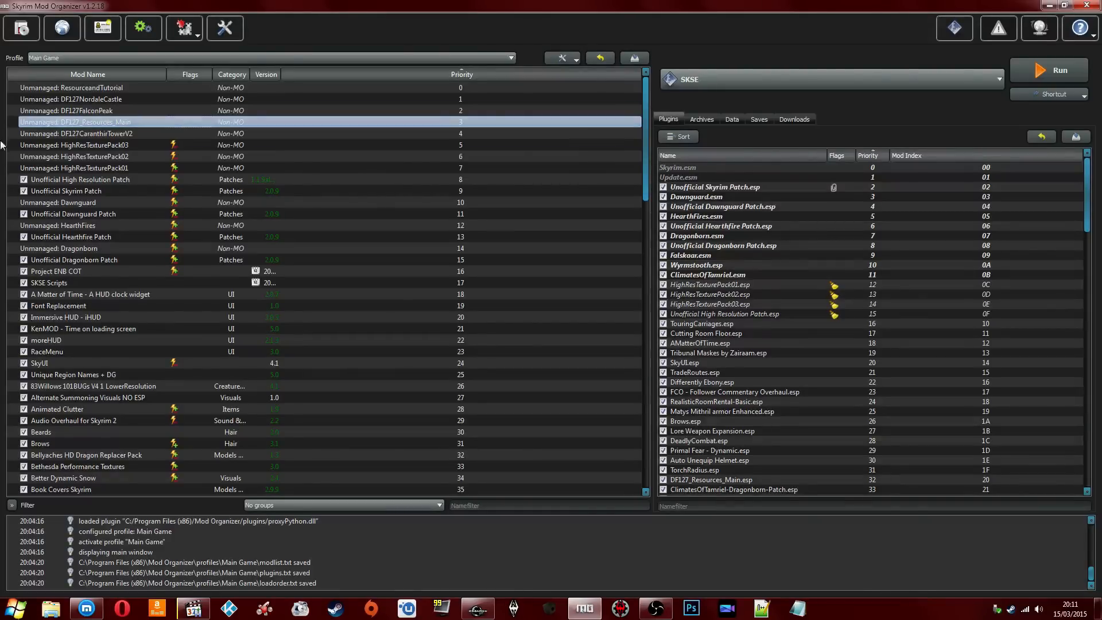
# Step: Look over the unmanaged entries, unofficial patches and SKSE Scripts in the mod list of the Main Game profile
pyautogui.click(120, 218)
pyautogui.click(143, 168)
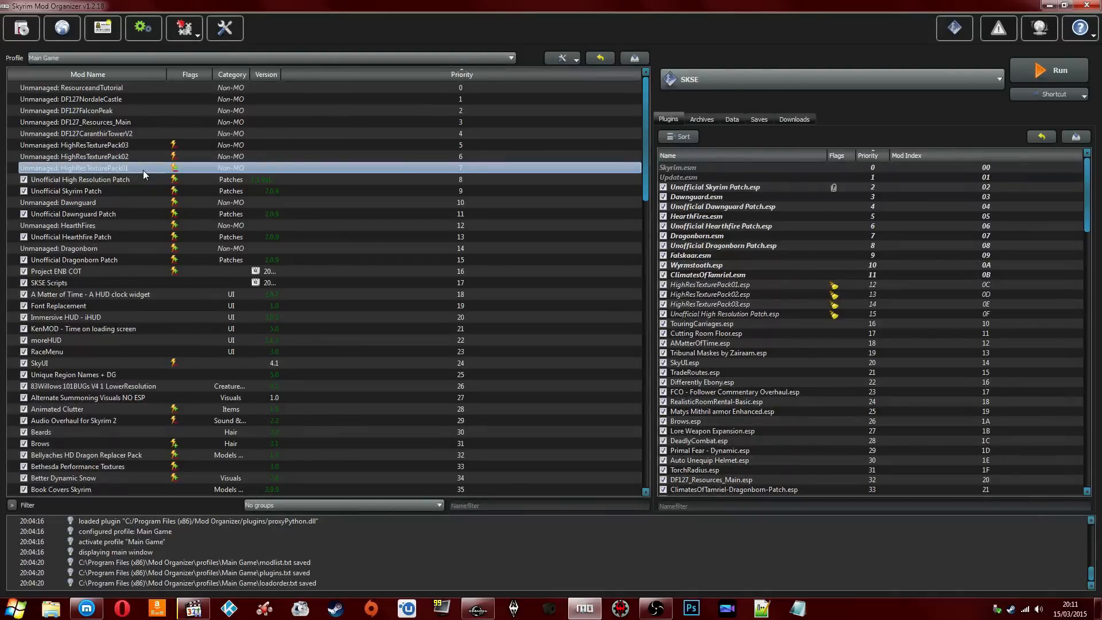
pyautogui.keyDown('shift'); pyautogui.click(140, 175); pyautogui.keyUp('shift')
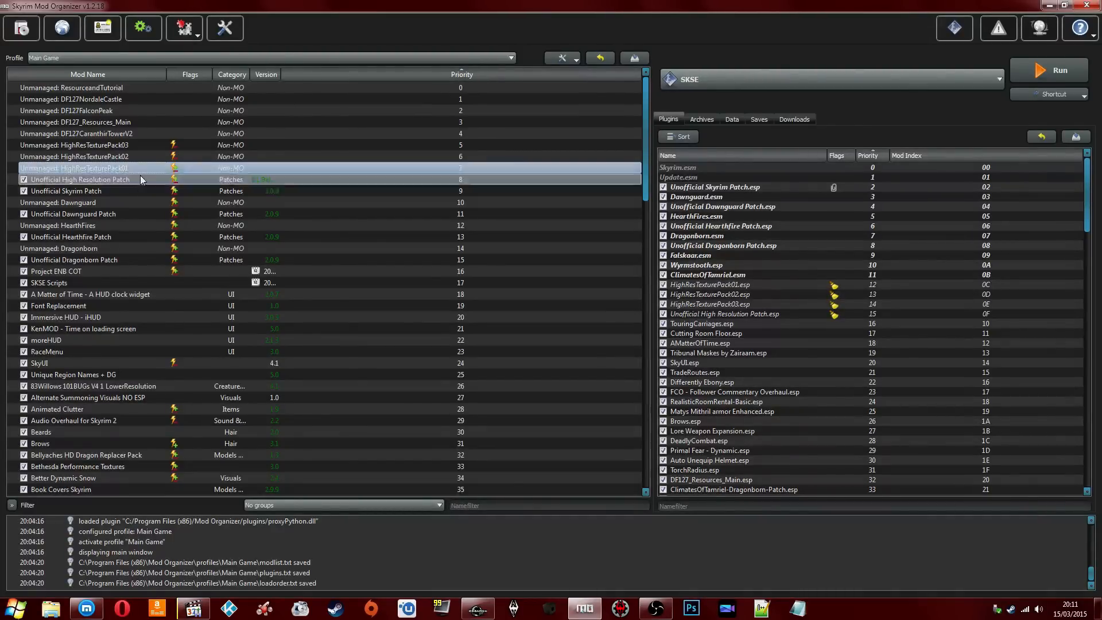
pyautogui.keyDown('ctrl'); pyautogui.click(124, 180); pyautogui.keyUp('ctrl')
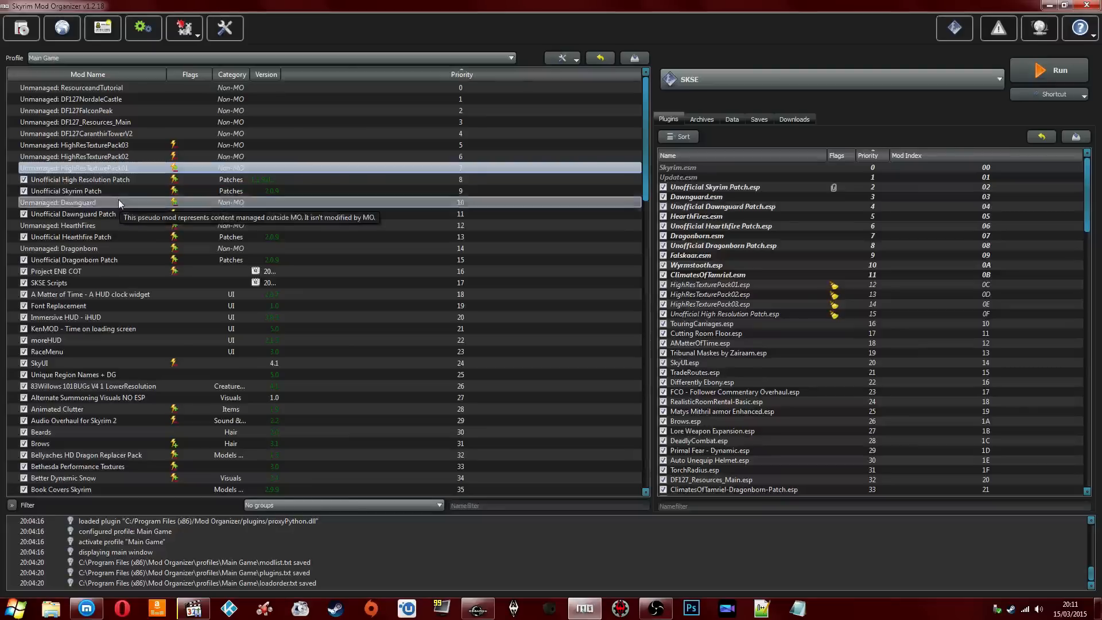
pyautogui.click(109, 237)
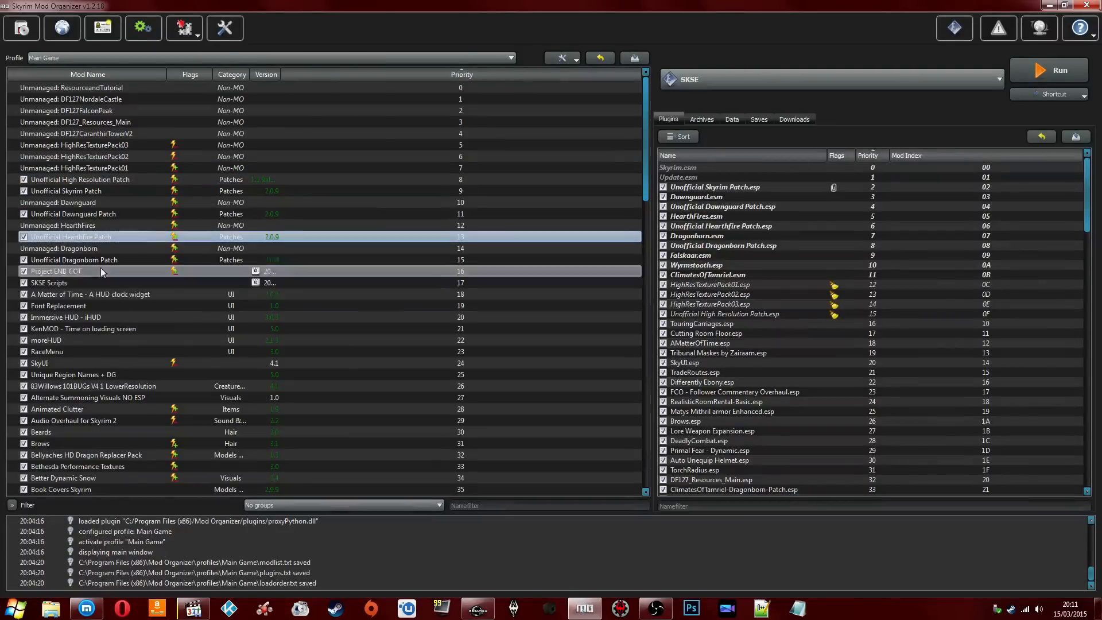
pyautogui.keyDown('ctrl'); pyautogui.click(306, 365); pyautogui.keyUp('ctrl')
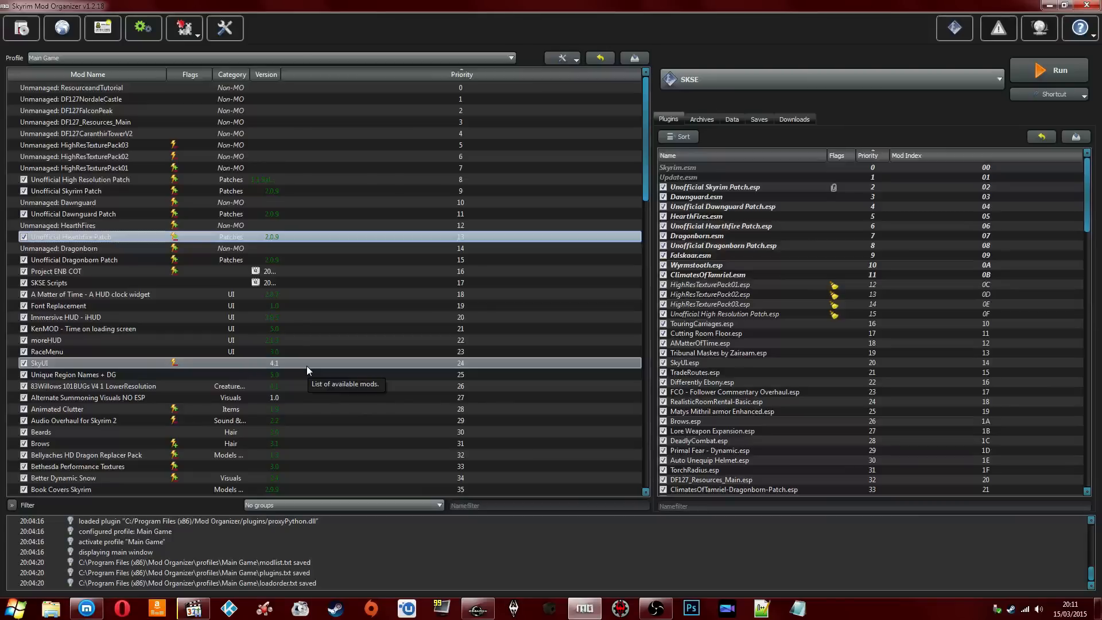
pyautogui.click(226, 286)
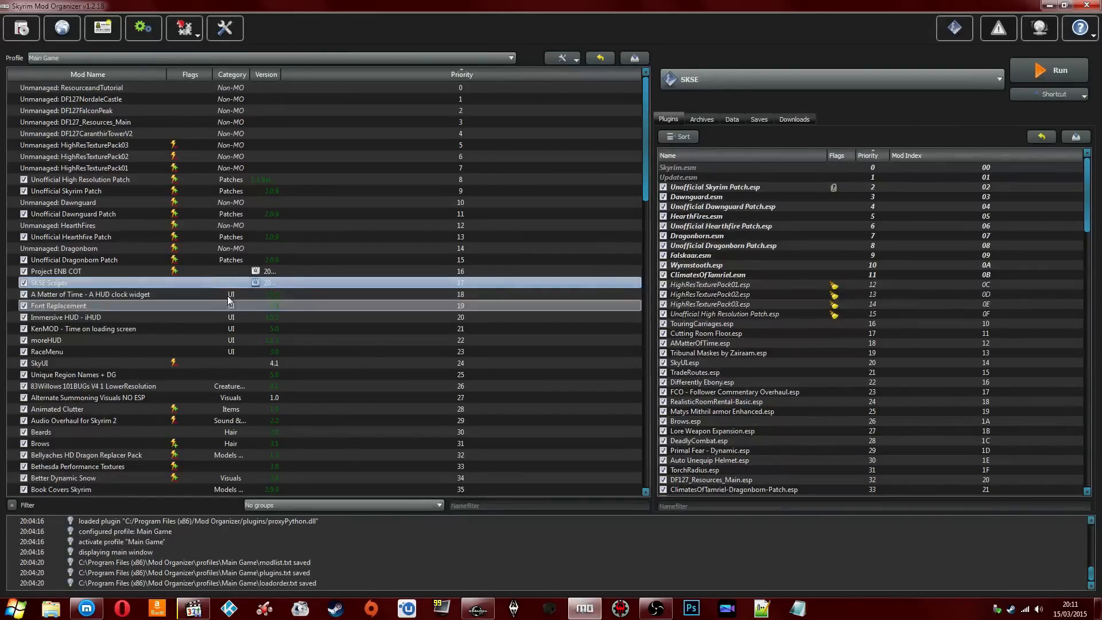
pyautogui.click(742, 314)
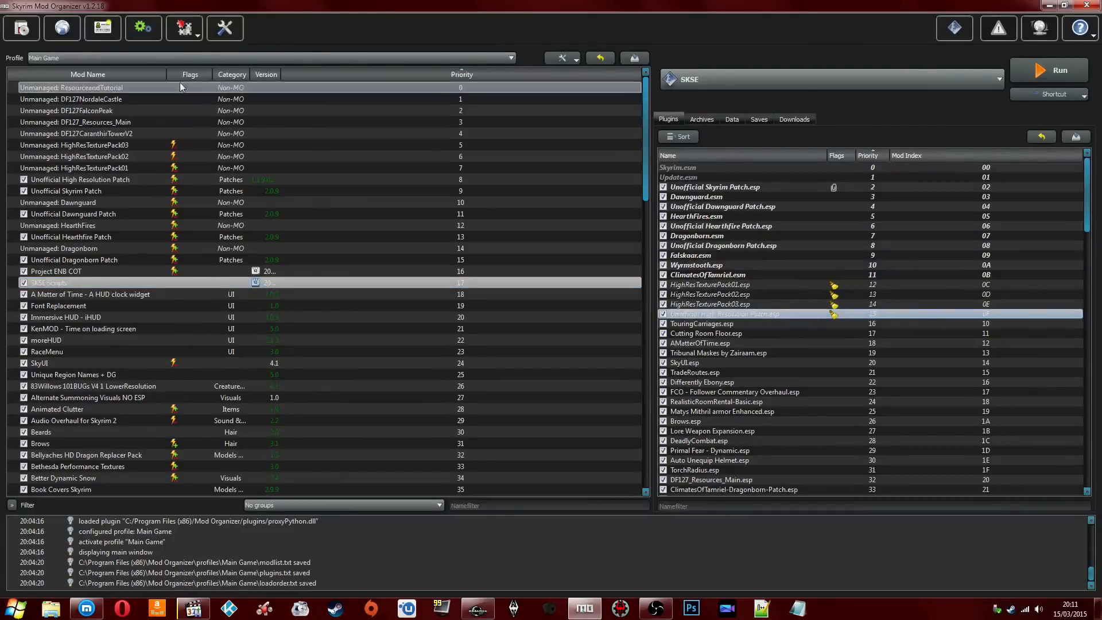
# Step: Copy the Main Game profile under the name Test and switch to the new profile
pyautogui.click(161, 56)
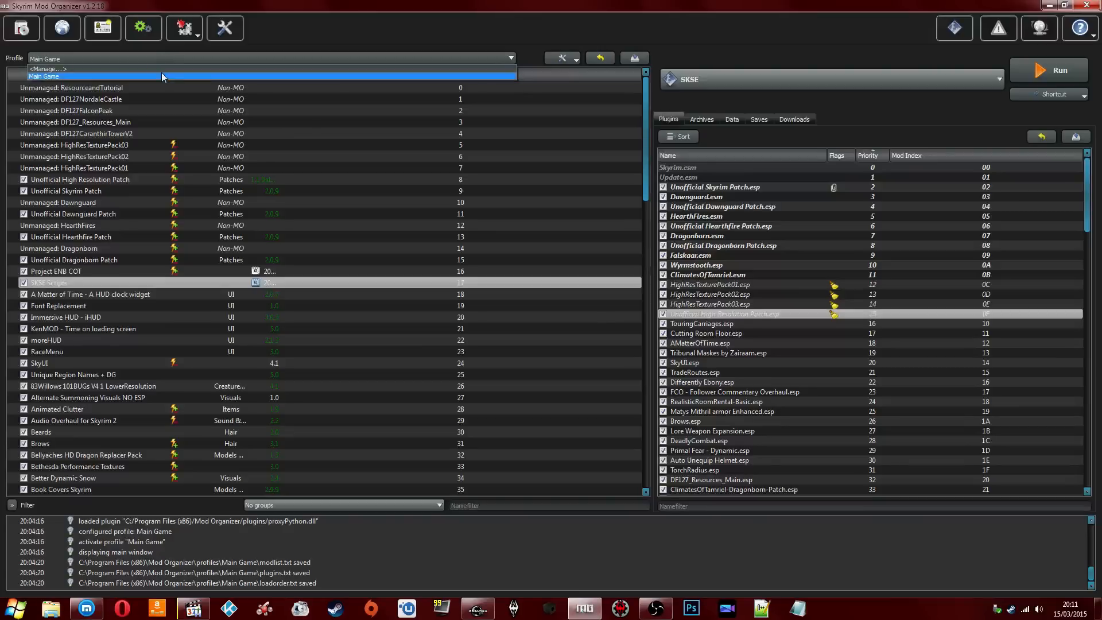
pyautogui.click(164, 67)
pyautogui.click(439, 220)
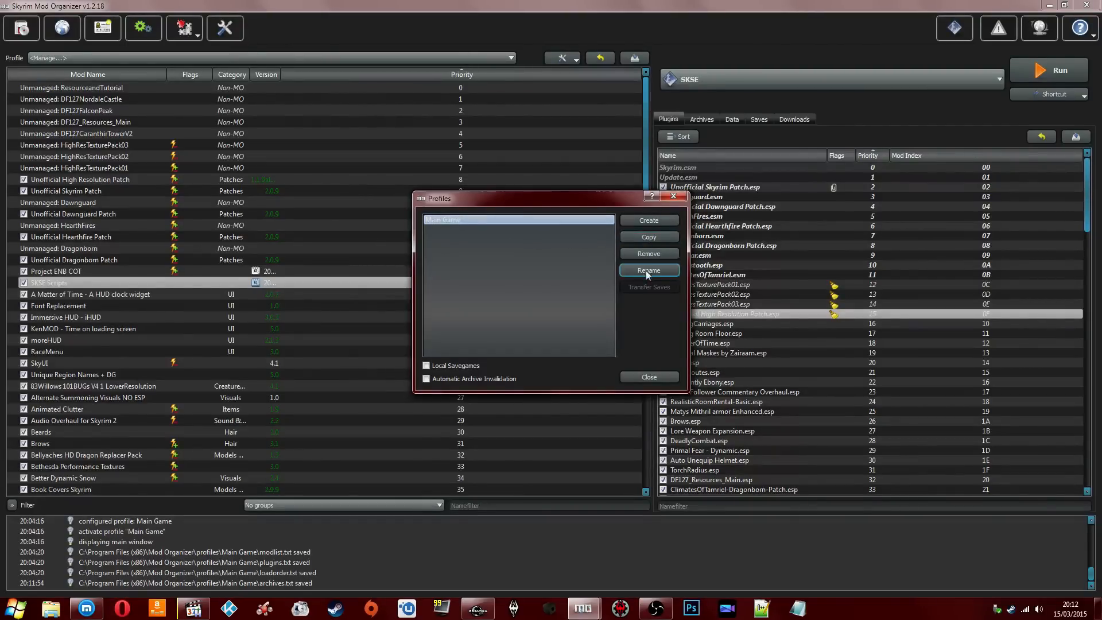
pyautogui.click(634, 233)
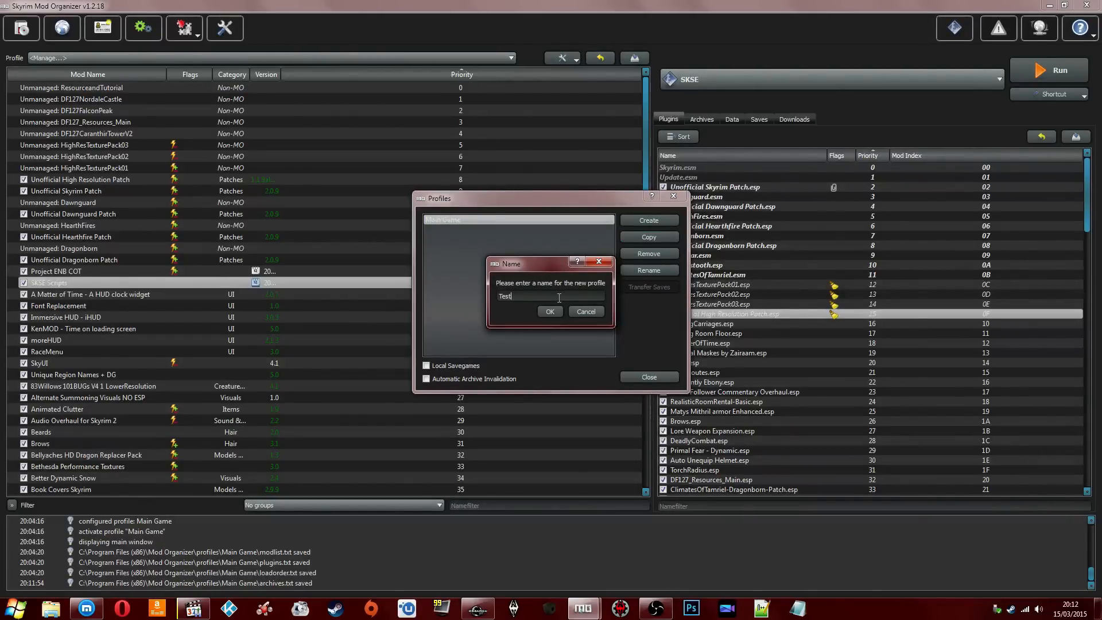
pyautogui.click(545, 311)
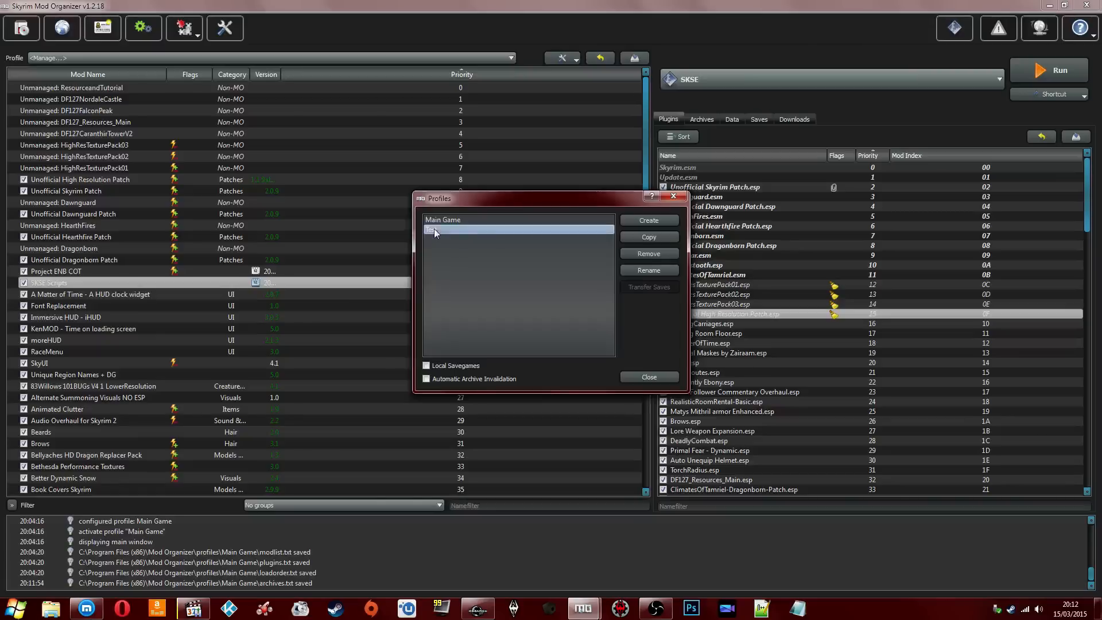
pyautogui.click(649, 377)
pyautogui.click(261, 55)
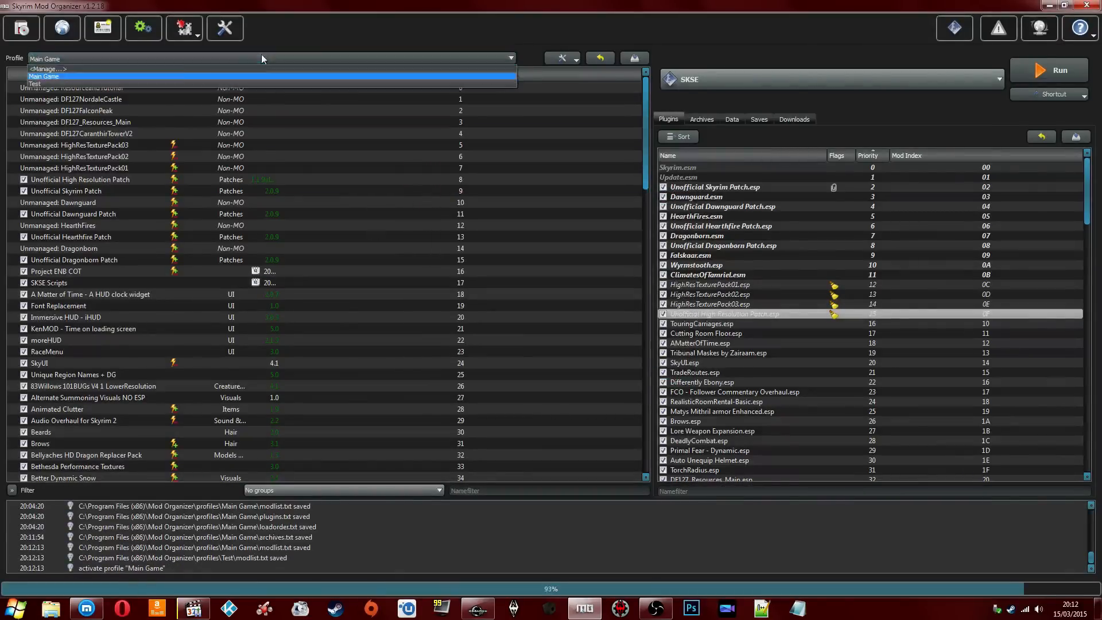
pyautogui.click(253, 86)
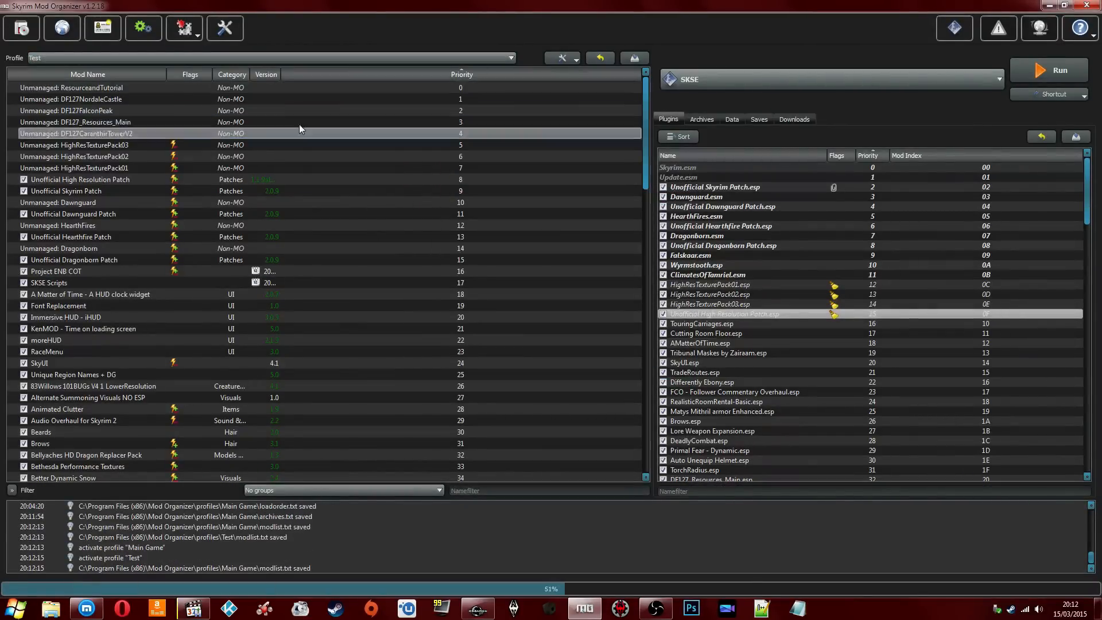
# Step: Disable the A Matter of Time - A HUD clock widget mod in the Test profile
pyautogui.click(90, 191)
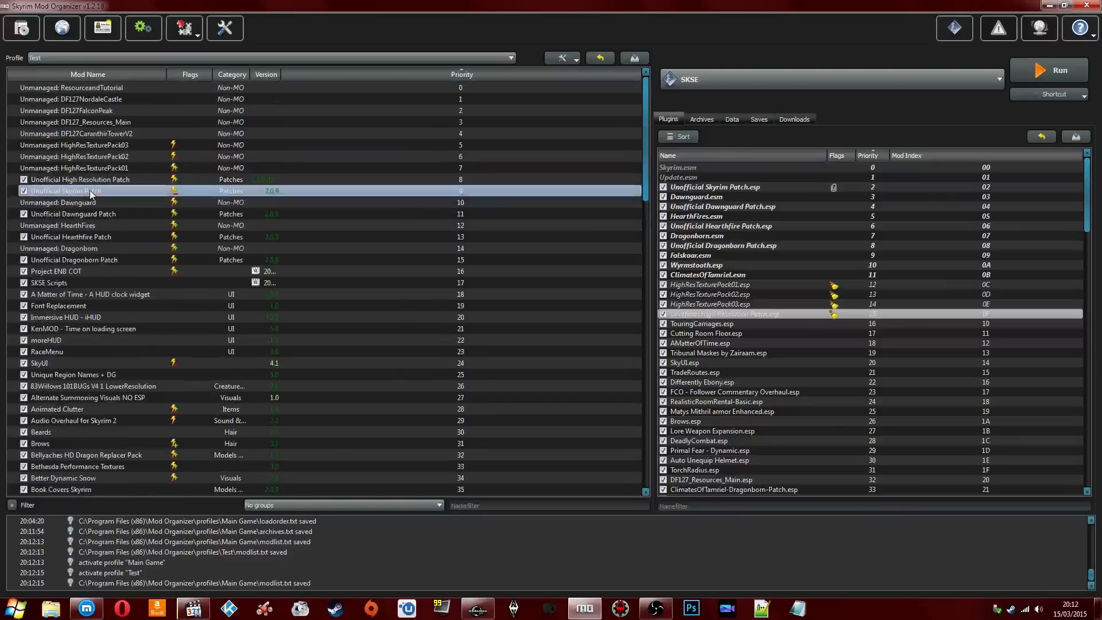
pyautogui.click(81, 249)
pyautogui.scroll(-20, 81, 251)
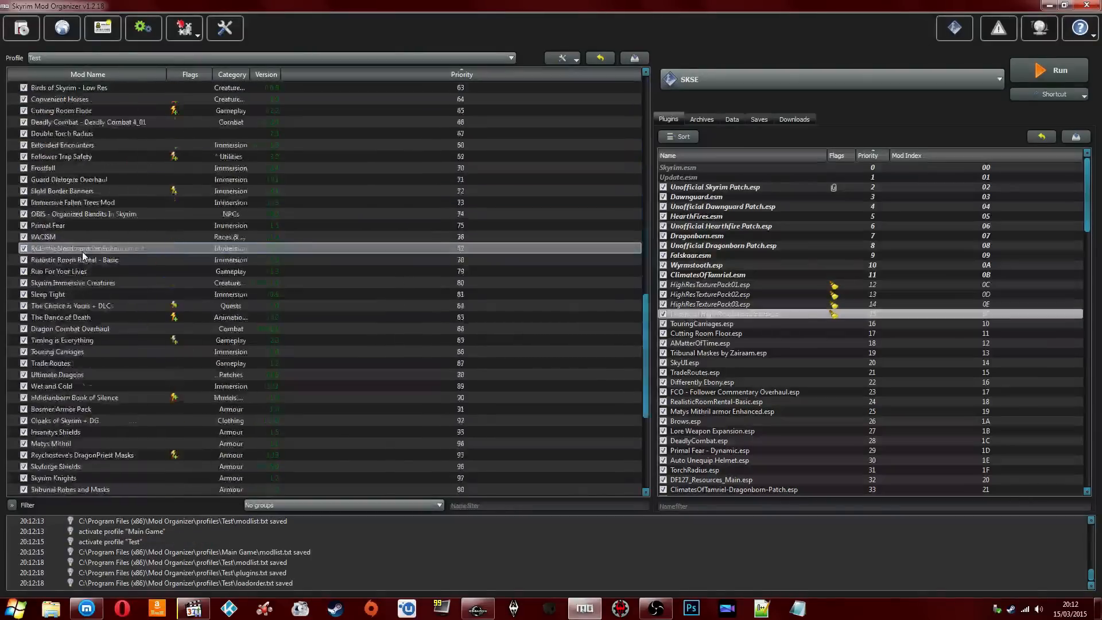
pyautogui.scroll(20, 82, 252)
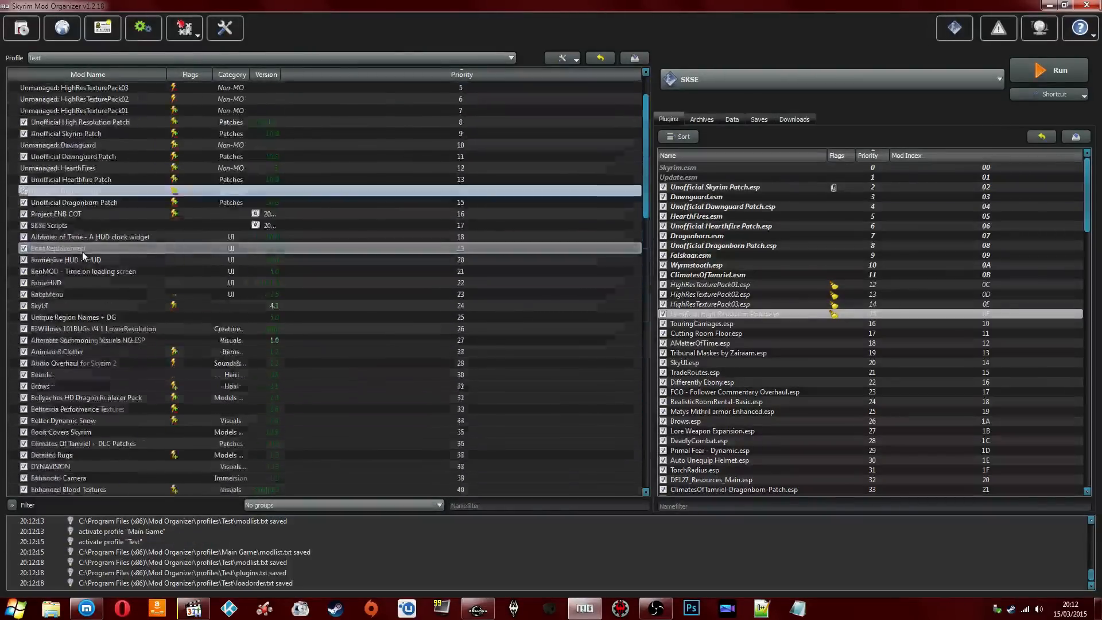
pyautogui.click(80, 214)
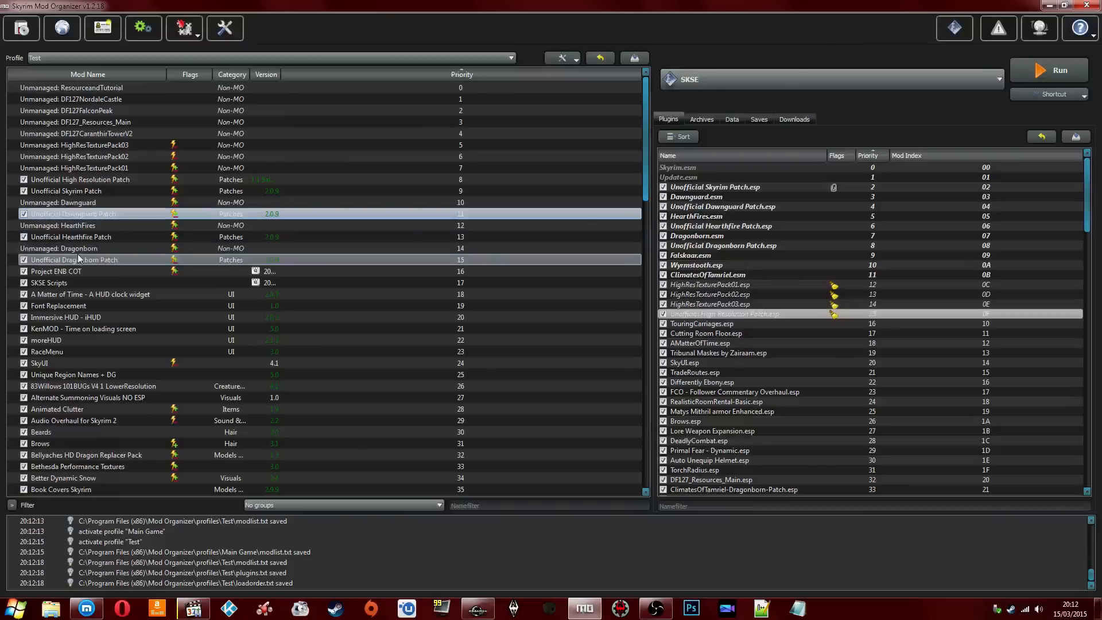
pyautogui.click(60, 282)
pyautogui.click(36, 295)
pyautogui.click(23, 294)
# Step: Disable the Immersive HUD - iHUD mod
pyautogui.click(36, 317)
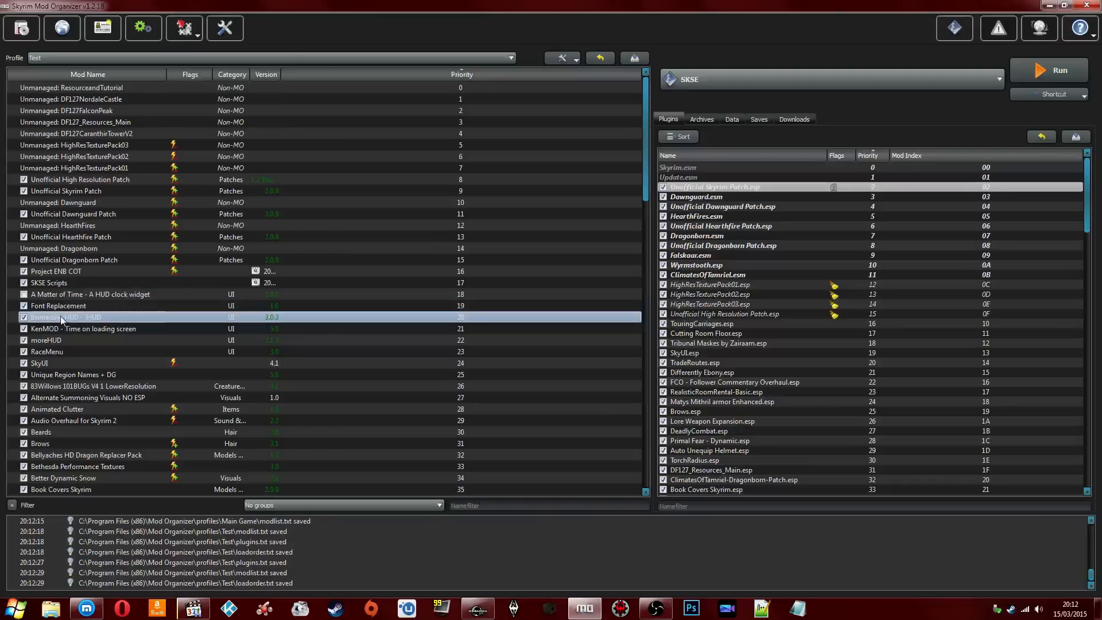
pyautogui.click(67, 329)
pyautogui.click(65, 342)
pyautogui.click(86, 326)
pyautogui.click(108, 316)
pyautogui.click(24, 317)
pyautogui.click(57, 329)
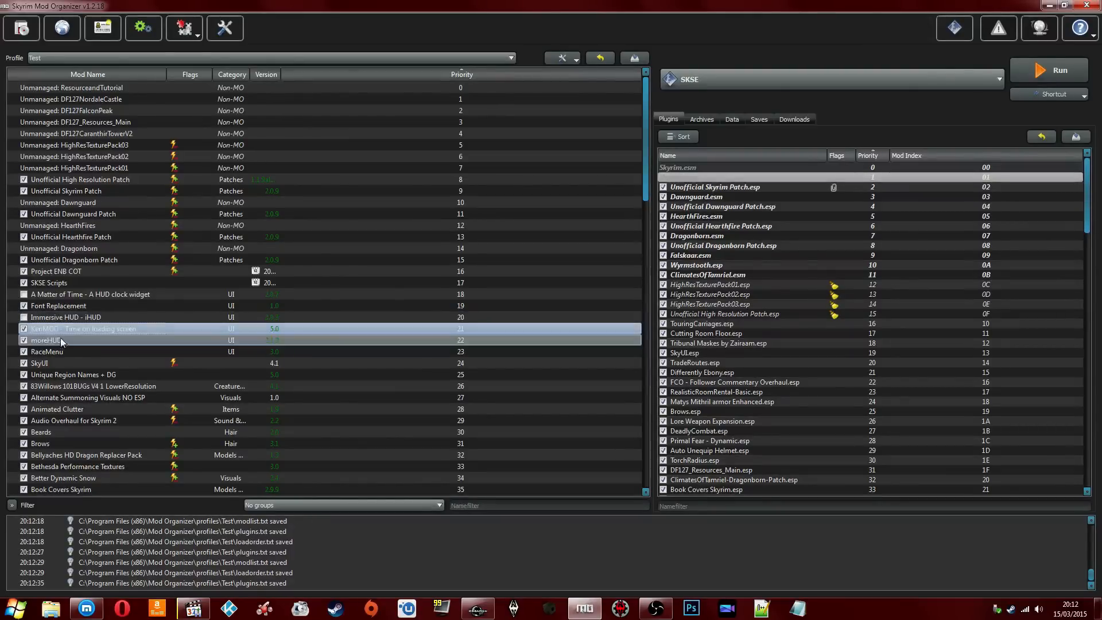
pyautogui.click(30, 317)
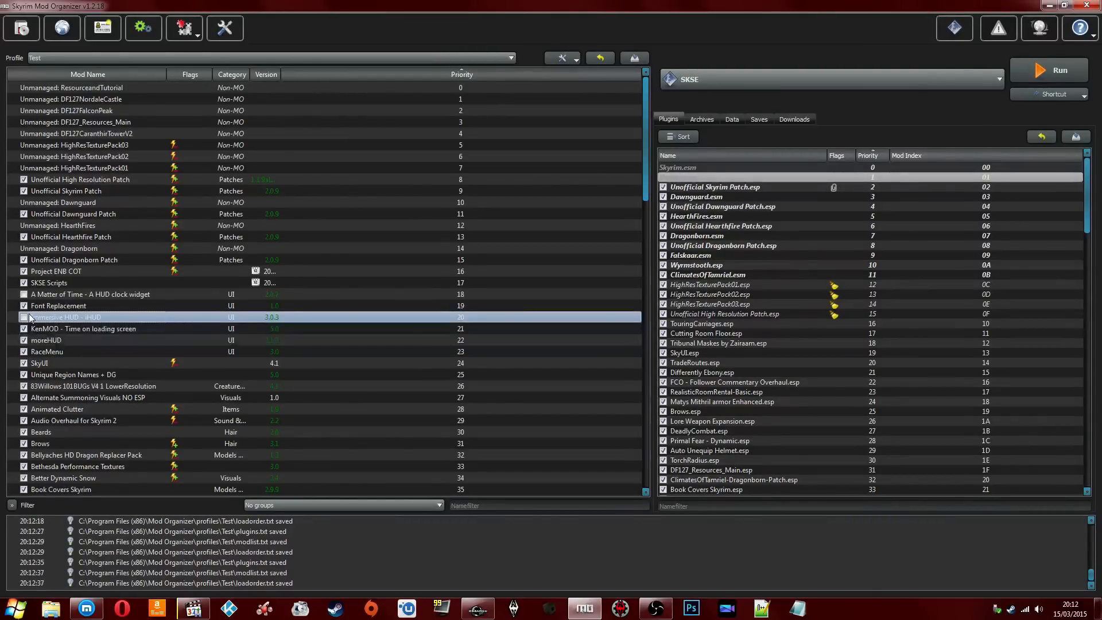
pyautogui.click(43, 325)
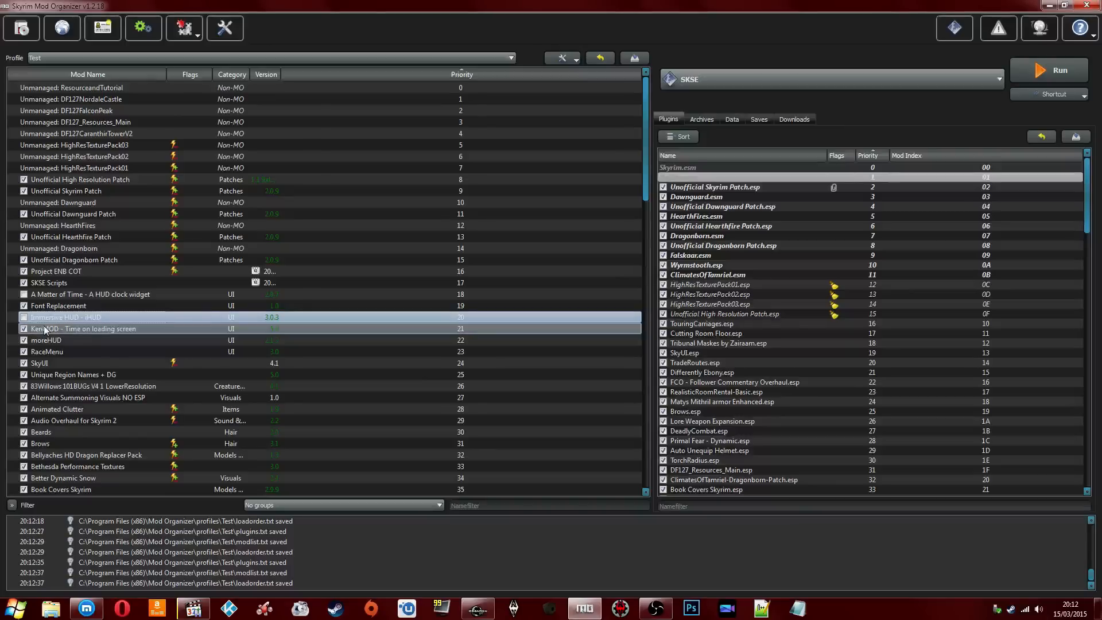
# Step: Disable the moreHUD mod
pyautogui.click(73, 342)
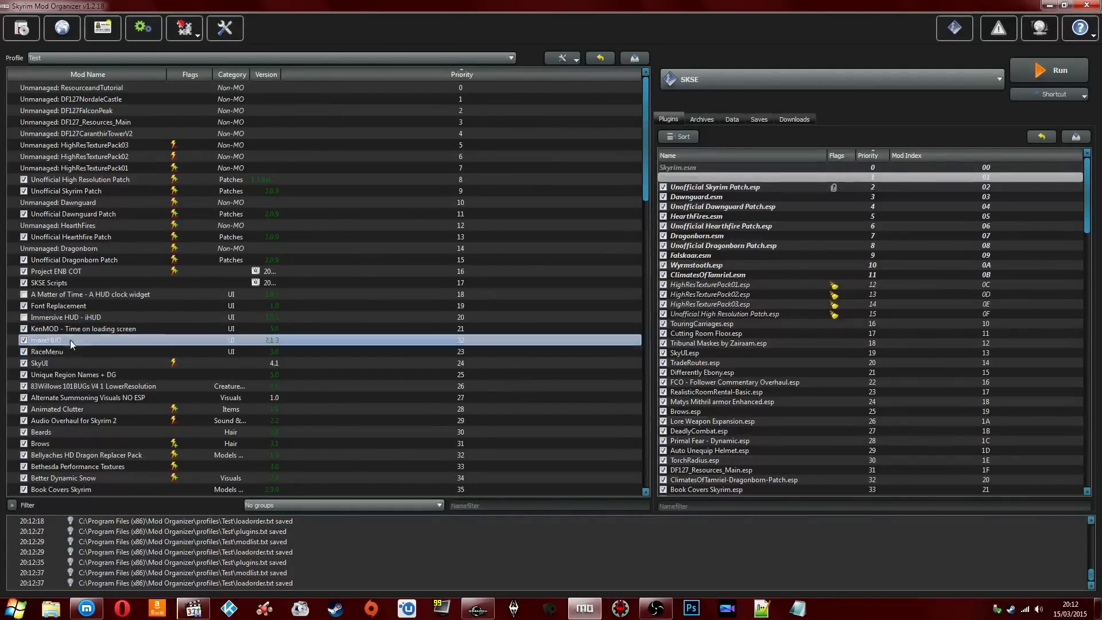
pyautogui.click(70, 351)
pyautogui.click(21, 341)
pyautogui.click(23, 340)
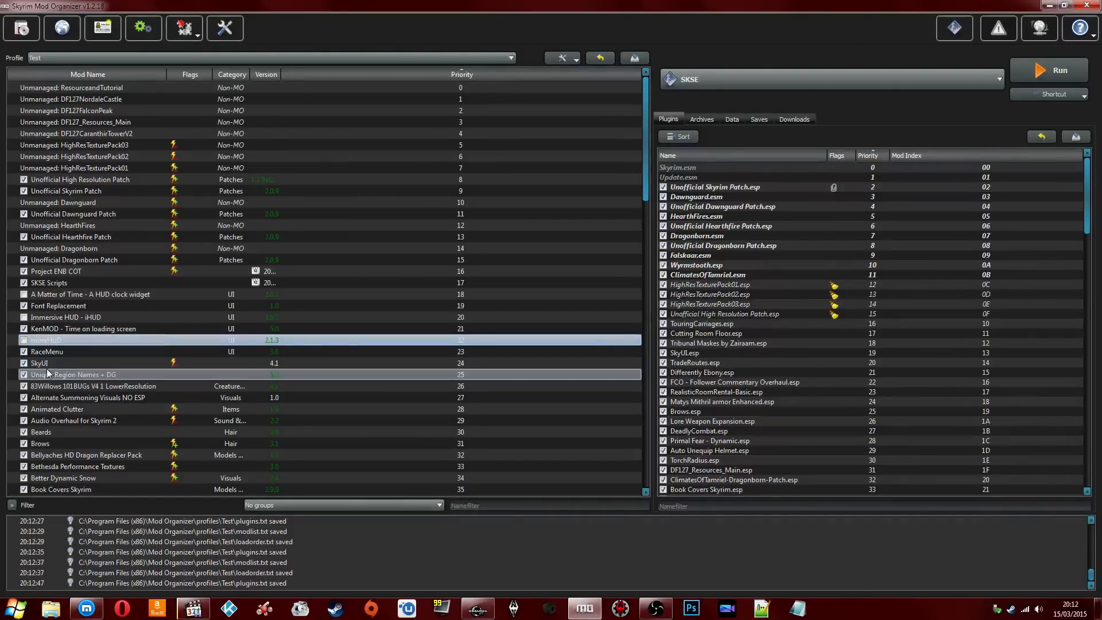
# Step: Look through the visual, environment and sound mods from Unique Region Names + DG down to Realistic Water Two
pyautogui.click(49, 372)
pyautogui.scroll(-4, 49, 375)
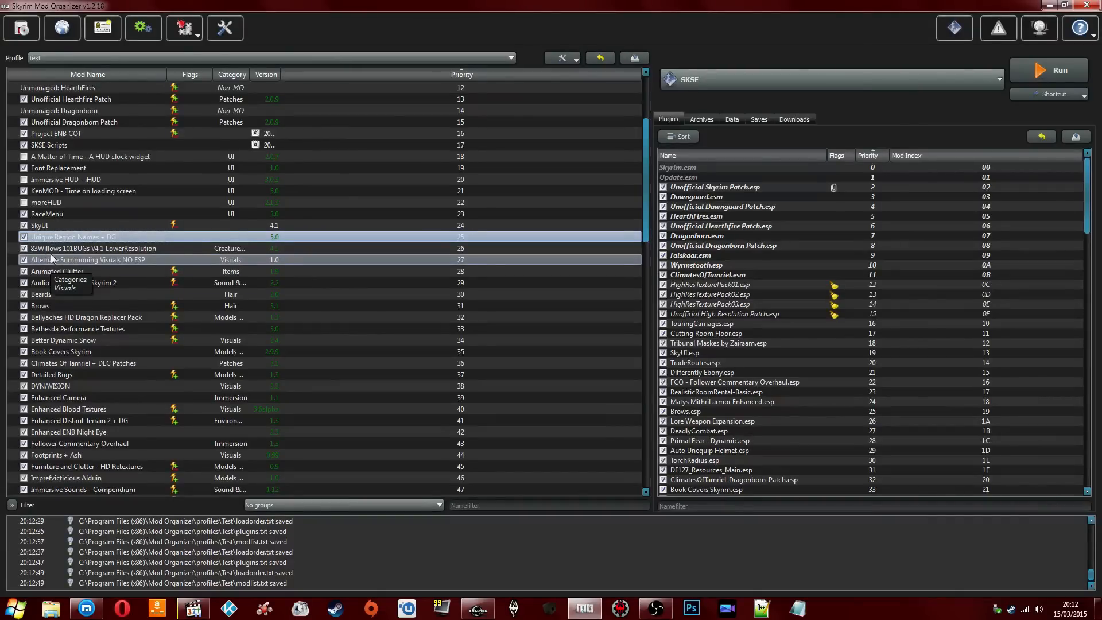
pyautogui.click(48, 247)
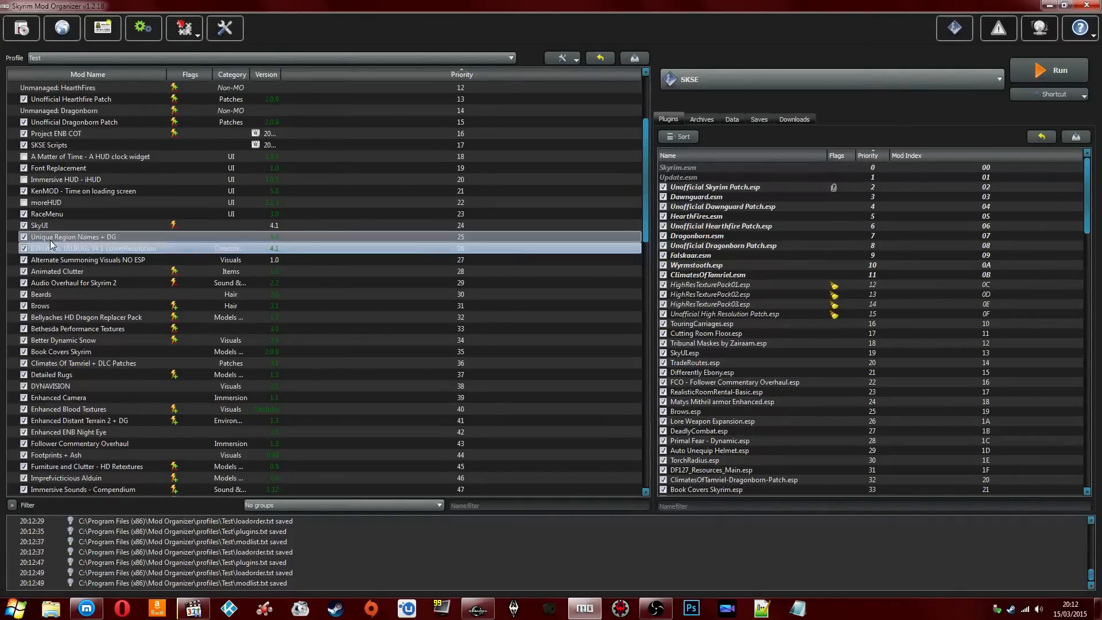
pyautogui.click(46, 261)
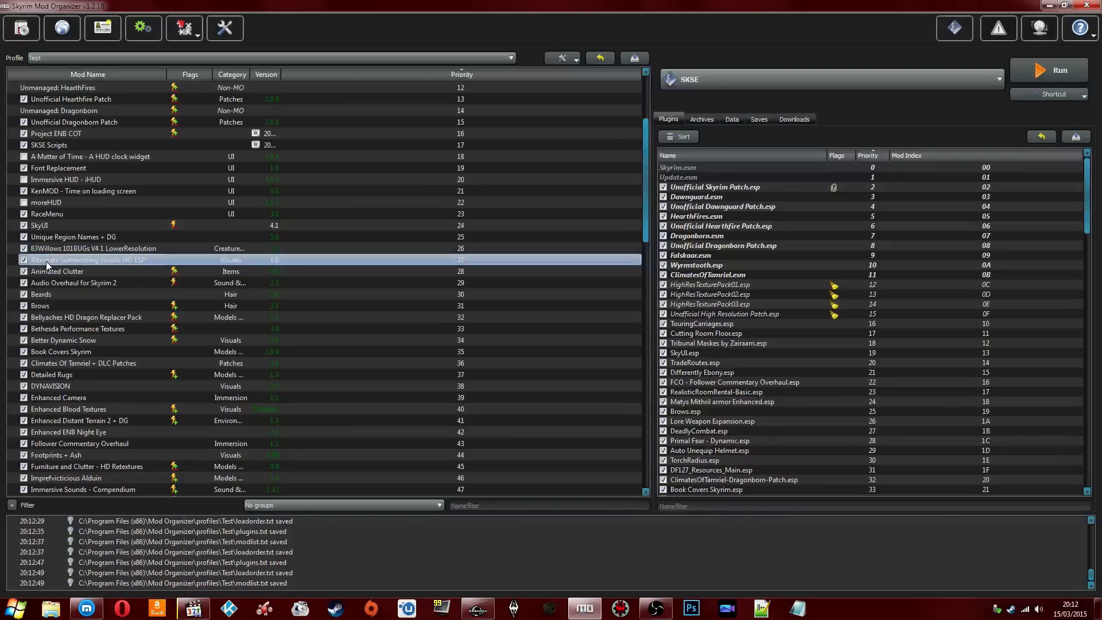
pyautogui.click(57, 272)
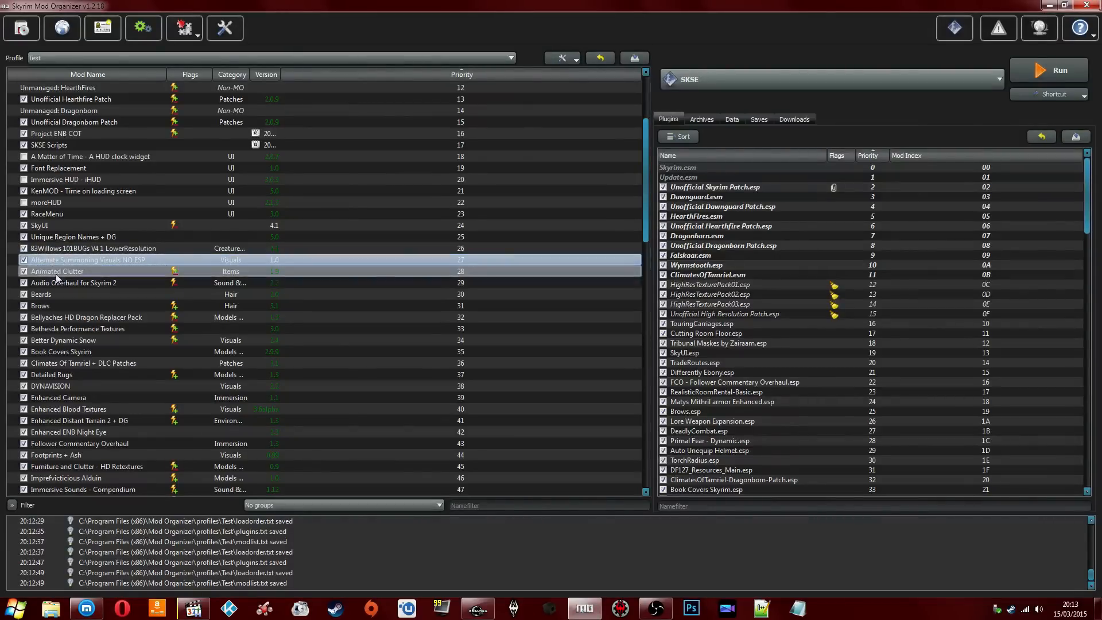
pyautogui.click(86, 286)
pyautogui.click(86, 292)
pyautogui.click(86, 305)
pyautogui.click(87, 316)
pyautogui.click(88, 330)
pyautogui.scroll(-1, 97, 353)
pyautogui.click(94, 338)
pyautogui.scroll(-2, 94, 339)
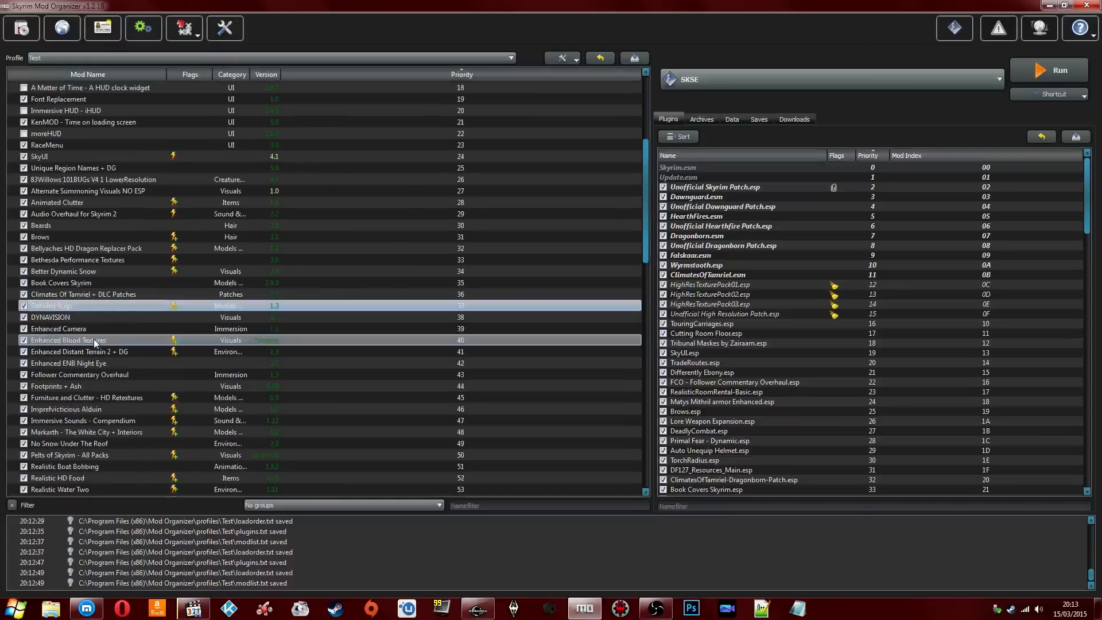
pyautogui.scroll(-1, 94, 339)
pyautogui.click(63, 378)
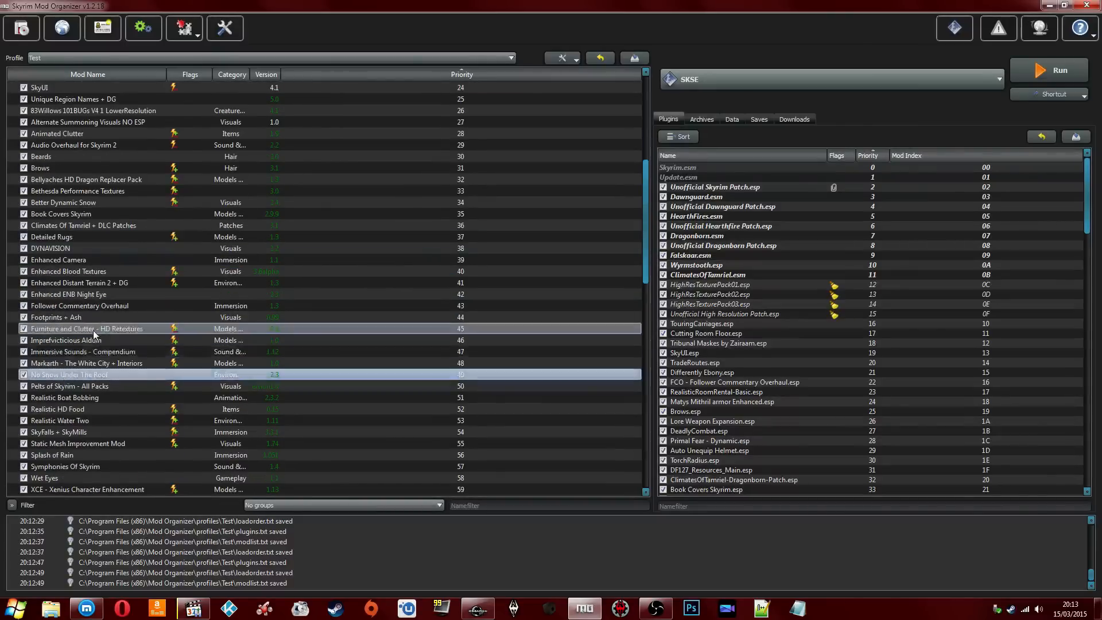
pyautogui.scroll(-1, 92, 330)
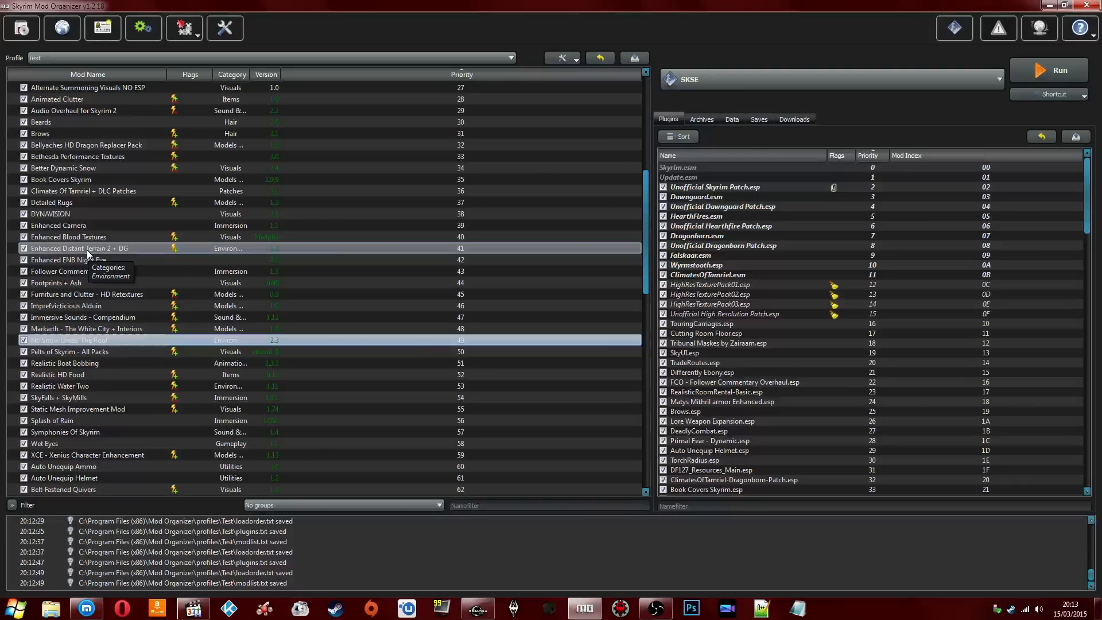
pyautogui.scroll(-2, 87, 250)
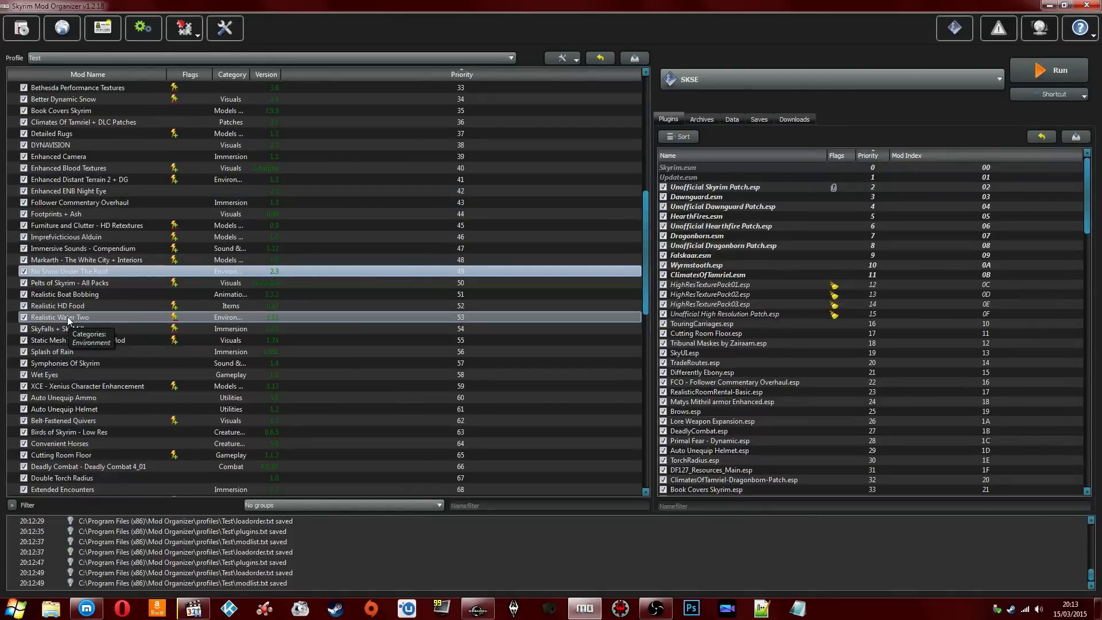
# Step: Disable INIGO, Arissa - The Wandering Rogue, Civil War Overhaul, Undeath and Hidden Hideouts of Skyrim at the end of the mod list
pyautogui.scroll(-17, 62, 329)
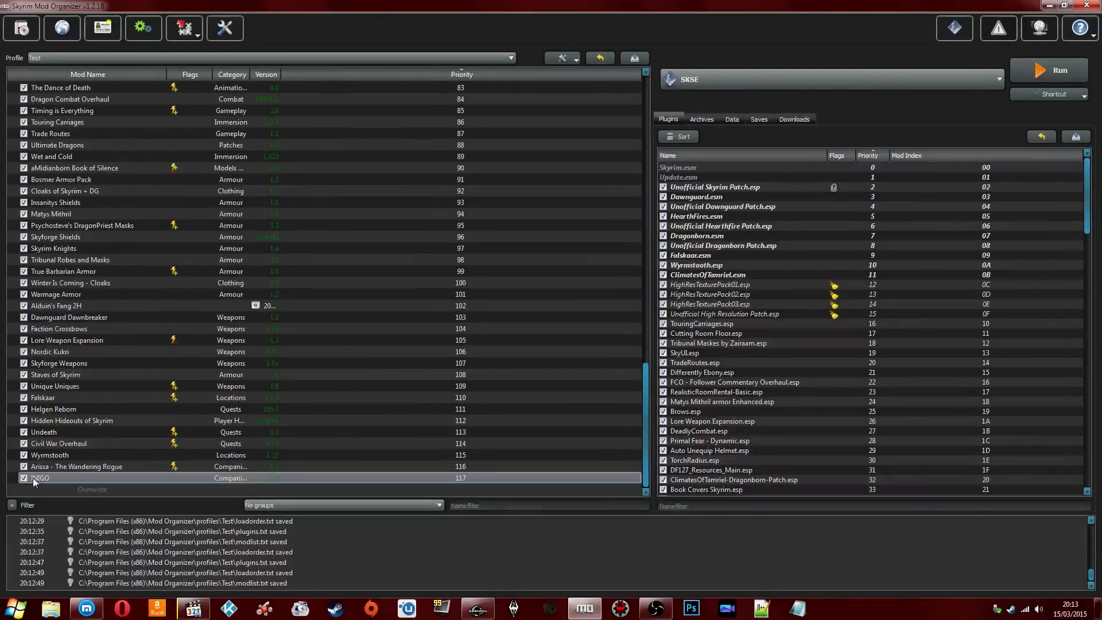
pyautogui.click(23, 477)
pyautogui.click(23, 466)
pyautogui.click(24, 454)
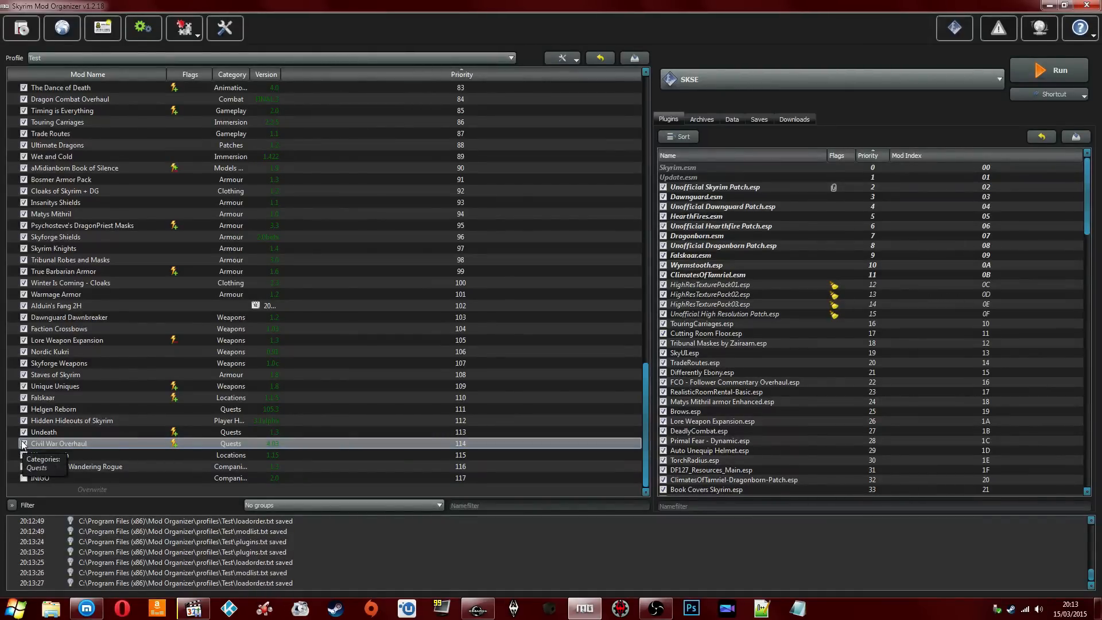
pyautogui.click(23, 443)
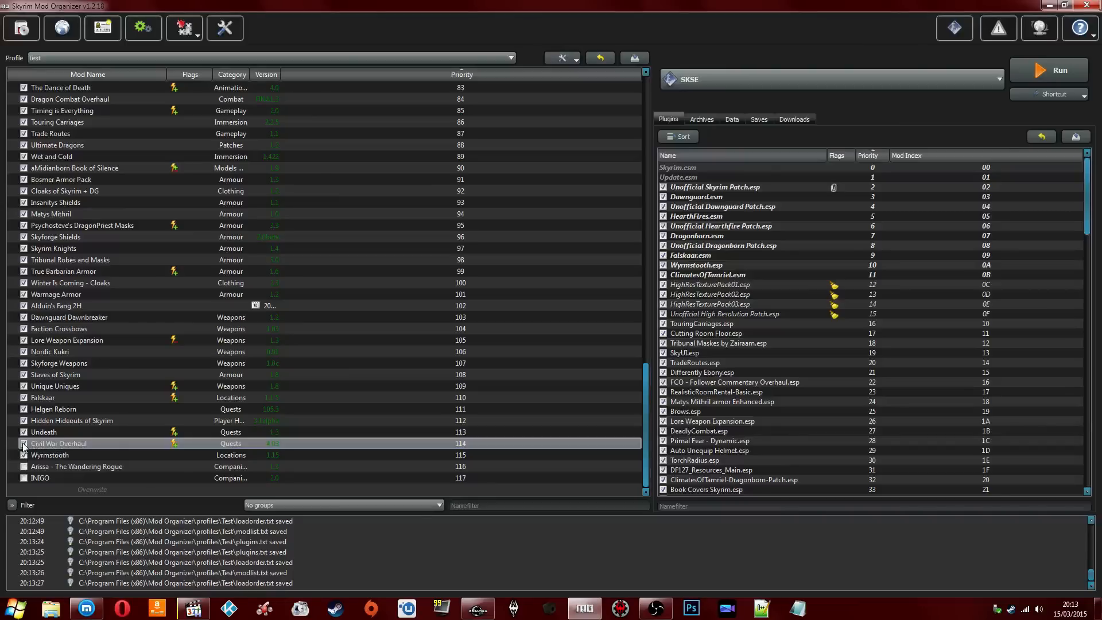
pyautogui.click(23, 432)
pyautogui.click(23, 421)
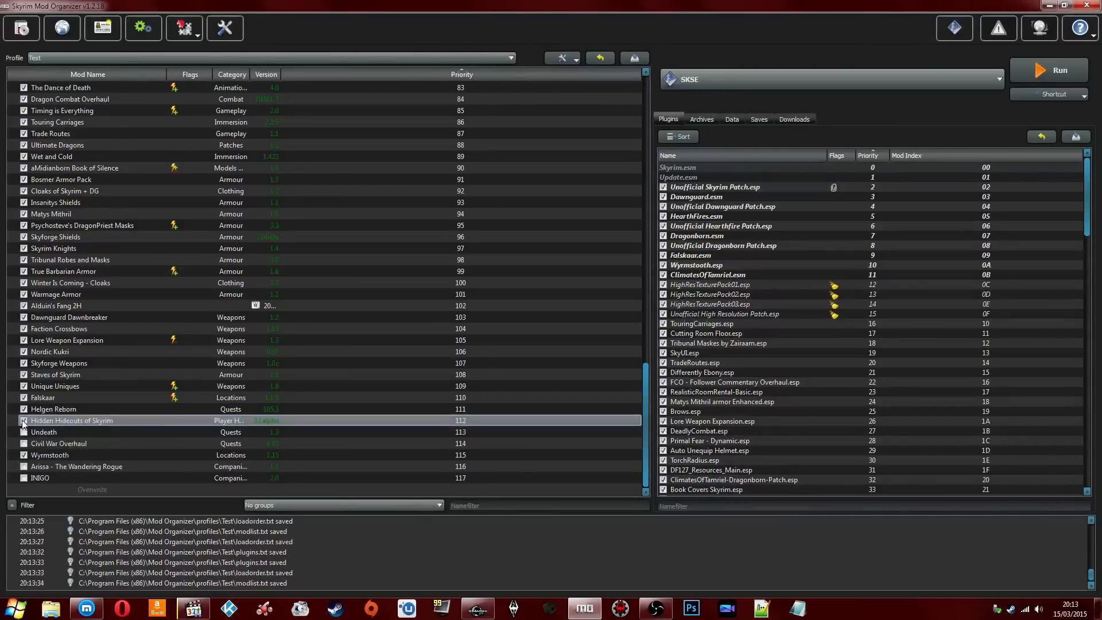
# Step: Disable the Helgen Reborn quest mod, leaving Falskaar and Unique Uniques enabled
pyautogui.click(23, 409)
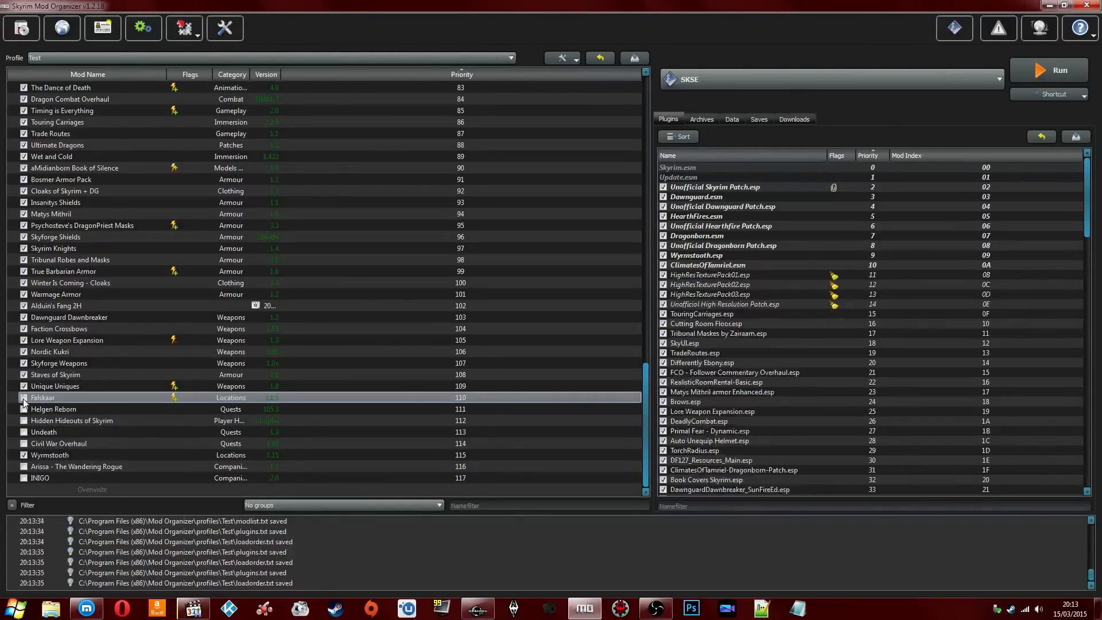
pyautogui.click(23, 387)
pyautogui.click(23, 375)
pyautogui.click(24, 387)
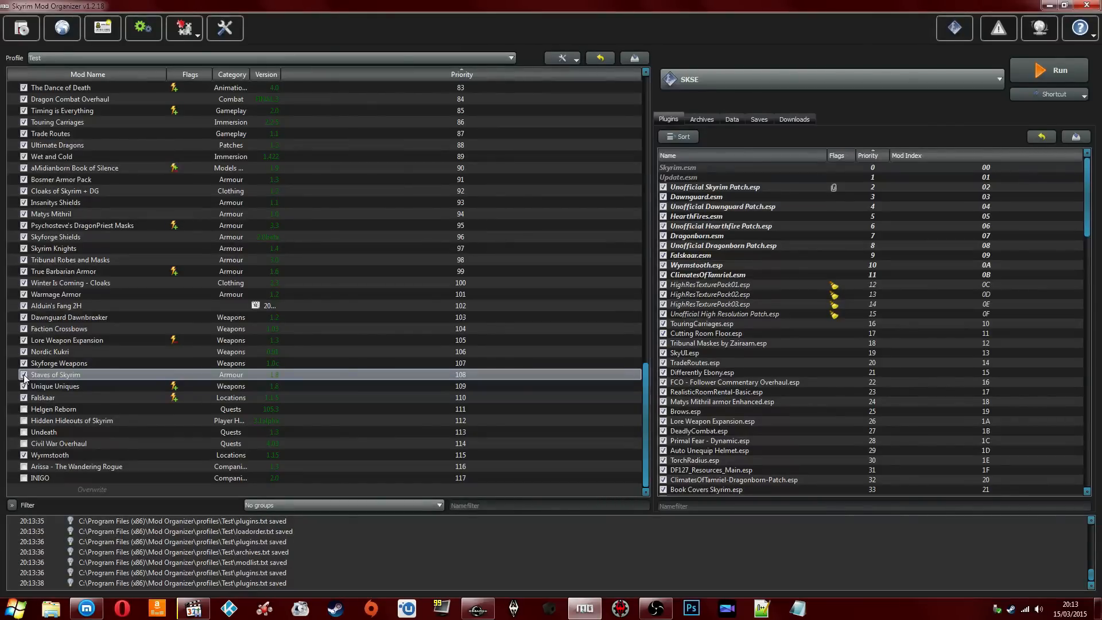
# Step: Disable the Lore Weapon Expansion, Nordic Kukri, Skyforge Weapons and Staves of Skyrim mods
pyautogui.click(24, 363)
pyautogui.click(24, 352)
pyautogui.click(24, 340)
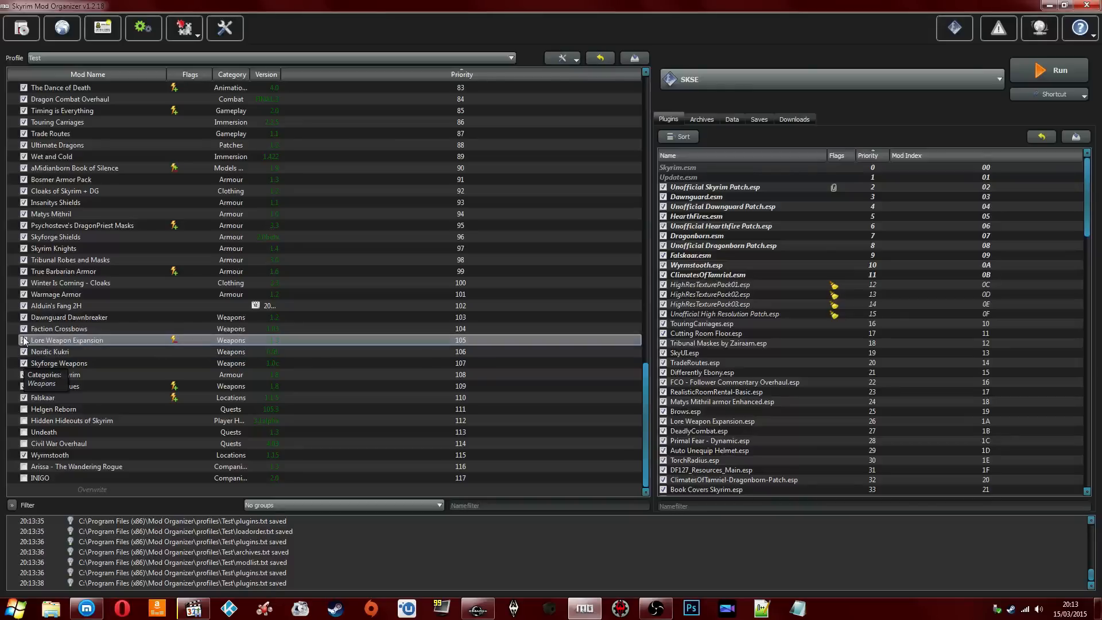
pyautogui.click(24, 341)
pyautogui.click(24, 352)
pyautogui.click(24, 363)
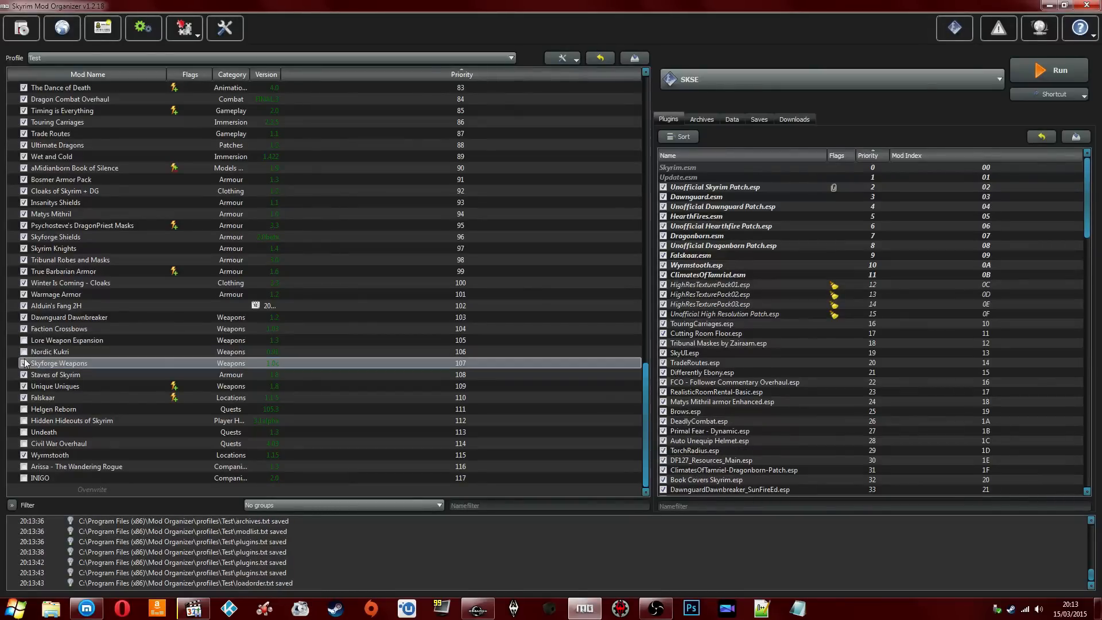
pyautogui.click(24, 374)
# Step: Disable the Faction Crossbows, Dawnguard Dawnbreaker and Alduin's Fang 2H mods
pyautogui.click(24, 328)
pyautogui.click(24, 317)
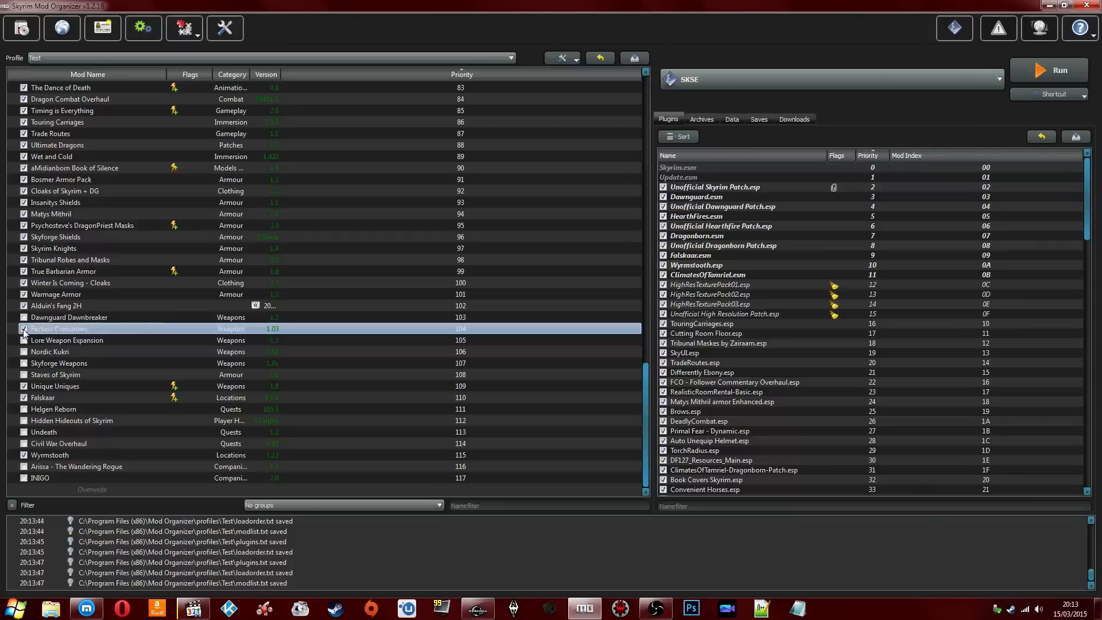
pyautogui.click(24, 305)
# Step: Disable every armour and clothing mod from Warmage Armor up through Bosmer Armor Pack
pyautogui.click(24, 294)
pyautogui.click(23, 282)
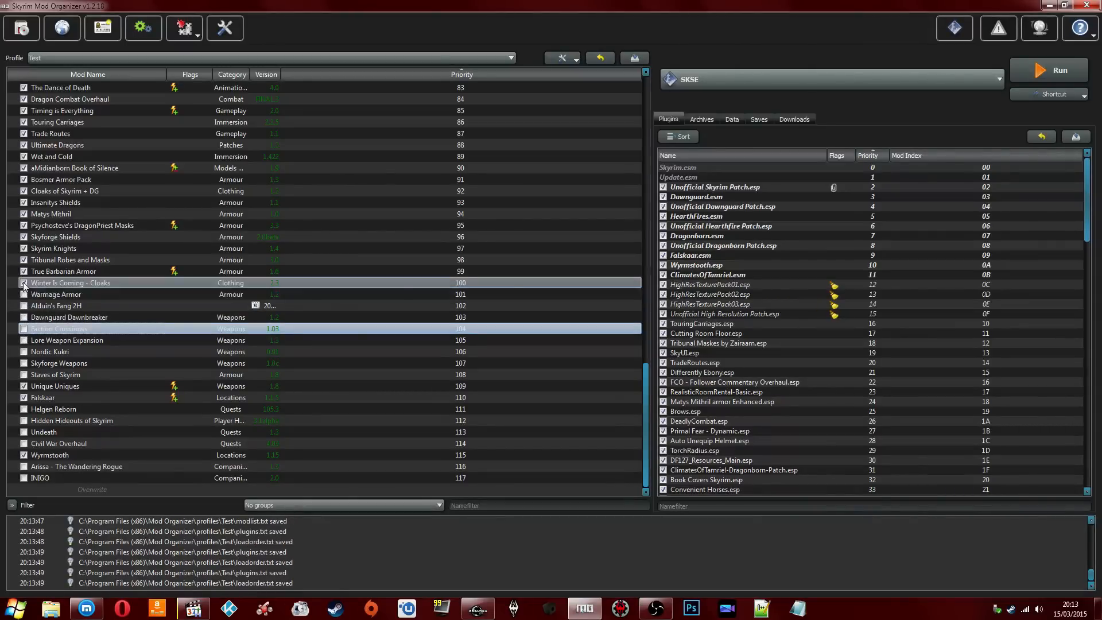
pyautogui.click(24, 271)
pyautogui.click(24, 260)
pyautogui.click(23, 248)
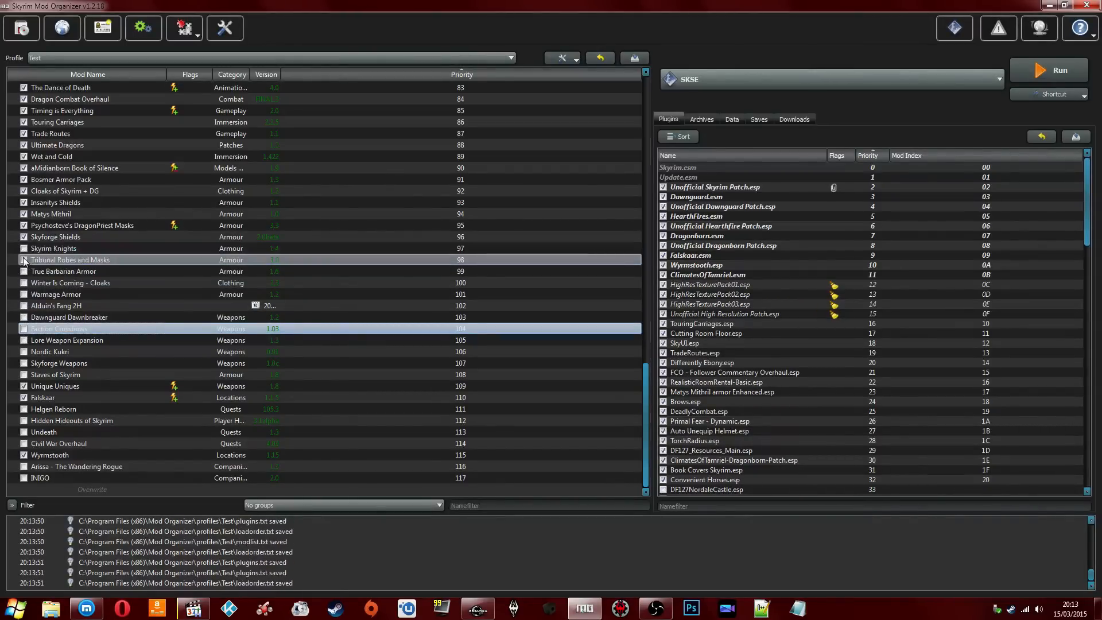
pyautogui.click(24, 236)
pyautogui.click(23, 225)
pyautogui.click(24, 213)
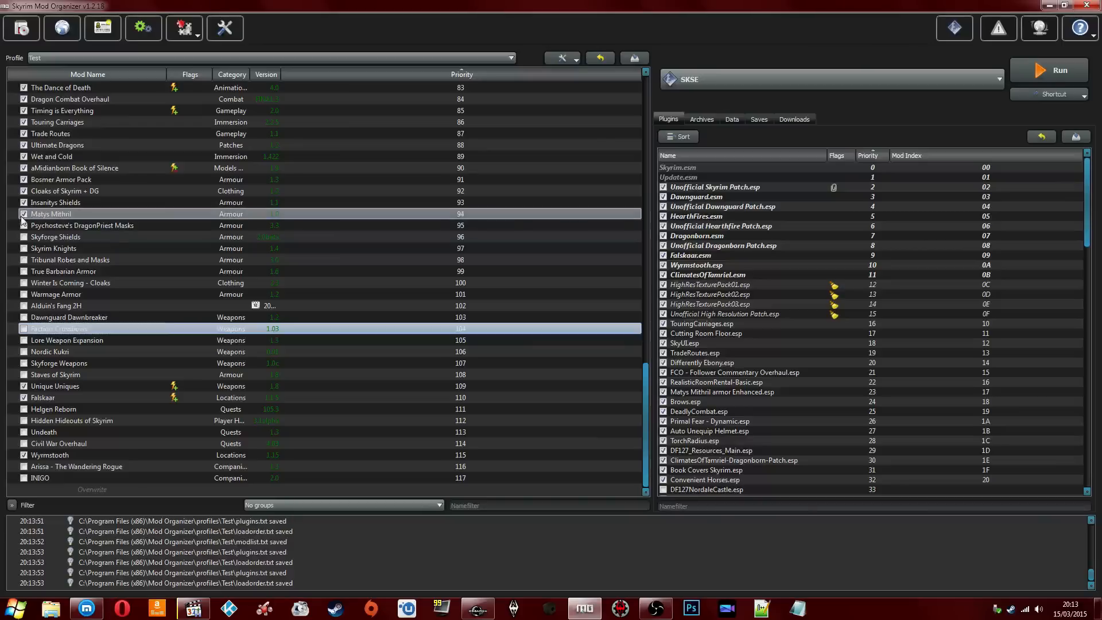
pyautogui.click(23, 202)
pyautogui.click(23, 190)
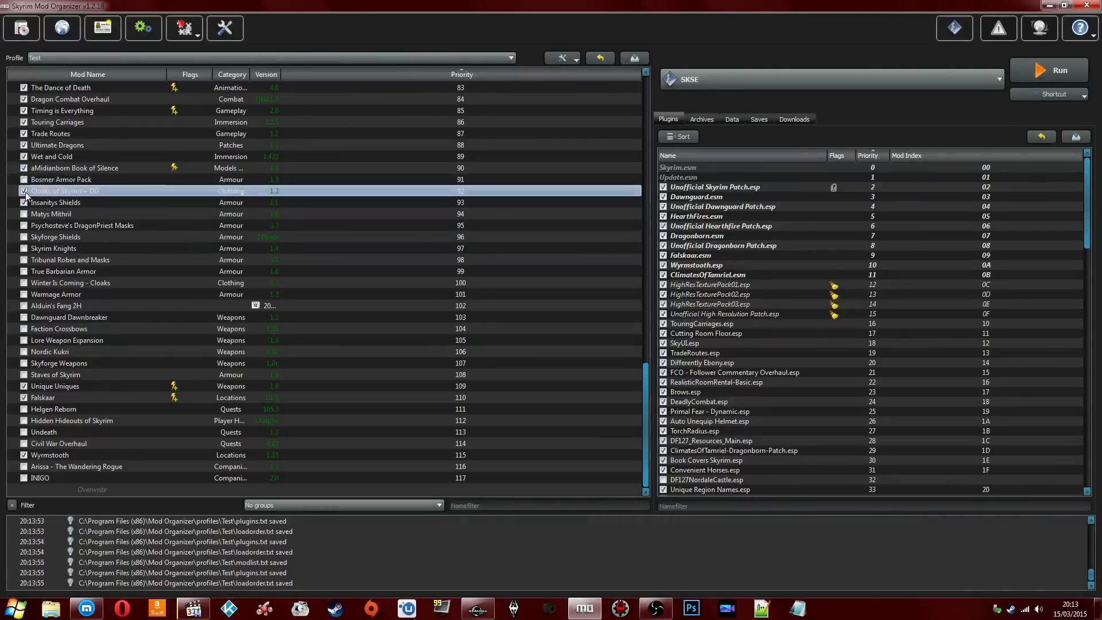
# Step: Disable Ultimate Dragons, Trade Routes, Touring Carriages and Timing is Everything, leaving Wet and Cold enabled
pyautogui.scroll(1, 64, 237)
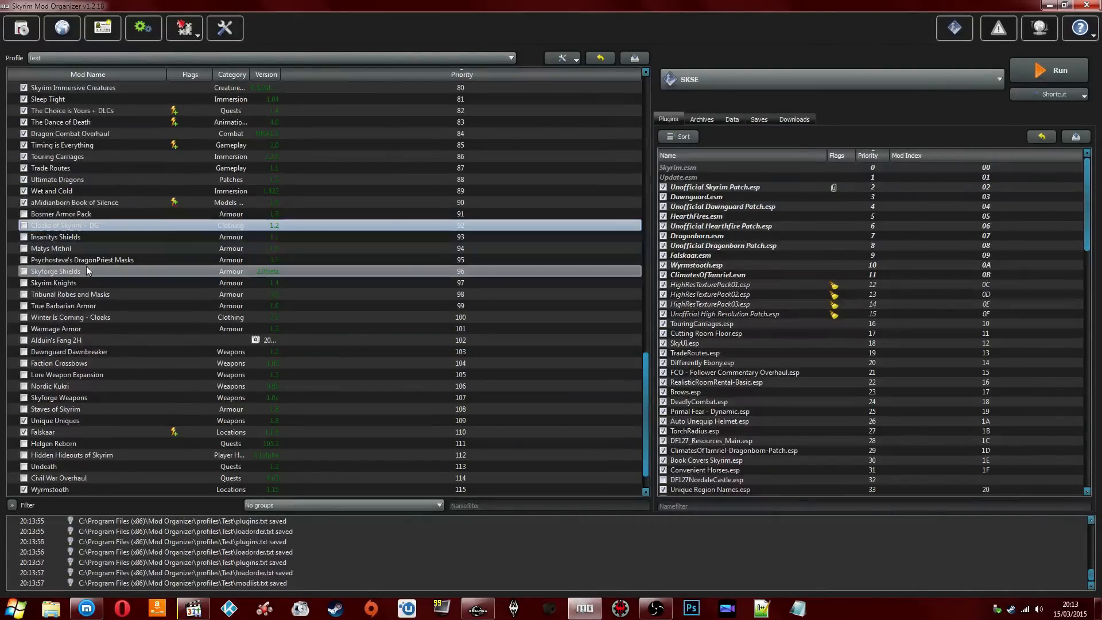
pyautogui.scroll(4, 83, 192)
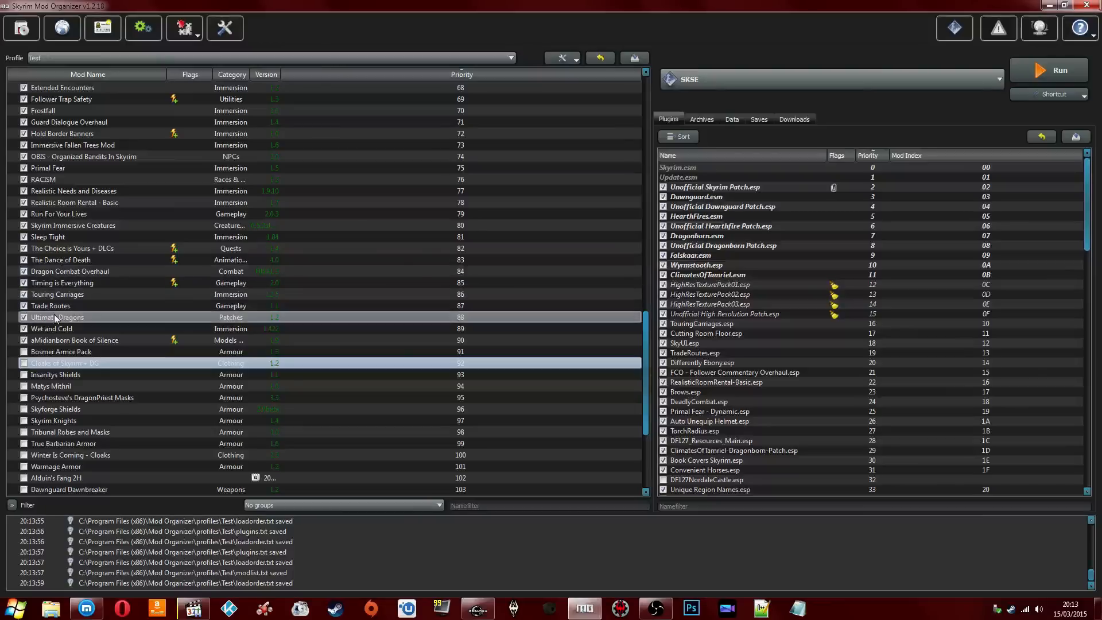
pyautogui.click(23, 328)
pyautogui.click(24, 317)
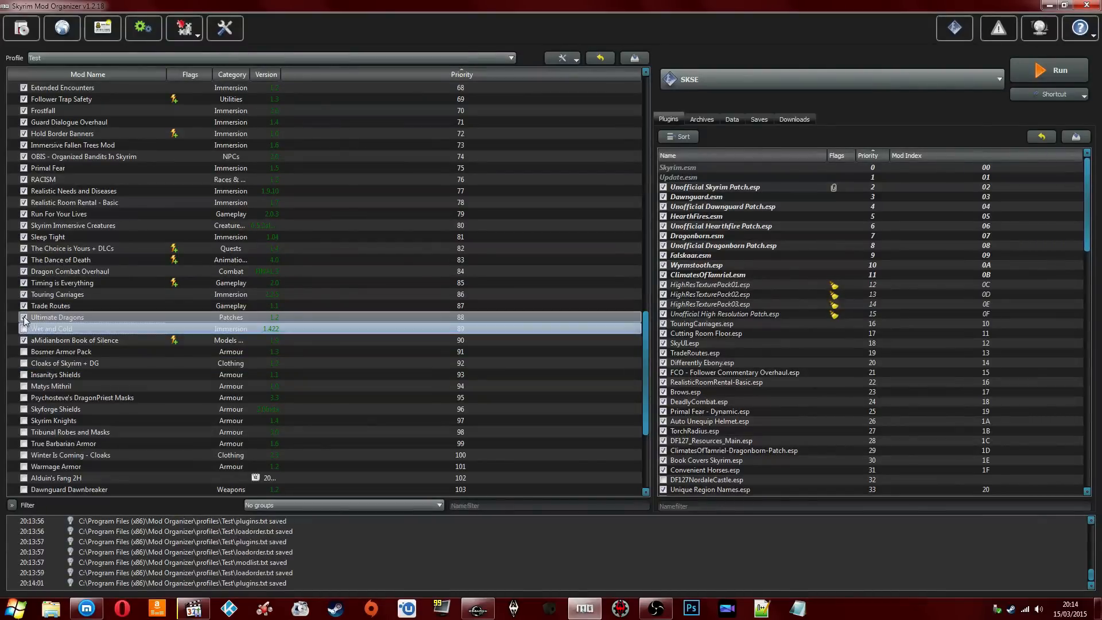
pyautogui.click(24, 328)
pyautogui.click(23, 305)
pyautogui.click(23, 294)
pyautogui.click(24, 282)
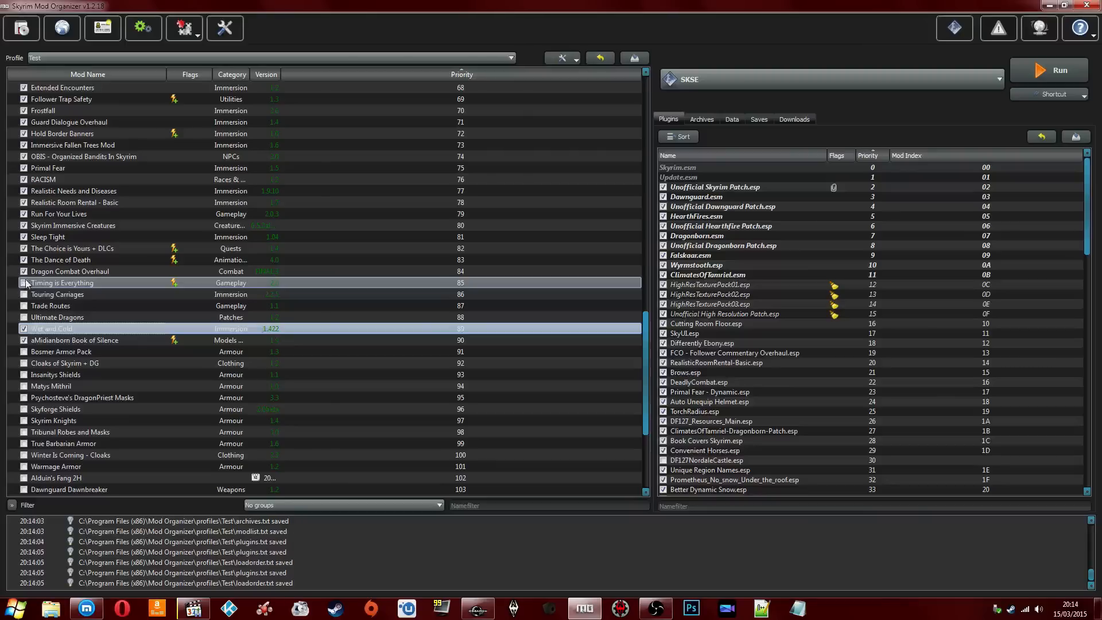
# Step: Disable all combat, quest, creature and immersion mods from Dragon Combat Overhaul up through Realistic Room Rental - Basic
pyautogui.click(24, 260)
pyautogui.click(24, 248)
pyautogui.click(23, 227)
pyautogui.click(23, 236)
pyautogui.click(24, 213)
pyautogui.click(24, 202)
# Step: Disable the Realistic Needs and Diseases and RACISM mods
pyautogui.click(24, 190)
pyautogui.scroll(4, 22, 191)
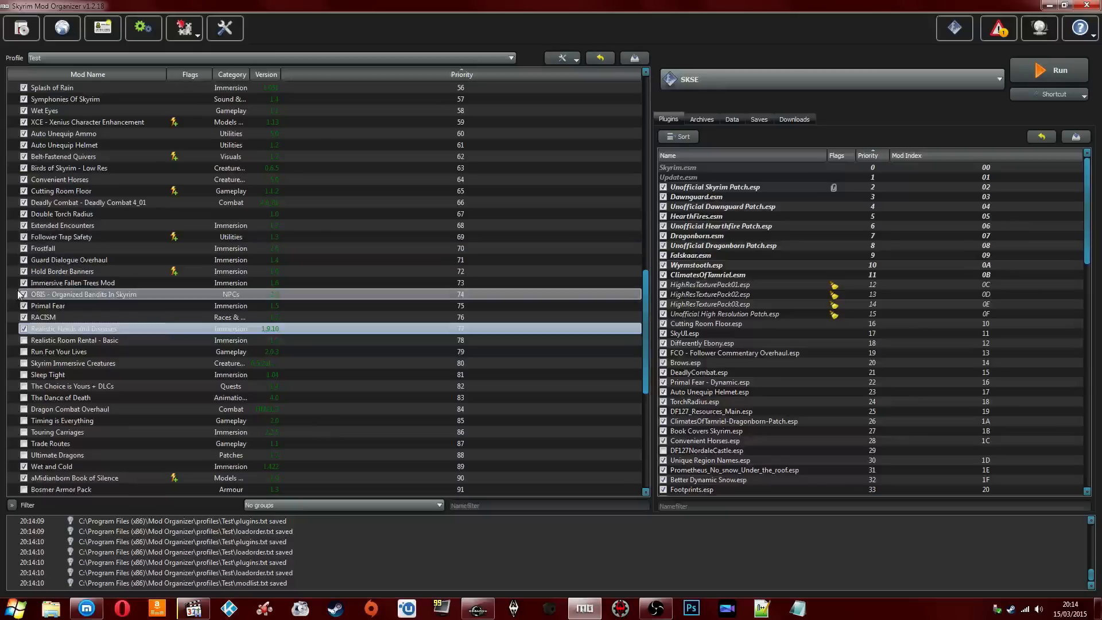
pyautogui.click(24, 330)
pyautogui.click(23, 317)
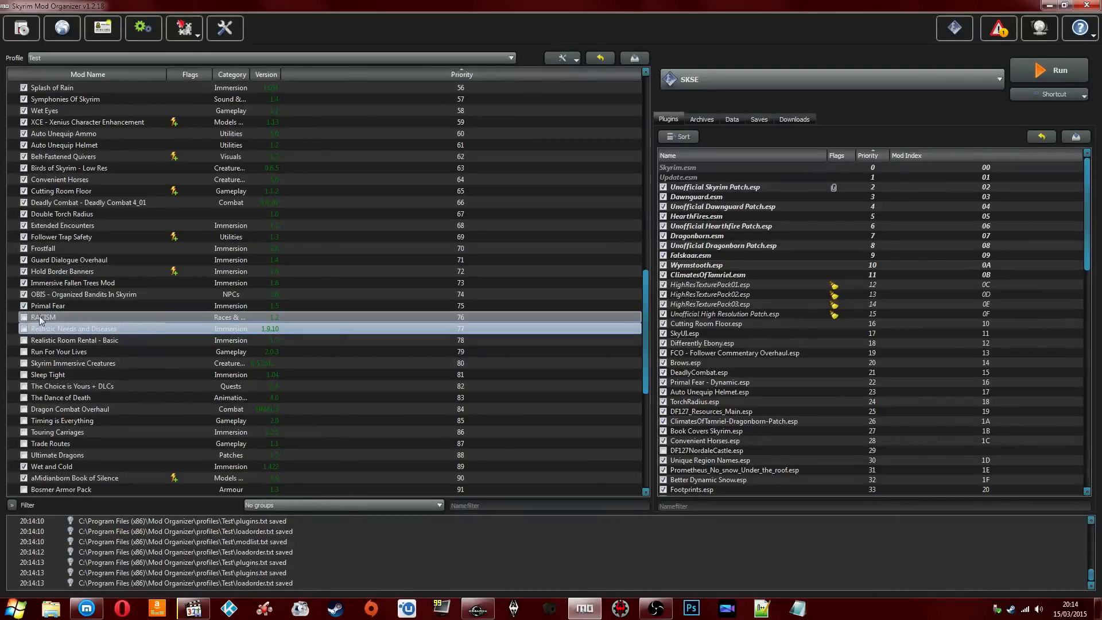
pyautogui.click(63, 294)
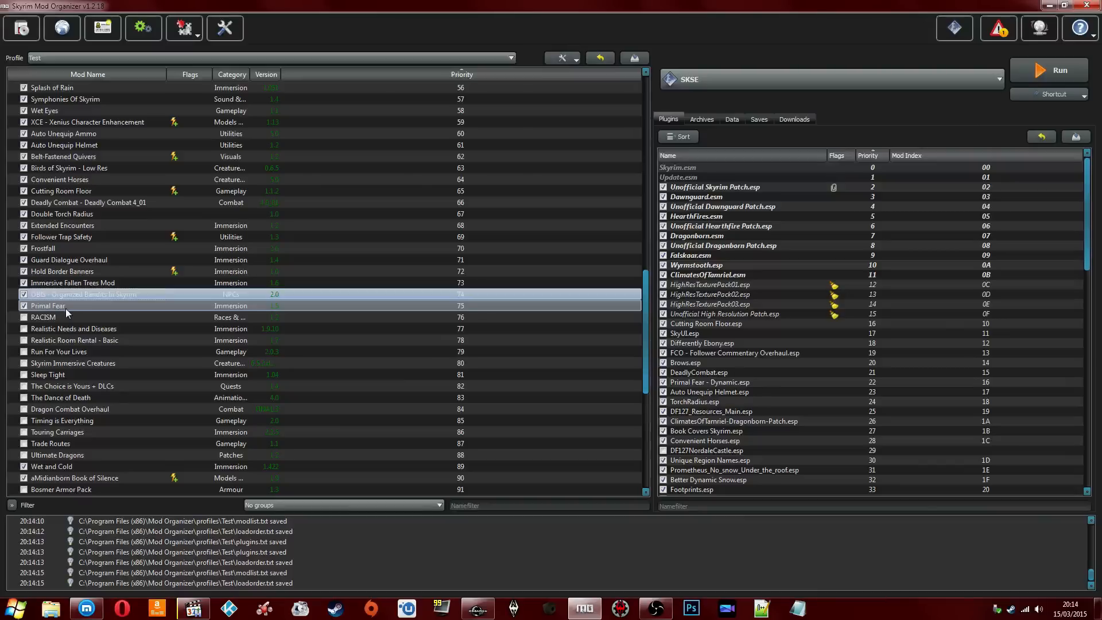
pyautogui.click(64, 308)
pyautogui.click(61, 295)
pyautogui.click(62, 282)
pyautogui.click(57, 306)
pyautogui.click(57, 295)
pyautogui.click(56, 284)
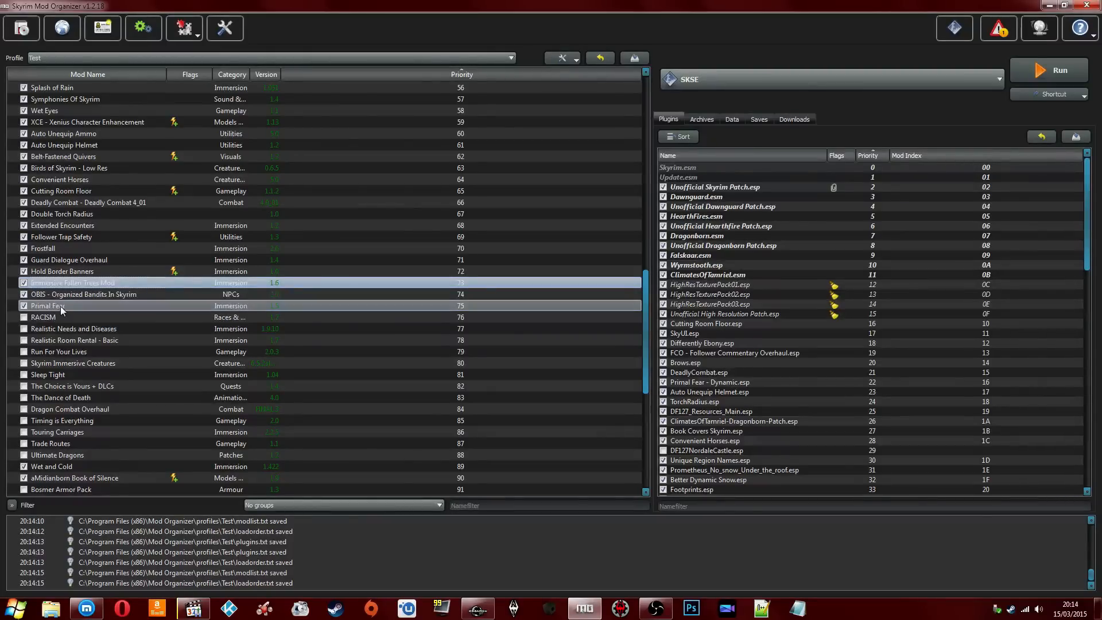
pyautogui.moveTo(53, 294); pyautogui.dragTo(30, 299)
# Step: Disable Primal Fear, OBIS - Organized Bandits In Skyrim and Guard Dialogue Overhaul, leaving Hold Border Banners and Immersive Fallen Trees Mod enabled
pyautogui.click(25, 308)
pyautogui.click(24, 294)
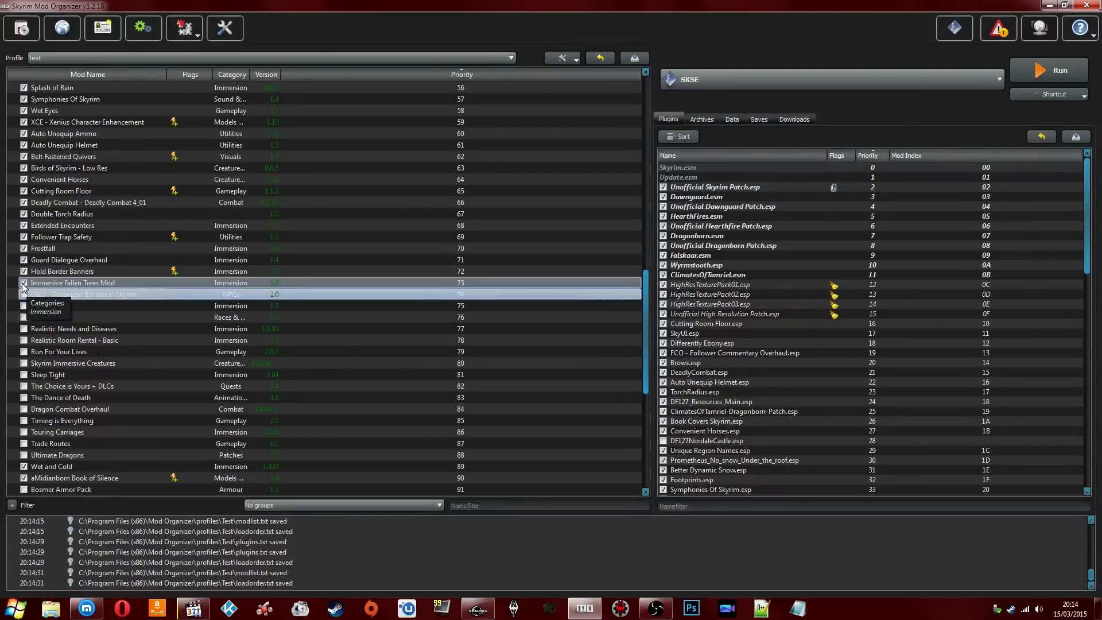
pyautogui.click(23, 284)
pyautogui.click(23, 271)
pyautogui.click(24, 260)
pyautogui.click(24, 271)
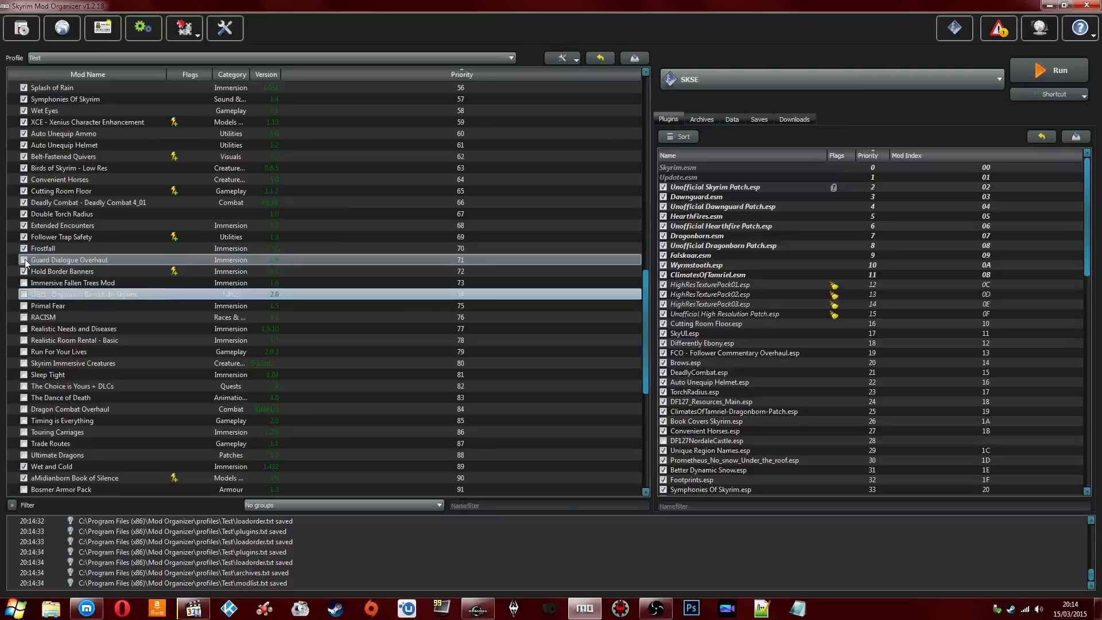
pyautogui.click(23, 283)
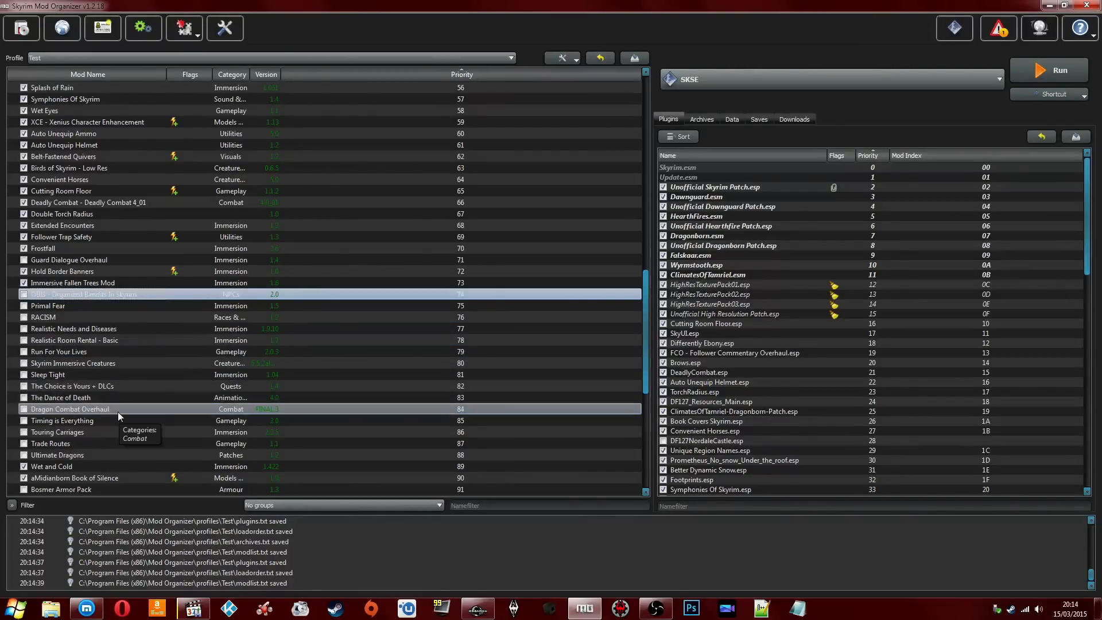
# Step: Disable Follower Trap Safety, Frostfall, Extended Encounters and Deadly Combat, leaving Double Torch Radius enabled
pyautogui.scroll(1, 69, 298)
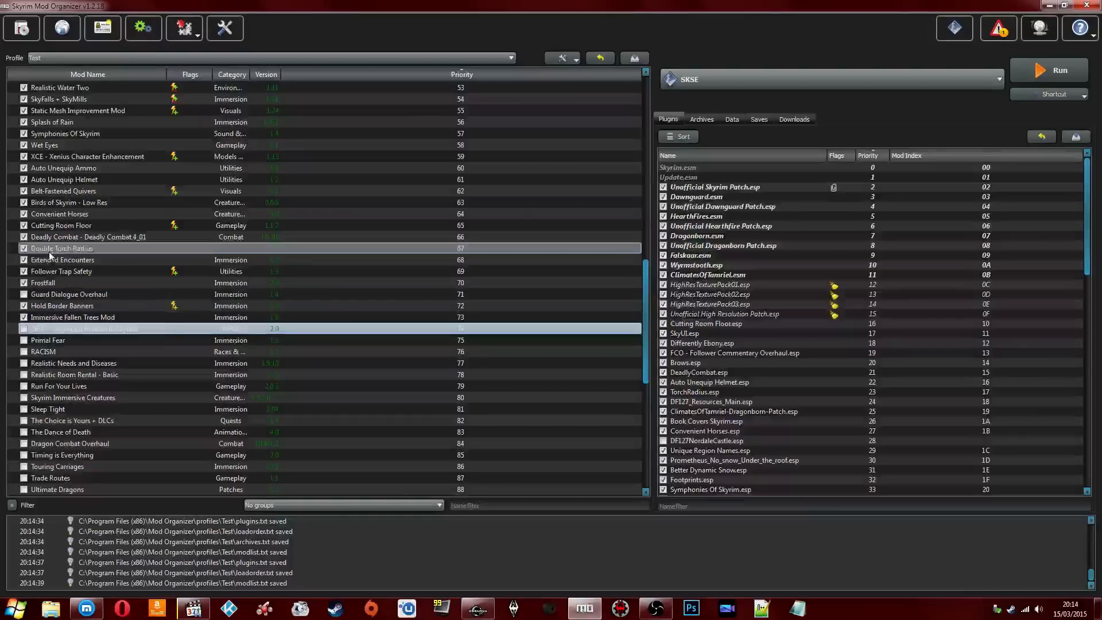
pyautogui.click(23, 272)
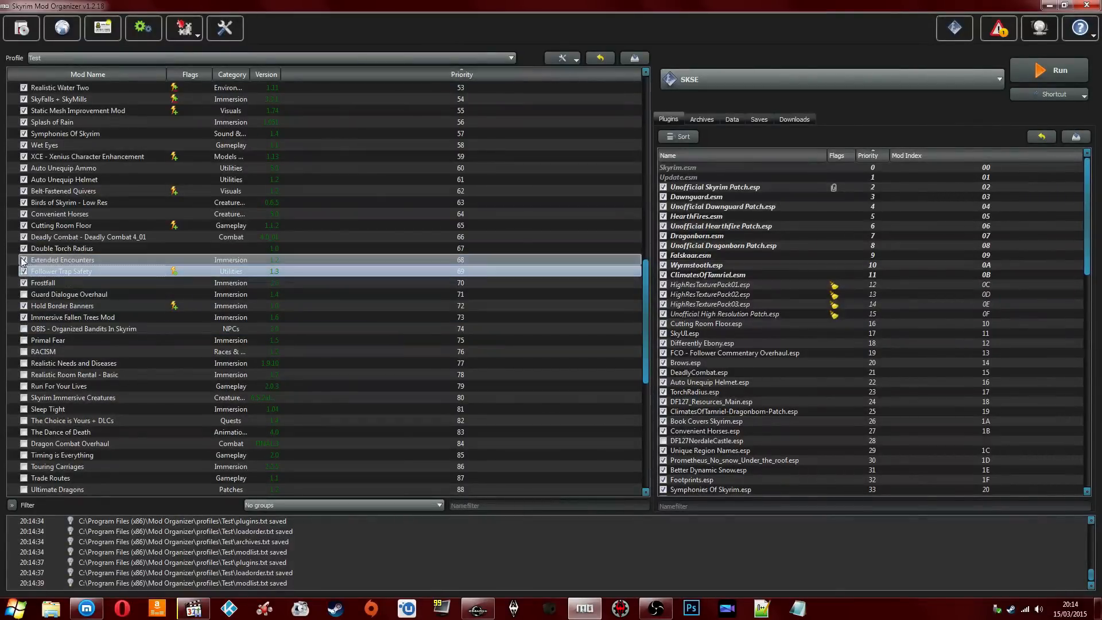
pyautogui.click(24, 283)
pyautogui.click(24, 249)
pyautogui.click(23, 237)
pyautogui.click(24, 253)
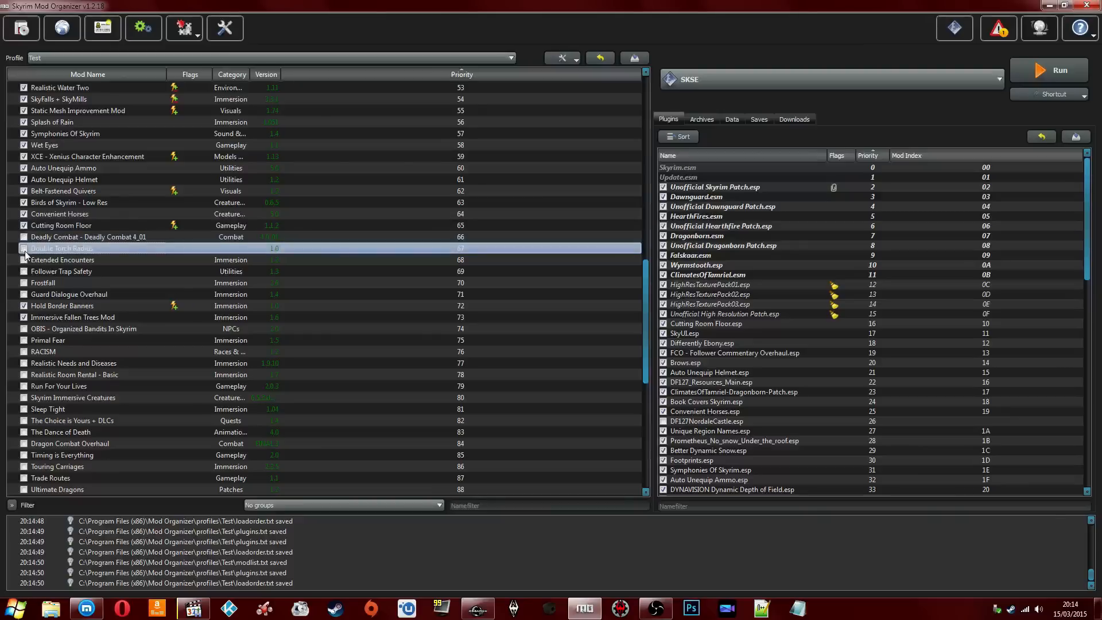
pyautogui.click(24, 248)
pyautogui.click(24, 237)
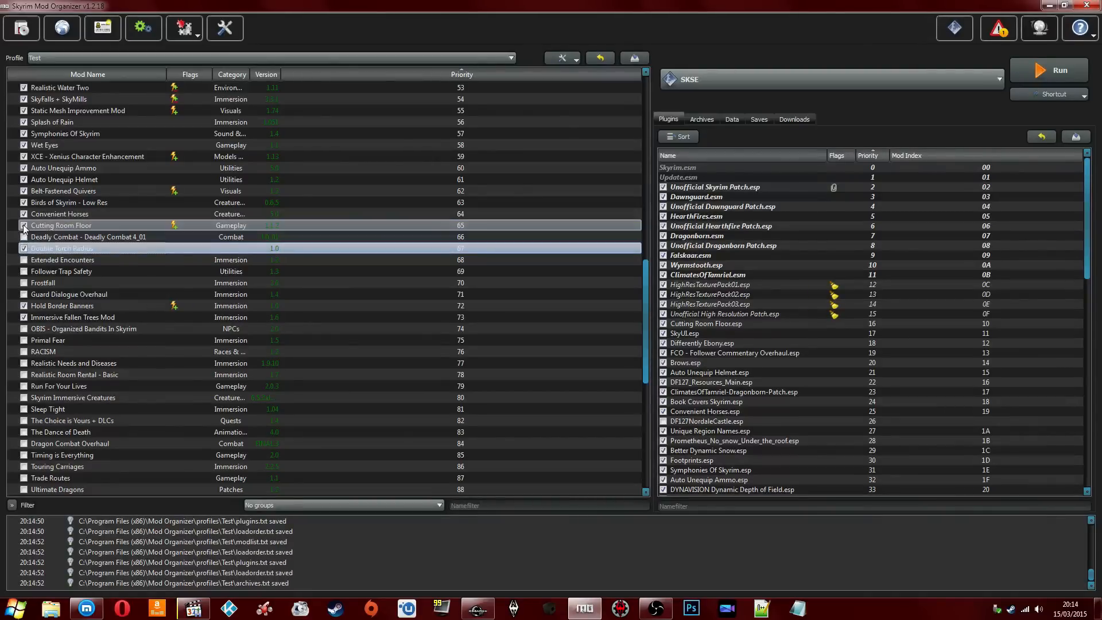
# Step: Disable Cutting Room Floor, Convenient Horses, Birds of Skyrim - Low Res, Belt-Fastened Quivers, Auto Unequip Helmet and Auto Unequip Ammo
pyautogui.click(23, 226)
pyautogui.click(24, 214)
pyautogui.click(23, 202)
pyautogui.click(24, 191)
pyautogui.click(24, 179)
pyautogui.click(24, 168)
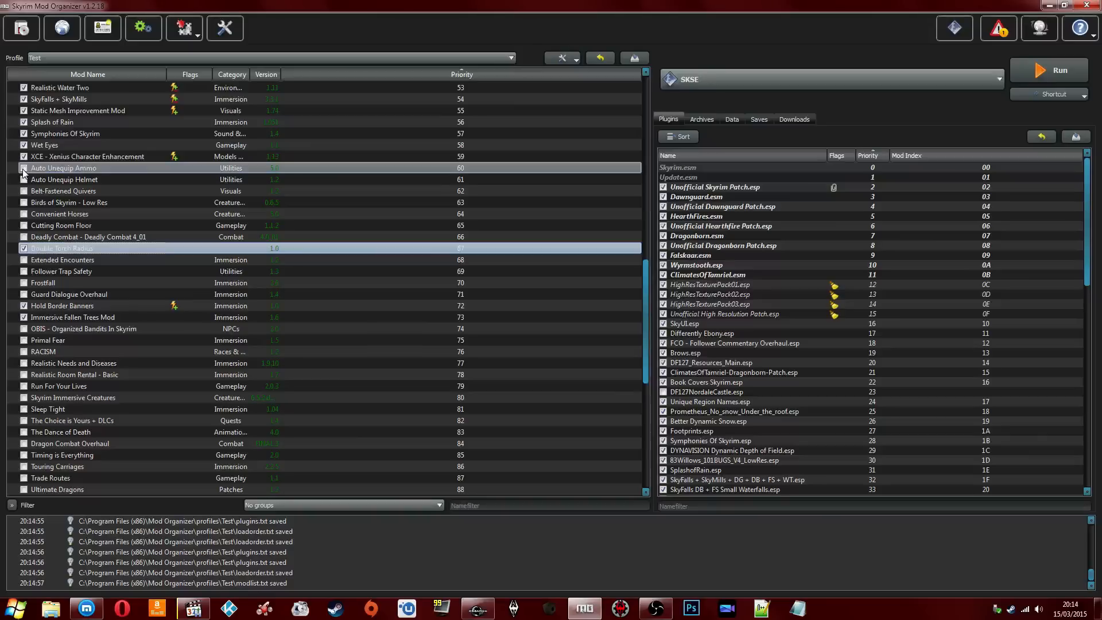
pyautogui.click(24, 169)
pyautogui.click(25, 181)
pyautogui.click(23, 180)
pyautogui.click(24, 171)
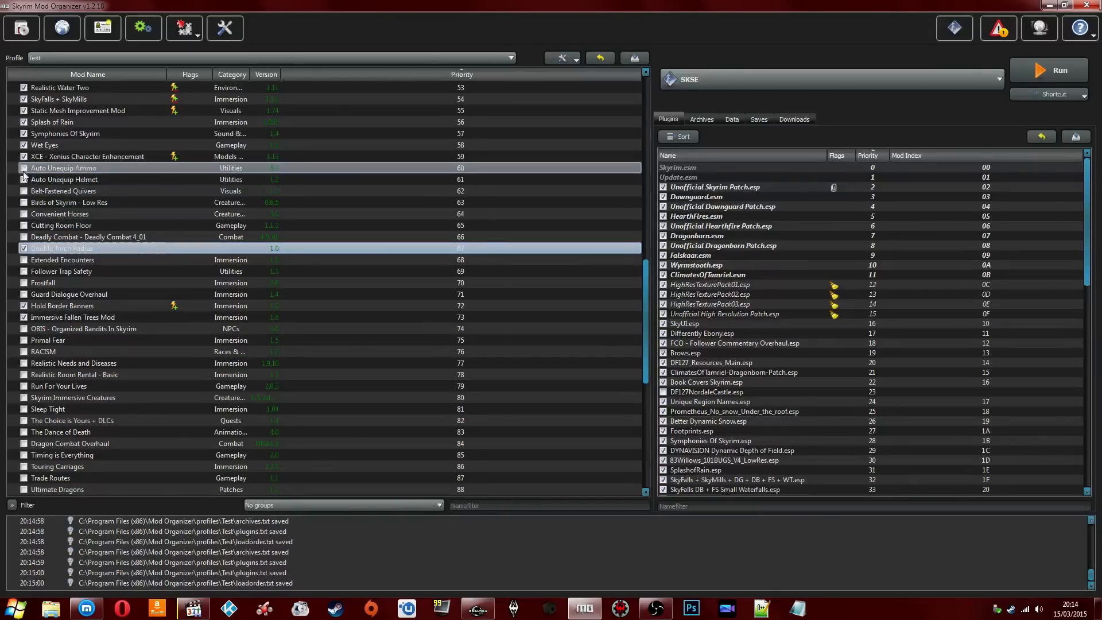
# Step: Look through the mod list from Book Covers Skyrim down to INIGO to check which mods are enabled
pyautogui.scroll(3, 23, 175)
pyautogui.click(39, 237)
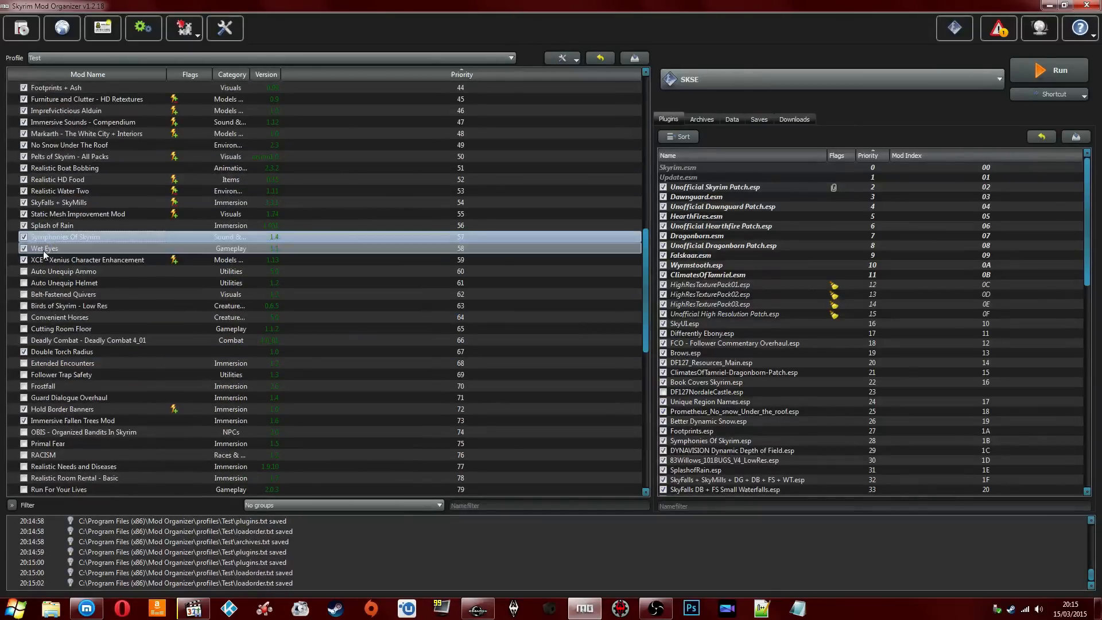
pyautogui.scroll(3, 43, 251)
pyautogui.moveTo(48, 327); pyautogui.dragTo(58, 243)
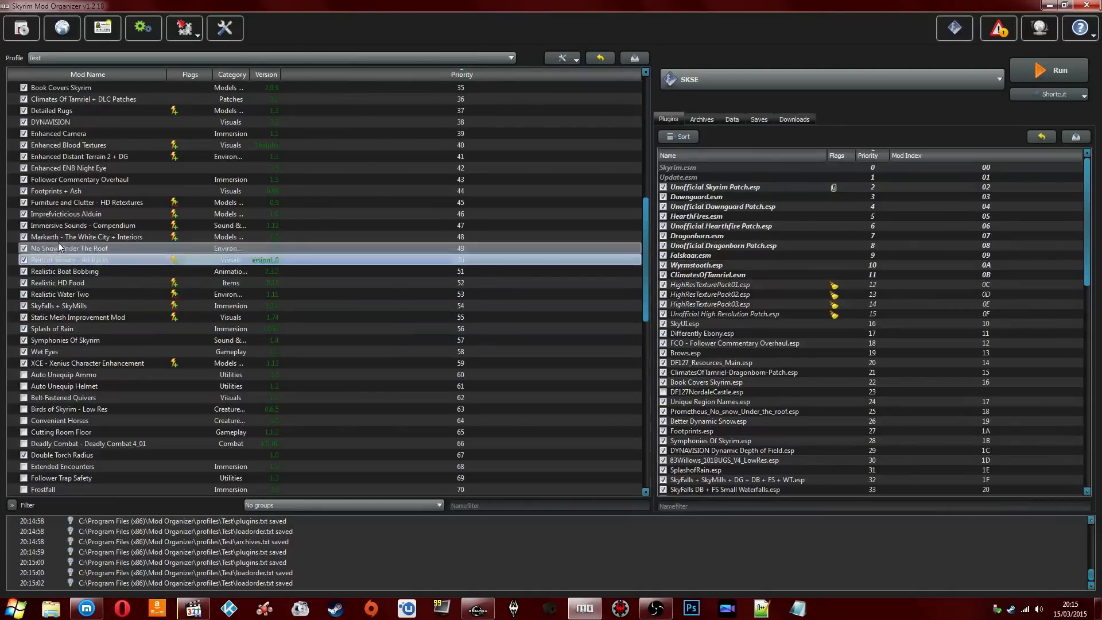
pyautogui.scroll(-9, 77, 316)
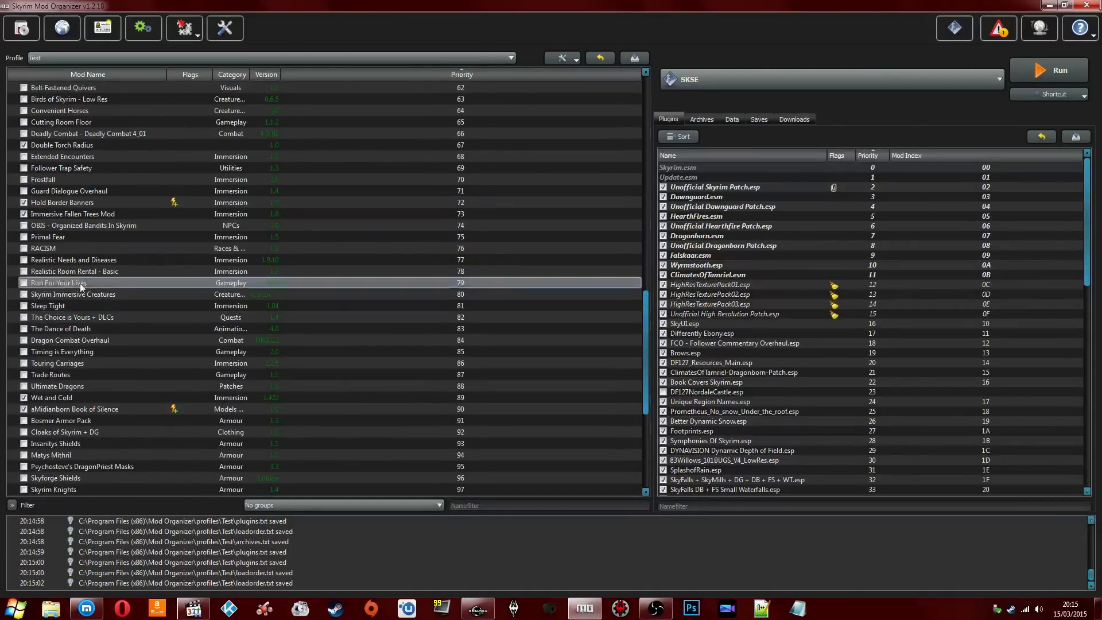
pyautogui.click(75, 374)
pyautogui.scroll(-3, 74, 374)
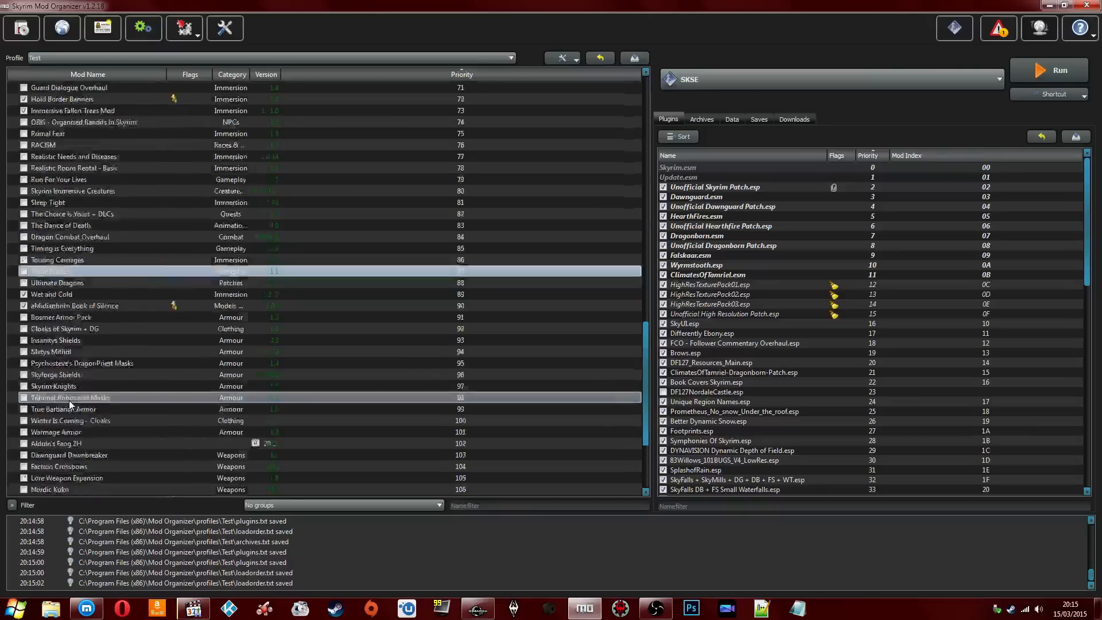
pyautogui.scroll(4, 69, 400)
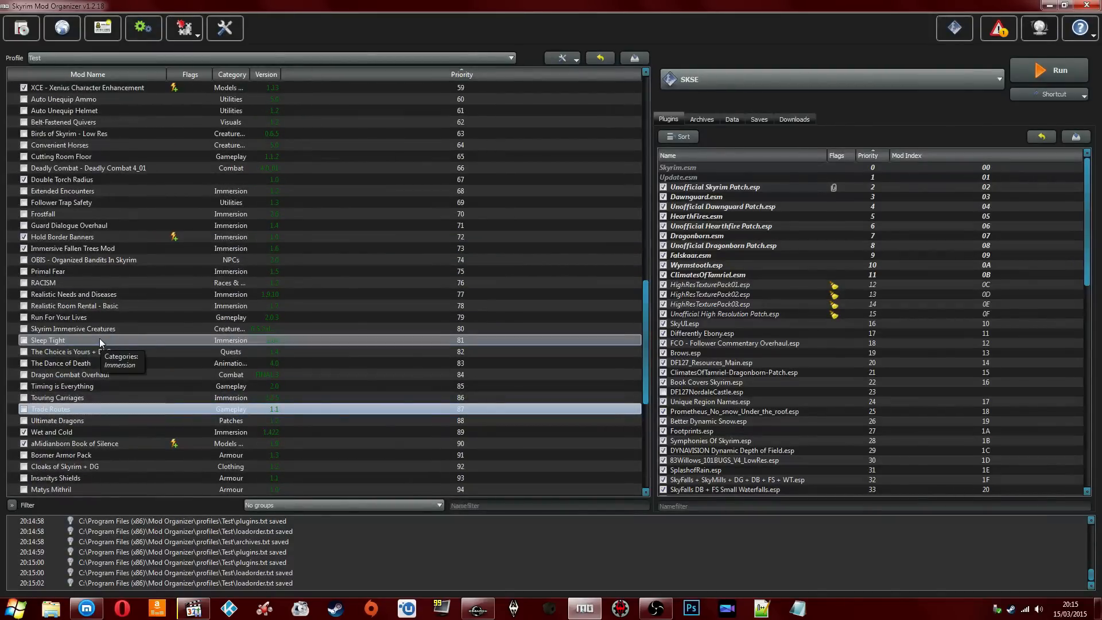
pyautogui.click(73, 249)
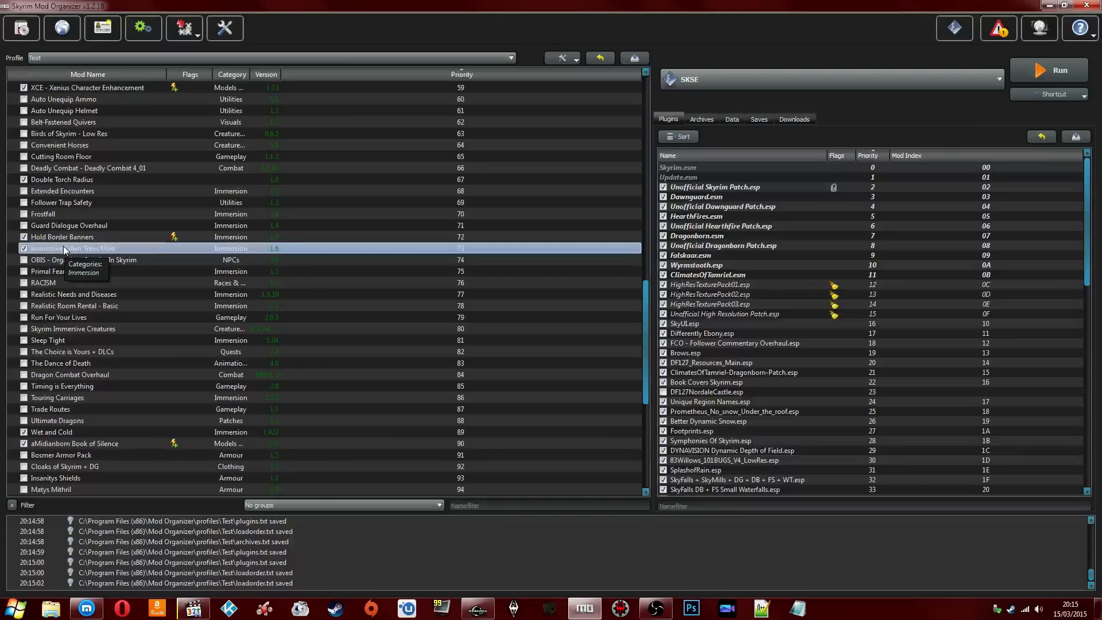
pyautogui.click(96, 237)
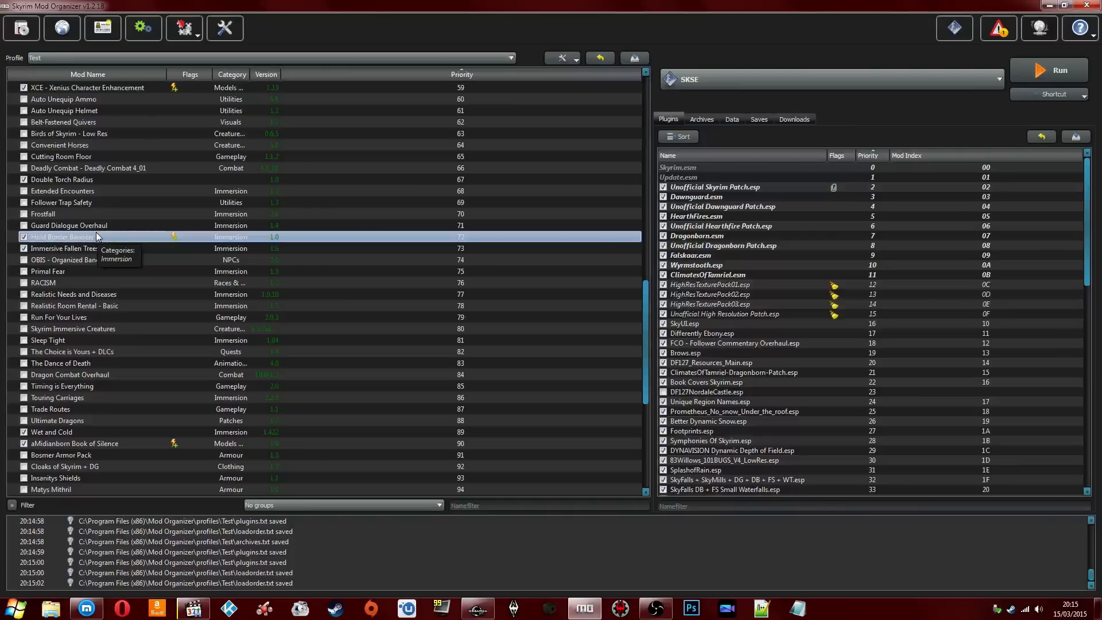
pyautogui.scroll(-8, 96, 236)
pyautogui.scroll(6, 96, 236)
pyautogui.scroll(-6, 97, 236)
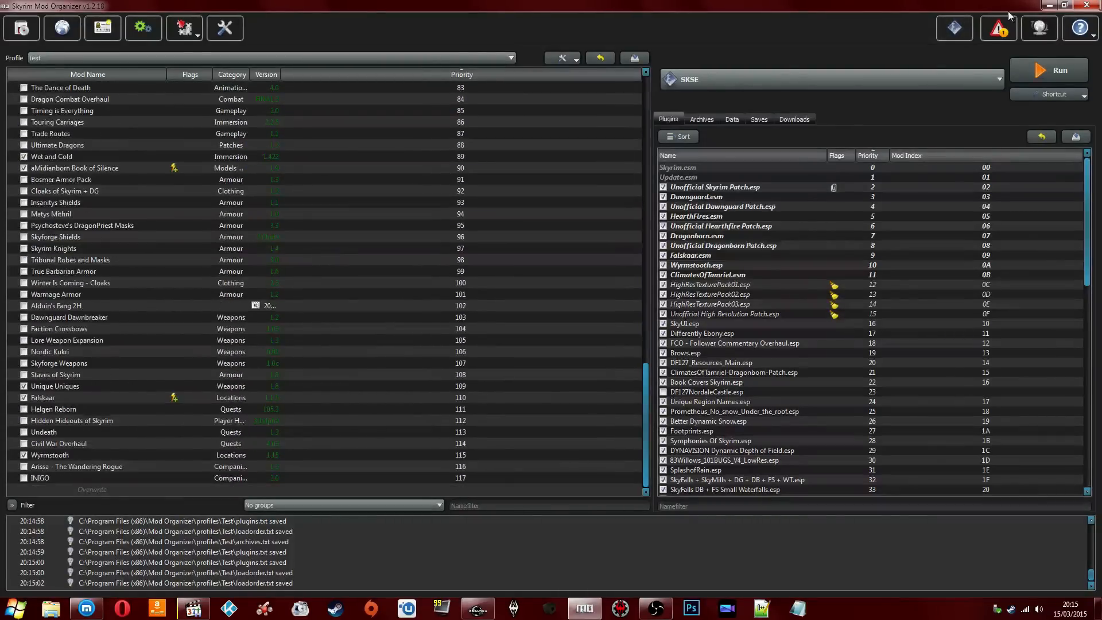
# Step: Open the list of reported problems and view the details of the Missing Masters entry
pyautogui.click(1000, 30)
pyautogui.click(457, 210)
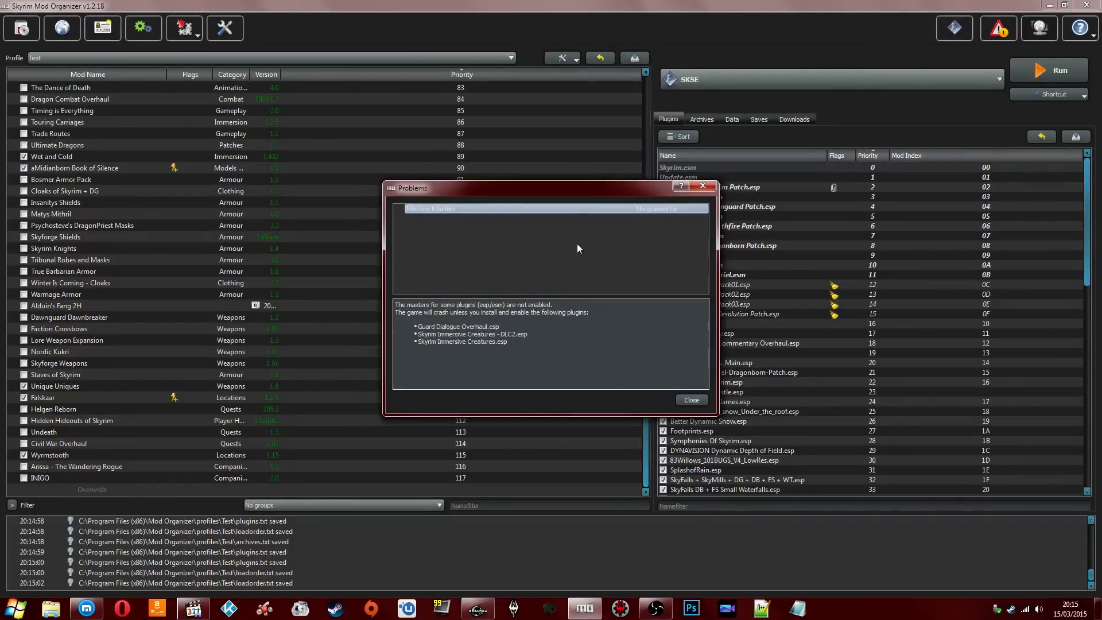
# Step: Close the problems list and re-enable the Guard Dialogue Overhaul and Skyrim Immersive Creatures mods in the Test profile
pyautogui.click(703, 185)
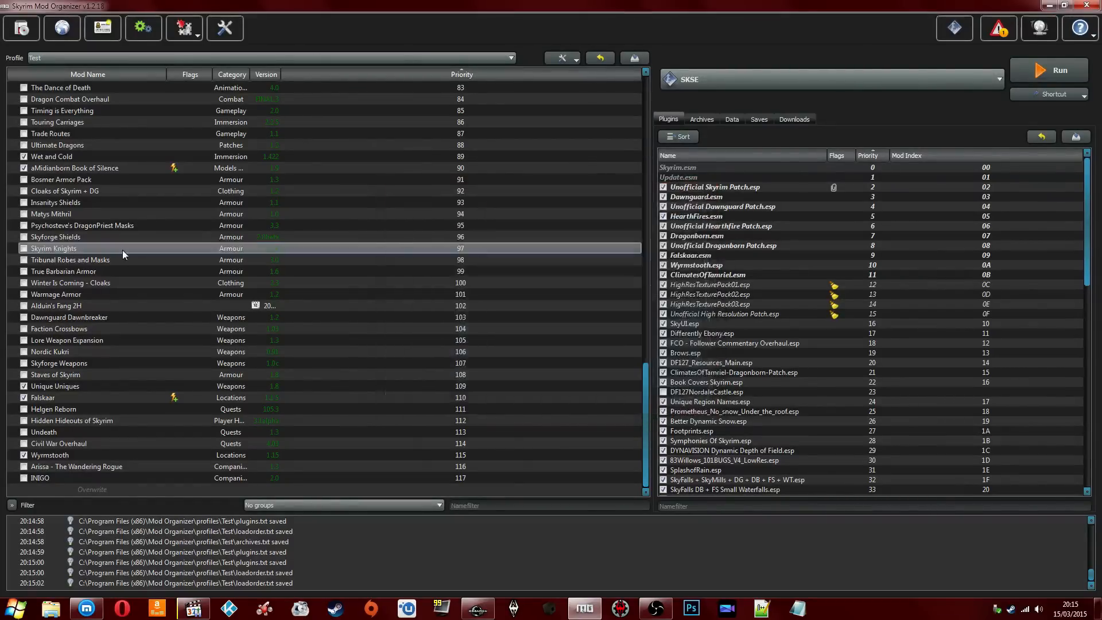
pyautogui.click(112, 236)
pyautogui.scroll(4, 113, 236)
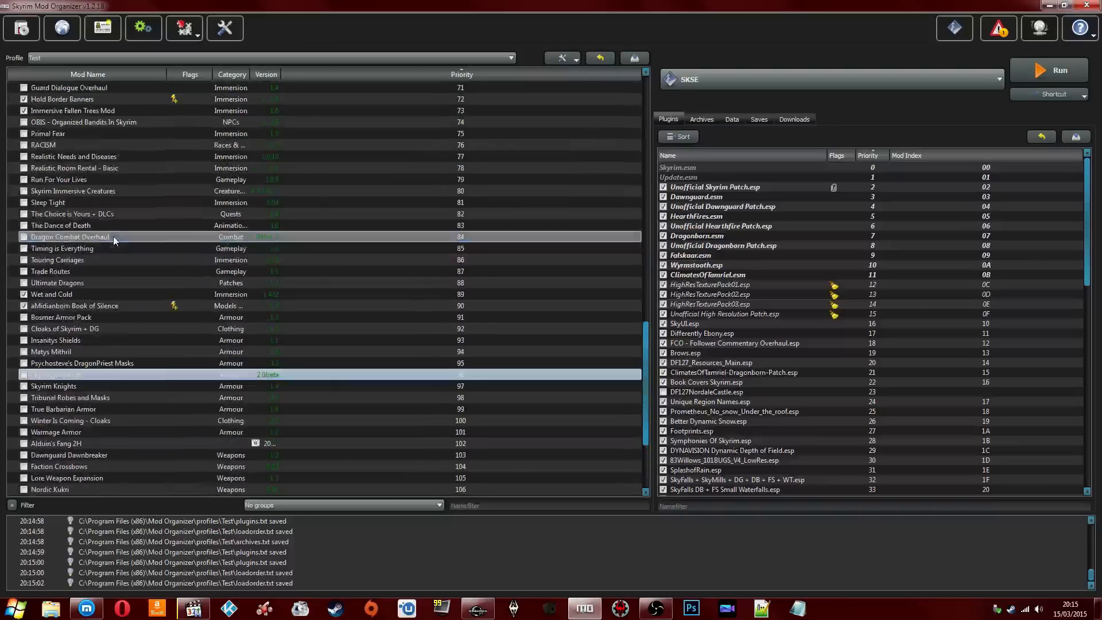
pyautogui.scroll(11, 112, 236)
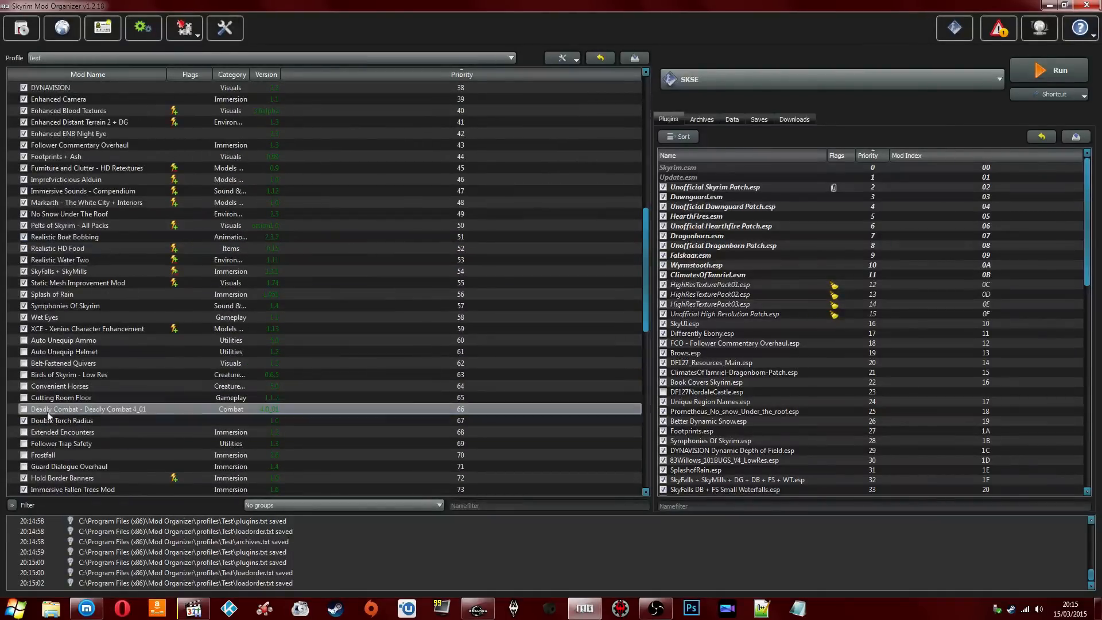
pyautogui.click(24, 467)
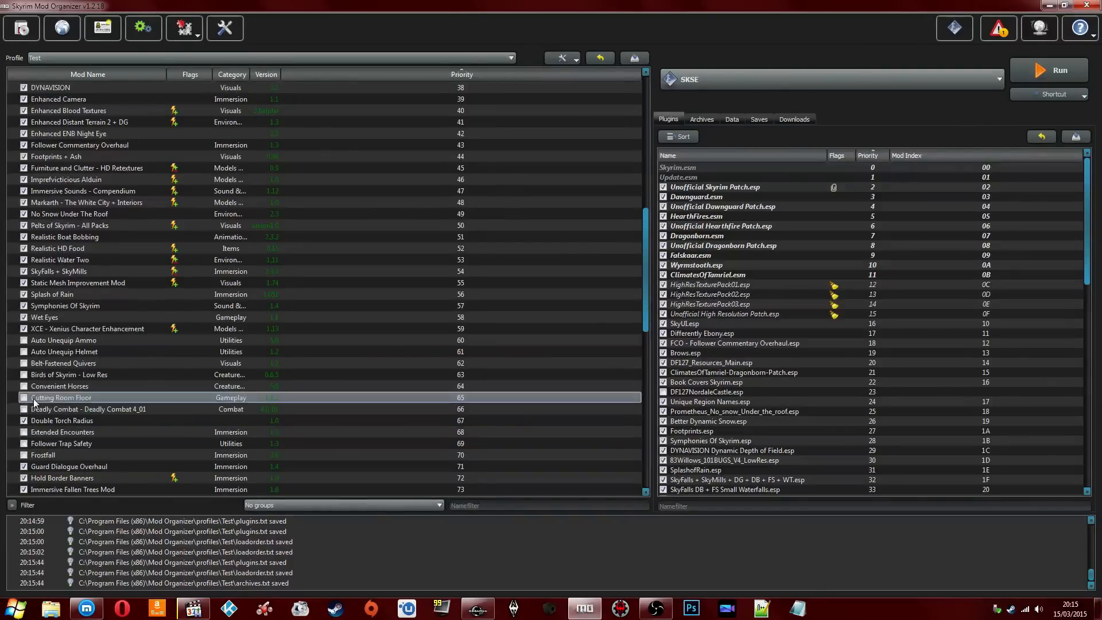
pyautogui.scroll(-3, 45, 396)
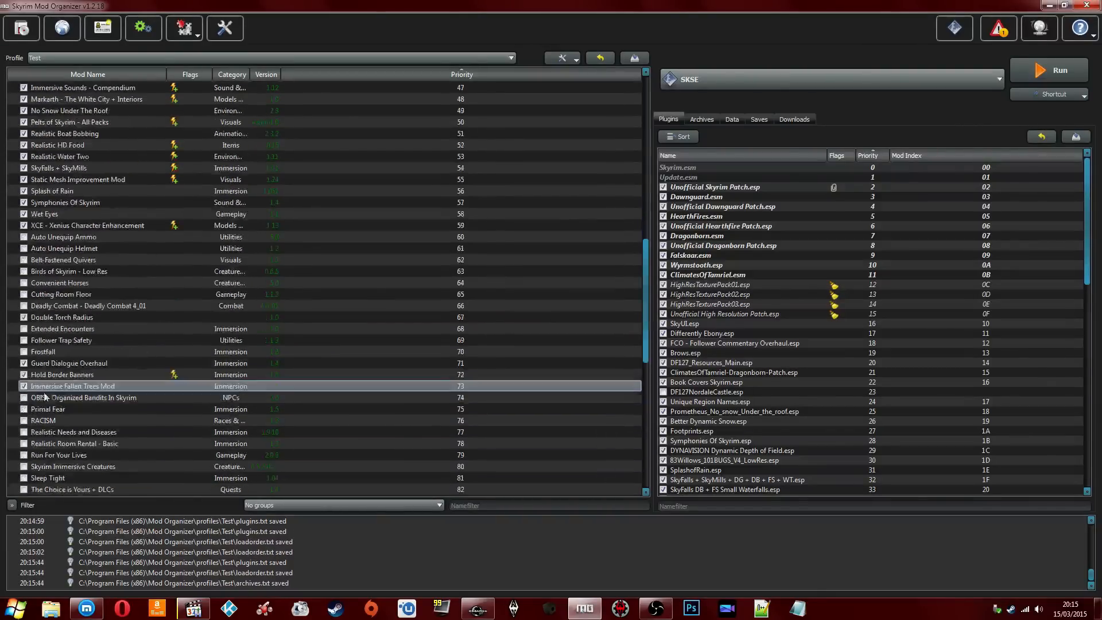
pyautogui.click(24, 466)
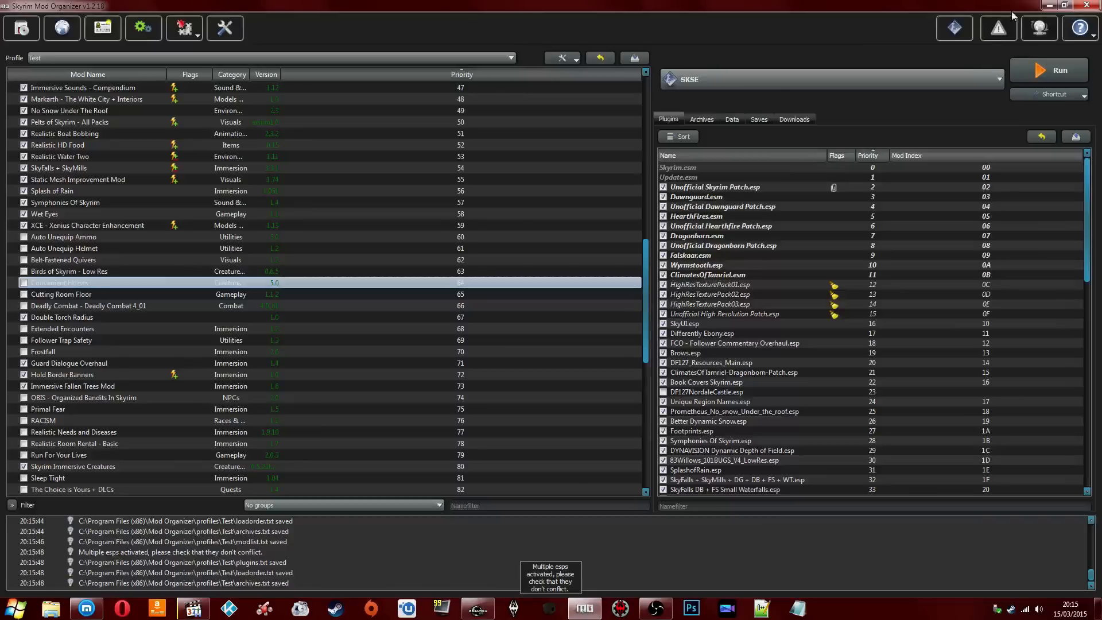
# Step: Filter the plugins by "df12", disable DF127_Resources_Main.esp, and clear the filter
pyautogui.click(390, 168)
pyautogui.scroll(-2, 390, 167)
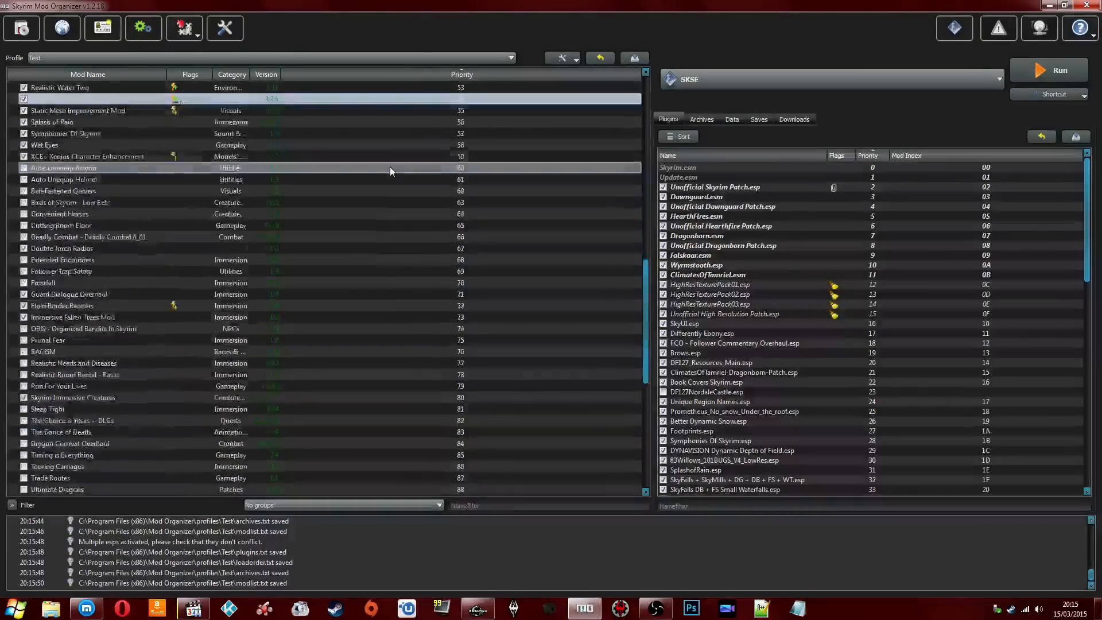
pyautogui.scroll(-10, 391, 168)
pyautogui.scroll(-18, 1032, 302)
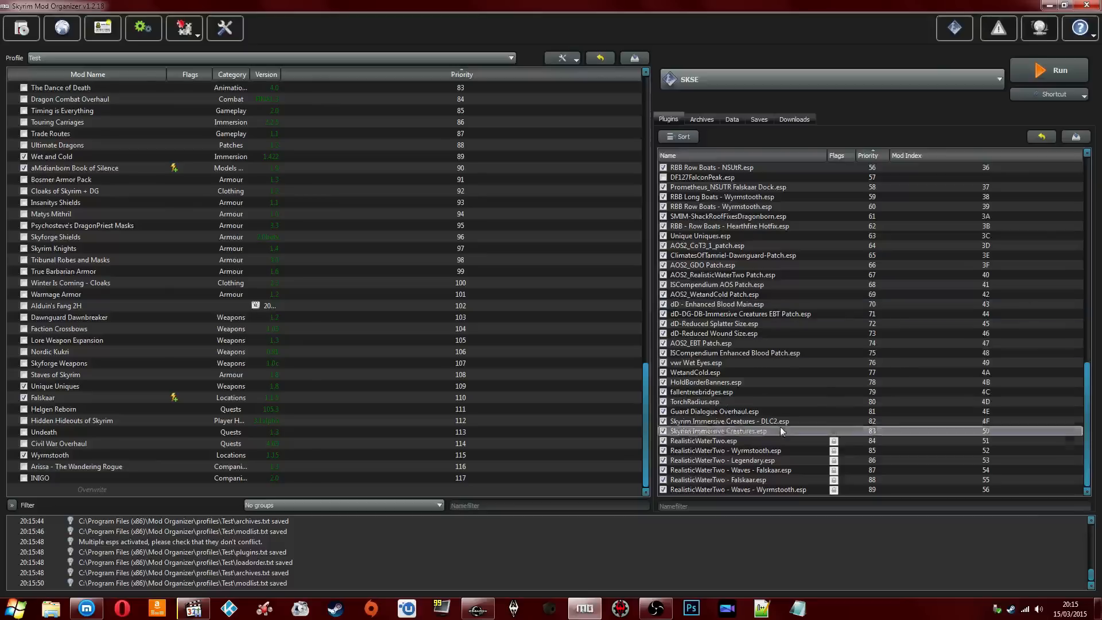
pyautogui.click(698, 412)
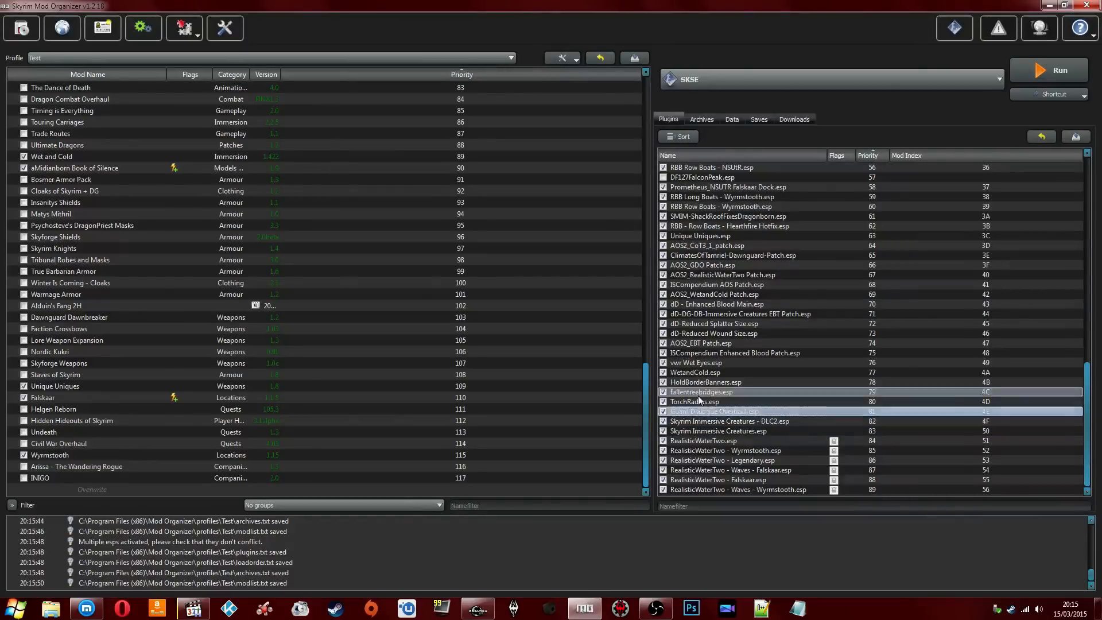
pyautogui.click(707, 361)
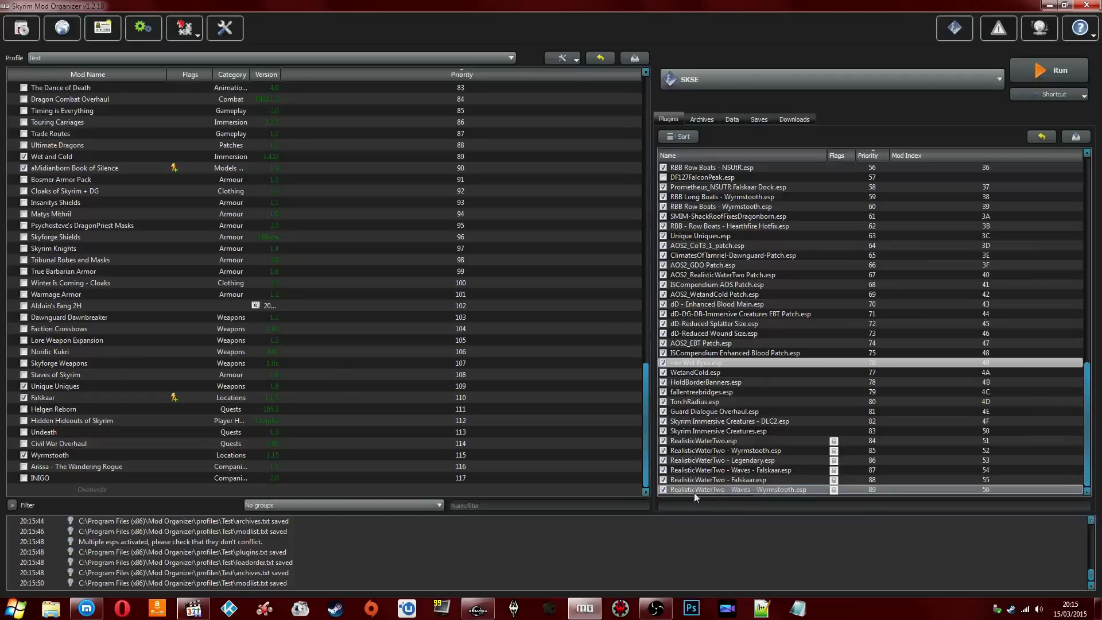
pyautogui.write('df12')
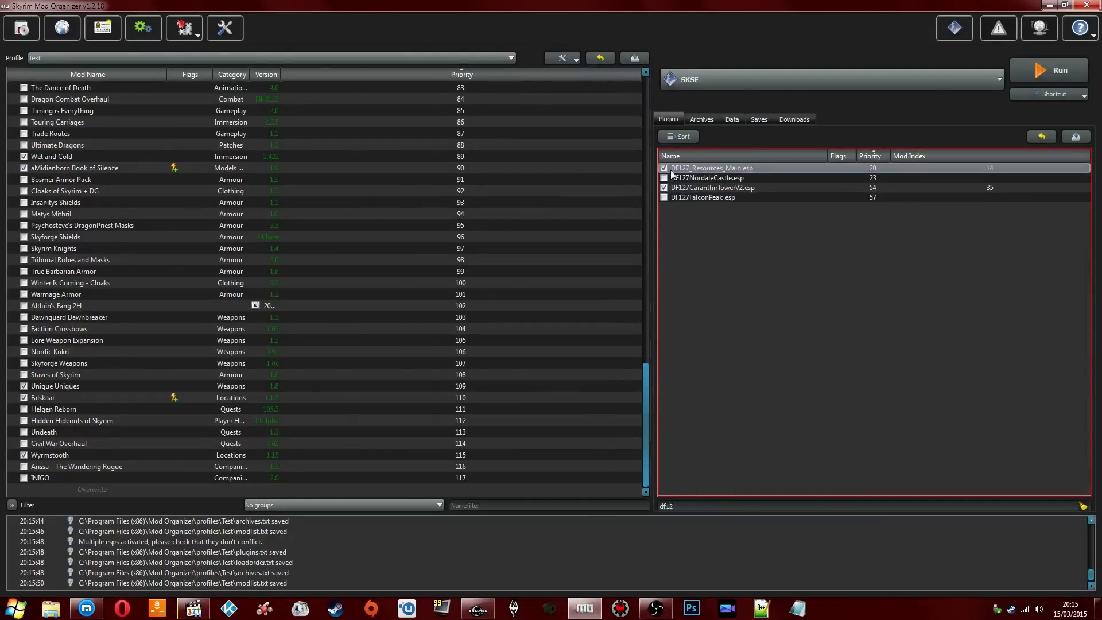
pyautogui.click(664, 168)
pyautogui.click(693, 177)
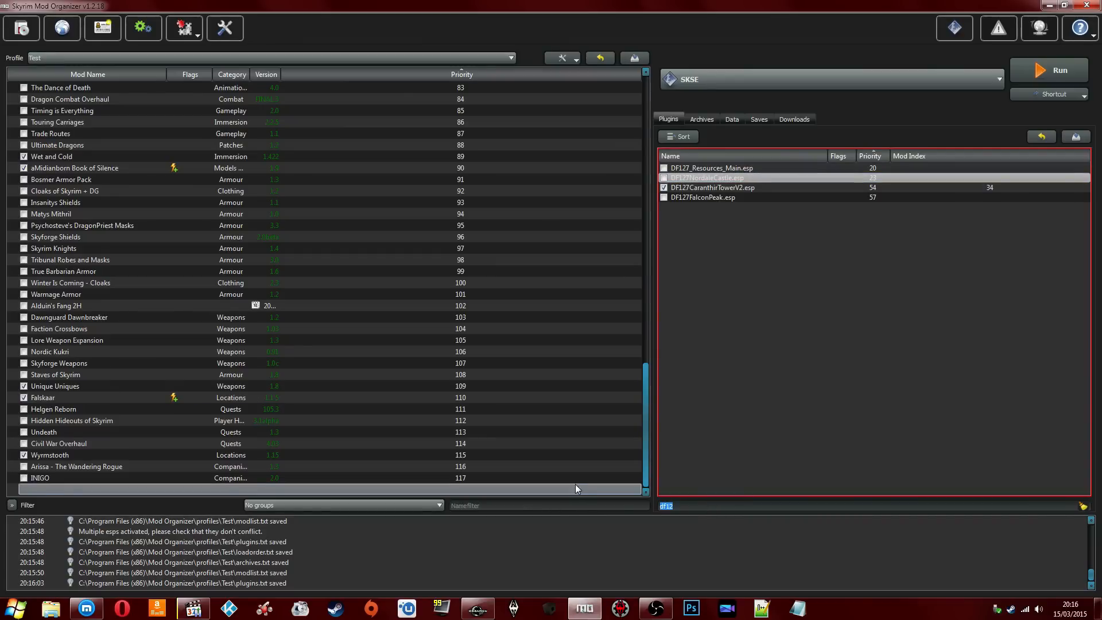
pyautogui.press('BackSpace')
# Step: Review the profile's skyrim.ini, check the full-screen and window size settings in skyrimprefs.ini, and save the INI files
pyautogui.click(184, 29)
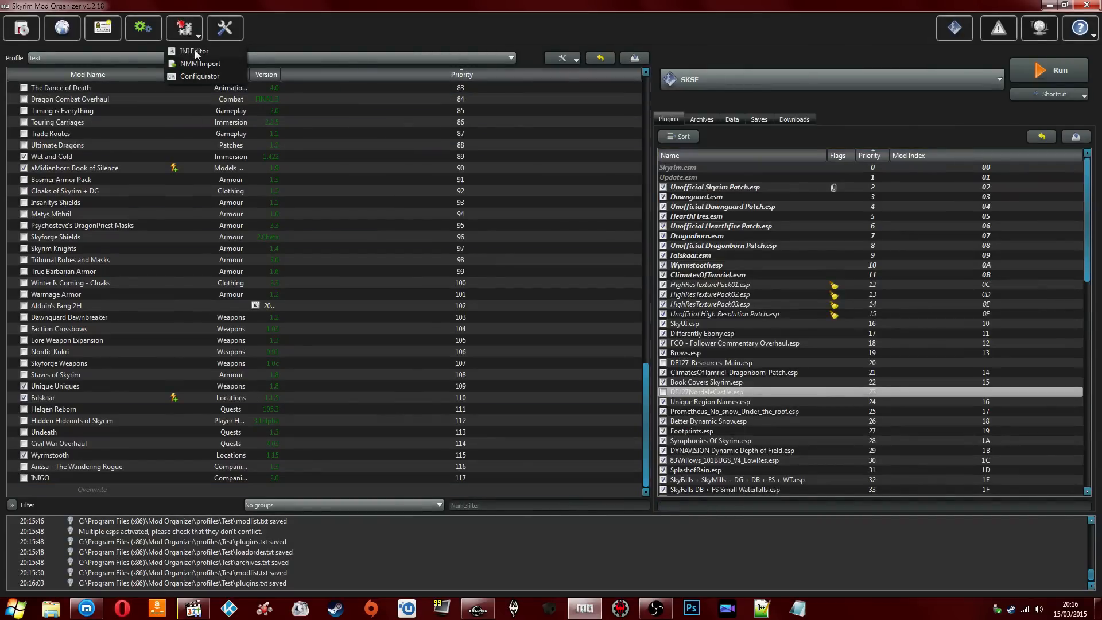
pyautogui.click(195, 51)
pyautogui.scroll(-5, 517, 261)
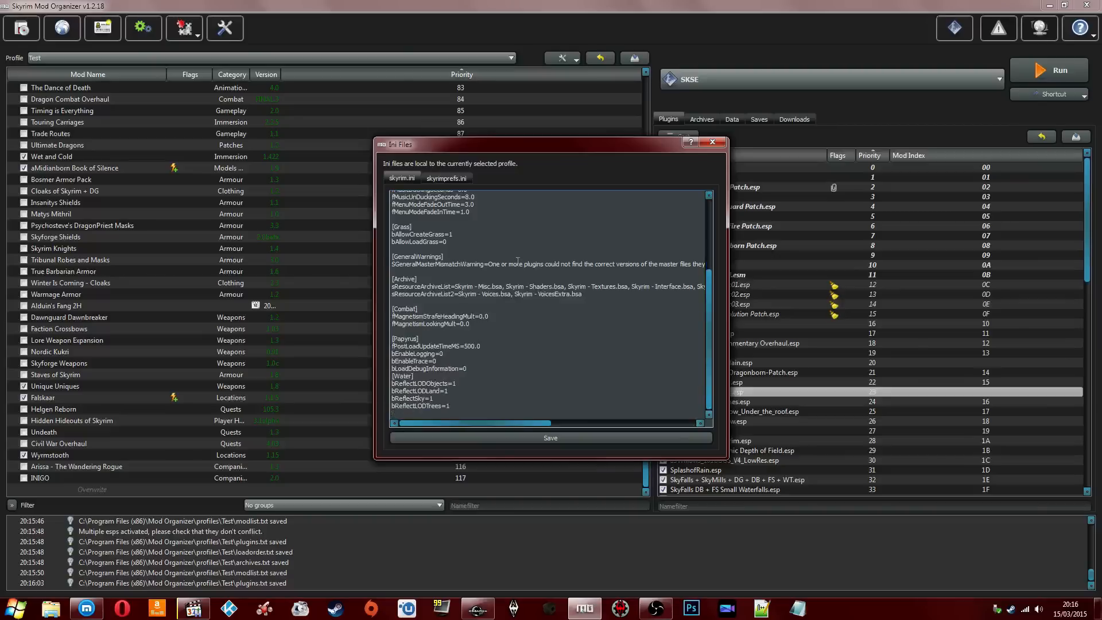
pyautogui.scroll(5, 513, 252)
pyautogui.click(447, 178)
pyautogui.scroll(-6, 514, 289)
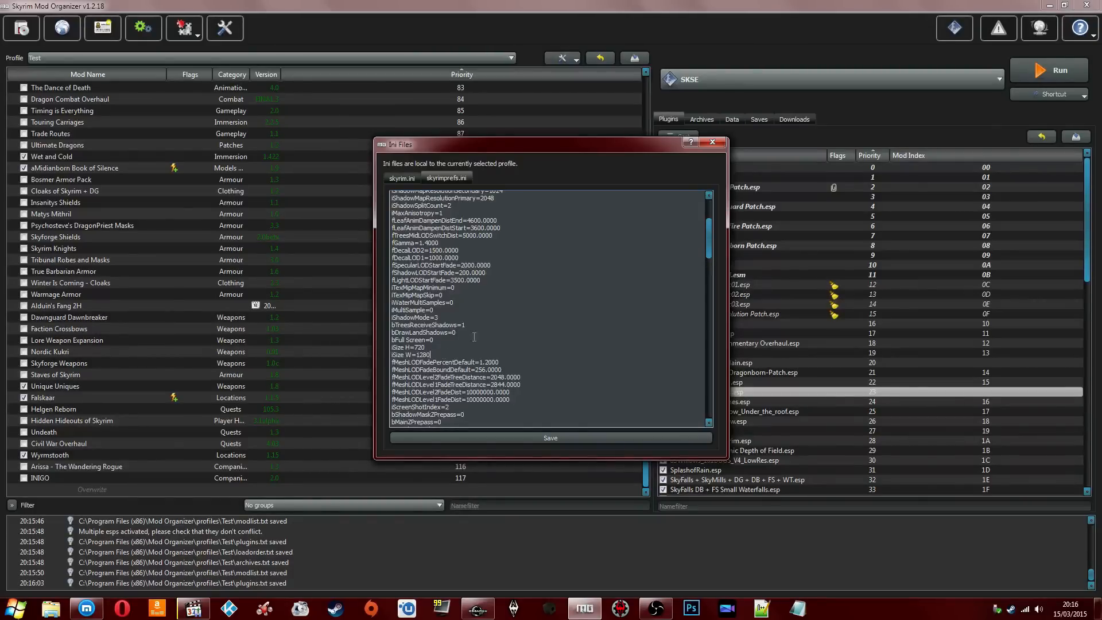
pyautogui.click(517, 441)
pyautogui.click(712, 142)
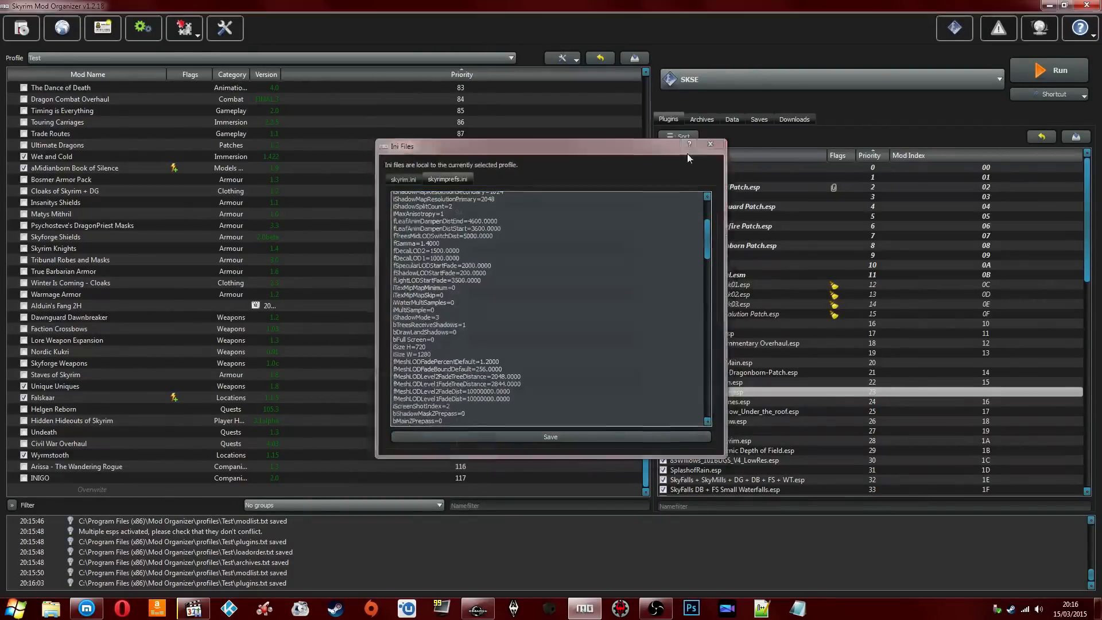
# Step: Leave Mod Organizer, check the chat on the Twitch stream page in the browser, and return to the Creation Kit
pyautogui.click(302, 133)
pyautogui.click(1050, 5)
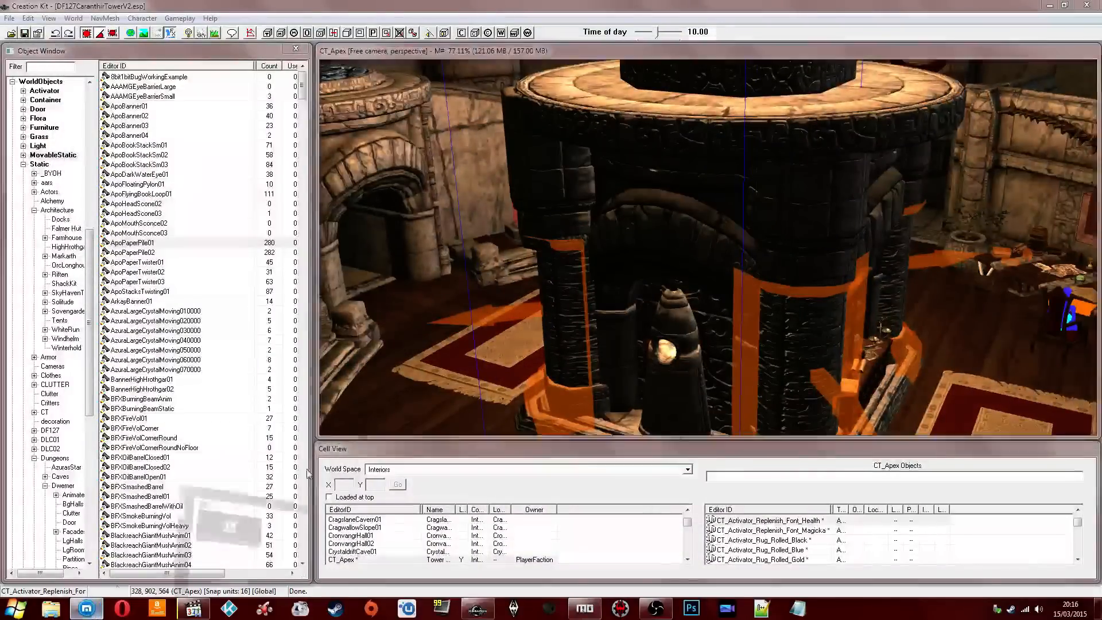
pyautogui.click(87, 610)
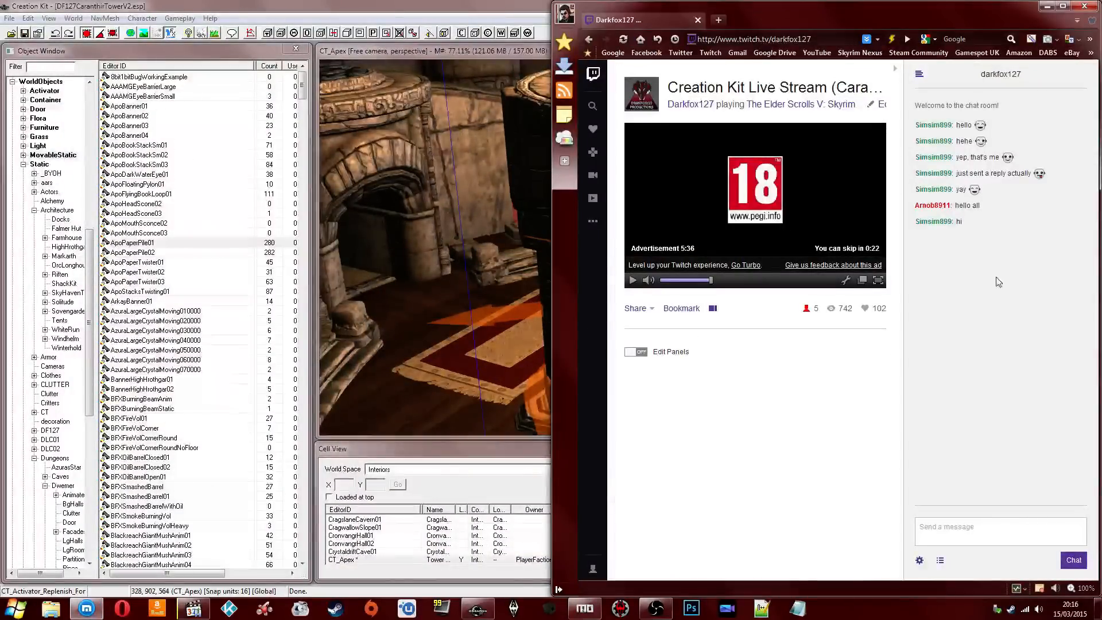
pyautogui.click(1047, 6)
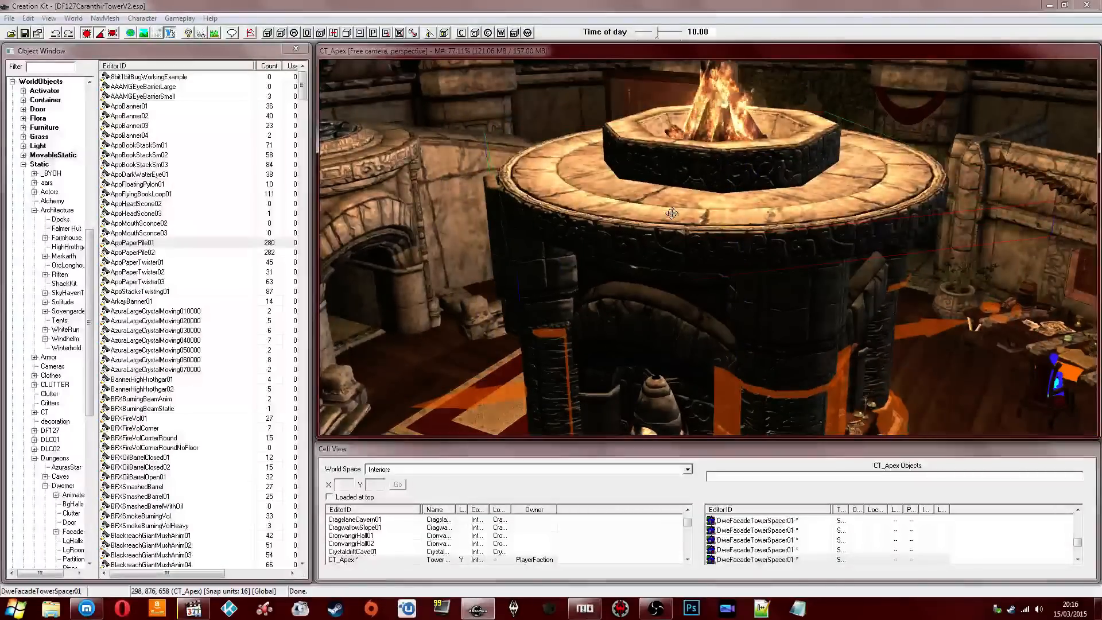
# Step: Follow the door marker in the CT_Apex hallway to its linked door in the CT_Balcony cell
pyautogui.moveTo(671, 212); pyautogui.dragTo(621, 228, button='middle')
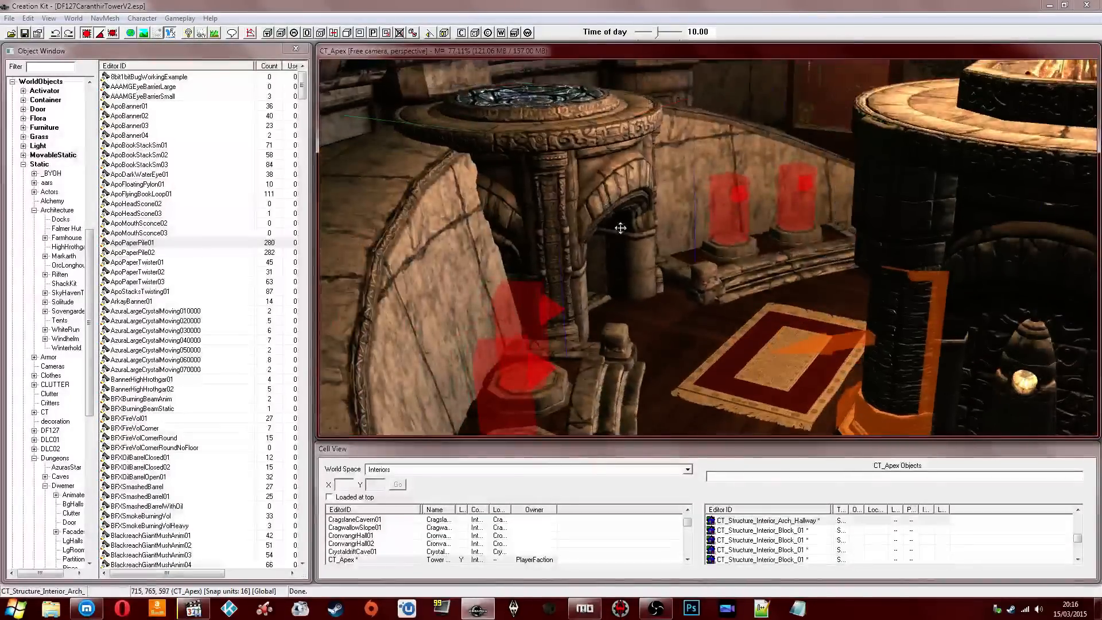
pyautogui.scroll(6, 627, 222)
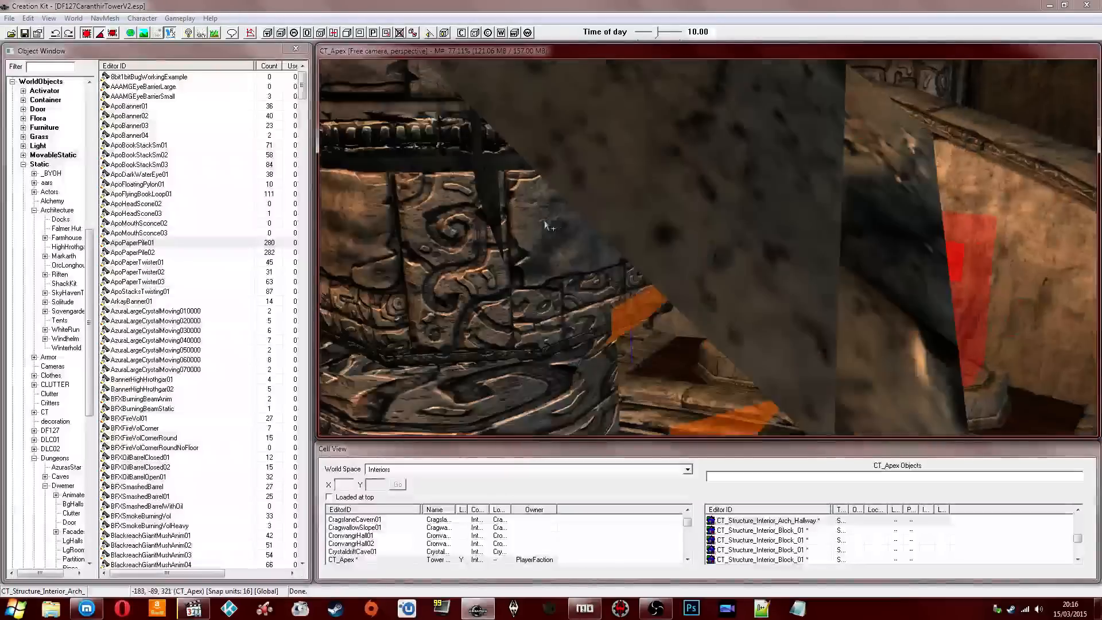
pyautogui.moveTo(545, 225); pyautogui.dragTo(617, 226, button='middle')
pyautogui.scroll(1, 685, 231)
pyautogui.scroll(3, 685, 231)
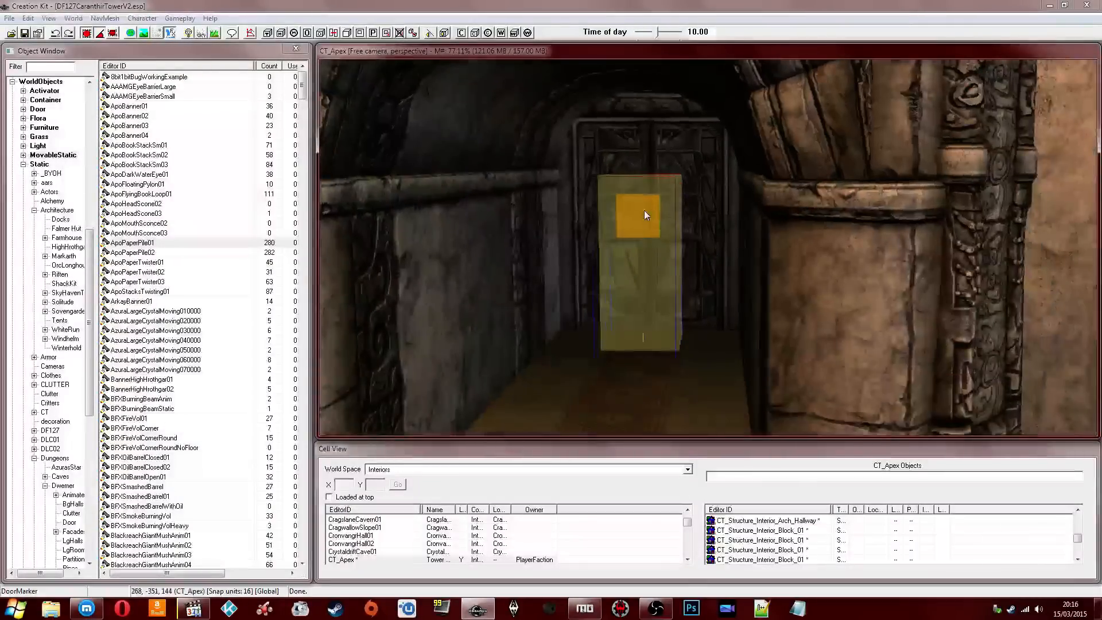
pyautogui.doubleClick(644, 210)
pyautogui.click(576, 339)
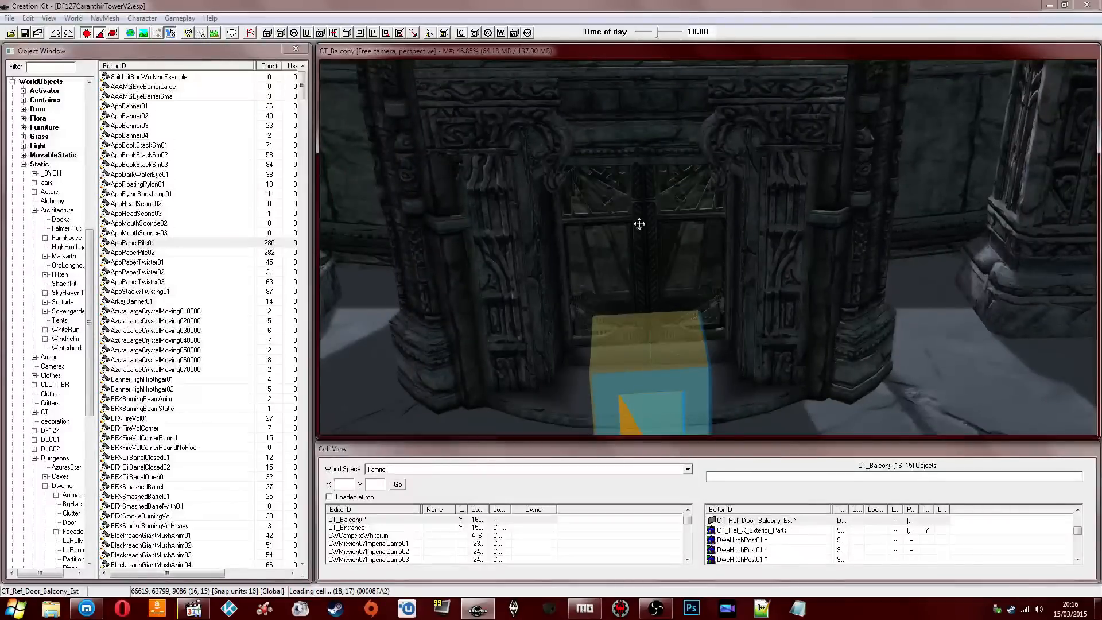
# Step: Replace the selected balcony door CT_Door_Dwe_Large_Silver with CT_Door_Dwe_Large_Silver_L, limited to the selection, and inspect the door up close
pyautogui.hotkey('ctrl', 'f')
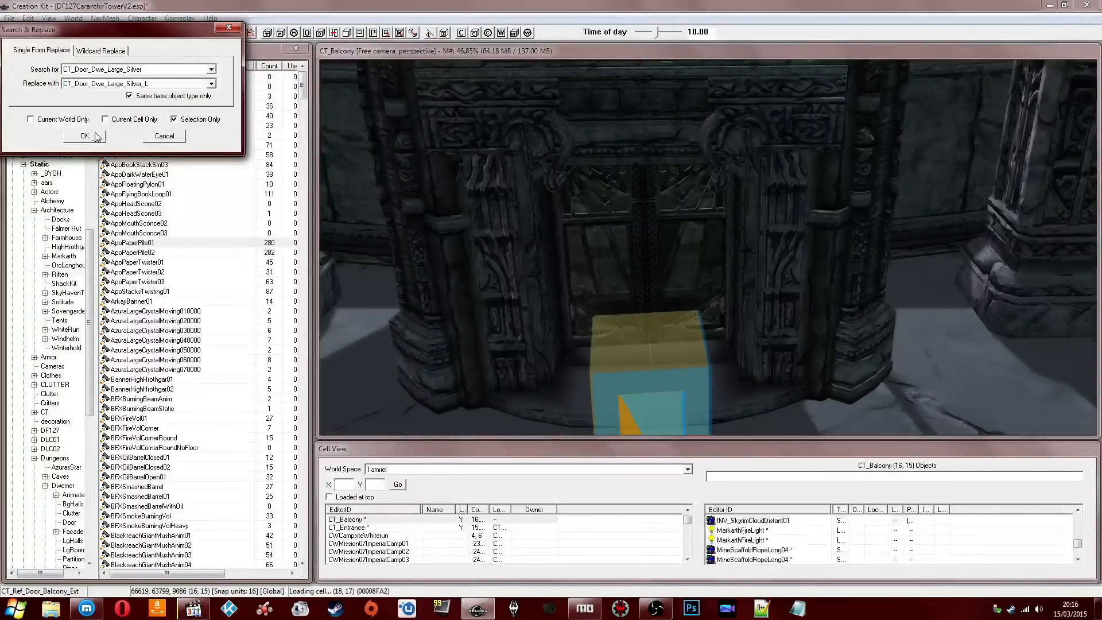
pyautogui.click(85, 136)
pyautogui.click(566, 339)
pyautogui.scroll(6, 595, 253)
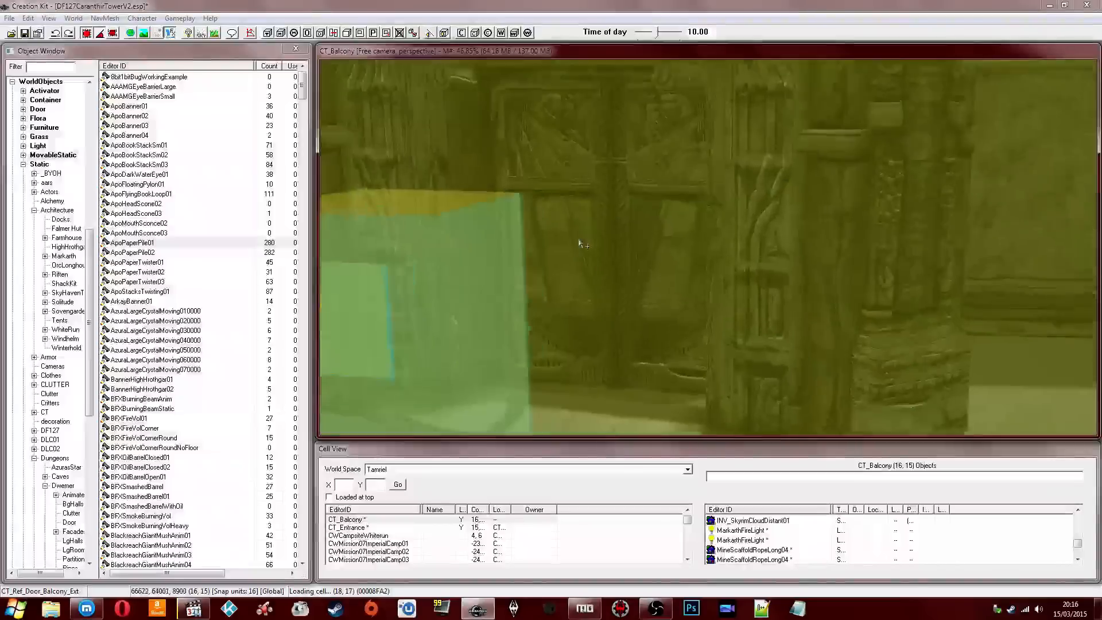
pyautogui.scroll(-4, 594, 232)
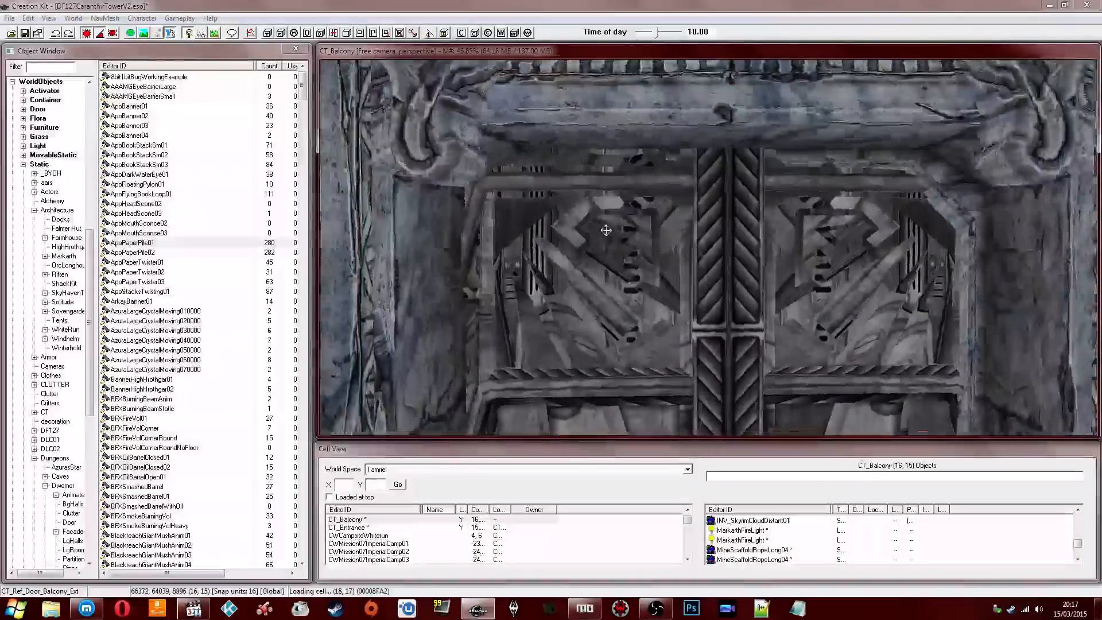
pyautogui.scroll(-5, 602, 228)
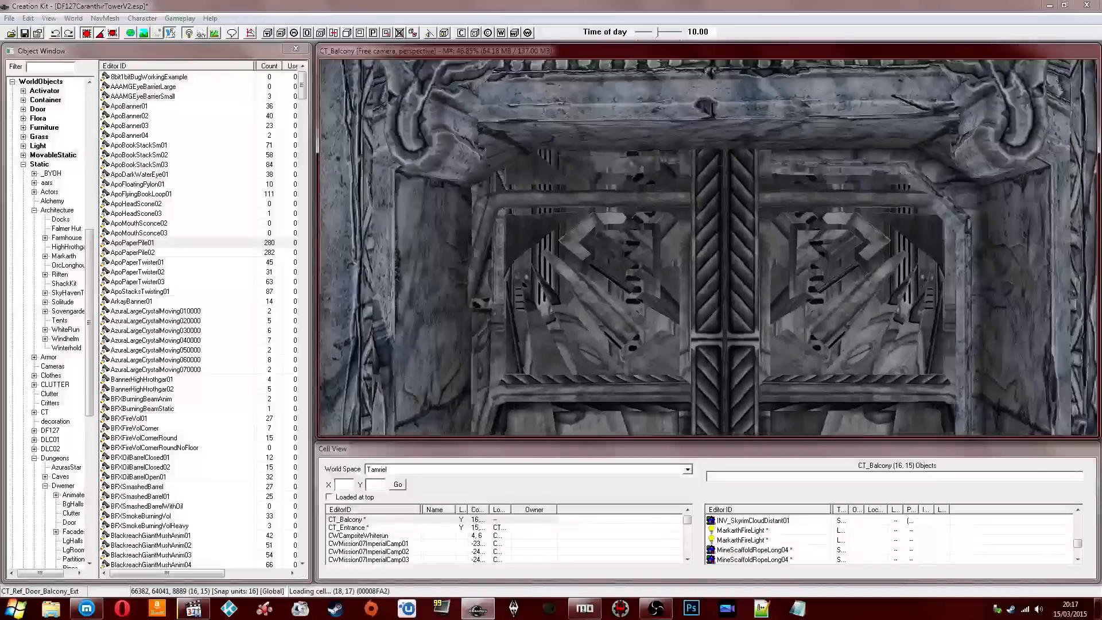
# Step: Try moving the balcony door sideways within its archway and undo the move
pyautogui.moveTo(602, 228); pyautogui.dragTo(525, 232)
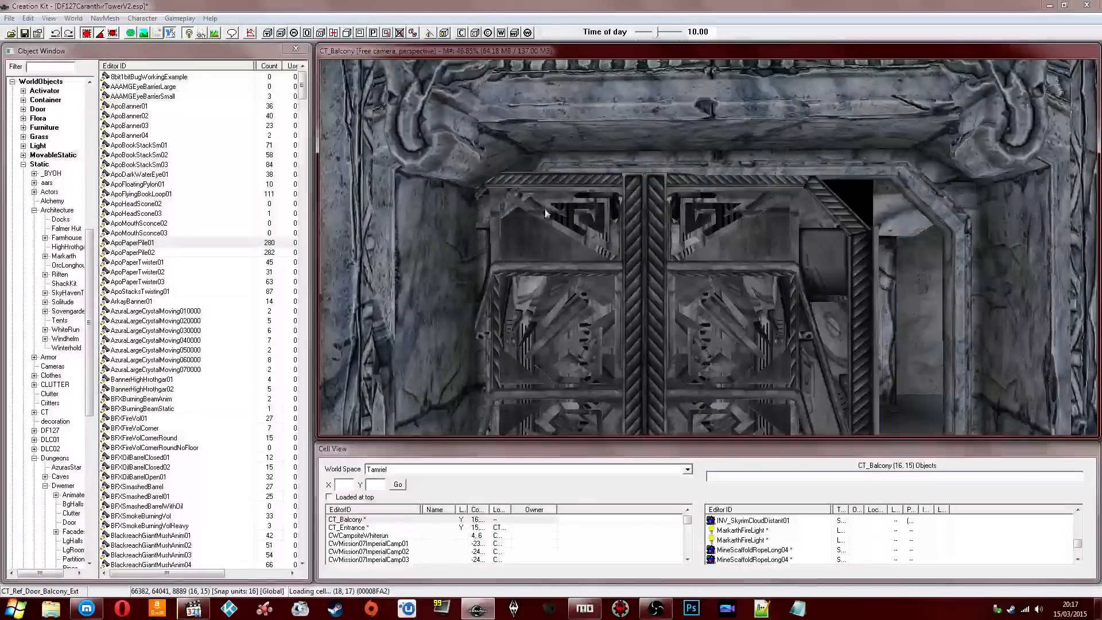
pyautogui.hotkey('ctrl', 'z')
pyautogui.moveTo(681, 254); pyautogui.dragTo(630, 201, button='middle')
pyautogui.scroll(-2, 629, 201)
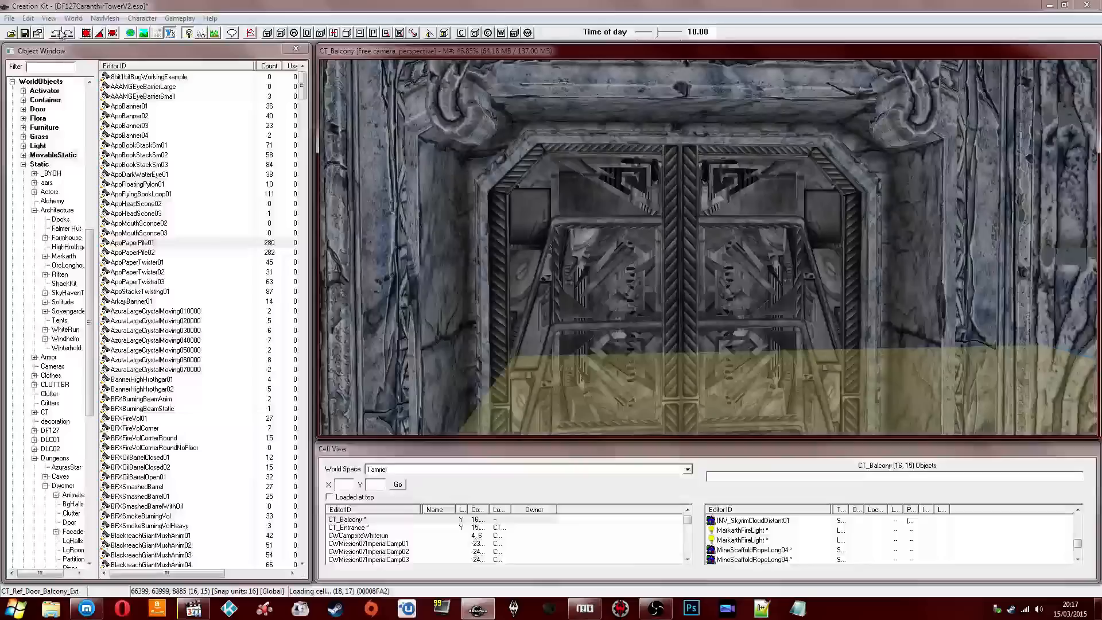
# Step: Save the changes to the DF127CaranthirTowerV2.esp plugin
pyautogui.click(16, 33)
pyautogui.click(704, 371)
pyautogui.click(24, 33)
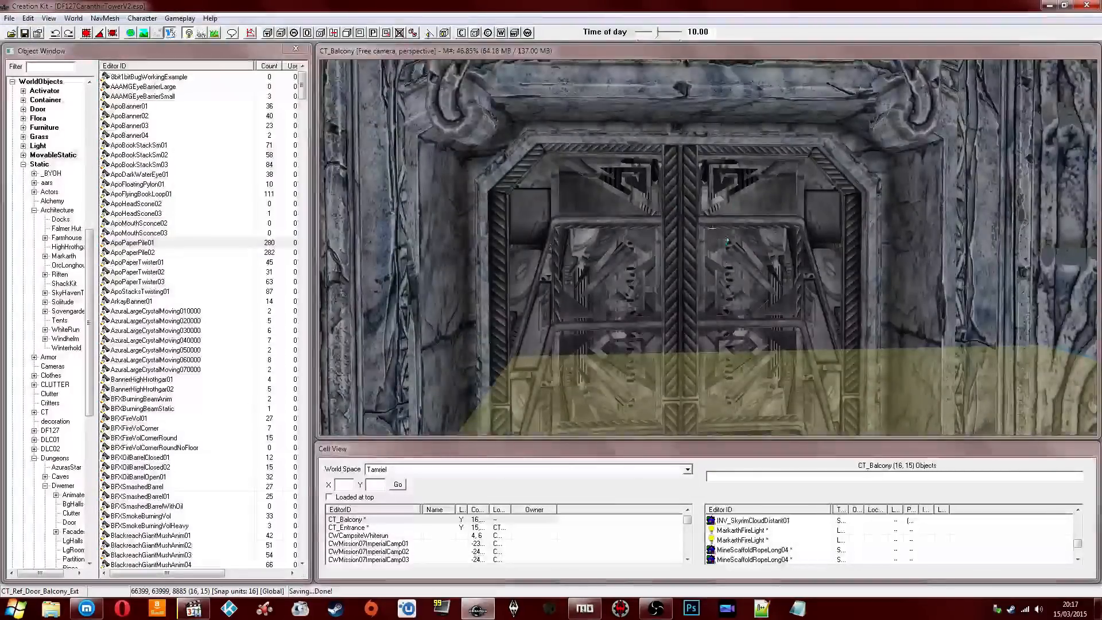
# Step: Examine the exterior of the Caranthir Tower around the balcony, the dome and the side turret
pyautogui.scroll(-6, 726, 241)
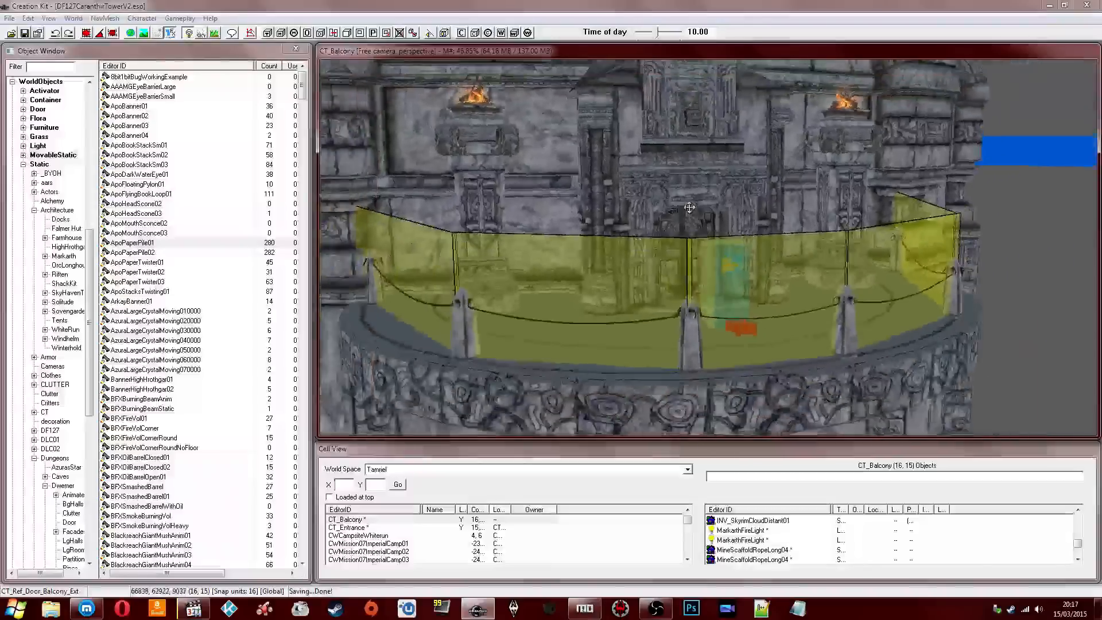
pyautogui.scroll(-6, 689, 207)
pyautogui.scroll(-2, 700, 192)
pyautogui.moveTo(699, 191); pyautogui.dragTo(747, 231, button='middle')
pyautogui.click(713, 202)
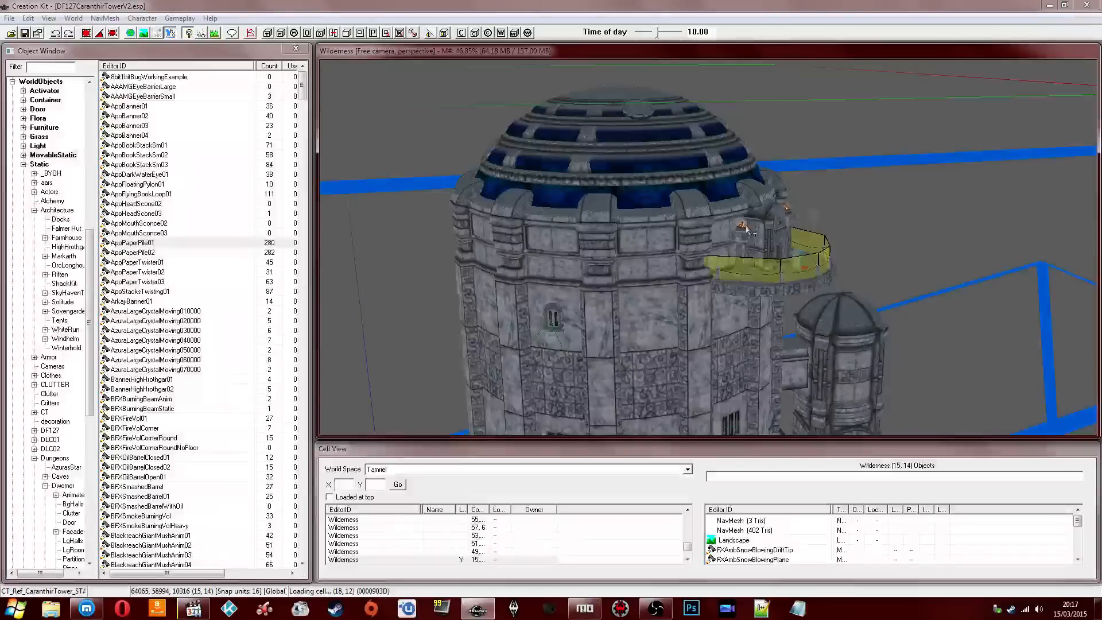
pyautogui.moveTo(654, 191); pyautogui.dragTo(656, 220, button='middle')
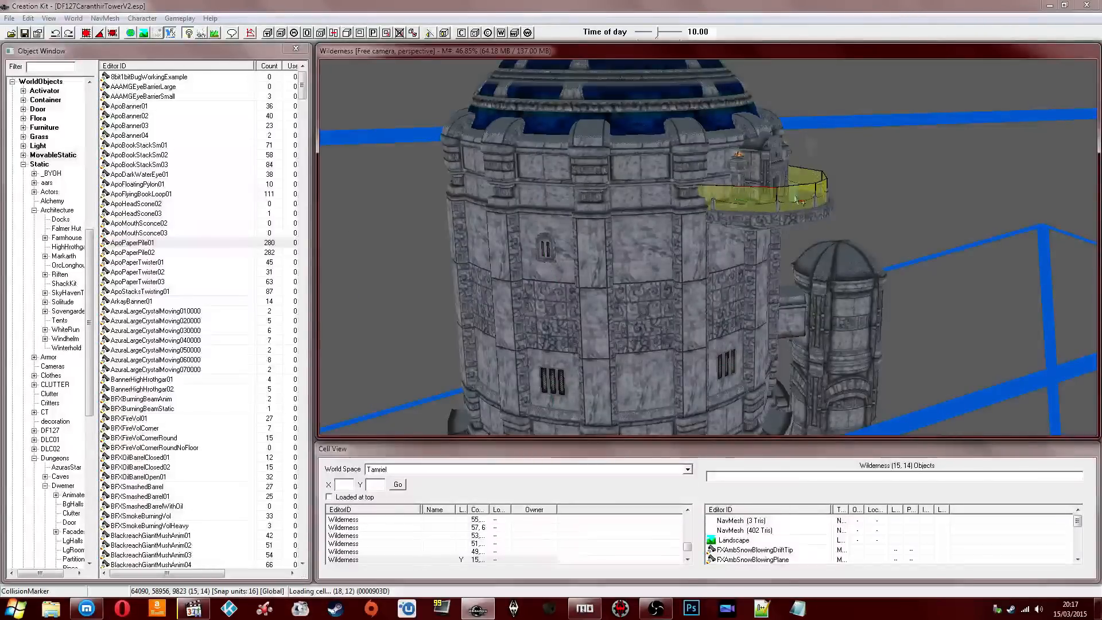
pyautogui.moveTo(703, 217); pyautogui.dragTo(728, 229, button='middle')
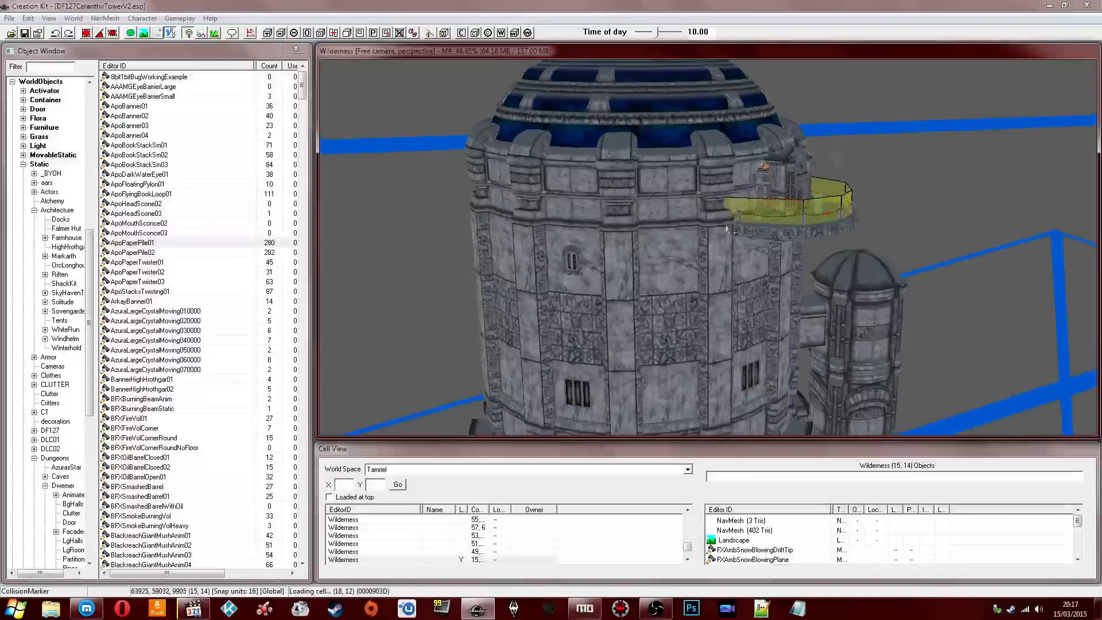
pyautogui.moveTo(665, 191); pyautogui.dragTo(668, 191, button='middle')
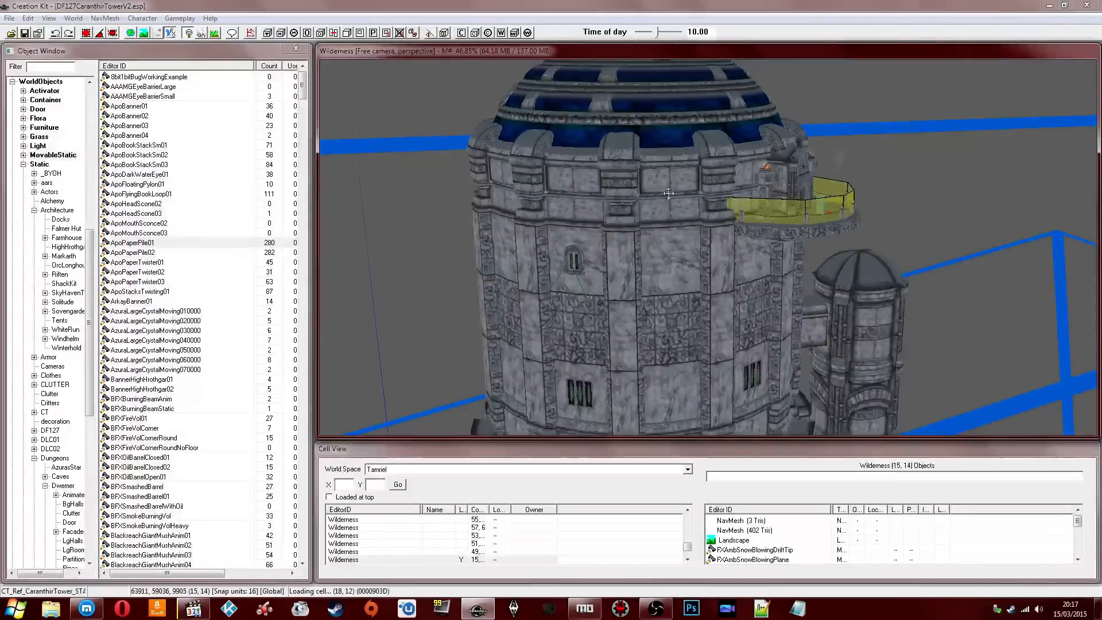
# Step: Filter the static objects by "tower" and find CT_Structure_Exterior_Tower_MainStructure among the CT_ pieces
pyautogui.click(46, 67)
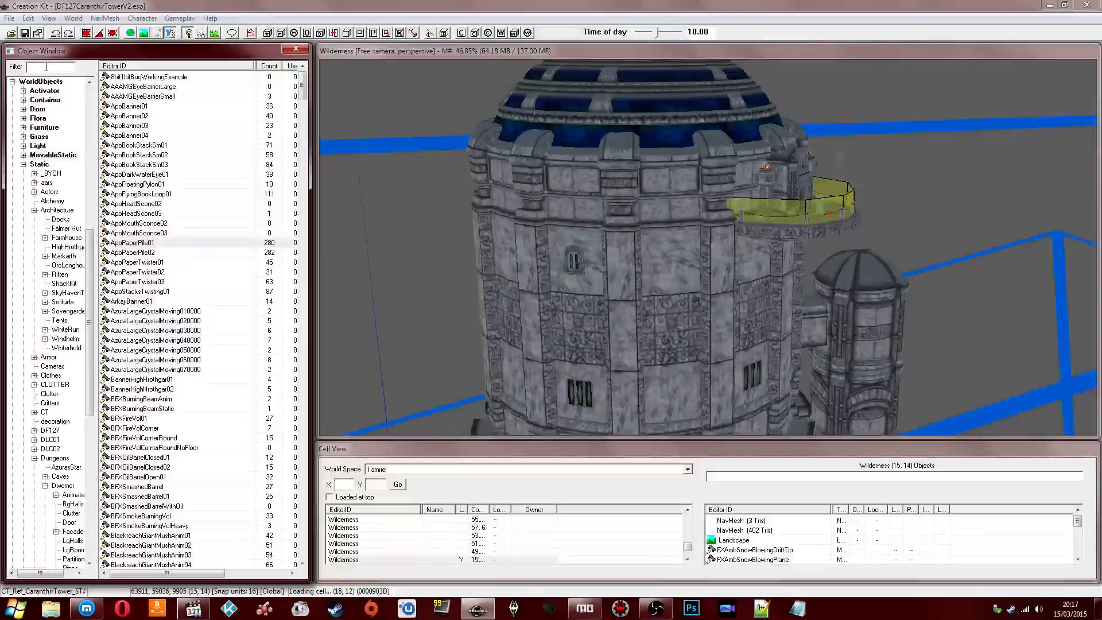
pyautogui.write('tower')
pyautogui.click(40, 165)
pyautogui.rightClick(156, 164)
pyautogui.press('Escape')
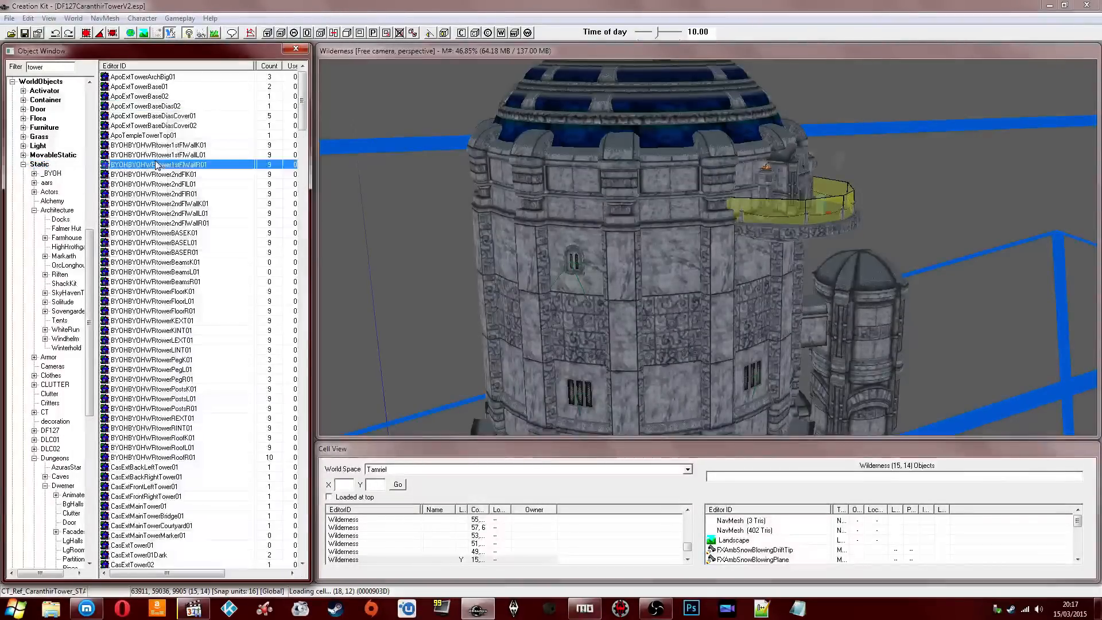
pyautogui.scroll(-13, 152, 246)
pyautogui.click(159, 360)
pyautogui.click(161, 389)
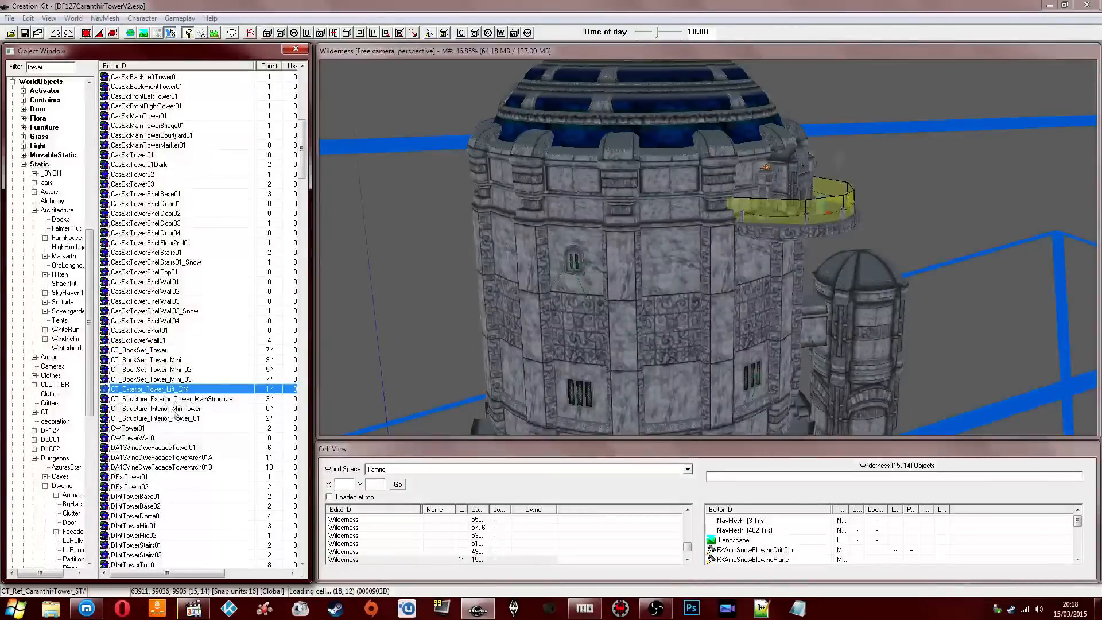
pyautogui.click(174, 408)
pyautogui.click(144, 428)
pyautogui.click(172, 399)
pyautogui.click(200, 390)
# Step: Preview the CT_Structure_Exterior_Tower_MainStructure object, inspect it from several angles, and close the preview
pyautogui.rightClick(201, 399)
pyautogui.click(259, 454)
pyautogui.moveTo(573, 181); pyautogui.dragTo(634, 189)
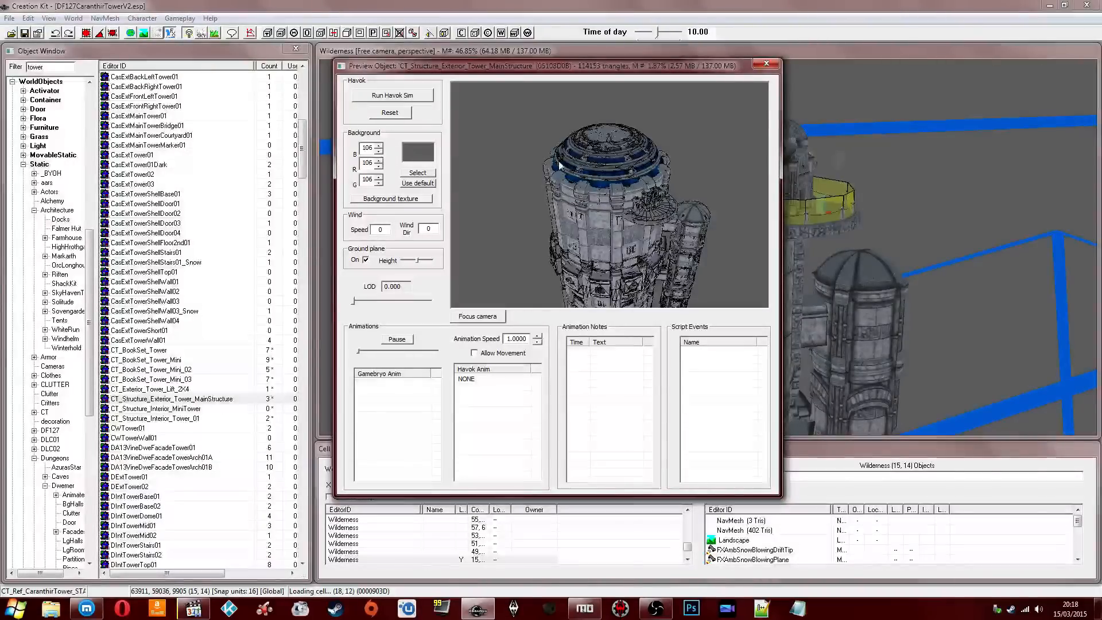
pyautogui.moveTo(639, 213); pyautogui.dragTo(631, 191)
pyautogui.moveTo(588, 221); pyautogui.dragTo(637, 109)
pyautogui.click(765, 63)
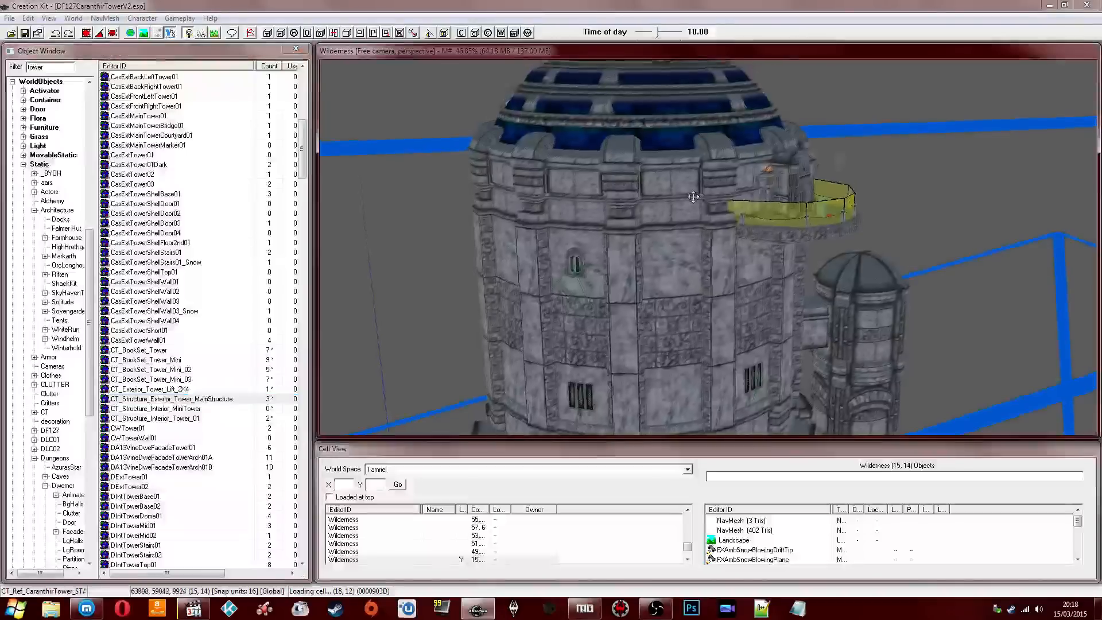
# Step: Examine the tower exterior's upper walls, dome and balcony collision area, and the windows further down
pyautogui.scroll(5, 685, 133)
pyautogui.moveTo(685, 133); pyautogui.dragTo(714, 257, button='middle')
pyautogui.press('1')
pyautogui.press('1')
pyautogui.scroll(6, 707, 250)
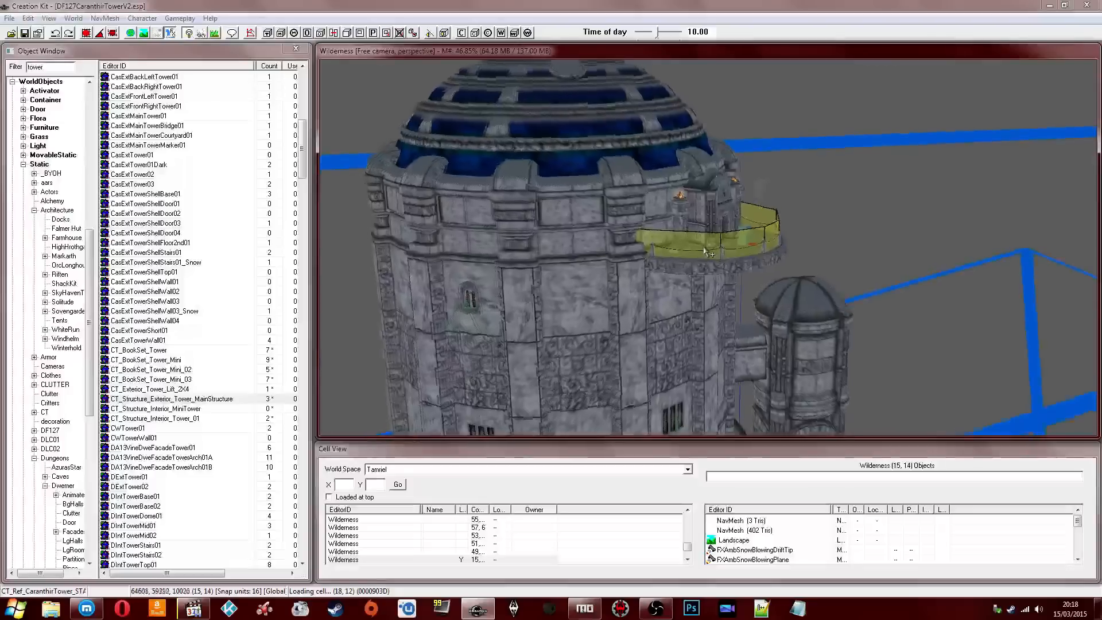
pyautogui.scroll(2, 707, 252)
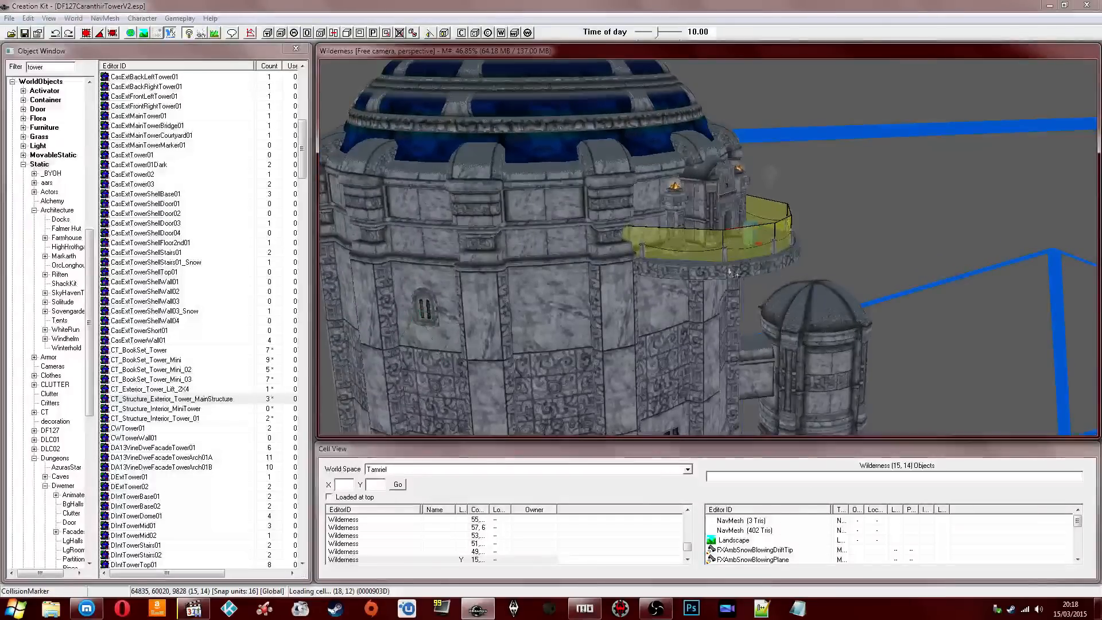
pyautogui.moveTo(699, 283); pyautogui.dragTo(717, 256, button='middle')
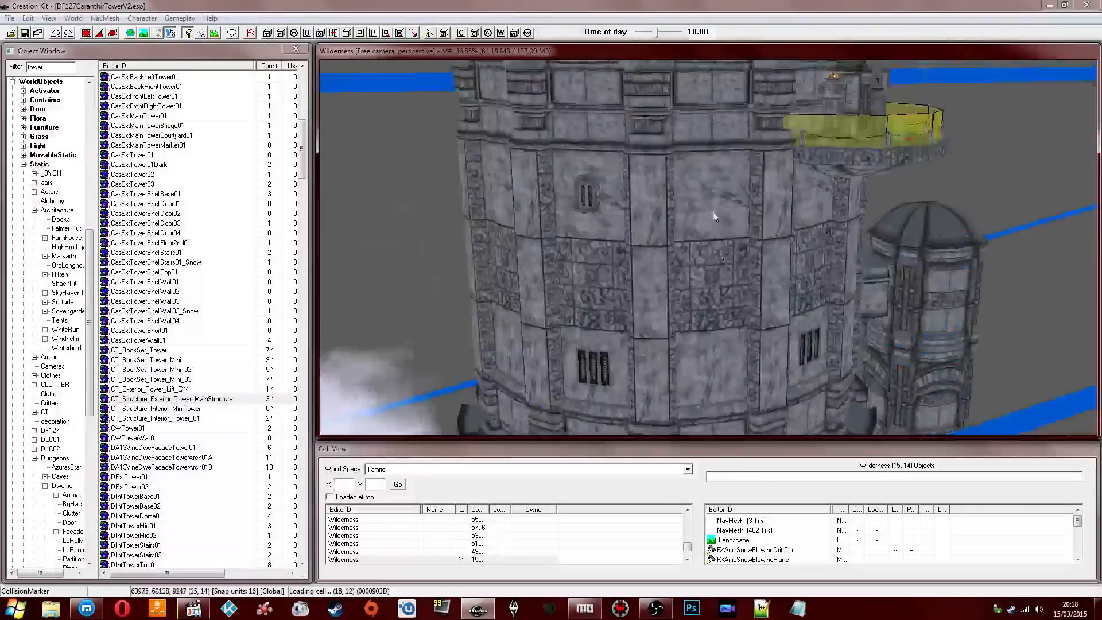
pyautogui.moveTo(714, 216); pyautogui.dragTo(646, 266, button='middle')
pyautogui.moveTo(607, 179); pyautogui.dragTo(517, 413, button='middle')
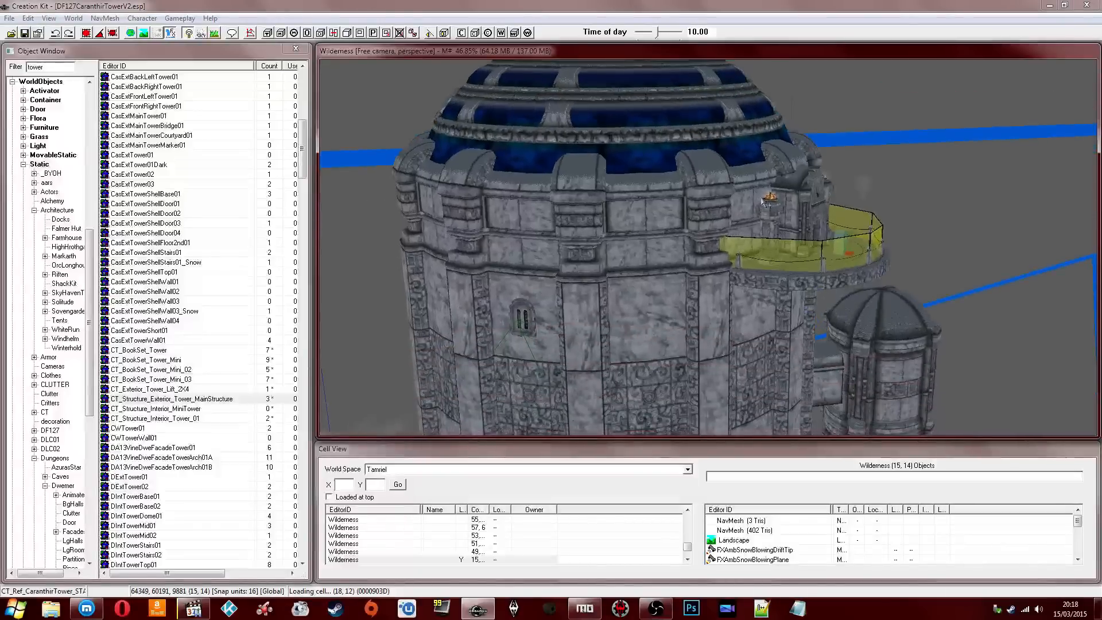
# Step: List the Interiors cells and load the CT_Dorms cell into the render view
pyautogui.click(432, 470)
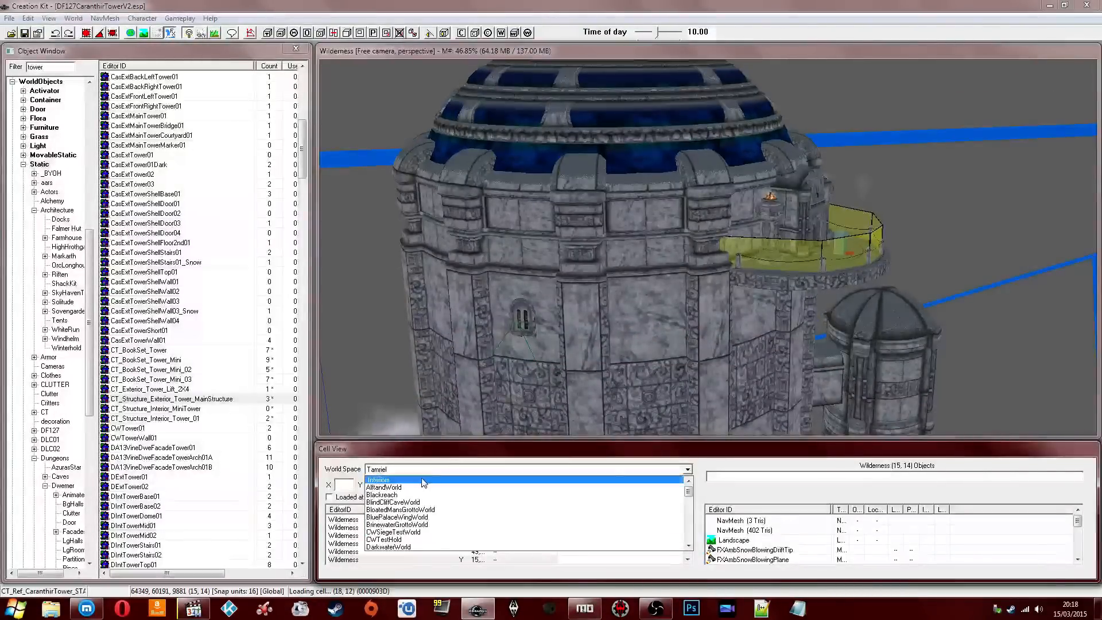
pyautogui.click(423, 482)
pyautogui.click(388, 556)
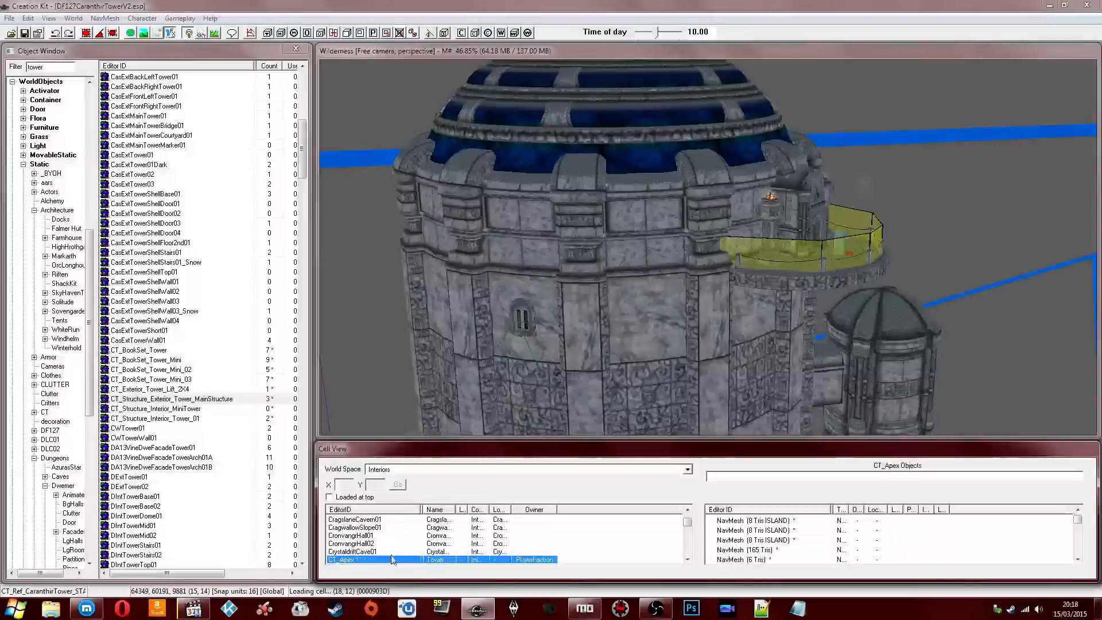
pyautogui.scroll(-1, 390, 554)
pyautogui.click(362, 542)
pyautogui.doubleClick(362, 542)
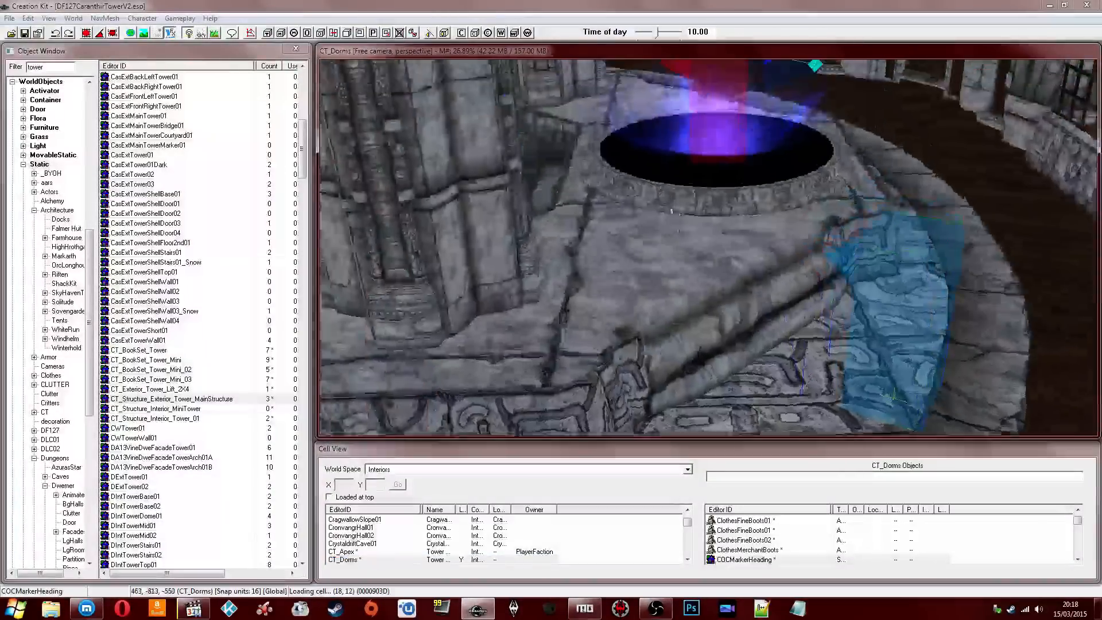
# Step: Look around the CT_Dorms floor from the portal past the rugs to the green double bed
pyautogui.scroll(-2, 673, 210)
pyautogui.moveTo(677, 211); pyautogui.dragTo(593, 273, button='middle')
pyautogui.click(641, 251)
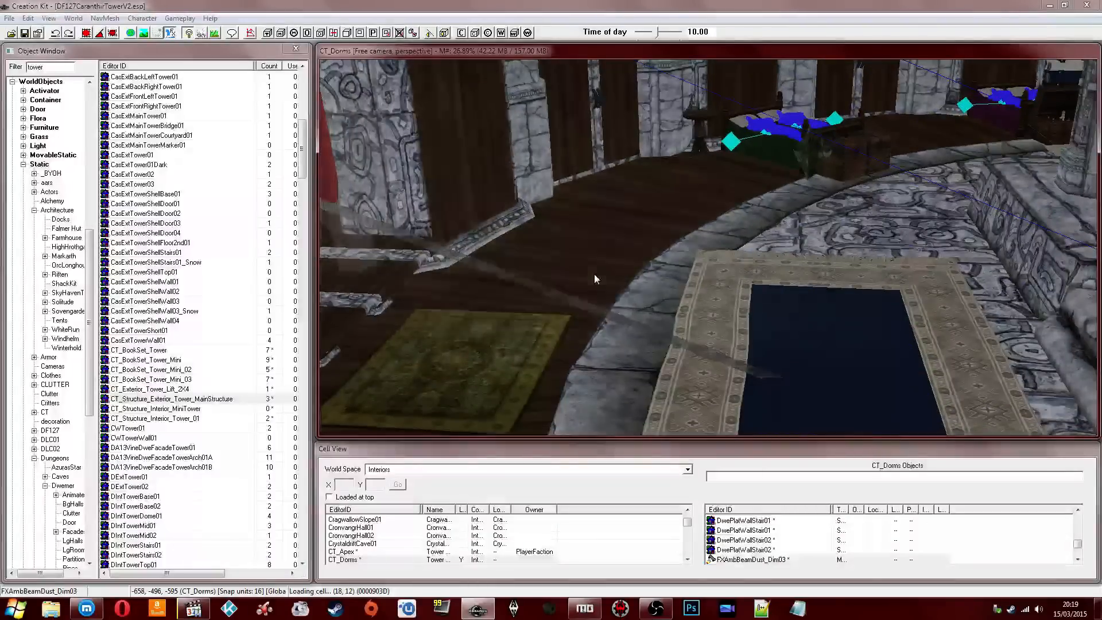
pyautogui.moveTo(634, 230); pyautogui.dragTo(693, 285, button='middle')
pyautogui.click(849, 167)
pyautogui.moveTo(849, 168); pyautogui.dragTo(671, 250, button='middle')
pyautogui.scroll(2, 780, 228)
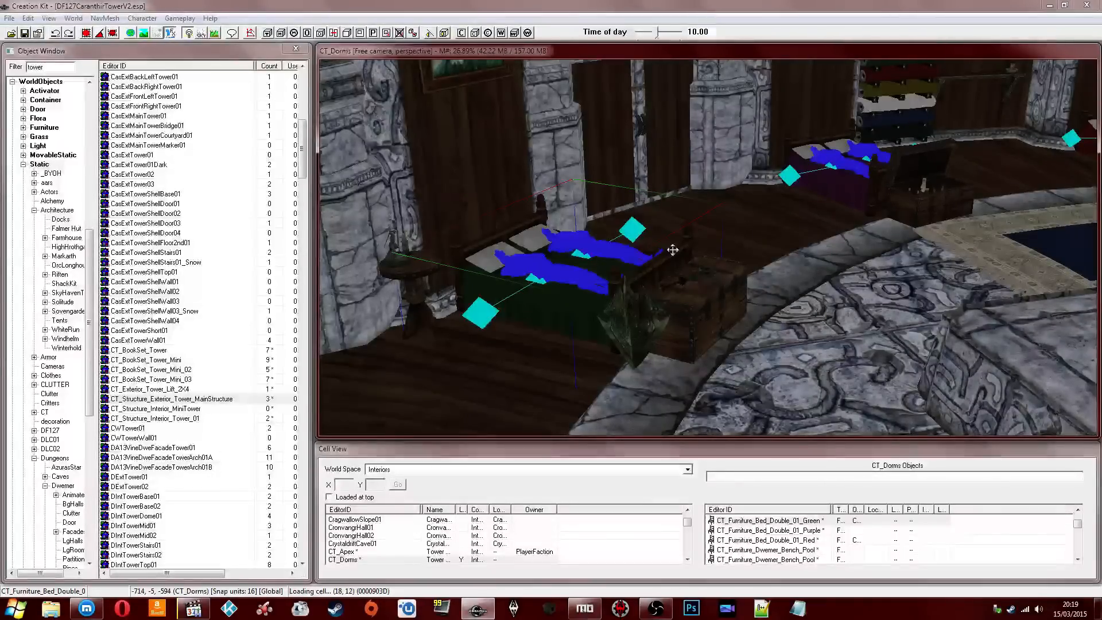
# Step: Switch the dorms view to the cell's own lighting and inspect the green double bed up close
pyautogui.scroll(4, 673, 250)
pyautogui.keyDown('shift'); pyautogui.moveTo(679, 253); pyautogui.dragTo(718, 263, button='middle'); pyautogui.keyUp('shift')
pyautogui.press('a')
pyautogui.scroll(2, 691, 235)
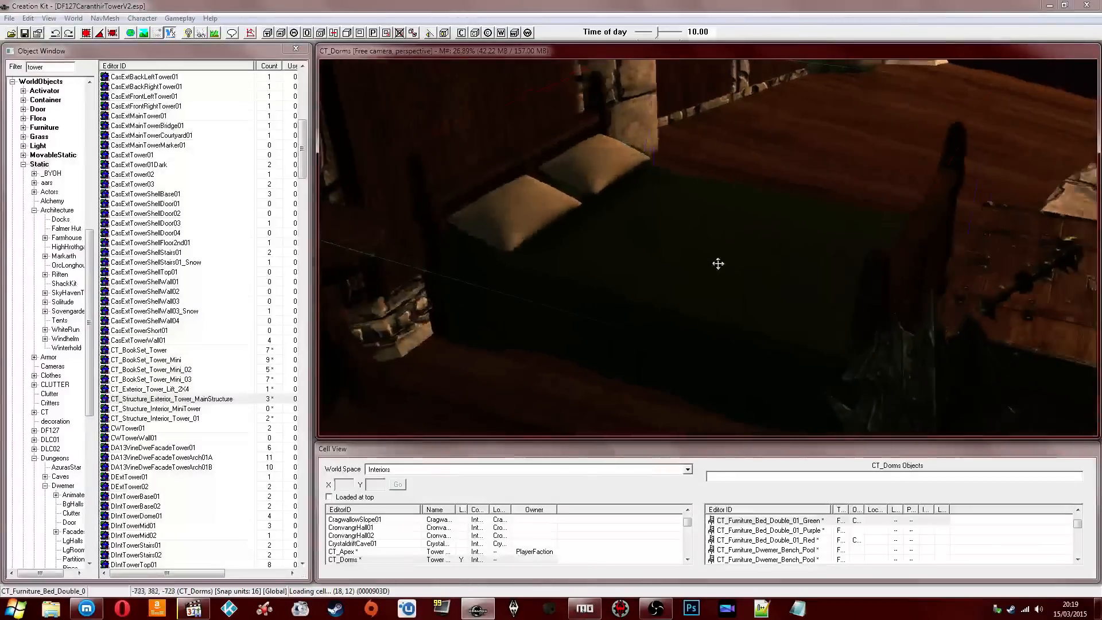
pyautogui.keyDown('shift'); pyautogui.moveTo(673, 232); pyautogui.dragTo(760, 310, button='middle'); pyautogui.keyUp('shift')
pyautogui.click(796, 184)
pyautogui.click(785, 212)
# Step: Inspect the weave and border texture of the CT_Rug_A_Full_White rug with the dark centre up close
pyautogui.click(698, 298)
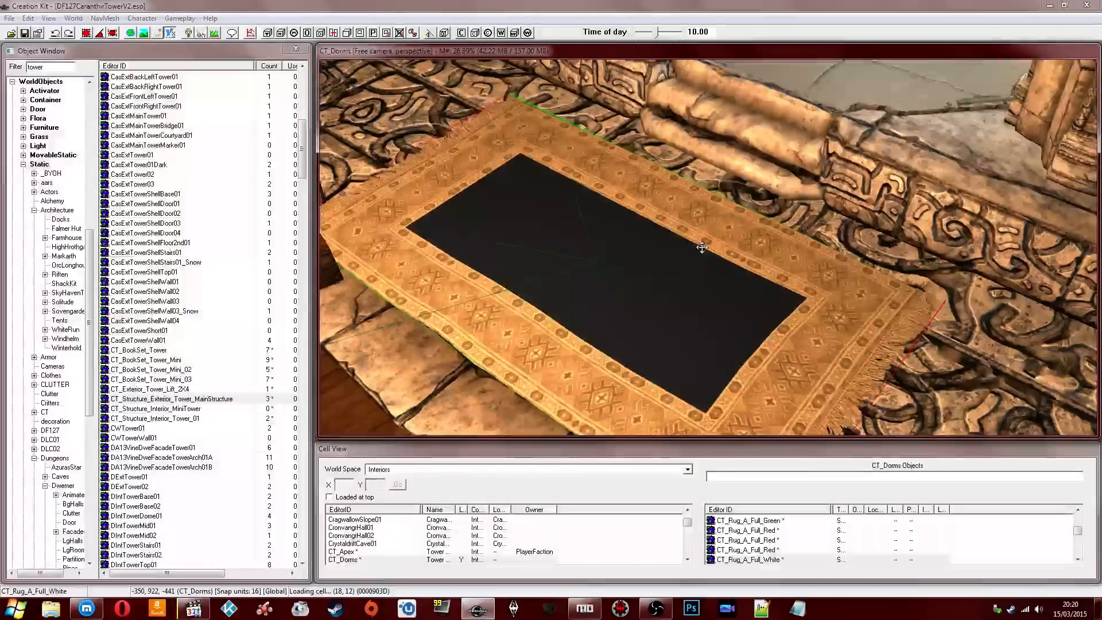
pyautogui.scroll(10, 701, 248)
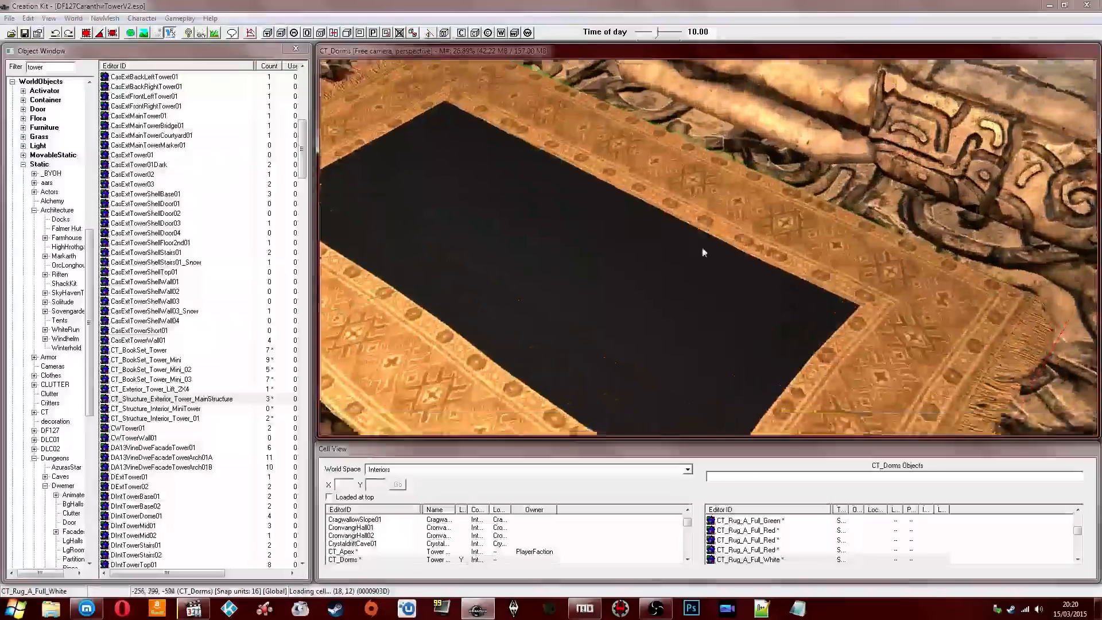
pyautogui.scroll(5, 697, 232)
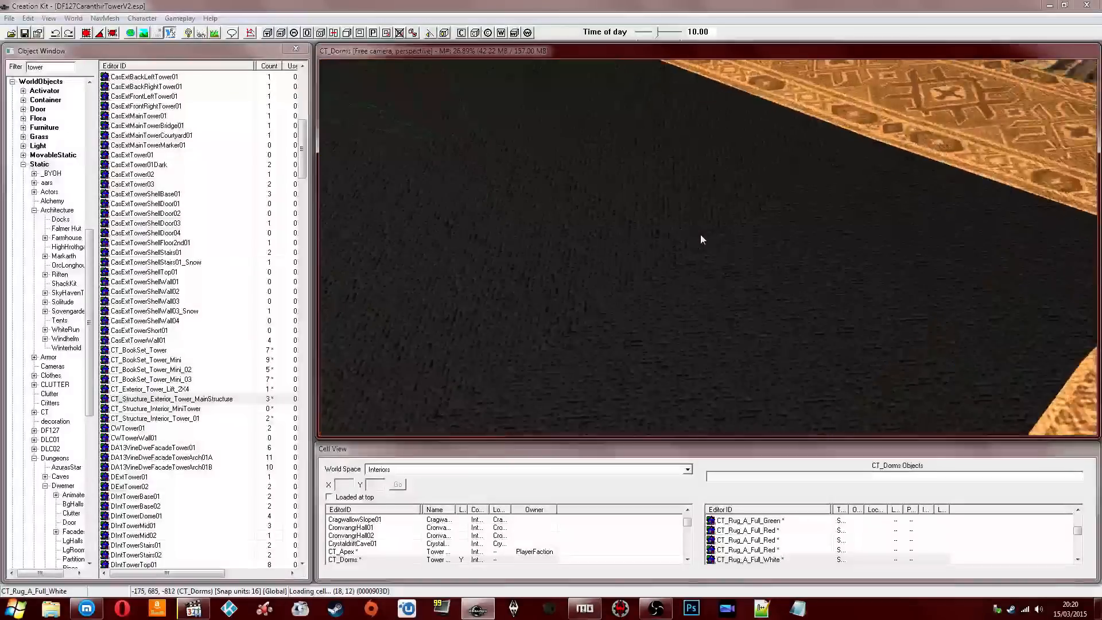
pyautogui.scroll(1, 697, 231)
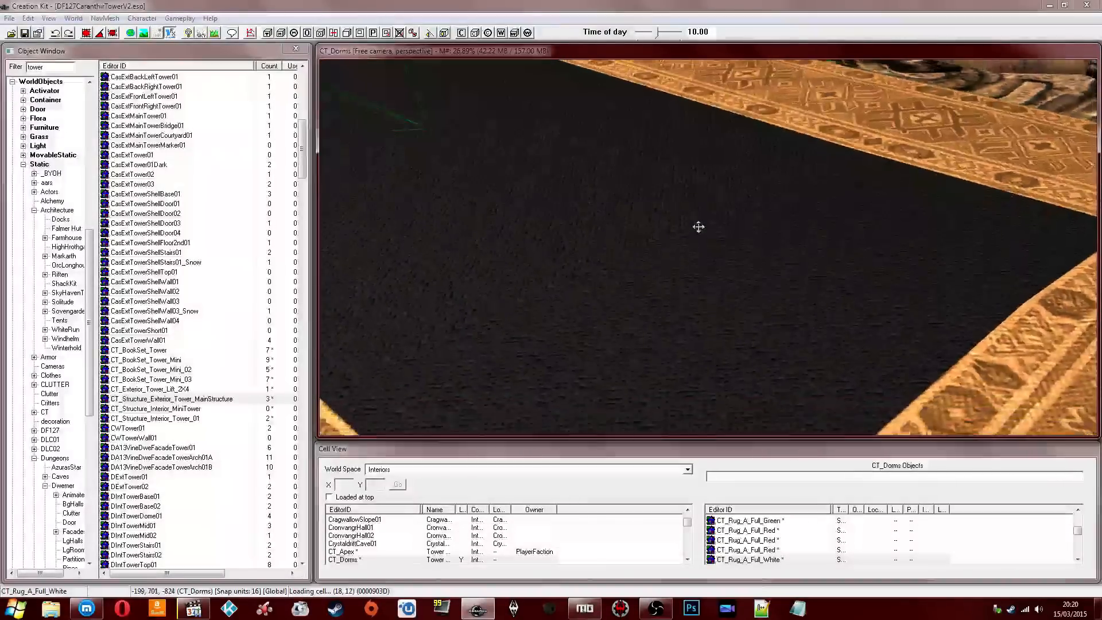
pyautogui.scroll(2, 701, 226)
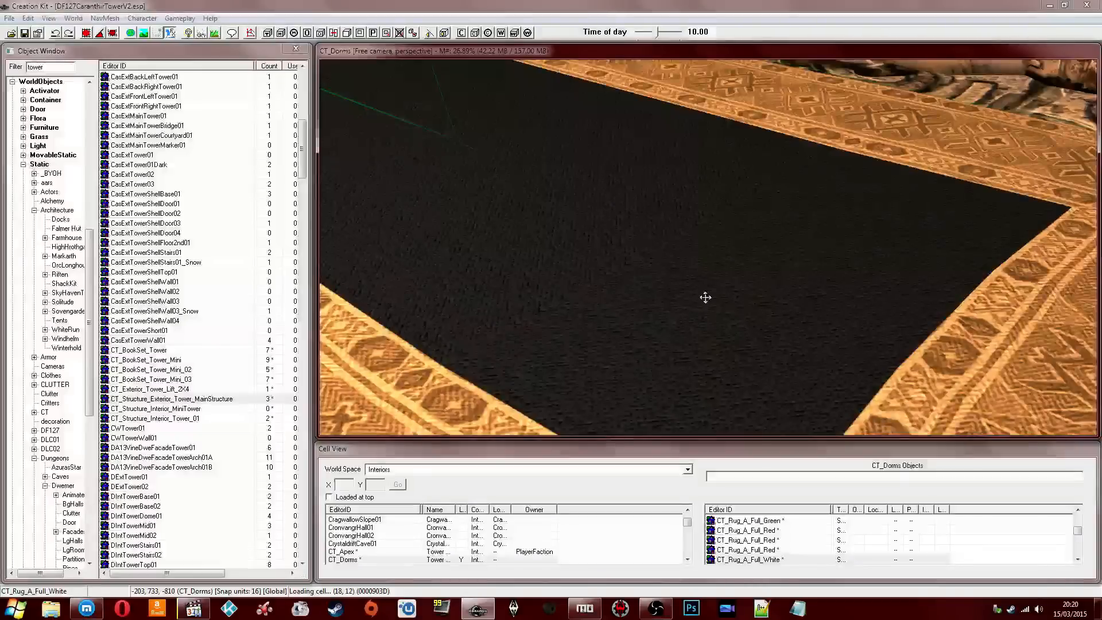
pyautogui.moveTo(637, 216); pyautogui.dragTo(694, 250, button='middle')
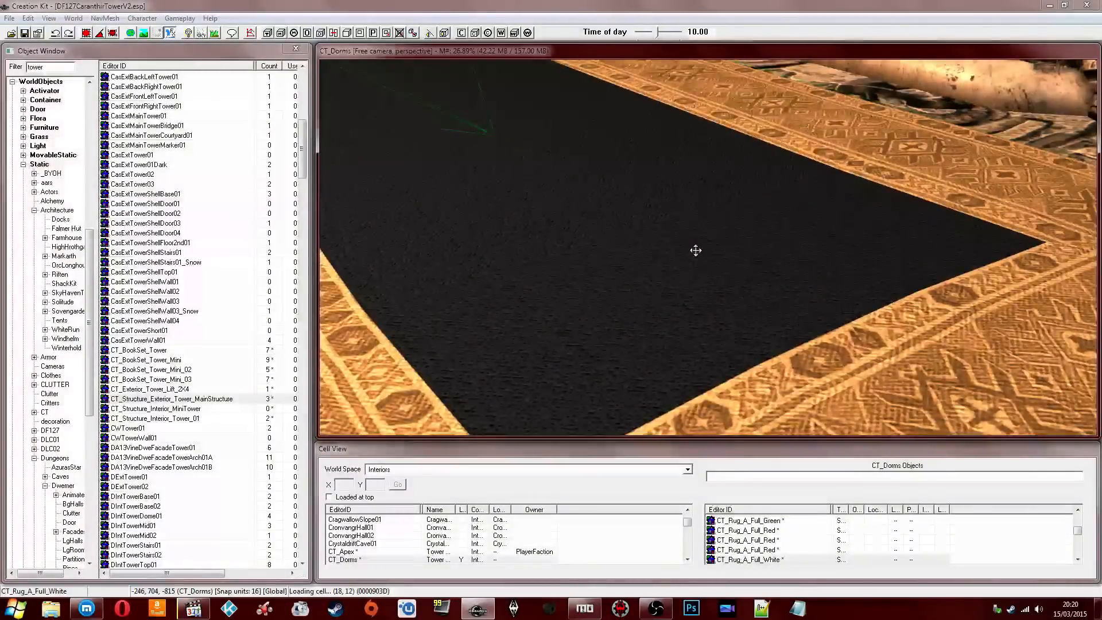
pyautogui.moveTo(696, 250)
pyautogui.keyDown('shift'); pyautogui.mouseDown(button='middle')
pyautogui.moveTo(704, 259)
pyautogui.moveTo(688, 246)
pyautogui.mouseUp(button='middle'); pyautogui.keyUp('shift')
pyautogui.keyDown('shift'); pyautogui.moveTo(606, 199); pyautogui.dragTo(597, 177, button='middle'); pyautogui.keyUp('shift')
# Step: Examine the rack of rolled coloured rugs and the shelves beside it on the dorm wall
pyautogui.click(684, 224)
pyautogui.scroll(3, 649, 206)
pyautogui.click(597, 175)
pyautogui.scroll(2, 597, 175)
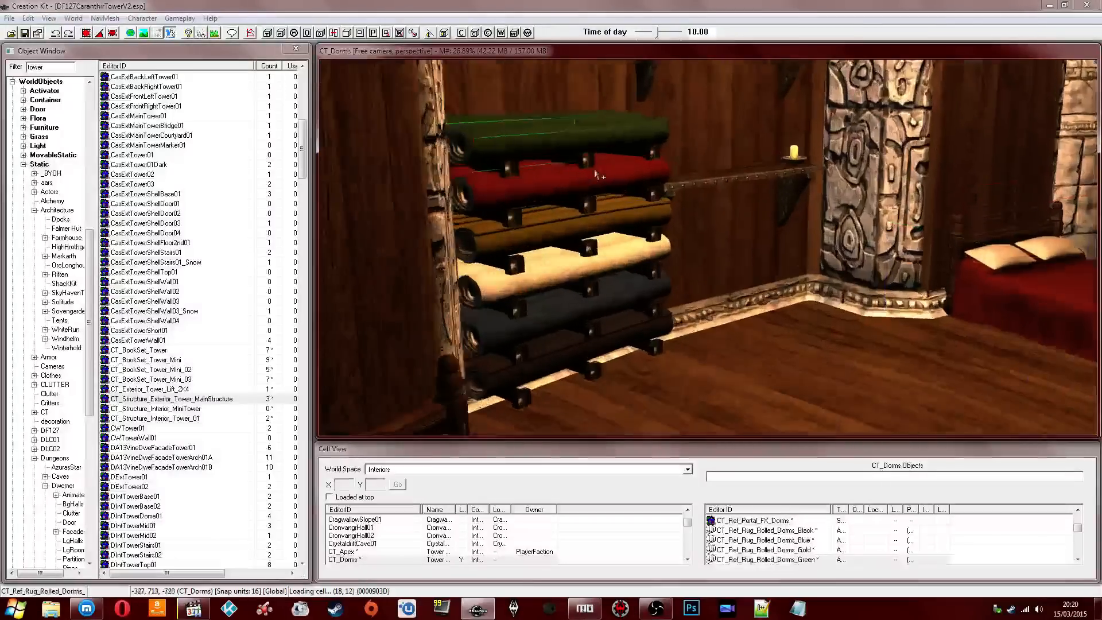
pyautogui.scroll(4, 597, 175)
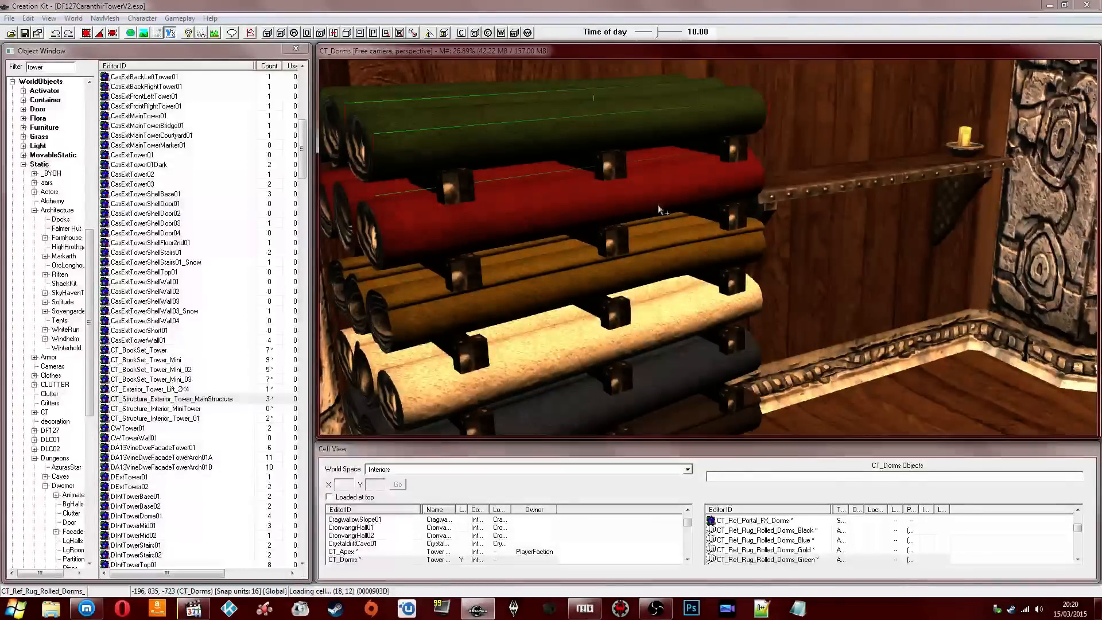
pyautogui.click(545, 216)
pyautogui.scroll(-2, 674, 206)
pyautogui.moveTo(674, 206); pyautogui.dragTo(763, 241, button='middle')
pyautogui.scroll(3, 678, 206)
pyautogui.scroll(-3, 677, 203)
pyautogui.scroll(-4, 679, 202)
# Step: Examine the alchemy and orc banners hanging above the wardrobe alcoves in the dorms
pyautogui.click(815, 166)
pyautogui.keyDown('shift'); pyautogui.moveTo(815, 167); pyautogui.dragTo(795, 292, button='middle'); pyautogui.keyUp('shift')
pyautogui.click(701, 173)
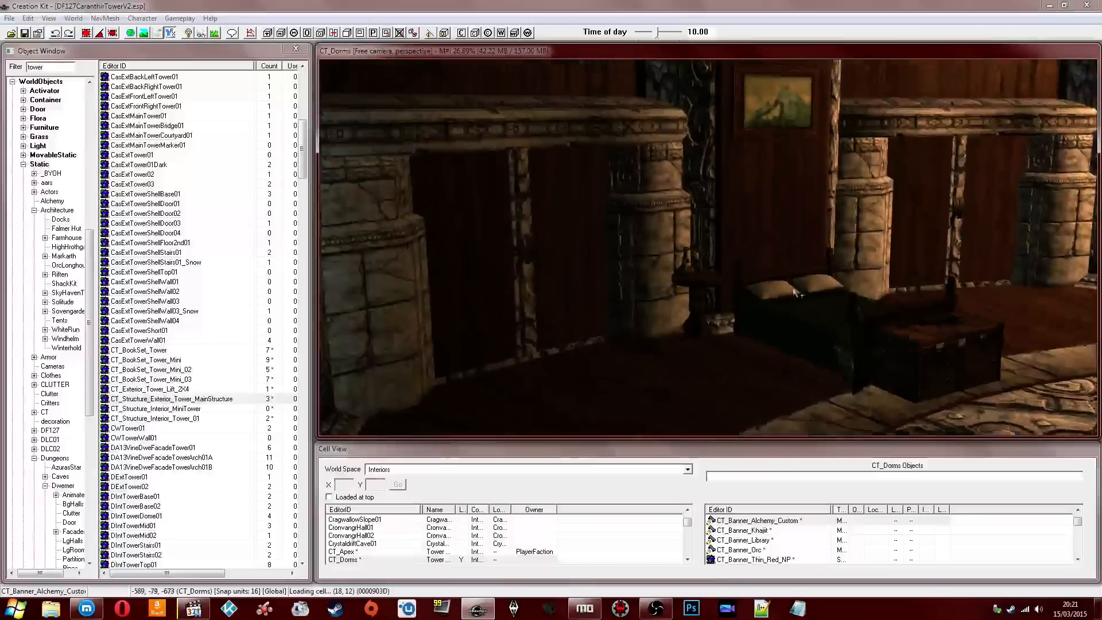
pyautogui.click(796, 294)
pyautogui.moveTo(696, 251); pyautogui.dragTo(696, 252, button='middle')
pyautogui.moveTo(773, 242); pyautogui.dragTo(729, 368, button='middle')
pyautogui.press('d')
pyautogui.click(585, 183)
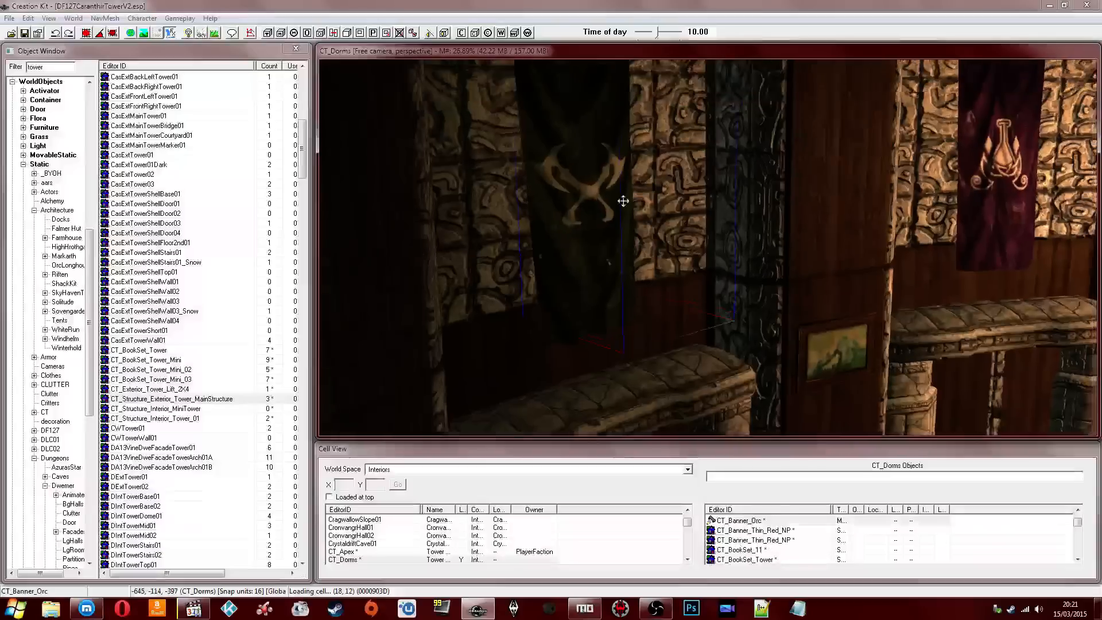
pyautogui.scroll(-5, 603, 196)
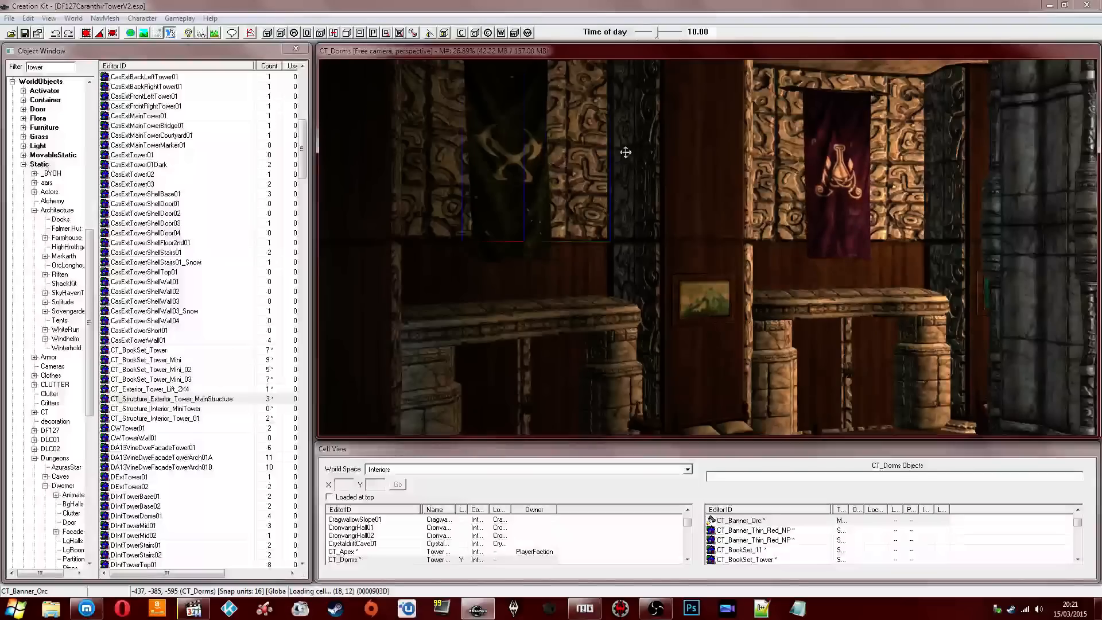
# Step: Examine the red library banner and the neighbouring blue banner above the dorm alcoves
pyautogui.moveTo(538, 200)
pyautogui.keyDown('shift'); pyautogui.mouseDown(button='middle')
pyautogui.moveTo(527, 202)
pyautogui.moveTo(732, 201)
pyautogui.moveTo(746, 189)
pyautogui.moveTo(750, 211)
pyautogui.moveTo(705, 215)
pyautogui.moveTo(729, 209)
pyautogui.moveTo(712, 223)
pyautogui.moveTo(755, 225)
pyautogui.moveTo(714, 151)
pyautogui.mouseUp(button='middle'); pyautogui.keyUp('shift')
pyautogui.click(752, 176)
pyautogui.click(714, 150)
pyautogui.scroll(4, 767, 197)
pyautogui.moveTo(767, 196)
pyautogui.keyDown('shift'); pyautogui.mouseDown(button='middle')
pyautogui.moveTo(690, 212)
pyautogui.moveTo(706, 221)
pyautogui.moveTo(701, 238)
pyautogui.mouseUp(button='middle'); pyautogui.keyUp('shift')
pyautogui.scroll(-4, 691, 213)
pyautogui.scroll(2, 702, 238)
pyautogui.scroll(2, 701, 238)
pyautogui.click(775, 172)
pyautogui.keyDown('shift'); pyautogui.moveTo(775, 172); pyautogui.dragTo(787, 197, button='middle'); pyautogui.keyUp('shift')
pyautogui.scroll(-2, 799, 186)
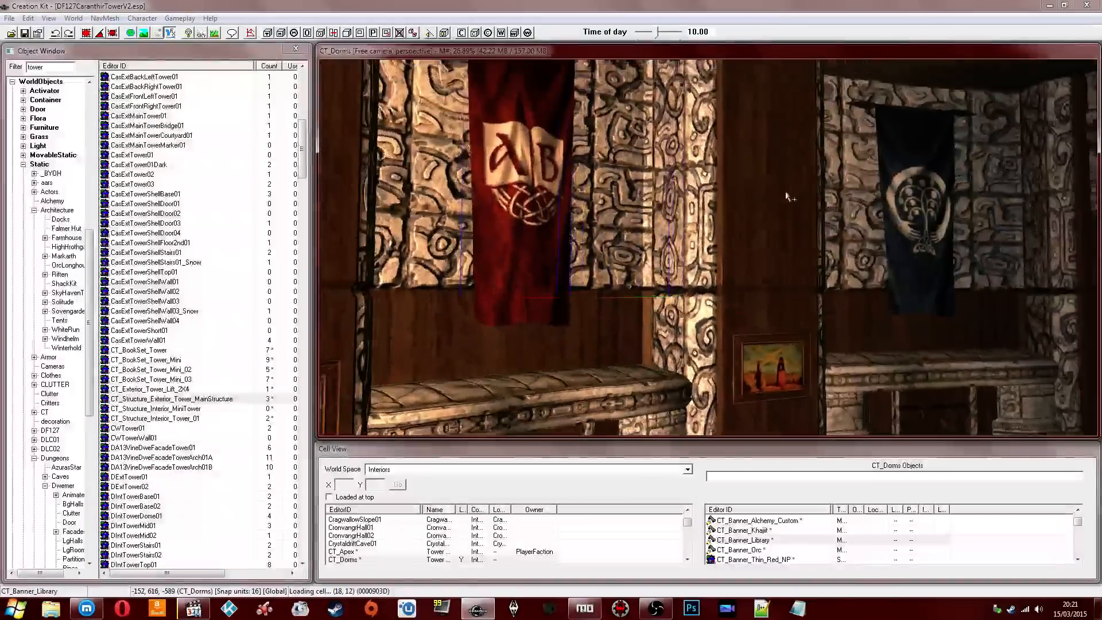
pyautogui.click(913, 200)
pyautogui.moveTo(912, 200)
pyautogui.keyDown('shift'); pyautogui.mouseDown(button='middle')
pyautogui.moveTo(947, 195)
pyautogui.moveTo(921, 192)
pyautogui.mouseUp(button='middle'); pyautogui.keyUp('shift')
# Step: Inspect the wardrobe alcove, open the reference properties of its CT_Door_Wardrobe_Wooden door, and close them without changes
pyautogui.moveTo(853, 234)
pyautogui.keyDown('shift'); pyautogui.mouseDown(button='middle')
pyautogui.moveTo(755, 254)
pyautogui.moveTo(766, 235)
pyautogui.moveTo(827, 318)
pyautogui.moveTo(689, 322)
pyautogui.moveTo(759, 320)
pyautogui.moveTo(683, 264)
pyautogui.moveTo(519, 237)
pyautogui.moveTo(604, 228)
pyautogui.mouseUp(button='middle'); pyautogui.keyUp('shift')
pyautogui.click(826, 319)
pyautogui.click(519, 237)
pyautogui.click(591, 224)
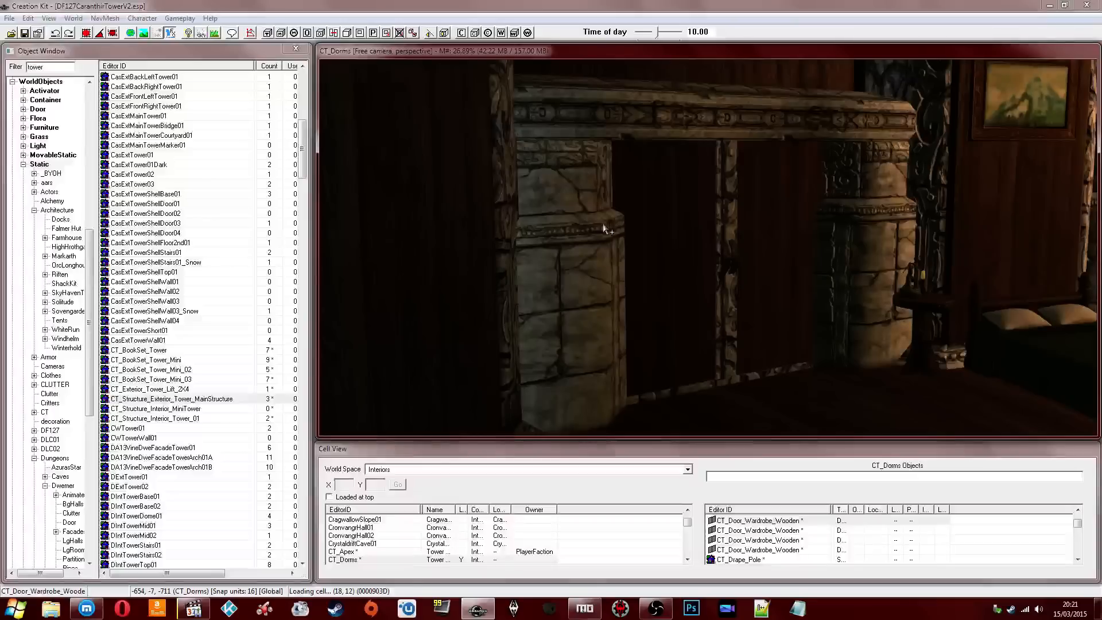
pyautogui.doubleClick(699, 239)
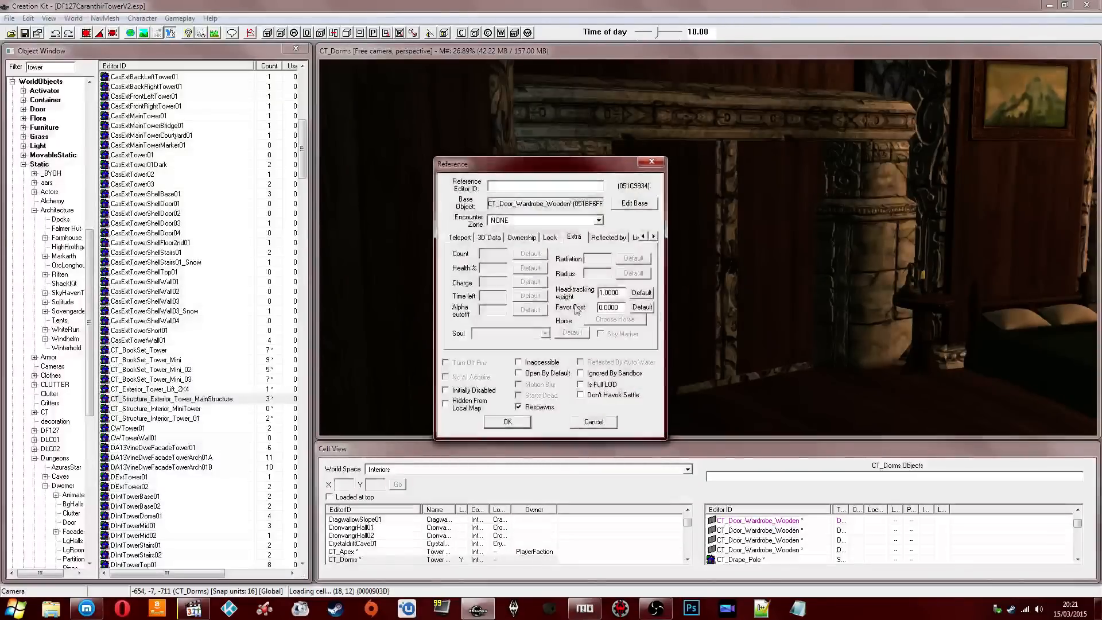
pyautogui.click(651, 161)
# Step: Survey the dorm sleeping area with its beds, chests, open wardrobe and rolled rug rack
pyautogui.moveTo(755, 280)
pyautogui.mouseDown(button='middle')
pyautogui.moveTo(825, 276)
pyautogui.moveTo(739, 279)
pyautogui.moveTo(759, 219)
pyautogui.moveTo(767, 271)
pyautogui.moveTo(781, 276)
pyautogui.moveTo(774, 270)
pyautogui.mouseUp(button='middle')
pyautogui.click(760, 221)
pyautogui.moveTo(759, 216); pyautogui.dragTo(743, 219, button='middle')
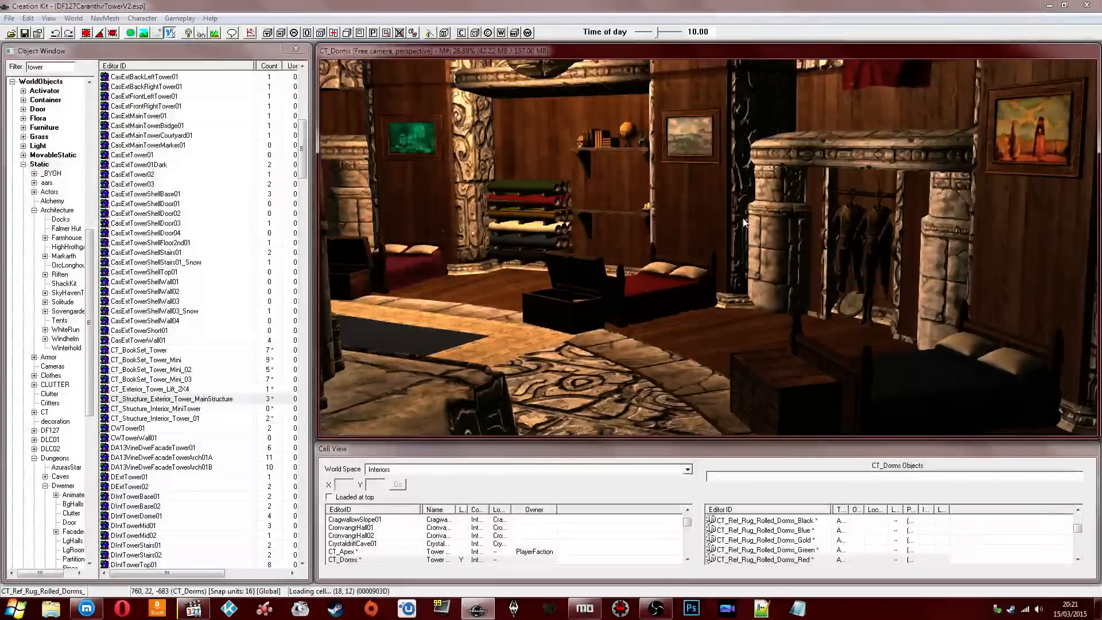
pyautogui.moveTo(743, 223); pyautogui.dragTo(699, 237, button='middle')
pyautogui.click(694, 286)
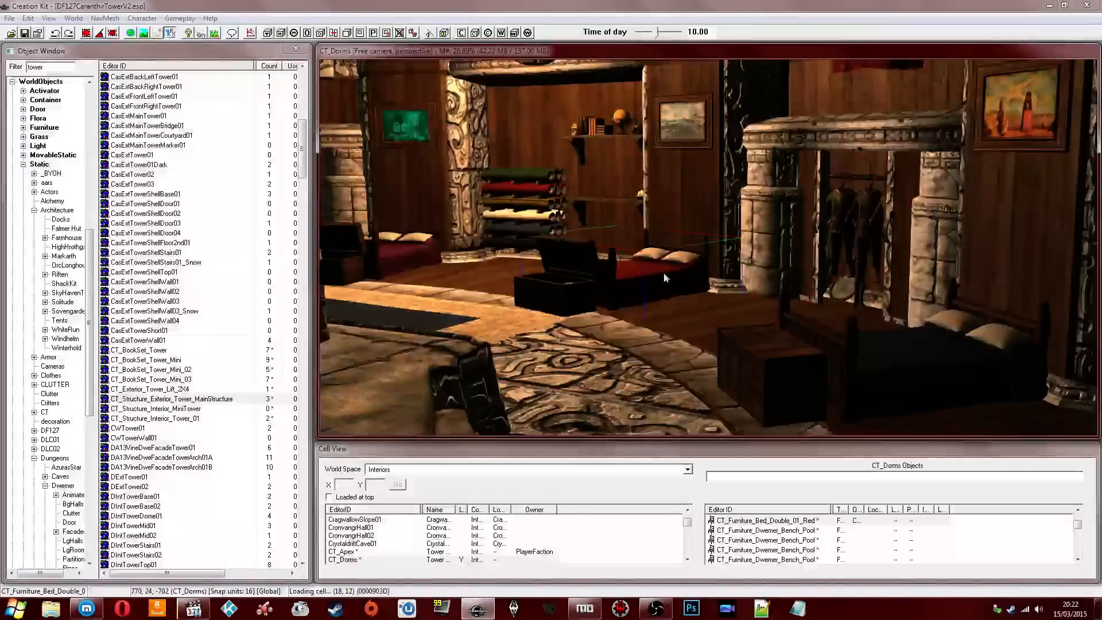
pyautogui.moveTo(664, 277); pyautogui.dragTo(671, 268, button='middle')
pyautogui.scroll(-5, 675, 270)
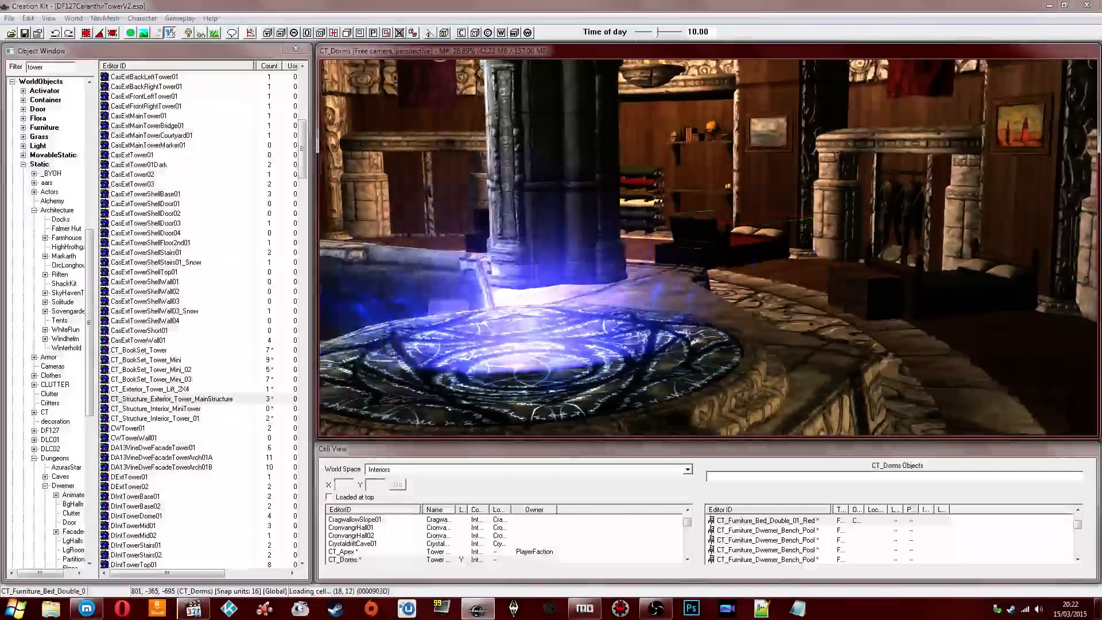
# Step: Examine the glowing portal platform and the central pool area of the dorms
pyautogui.moveTo(550, 238); pyautogui.dragTo(568, 221, button='middle')
pyautogui.click(564, 258)
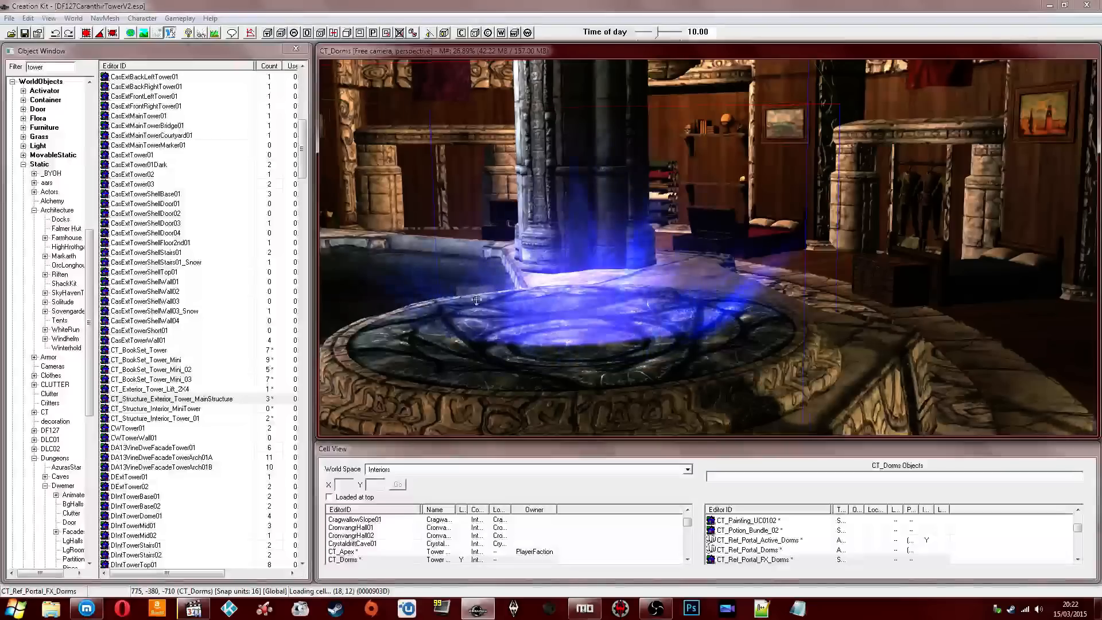
pyautogui.moveTo(565, 258); pyautogui.dragTo(732, 280, button='middle')
pyautogui.scroll(-3, 590, 256)
pyautogui.scroll(3, 654, 285)
pyautogui.click(657, 287)
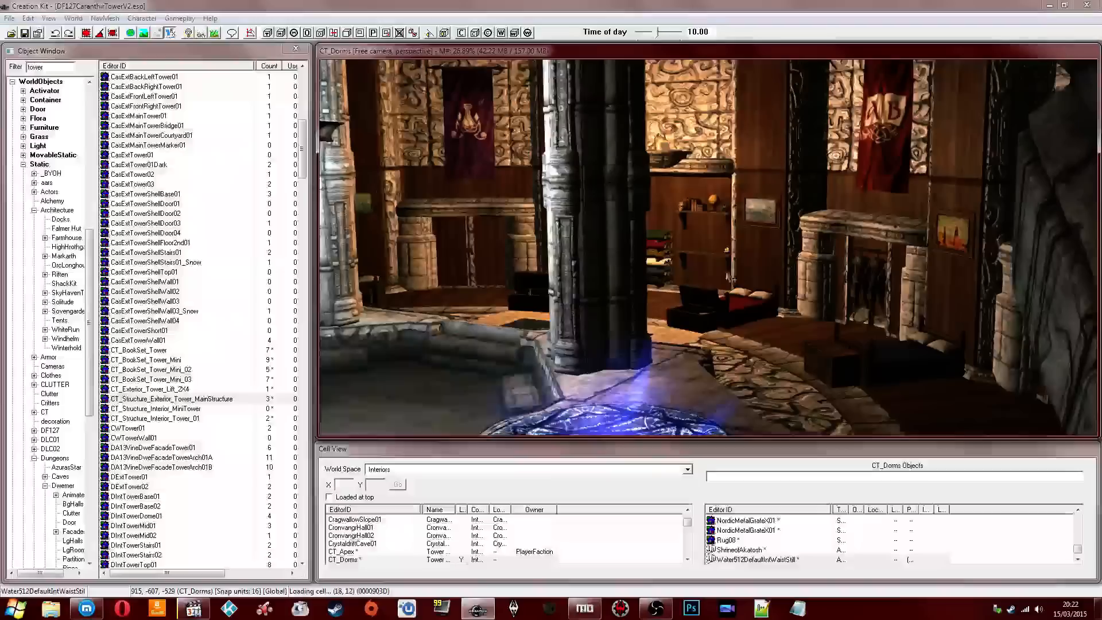
# Step: Find the CT_Apex cell among the CT_ interiors and load it in the render window
pyautogui.click(361, 551)
pyautogui.scroll(-1, 373, 552)
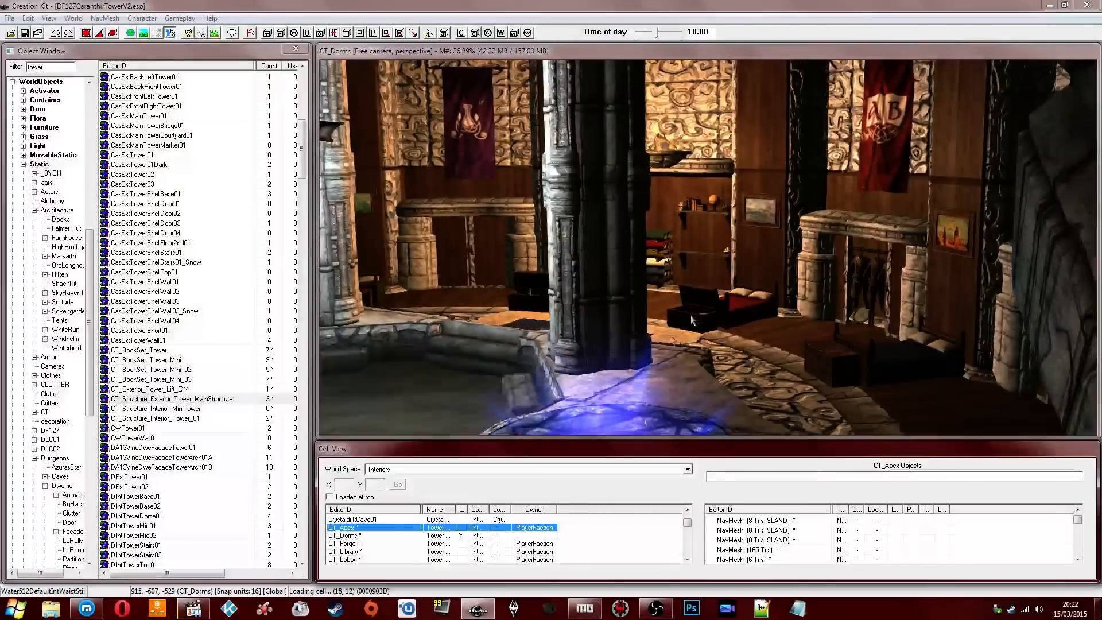
pyautogui.click(370, 551)
pyautogui.scroll(-1, 366, 553)
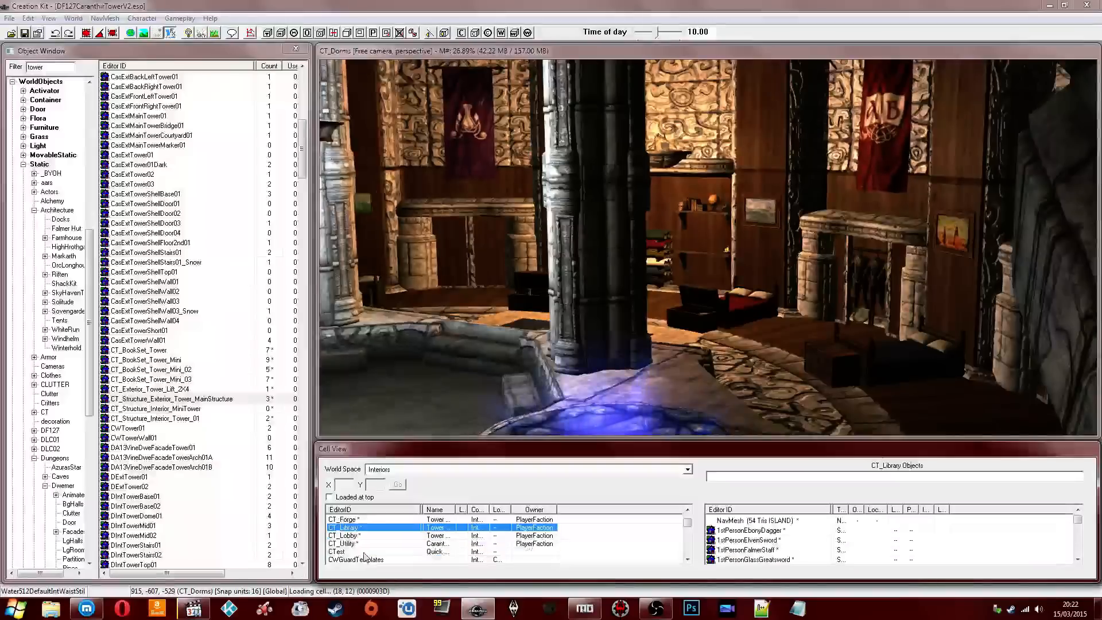
pyautogui.scroll(2, 362, 547)
pyautogui.doubleClick(359, 559)
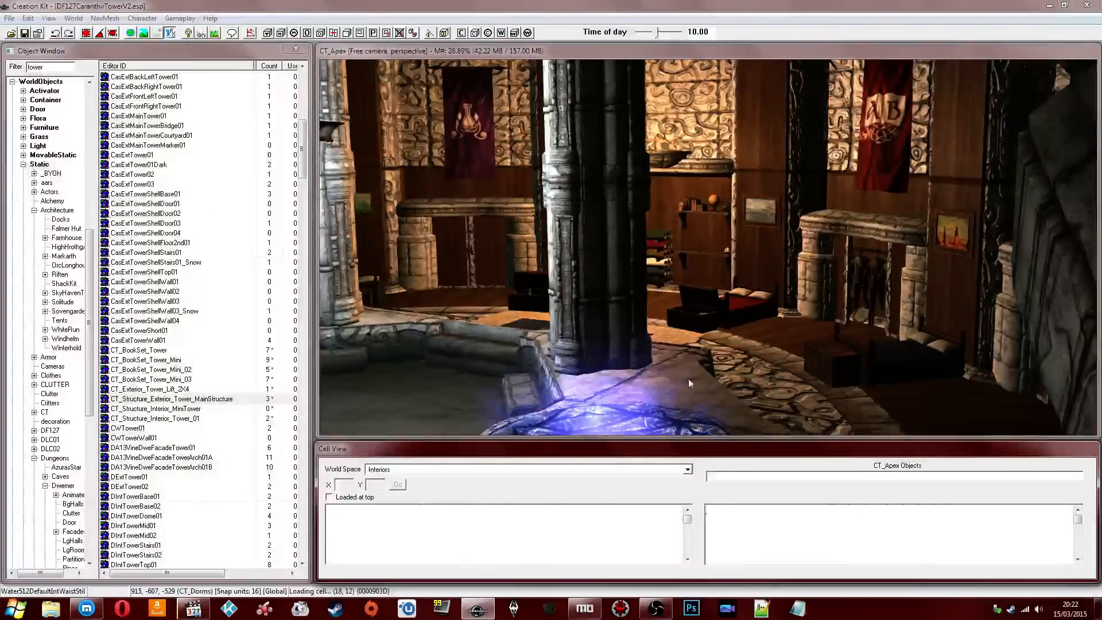
# Step: Survey the CT_Apex cell's blue-lit garden beds, portal platform and the walls with hanging banners
pyautogui.click(807, 254)
pyautogui.scroll(-5, 759, 268)
pyautogui.moveTo(711, 278); pyautogui.dragTo(729, 155, button='middle')
pyautogui.click(766, 225)
pyautogui.scroll(-5, 766, 225)
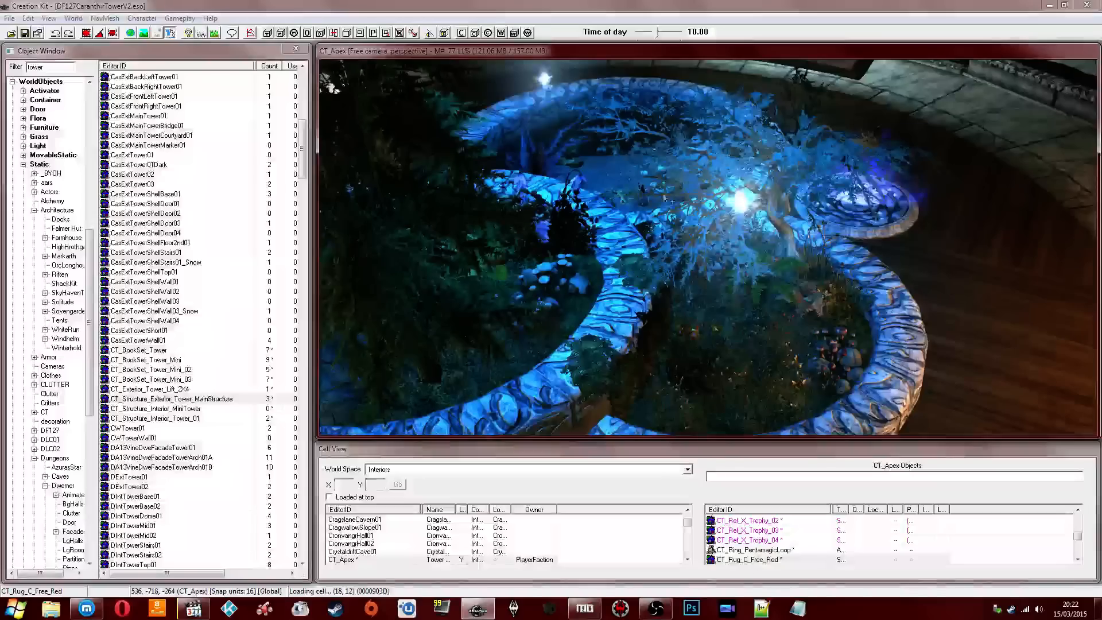
pyautogui.scroll(-5, 664, 197)
pyautogui.keyDown('shift'); pyautogui.moveTo(697, 255); pyautogui.dragTo(747, 202, button='middle'); pyautogui.keyUp('shift')
pyautogui.click(758, 220)
pyautogui.moveTo(651, 279); pyautogui.dragTo(677, 194, button='middle')
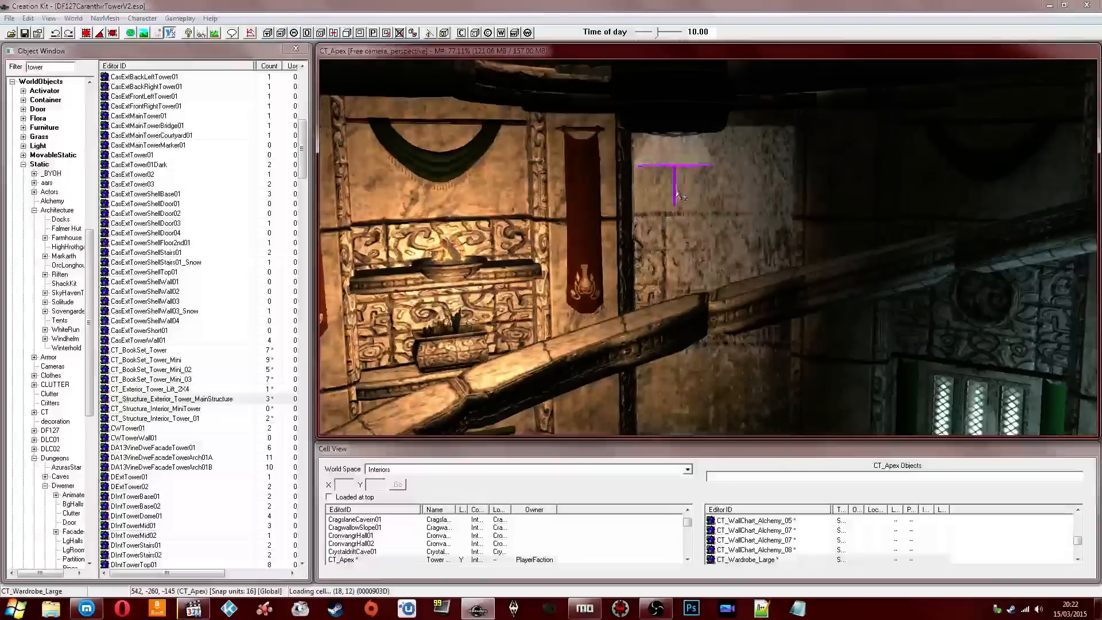
# Step: Lighten the base colour of the CT_Light_Spotlight_Blue light to RGB 96, 167, 253 and save the plugin
pyautogui.doubleClick(677, 195)
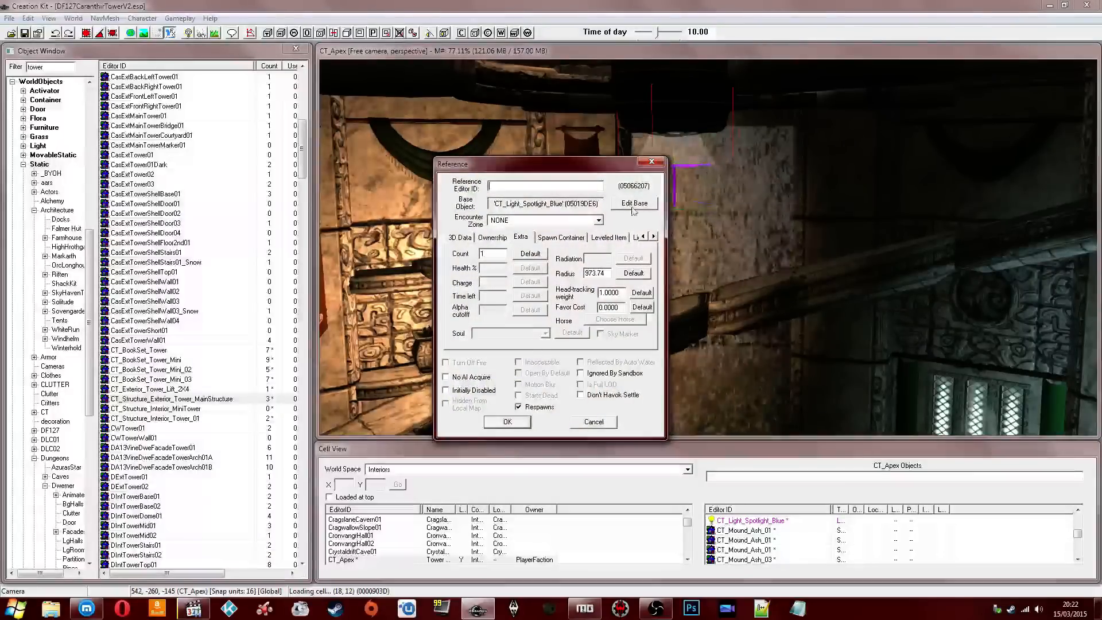
pyautogui.click(633, 207)
pyautogui.click(505, 289)
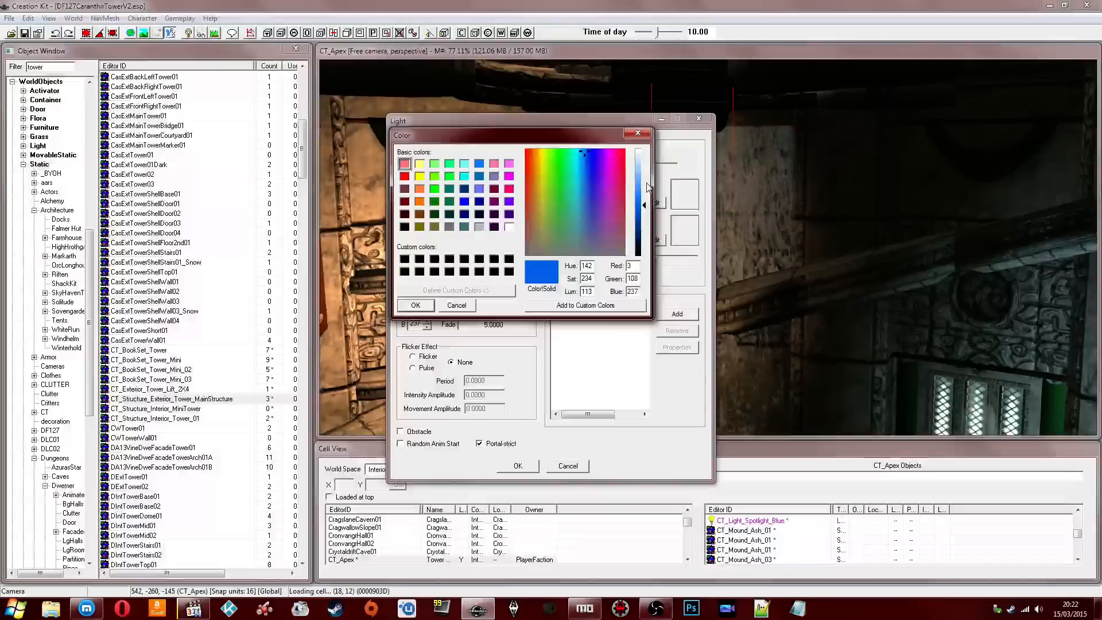
pyautogui.moveTo(641, 204); pyautogui.dragTo(641, 183)
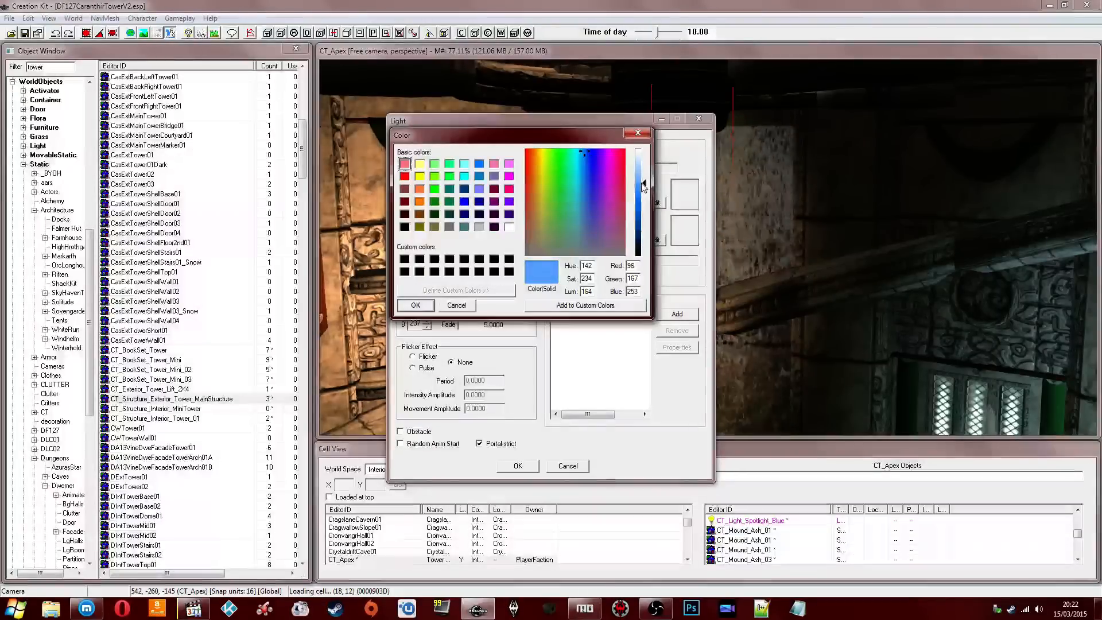
pyautogui.press('Return')
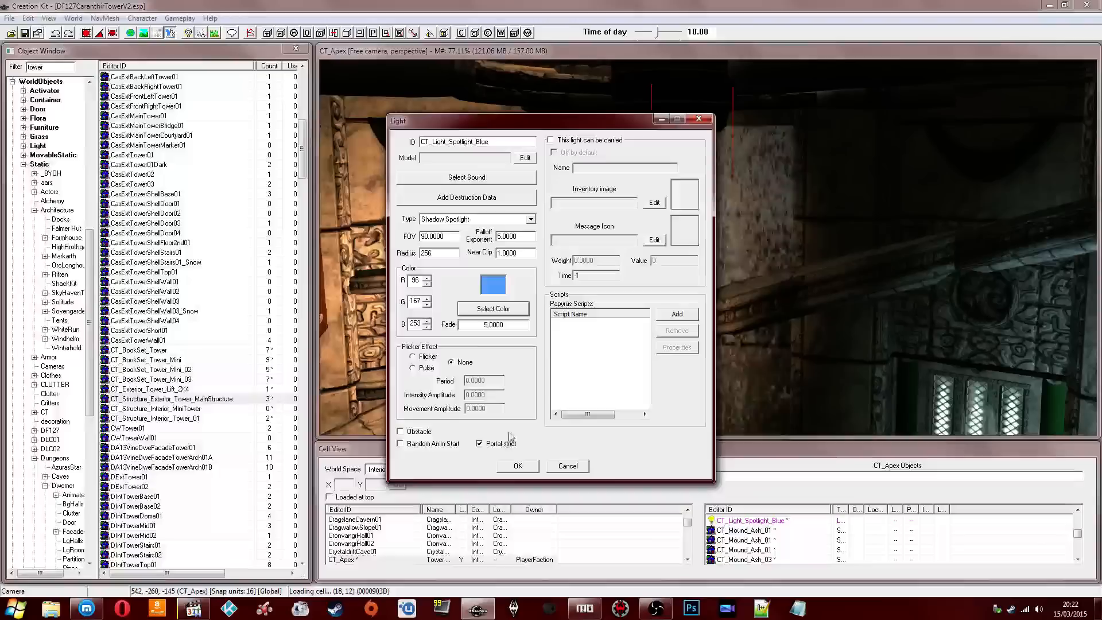
pyautogui.click(516, 465)
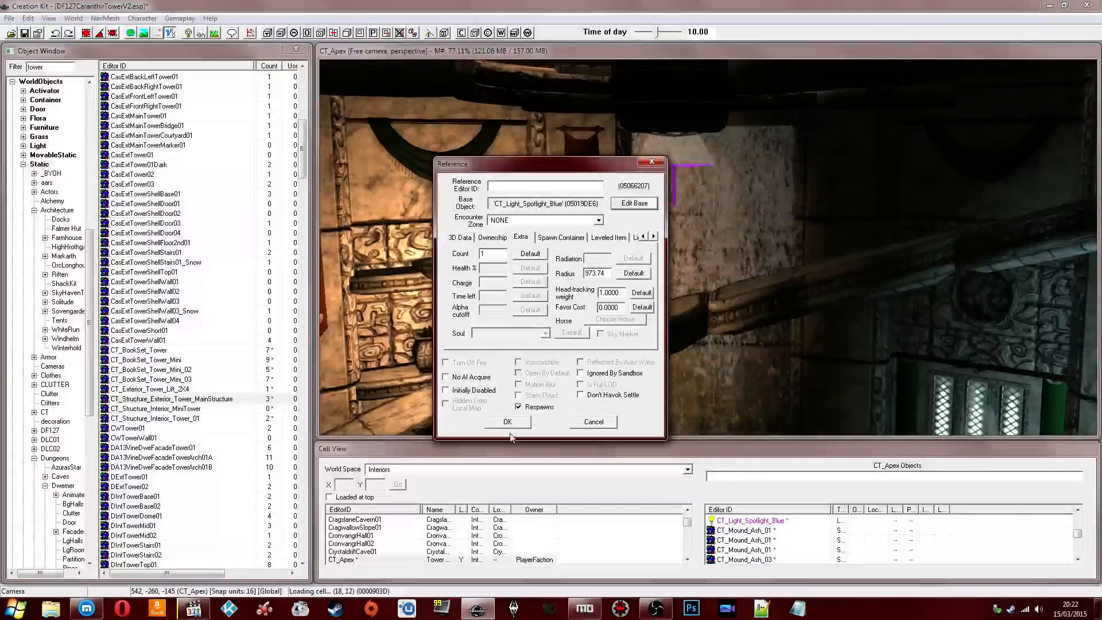
pyautogui.click(514, 421)
pyautogui.moveTo(514, 421); pyautogui.dragTo(488, 373, button='middle')
pyautogui.click(24, 33)
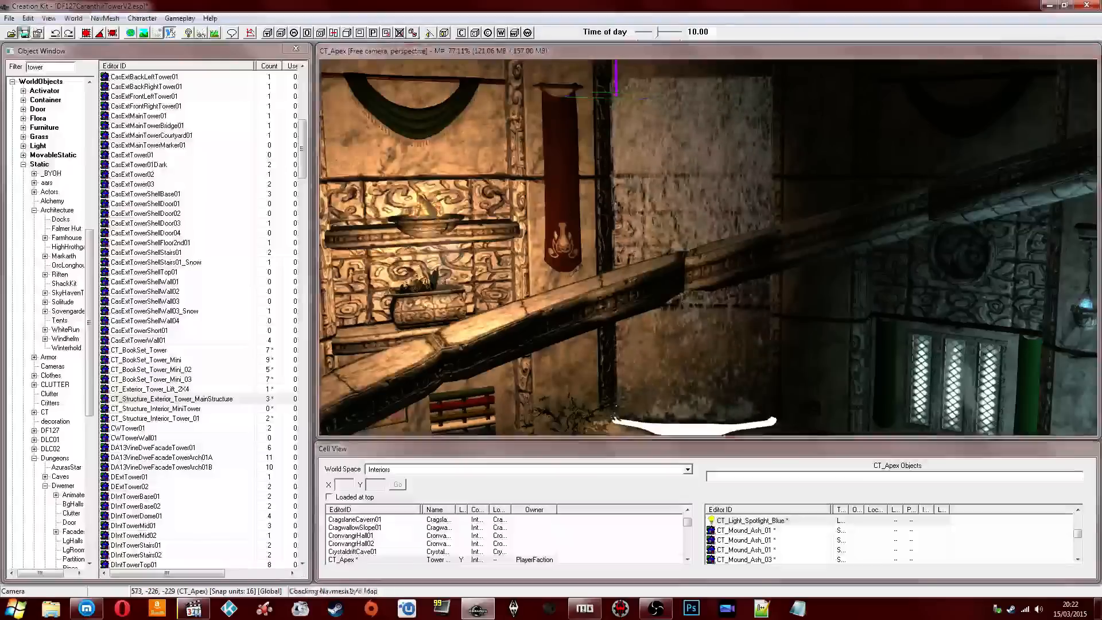
# Step: Survey the apex's central column structure, the alchemy desk area and the four-poster double bed
pyautogui.moveTo(736, 190)
pyautogui.mouseDown(button='middle')
pyautogui.moveTo(721, 261)
pyautogui.moveTo(756, 218)
pyautogui.moveTo(723, 189)
pyautogui.moveTo(730, 222)
pyautogui.moveTo(750, 190)
pyautogui.mouseUp(button='middle')
pyautogui.click(723, 190)
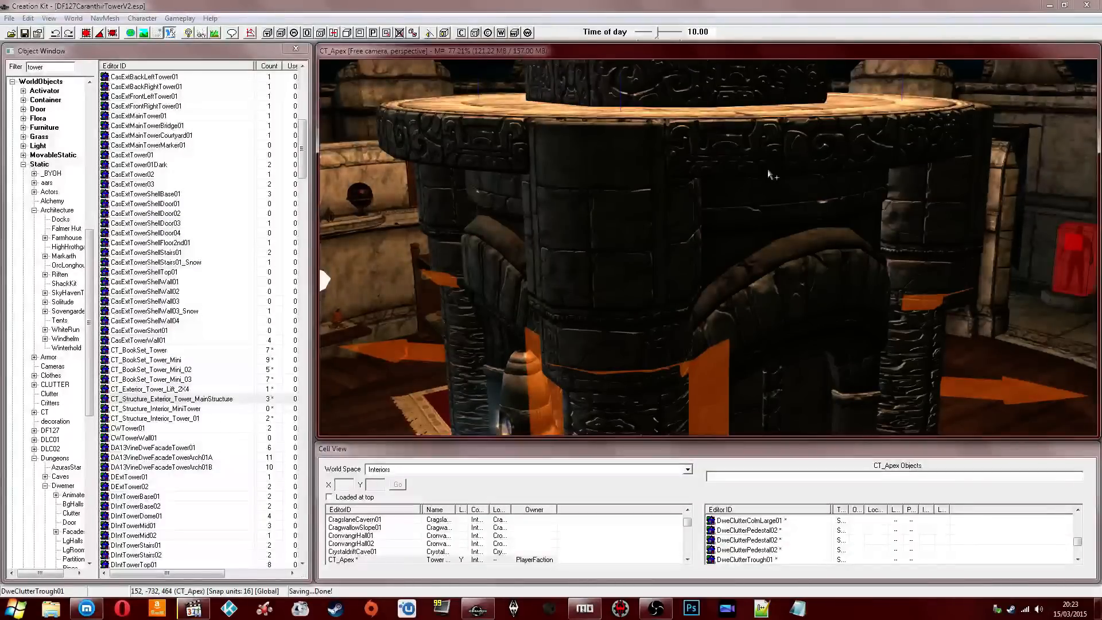
pyautogui.keyDown('shift'); pyautogui.moveTo(769, 173); pyautogui.dragTo(631, 188, button='middle'); pyautogui.keyUp('shift')
pyautogui.scroll(-2, 573, 187)
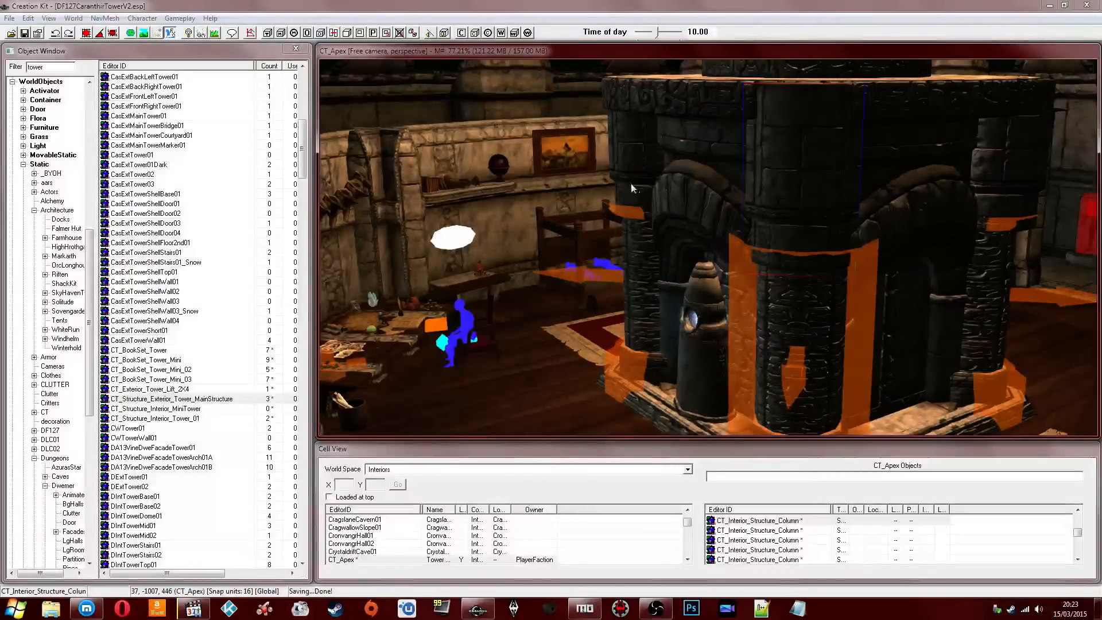
pyautogui.moveTo(578, 117); pyautogui.dragTo(716, 208, button='middle')
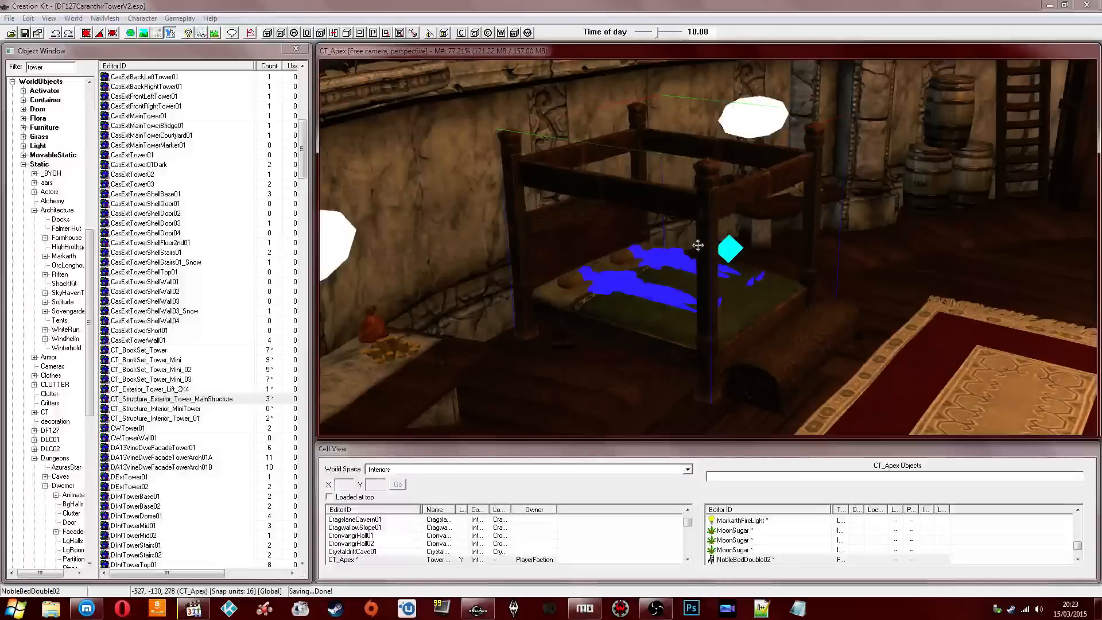
pyautogui.moveTo(698, 245); pyautogui.dragTo(700, 247, button='middle')
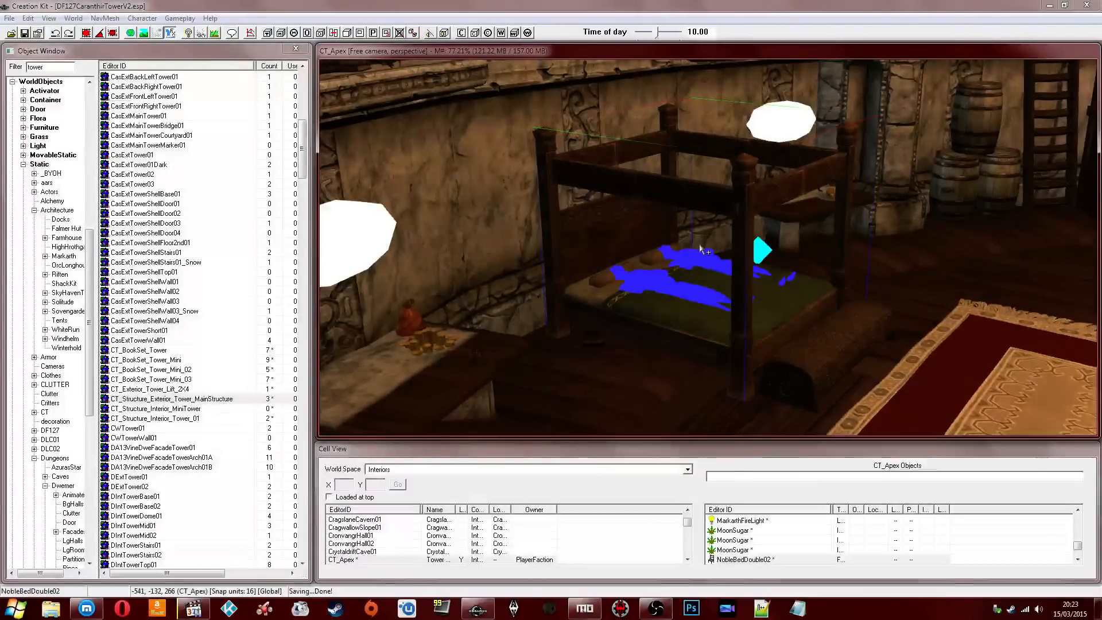
pyautogui.moveTo(702, 248)
pyautogui.mouseDown(button='middle')
pyautogui.moveTo(684, 236)
pyautogui.moveTo(695, 237)
pyautogui.mouseUp(button='middle')
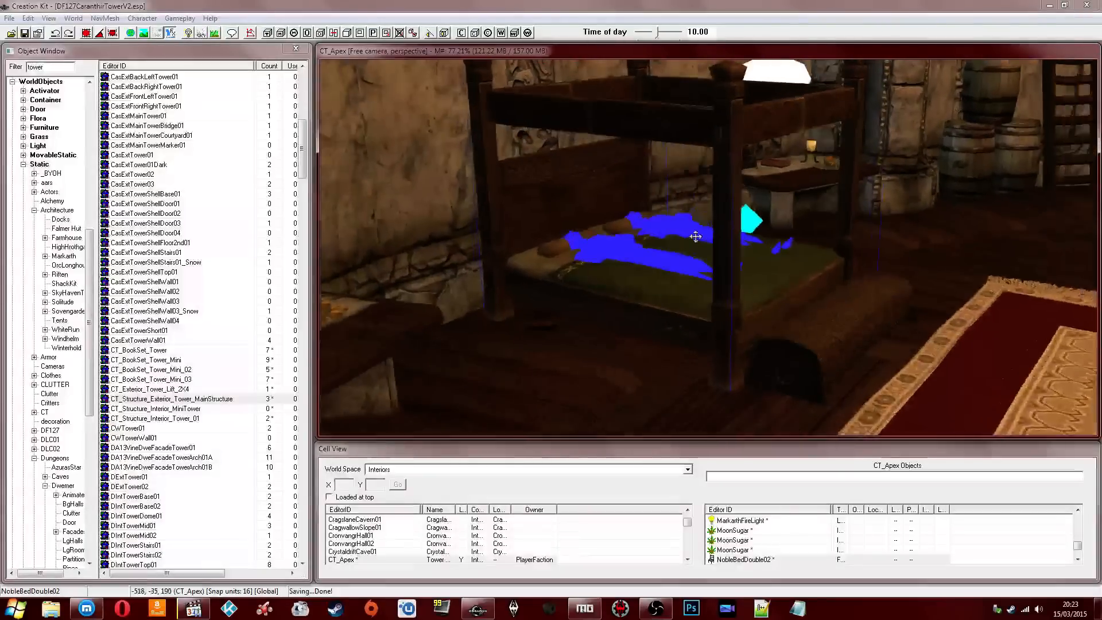
# Step: Inspect the reference and base object of the NobleBedDouble02 bed and close them without changes
pyautogui.doubleClick(624, 296)
pyautogui.moveTo(608, 192); pyautogui.dragTo(332, 192)
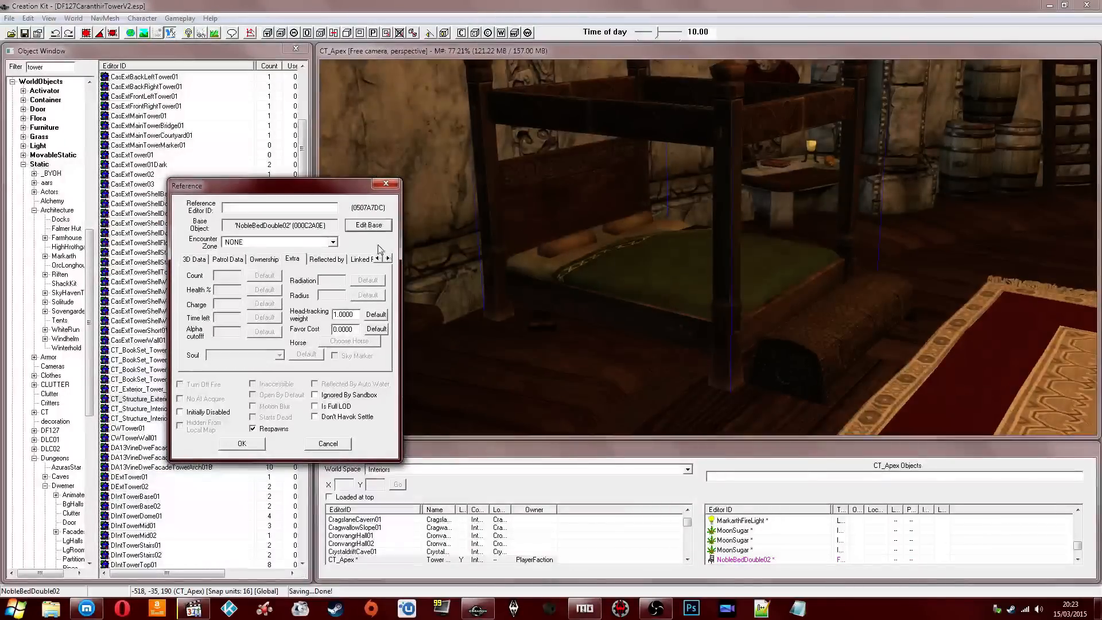
pyautogui.click(369, 225)
pyautogui.click(807, 113)
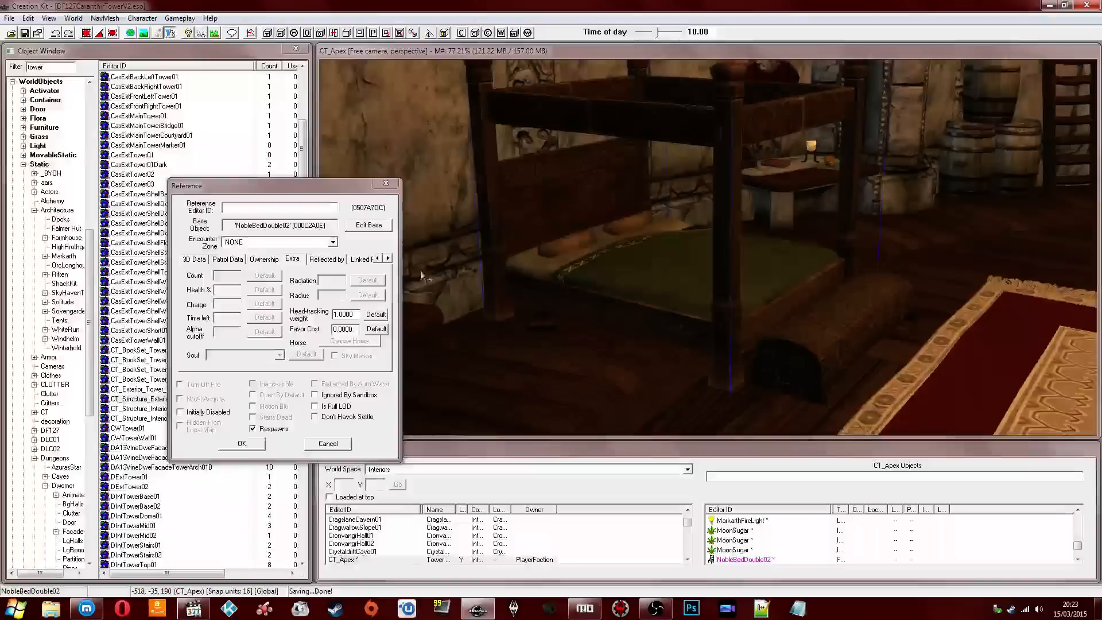
pyautogui.click(384, 185)
# Step: Replace the selected NobleBedDouble02 with CT_Furniture_Bed_Double_01_Black using Search & Replace limited to the selection
pyautogui.hotkey('ctrl', 'f')
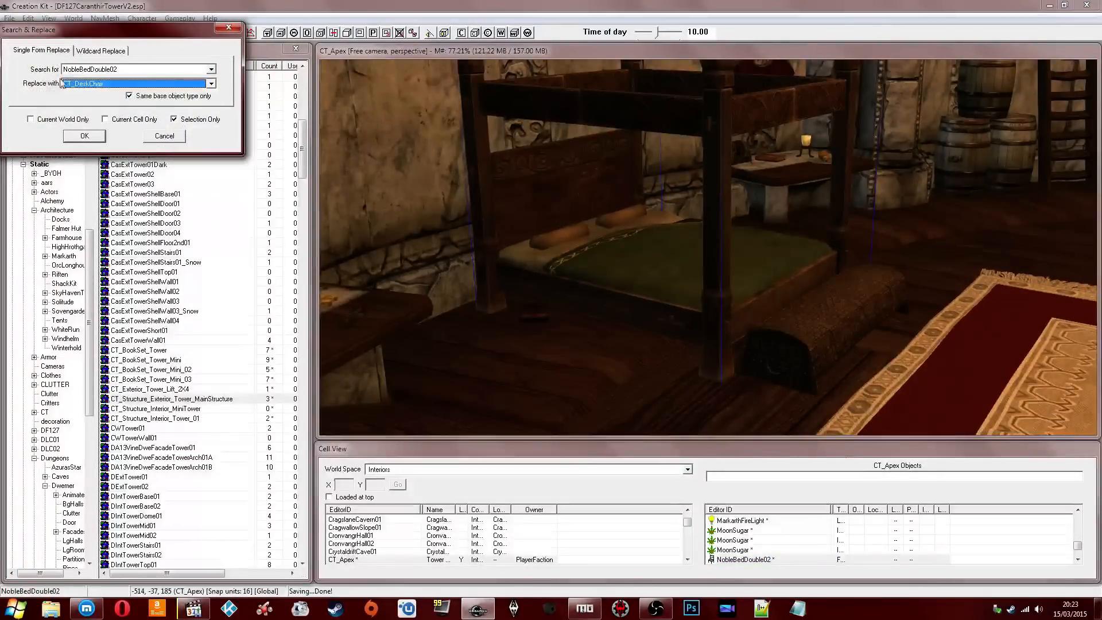
pyautogui.click(138, 84)
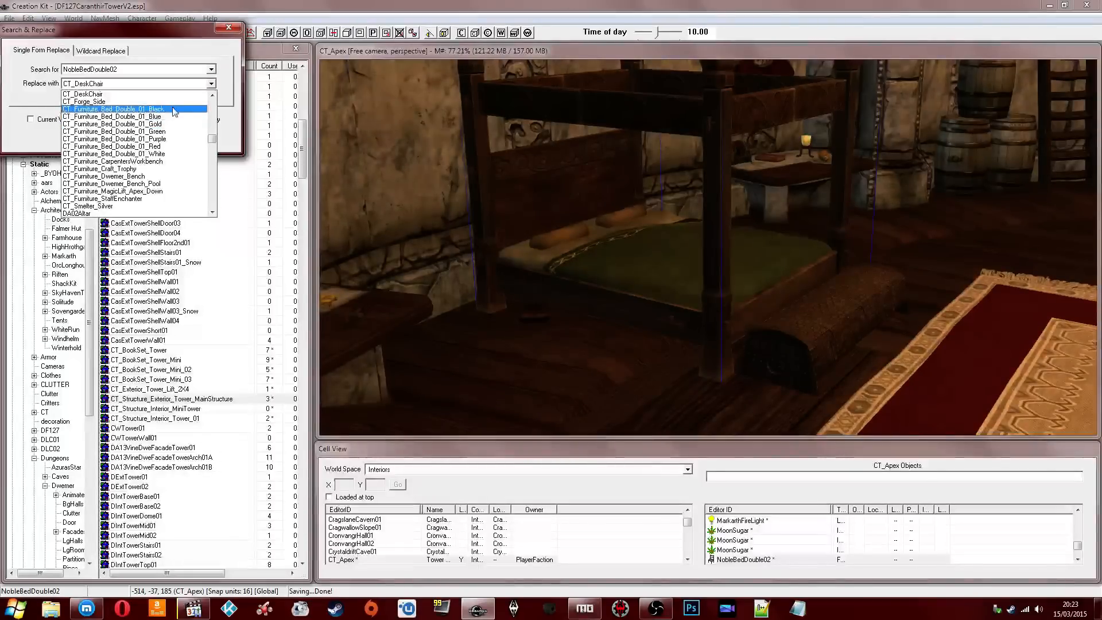
pyautogui.click(152, 111)
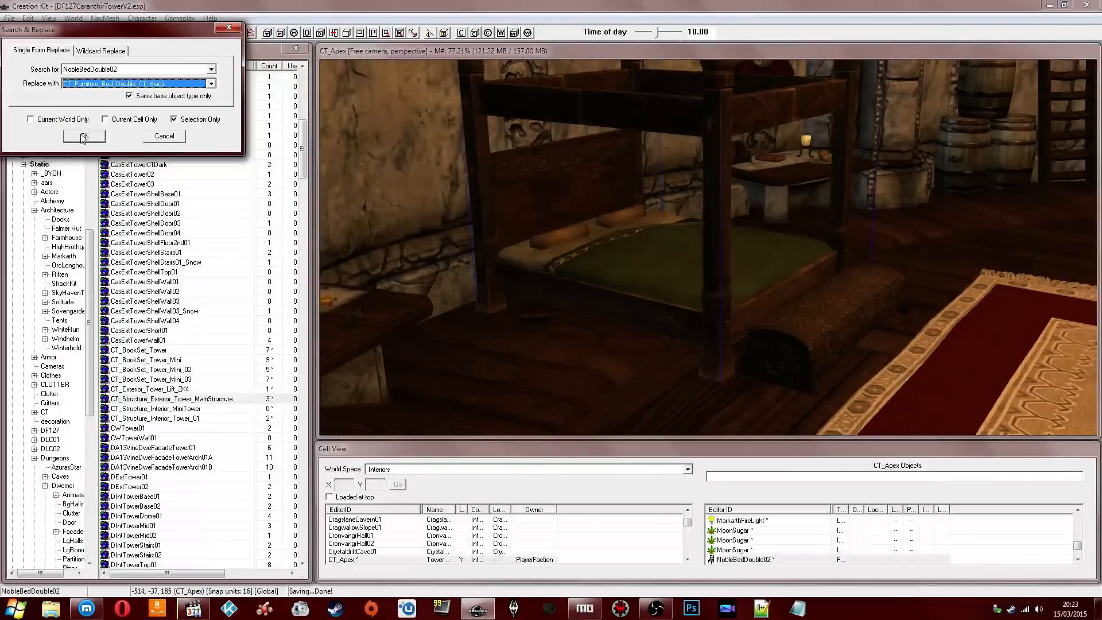
pyautogui.click(83, 136)
pyautogui.click(571, 338)
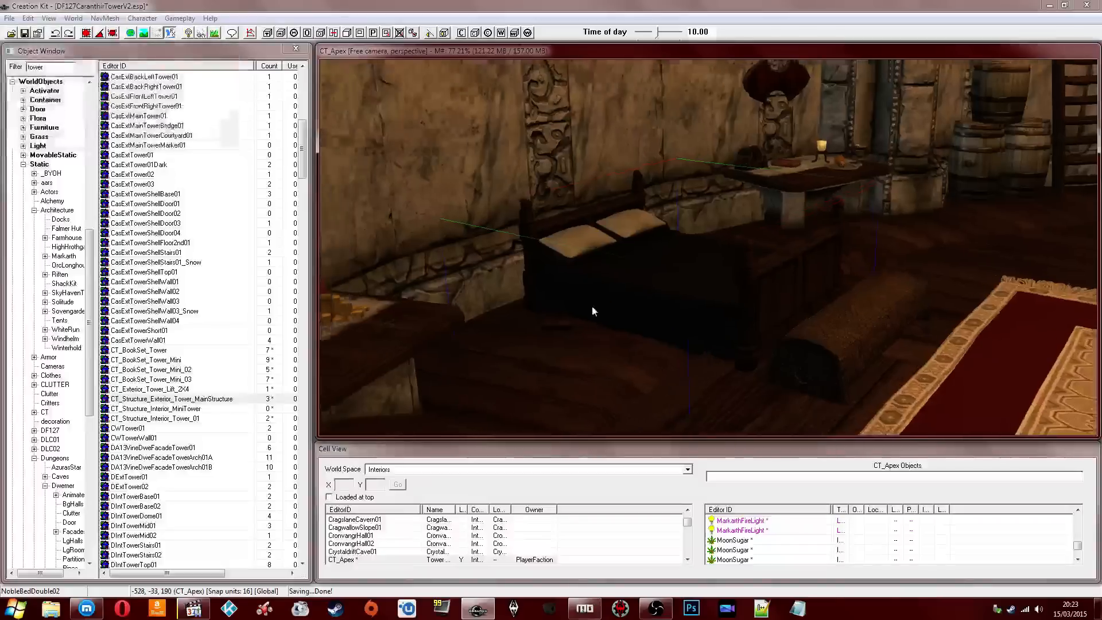
# Step: Delete the ClothesFineBoots02 boots lying on the floor beside the black double bed
pyautogui.scroll(2, 591, 306)
pyautogui.scroll(-1, 591, 304)
pyautogui.scroll(2, 592, 268)
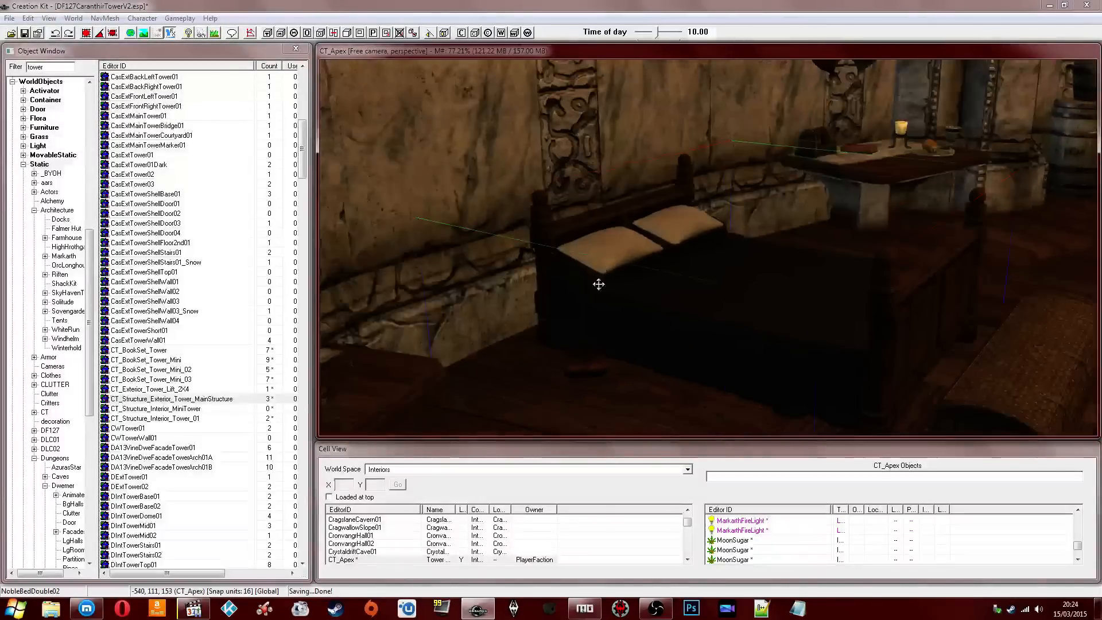
pyautogui.press('c')
pyautogui.press('Delete')
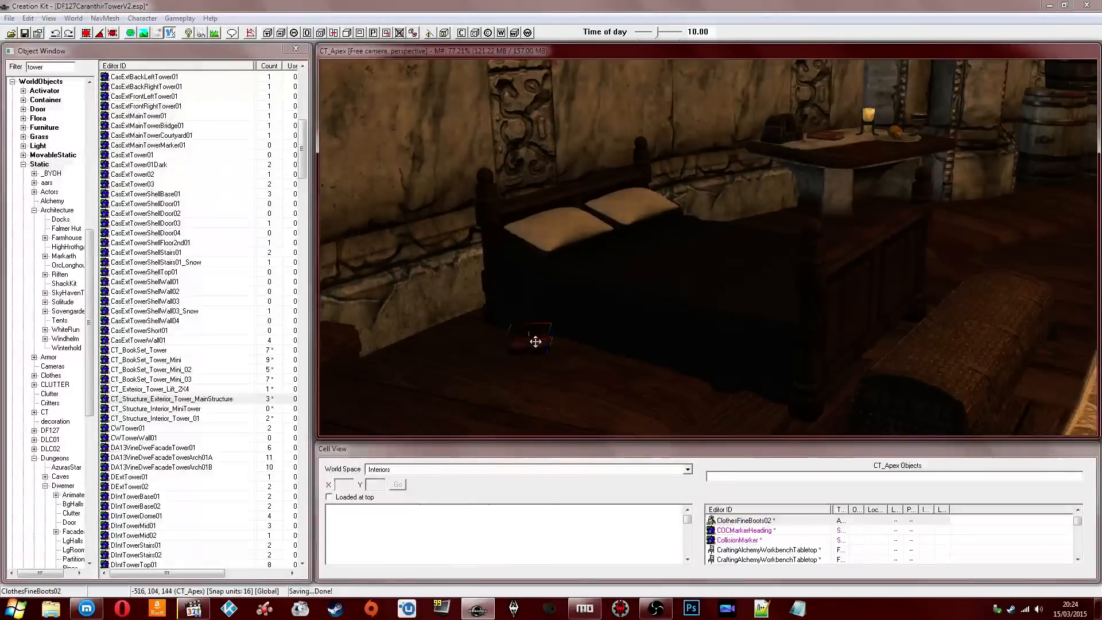
pyautogui.scroll(-4, 538, 341)
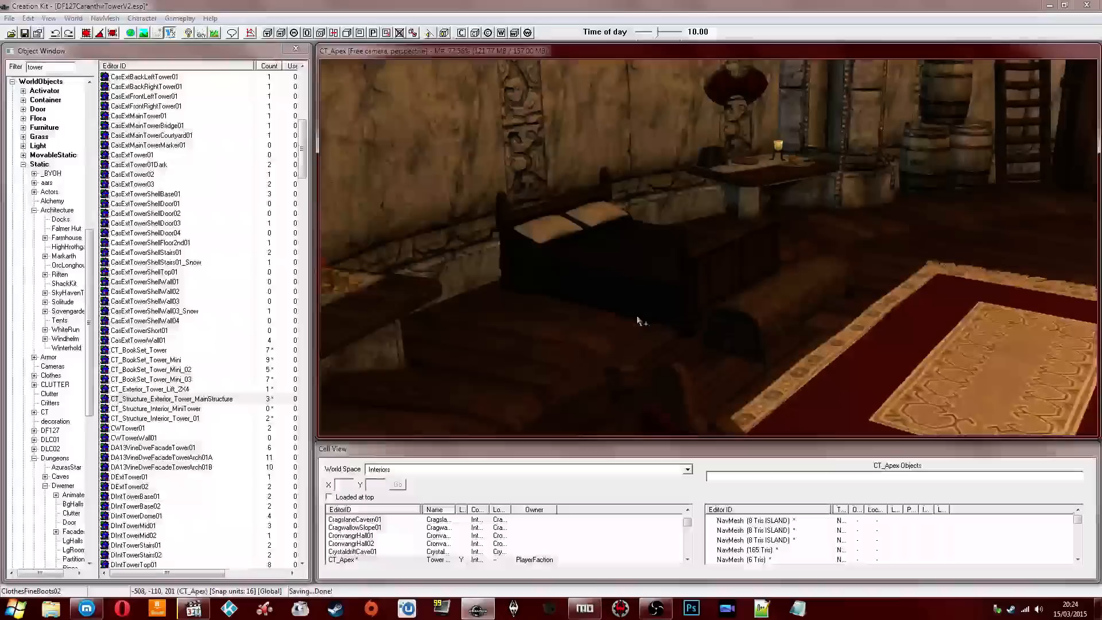
pyautogui.scroll(-3, 637, 316)
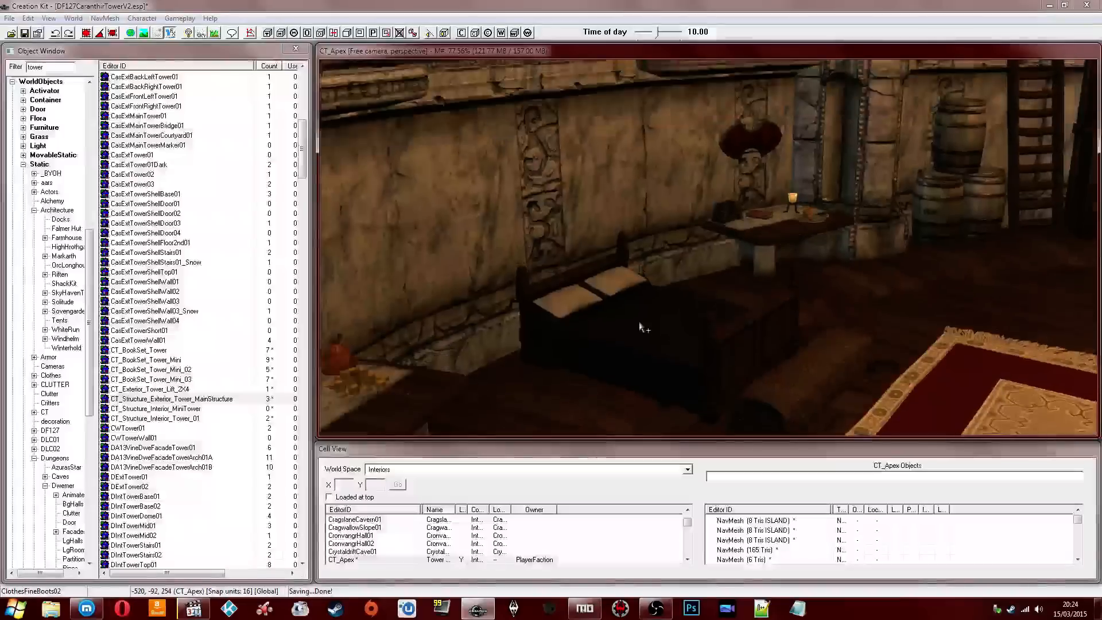
pyautogui.scroll(-1, 642, 301)
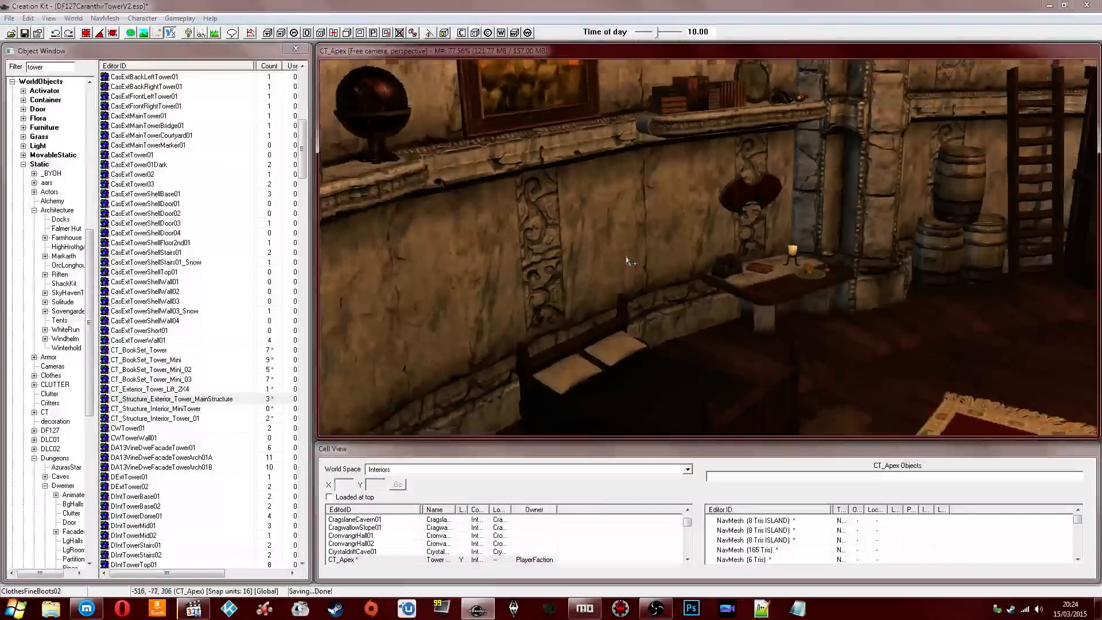
pyautogui.click(624, 293)
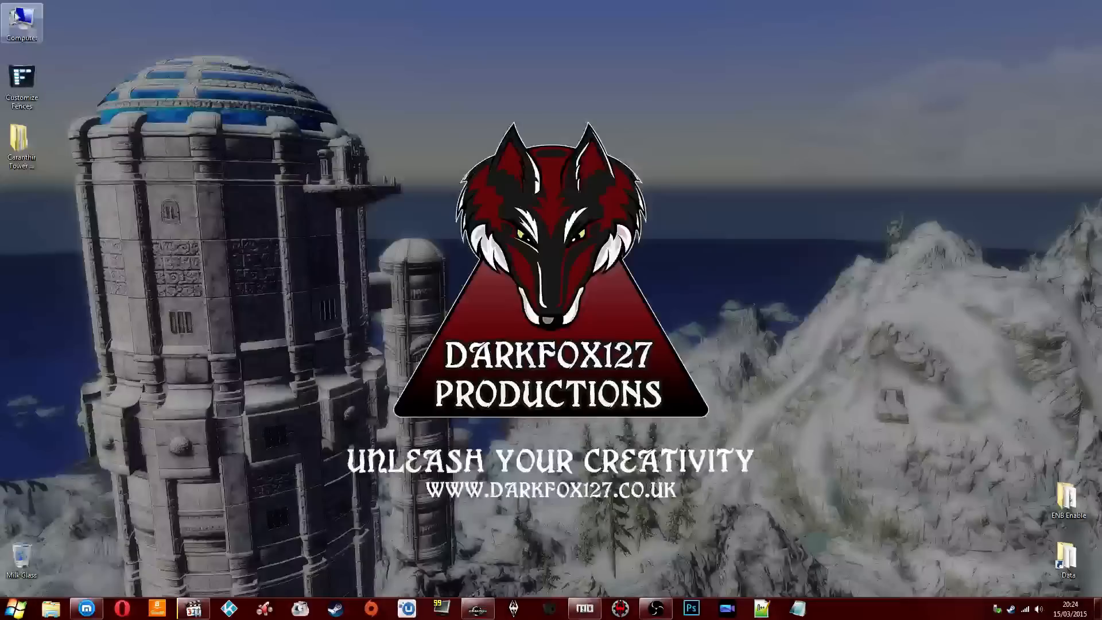
# Step: Switch to Windows Explorer and browse to the BSAopt folder in Program Files (x86) on the boot drive
pyautogui.doubleClick(28, 31)
pyautogui.doubleClick(493, 271)
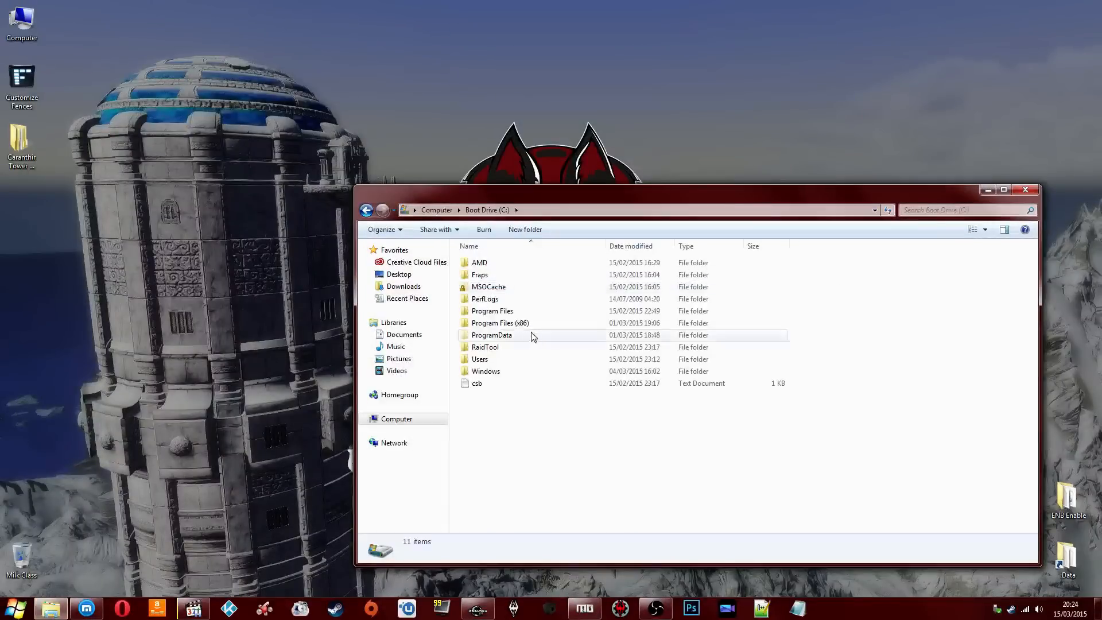
pyautogui.doubleClick(520, 331)
pyautogui.click(486, 359)
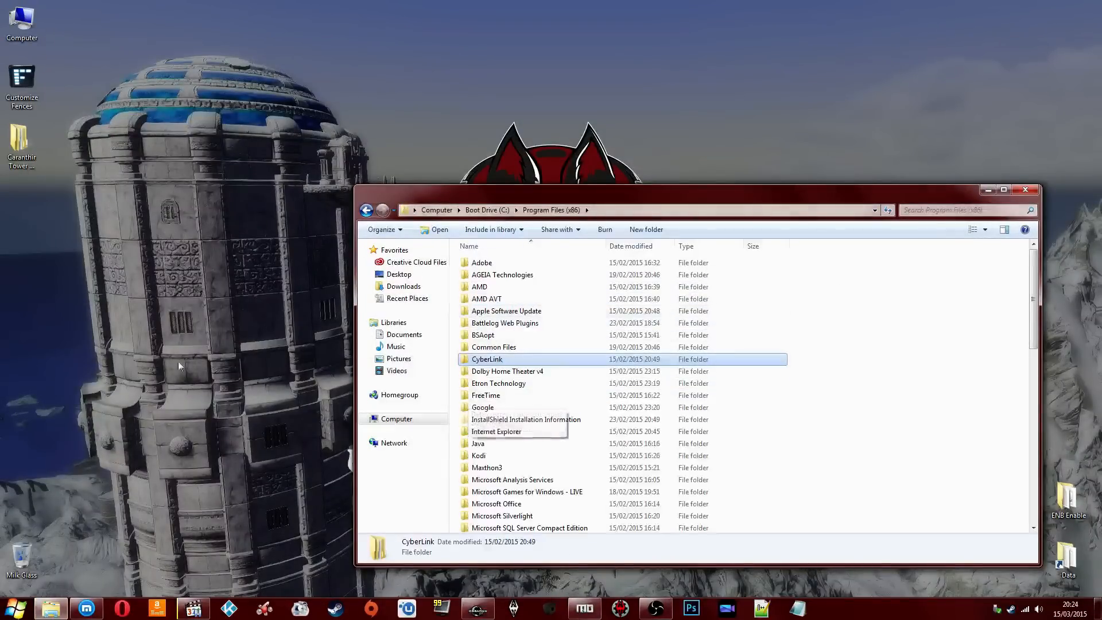
pyautogui.moveTo(642, 194); pyautogui.dragTo(538, 117)
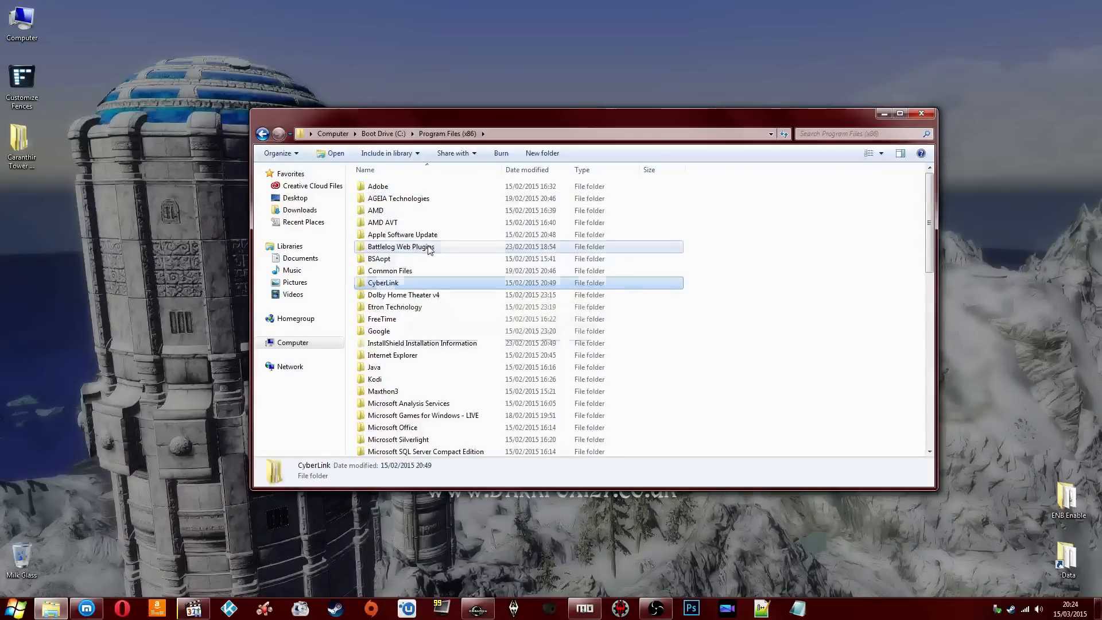
pyautogui.click(405, 247)
pyautogui.click(408, 270)
pyautogui.doubleClick(406, 258)
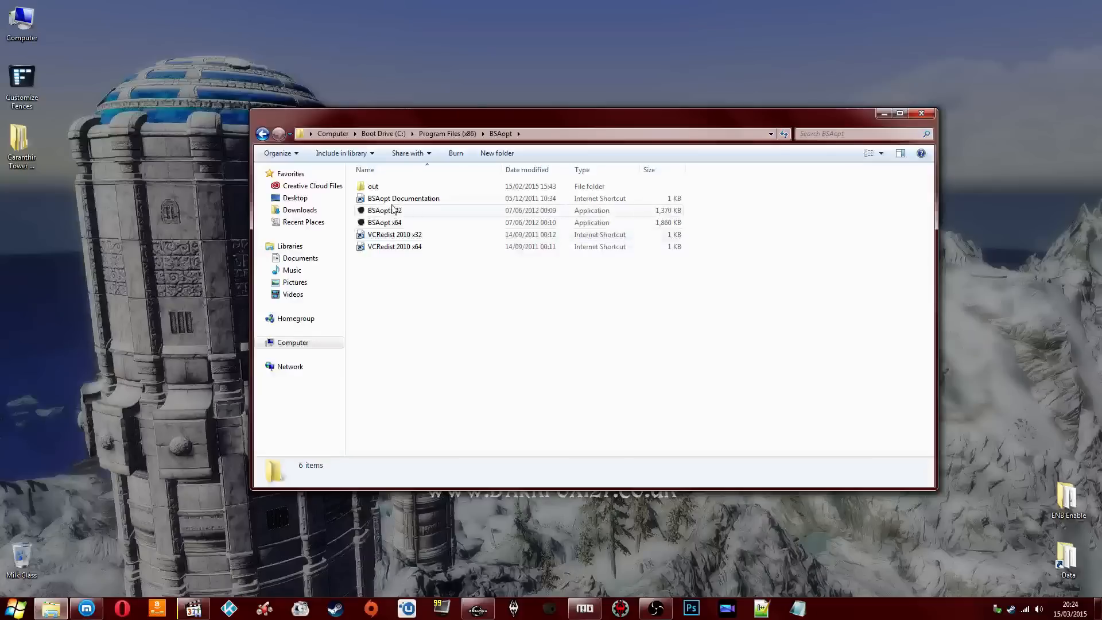
# Step: Check the Downloads folder, close it, and open the Skyrim Data folder from its desktop shortcut
pyautogui.click(300, 209)
pyautogui.click(396, 246)
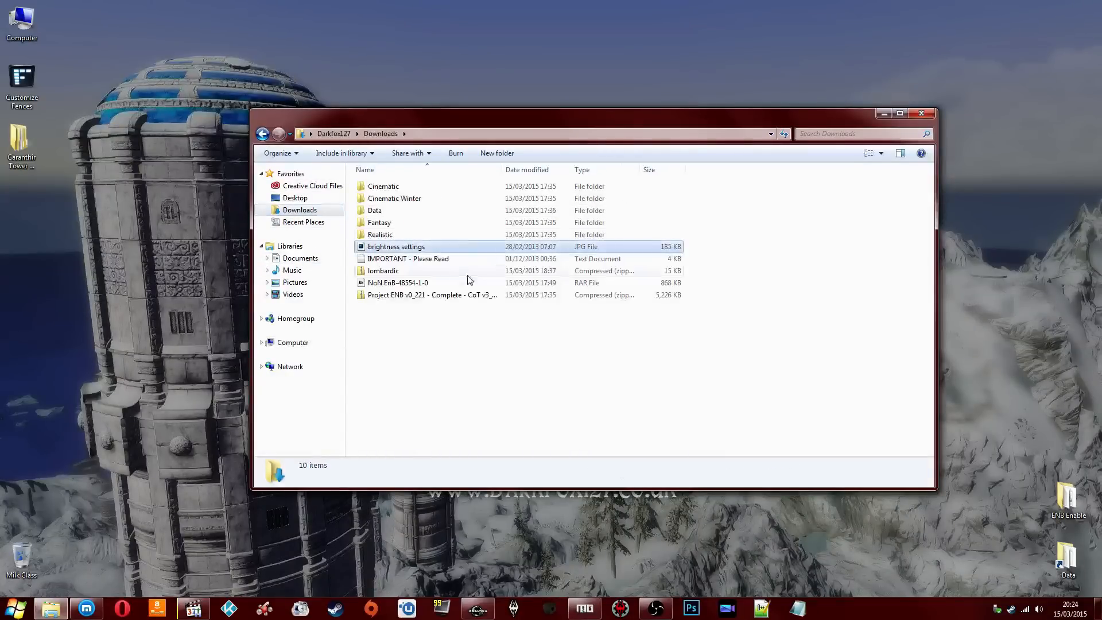
pyautogui.click(460, 215)
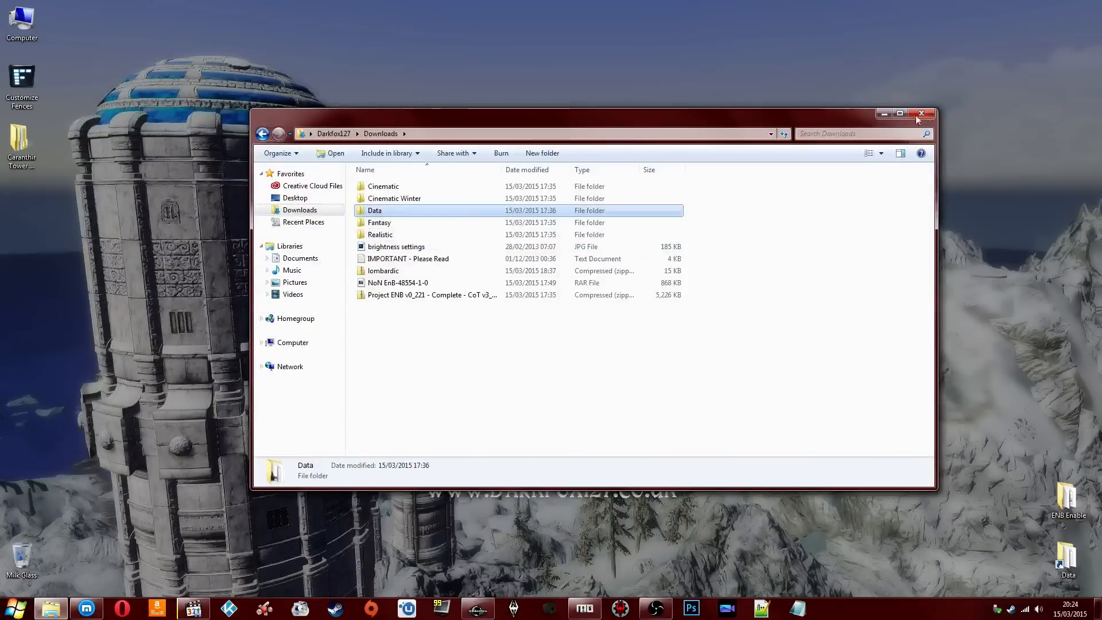
pyautogui.click(921, 114)
pyautogui.doubleClick(1062, 556)
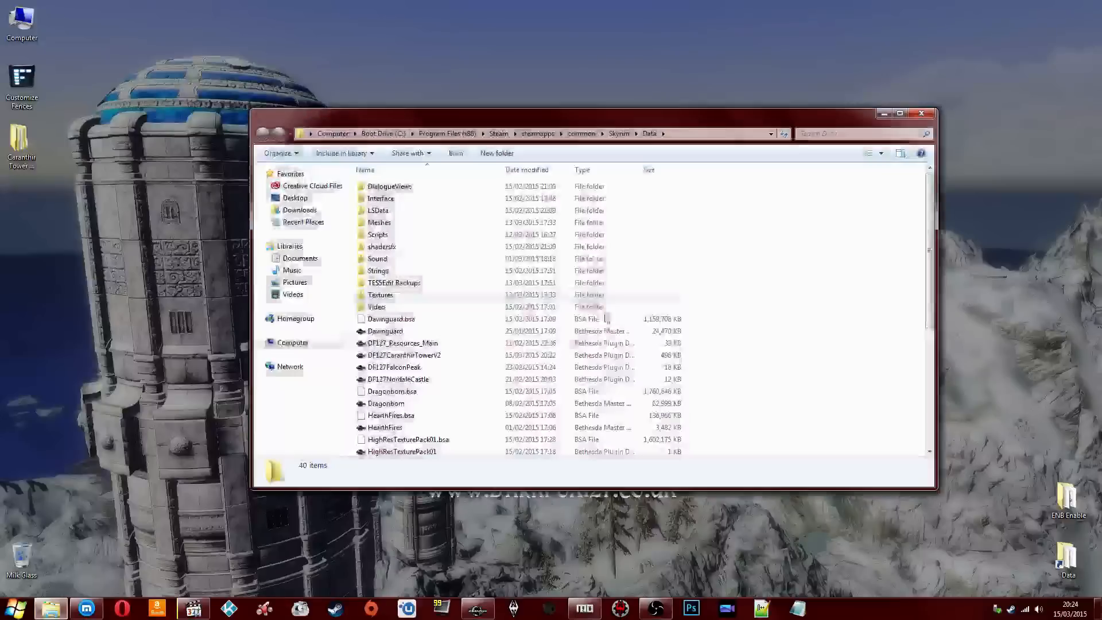
# Step: Browse from the Skyrim Data folder through Meshes, bshighrock, architecture and Seaview to the Castle2 mesh folder
pyautogui.doubleClick(430, 234)
pyautogui.scroll(-1, 455, 359)
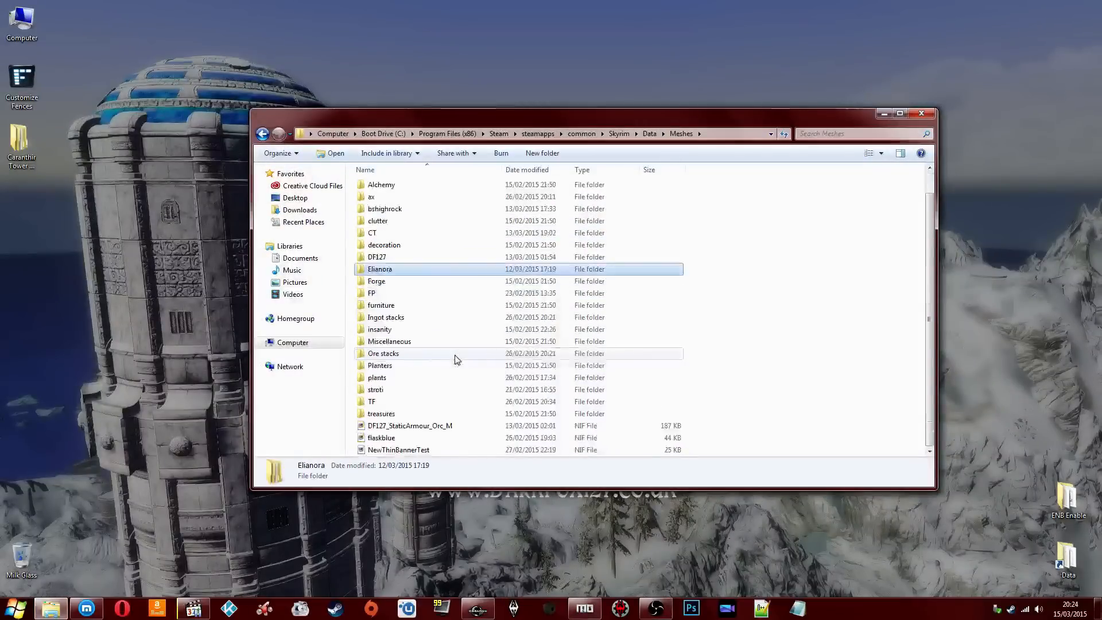
pyautogui.click(425, 317)
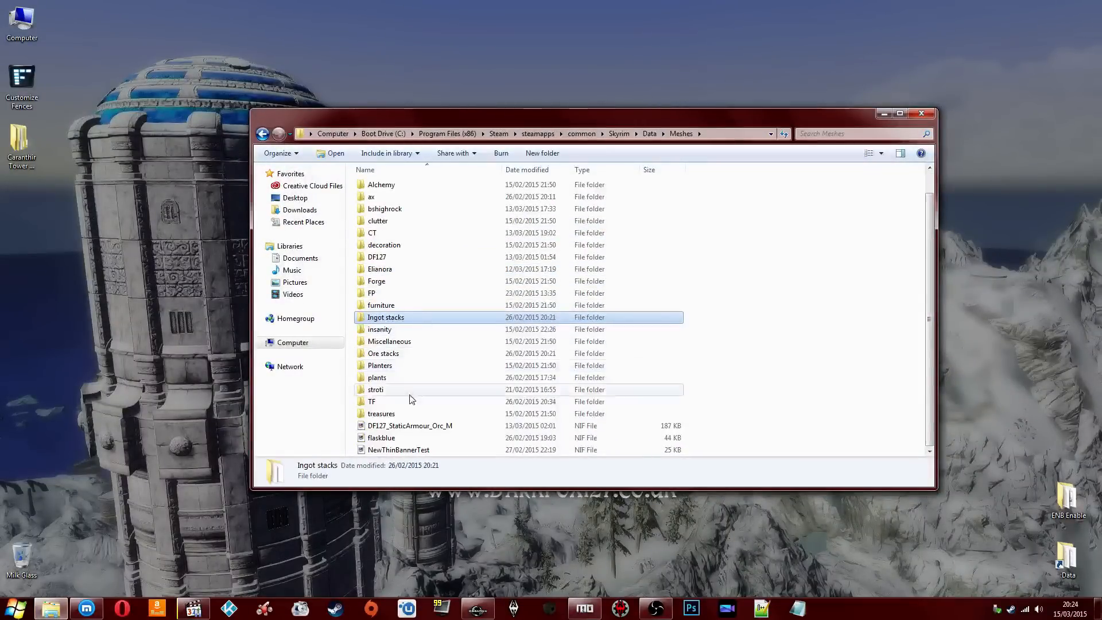
pyautogui.doubleClick(461, 211)
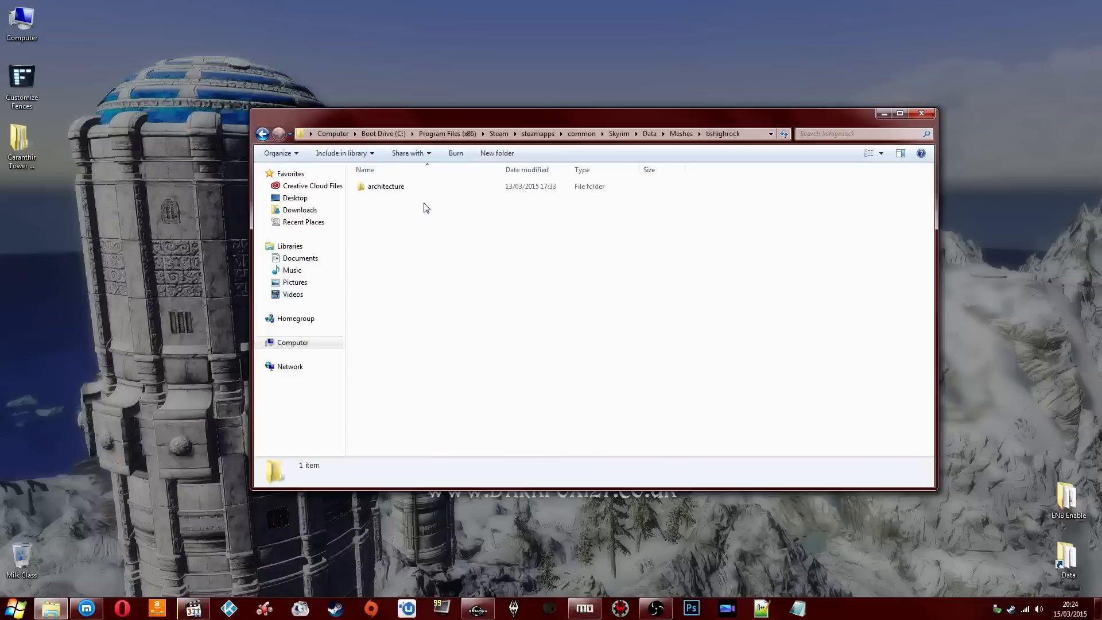
pyautogui.doubleClick(402, 187)
pyautogui.doubleClick(403, 191)
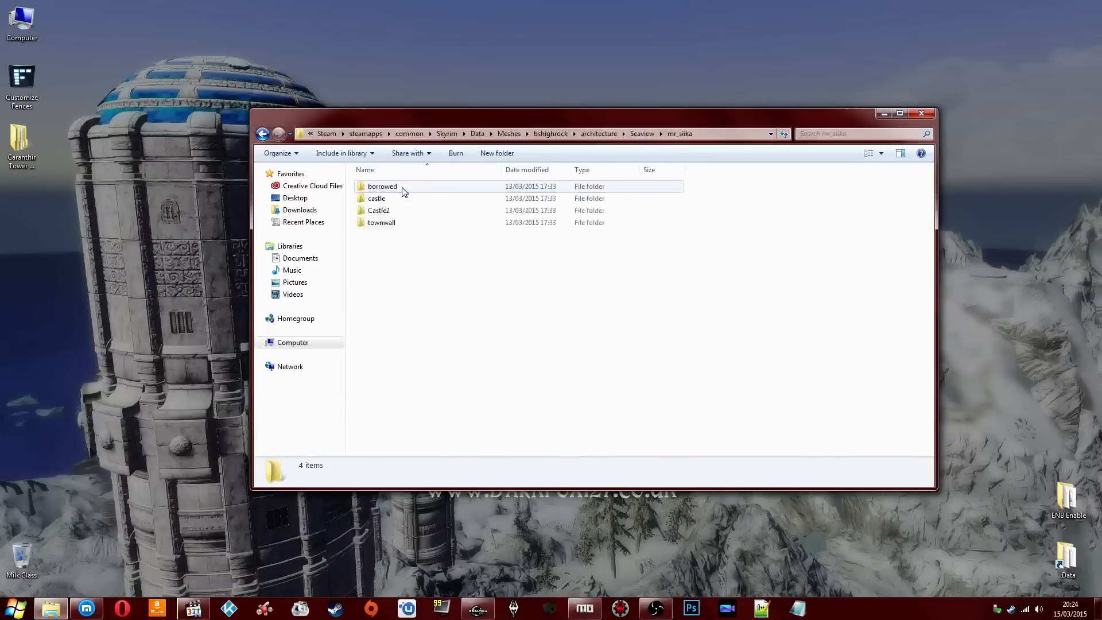
pyautogui.doubleClick(394, 211)
pyautogui.click(396, 213)
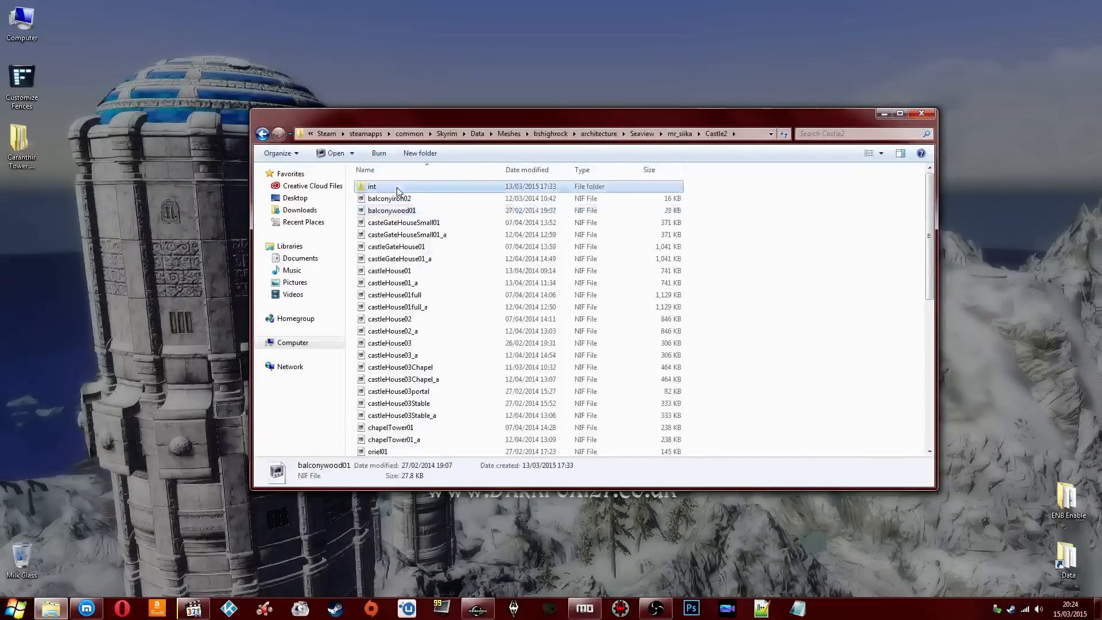
# Step: Open Castle2's int subfolder and look over its first interior meshes, from the tower staircase to the cupboard files
pyautogui.doubleClick(397, 187)
pyautogui.click(399, 198)
pyautogui.click(400, 232)
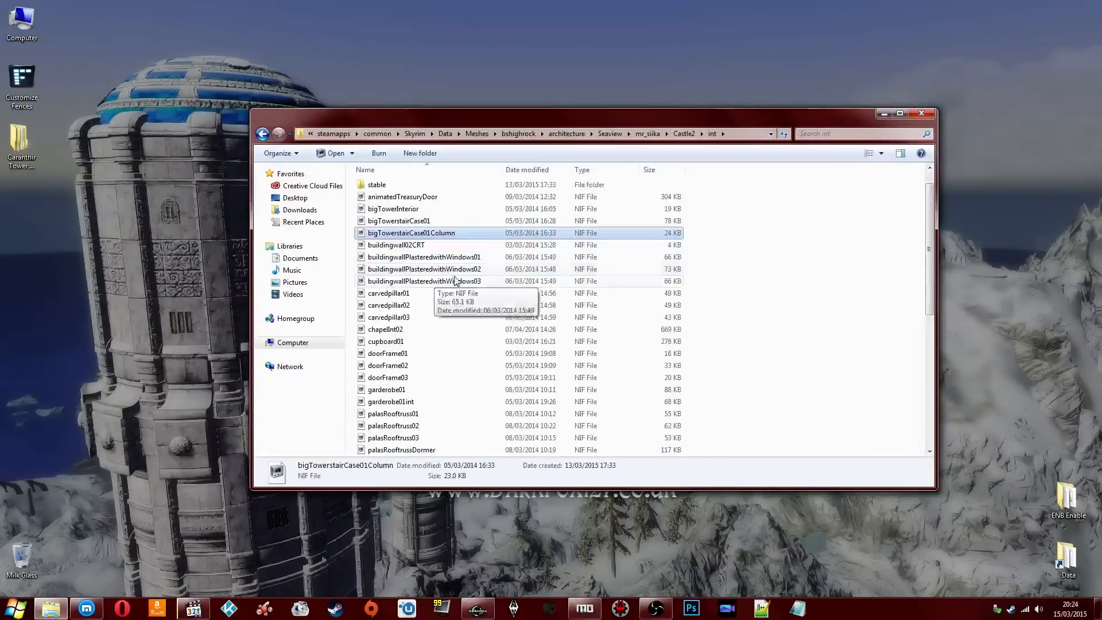
pyautogui.click(466, 341)
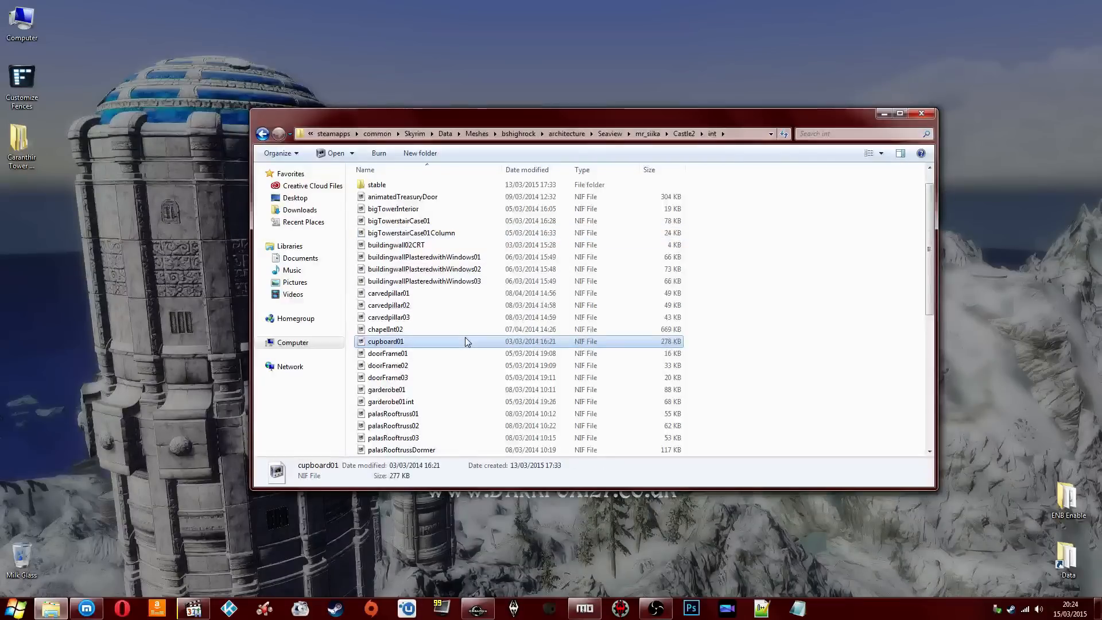
pyautogui.click(435, 232)
pyautogui.scroll(1, 436, 232)
pyautogui.scroll(-1, 436, 232)
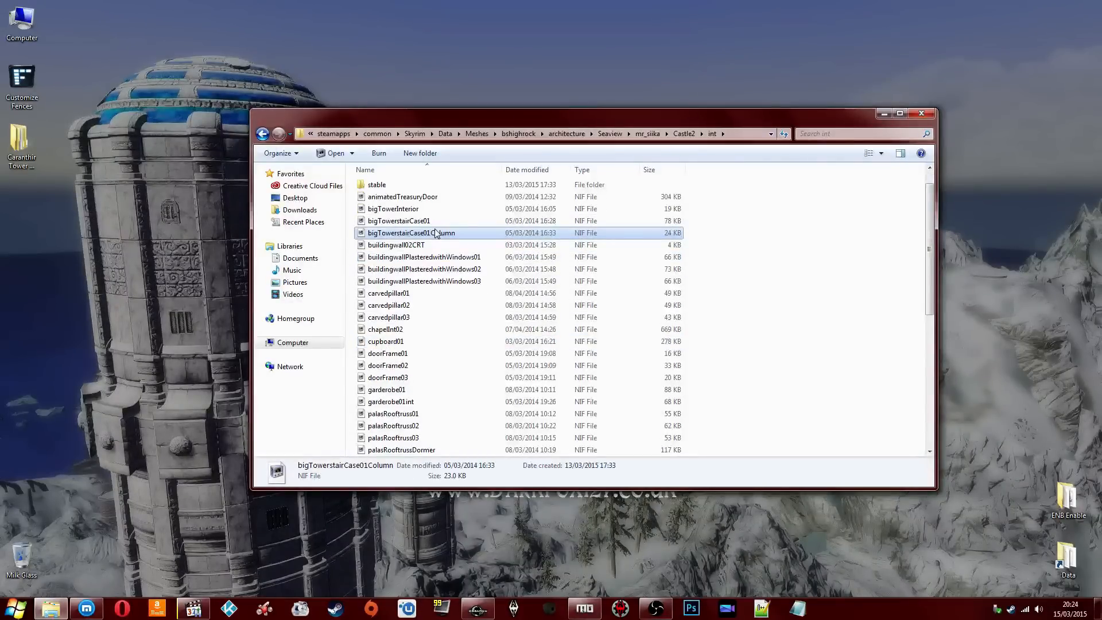
# Step: Go back to the Castle2 folder and look through its gatehouse and castleHouse mesh files
pyautogui.click(261, 133)
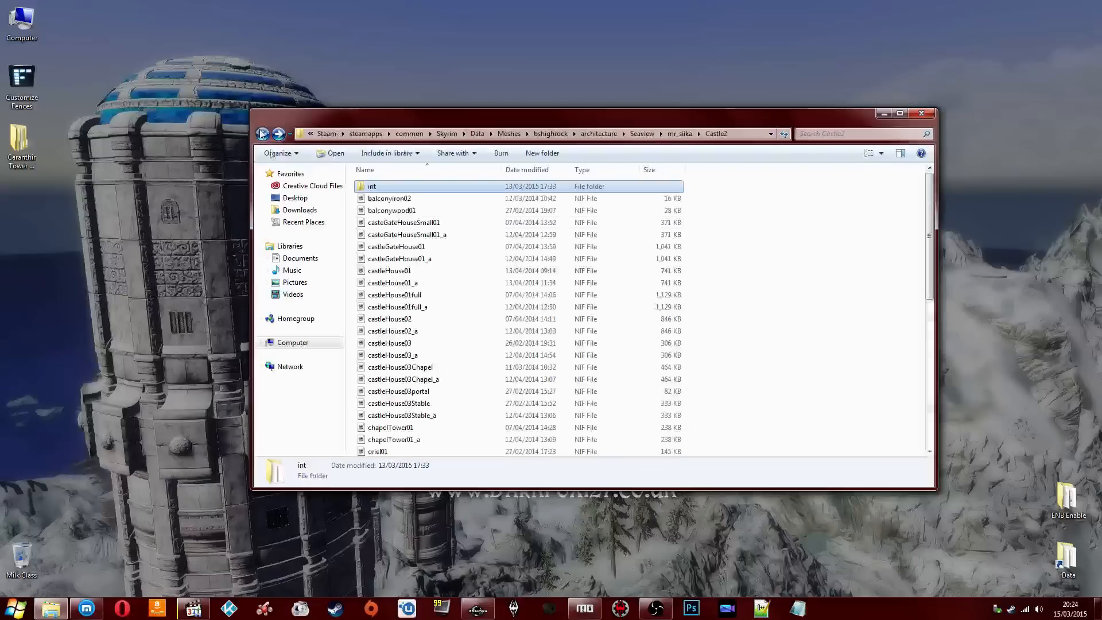
pyautogui.click(422, 322)
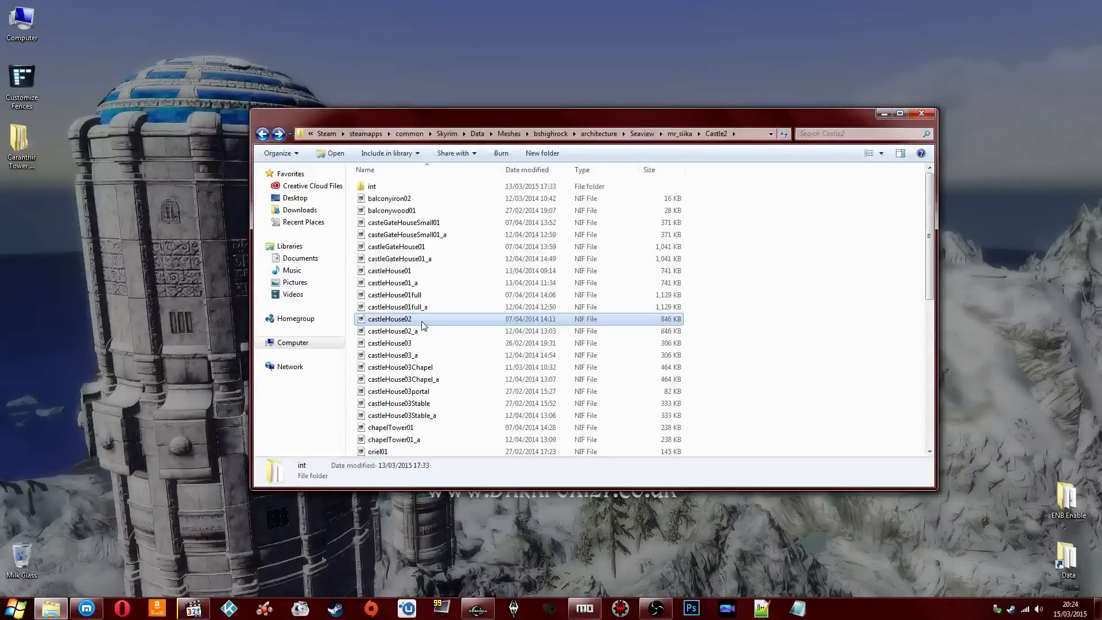
pyautogui.click(425, 379)
pyautogui.click(429, 271)
pyautogui.press('Down')
pyautogui.press('Down')
pyautogui.press('Down')
pyautogui.press('Down')
pyautogui.press('Down')
pyautogui.press('Down')
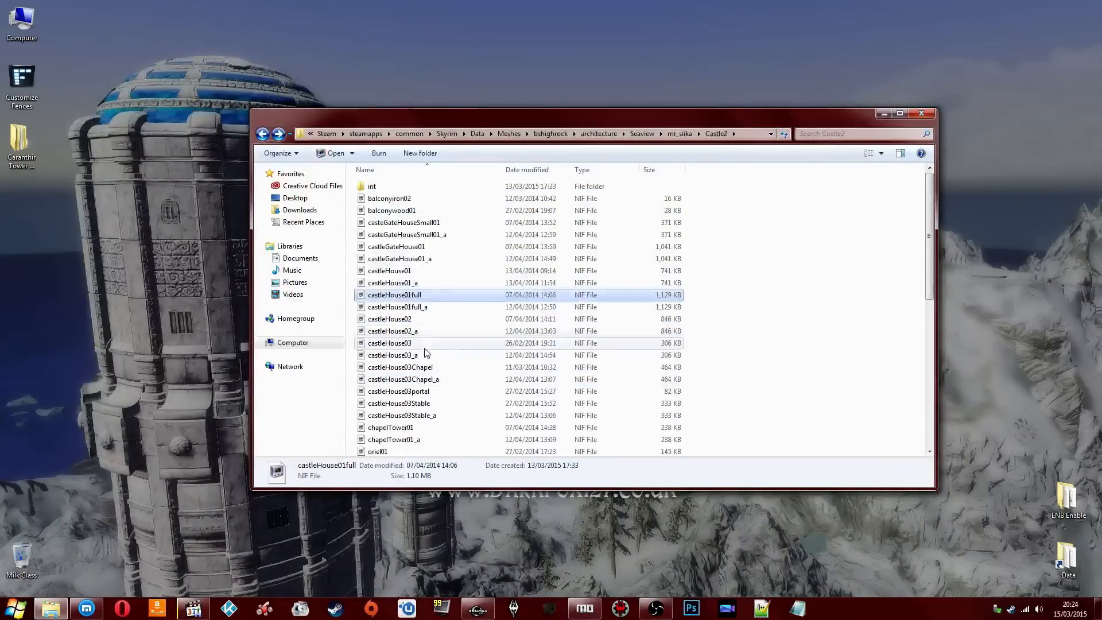
pyautogui.scroll(-1, 426, 353)
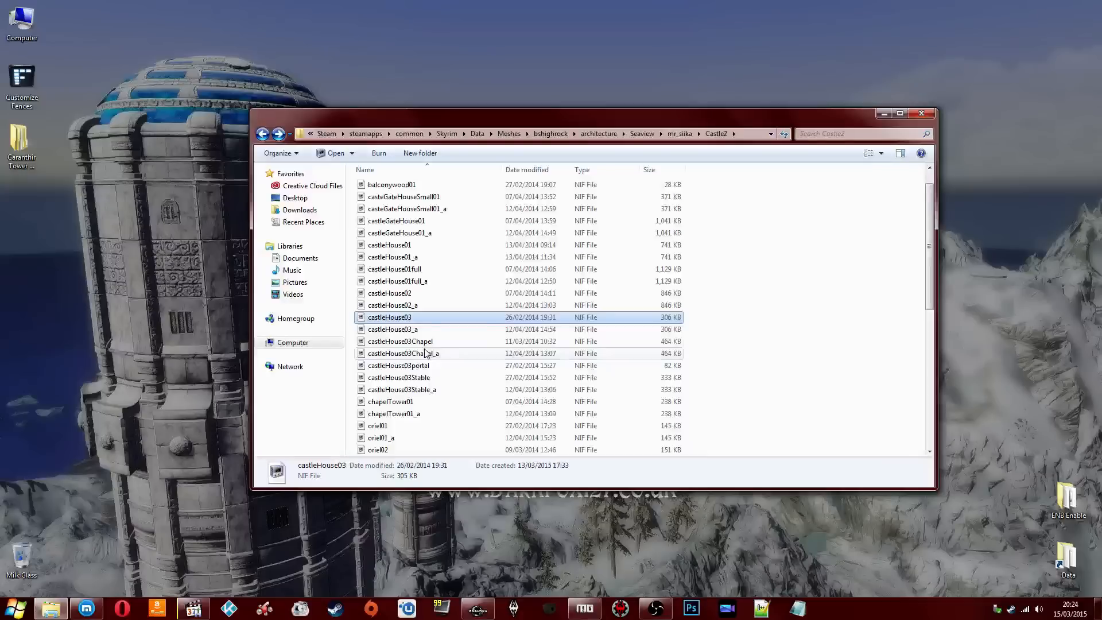
pyautogui.click(429, 277)
pyautogui.click(431, 246)
pyautogui.scroll(-1, 431, 249)
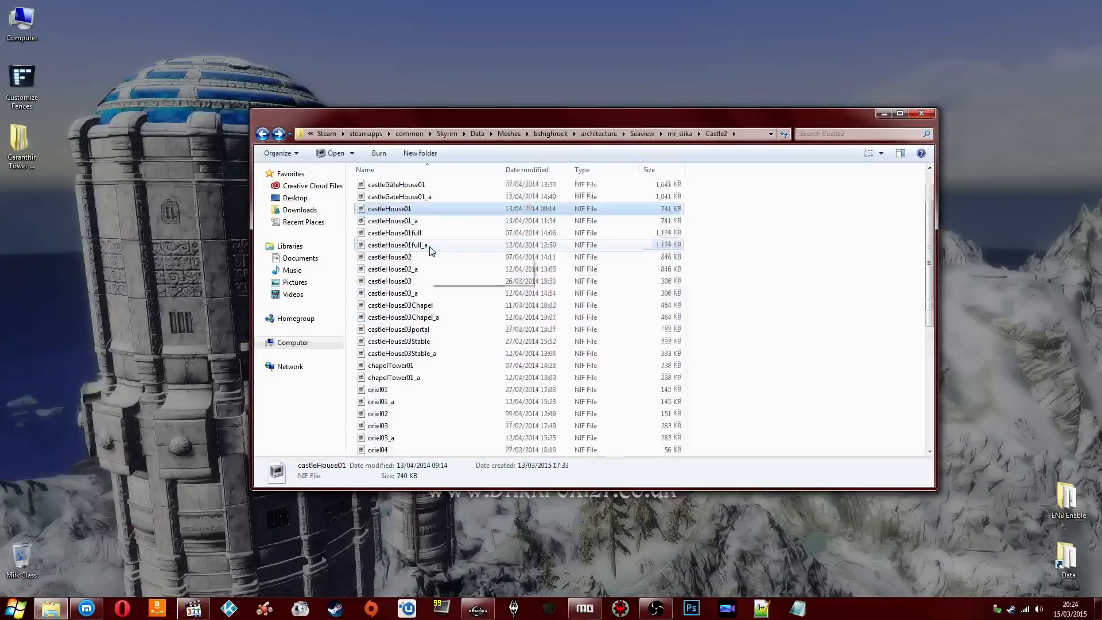
pyautogui.scroll(1, 430, 251)
# Step: Reopen the int subfolder and look through its full list of interior meshes for the bed model
pyautogui.doubleClick(427, 185)
pyautogui.click(428, 210)
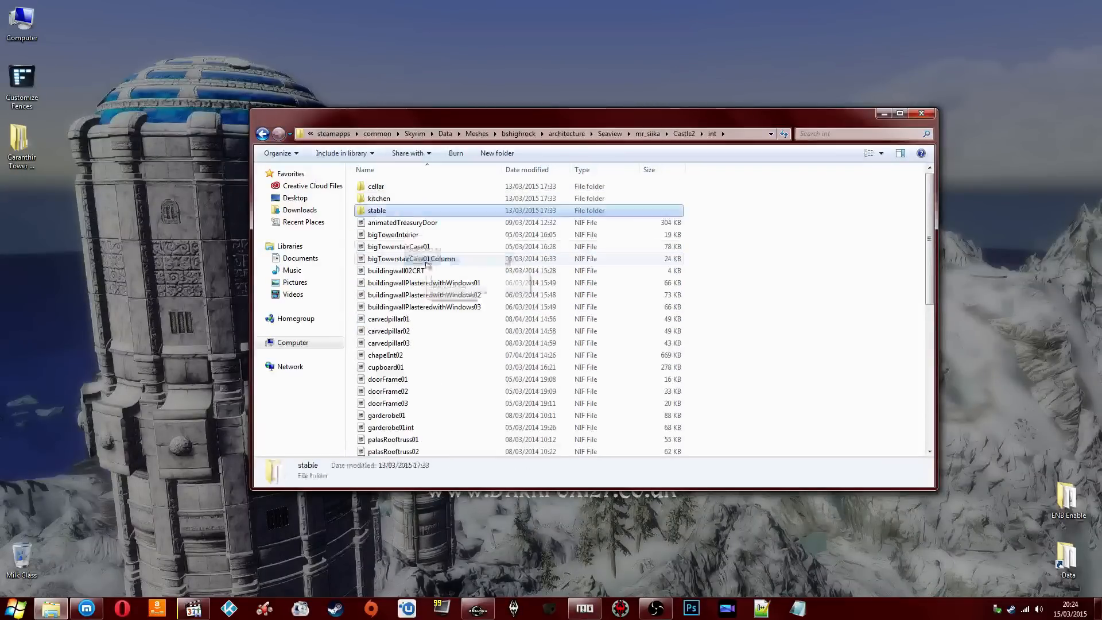
pyautogui.click(425, 261)
pyautogui.click(448, 283)
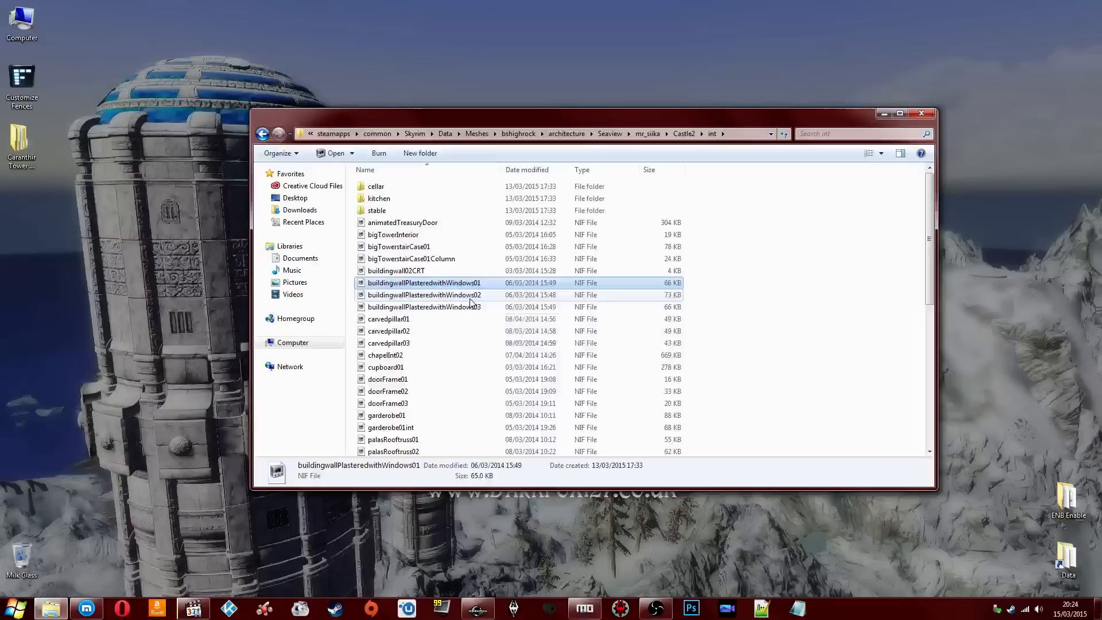
pyautogui.click(454, 320)
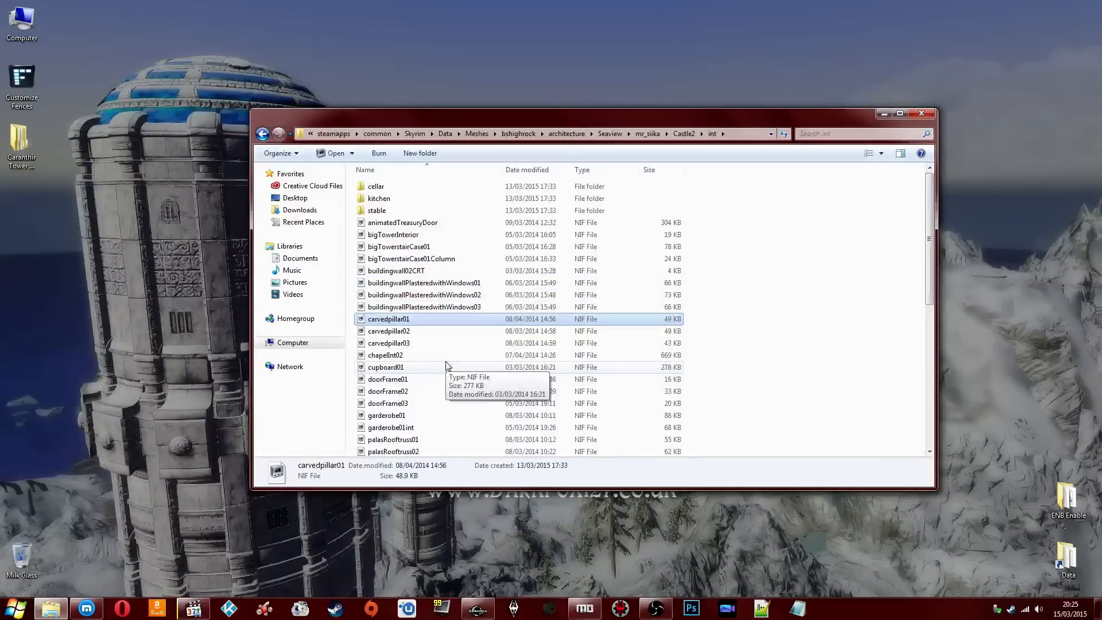
pyautogui.click(442, 380)
pyautogui.scroll(-1, 443, 381)
pyautogui.click(433, 414)
pyautogui.scroll(-1, 433, 414)
pyautogui.scroll(-4, 433, 416)
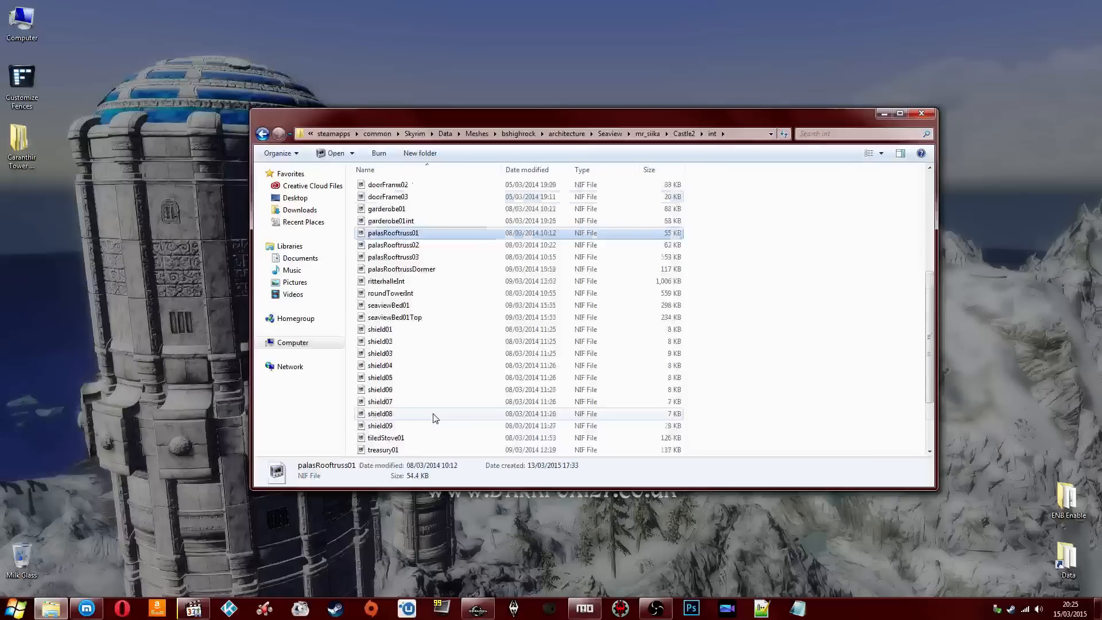
pyautogui.scroll(-1, 433, 418)
pyautogui.scroll(-2, 426, 339)
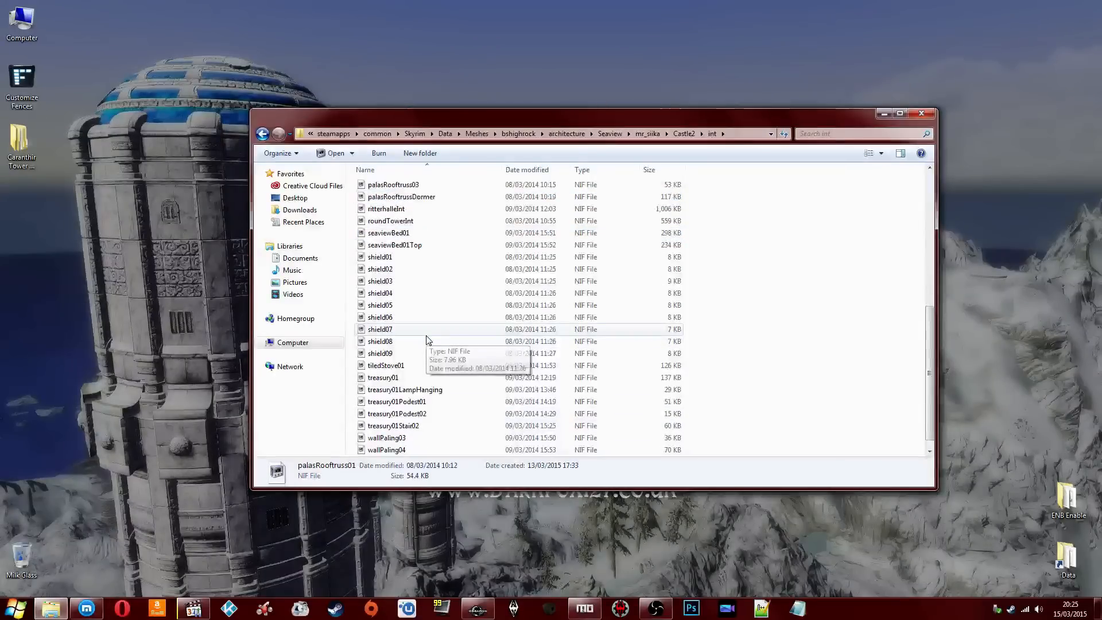
pyautogui.scroll(8, 426, 340)
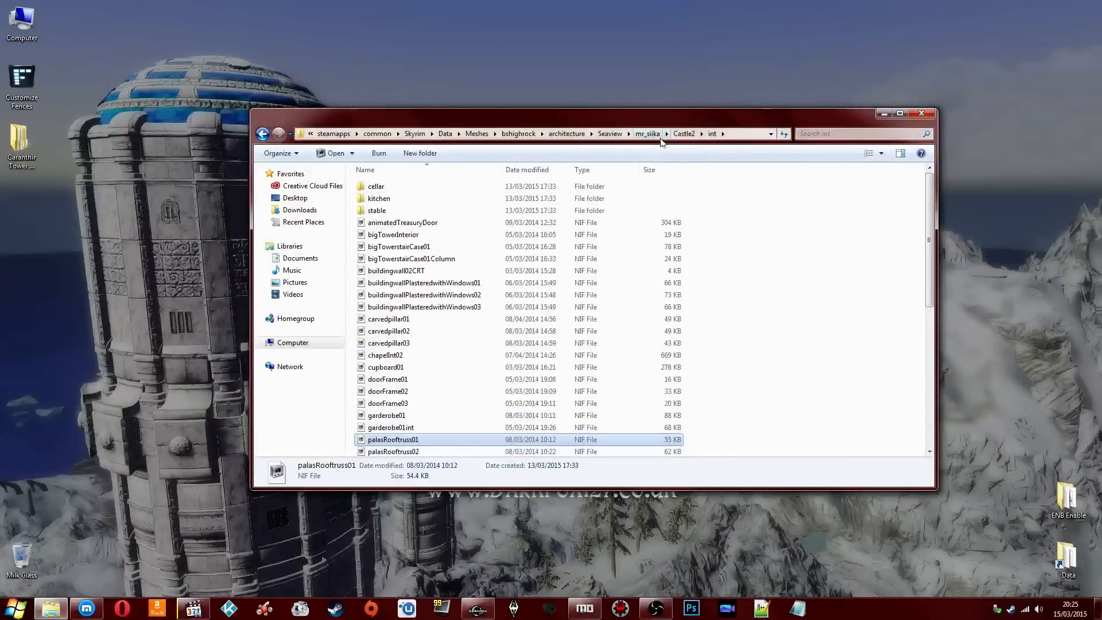
# Step: Return to Castle2 and check all its exterior meshes, including the castleHouse, chapelTower, roundTower and timberedTower files
pyautogui.click(679, 134)
pyautogui.click(432, 221)
pyautogui.click(433, 212)
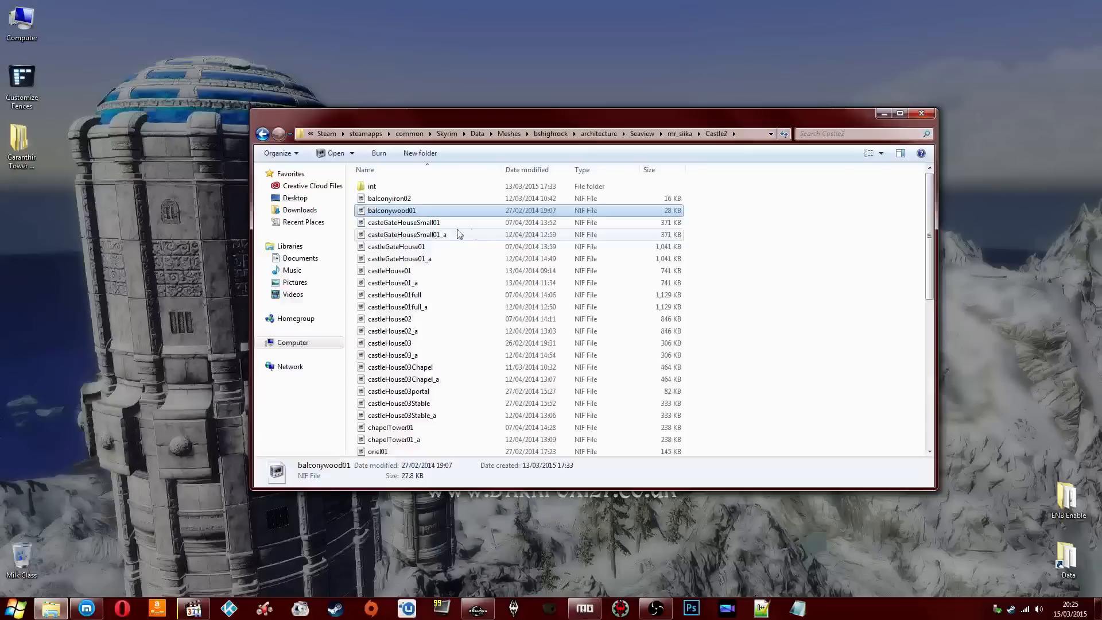
pyautogui.click(474, 225)
pyautogui.click(442, 283)
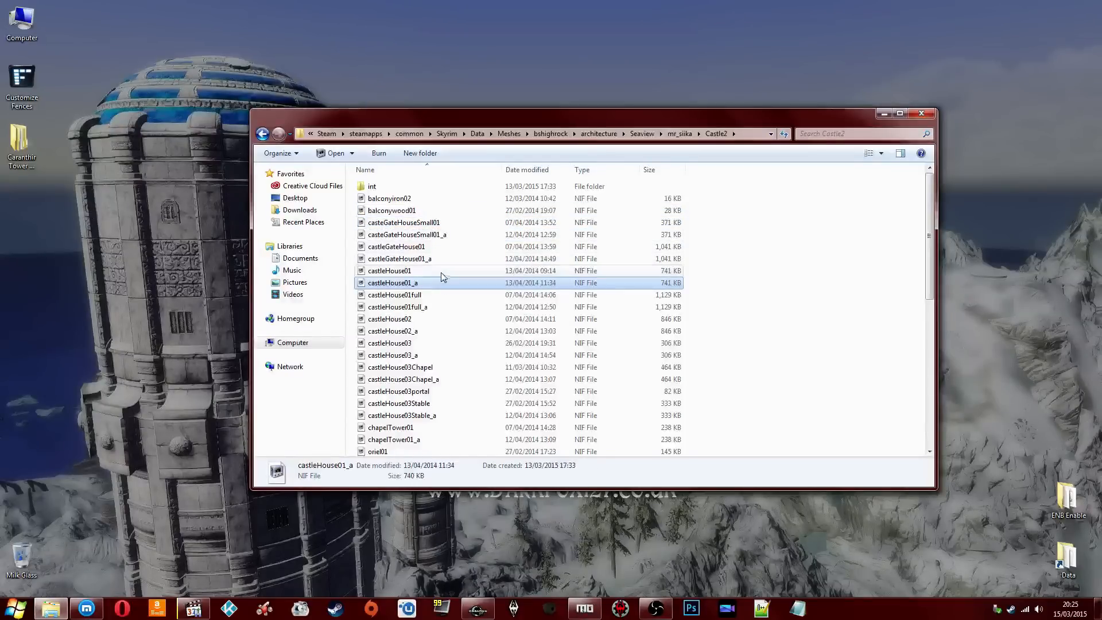
pyautogui.click(415, 392)
pyautogui.scroll(-1, 416, 405)
pyautogui.click(415, 410)
pyautogui.scroll(-2, 415, 409)
pyautogui.scroll(-3, 417, 409)
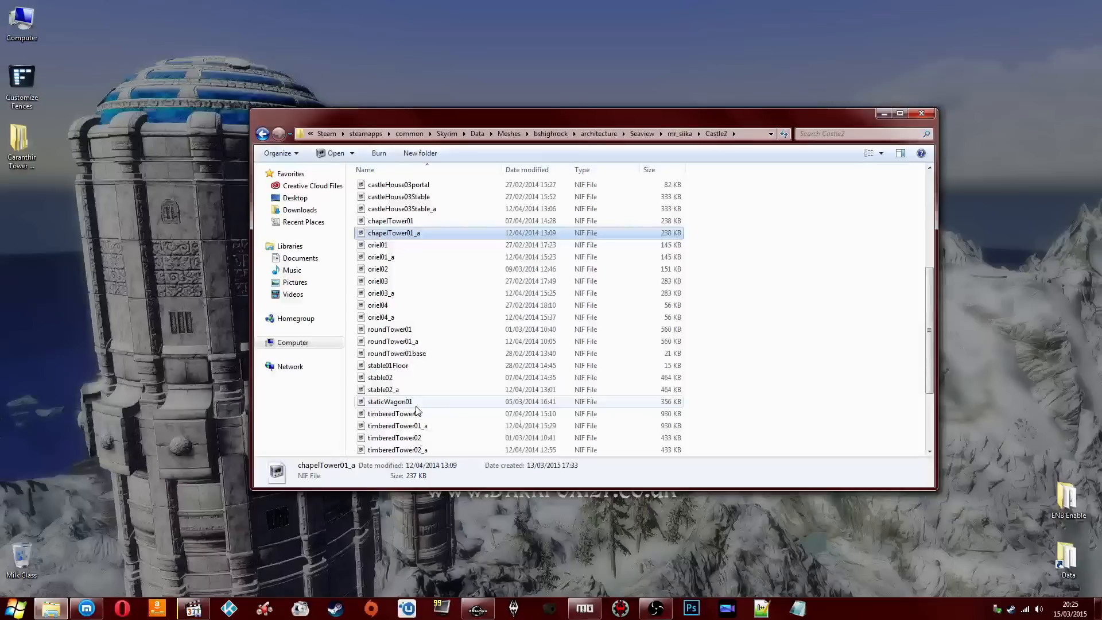
pyautogui.click(414, 341)
pyautogui.scroll(-1, 413, 379)
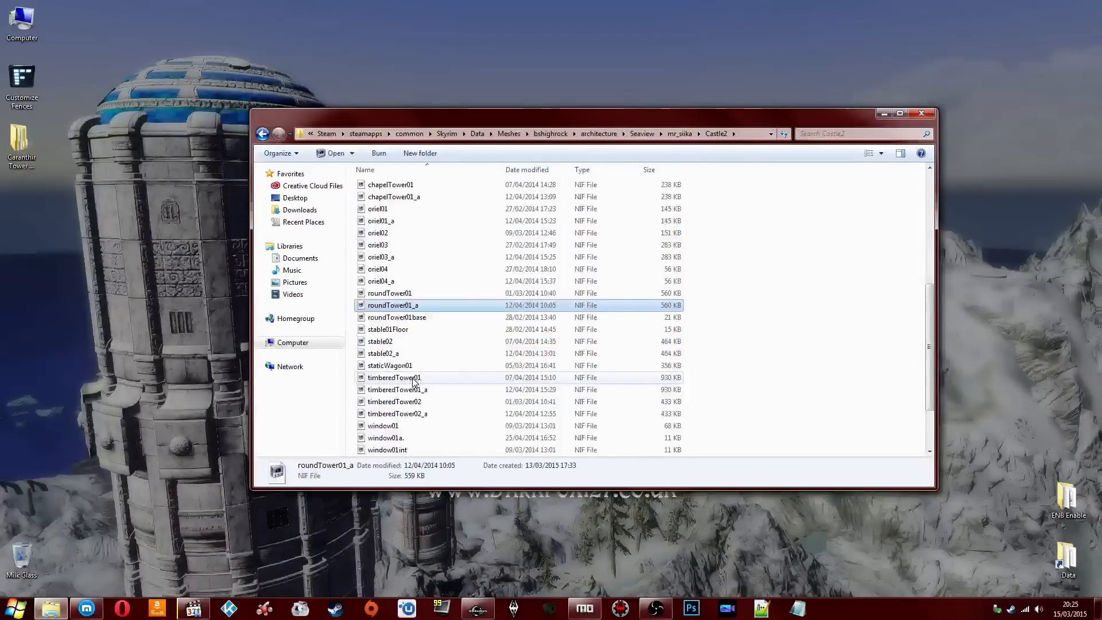
pyautogui.scroll(-2, 413, 382)
pyautogui.scroll(8, 536, 305)
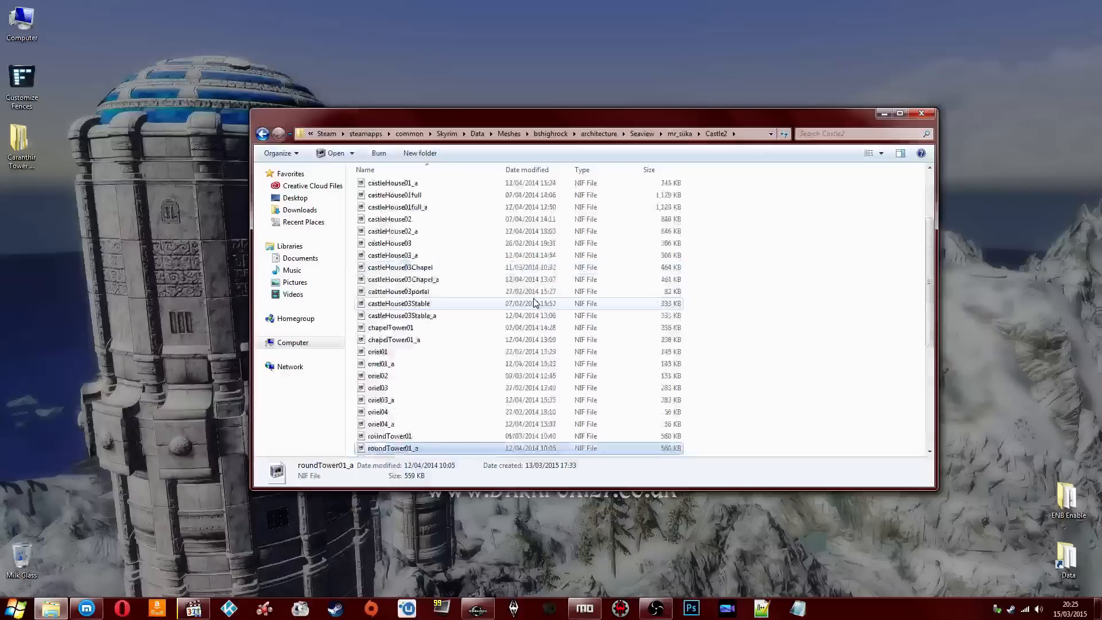
# Step: Search the Castle2 folder for "bed" and return to its full file listing
pyautogui.click(842, 133)
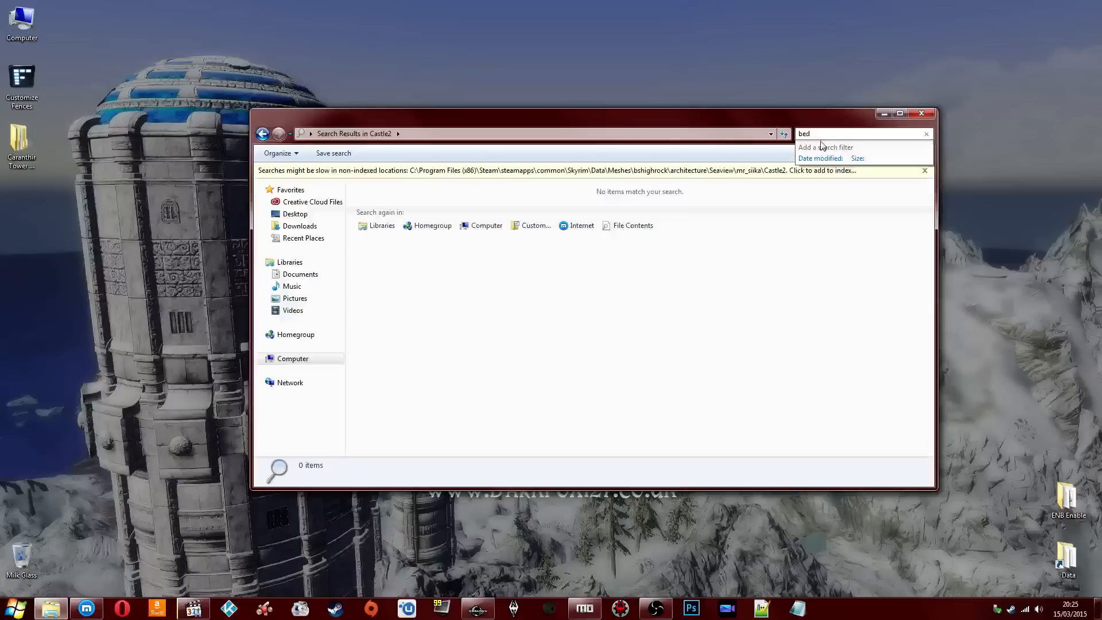
pyautogui.click(262, 133)
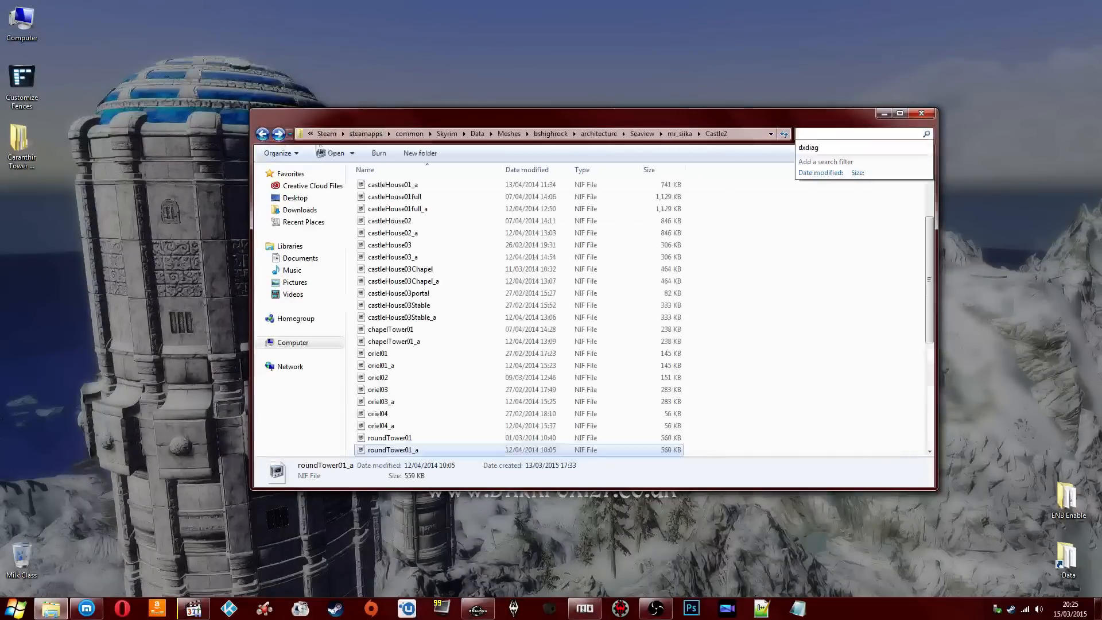
pyautogui.scroll(5, 493, 391)
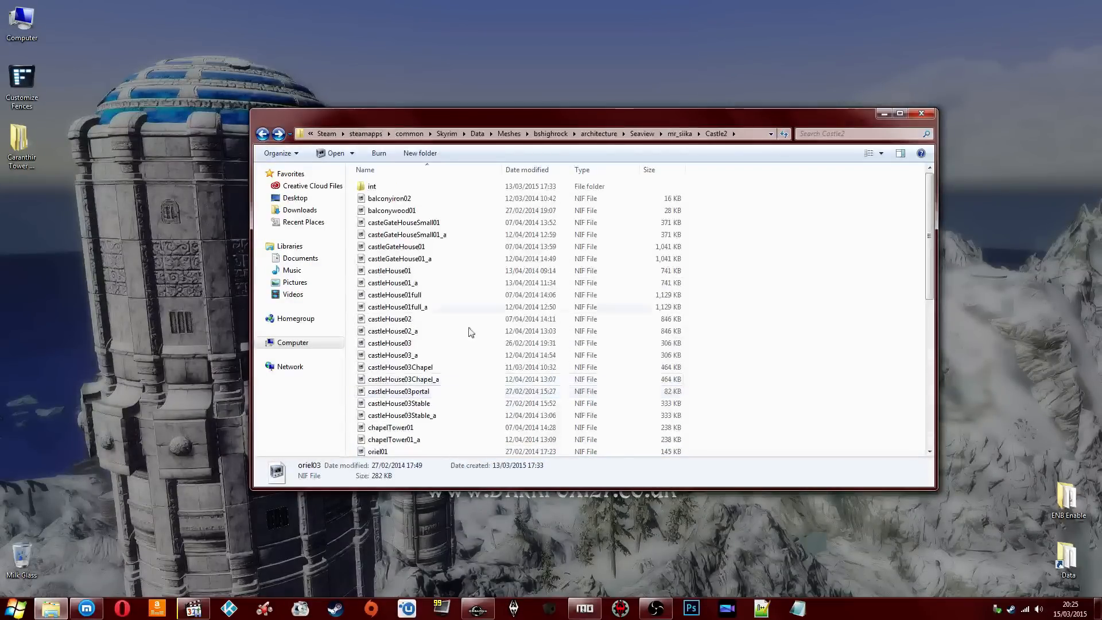
# Step: Open the int subfolder, search it for "bed" and clear the search
pyautogui.doubleClick(391, 184)
pyautogui.click(833, 134)
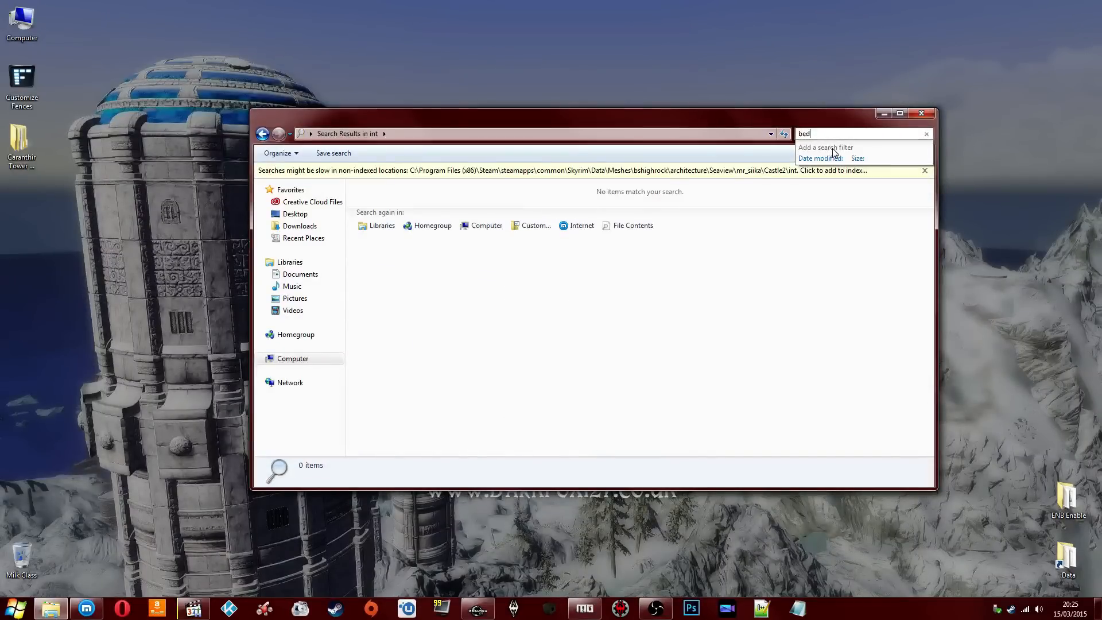
pyautogui.press('BackSpace')
pyautogui.press('BackSpace')
# Step: Open the int folder's garderobe01 mesh in NifSkope, view the model from another angle and close it
pyautogui.click(464, 272)
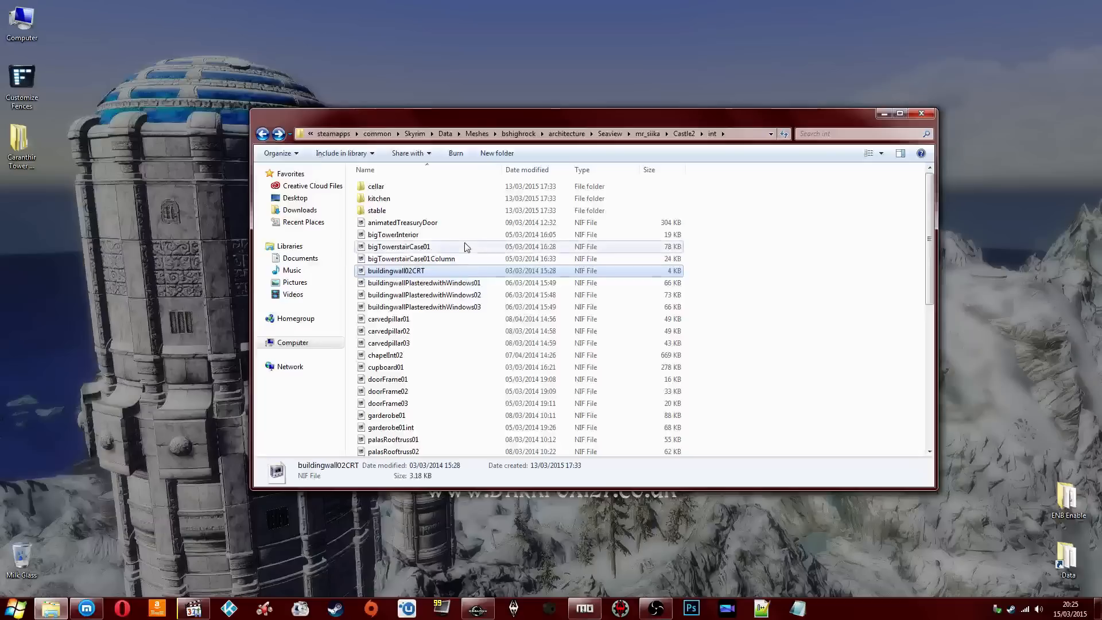
pyautogui.click(465, 247)
pyautogui.click(456, 286)
pyautogui.click(436, 259)
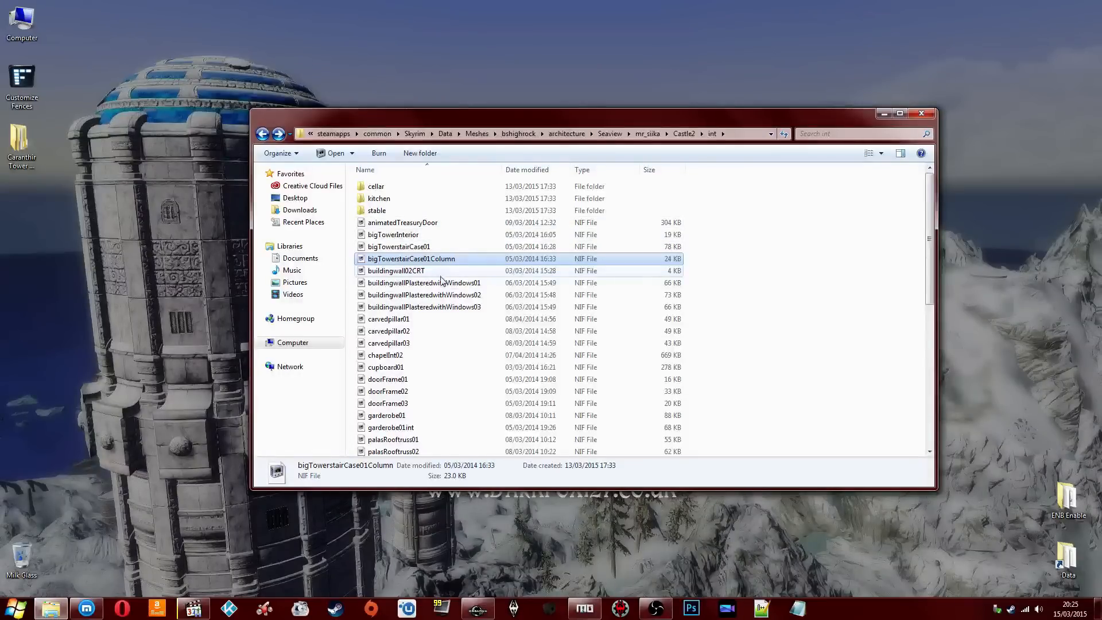
pyautogui.click(411, 344)
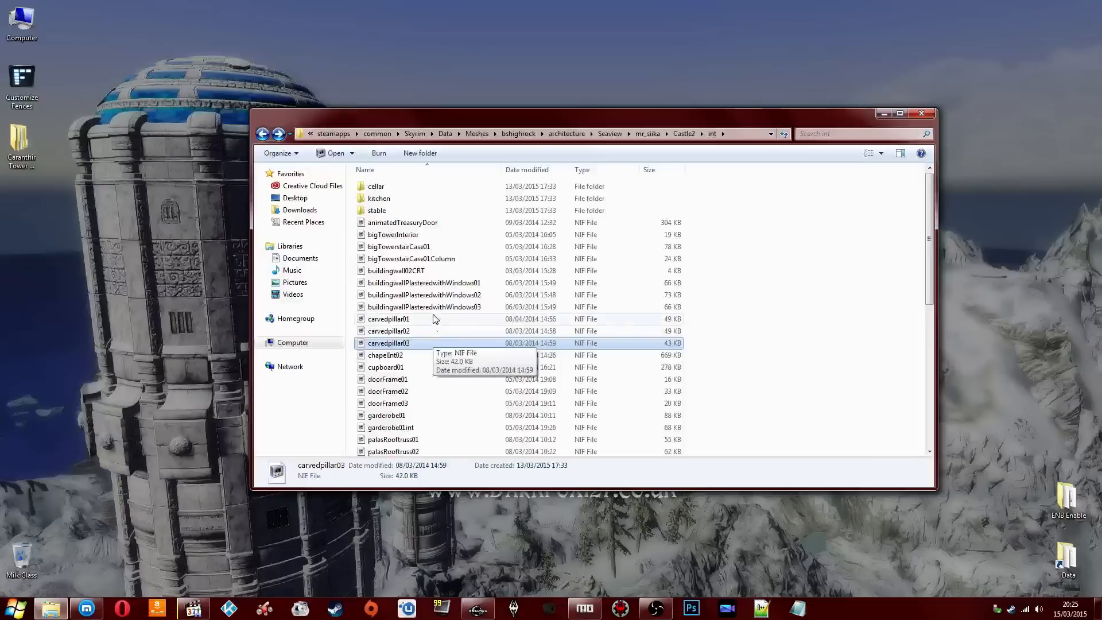
pyautogui.click(404, 379)
pyautogui.click(410, 418)
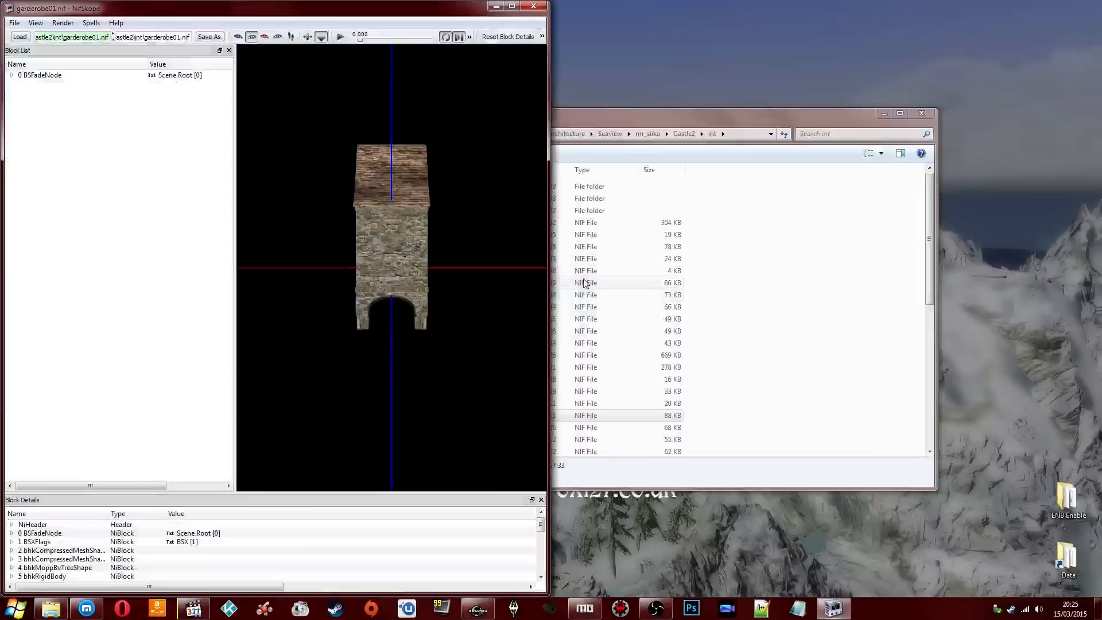
pyautogui.moveTo(370, 236); pyautogui.dragTo(485, 212)
pyautogui.click(531, 9)
# Step: Look through all the interior meshes in the int folder, from animatedTreasuryDoor to woodenceilingcarved01, for the bed
pyautogui.click(505, 371)
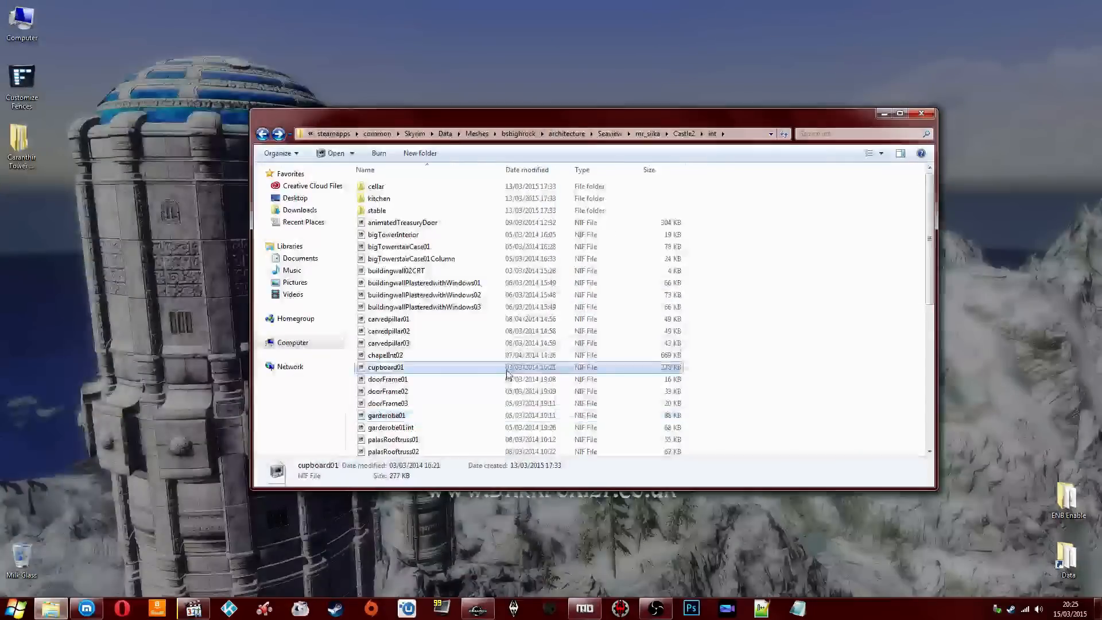
pyautogui.scroll(-2, 506, 373)
pyautogui.click(447, 382)
pyautogui.scroll(-1, 448, 383)
pyautogui.scroll(-2, 449, 387)
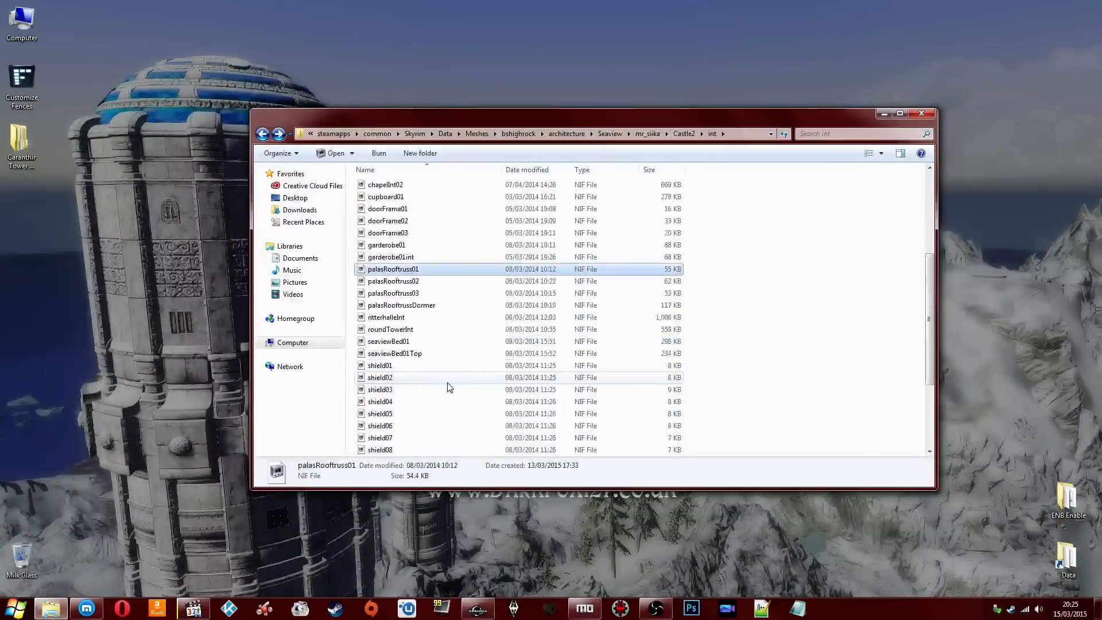
pyautogui.scroll(-3, 449, 387)
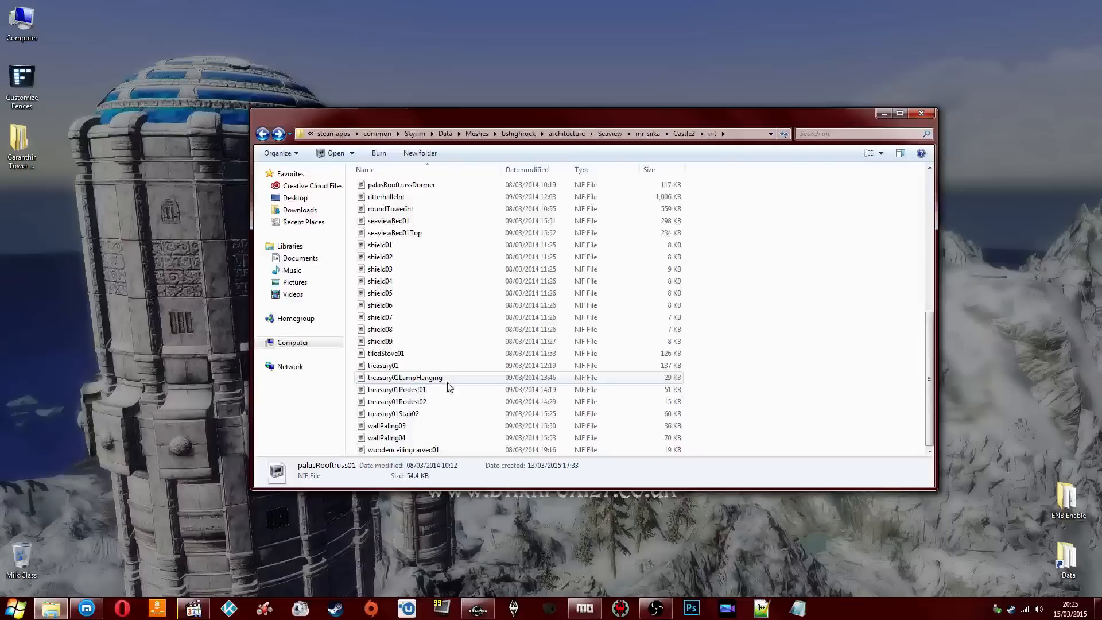
pyautogui.scroll(8, 450, 387)
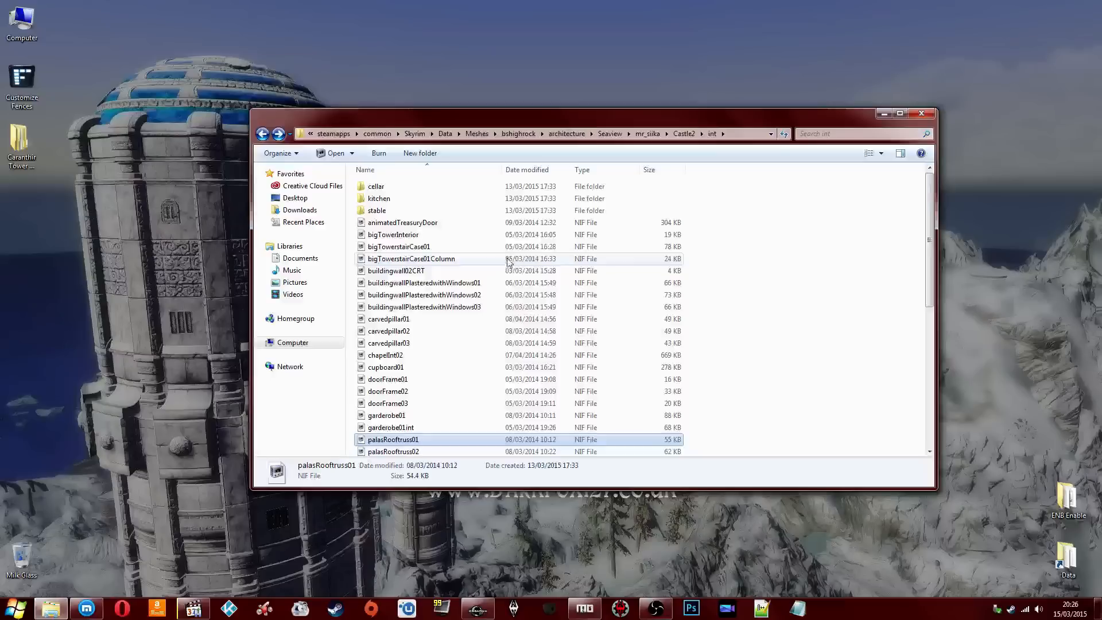
pyautogui.click(416, 355)
pyautogui.click(425, 307)
pyautogui.click(423, 283)
pyautogui.click(417, 258)
pyautogui.click(415, 247)
pyautogui.click(413, 235)
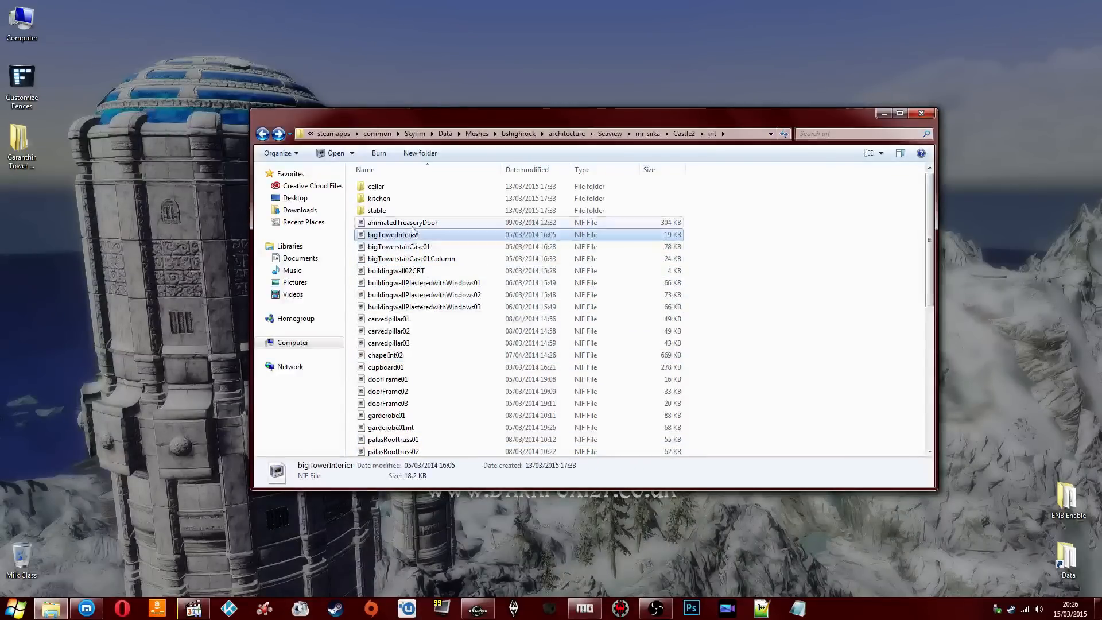
pyautogui.click(411, 224)
# Step: Go back to the Castle2 folder, open the roundTower01 mesh in NifSkope, view it from another angle and close it
pyautogui.hotkey('alt', 'Up')
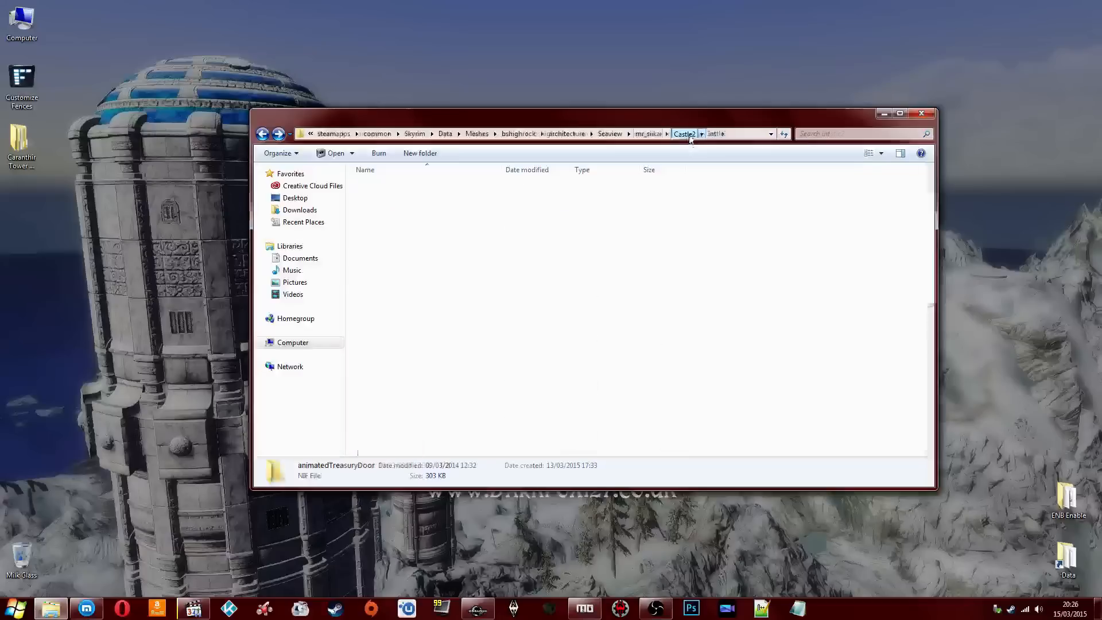
pyautogui.click(464, 235)
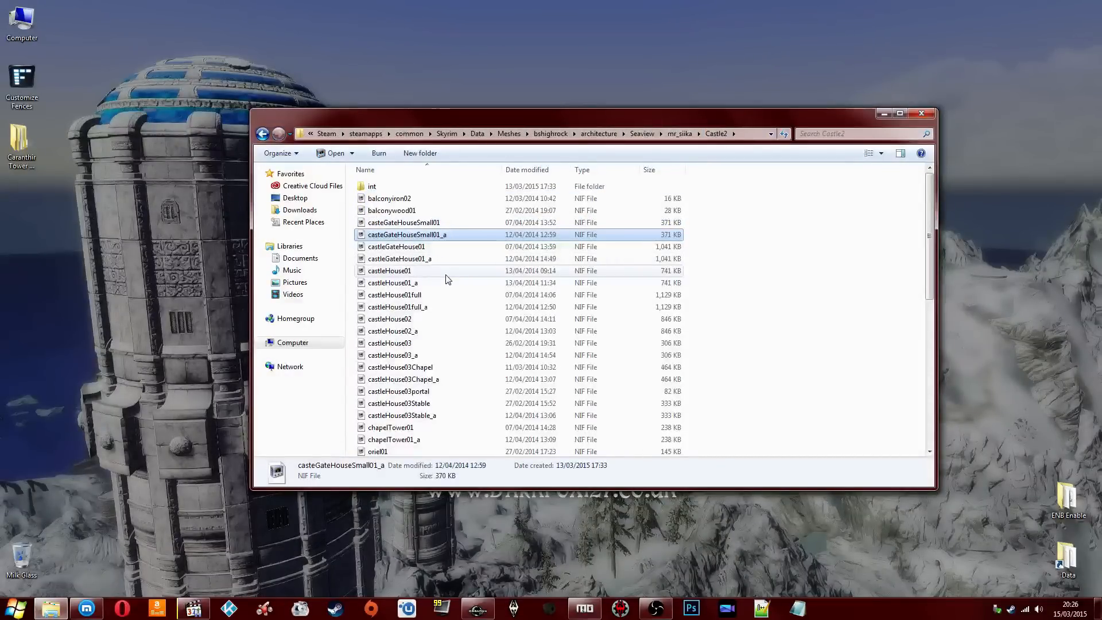
pyautogui.click(427, 406)
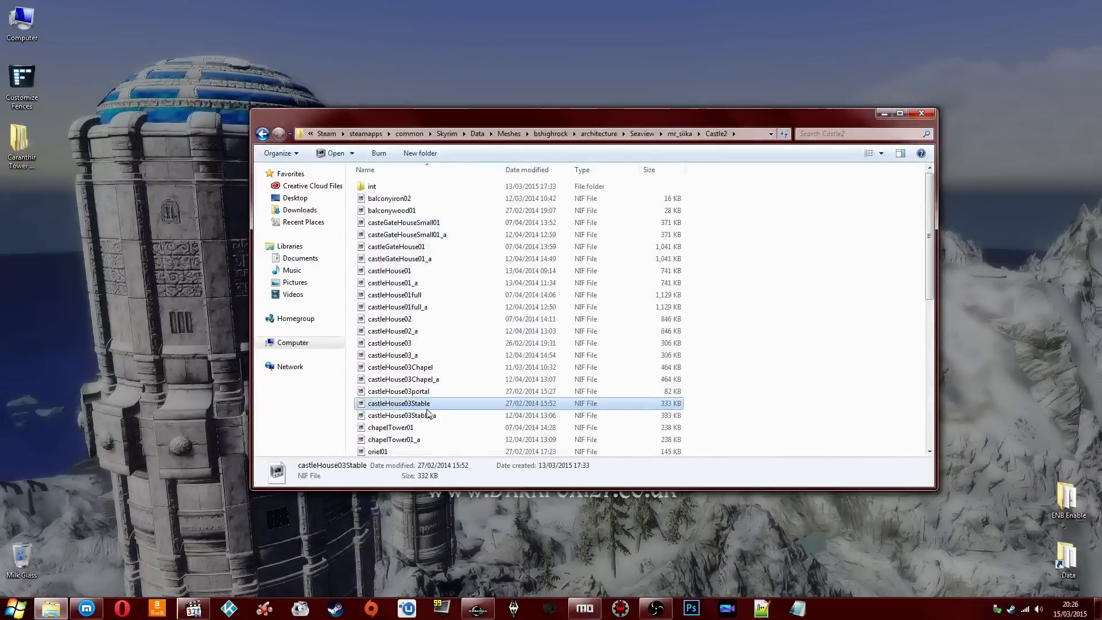
pyautogui.scroll(-5, 425, 304)
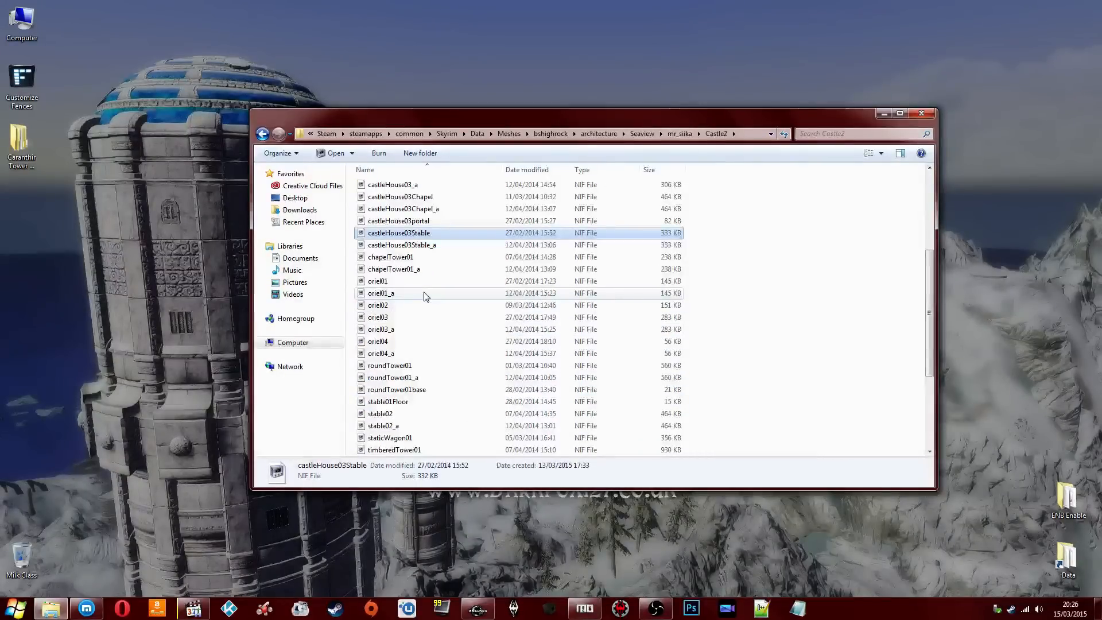
pyautogui.click(415, 365)
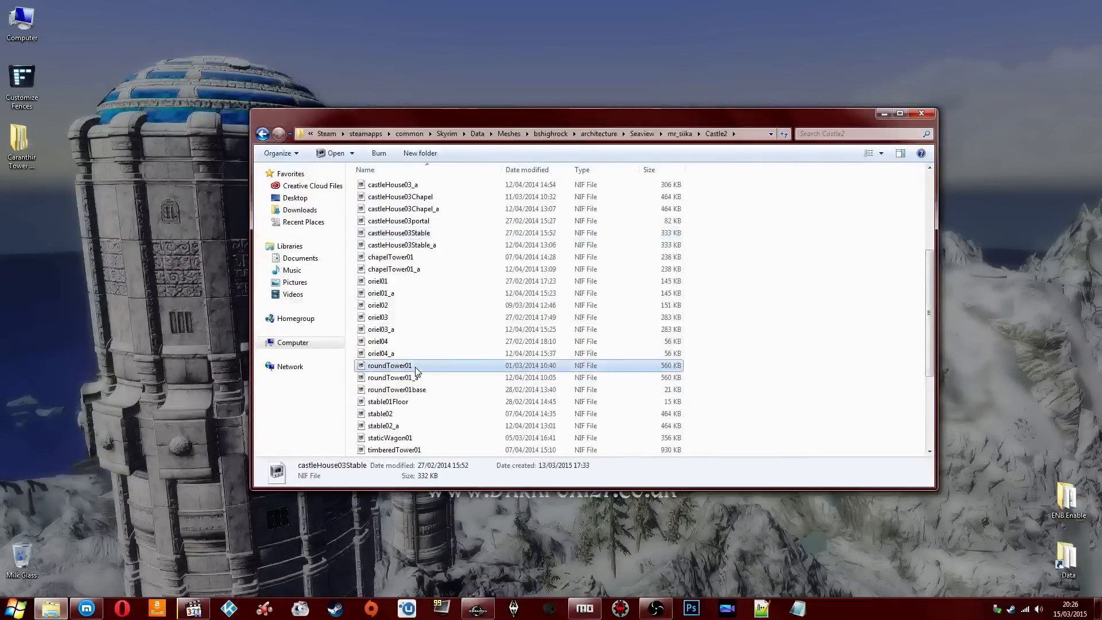
pyautogui.scroll(-1, 415, 367)
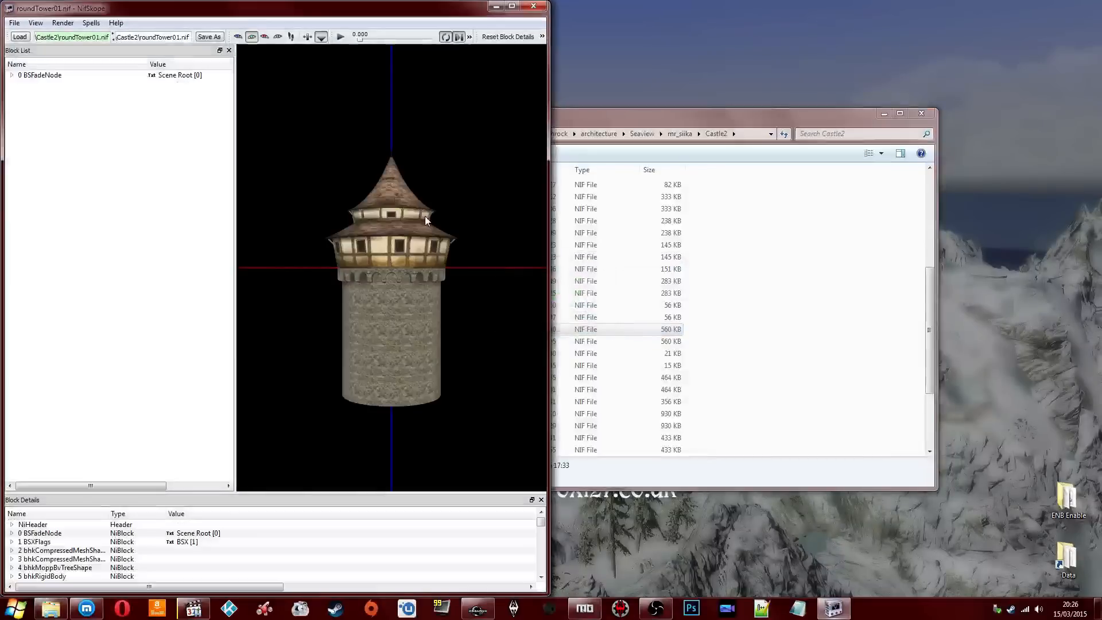
pyautogui.moveTo(424, 215); pyautogui.dragTo(454, 276)
pyautogui.click(540, 5)
pyautogui.moveTo(577, 340); pyautogui.dragTo(577, 338)
# Step: Check the rest of the Castle2 mesh files for a bed, through the window and woodwindowsill files
pyautogui.scroll(-3, 577, 338)
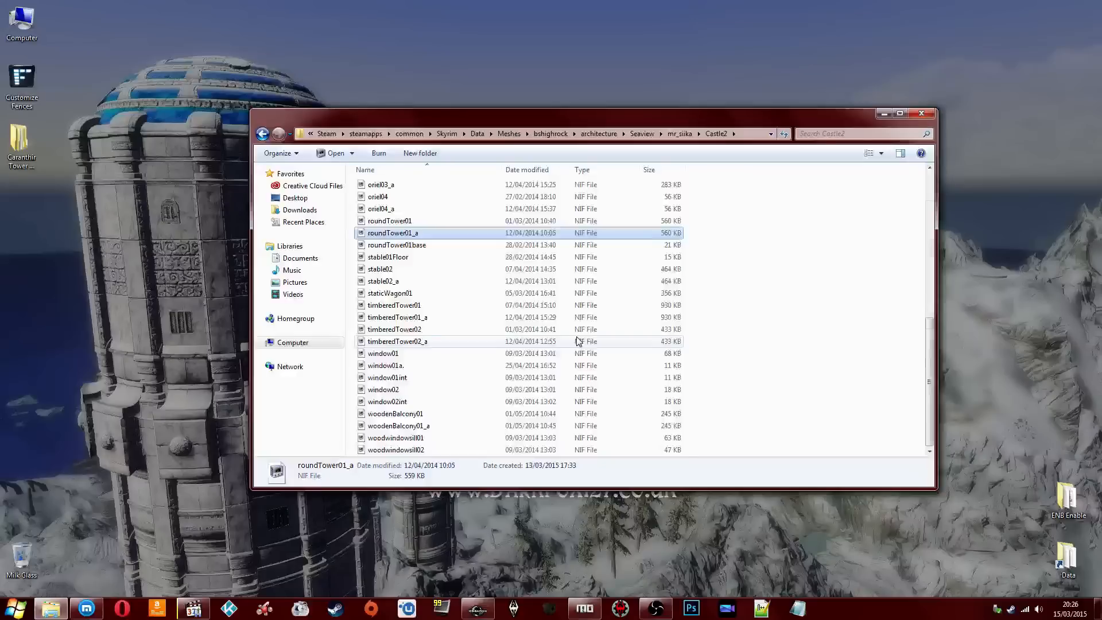
pyautogui.scroll(9, 576, 337)
pyautogui.click(717, 137)
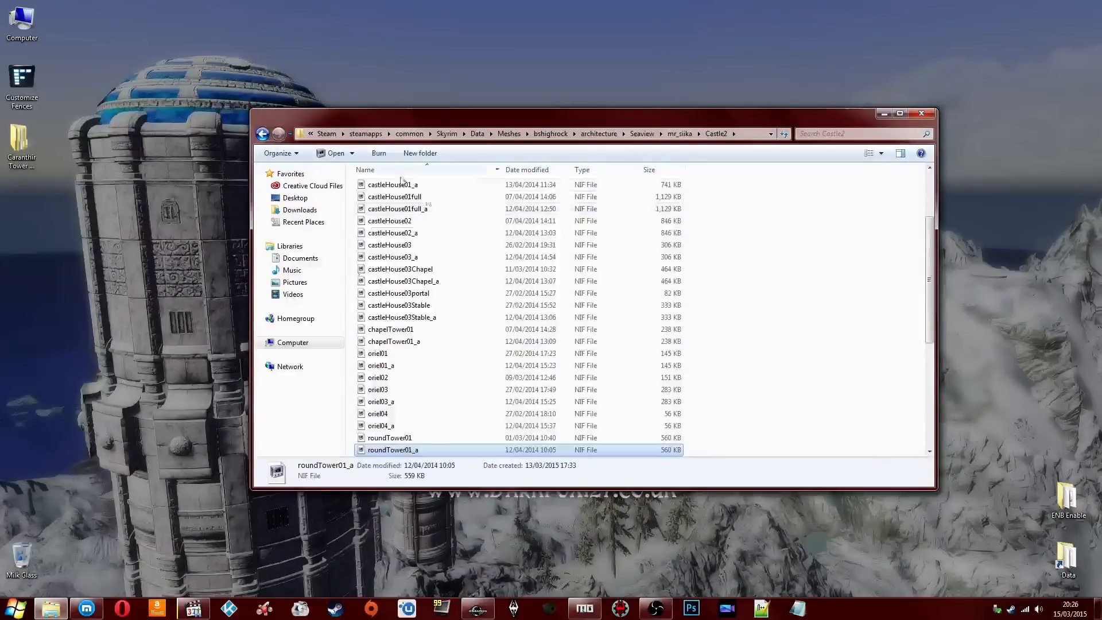
pyautogui.scroll(3, 573, 246)
pyautogui.click(523, 211)
pyautogui.press('Down')
pyautogui.press('Down')
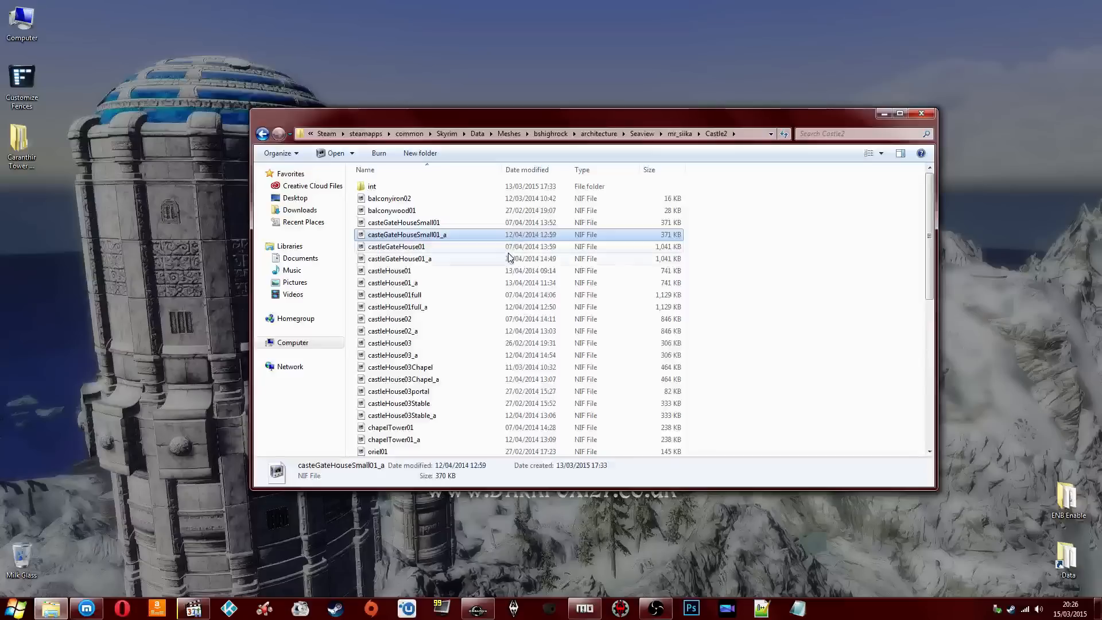
pyautogui.click(490, 355)
pyautogui.scroll(-1, 475, 376)
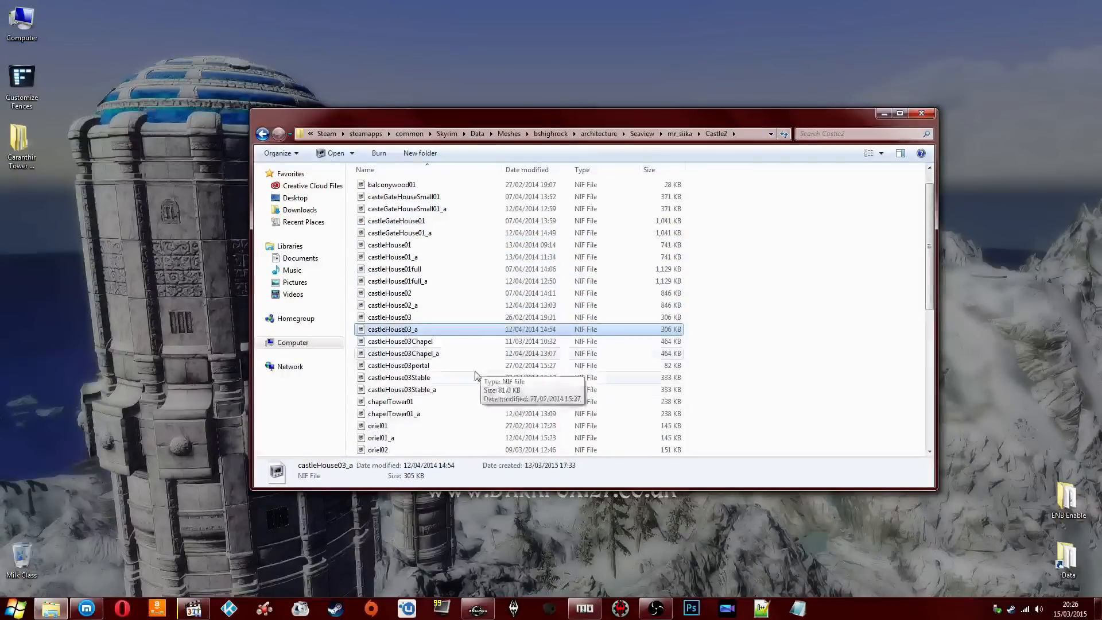
pyautogui.scroll(1, 475, 376)
# Step: Reopen the int subfolder and look through its mesh files for the seaviewBed meshes
pyautogui.doubleClick(376, 184)
pyautogui.click(403, 239)
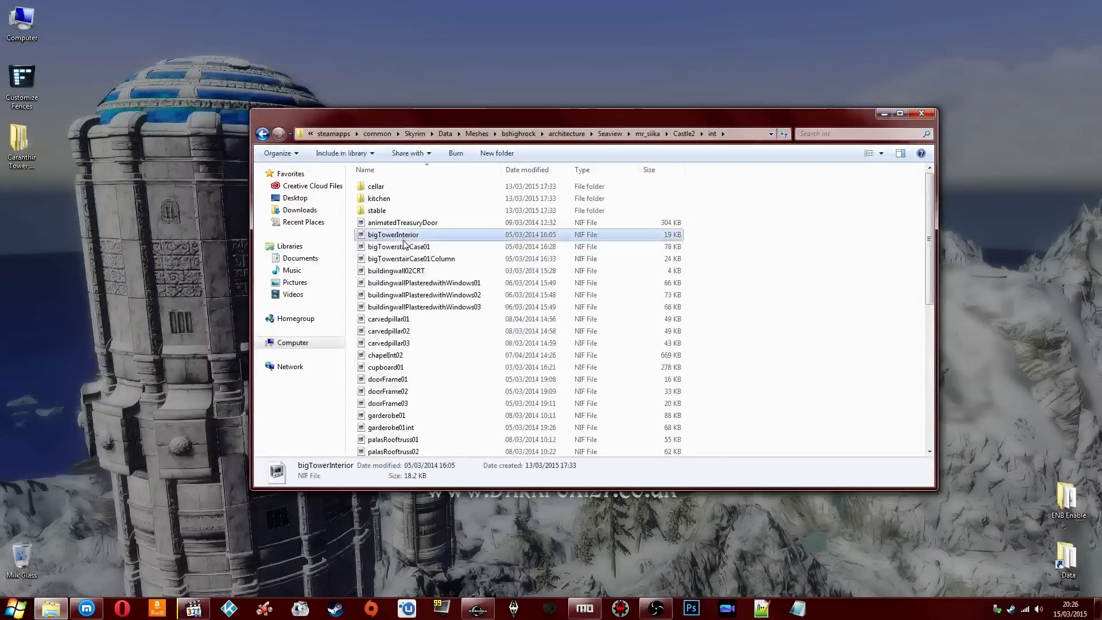
pyautogui.click(439, 285)
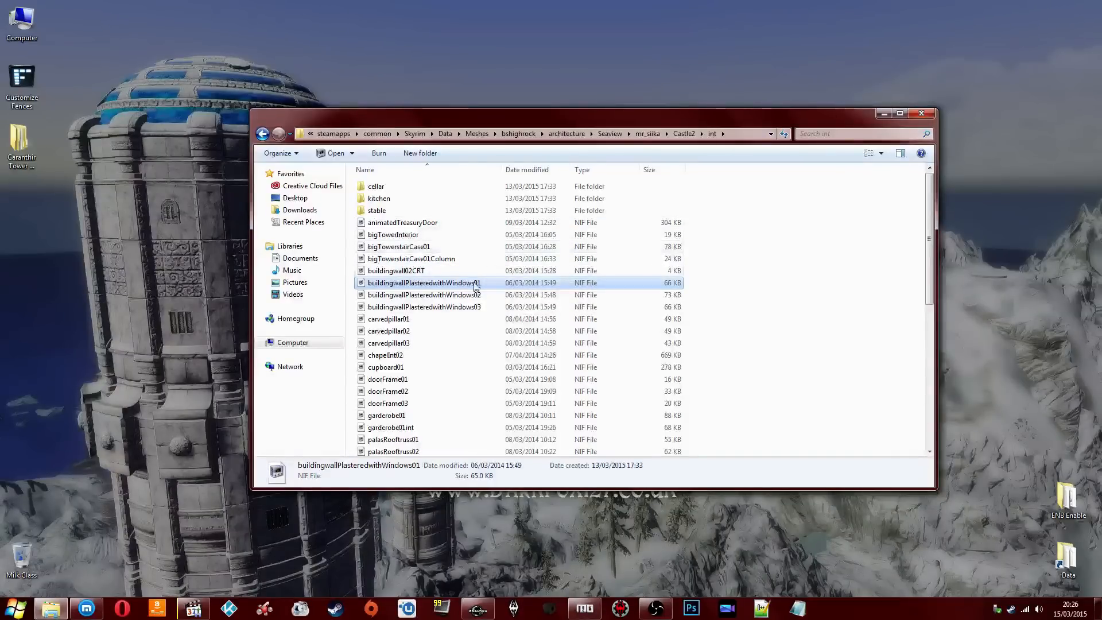
pyautogui.click(466, 319)
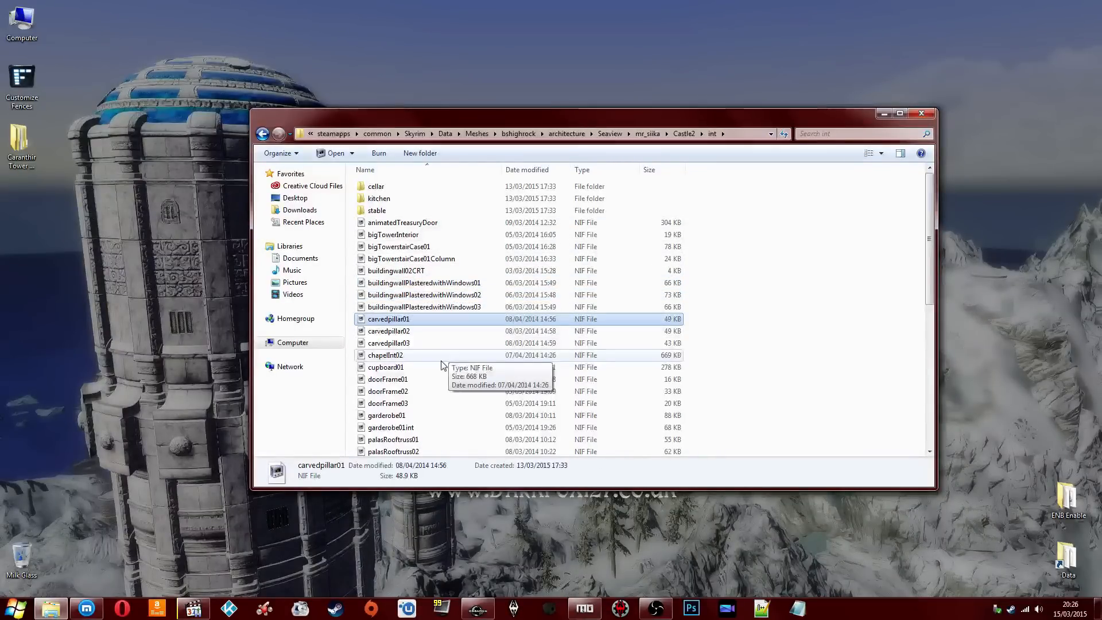
pyautogui.click(441, 355)
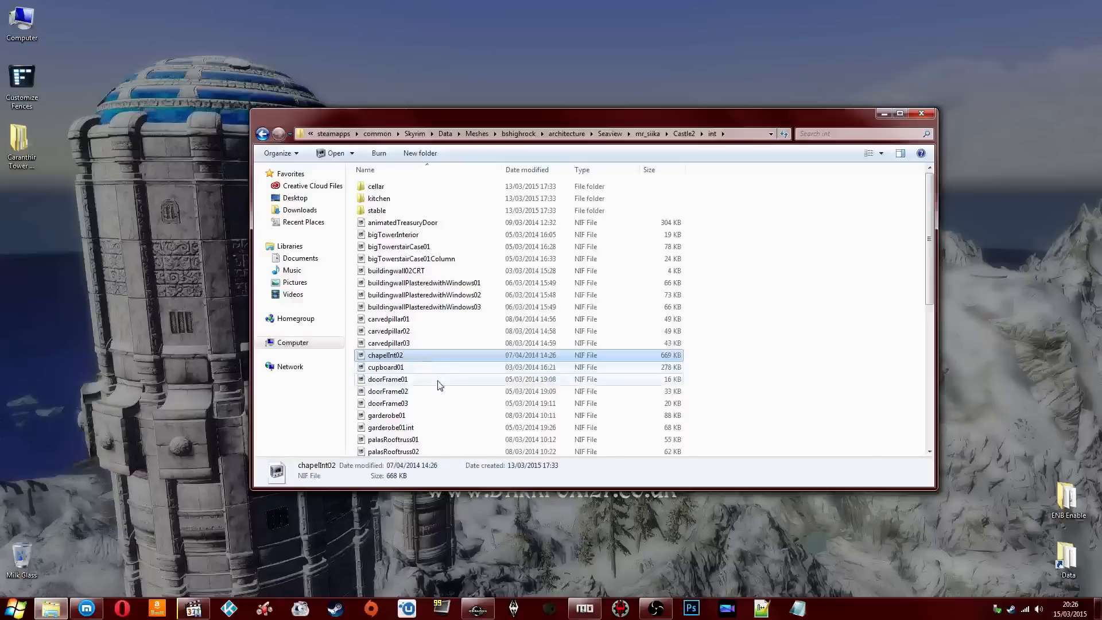
pyautogui.click(439, 380)
pyautogui.click(436, 428)
pyautogui.click(433, 440)
pyautogui.scroll(-1, 434, 445)
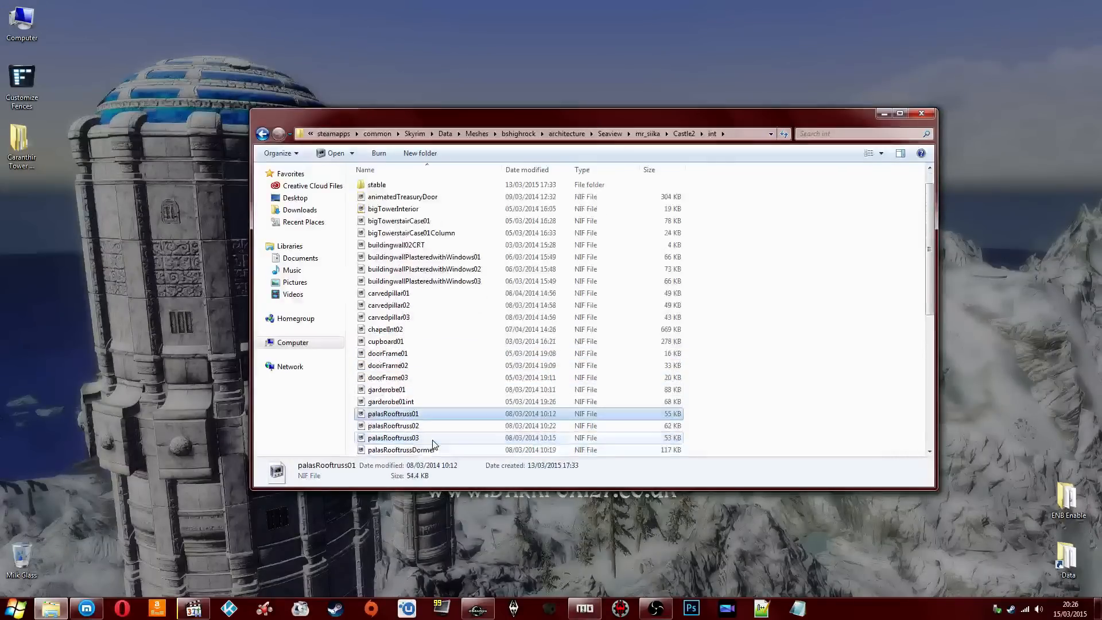
pyautogui.scroll(-2, 434, 440)
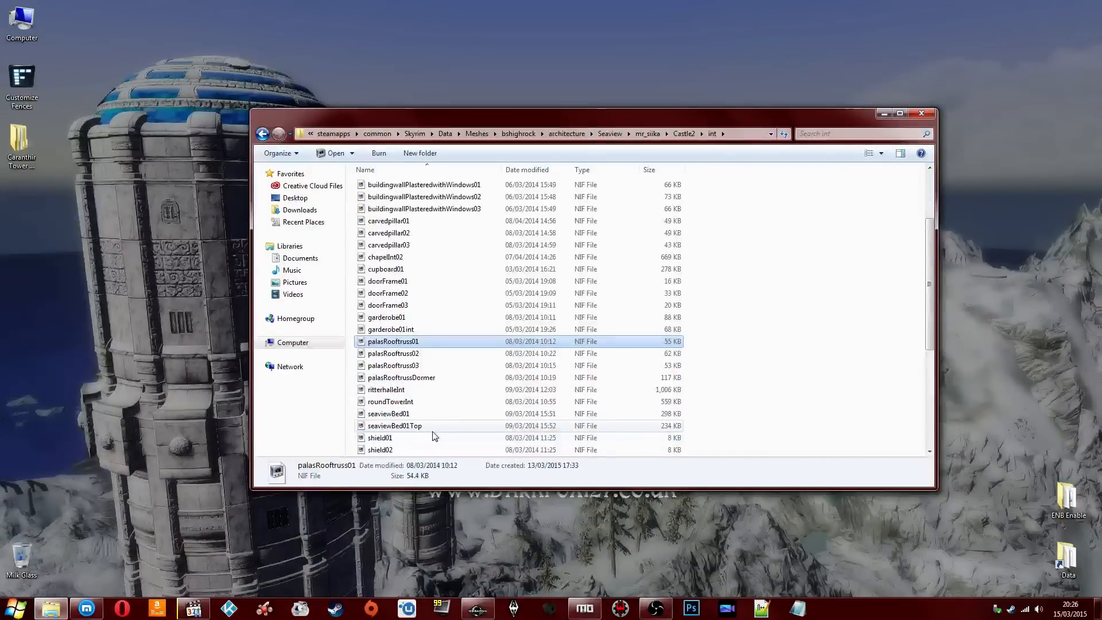
# Step: Open the seaviewBed01 mesh in NifSkope and examine the bed from several angles
pyautogui.doubleClick(434, 415)
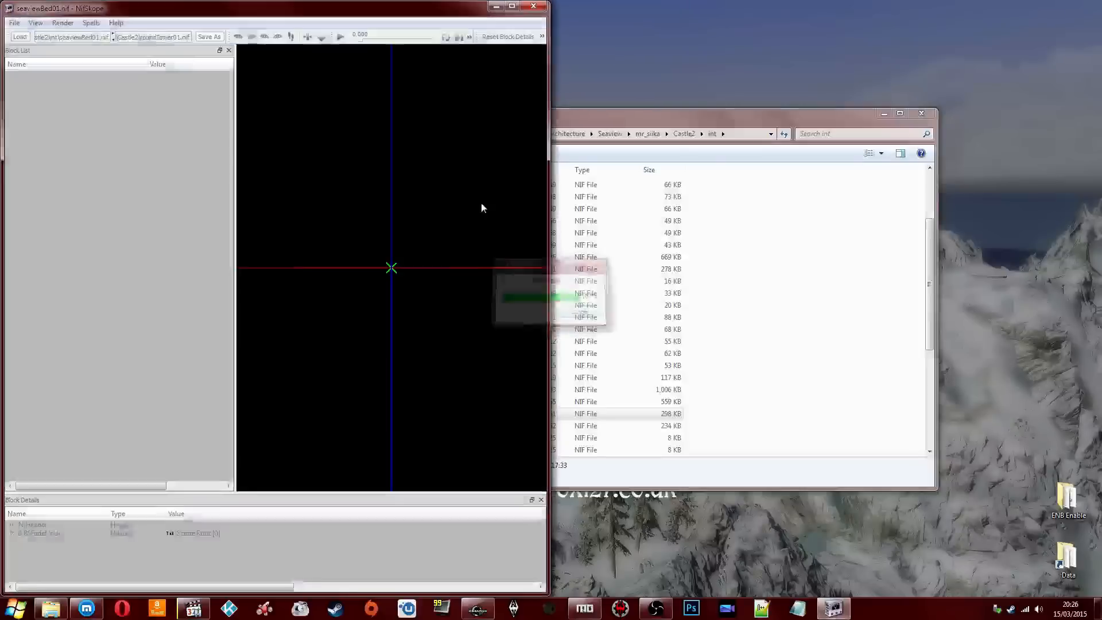
pyautogui.moveTo(457, 177); pyautogui.dragTo(434, 111)
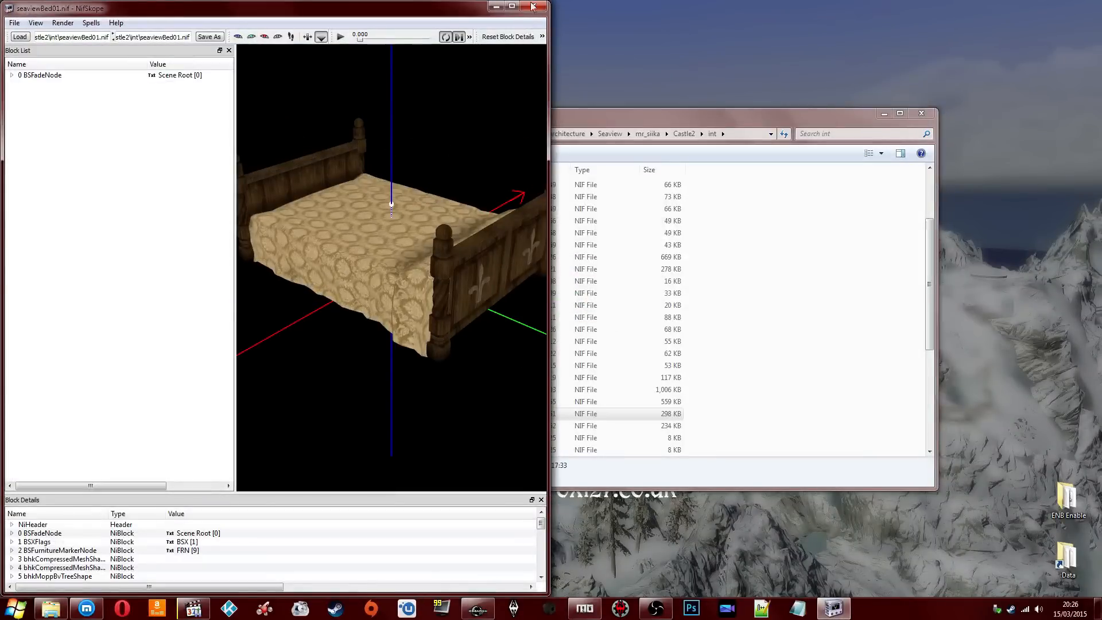
pyautogui.moveTo(401, 221); pyautogui.dragTo(473, 198)
pyautogui.scroll(-3, 472, 198)
pyautogui.moveTo(370, 218); pyautogui.dragTo(495, 247)
# Step: Try removing the branch of the footboard's fleur-de-lis ornaments, NiTriShape Plane.002, from the bed
pyautogui.click(433, 281)
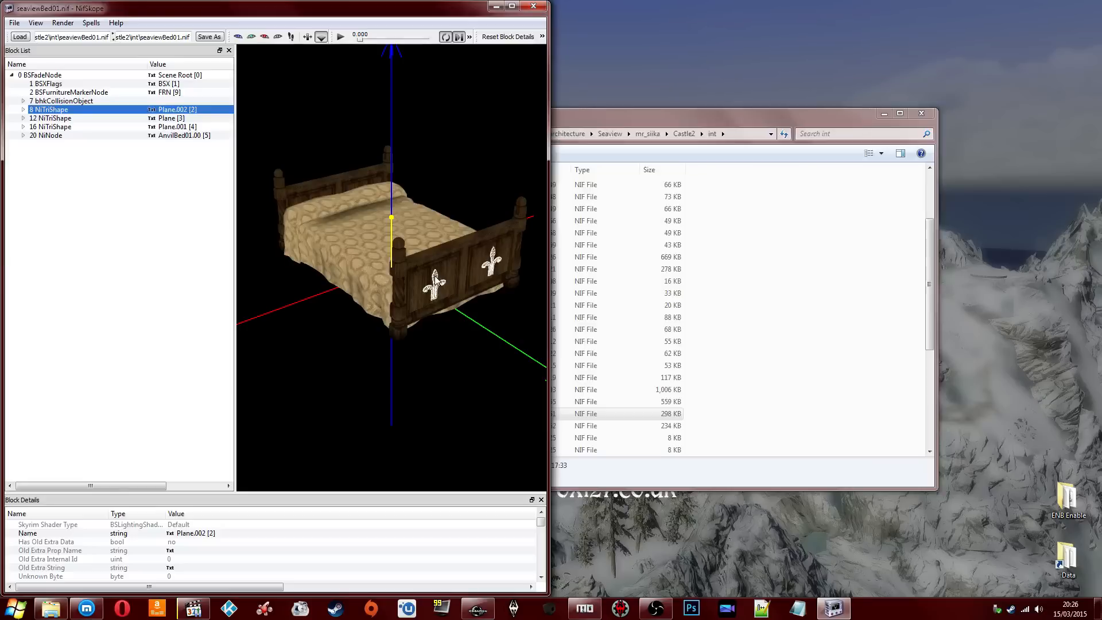
pyautogui.rightClick(435, 276)
pyautogui.moveTo(475, 359)
pyautogui.click(547, 411)
pyautogui.moveTo(394, 350); pyautogui.dragTo(293, 219)
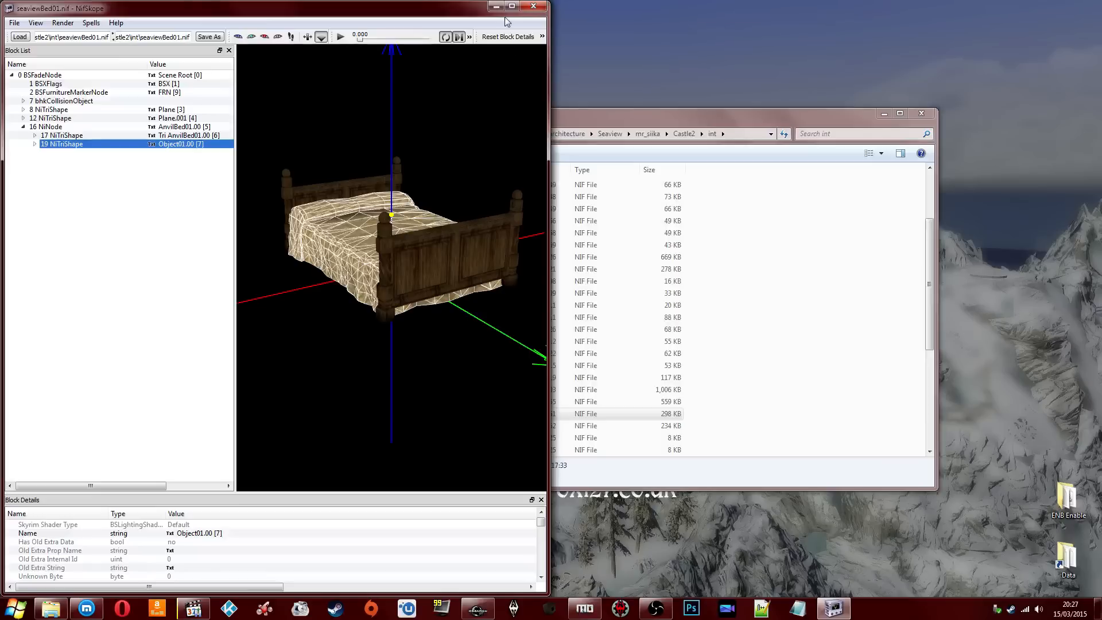
# Step: Try removing the wooden frame's branch, NiTriShape Plane, inspect the remaining bed and close the mesh without saving
pyautogui.click(323, 186)
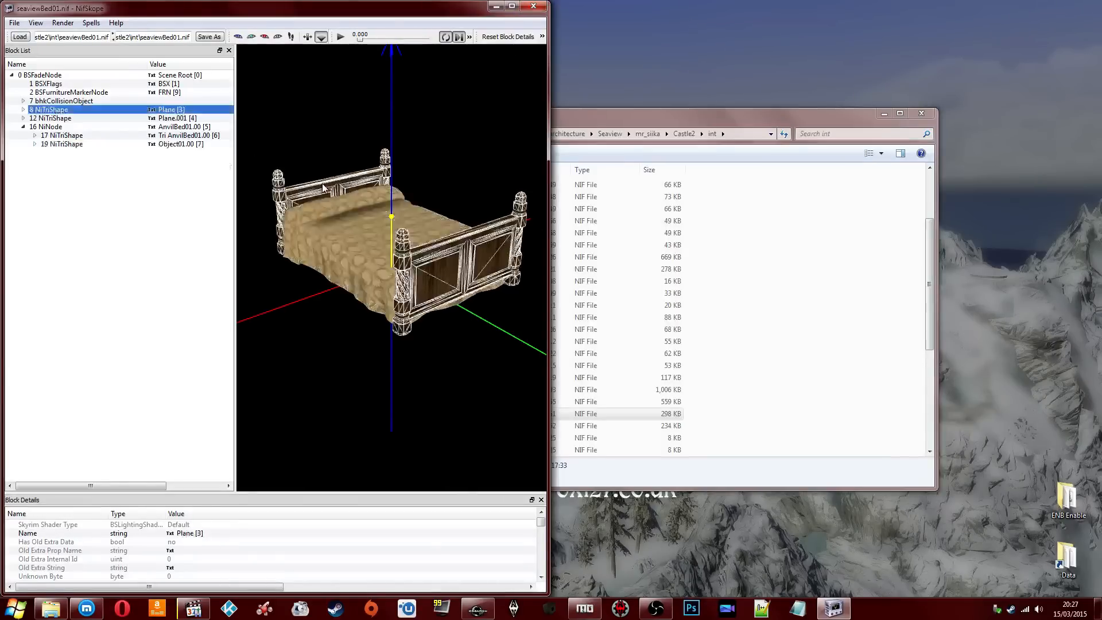
pyautogui.rightClick(57, 111)
pyautogui.moveTo(90, 181)
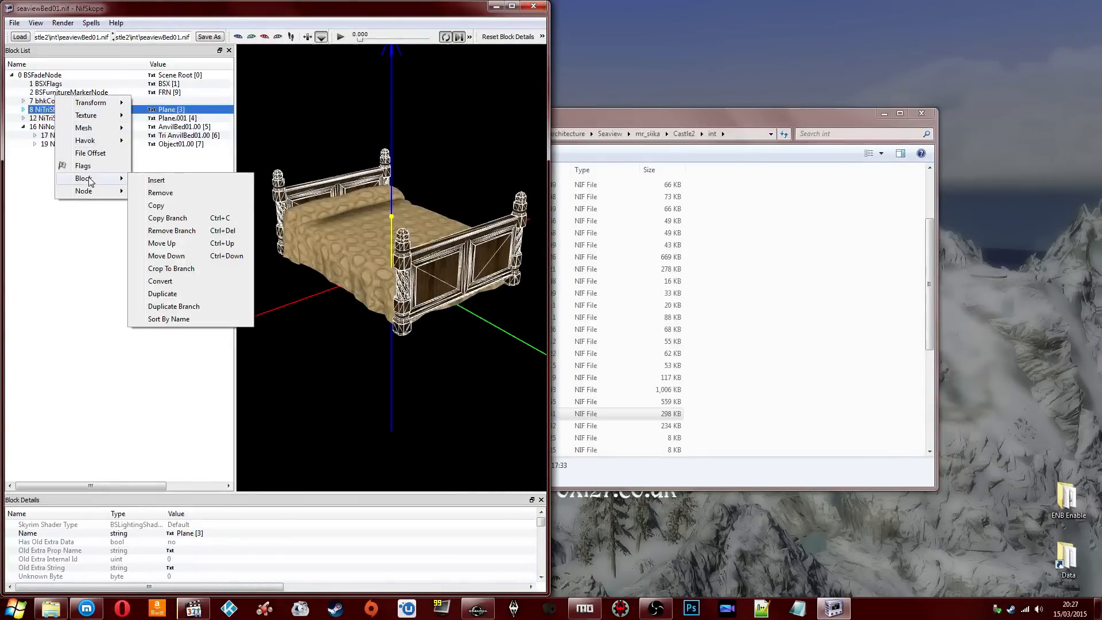
pyautogui.click(197, 229)
pyautogui.scroll(2, 321, 245)
pyautogui.moveTo(322, 246); pyautogui.dragTo(343, 263)
pyautogui.moveTo(344, 263); pyautogui.dragTo(364, 274, button='middle')
pyautogui.moveTo(364, 273); pyautogui.dragTo(371, 201)
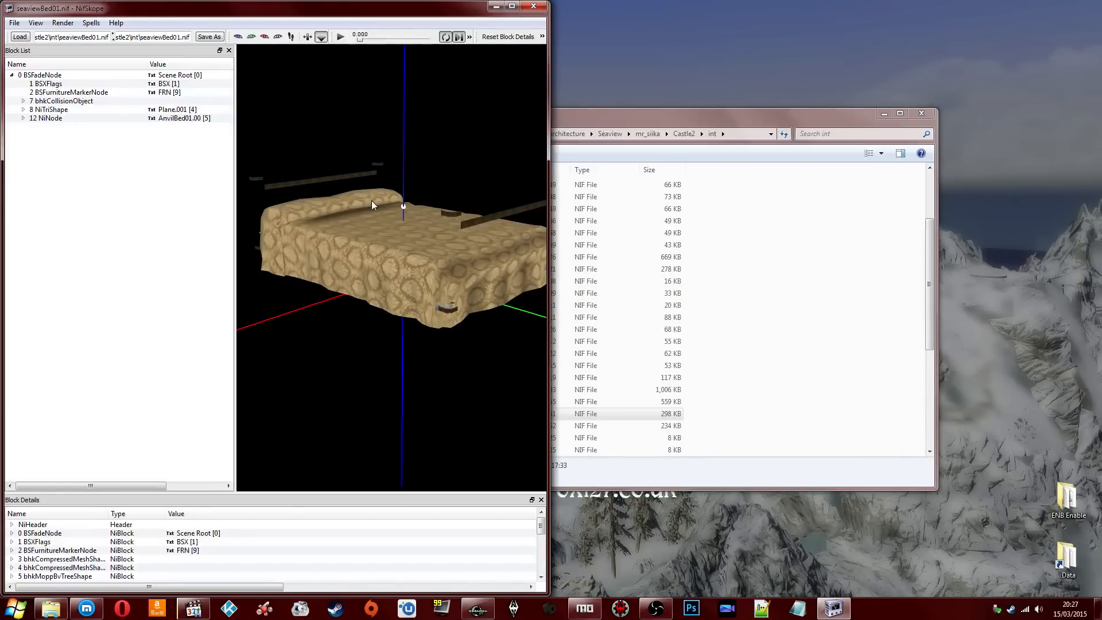
pyautogui.click(531, 7)
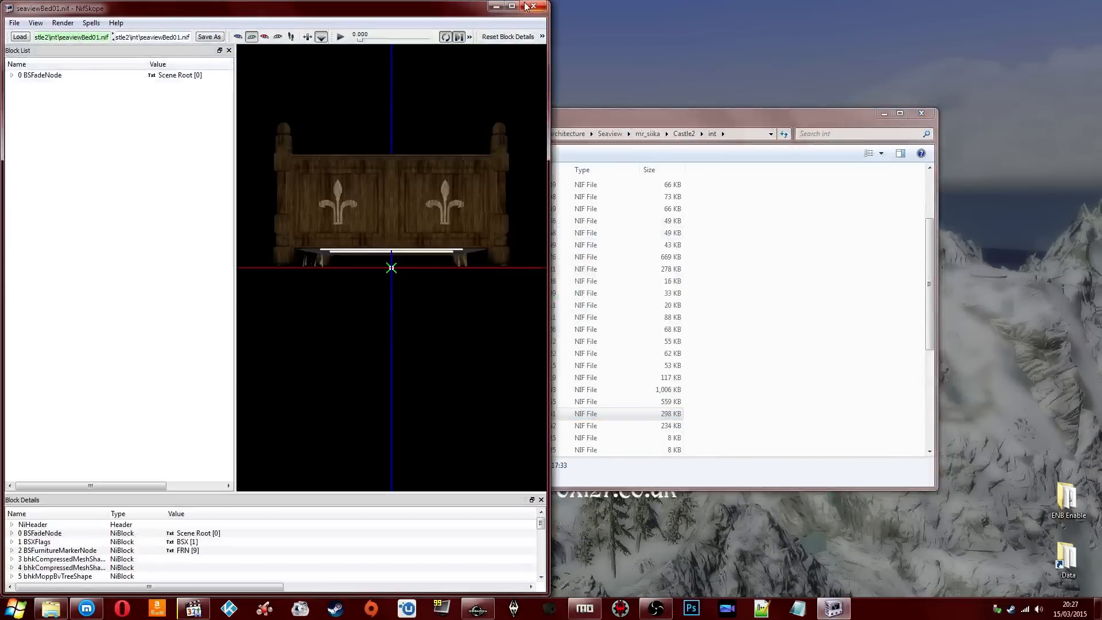
pyautogui.click(532, 7)
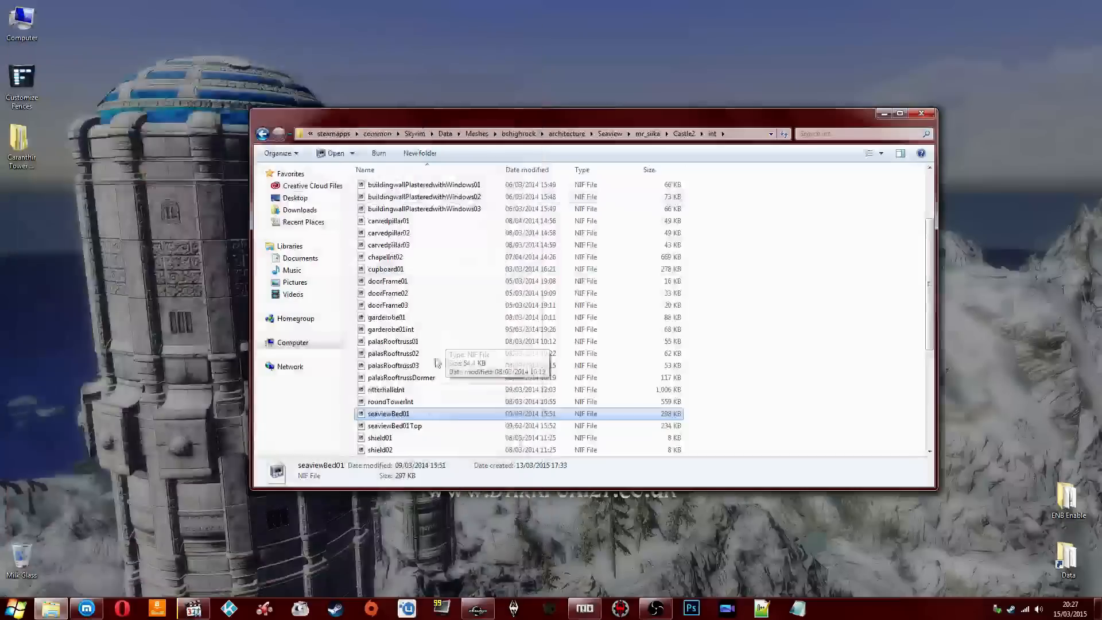
# Step: Open the seaviewBed01Top mesh in NifSkope and examine the bed canopy from several angles
pyautogui.doubleClick(408, 425)
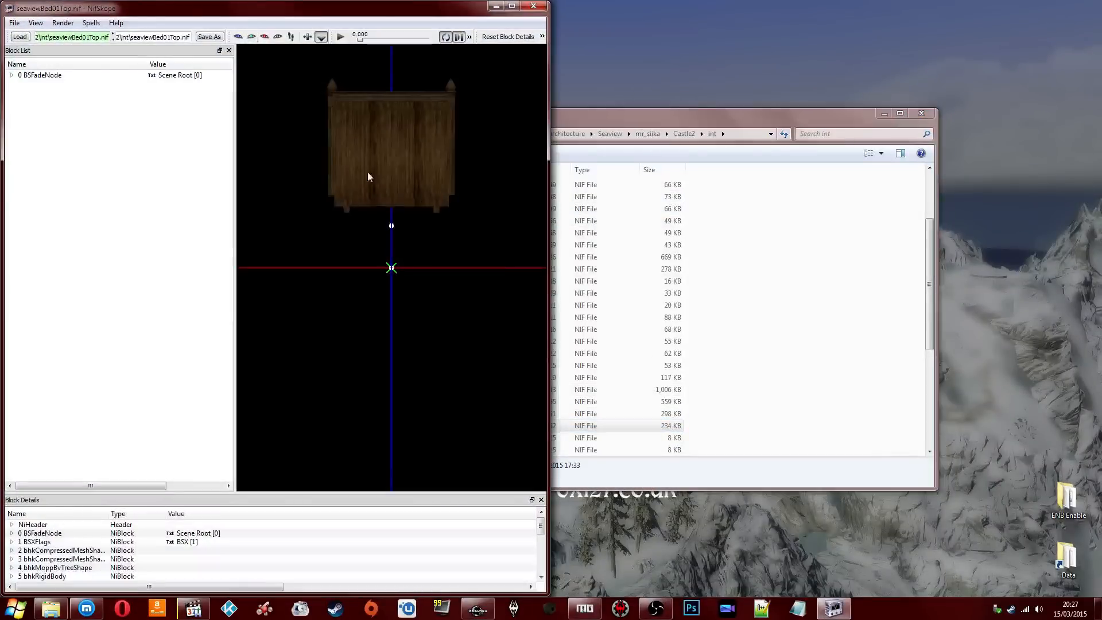
pyautogui.moveTo(367, 171); pyautogui.dragTo(471, 193)
pyautogui.moveTo(407, 172); pyautogui.dragTo(413, 195, button='middle')
pyautogui.scroll(3, 415, 178)
pyautogui.moveTo(414, 175); pyautogui.dragTo(418, 150)
pyautogui.scroll(-2, 418, 150)
pyautogui.moveTo(417, 151); pyautogui.dragTo(401, 168, button='middle')
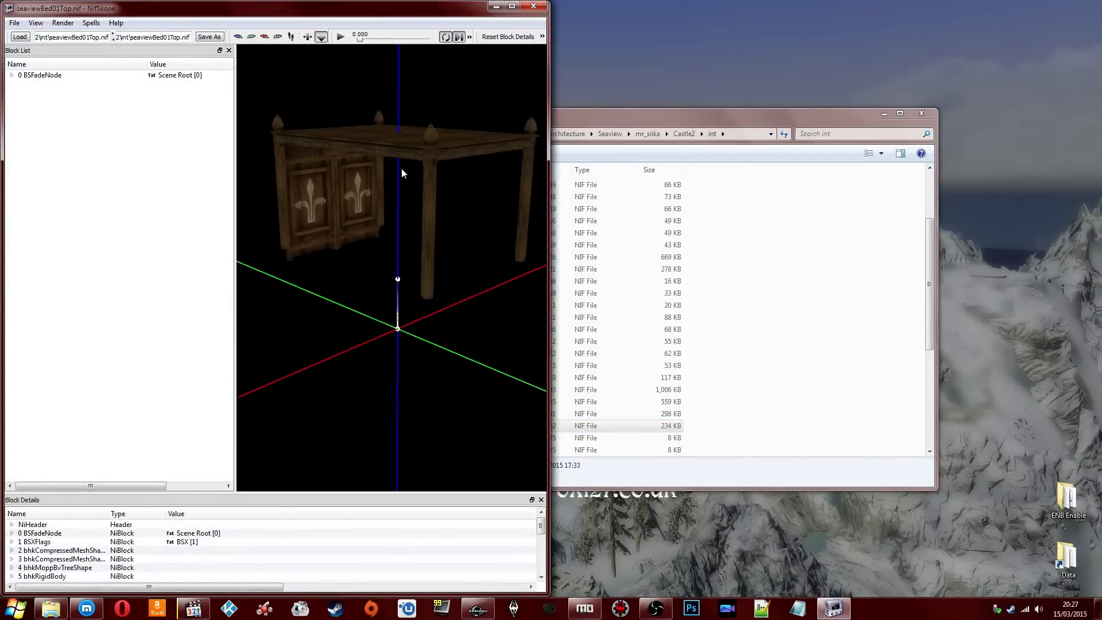
pyautogui.scroll(1, 401, 168)
pyautogui.moveTo(401, 168); pyautogui.dragTo(416, 169)
# Step: Remove the branch of the fleur-de-lis ornaments, NiTriShape Plane.015, from the bed canopy
pyautogui.click(332, 172)
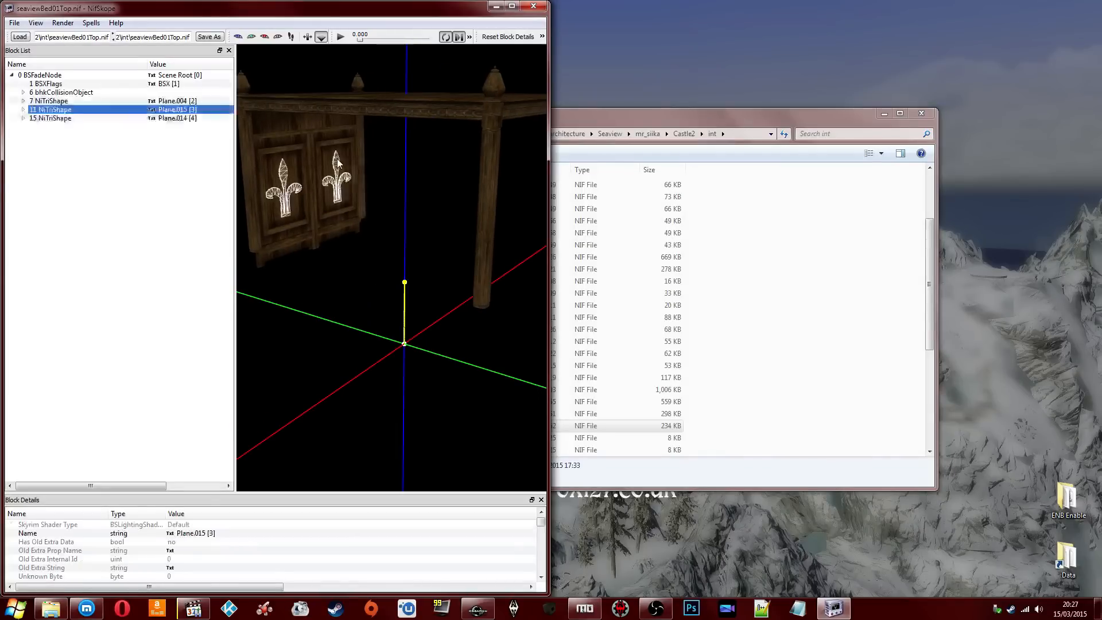
pyautogui.rightClick(338, 161)
pyautogui.moveTo(368, 241)
pyautogui.click(454, 294)
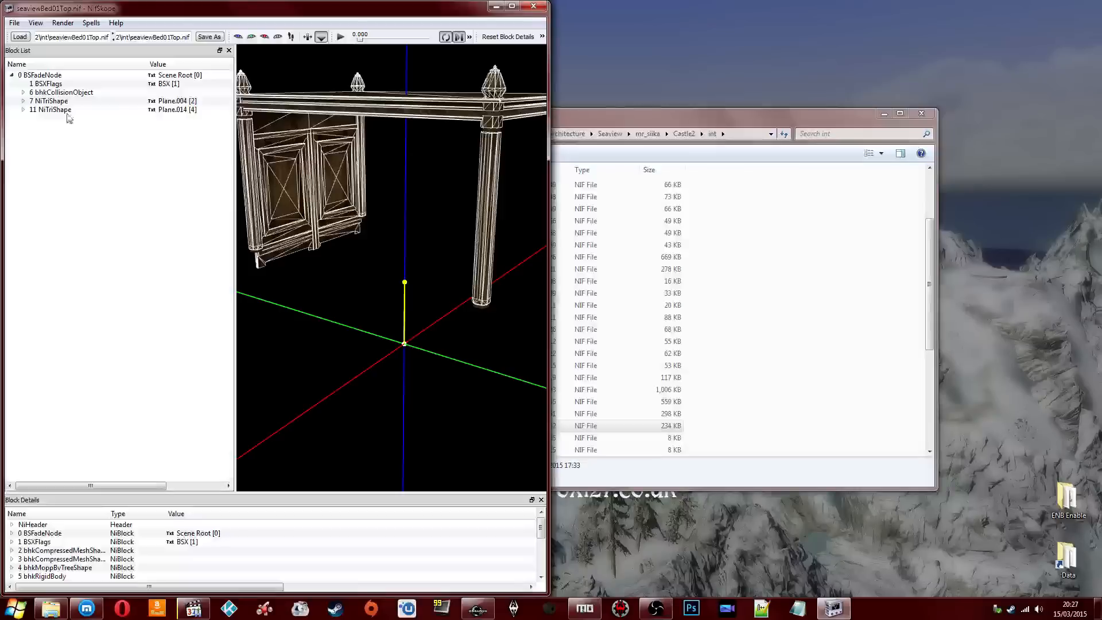
# Step: Start replacing the diffuse texture wood02.dds in the Plane.004 shape's texture set and browse to the Skyrim Data folder
pyautogui.click(23, 101)
pyautogui.doubleClick(57, 118)
pyautogui.click(63, 127)
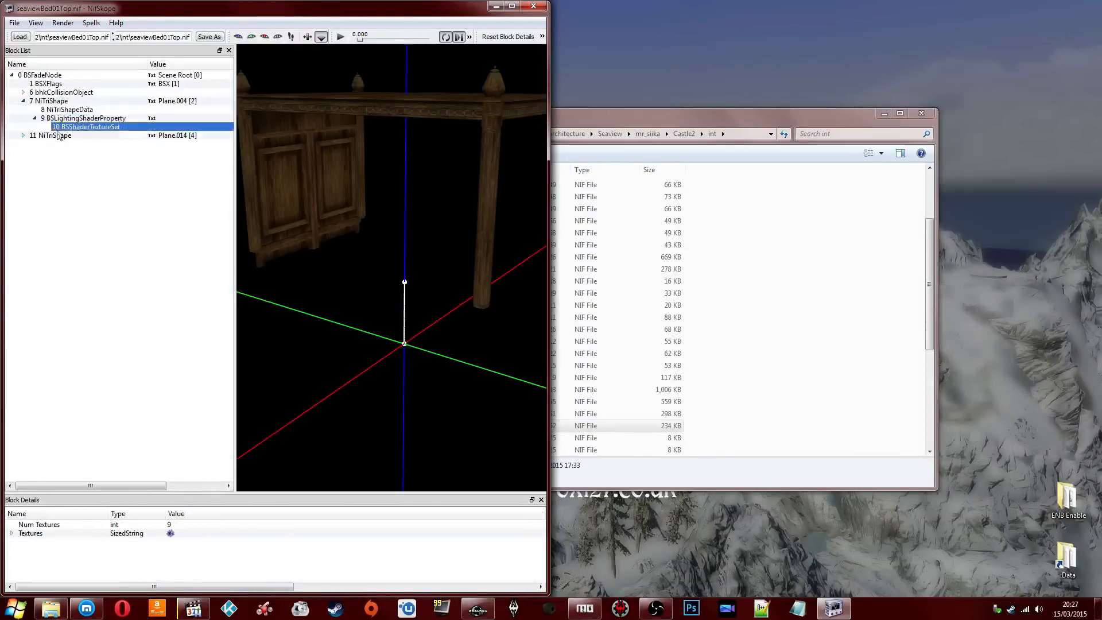
pyautogui.click(11, 534)
pyautogui.click(223, 543)
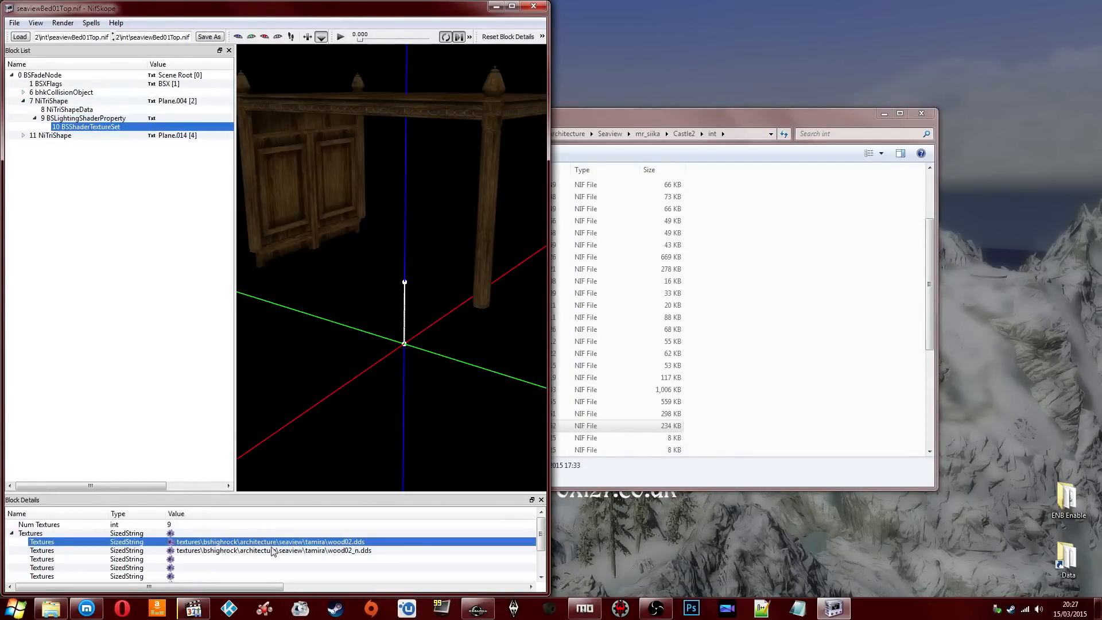
pyautogui.click(97, 542)
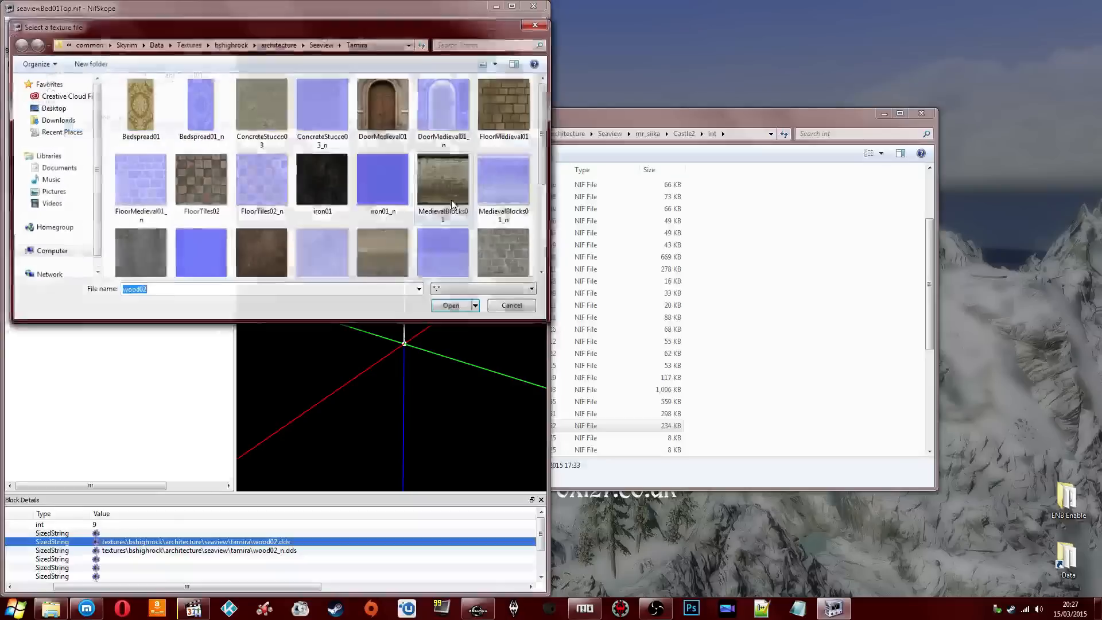
pyautogui.click(154, 44)
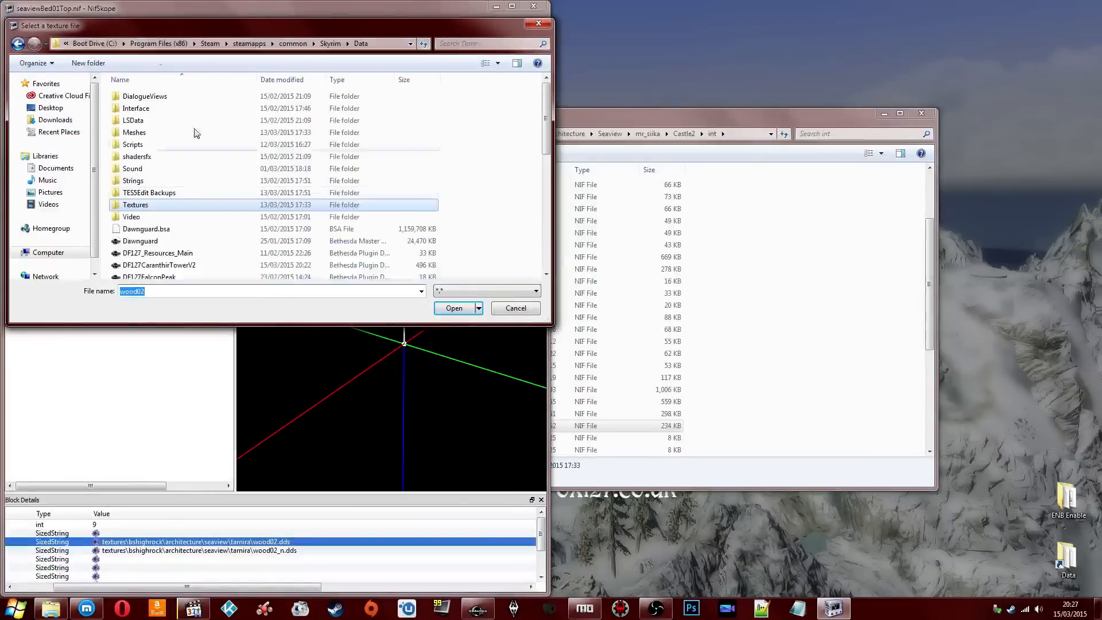
# Step: Check the stream chat, and browse for the replacement texture in the Textures\CT folder
pyautogui.click(87, 608)
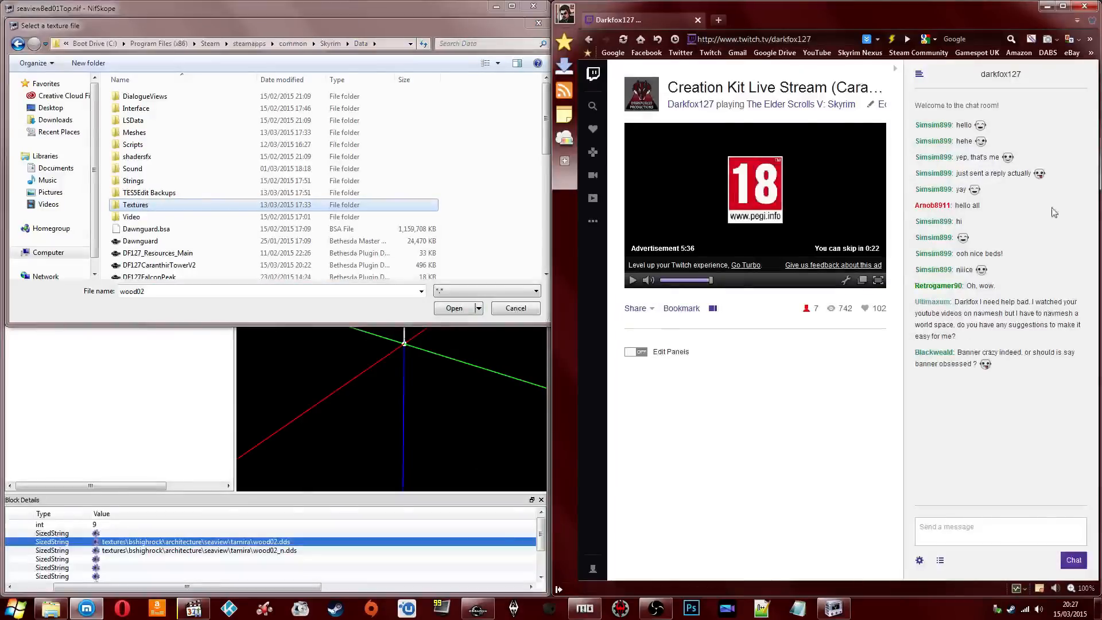
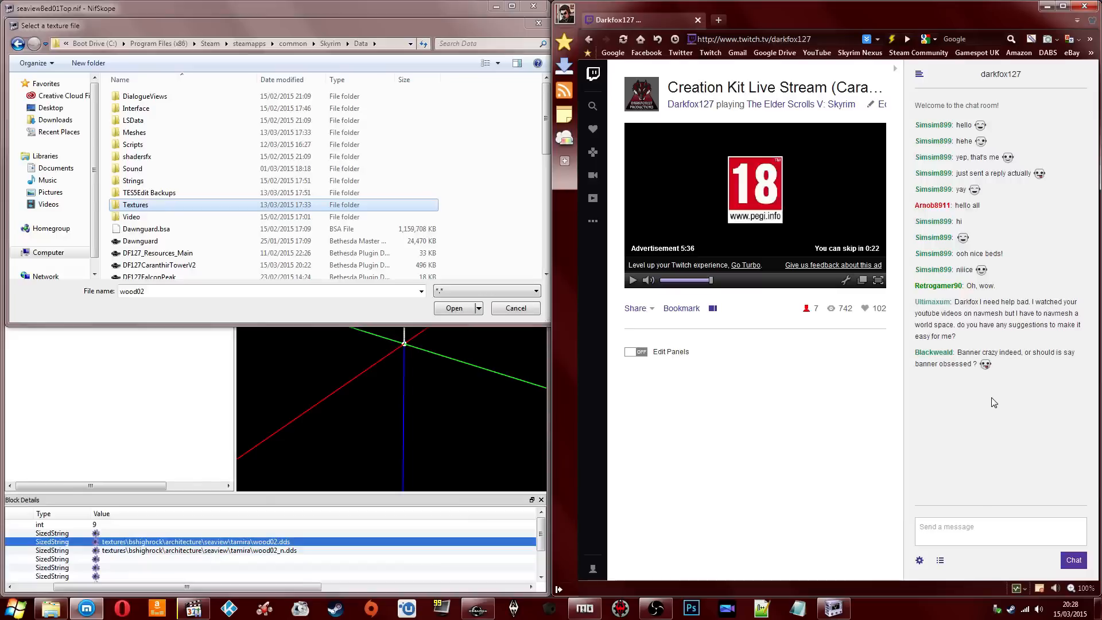
pyautogui.click(229, 240)
pyautogui.click(158, 220)
pyautogui.click(160, 169)
pyautogui.doubleClick(146, 206)
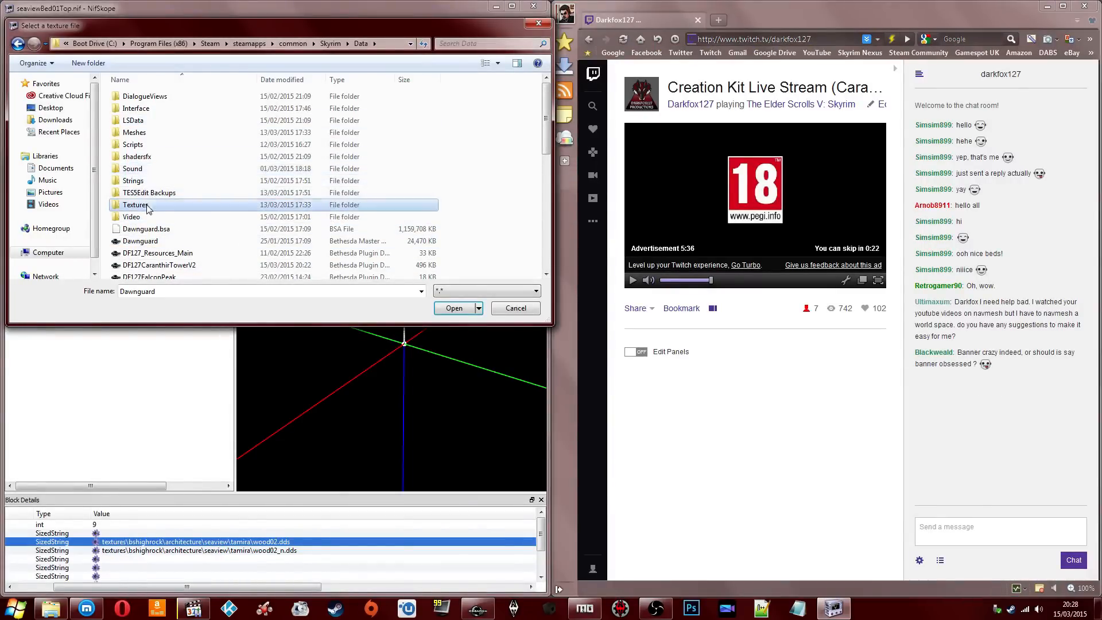
pyautogui.click(151, 146)
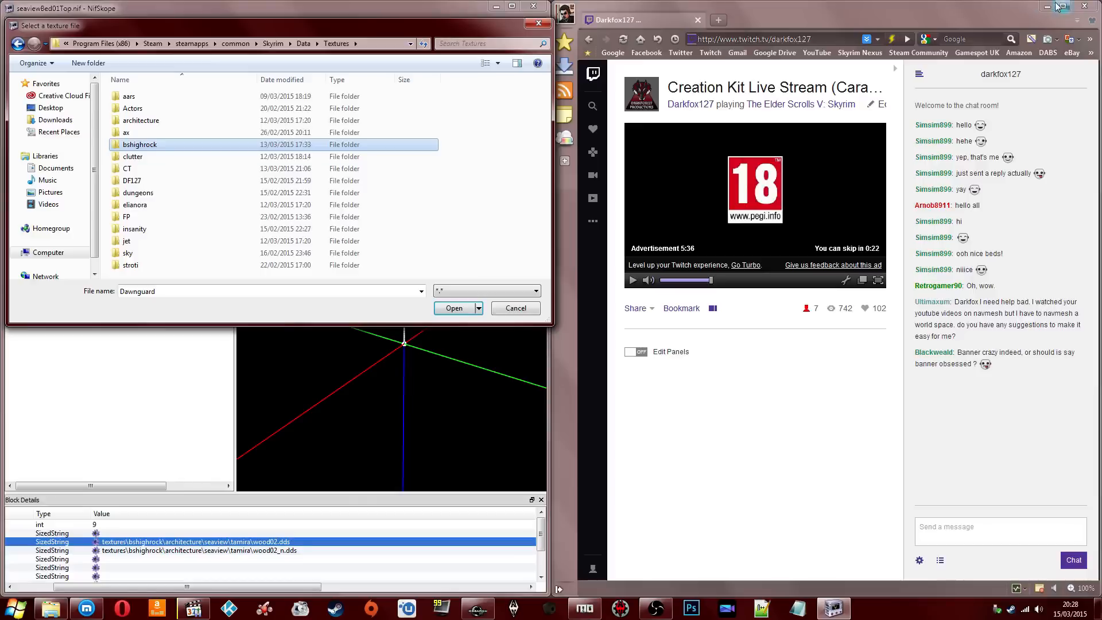
pyautogui.click(143, 120)
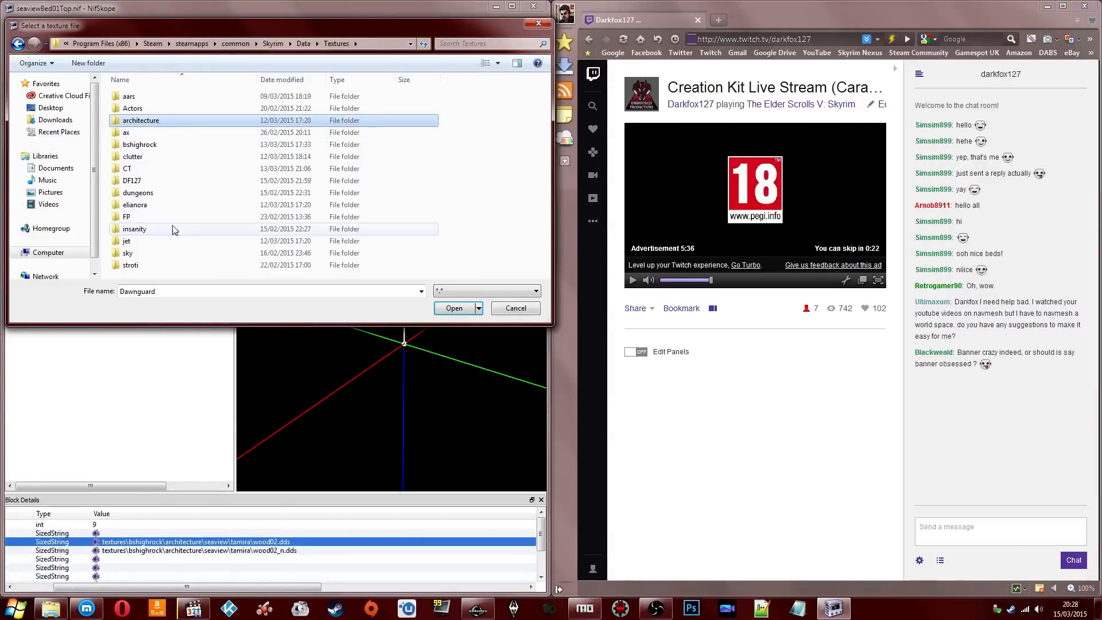
pyautogui.click(140, 229)
pyautogui.click(146, 196)
pyautogui.doubleClick(150, 169)
pyautogui.click(155, 144)
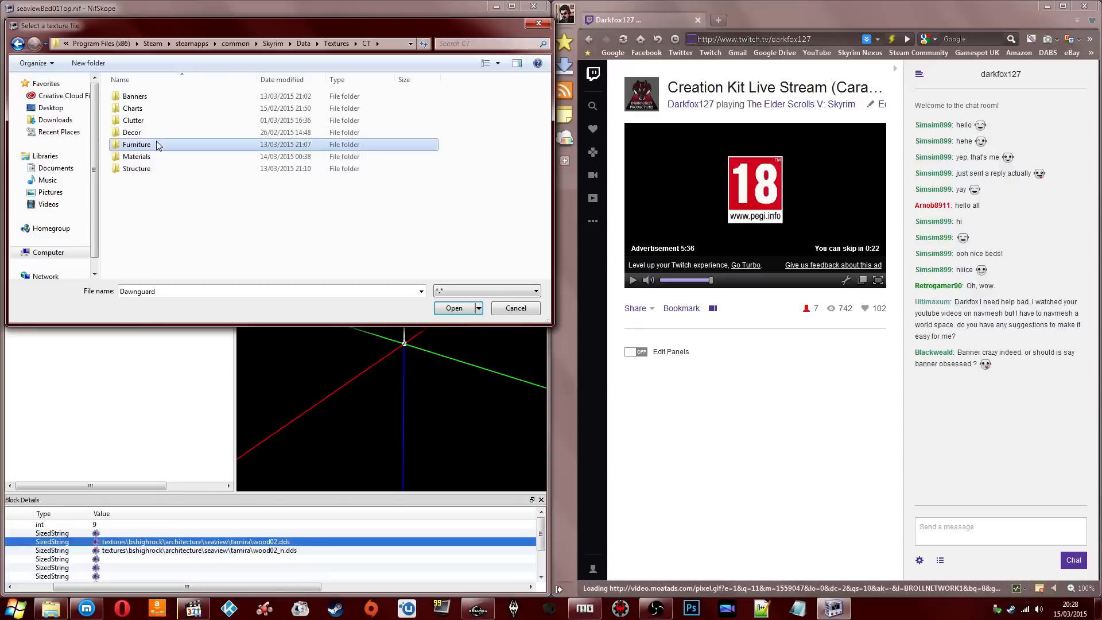
# Step: Set the Plane.004 shape's diffuse texture to CT_Bed_Wood_Dark from the CT\Furniture\Beds textures folder
pyautogui.doubleClick(138, 156)
pyautogui.click(202, 112)
pyautogui.click(18, 44)
pyautogui.doubleClick(150, 144)
pyautogui.doubleClick(126, 113)
pyautogui.click(150, 127)
pyautogui.click(456, 308)
# Step: Set the diffuse texture of the canopy's post and trim shape, Plane.014, to CT_Bed_Wood_Trim
pyautogui.moveTo(382, 301); pyautogui.dragTo(388, 210)
pyautogui.click(401, 176)
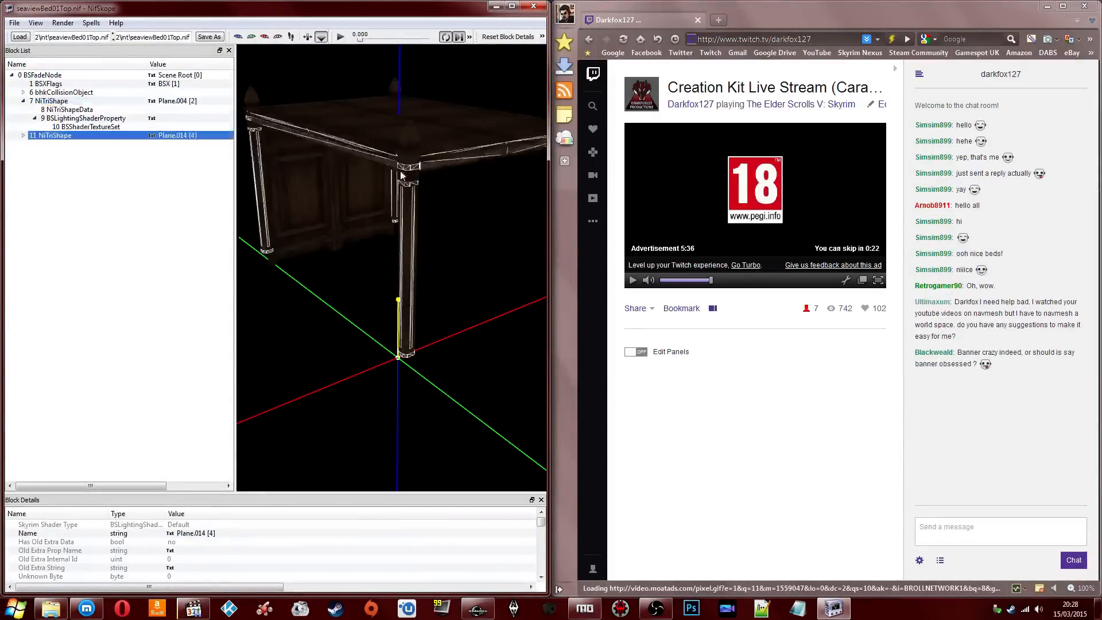
pyautogui.press('Right')
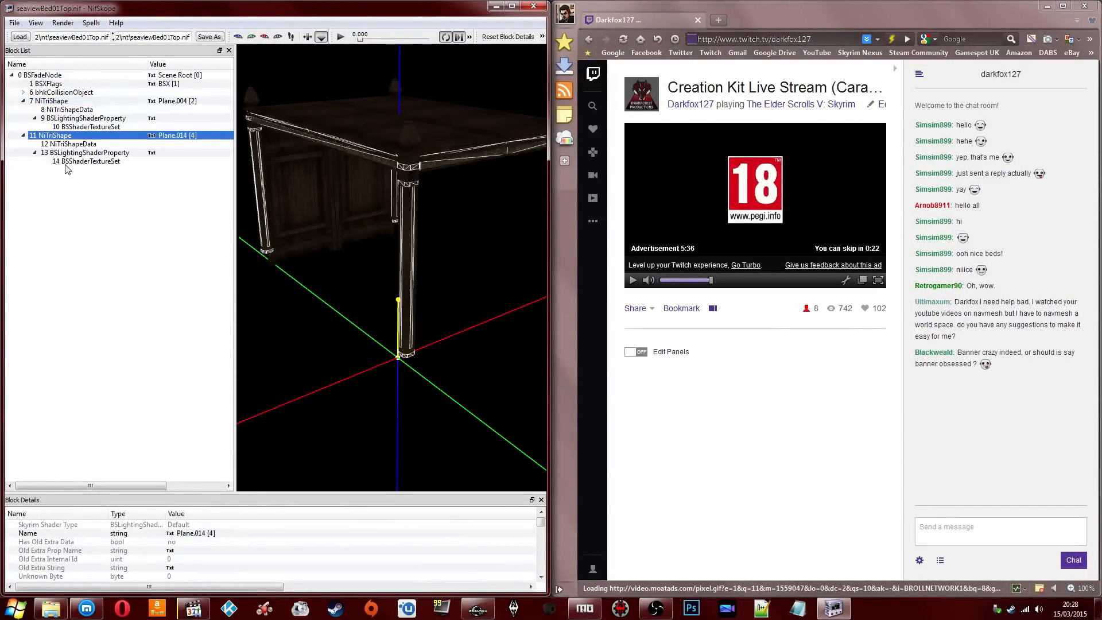
pyautogui.click(86, 162)
pyautogui.click(11, 533)
pyautogui.click(169, 551)
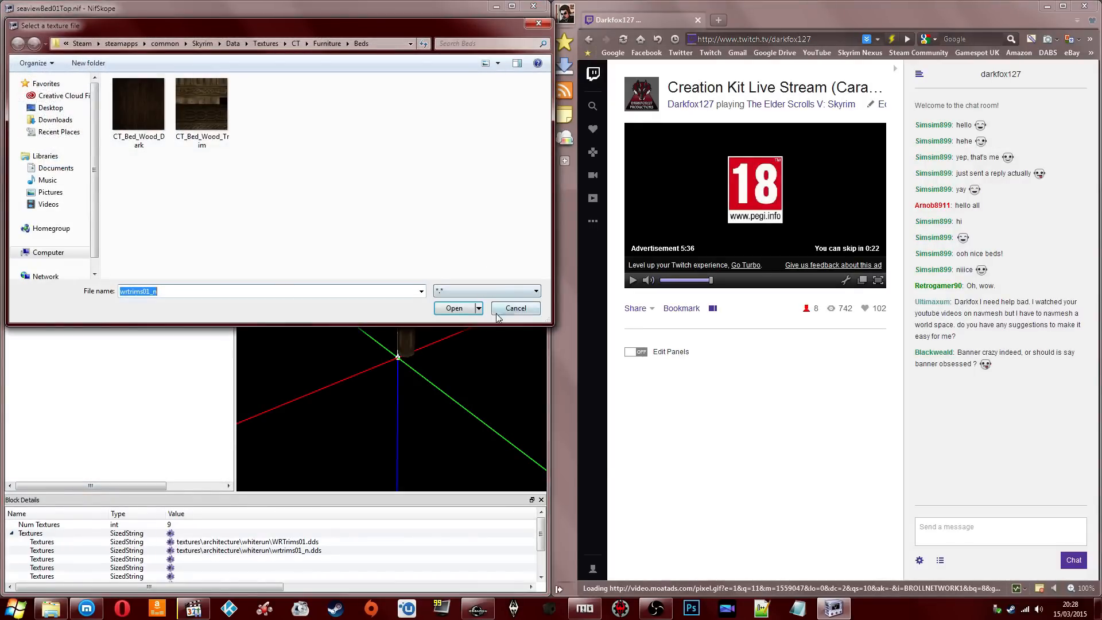
pyautogui.click(498, 313)
pyautogui.click(167, 546)
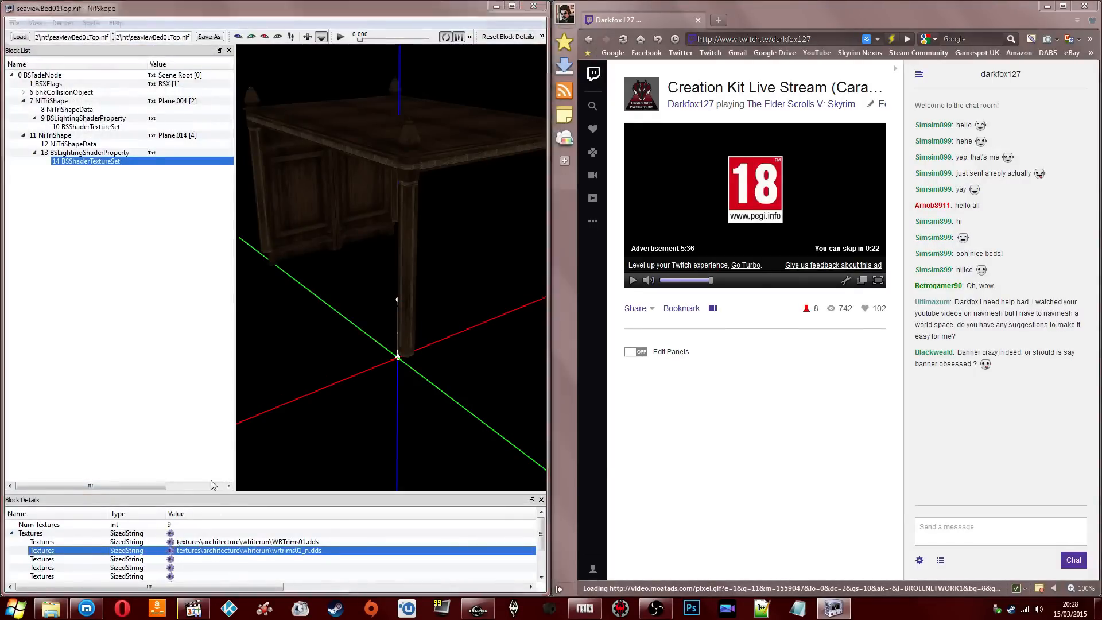
pyautogui.click(202, 109)
pyautogui.click(454, 308)
pyautogui.moveTo(431, 243); pyautogui.dragTo(221, 284)
# Step: Start saving the canopy mesh as a new file and browse to the Data\Meshes\CT folder
pyautogui.click(207, 37)
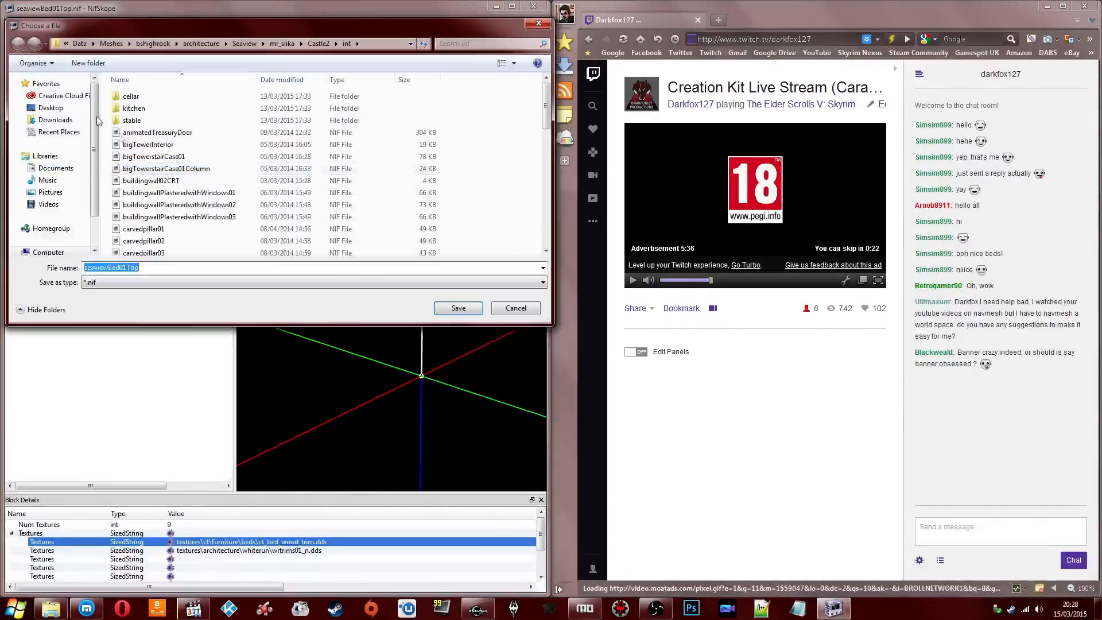
pyautogui.click(50, 107)
pyautogui.doubleClick(282, 207)
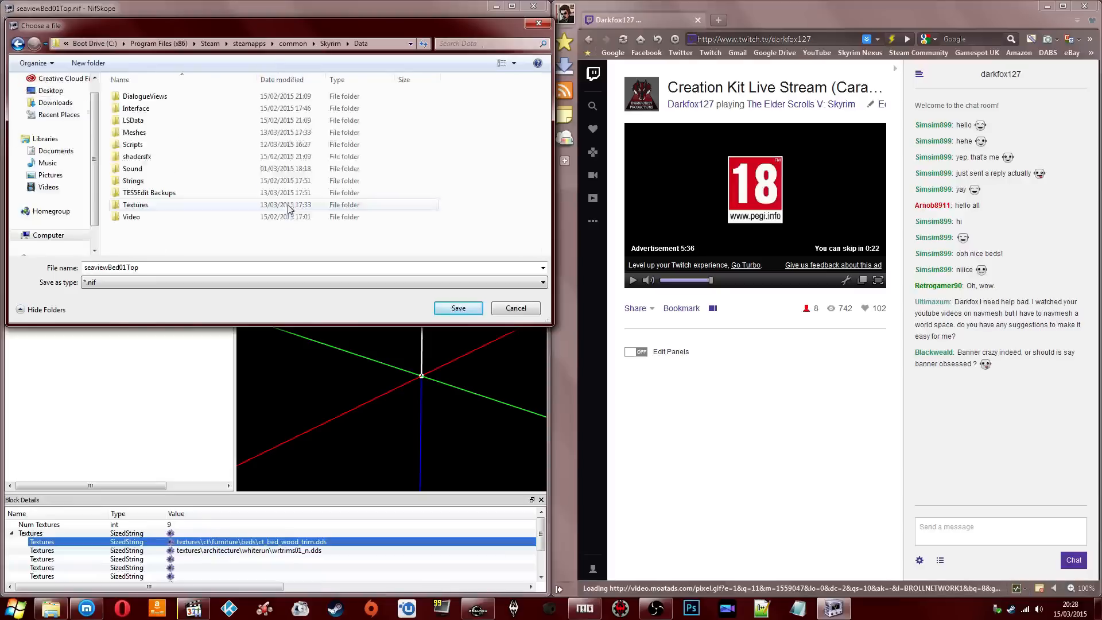
pyautogui.doubleClick(135, 133)
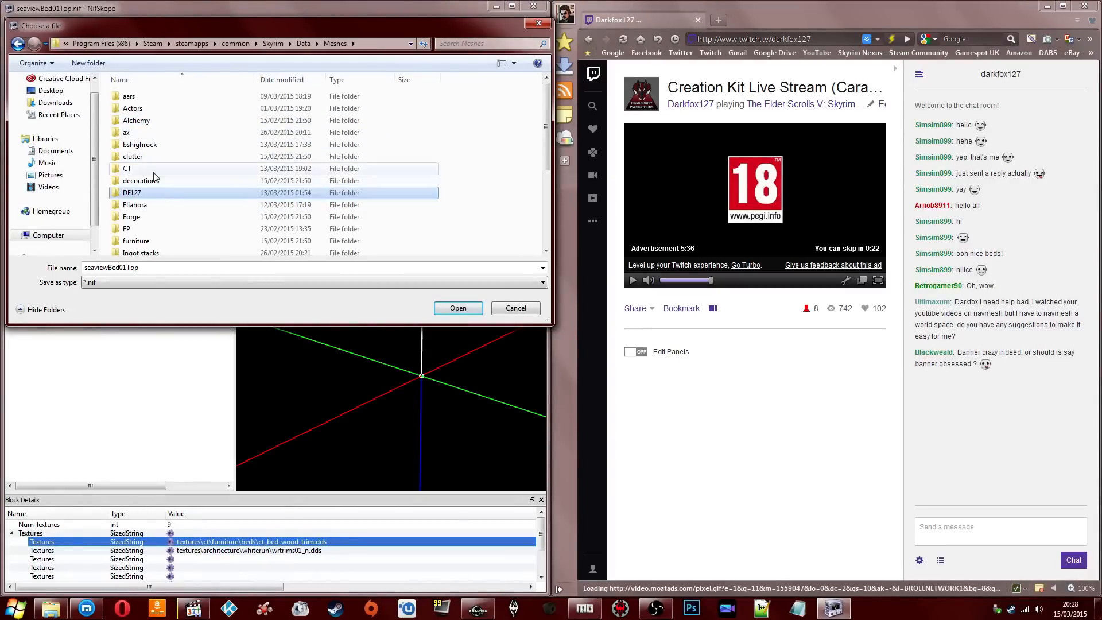
pyautogui.doubleClick(129, 168)
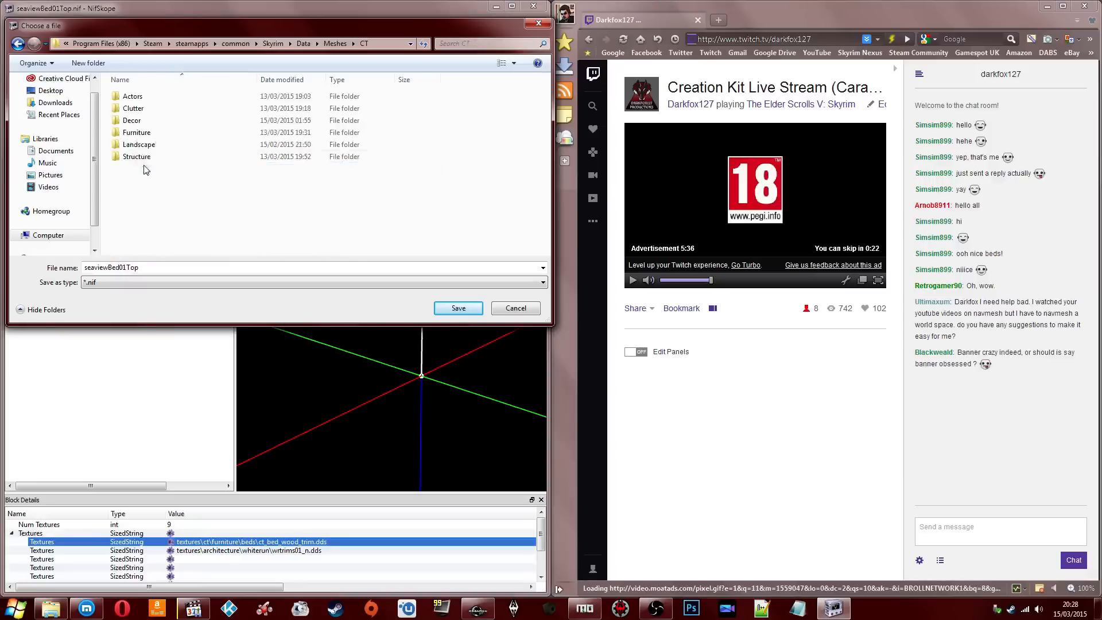
pyautogui.click(140, 156)
pyautogui.click(150, 121)
pyautogui.click(149, 109)
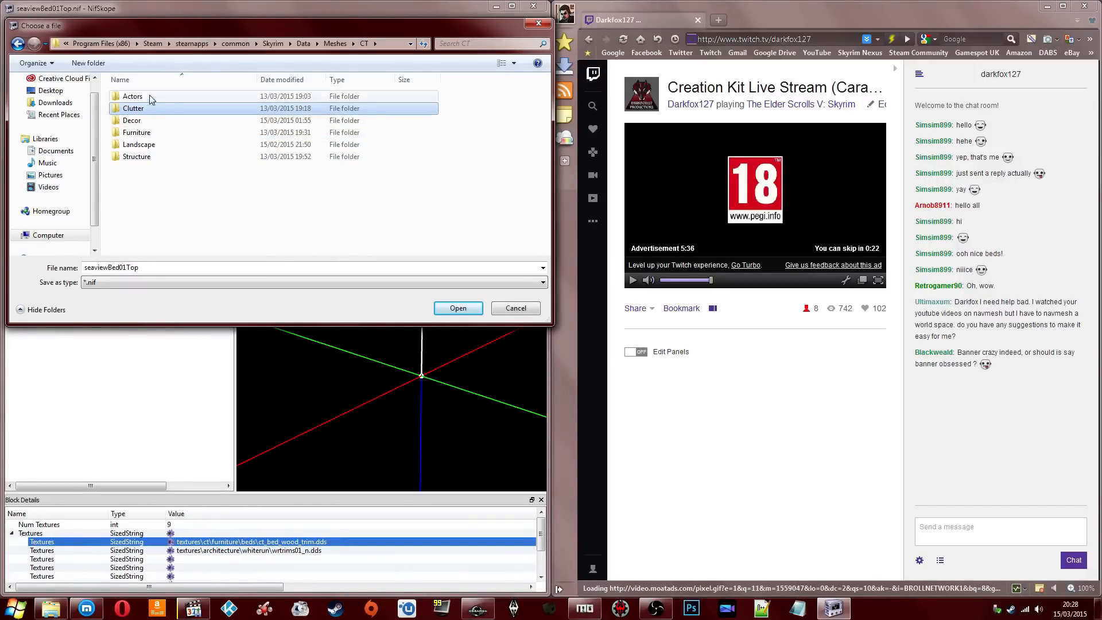
pyautogui.click(150, 96)
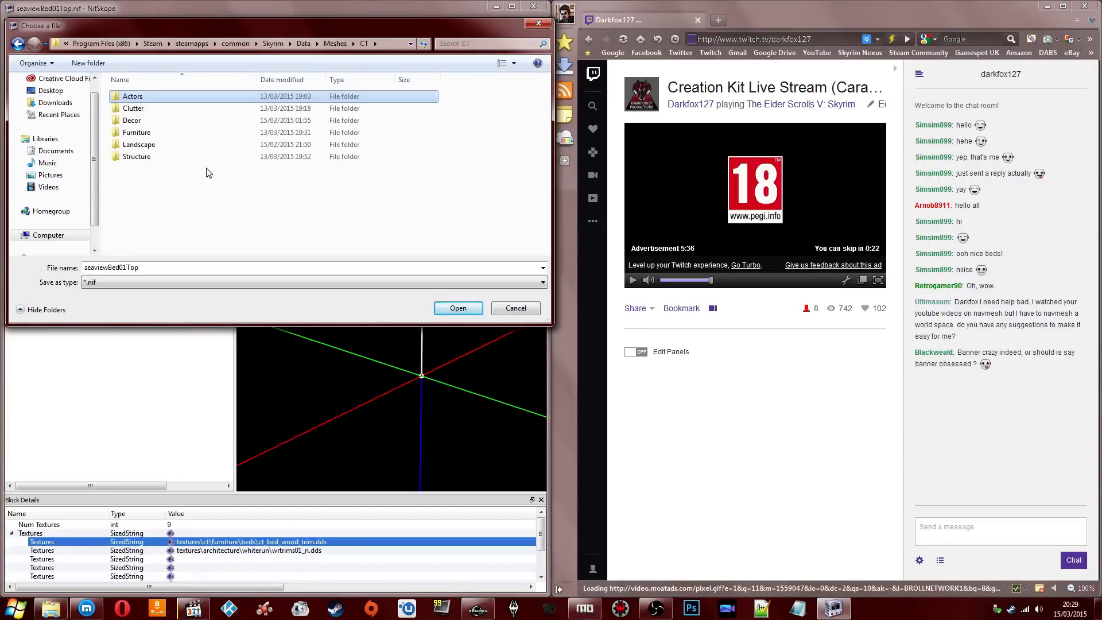
pyautogui.click(150, 157)
pyautogui.click(157, 146)
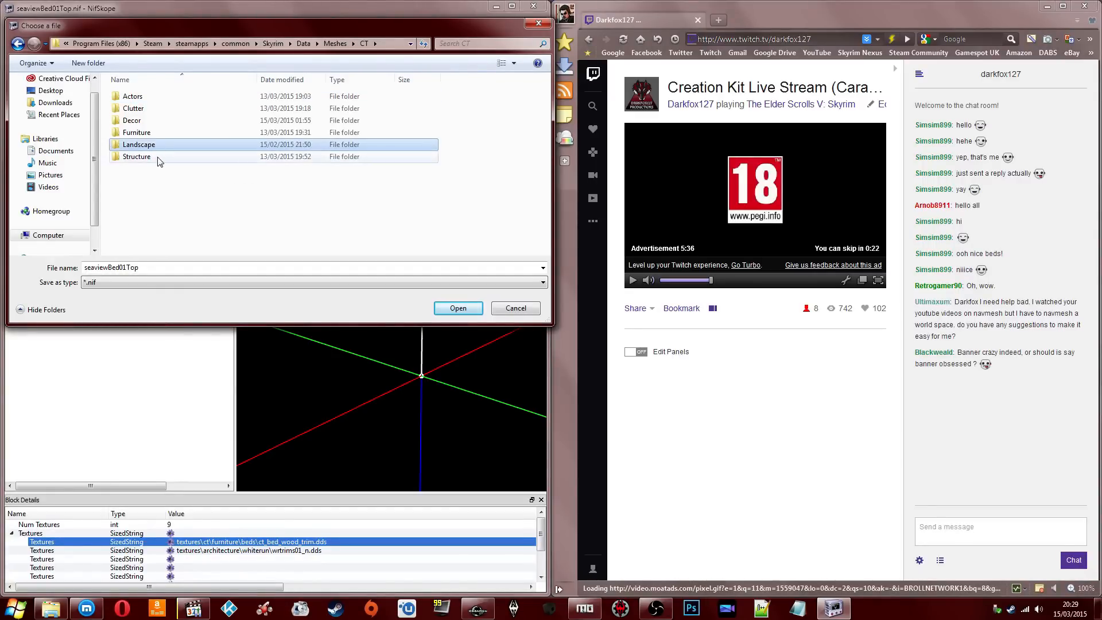
pyautogui.click(151, 156)
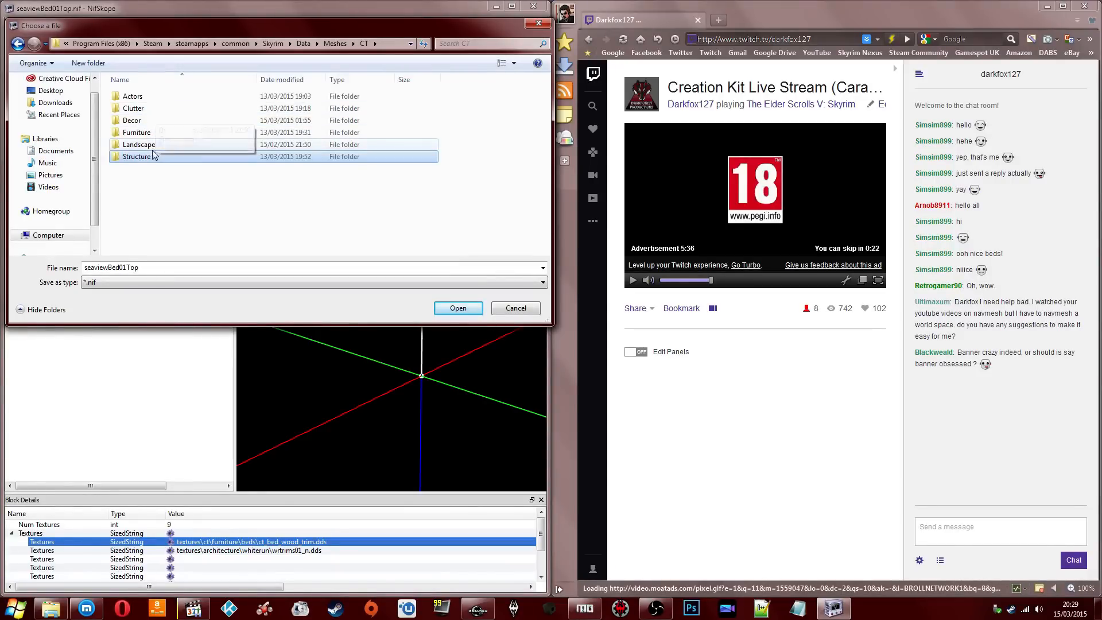
# Step: Save the canopy mesh as CT_Bed_Double_01_Frame in the CT\Furniture\Beds meshes folder
pyautogui.doubleClick(151, 132)
pyautogui.doubleClick(145, 96)
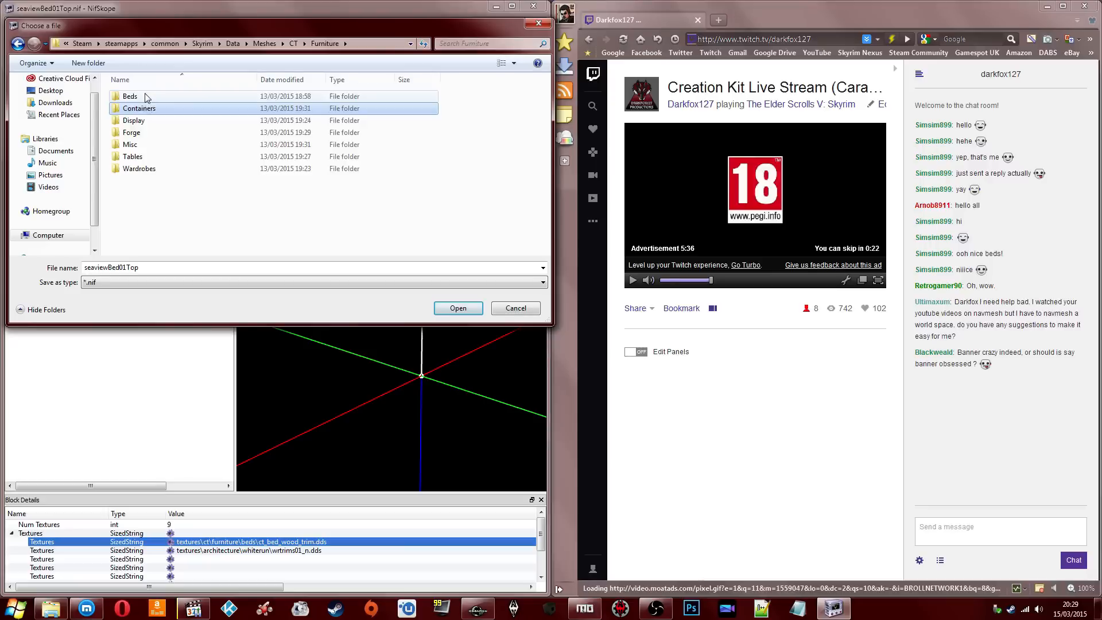
pyautogui.click(144, 96)
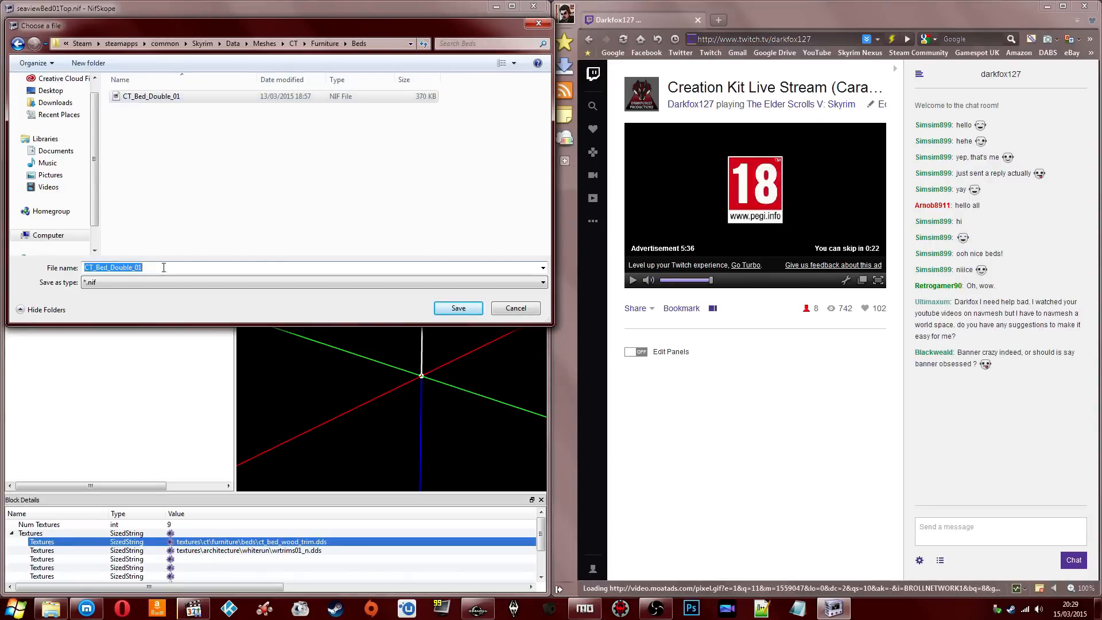
pyautogui.write('_')
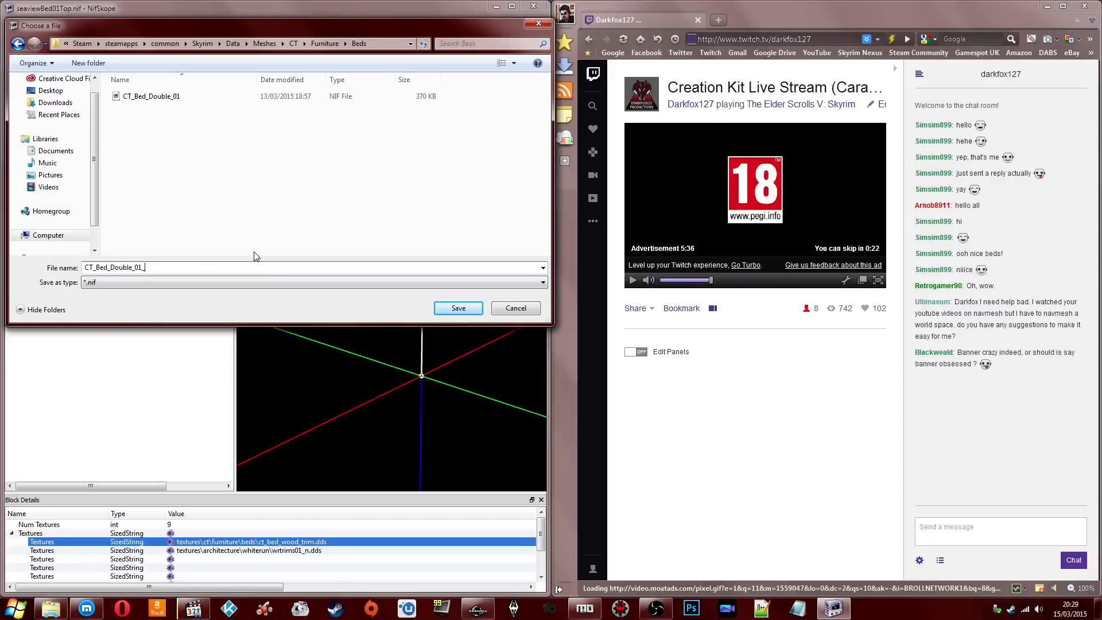
pyautogui.press('BackSpace')
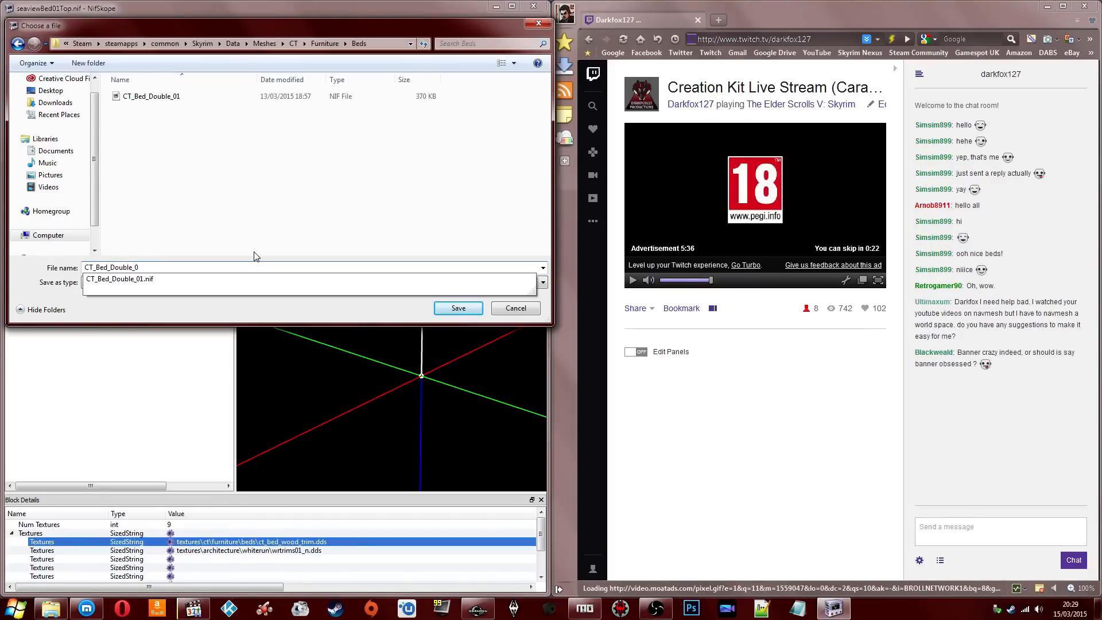
pyautogui.write('1_Frame')
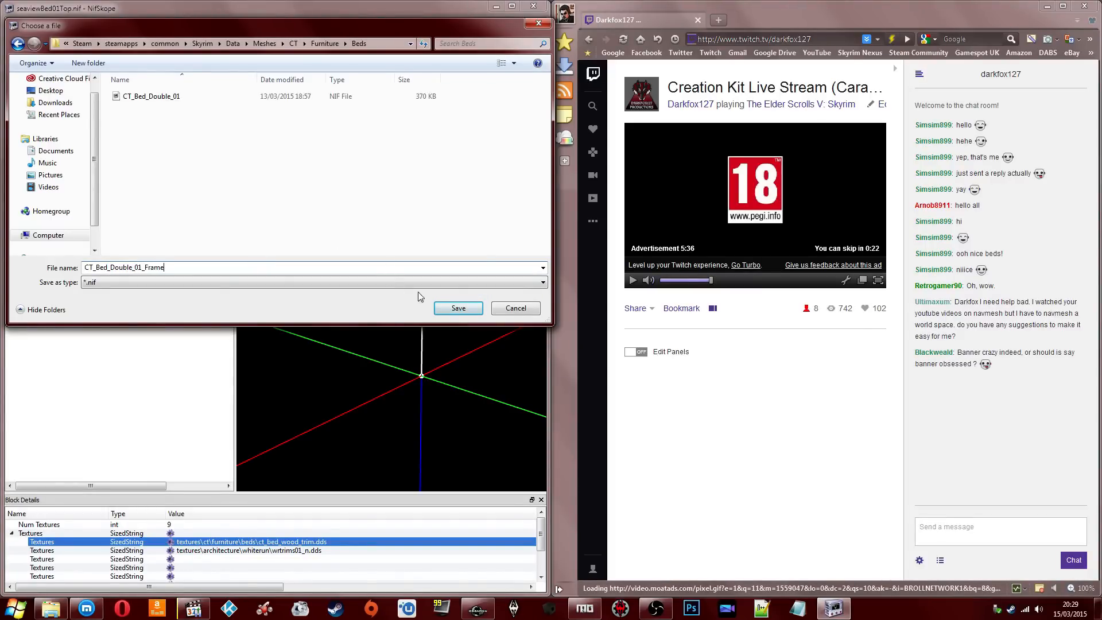
pyautogui.click(458, 308)
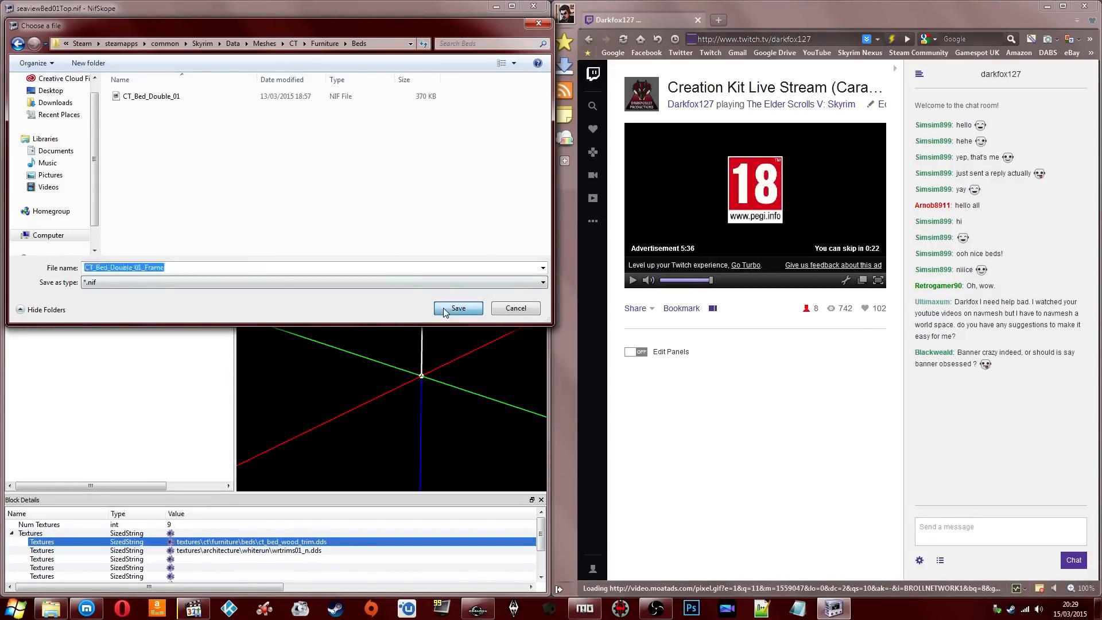
# Step: Inspect the retextured canopy from several angles and close the mesh
pyautogui.moveTo(351, 216); pyautogui.dragTo(401, 280)
pyautogui.click(396, 252)
pyautogui.click(360, 226)
pyautogui.moveTo(361, 226); pyautogui.dragTo(402, 220)
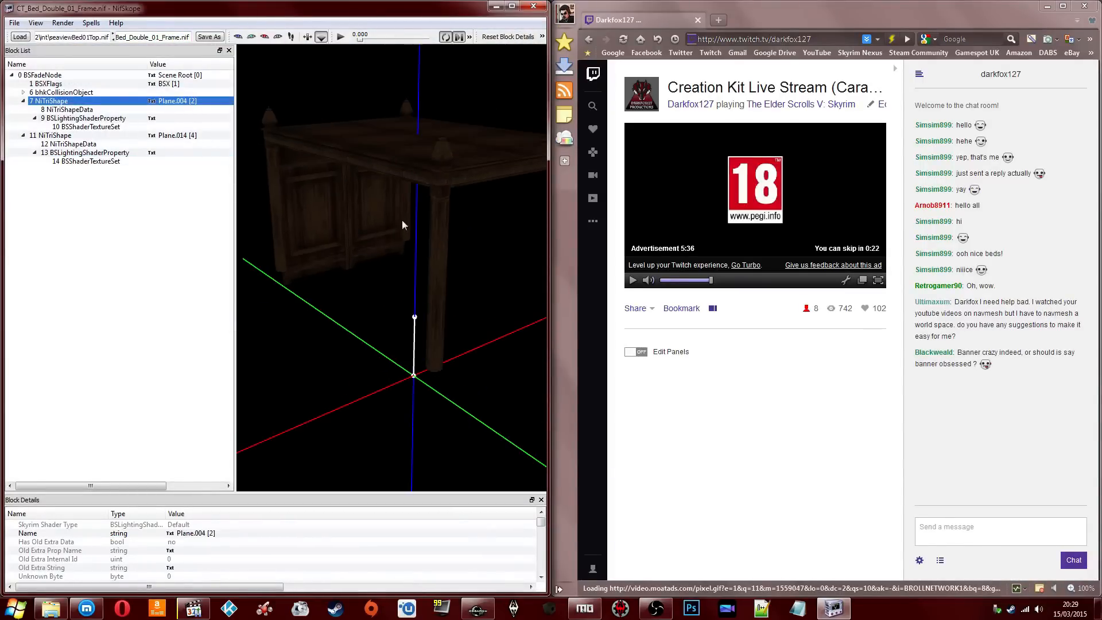
pyautogui.click(534, 7)
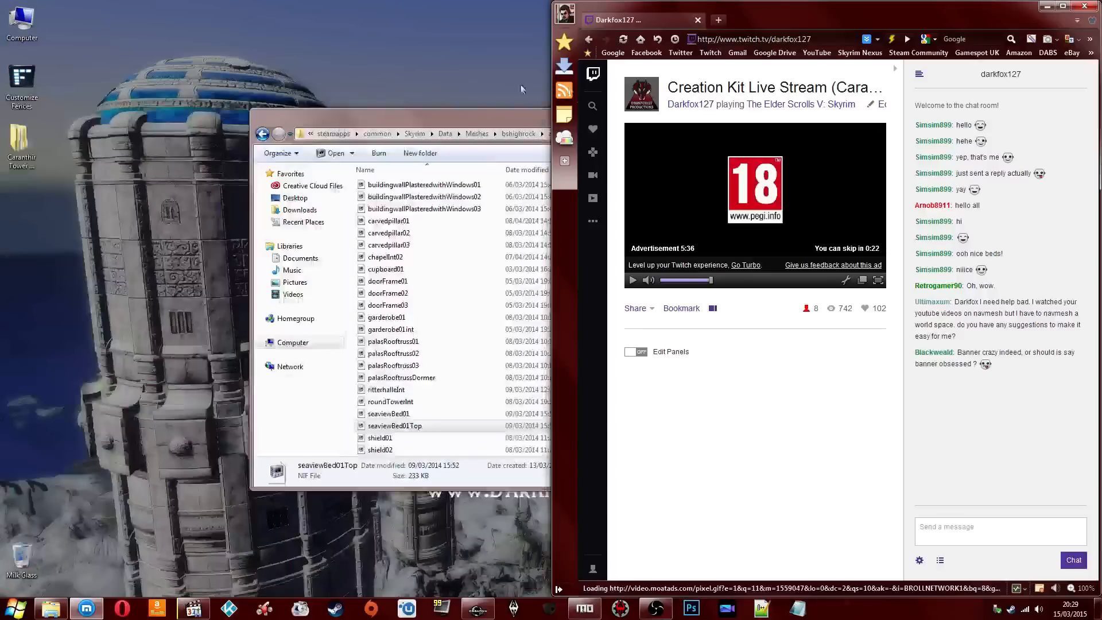
# Step: Open the seaviewBed01 mesh in NifSkope and remove the branch of the patterned bedding, NiTriShape Object01.00
pyautogui.doubleClick(389, 414)
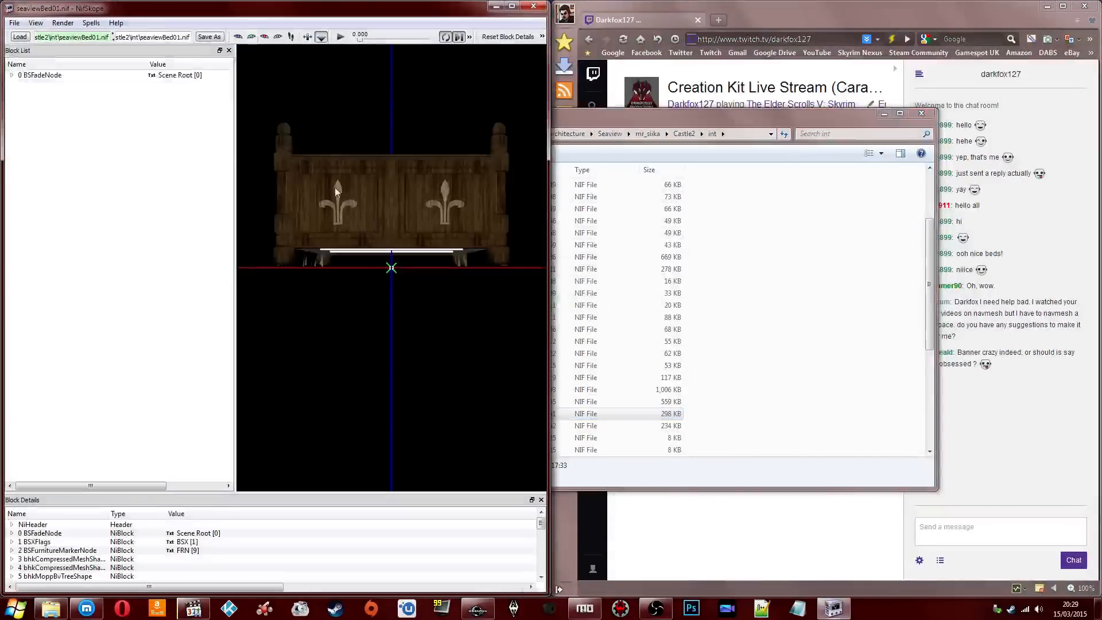
pyautogui.scroll(5, 359, 208)
pyautogui.moveTo(335, 187); pyautogui.dragTo(365, 243)
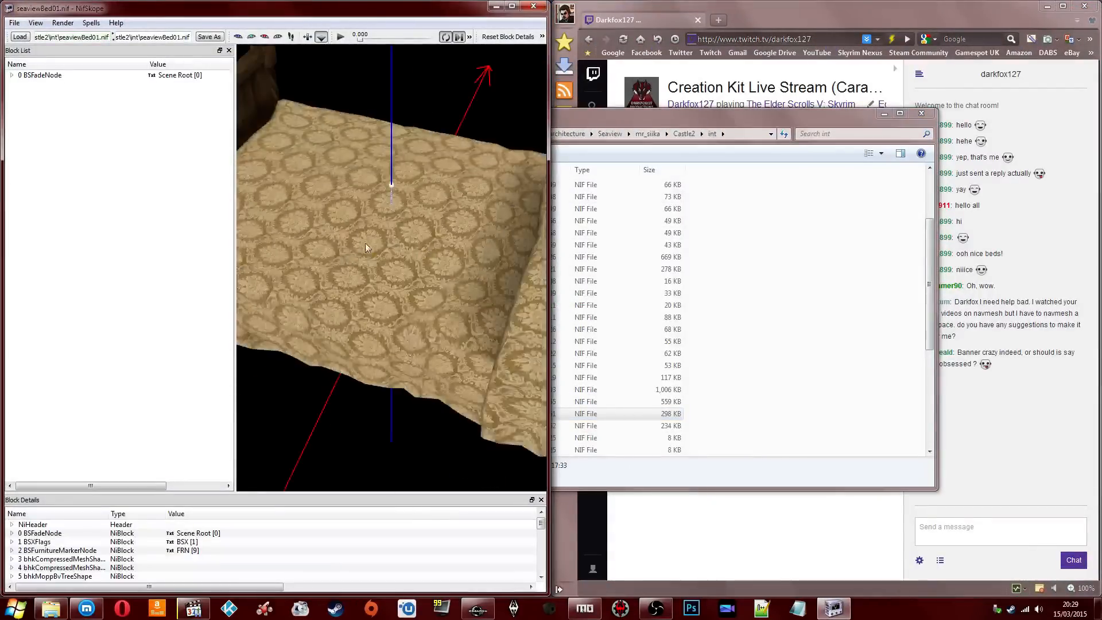
pyautogui.rightClick(342, 214)
pyautogui.moveTo(380, 298)
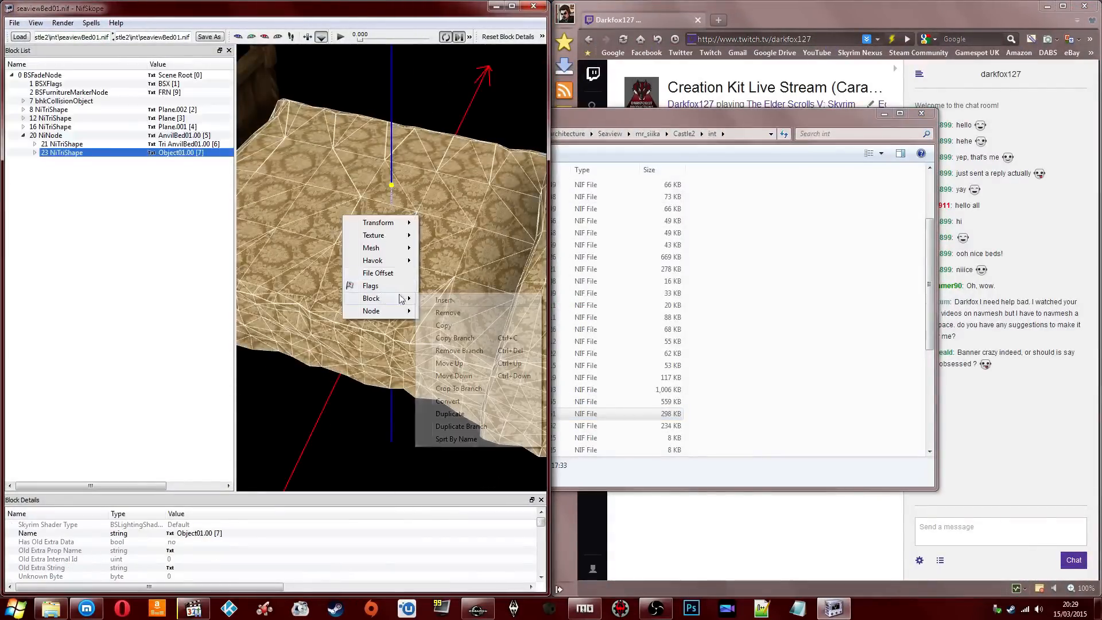
pyautogui.click(455, 351)
# Step: Remove the branch of the AnvilBed01.00 node that holds the bed's side rails and slats
pyautogui.scroll(-4, 418, 284)
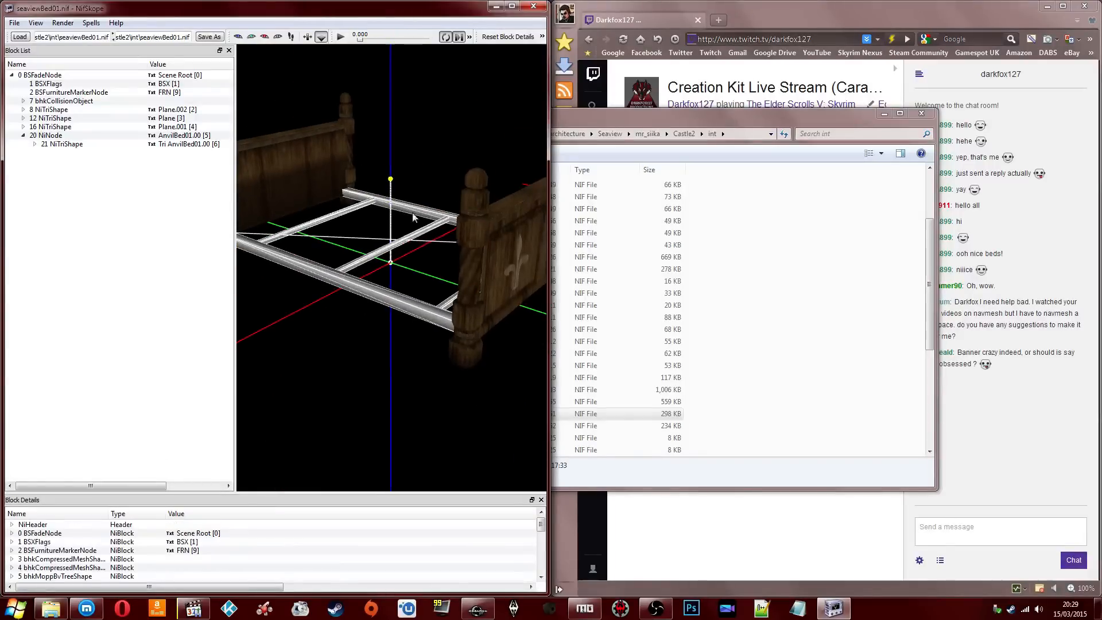
pyautogui.moveTo(411, 163); pyautogui.dragTo(365, 276)
pyautogui.click(369, 282)
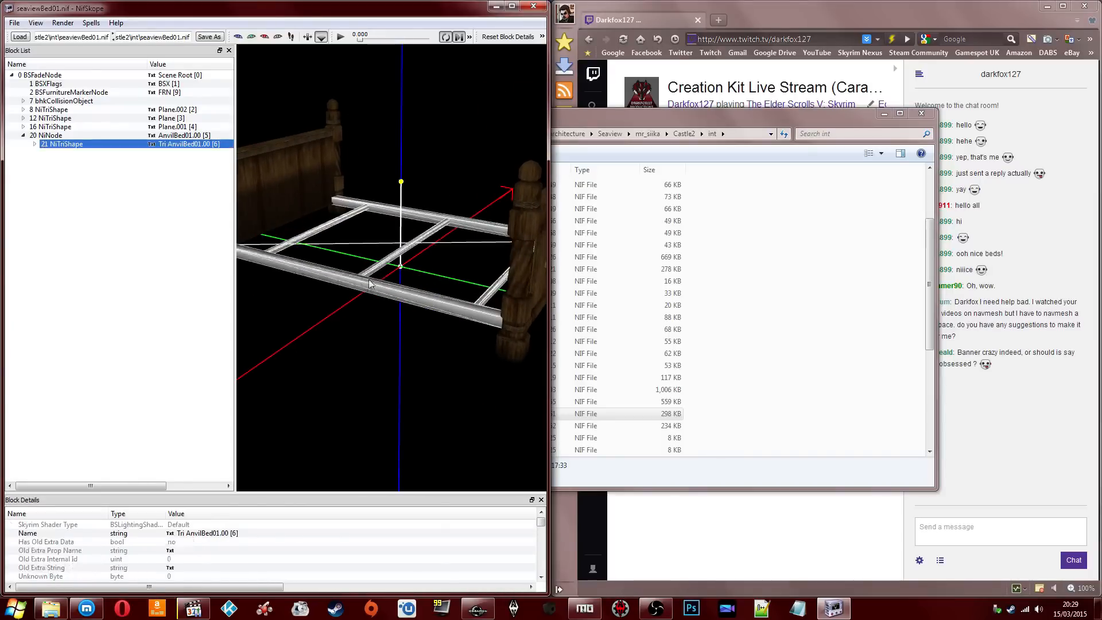
pyautogui.click(35, 144)
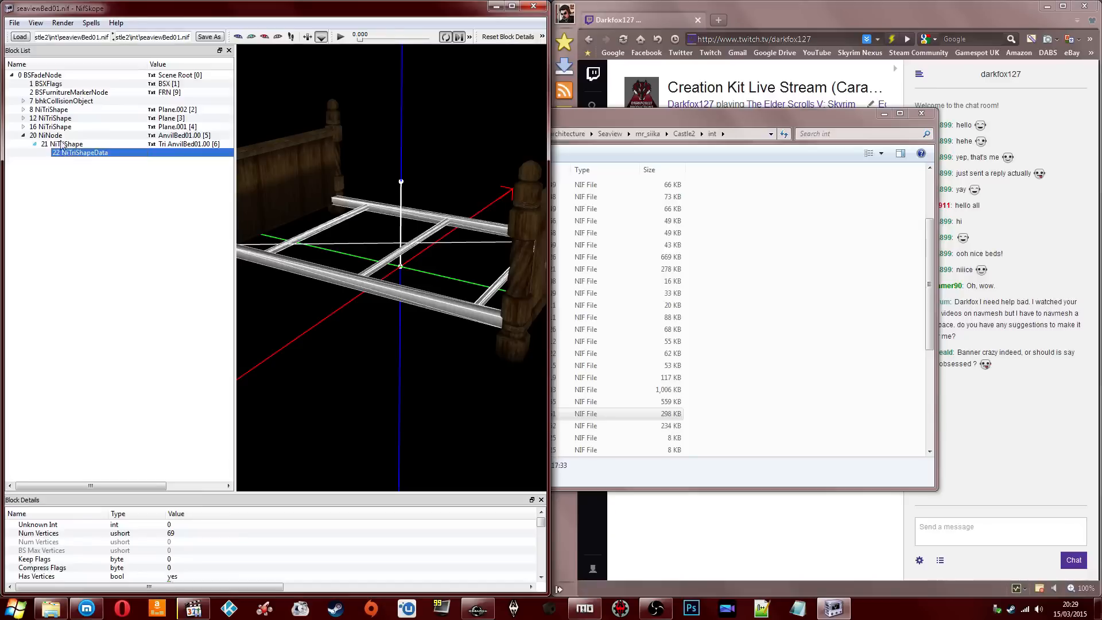
pyautogui.click(58, 136)
pyautogui.click(323, 280)
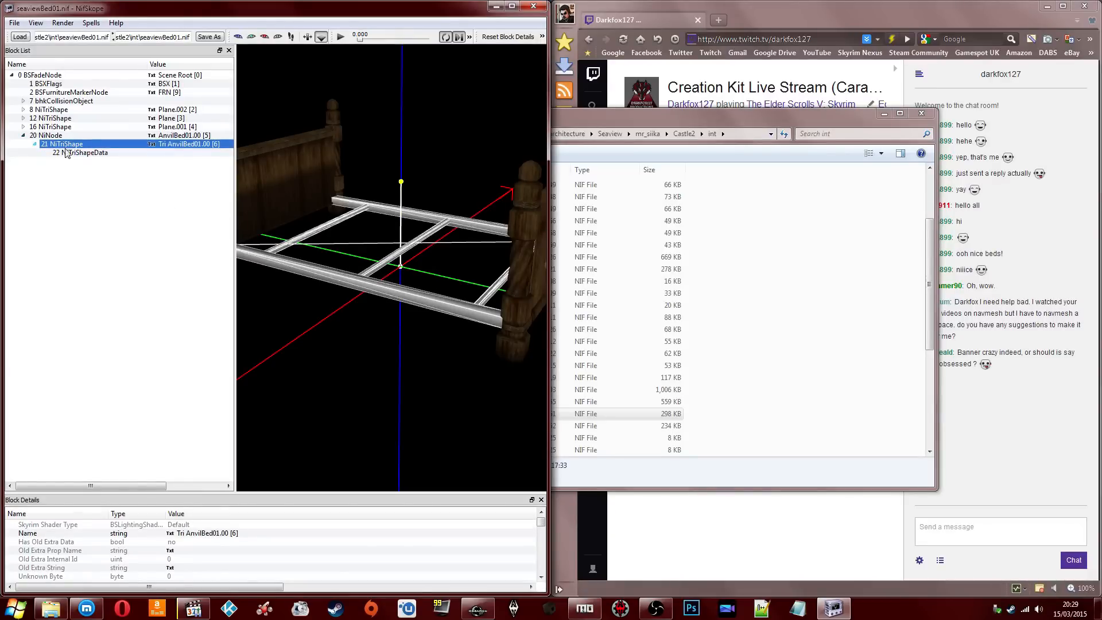
pyautogui.click(51, 137)
pyautogui.rightClick(50, 136)
pyautogui.moveTo(80, 176)
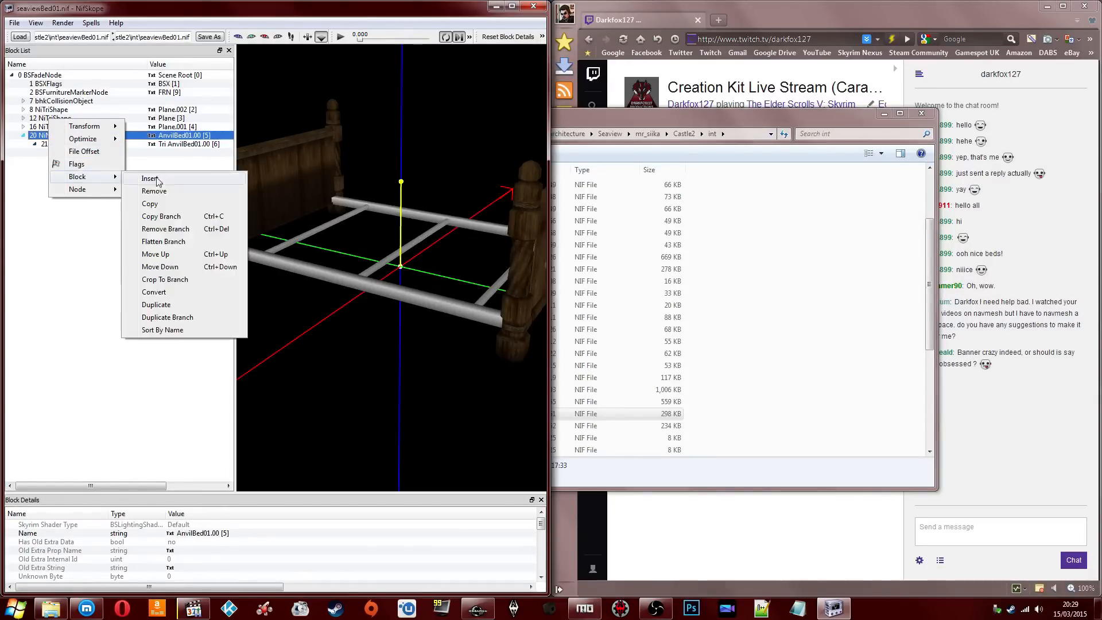
pyautogui.click(165, 229)
# Step: Start saving the stripped-down bed mesh as a new file and browse to the Skyrim Data\Meshes folder
pyautogui.moveTo(305, 229); pyautogui.dragTo(393, 186)
pyautogui.moveTo(355, 221); pyautogui.dragTo(371, 204)
pyautogui.scroll(-2, 371, 204)
pyautogui.moveTo(429, 179); pyautogui.dragTo(408, 199)
pyautogui.click(209, 36)
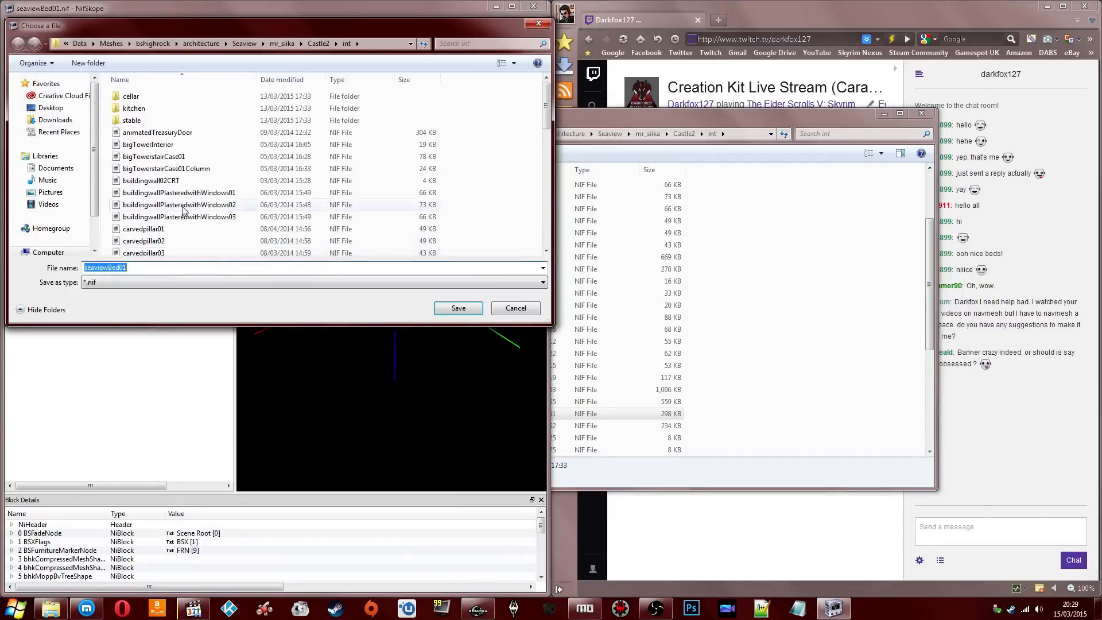
pyautogui.click(51, 107)
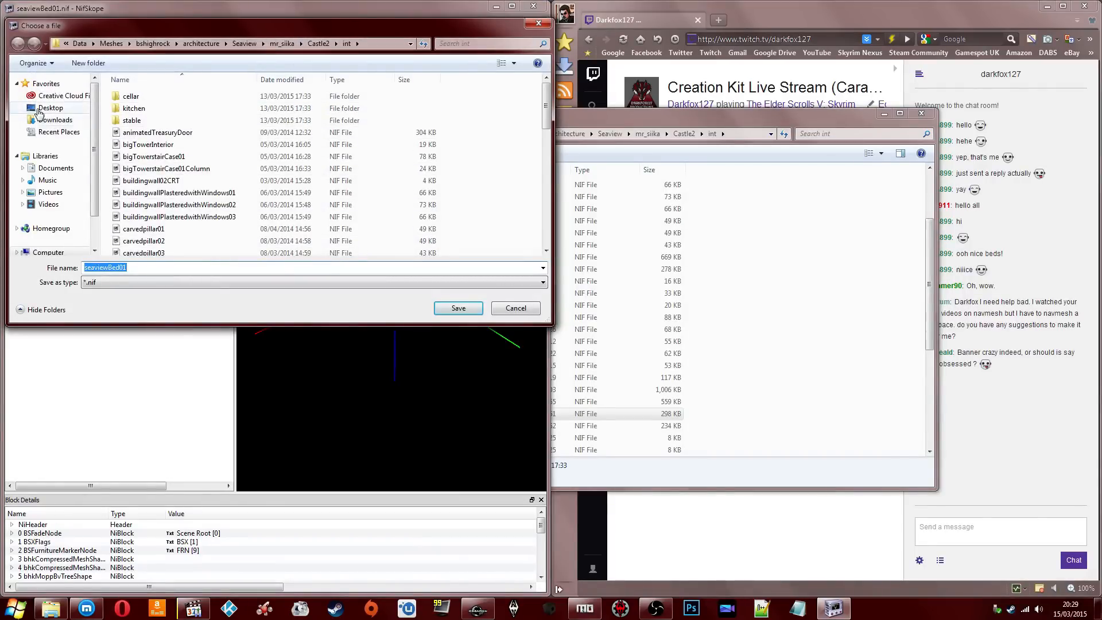
pyautogui.doubleClick(275, 207)
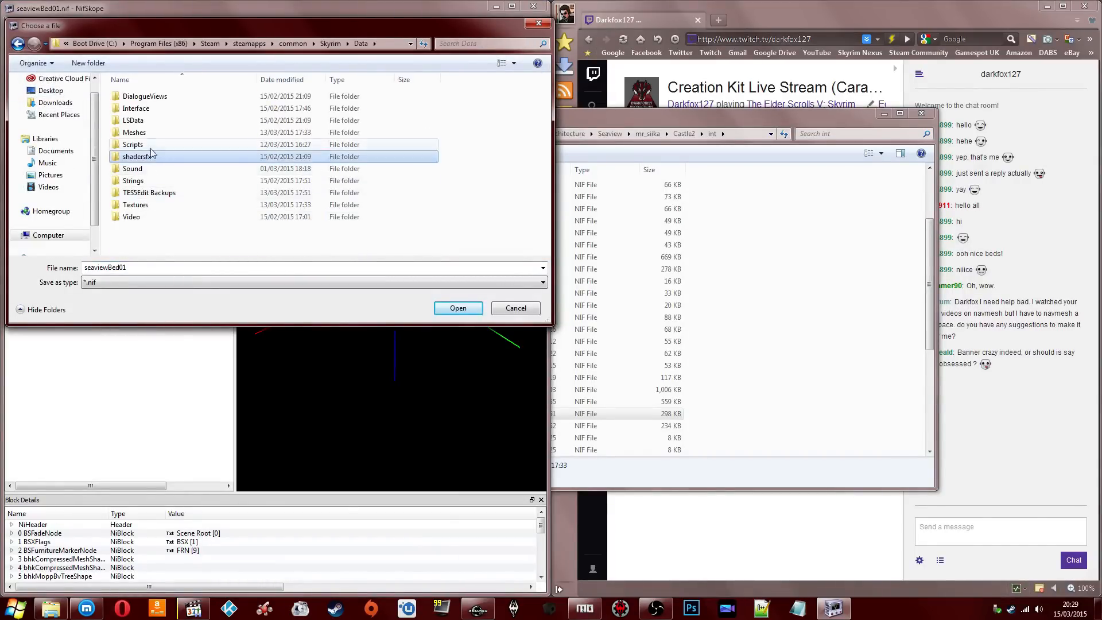
pyautogui.doubleClick(275, 153)
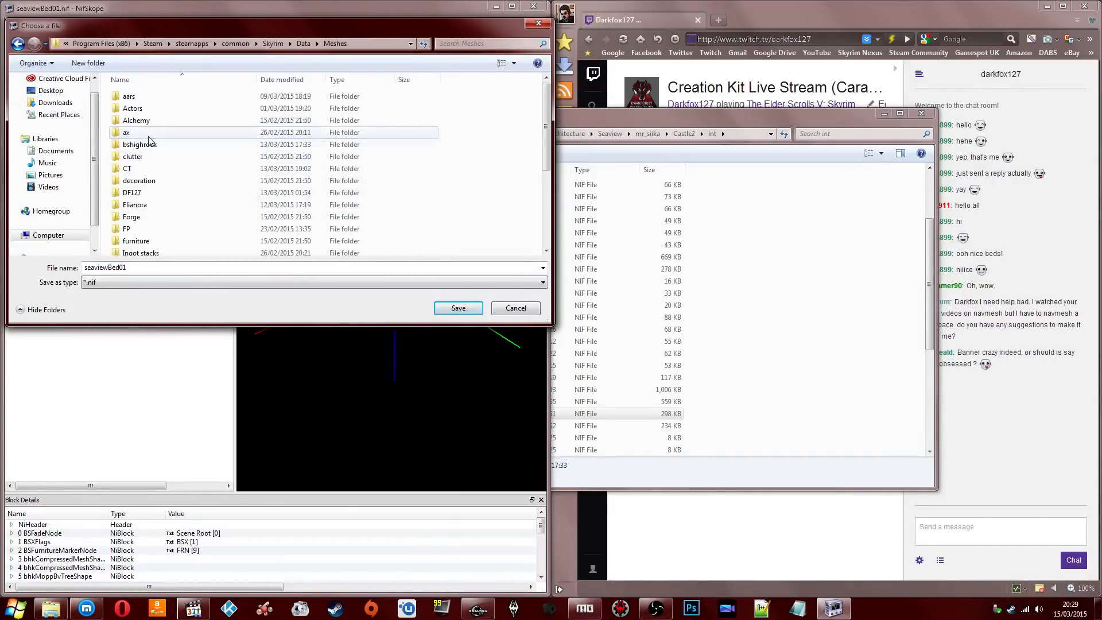
pyautogui.doubleClick(133, 193)
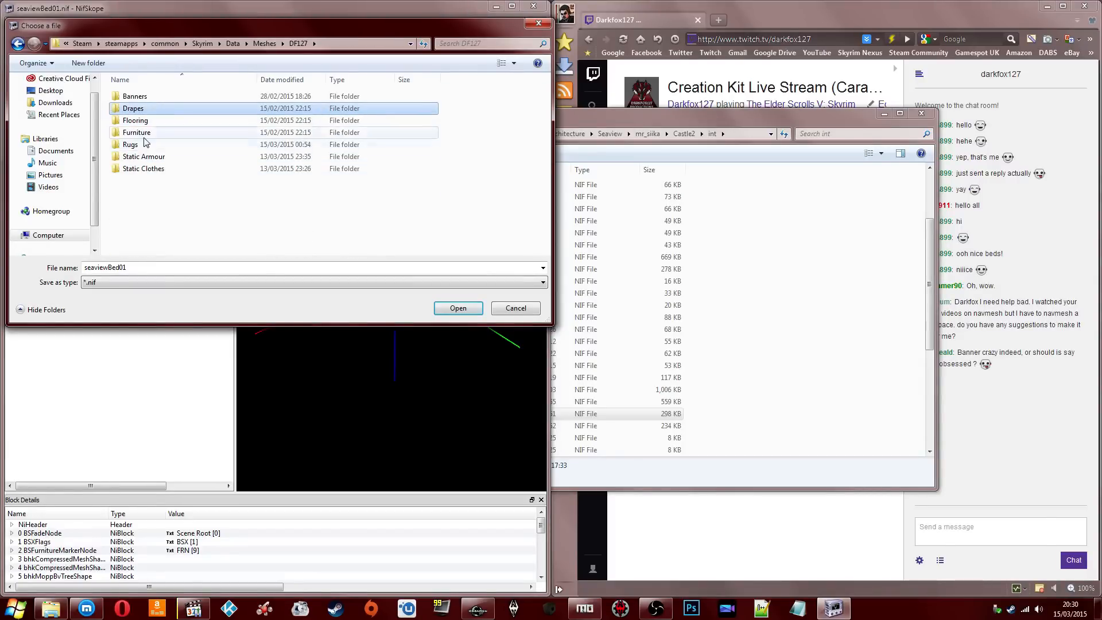
pyautogui.doubleClick(131, 145)
pyautogui.click(148, 113)
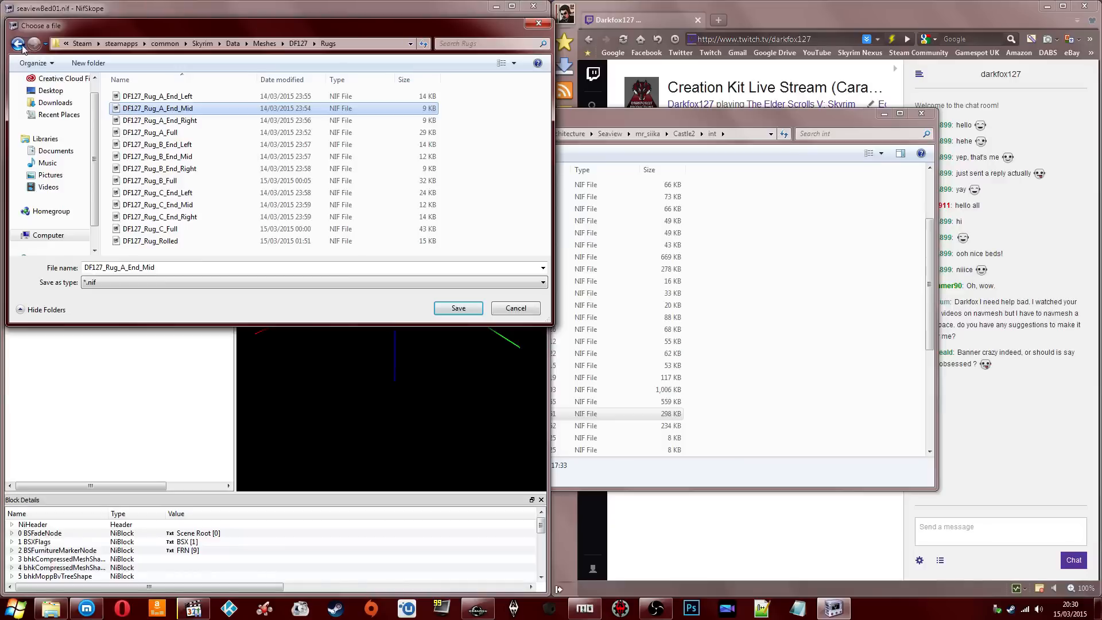
pyautogui.click(18, 44)
pyautogui.doubleClick(137, 108)
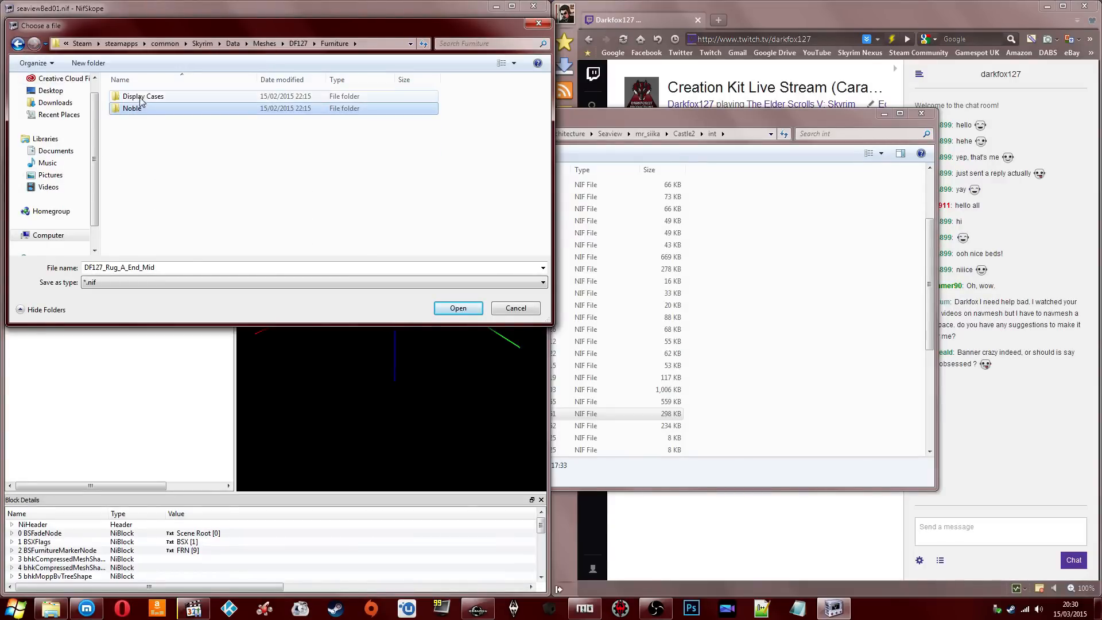
pyautogui.click(19, 44)
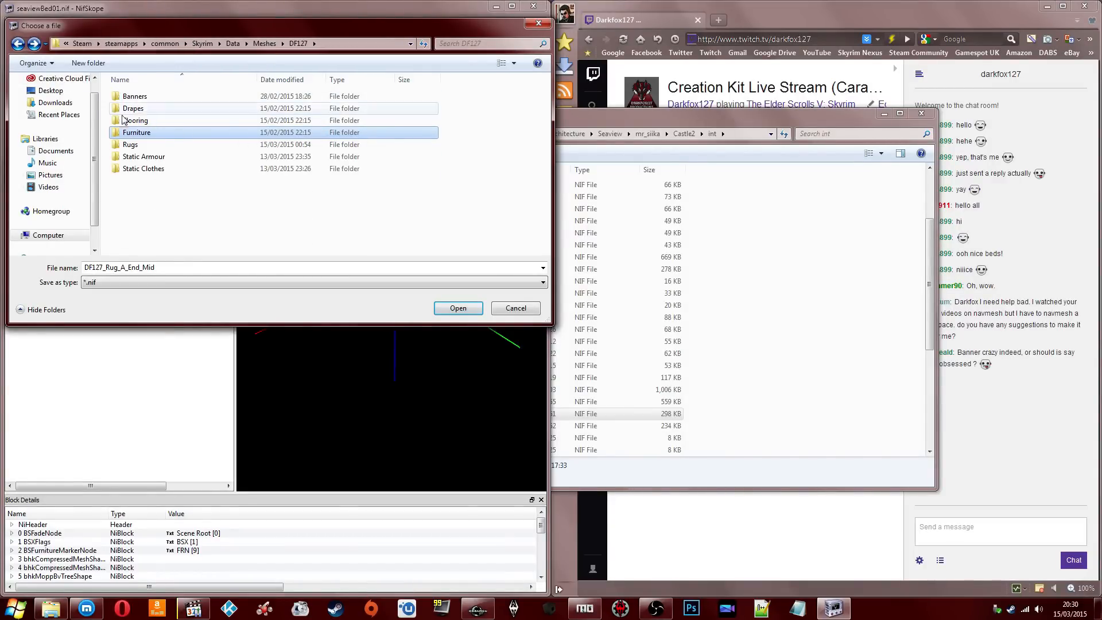
pyautogui.click(264, 43)
# Step: Save the mesh as CT_Bed_Double_02 in the CT\Furniture\Beds meshes folder
pyautogui.doubleClick(144, 162)
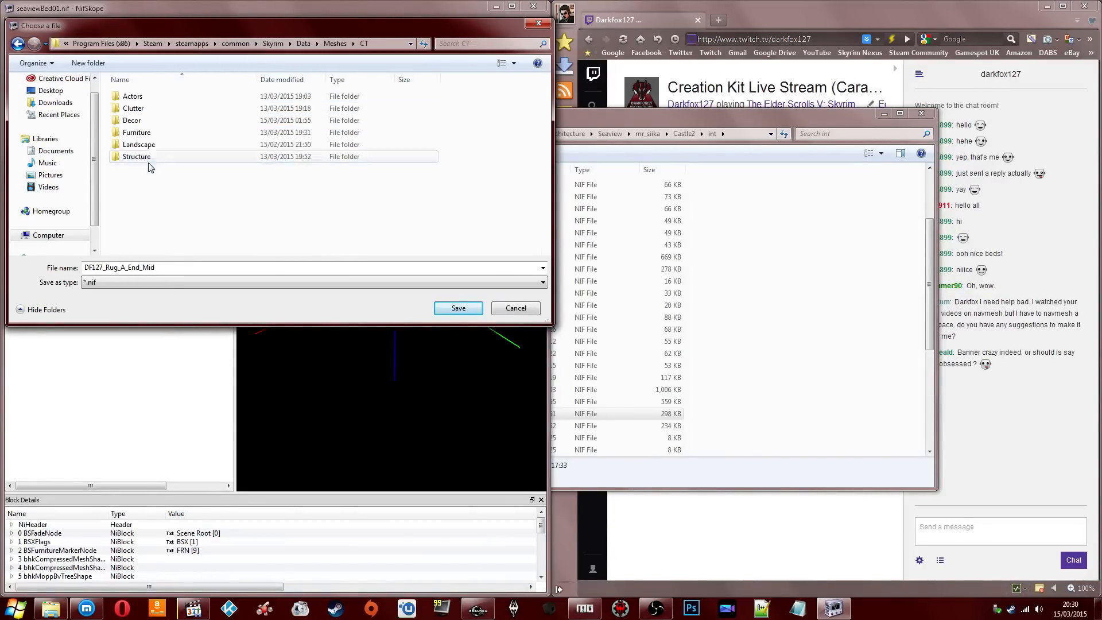
pyautogui.doubleClick(140, 132)
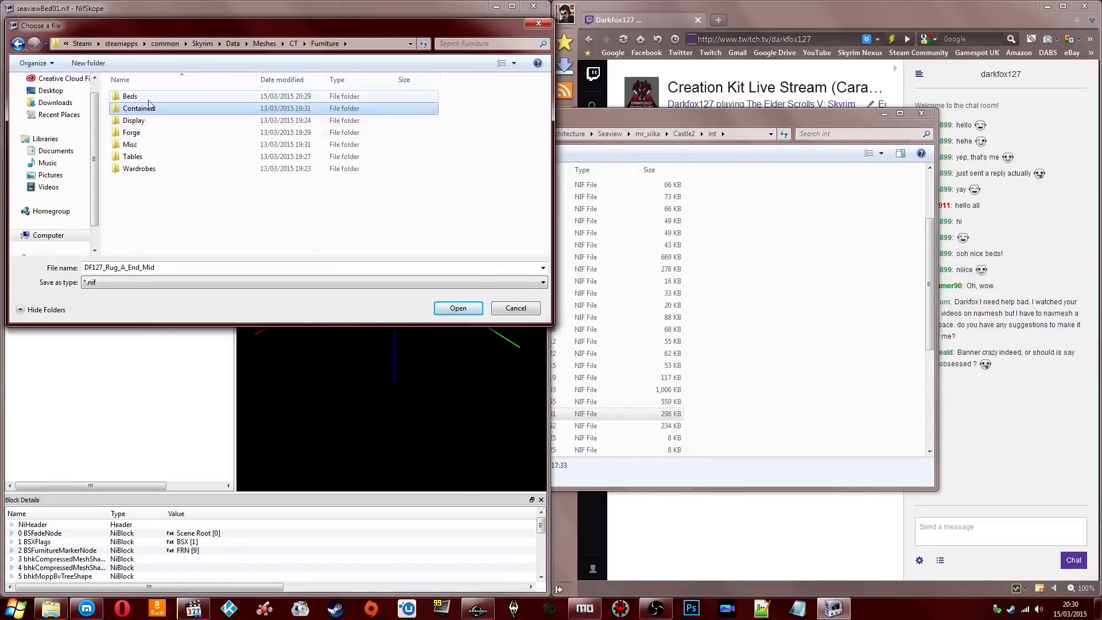
pyautogui.doubleClick(147, 96)
pyautogui.click(162, 107)
pyautogui.click(151, 96)
pyautogui.click(191, 266)
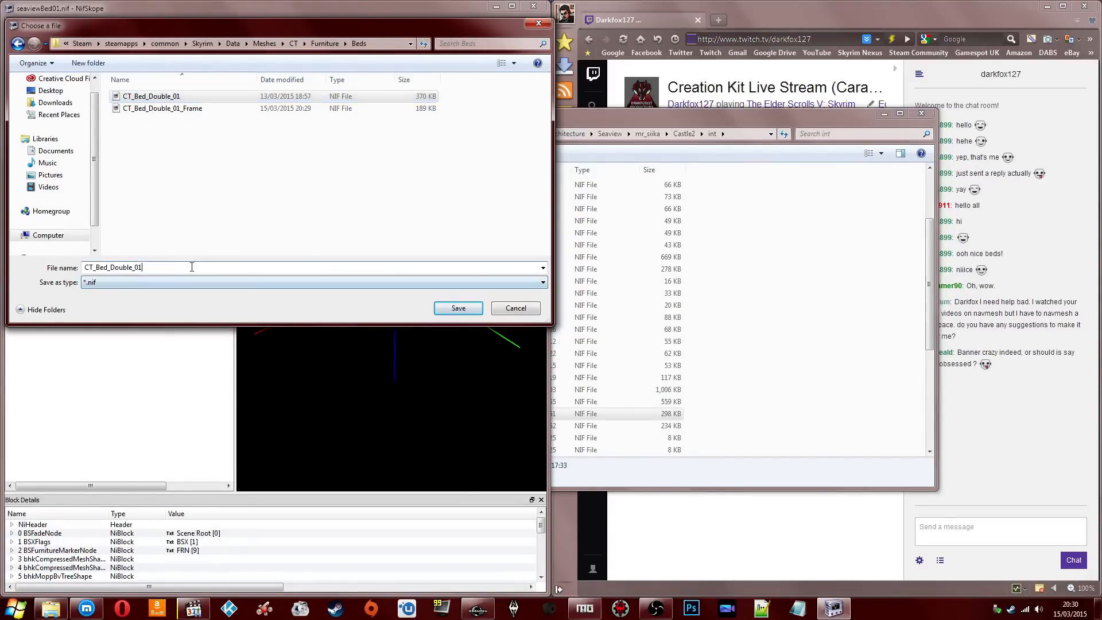
pyautogui.press('BackSpace')
pyautogui.write('2')
pyautogui.press('Return')
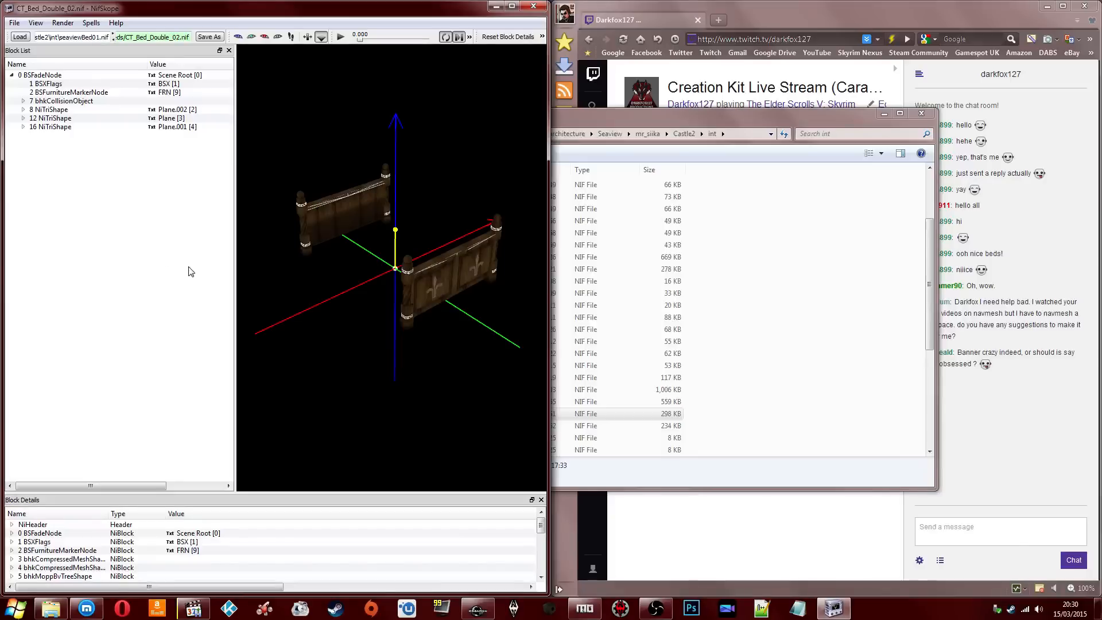
# Step: Remove the branch of the fleur-de-lis trim on the bed boards, NiTriShape Plane.002
pyautogui.scroll(5, 426, 283)
pyautogui.rightClick(478, 267)
pyautogui.moveTo(519, 350)
pyautogui.click(595, 404)
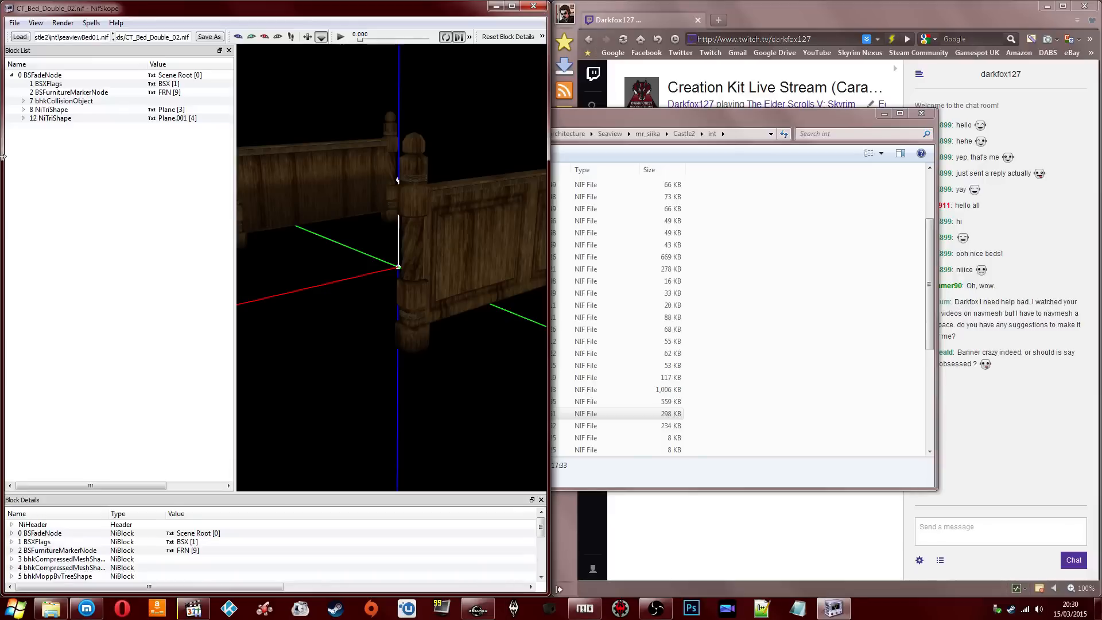
# Step: Open the texture set of NiTriShape Plane.001 and start choosing a replacement for its WRTrims01.dds texture
pyautogui.click(24, 119)
pyautogui.click(457, 235)
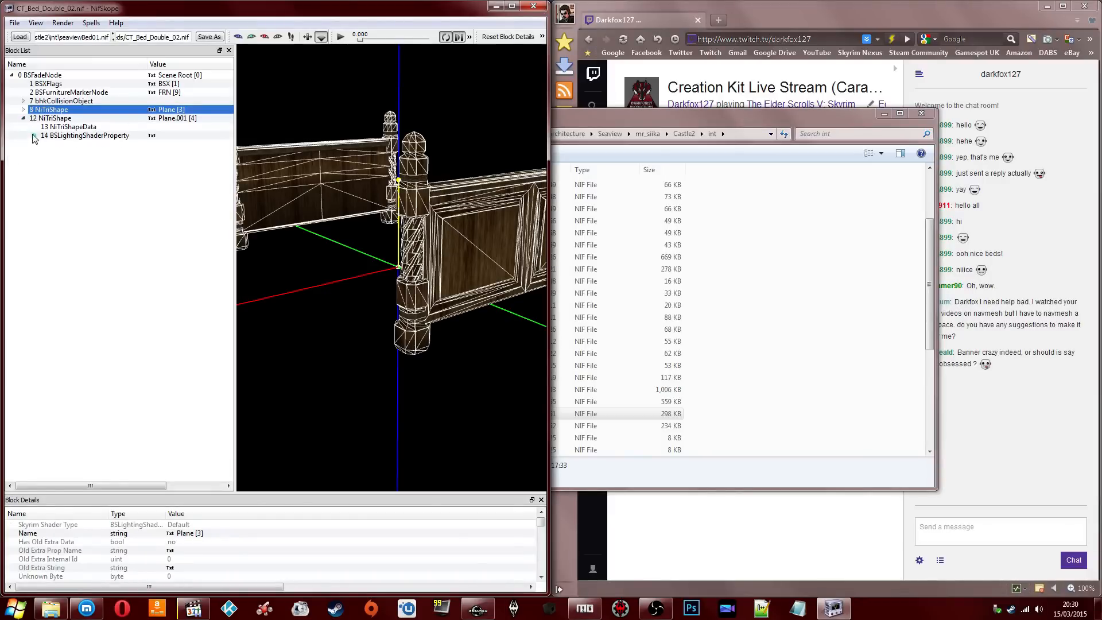
pyautogui.click(33, 137)
pyautogui.click(72, 143)
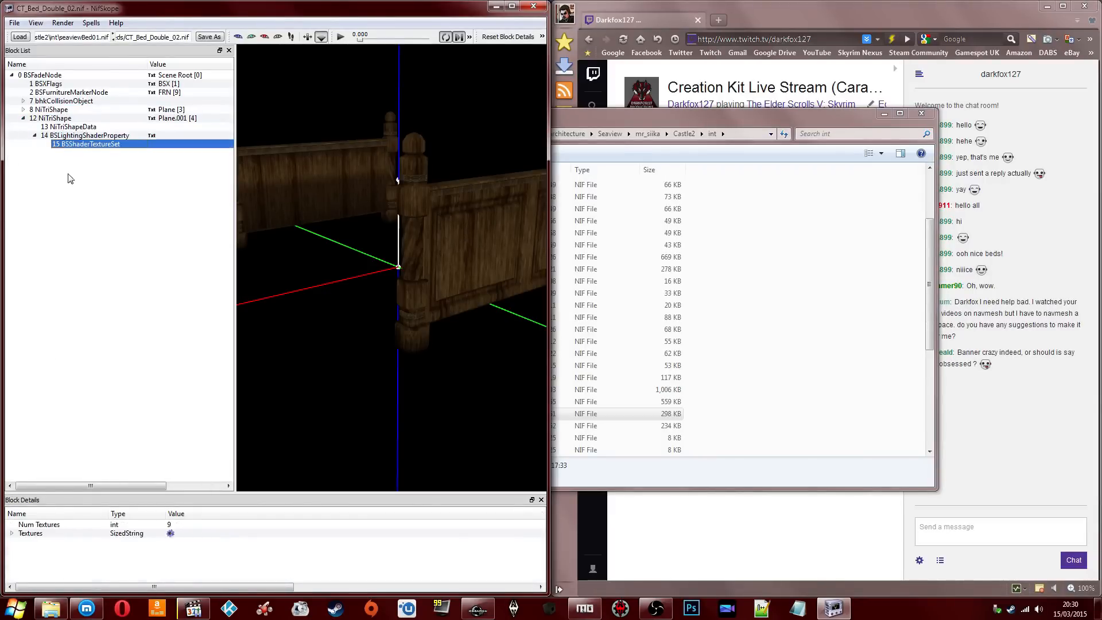
pyautogui.click(12, 533)
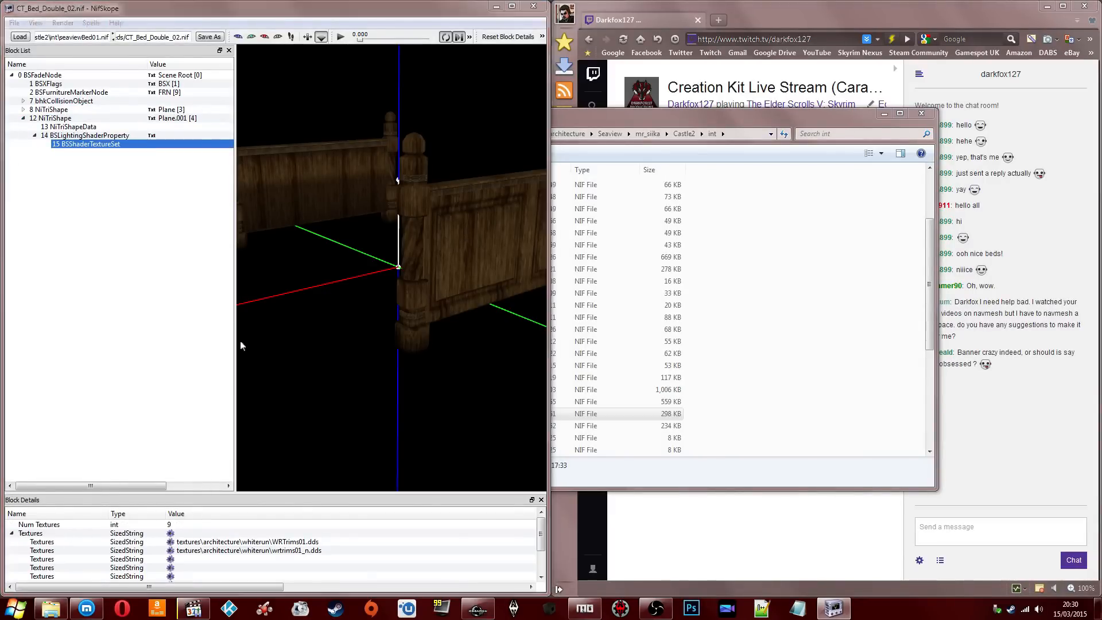
pyautogui.click(169, 545)
# Step: Browse to the Data\Textures\CT\Furniture\Beds folder for the Plane.001 texture
pyautogui.click(167, 108)
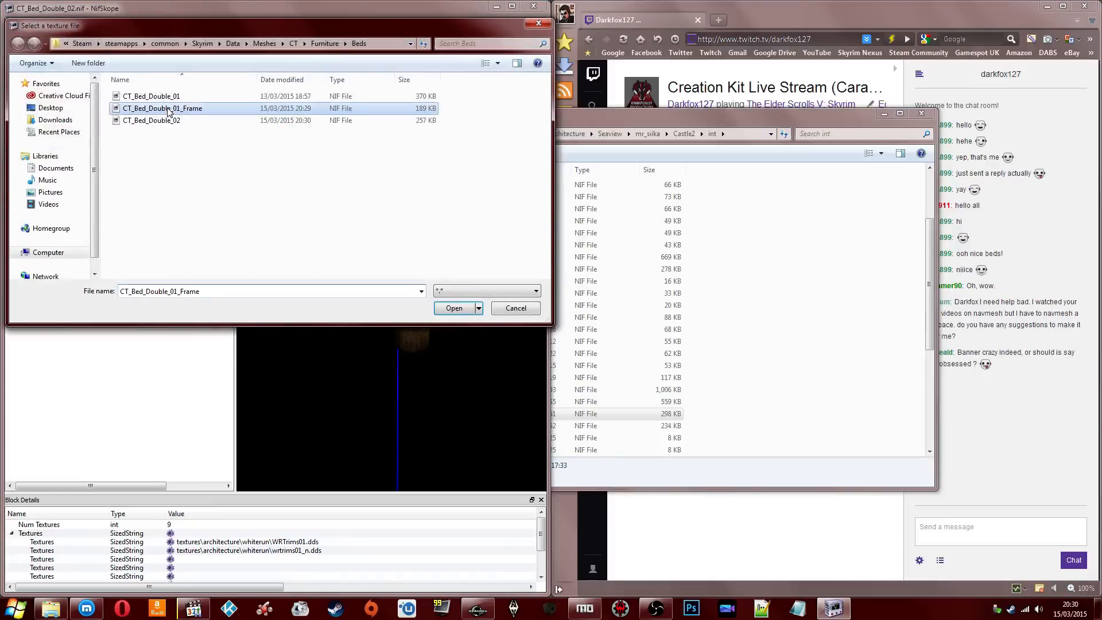
pyautogui.click(232, 43)
pyautogui.doubleClick(146, 204)
pyautogui.click(146, 169)
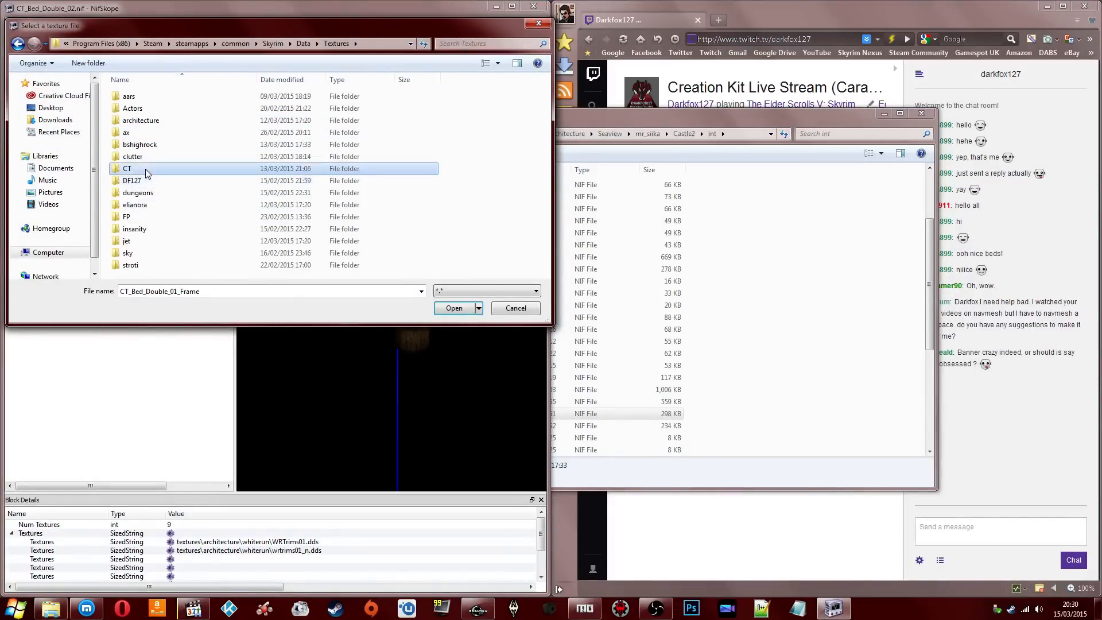
pyautogui.doubleClick(146, 169)
pyautogui.click(148, 169)
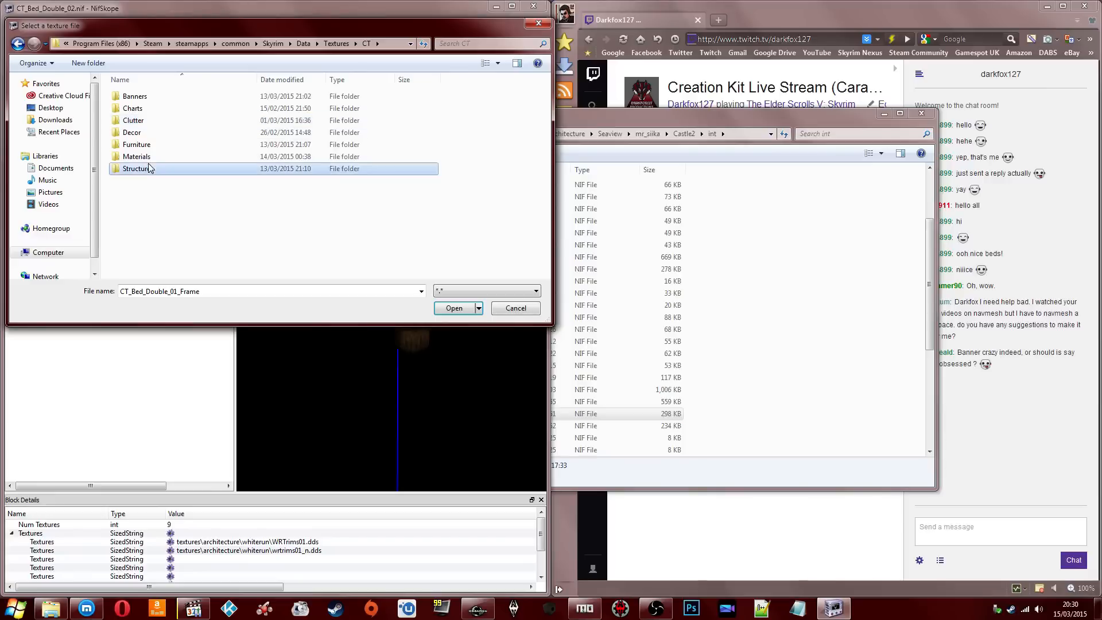
pyautogui.doubleClick(136, 144)
pyautogui.doubleClick(140, 110)
# Step: Assign CT_Bed_Wood_Dark as the first texture of Plane.001 and replace that choice with CT_Bed_Wood_Trim
pyautogui.click(140, 110)
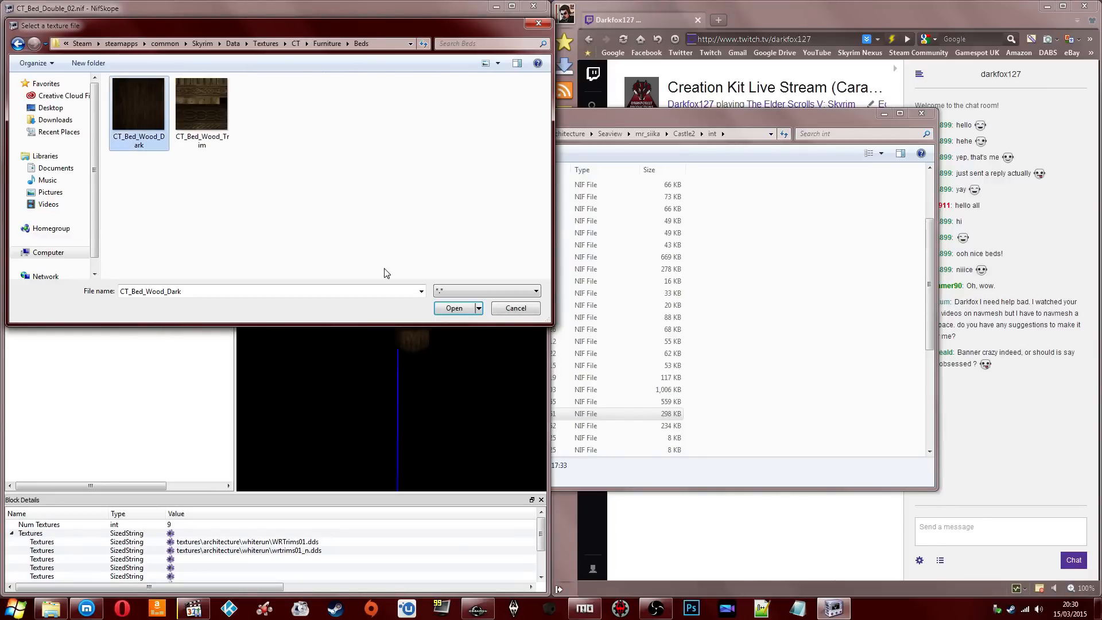
pyautogui.click(450, 308)
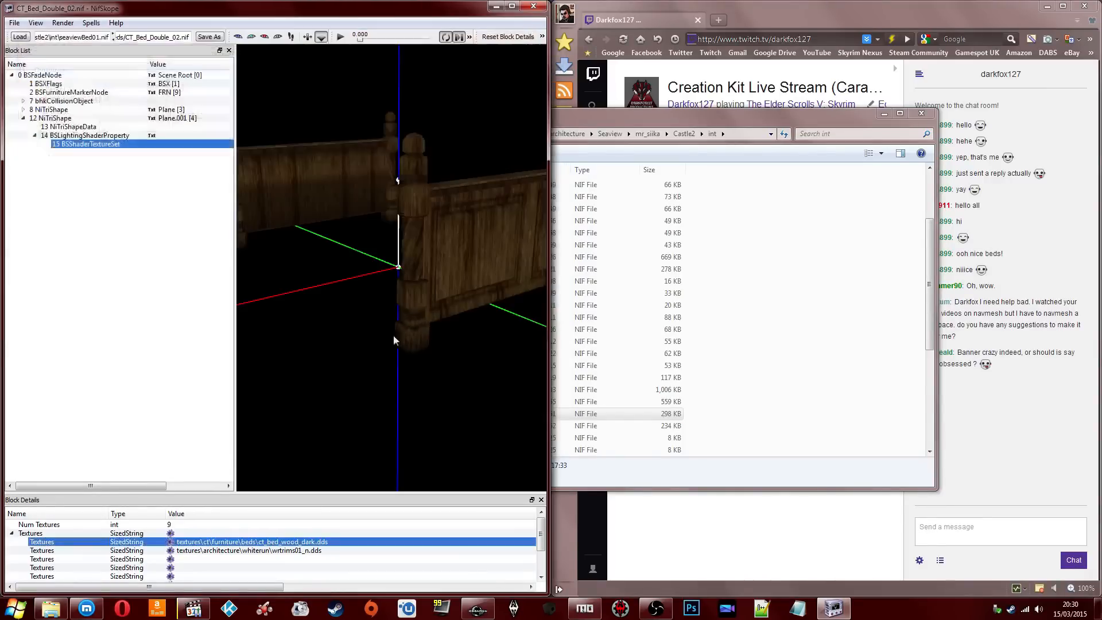
pyautogui.click(171, 543)
pyautogui.click(201, 105)
pyautogui.click(454, 308)
# Step: Open the texture list in the BSShaderTextureSet of the other bed shape, NiTriShape Plane
pyautogui.click(47, 110)
pyautogui.click(23, 109)
pyautogui.click(46, 127)
pyautogui.click(35, 127)
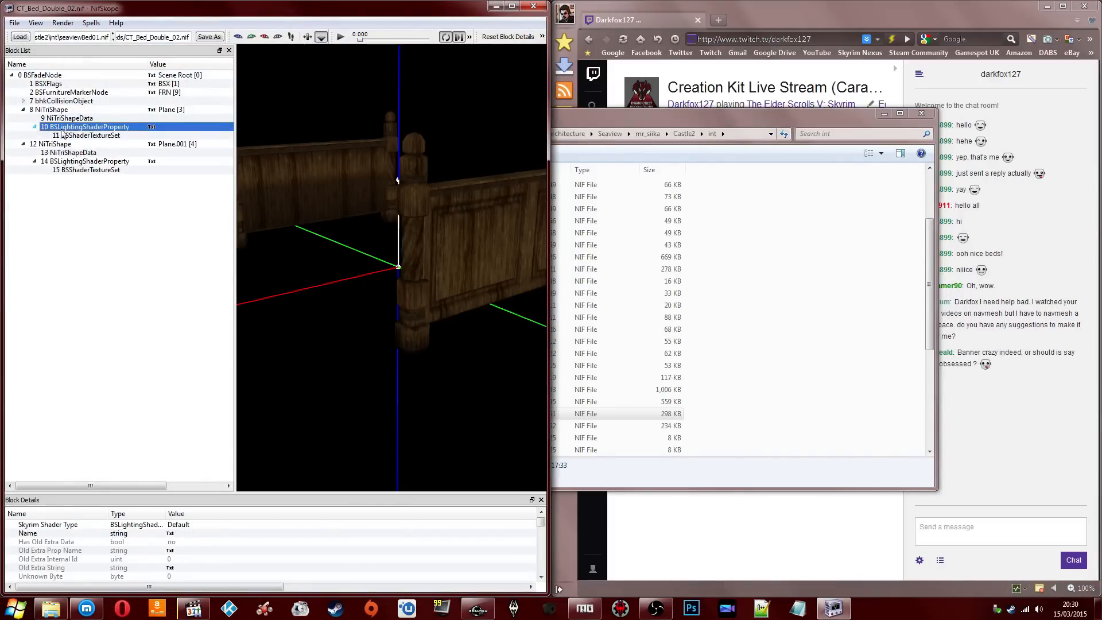
pyautogui.click(65, 135)
pyautogui.click(12, 533)
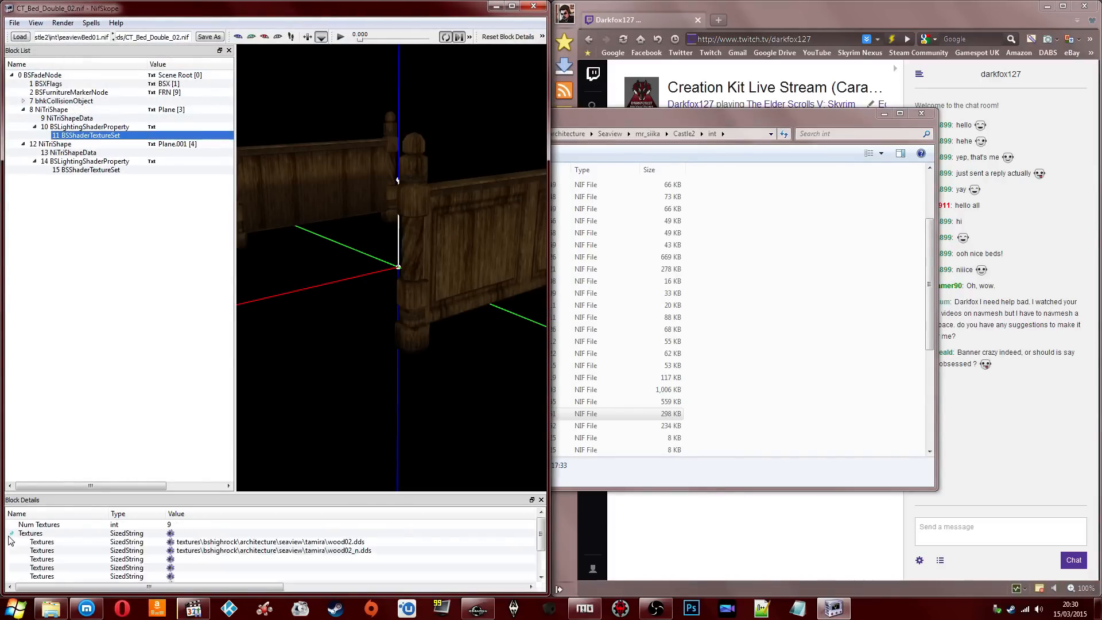
# Step: Replace the Plane shape's wood02.dds texture with CT_Bed_Wood_Dark from Textures\CT\Furniture\Beds
pyautogui.click(171, 541)
pyautogui.click(188, 43)
pyautogui.doubleClick(127, 168)
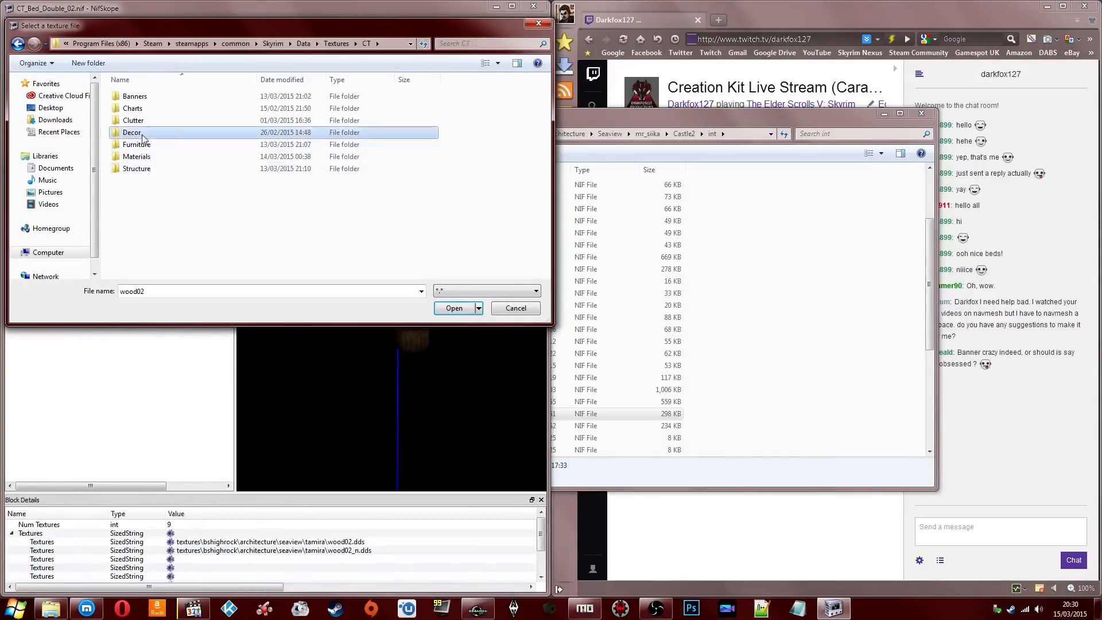
pyautogui.click(139, 145)
pyautogui.doubleClick(139, 145)
pyautogui.doubleClick(137, 108)
pyautogui.click(137, 106)
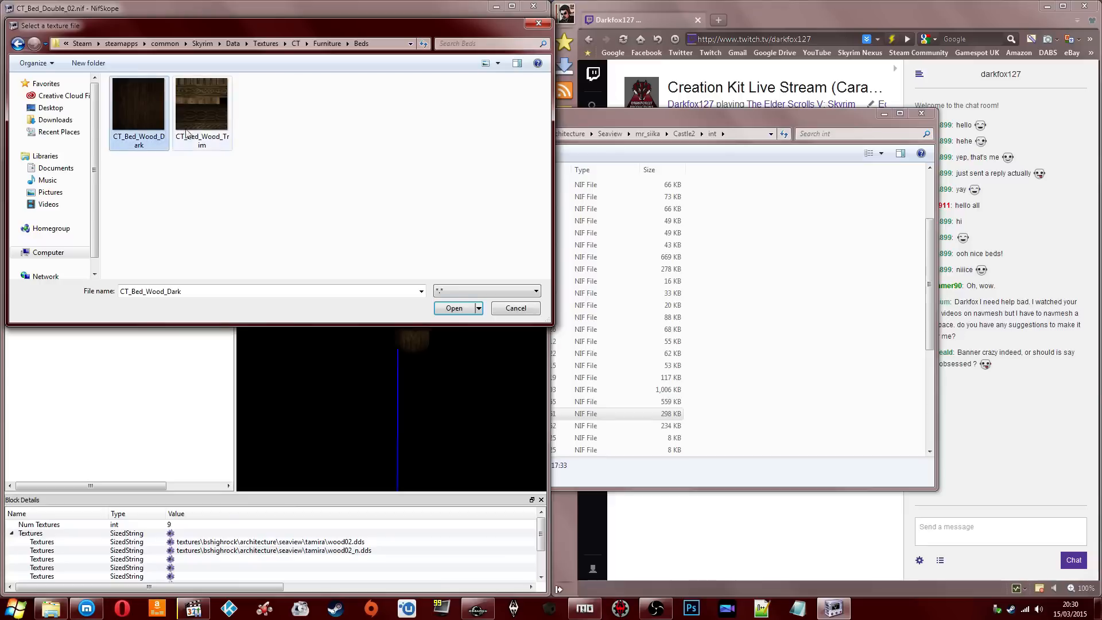
pyautogui.click(454, 309)
# Step: Save the retextured bed mesh over the existing CT_Bed_Double_02 file in Meshes\CT\Furniture\Beds
pyautogui.moveTo(349, 363); pyautogui.dragTo(393, 326)
pyautogui.moveTo(392, 285); pyautogui.dragTo(399, 292)
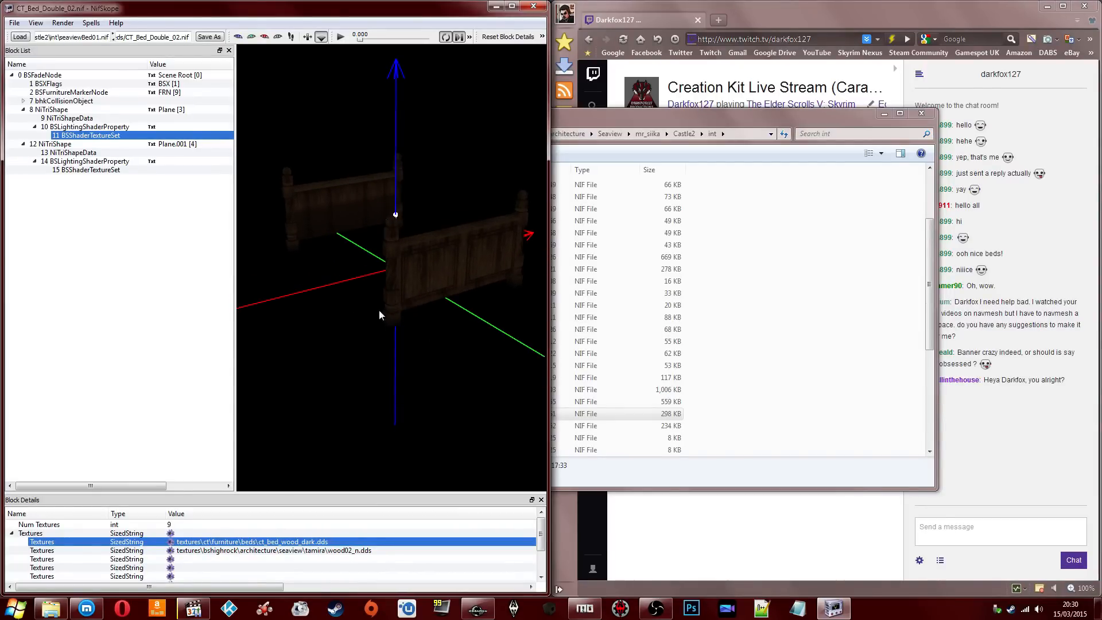
pyautogui.moveTo(351, 349); pyautogui.dragTo(375, 301)
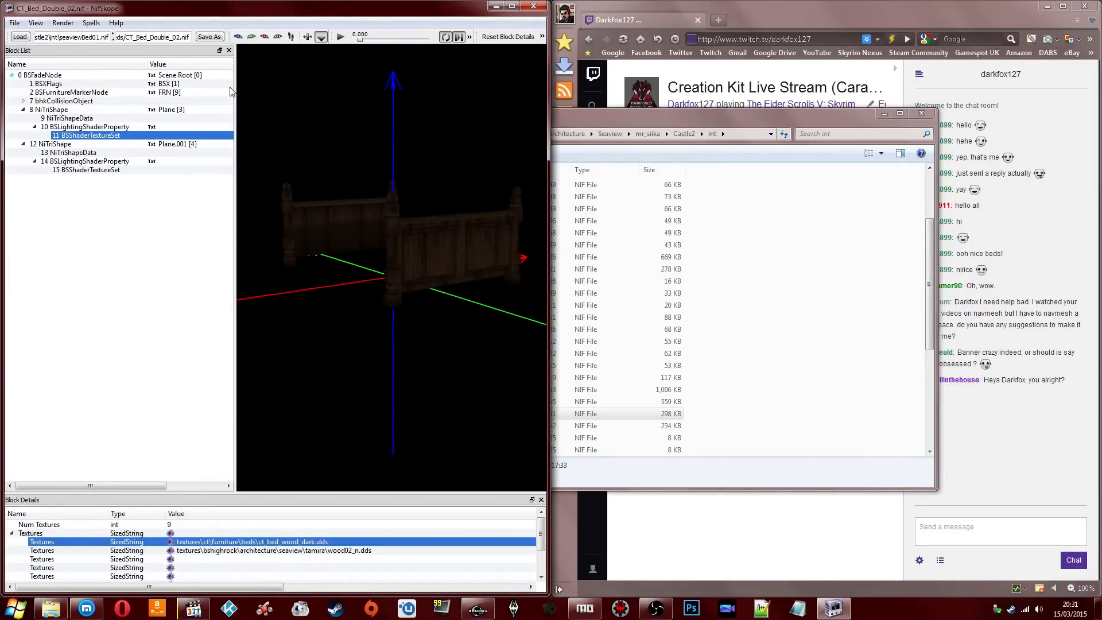
pyautogui.click(209, 37)
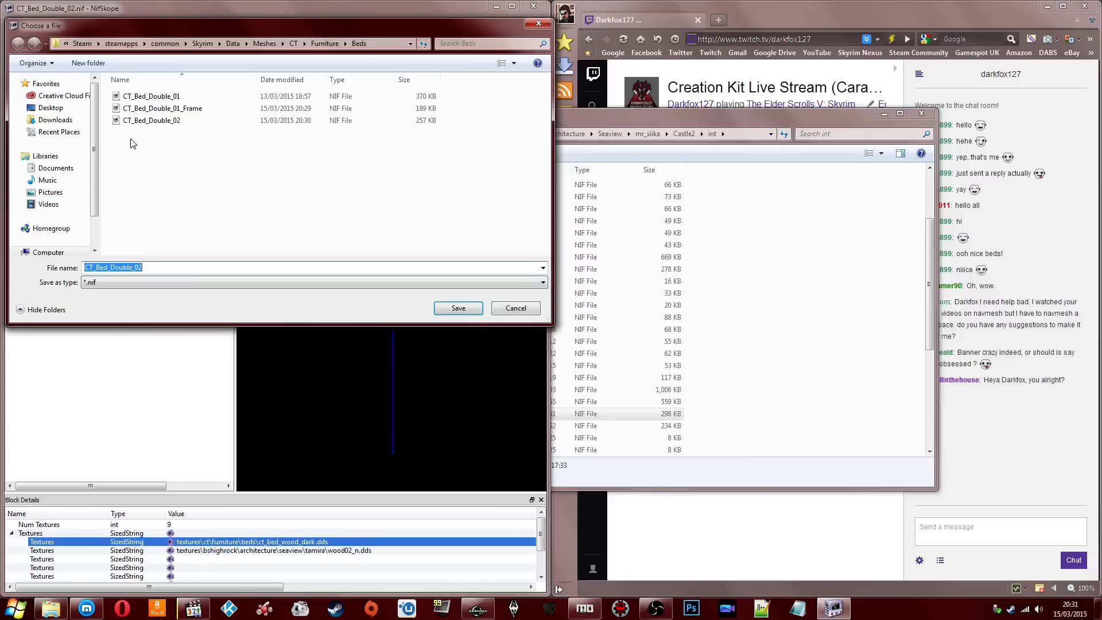
pyautogui.click(172, 121)
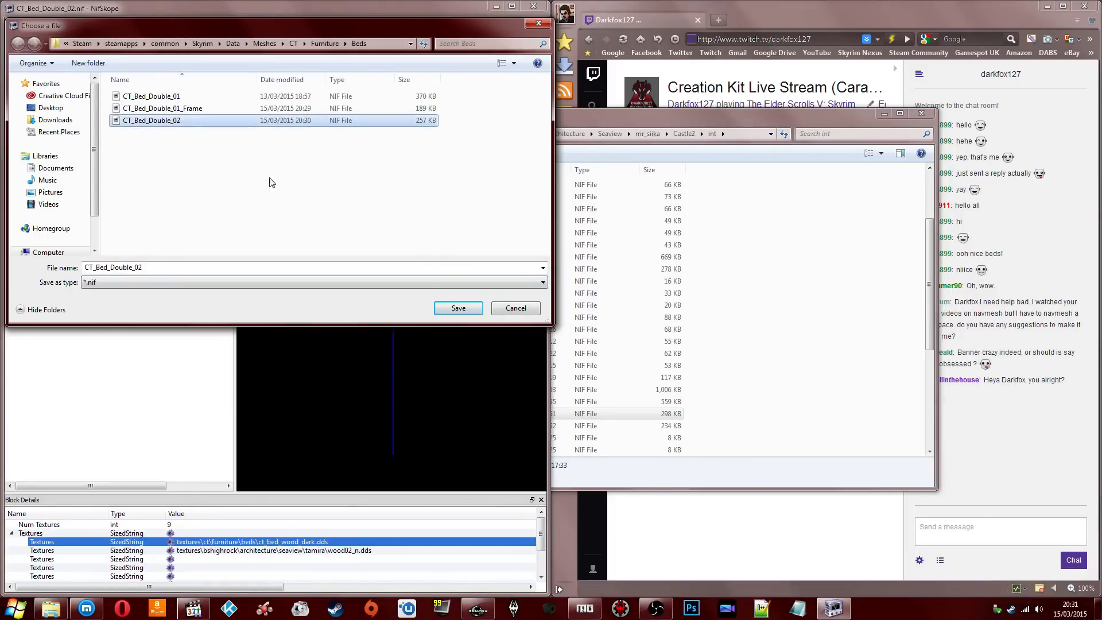
pyautogui.click(459, 308)
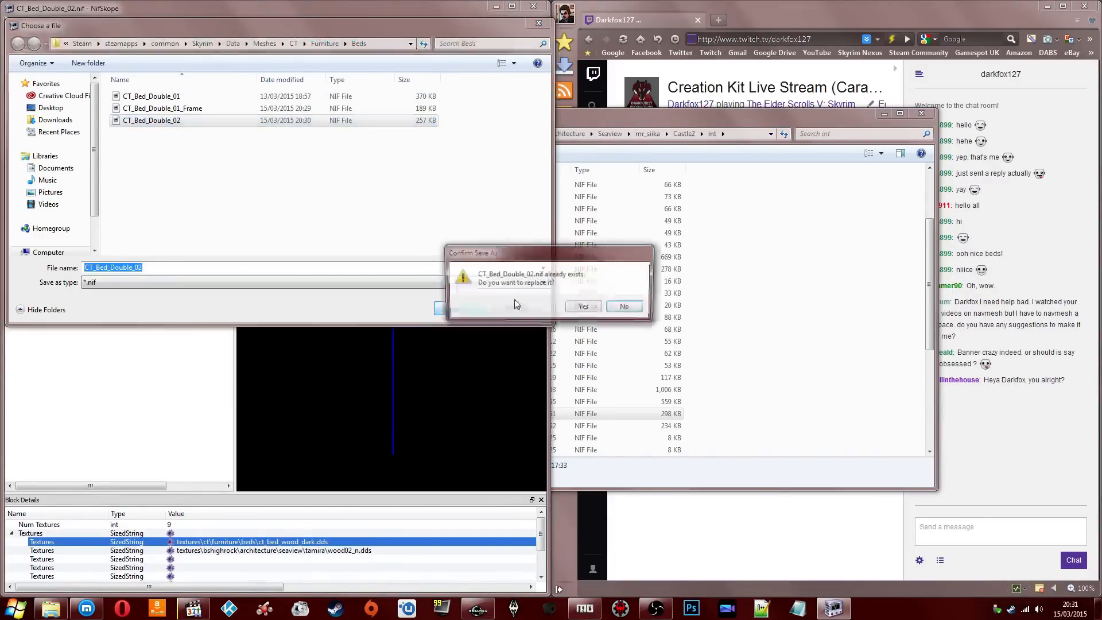
pyautogui.click(597, 307)
# Step: Clear away the open NifSkope, folder and browser windows and switch to the Creation Kit, bringing the CT_Apex double bed into close view
pyautogui.click(524, 7)
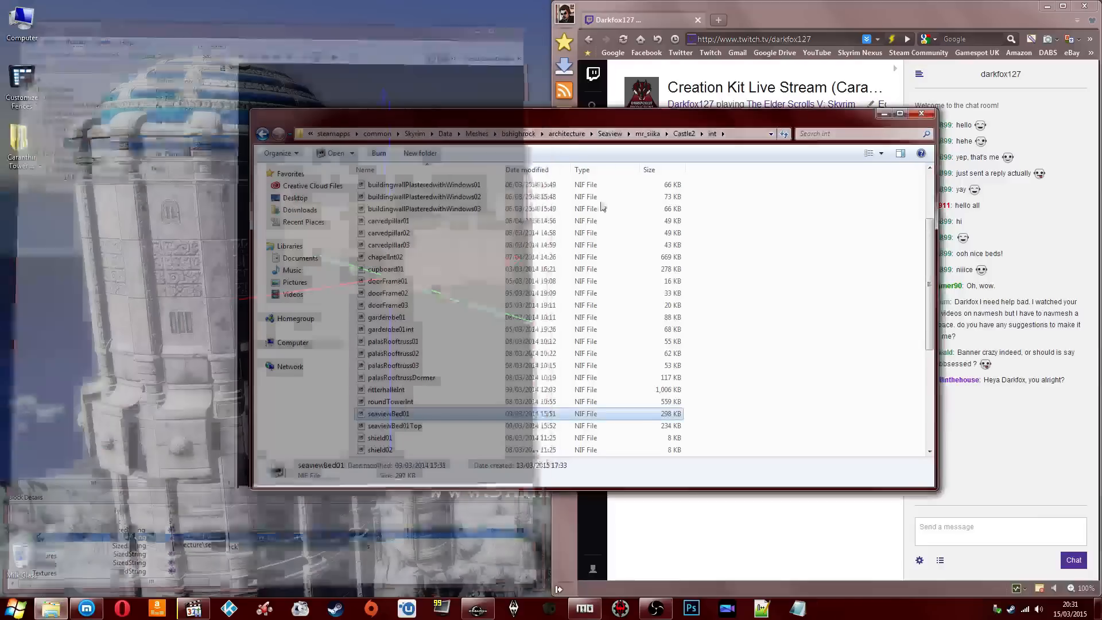
pyautogui.click(921, 113)
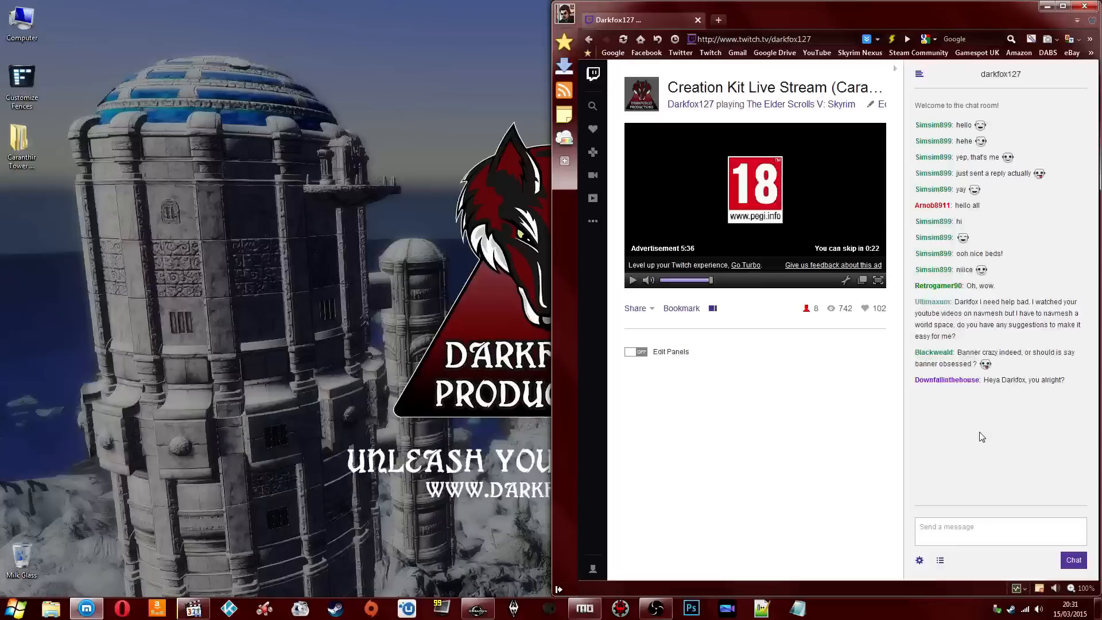
pyautogui.click(1053, 6)
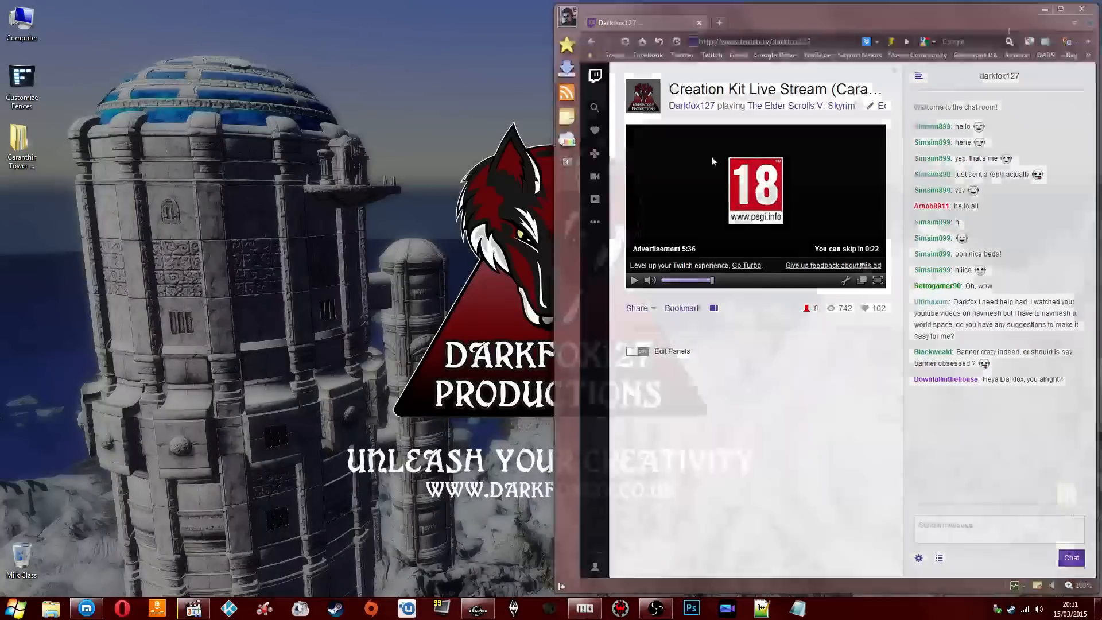
pyautogui.click(478, 608)
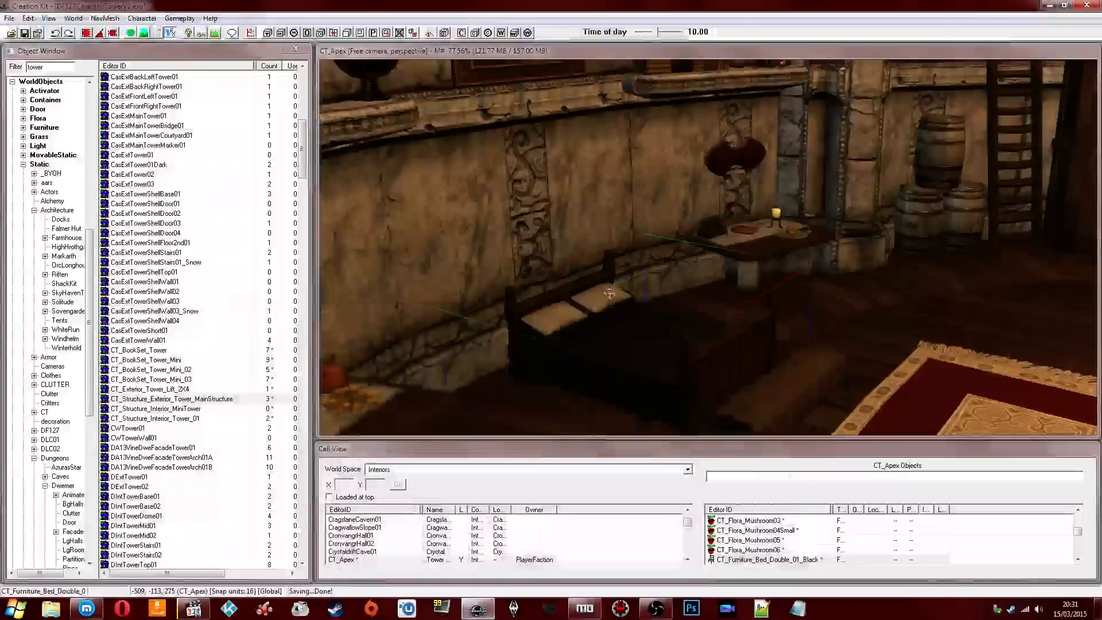
pyautogui.keyDown('shift'); pyautogui.moveTo(591, 279); pyautogui.dragTo(696, 270, button='middle'); pyautogui.keyUp('shift')
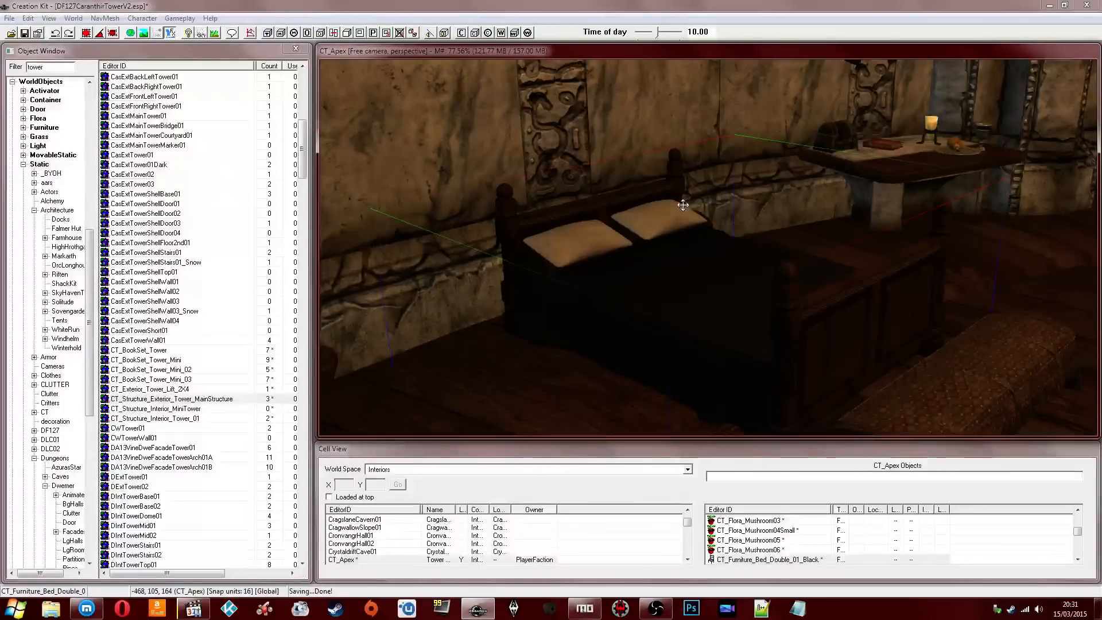
pyautogui.keyDown('shift'); pyautogui.moveTo(682, 237); pyautogui.dragTo(679, 236, button='middle'); pyautogui.keyUp('shift')
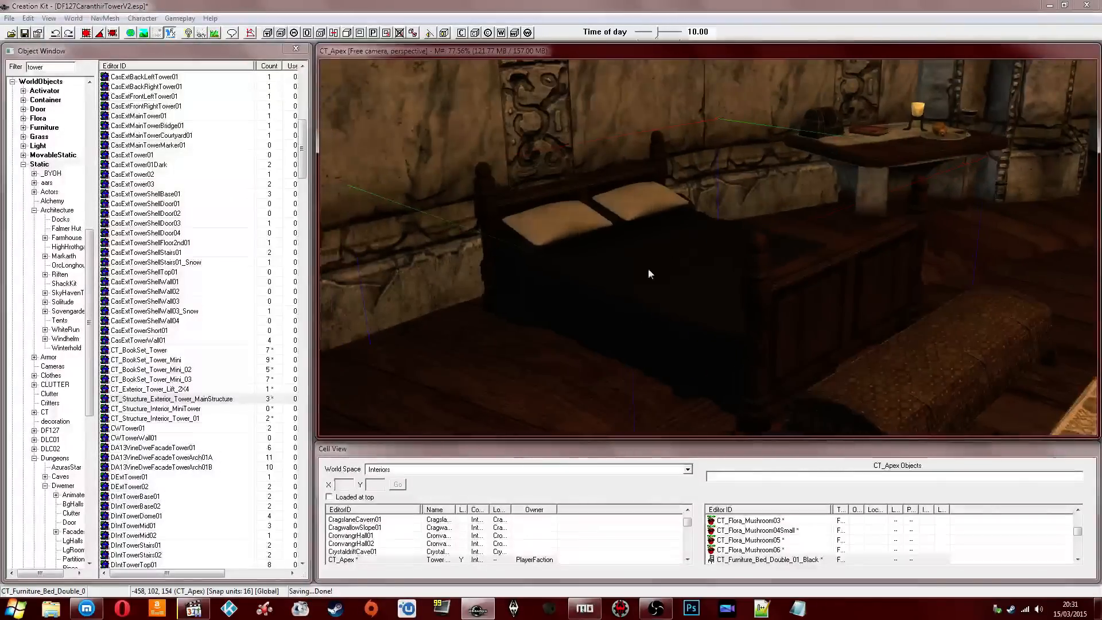
pyautogui.scroll(3, 648, 272)
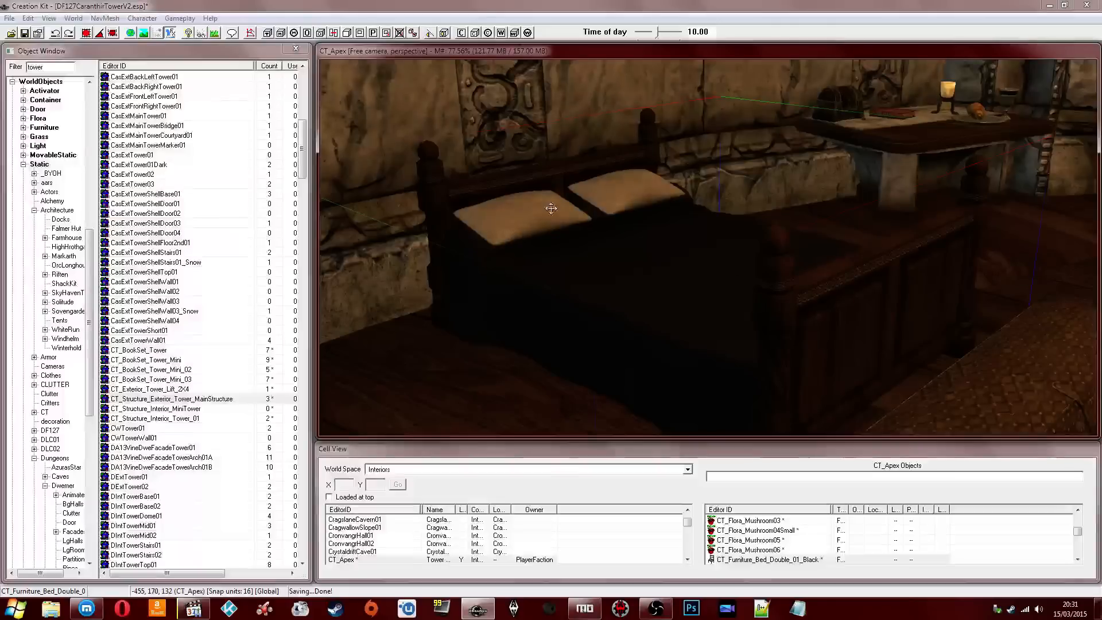
pyautogui.keyDown('shift'); pyautogui.moveTo(604, 263); pyautogui.dragTo(603, 261, button='middle'); pyautogui.keyUp('shift')
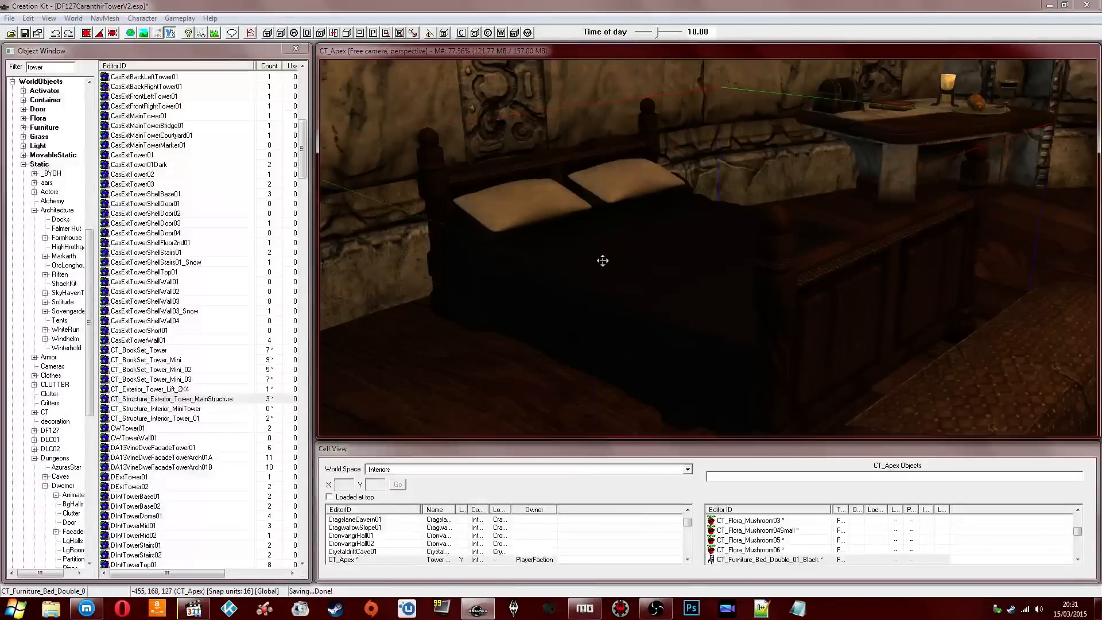
pyautogui.scroll(-1, 602, 260)
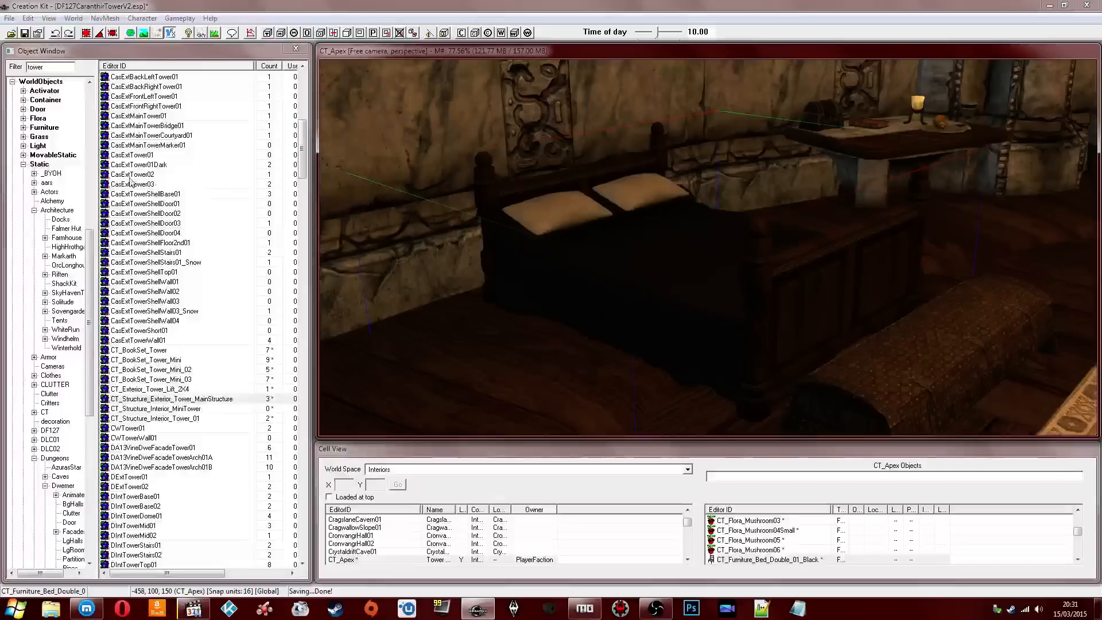
# Step: Create a new Static object and open the mesh file picker for its model
pyautogui.rightClick(161, 175)
pyautogui.click(184, 186)
pyautogui.click(645, 295)
pyautogui.click(517, 221)
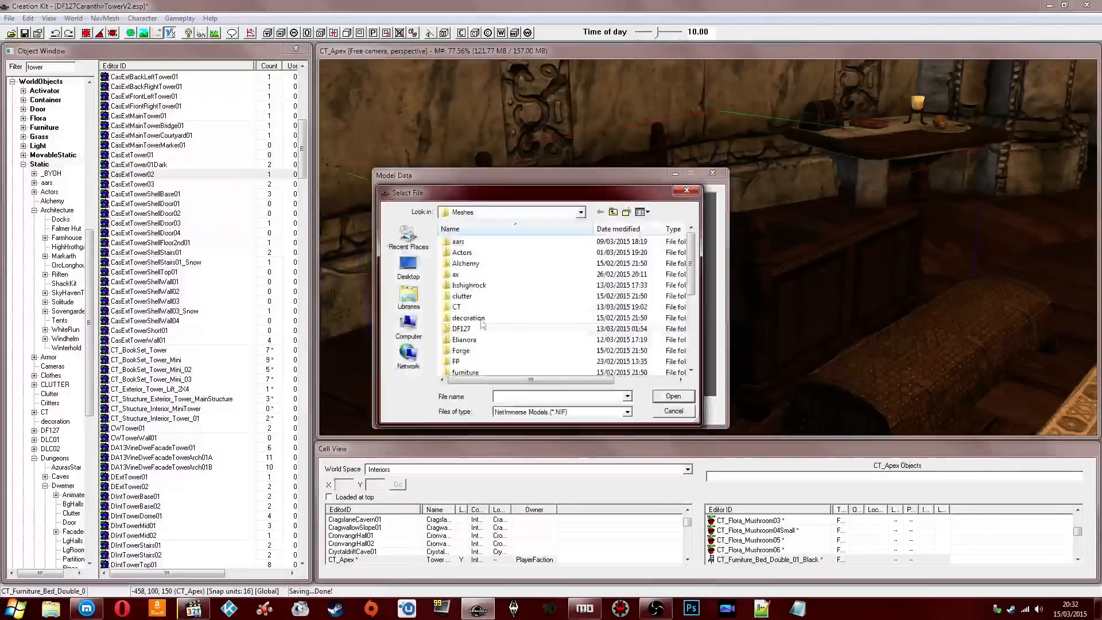
pyautogui.doubleClick(467, 328)
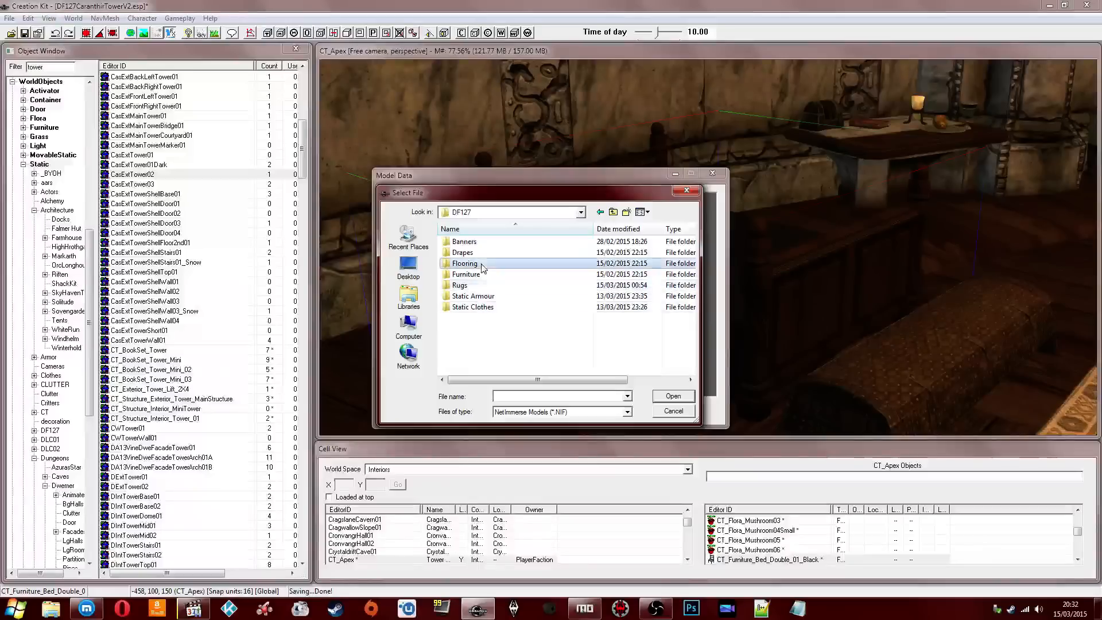
pyautogui.doubleClick(474, 275)
pyautogui.click(600, 213)
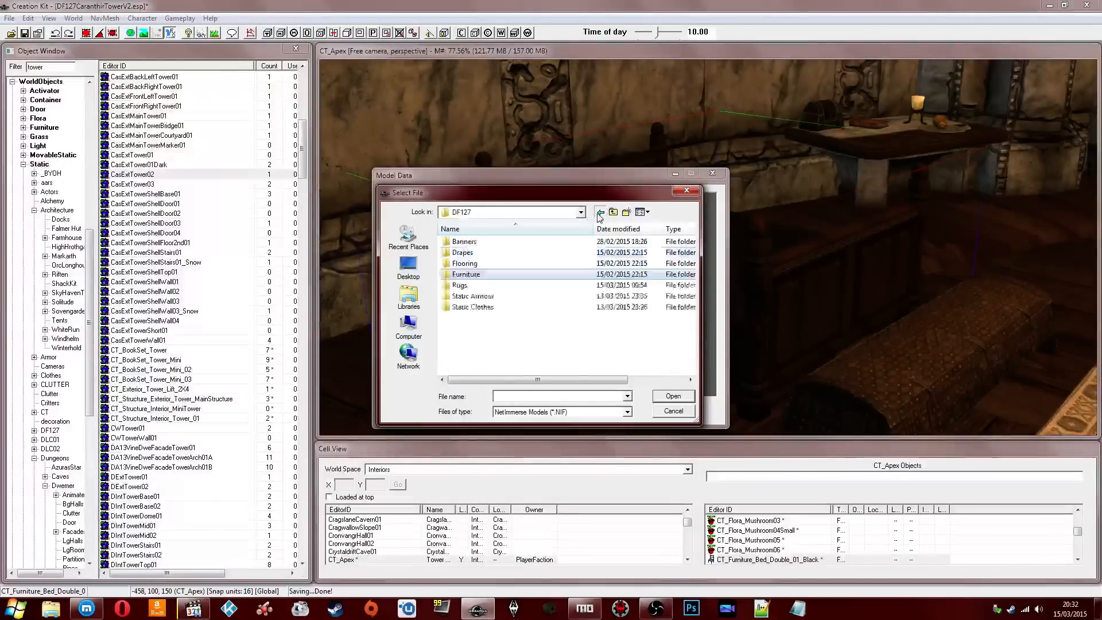
pyautogui.click(600, 213)
# Step: Assign CT_Bed_Double_01_Frame.nif from CT\Furniture\Beds as the new Static's model and check it in the preview
pyautogui.doubleClick(464, 304)
pyautogui.doubleClick(468, 275)
pyautogui.doubleClick(466, 242)
pyautogui.click(485, 252)
pyautogui.click(481, 265)
pyautogui.click(538, 255)
pyautogui.click(684, 396)
pyautogui.moveTo(628, 345); pyautogui.dragTo(591, 304)
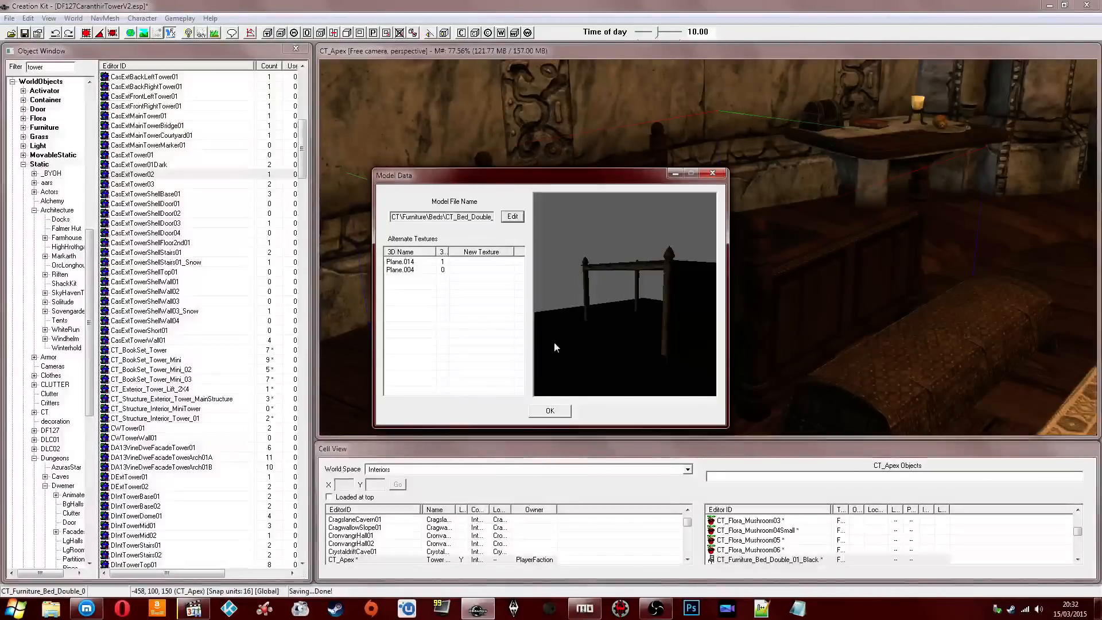
pyautogui.click(549, 410)
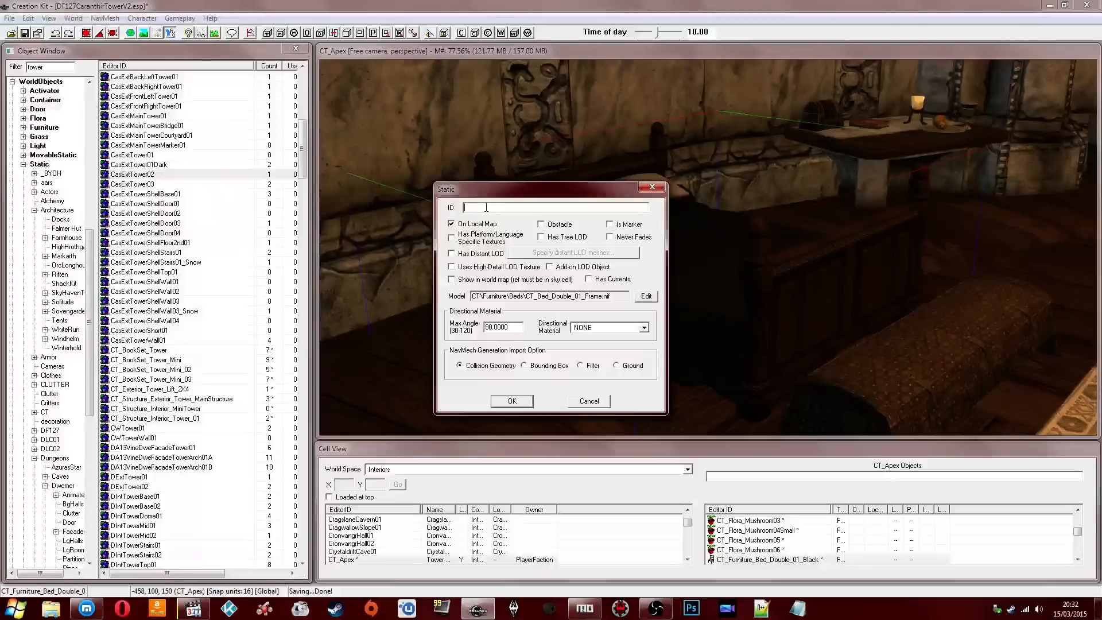
# Step: Give the new Static the ID CT_Static_Bed_01_Frame and accept it
pyautogui.click(466, 208)
pyautogui.write('CT')
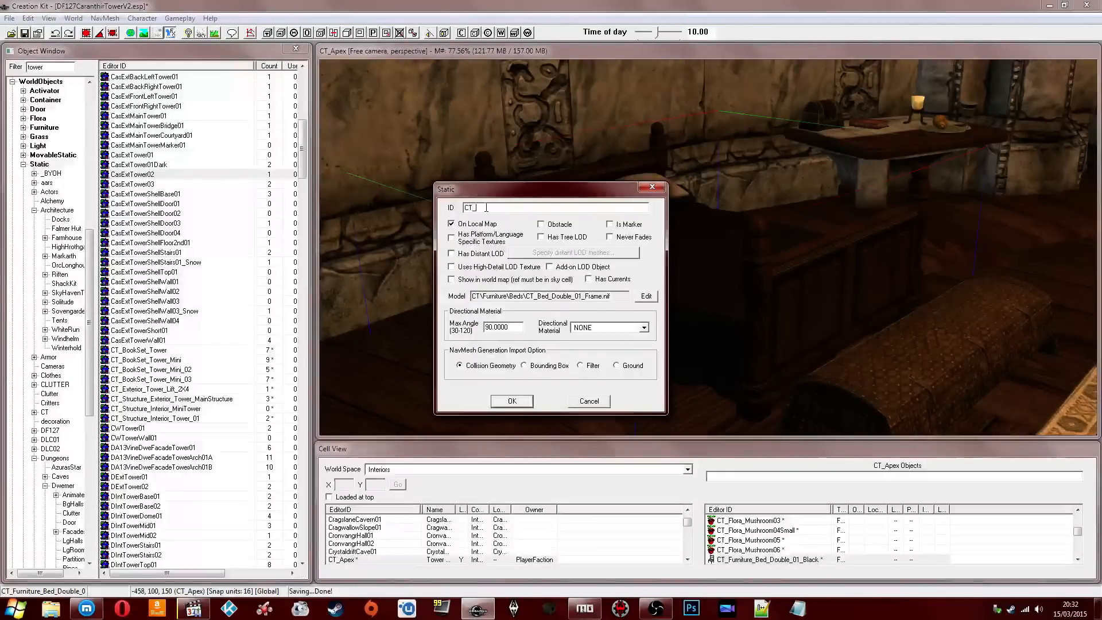
pyautogui.write('_Stal')
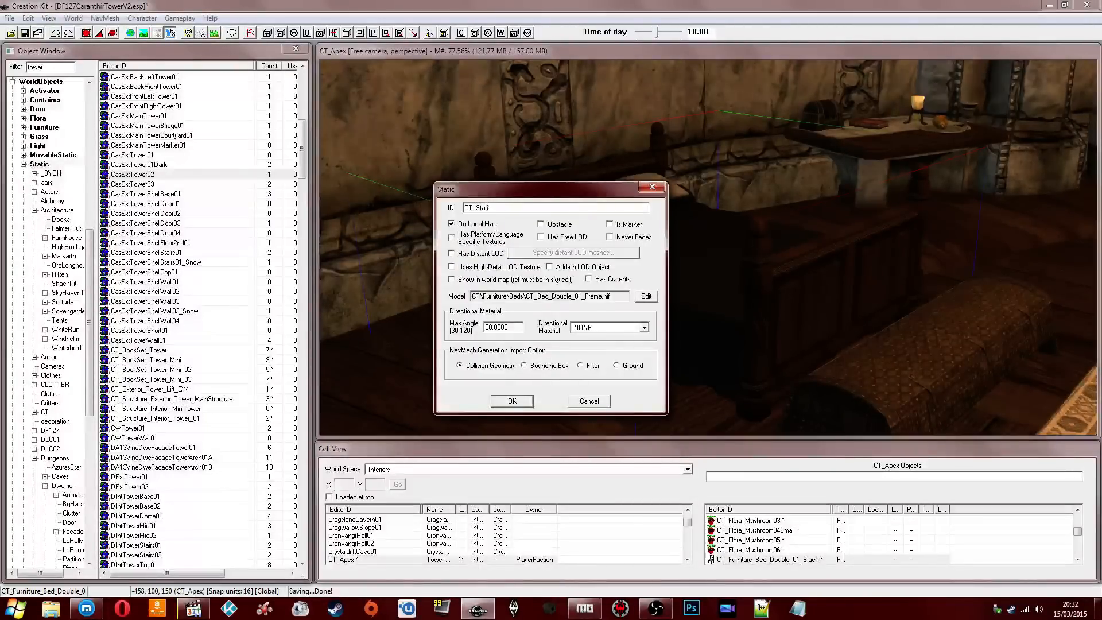
pyautogui.write('ic_Bed_')
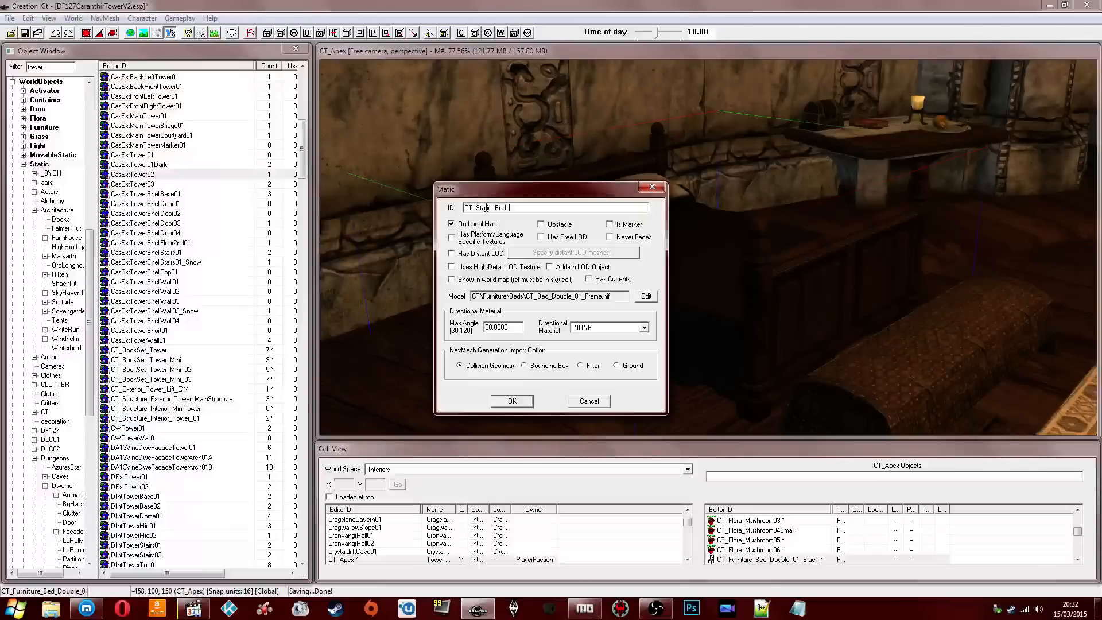
pyautogui.write('01_Frame')
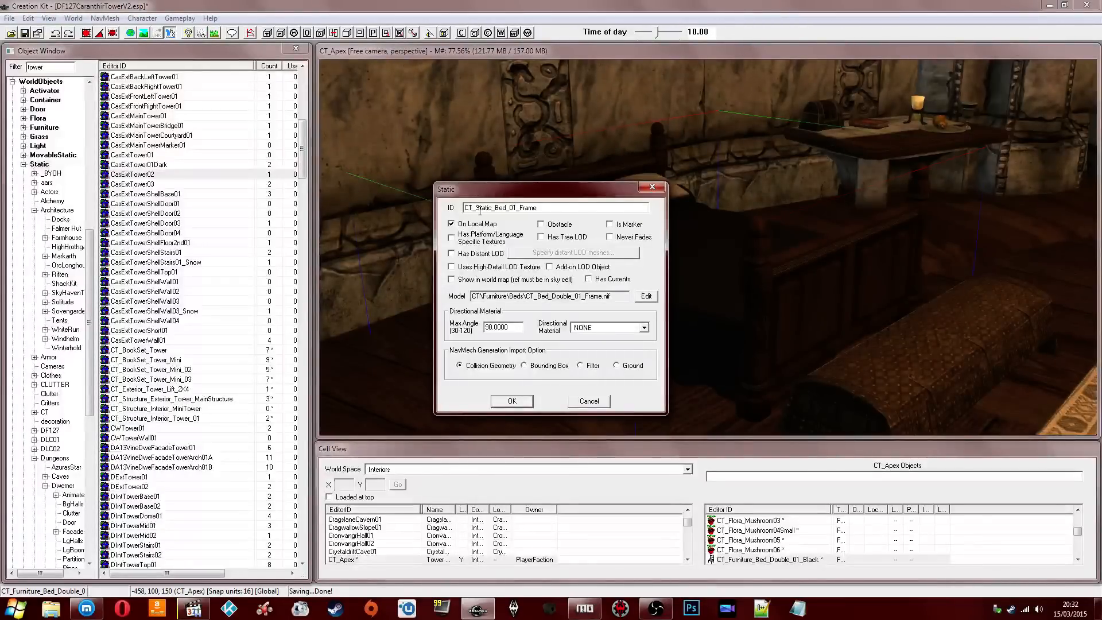
pyautogui.click(512, 401)
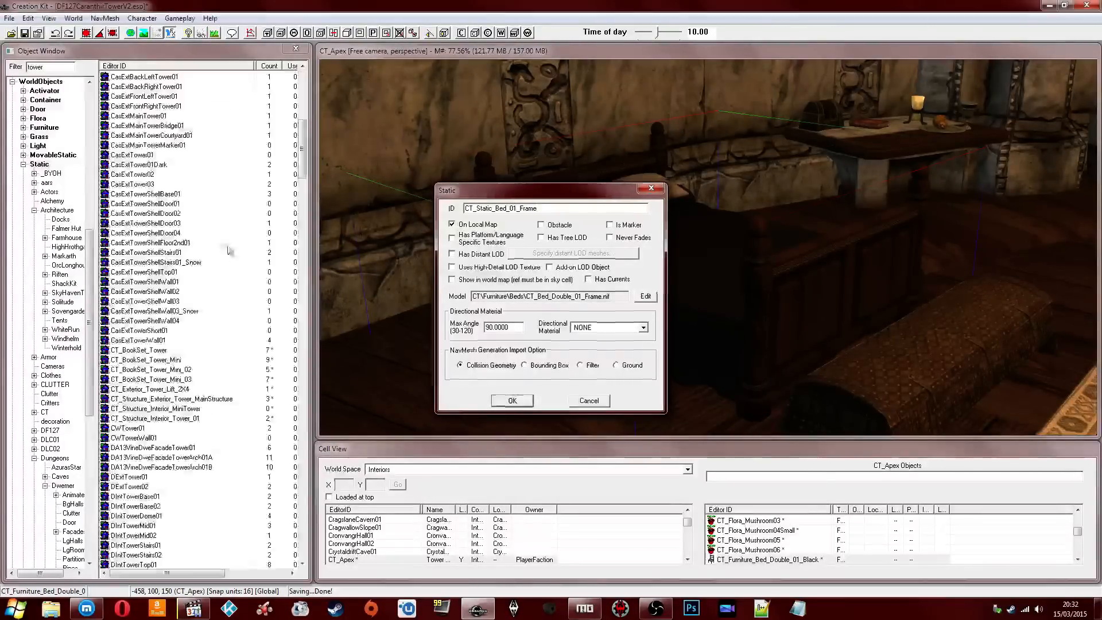
# Step: Filter the objects by "frame" and place CT_Static_Bed_01_Frame in the CT_Apex cell beside the double bed
pyautogui.moveTo(53, 68); pyautogui.dragTo(2, 69)
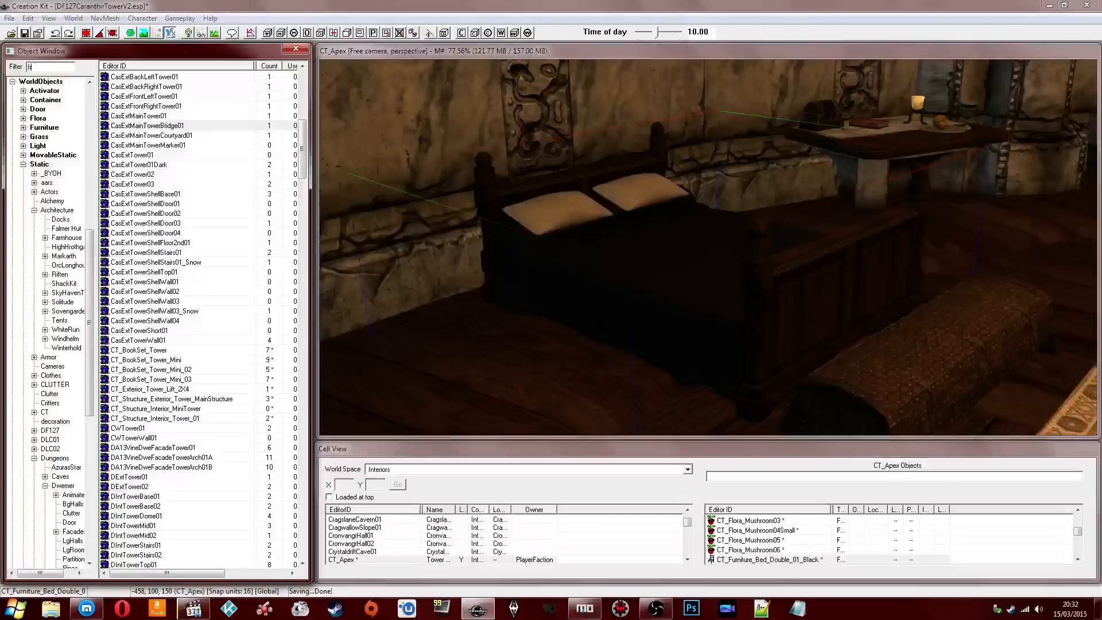
pyautogui.click(147, 77)
pyautogui.moveTo(146, 77); pyautogui.dragTo(724, 281)
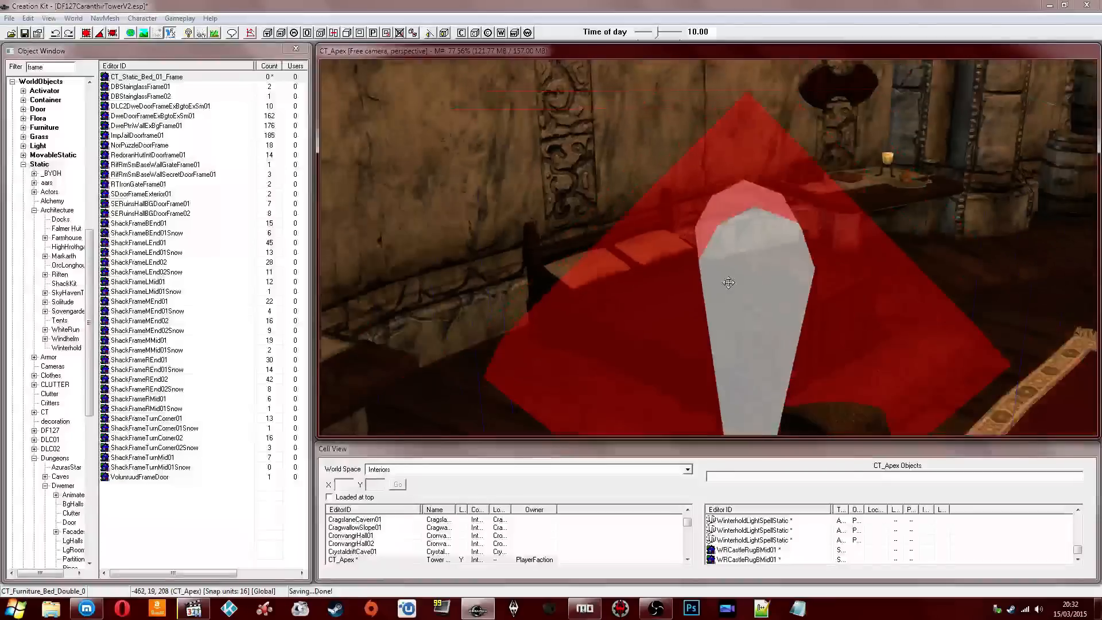
pyautogui.moveTo(725, 281); pyautogui.dragTo(725, 272, button='middle')
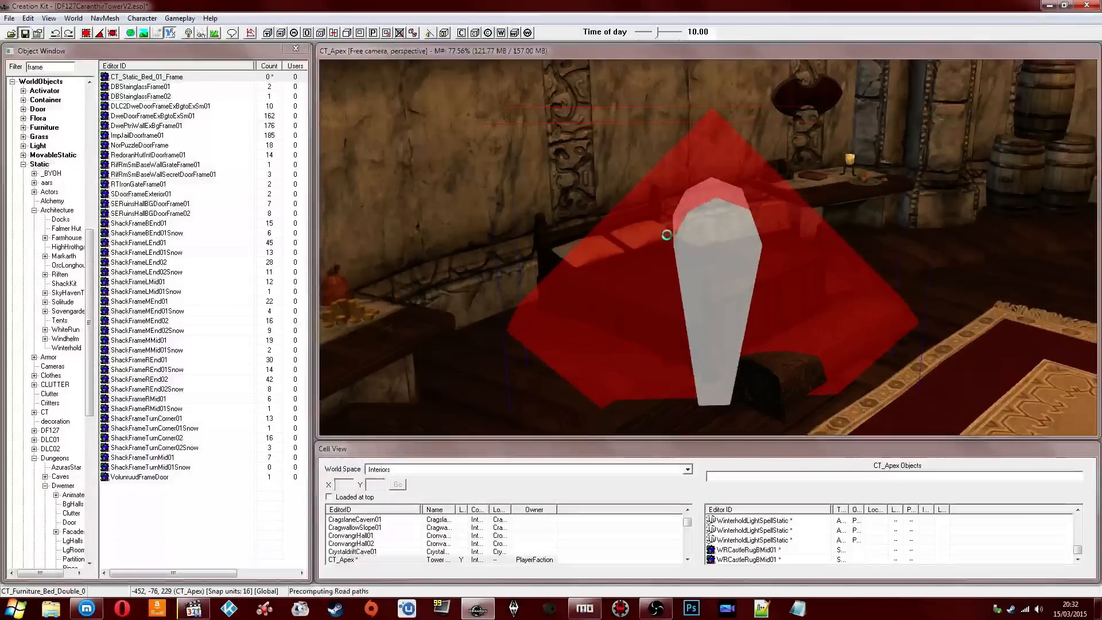
pyautogui.moveTo(659, 242); pyautogui.dragTo(628, 252, button='middle')
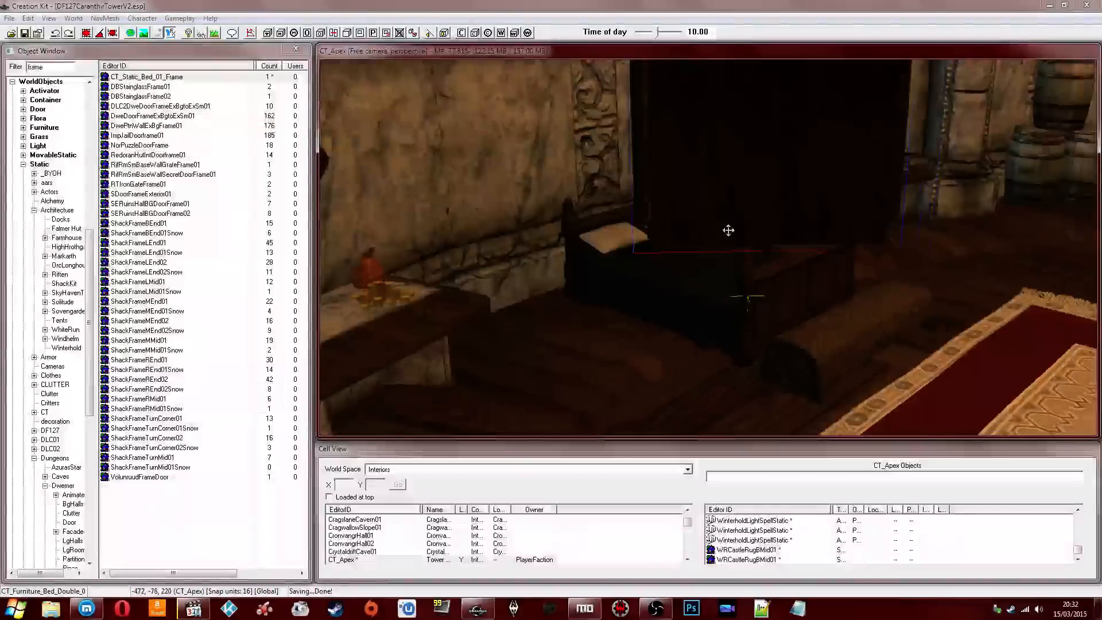
# Step: Move the placed bed frame over the double bed and rotate it about the vertical axis so its headboard faces the wall
pyautogui.scroll(-3, 680, 245)
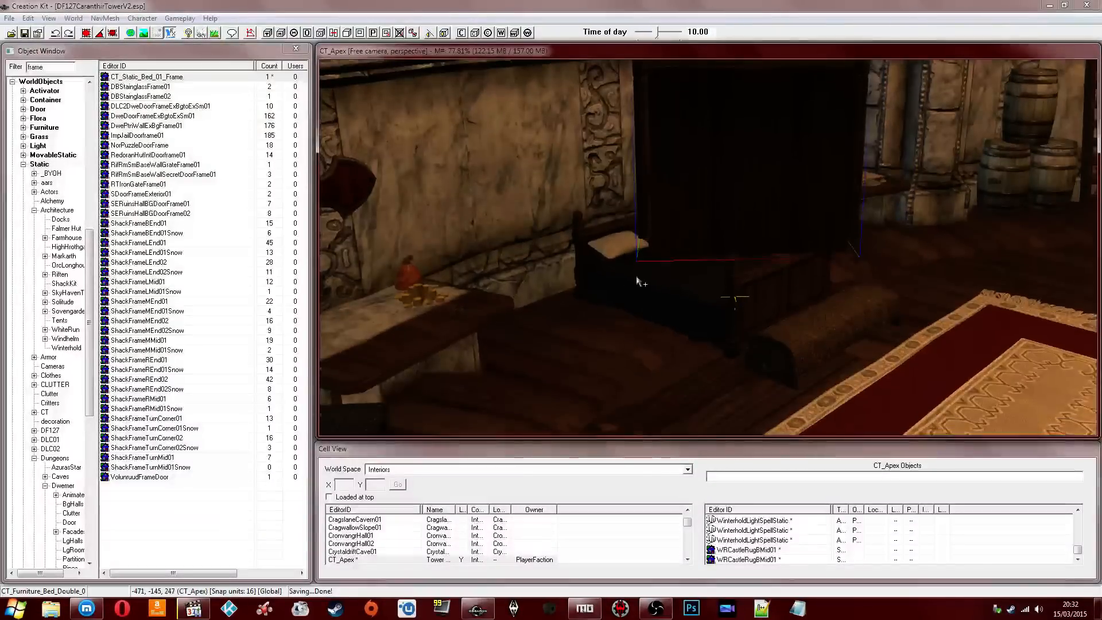
pyautogui.click(642, 281)
pyautogui.scroll(3, 640, 278)
pyautogui.keyDown('shift'); pyautogui.moveTo(639, 277); pyautogui.dragTo(676, 277, button='middle'); pyautogui.keyUp('shift')
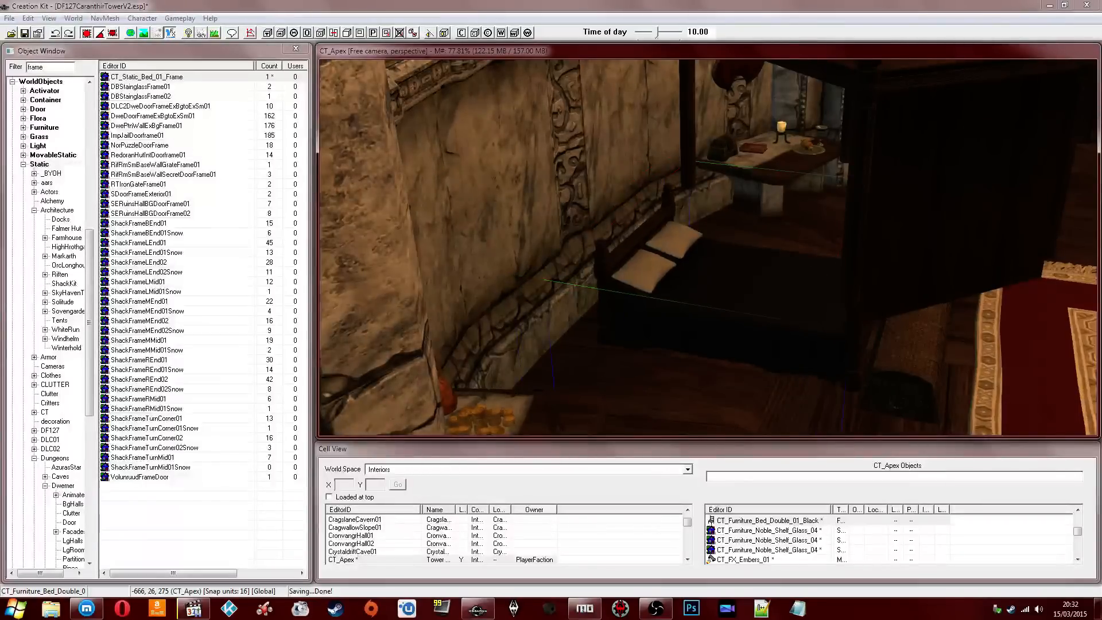
pyautogui.keyDown('shift'); pyautogui.moveTo(734, 245); pyautogui.dragTo(934, 212, button='middle'); pyautogui.keyUp('shift')
pyautogui.click(934, 222)
pyautogui.moveTo(934, 225); pyautogui.dragTo(766, 207)
pyautogui.press('z')
pyautogui.keyDown('shift'); pyautogui.moveTo(765, 207); pyautogui.dragTo(747, 192, button='middle'); pyautogui.keyUp('shift')
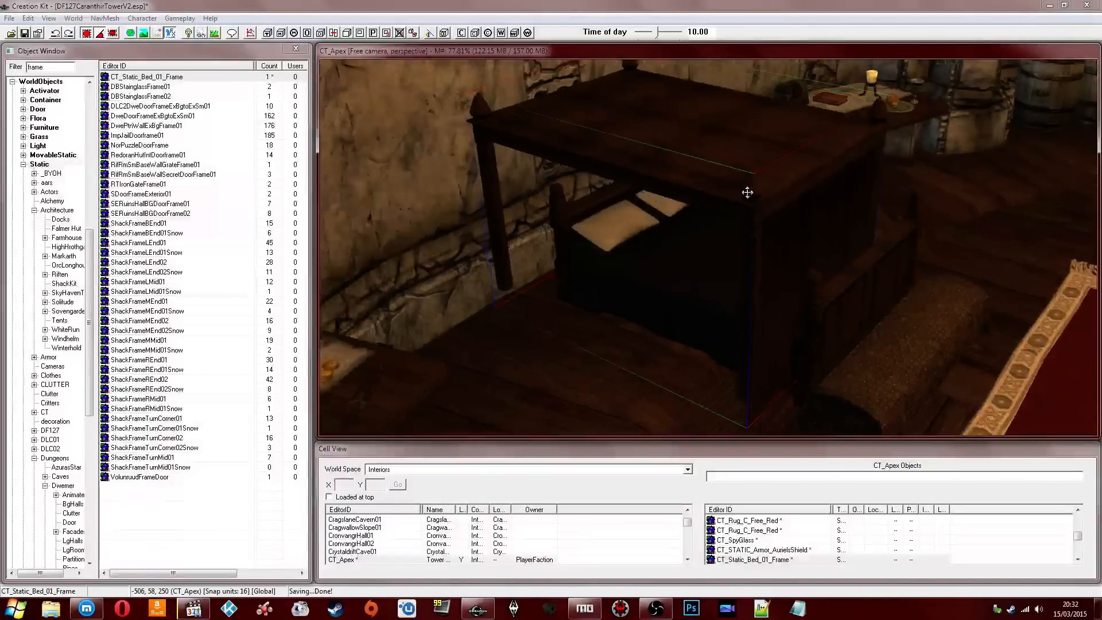
pyautogui.moveTo(736, 185); pyautogui.dragTo(738, 208)
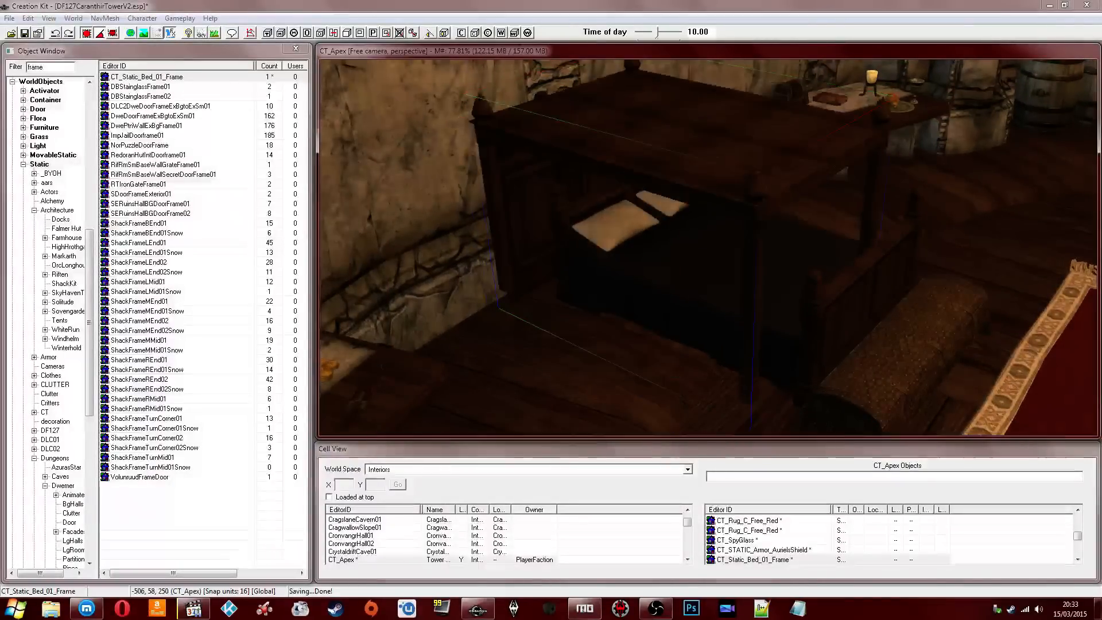
# Step: Shift the frame horizontally in small moves to line its posts up with the double bed
pyautogui.moveTo(674, 163); pyautogui.dragTo(734, 175)
pyautogui.scroll(3, 729, 179)
pyautogui.click(683, 249)
pyautogui.keyDown('shift'); pyautogui.moveTo(683, 248); pyautogui.dragTo(708, 241, button='middle'); pyautogui.keyUp('shift')
pyautogui.moveTo(708, 241); pyautogui.dragTo(750, 238)
pyautogui.keyDown('shift'); pyautogui.moveTo(744, 225); pyautogui.dragTo(676, 218, button='middle'); pyautogui.keyUp('shift')
pyautogui.moveTo(676, 219); pyautogui.dragTo(625, 220)
pyautogui.keyDown('shift'); pyautogui.moveTo(624, 219); pyautogui.dragTo(582, 188, button='middle'); pyautogui.keyUp('shift')
# Step: Raise the frame along the Z axis until its headboard panel stands above the double bed's own headboard
pyautogui.click(582, 191)
pyautogui.press('f')
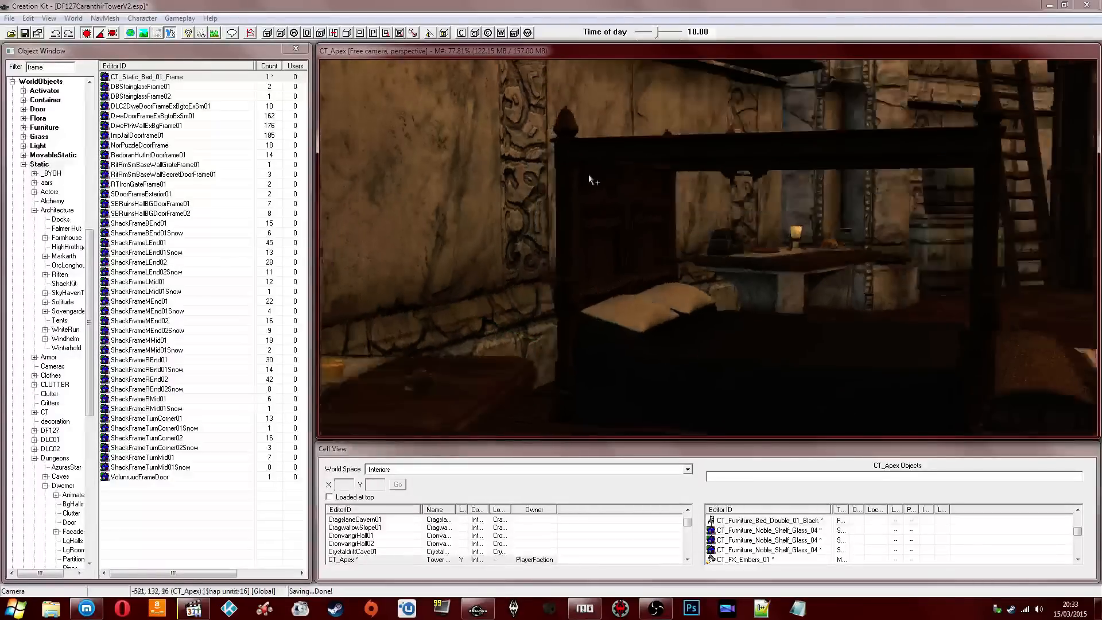
pyautogui.press('z')
pyautogui.moveTo(628, 216); pyautogui.dragTo(628, 106)
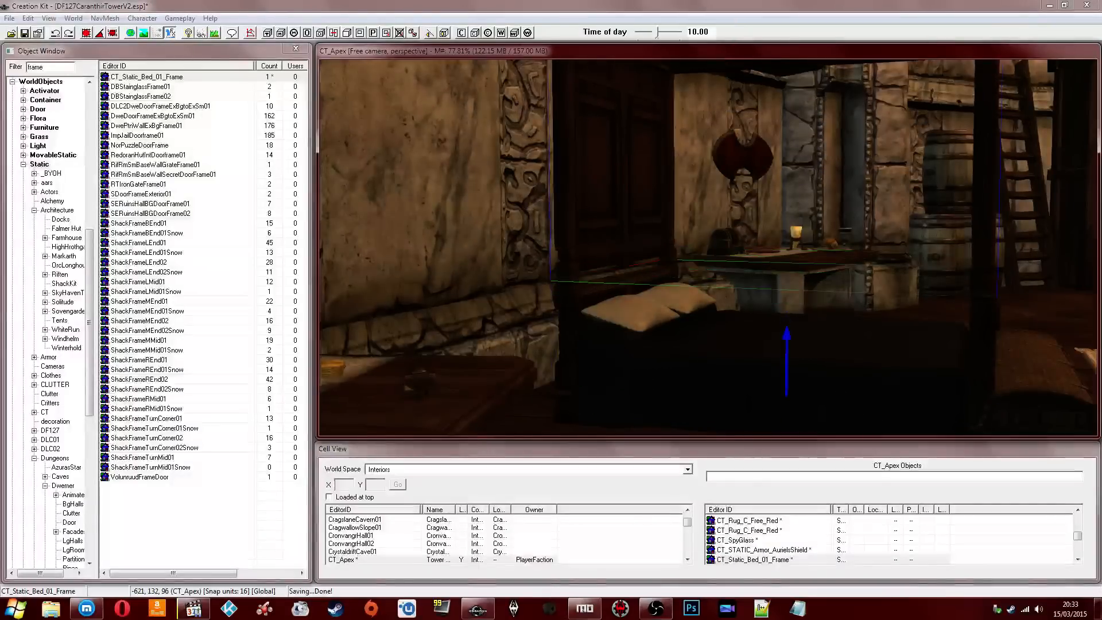
pyautogui.scroll(3, 640, 136)
pyautogui.moveTo(580, 201); pyautogui.dragTo(639, 200, button='middle')
pyautogui.press('z')
pyautogui.moveTo(639, 200); pyautogui.dragTo(640, 114)
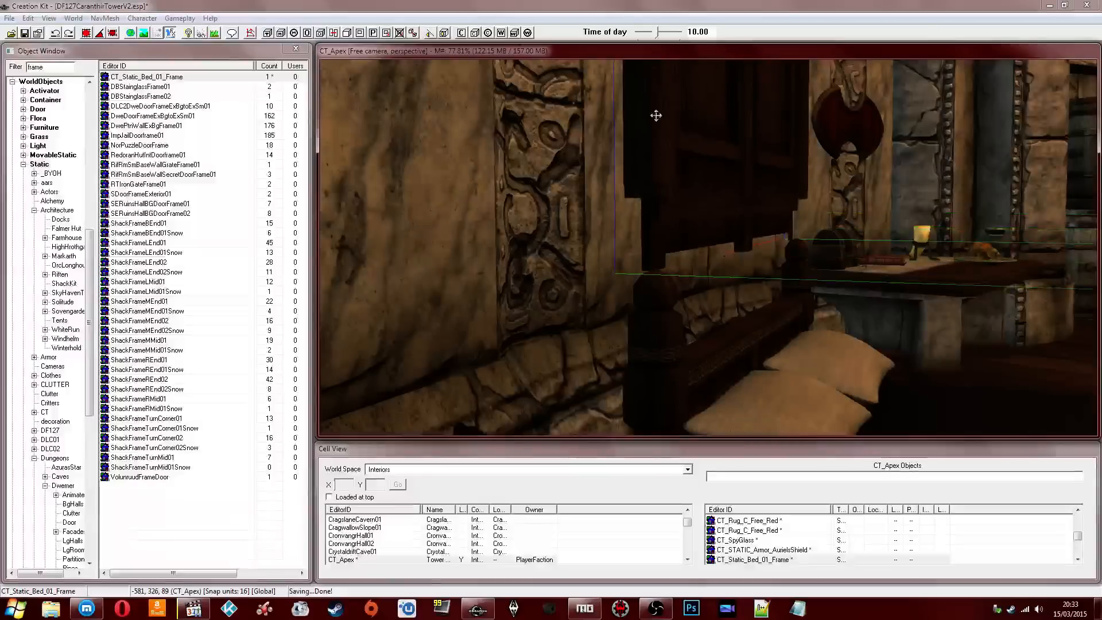
# Step: Lower the bed frame along the Z axis until its headboard panel meets the double bed's own headboard behind the pillows
pyautogui.scroll(3, 717, 140)
pyautogui.moveTo(706, 139); pyautogui.dragTo(706, 261)
pyautogui.scroll(-5, 696, 248)
pyautogui.press('shift')
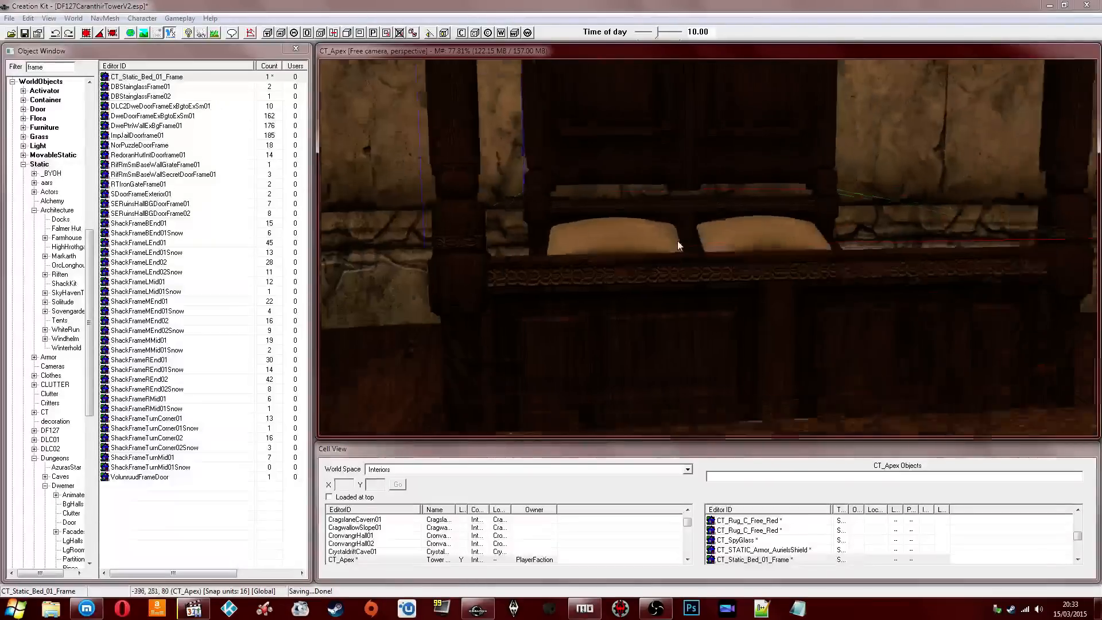
pyautogui.scroll(3, 683, 252)
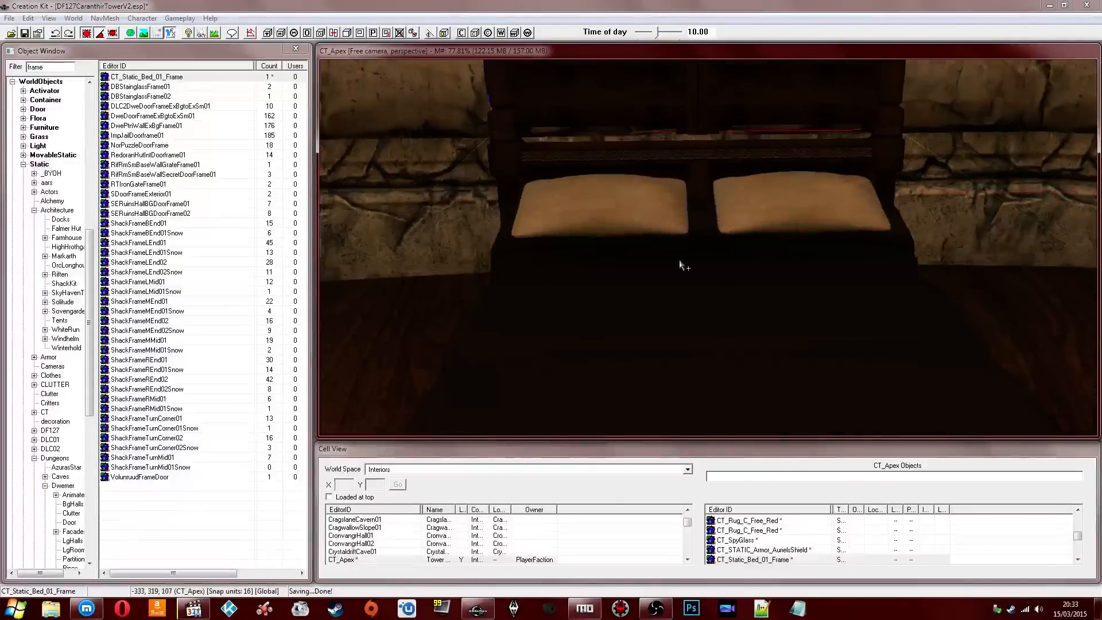
pyautogui.moveTo(704, 106); pyautogui.dragTo(703, 135)
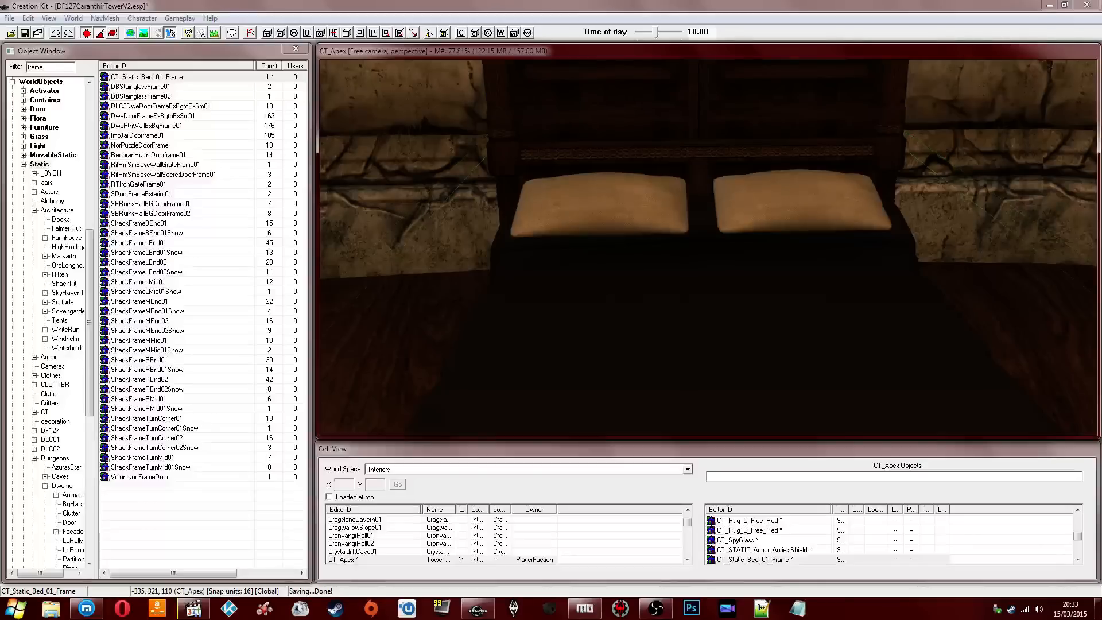
# Step: Examine from all sides how the frame's posts, headboard and footboard fit around the double bed
pyautogui.press('shift')
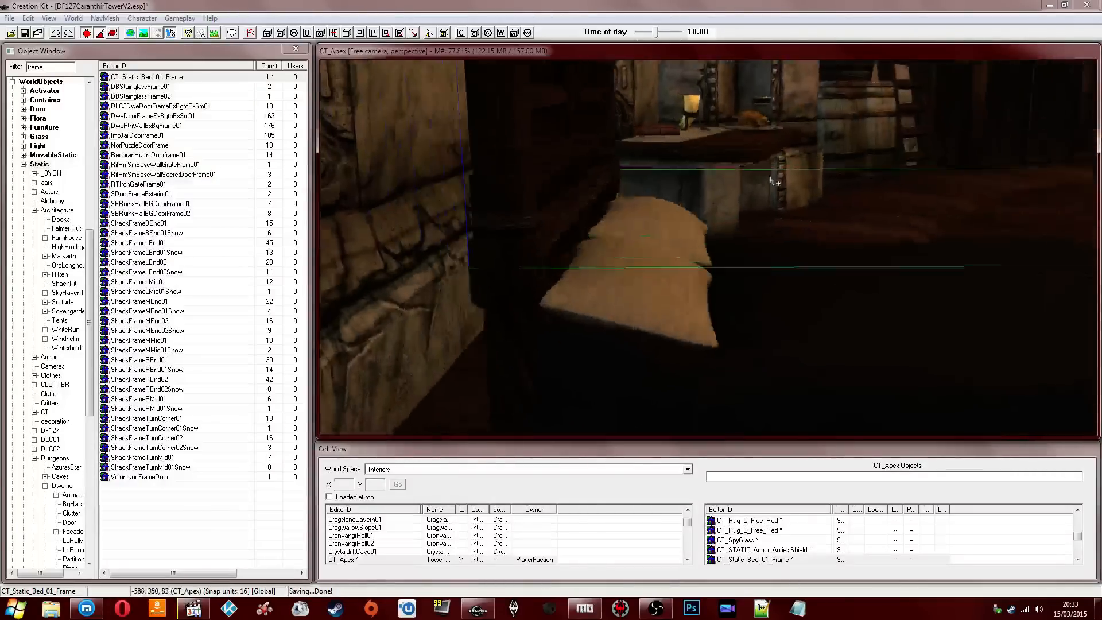
pyautogui.press('shift')
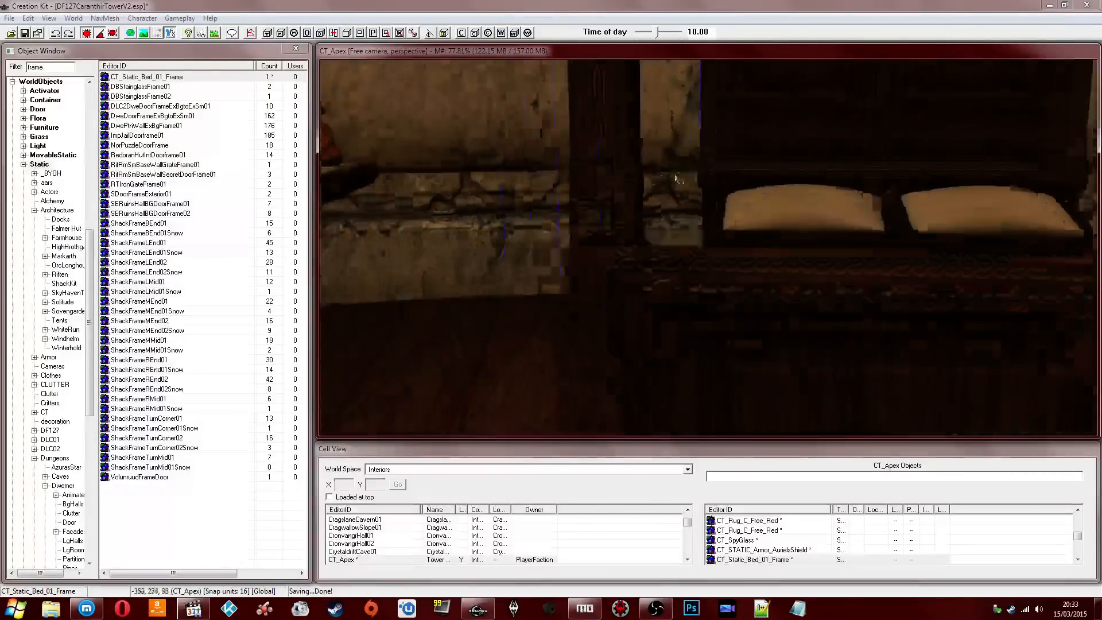
pyautogui.press('shift')
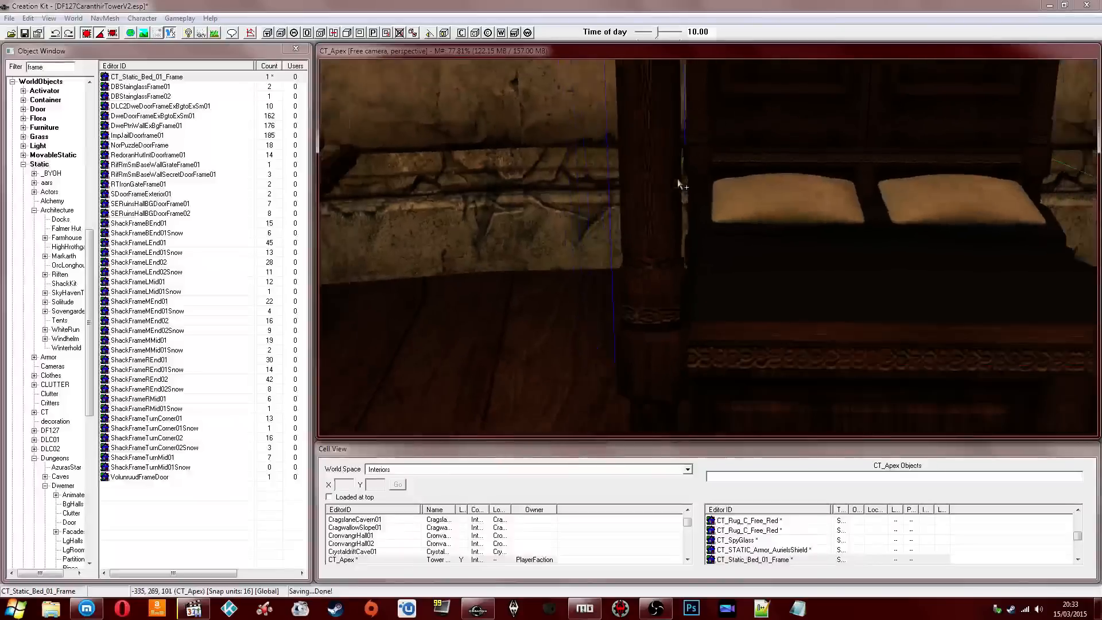
pyautogui.press('shift')
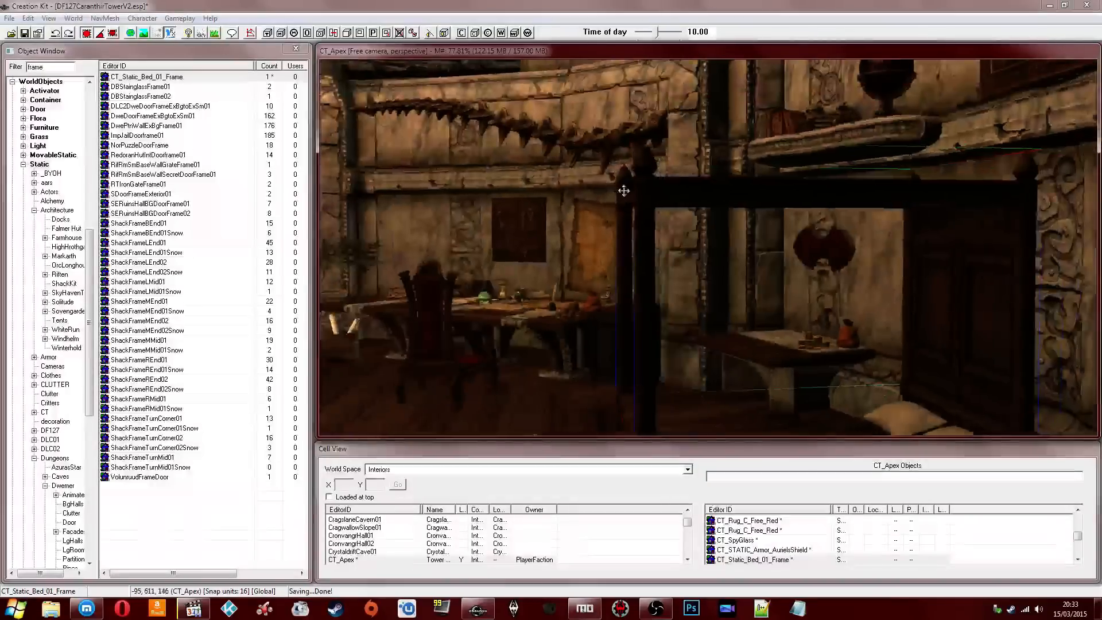
pyautogui.press('shift')
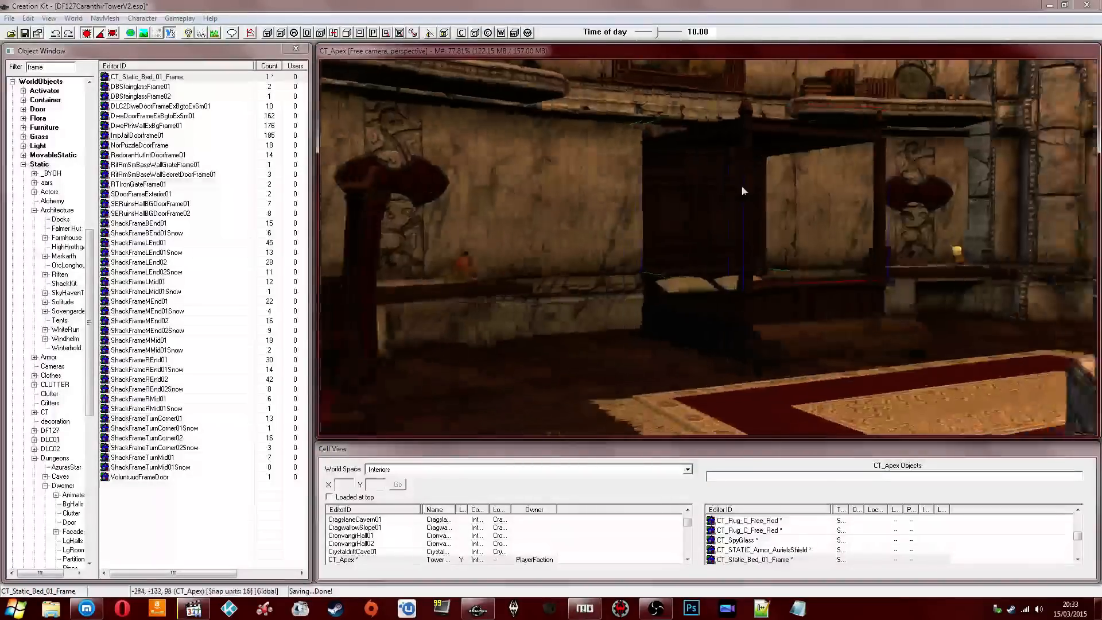
pyautogui.press('shift')
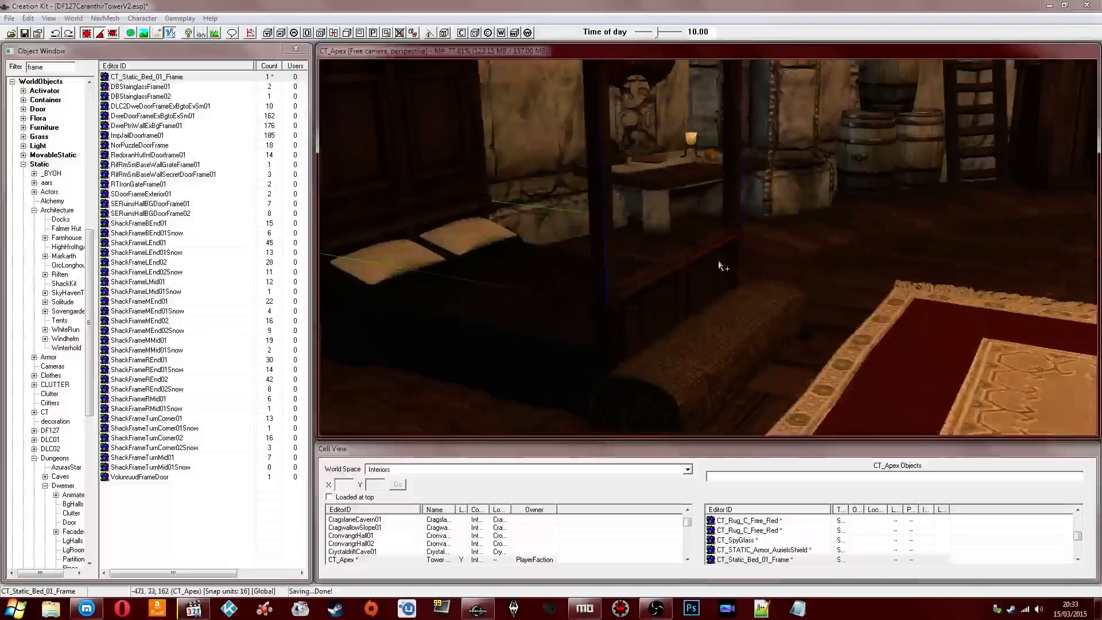
pyautogui.press('shift')
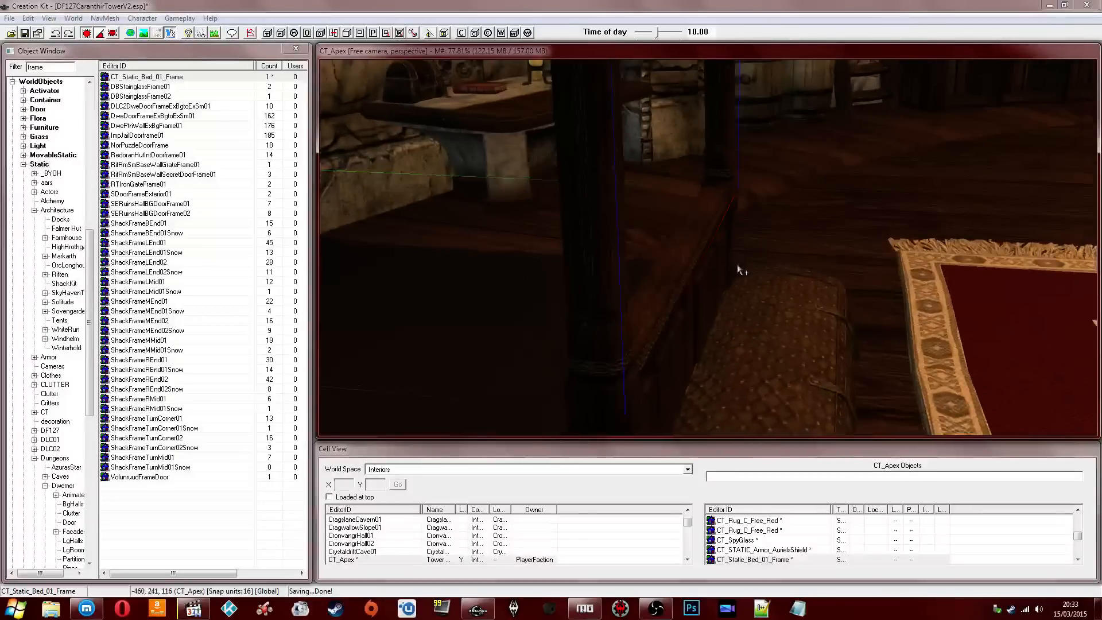
pyautogui.press('shift')
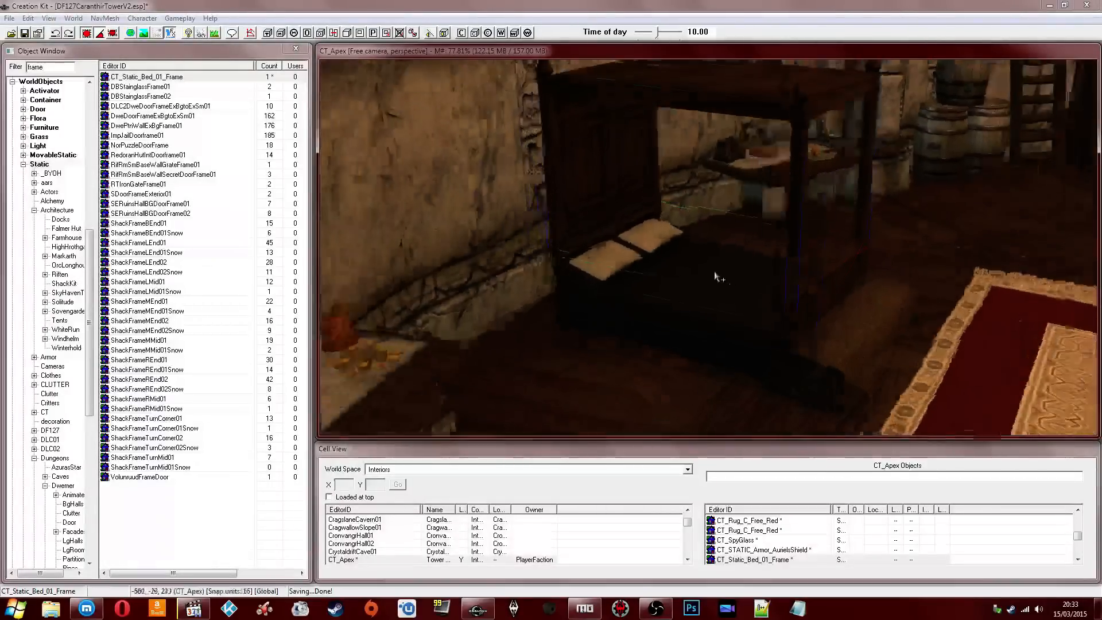
pyautogui.click(642, 270)
pyautogui.press('shift')
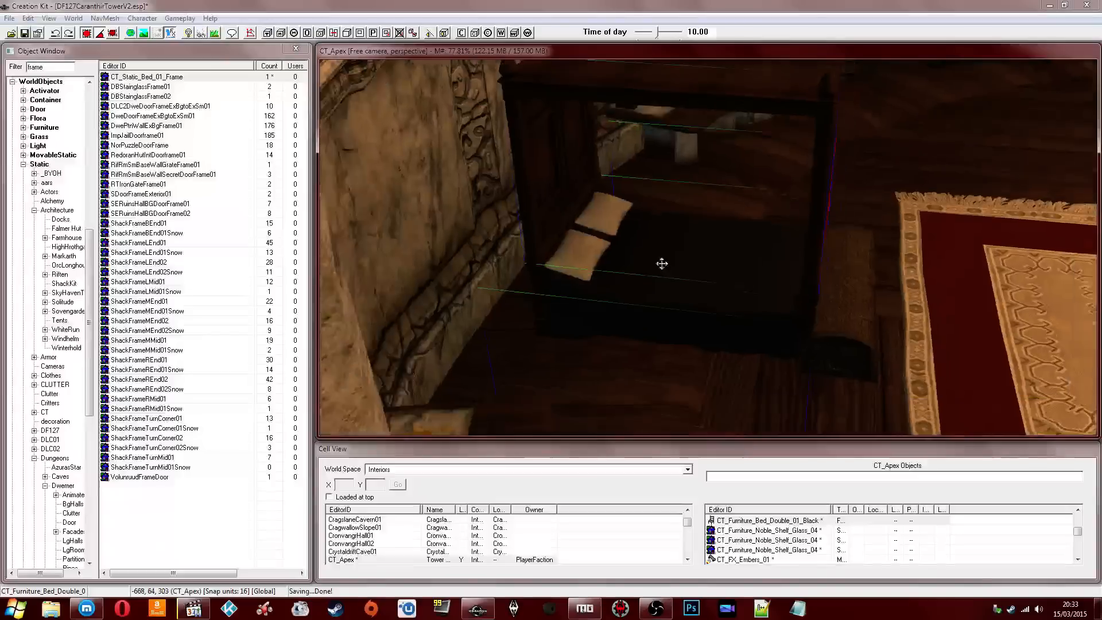
pyautogui.press('shift')
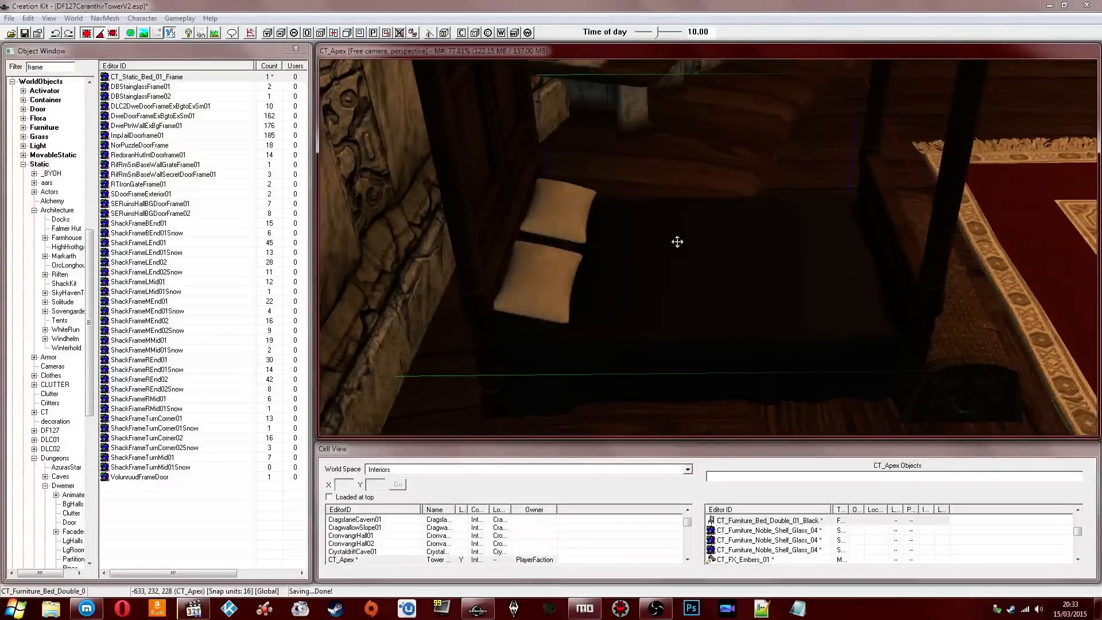
pyautogui.press('shift')
pyautogui.press('shift')
pyautogui.scroll(2, 601, 219)
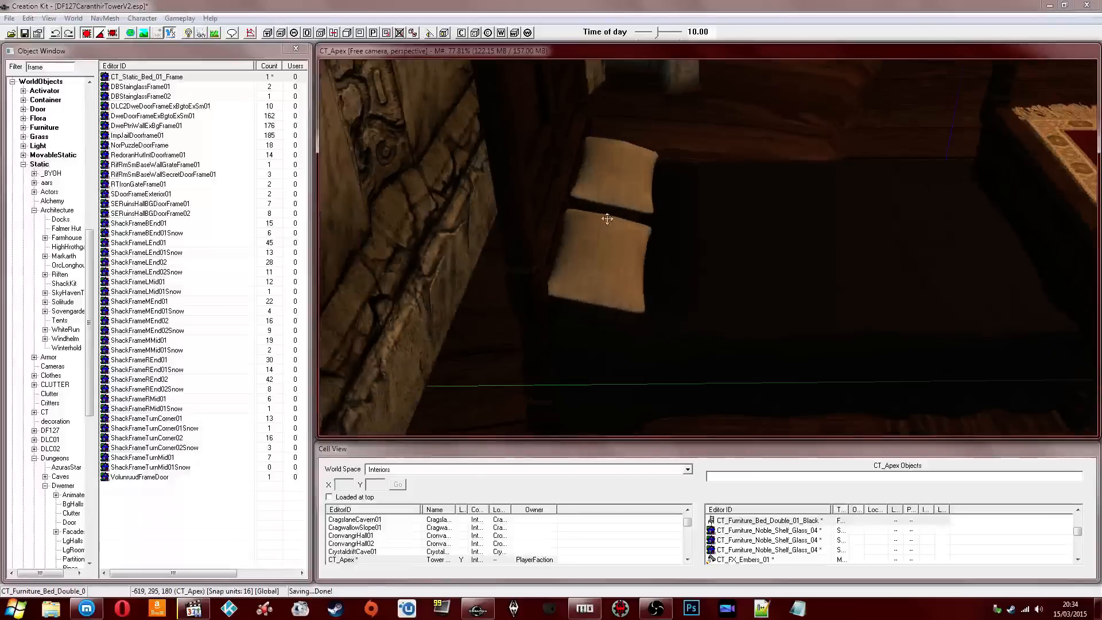
pyautogui.scroll(1, 702, 236)
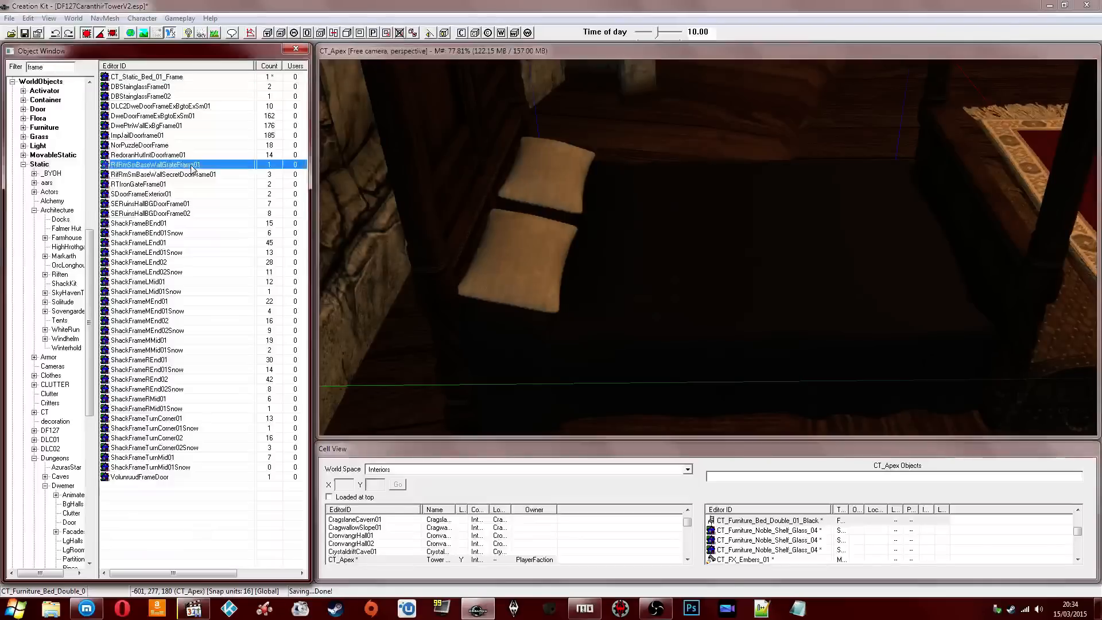
# Step: Create a new static CT_Static_Bed_02 from CT_Static_Bed_01_Frame, using the model CT_Bed_Double_02.nif from the Beds folder
pyautogui.doubleClick(172, 79)
pyautogui.moveTo(537, 208); pyautogui.dragTo(524, 218)
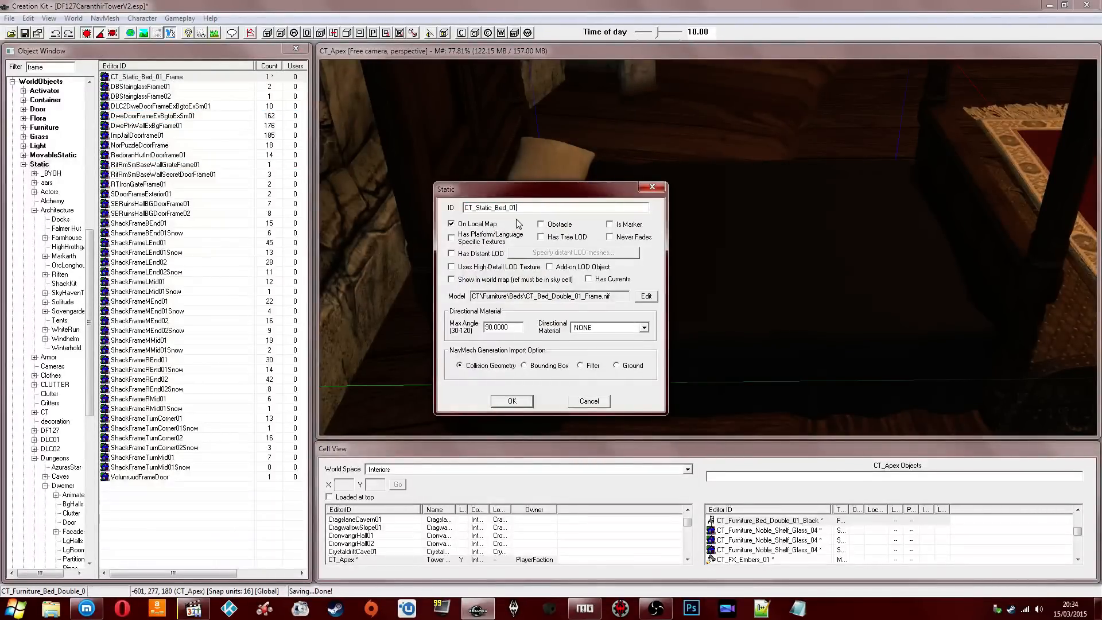
pyautogui.click(646, 296)
pyautogui.click(532, 197)
pyautogui.click(498, 263)
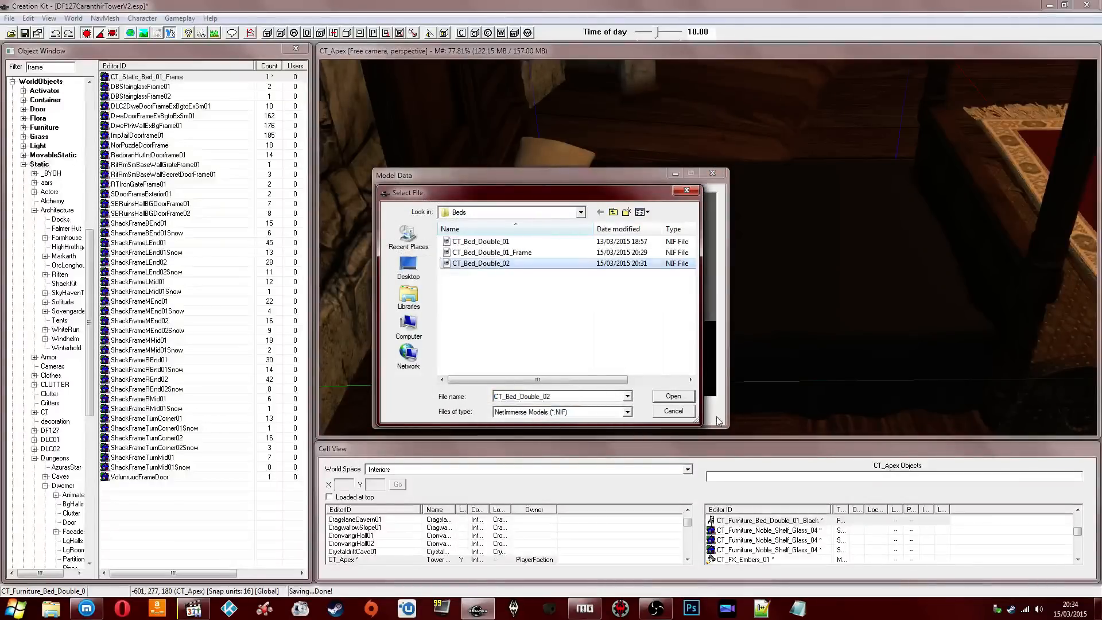
pyautogui.click(680, 398)
pyautogui.moveTo(647, 350); pyautogui.dragTo(667, 355)
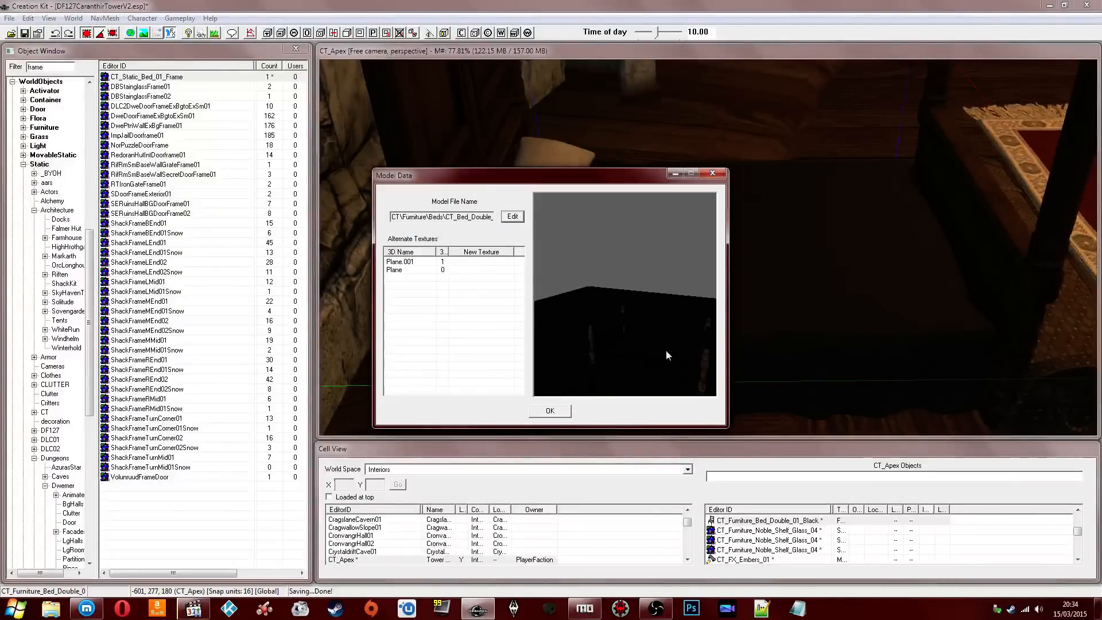
pyautogui.click(552, 411)
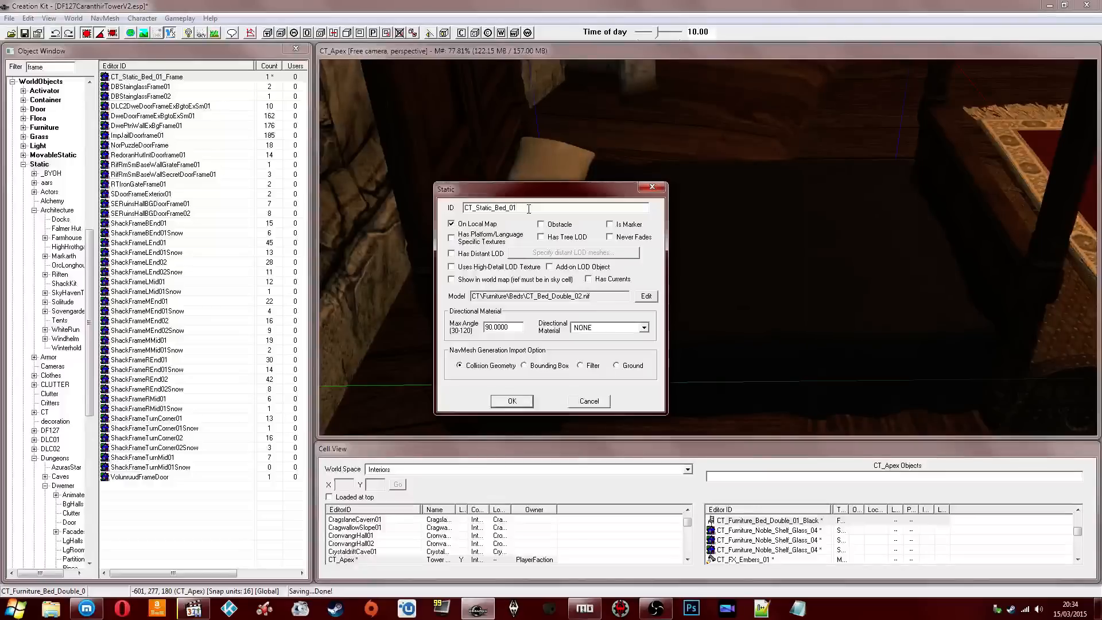
pyautogui.click(511, 401)
pyautogui.click(583, 352)
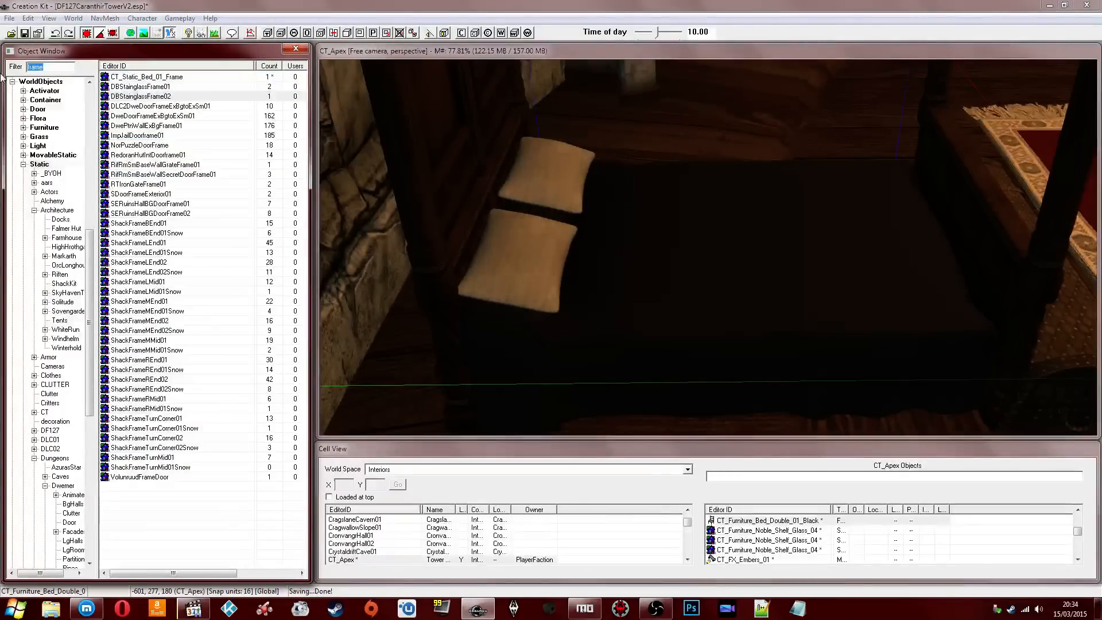
# Step: Filter the objects by "bed" and place CT_Static_Bed_02 in the CT_Apex cell over the double bed
pyautogui.click(122, 126)
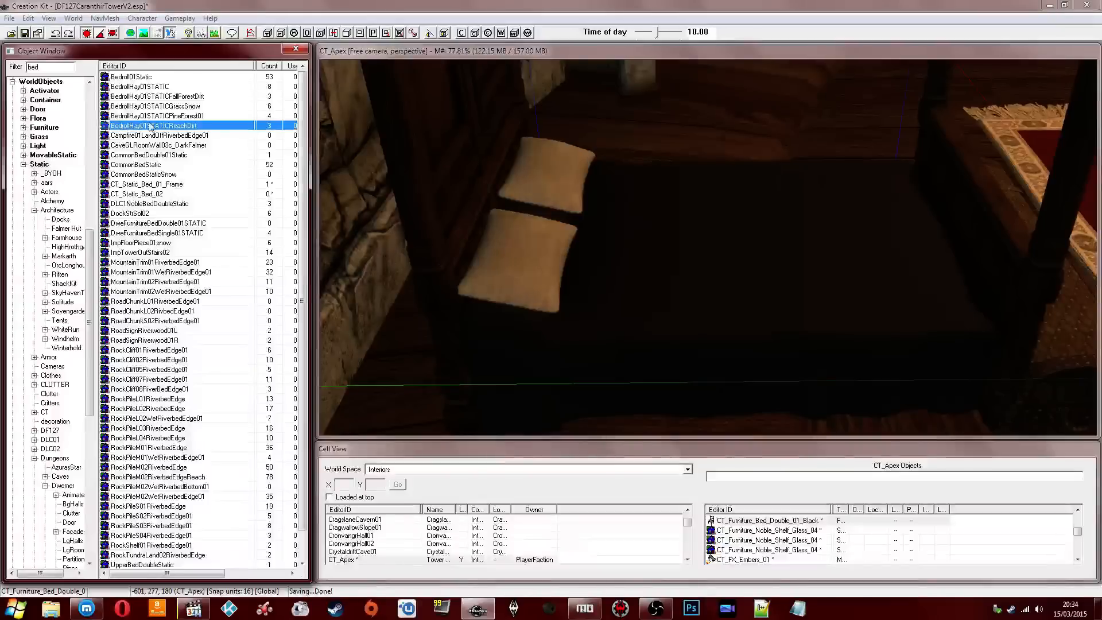
pyautogui.click(125, 185)
pyautogui.moveTo(617, 275); pyautogui.dragTo(705, 392)
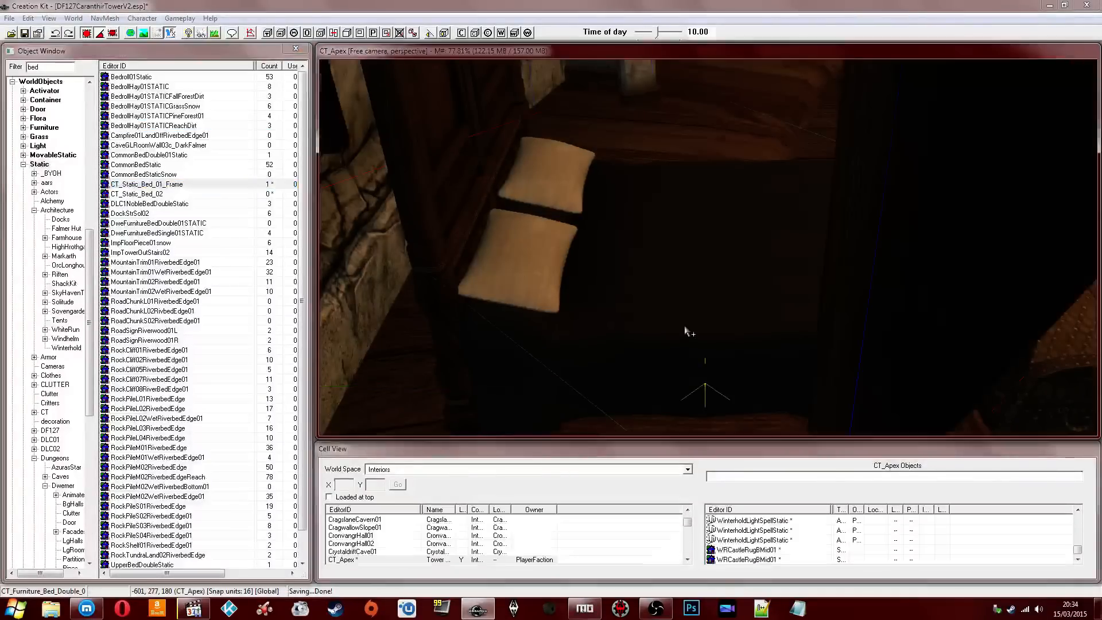
pyautogui.scroll(-2, 683, 321)
pyautogui.scroll(-3, 707, 257)
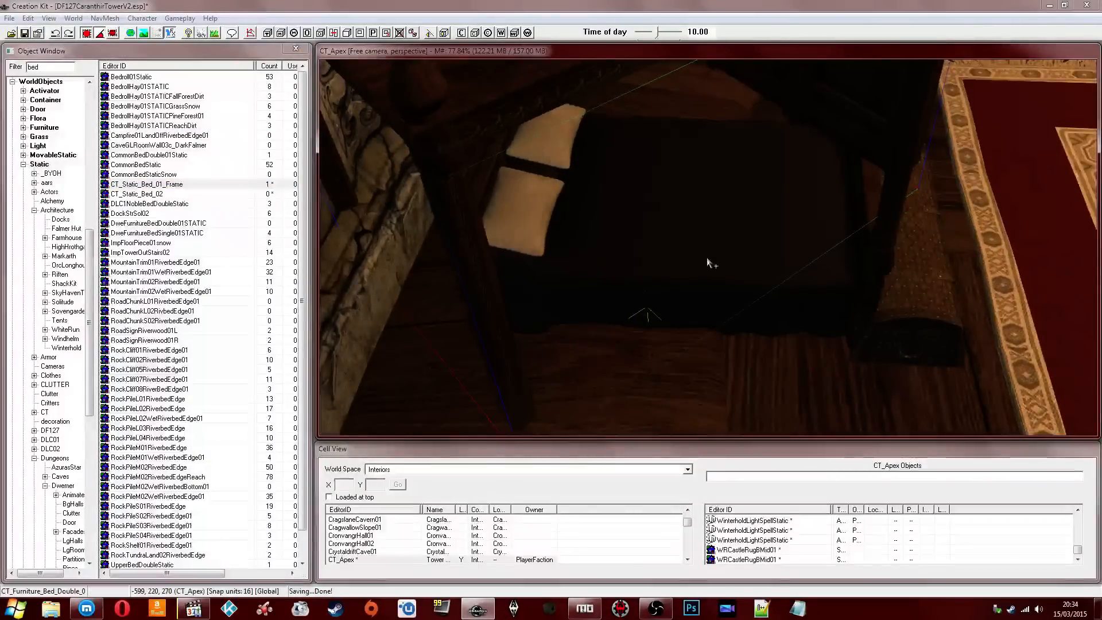
pyautogui.moveTo(137, 193); pyautogui.dragTo(602, 256)
pyautogui.scroll(2, 601, 261)
pyautogui.press('shift')
pyautogui.scroll(-2, 600, 258)
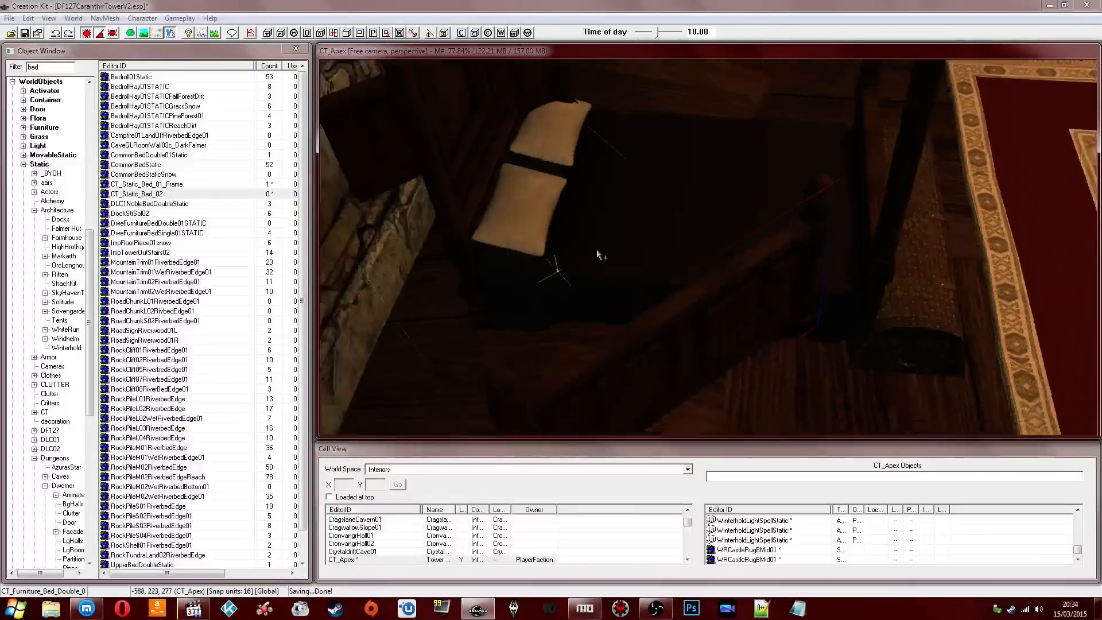
pyautogui.press('shift')
pyautogui.scroll(2, 601, 259)
pyautogui.moveTo(558, 271); pyautogui.dragTo(553, 270)
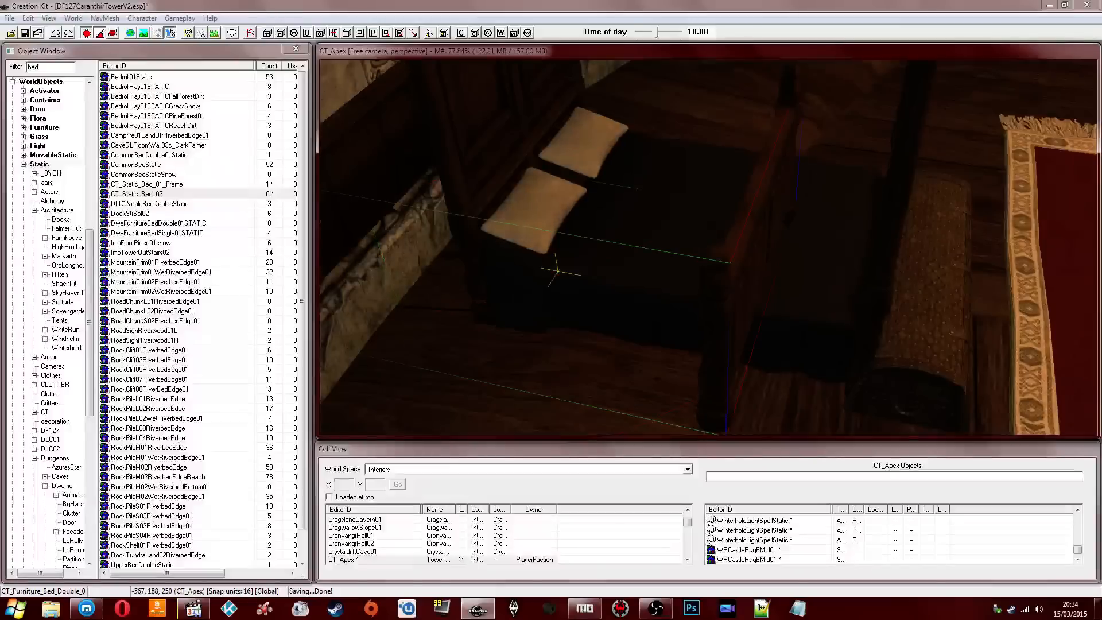
pyautogui.moveTo(751, 248); pyautogui.dragTo(698, 261)
# Step: Delete the double bed CT_Furniture_Bed_Double_01_Black from the CT_Apex cell and select CT_Static_Bed_02 in the object list
pyautogui.press('z')
pyautogui.keyDown('shift'); pyautogui.moveTo(882, 274); pyautogui.dragTo(728, 279, button='middle'); pyautogui.keyUp('shift')
pyautogui.press('1')
pyautogui.press('1')
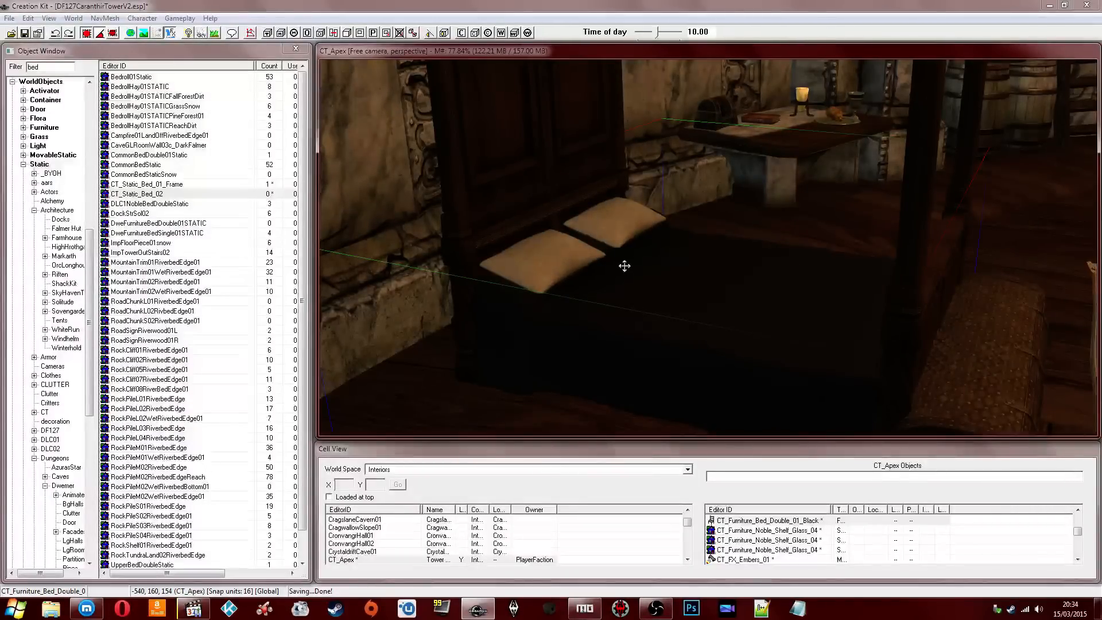
pyautogui.press('Delete')
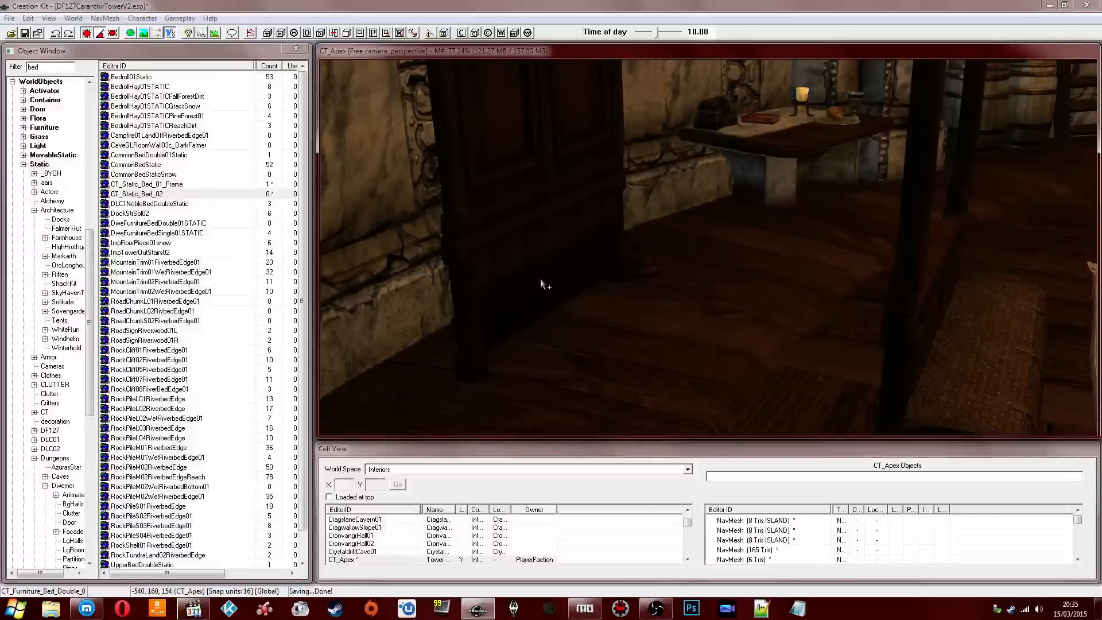
pyautogui.click(164, 234)
pyautogui.rightClick(166, 211)
pyautogui.click(168, 197)
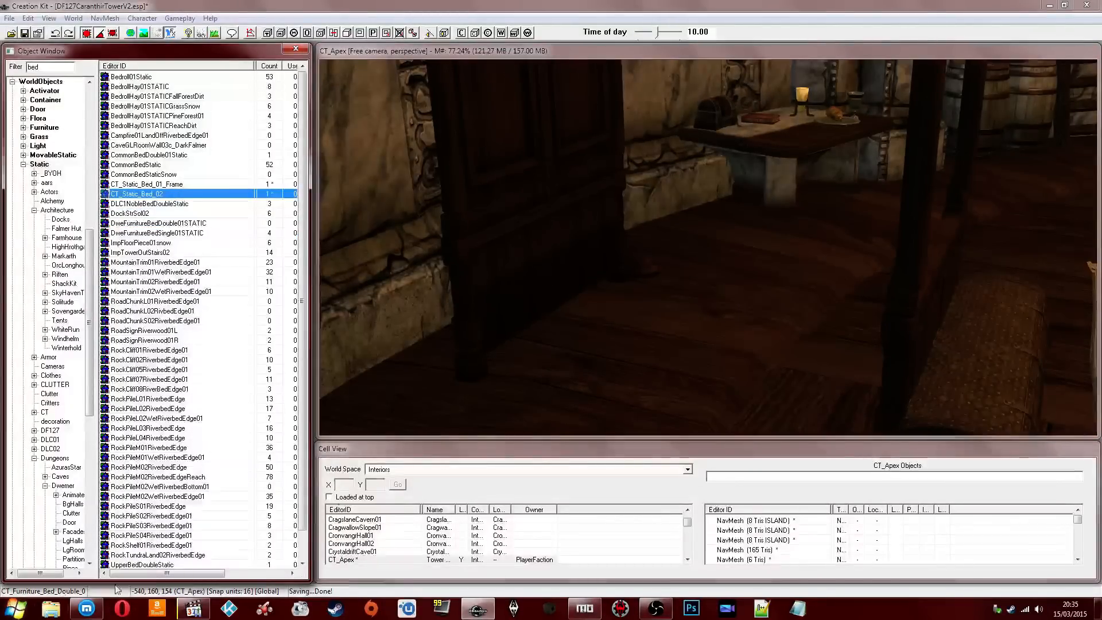
# Step: Switch to Windows Explorer and open the Meshes\CT\Furniture\Beds folder inside Skyrim's Data folder
pyautogui.click(1097, 608)
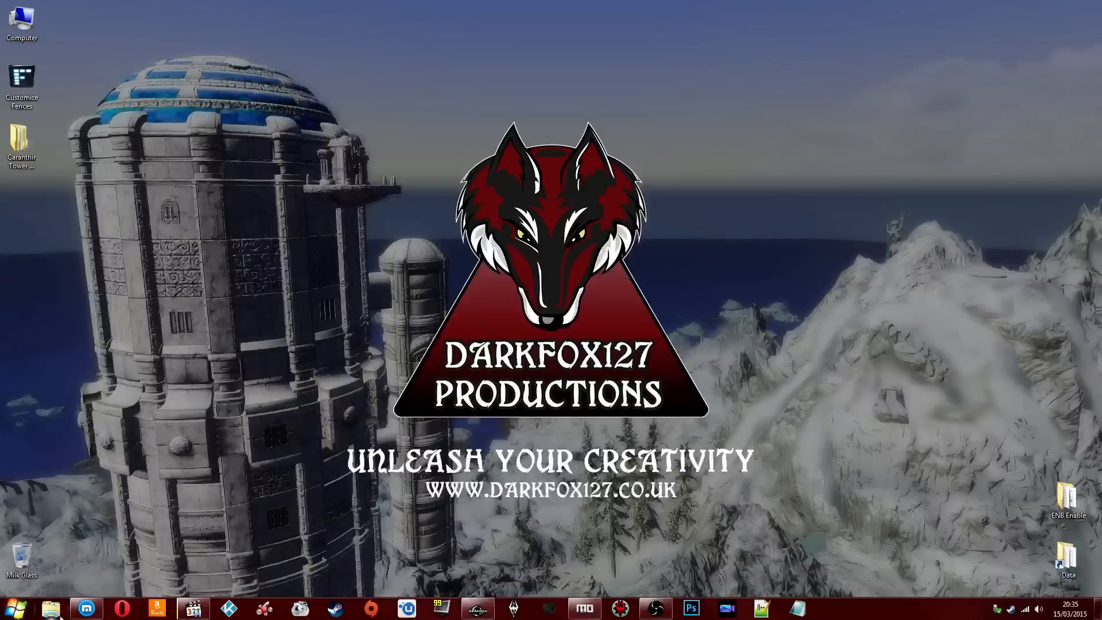
pyautogui.click(52, 608)
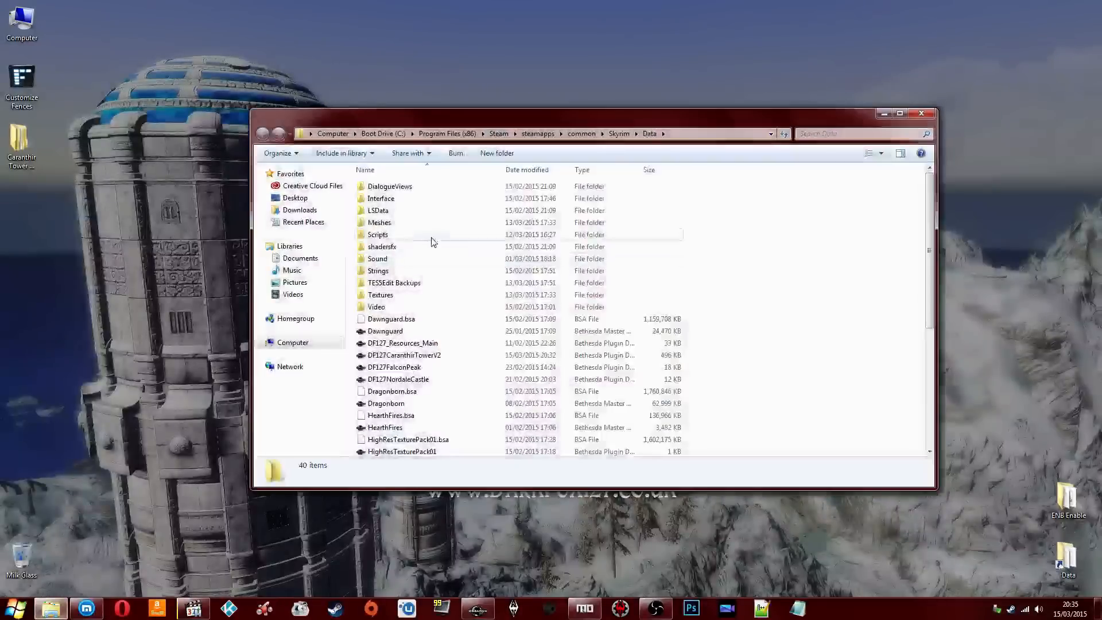
pyautogui.doubleClick(428, 223)
pyautogui.doubleClick(406, 253)
pyautogui.click(411, 214)
pyautogui.doubleClick(397, 224)
pyautogui.click(402, 199)
pyautogui.click(397, 235)
pyautogui.click(396, 260)
pyautogui.doubleClick(392, 187)
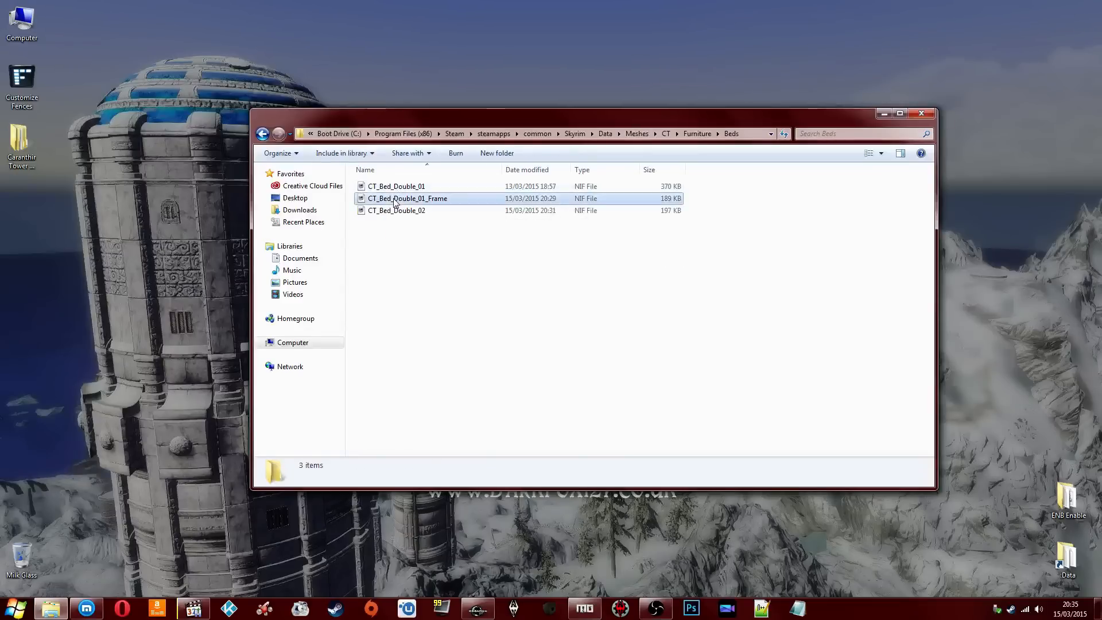
# Step: Check CT_Bed_Double_02.nif in NifSkope, close it, and open CT_Bed_Double_01.nif instead
pyautogui.click(395, 187)
pyautogui.click(395, 212)
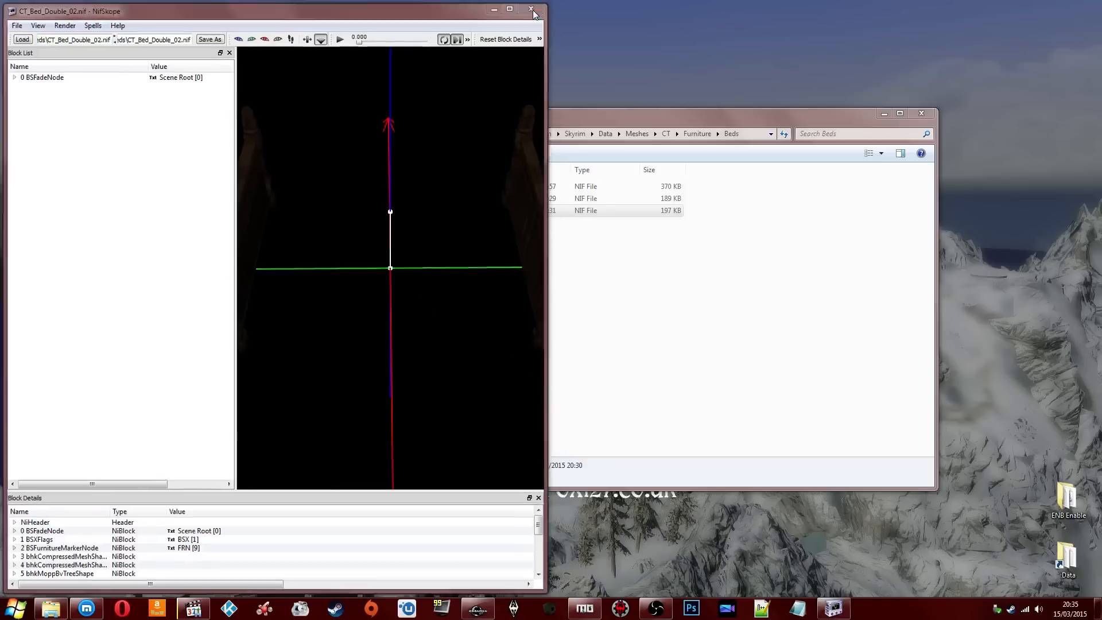
pyautogui.click(532, 10)
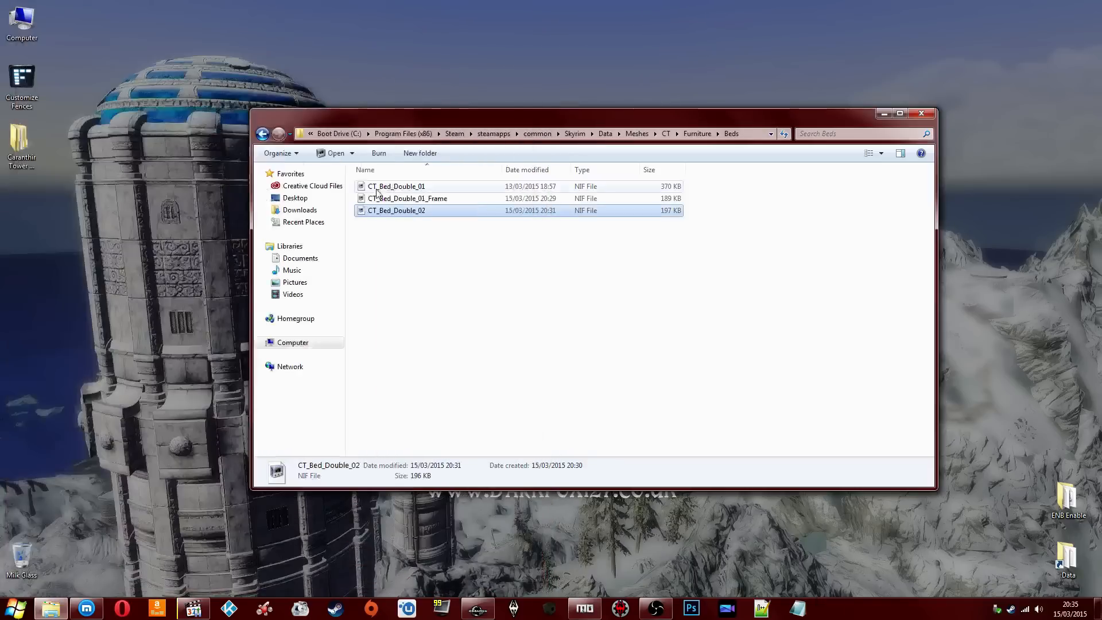
pyautogui.doubleClick(379, 188)
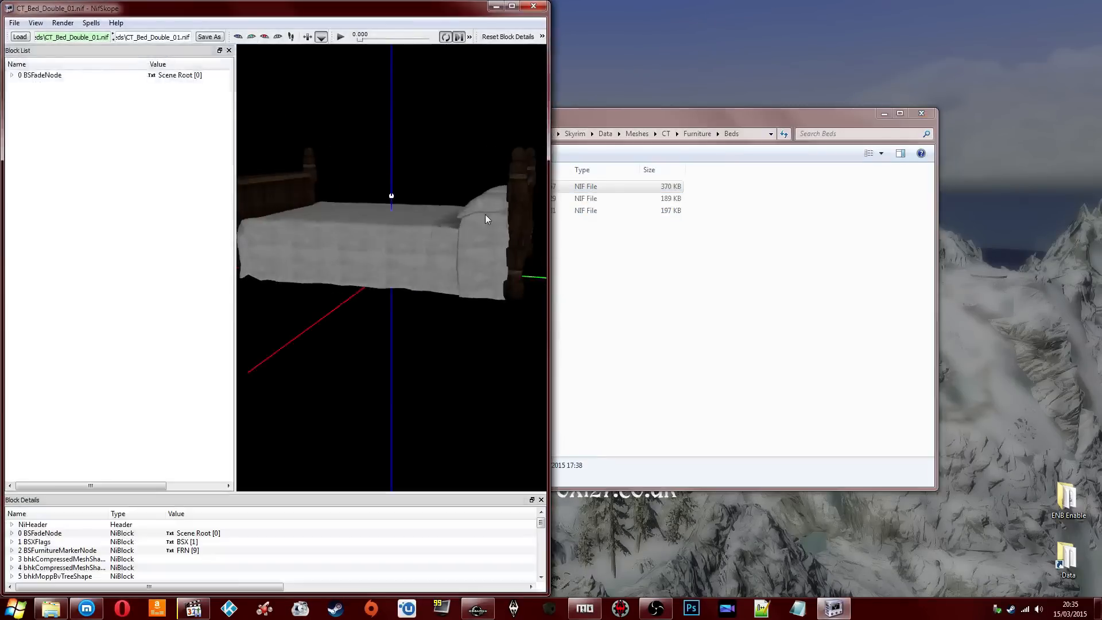
# Step: Remove the Plane and Plane.001 frame branches from CT_Bed_Double_01, keeping the bedding and pillow shapes
pyautogui.rightClick(285, 209)
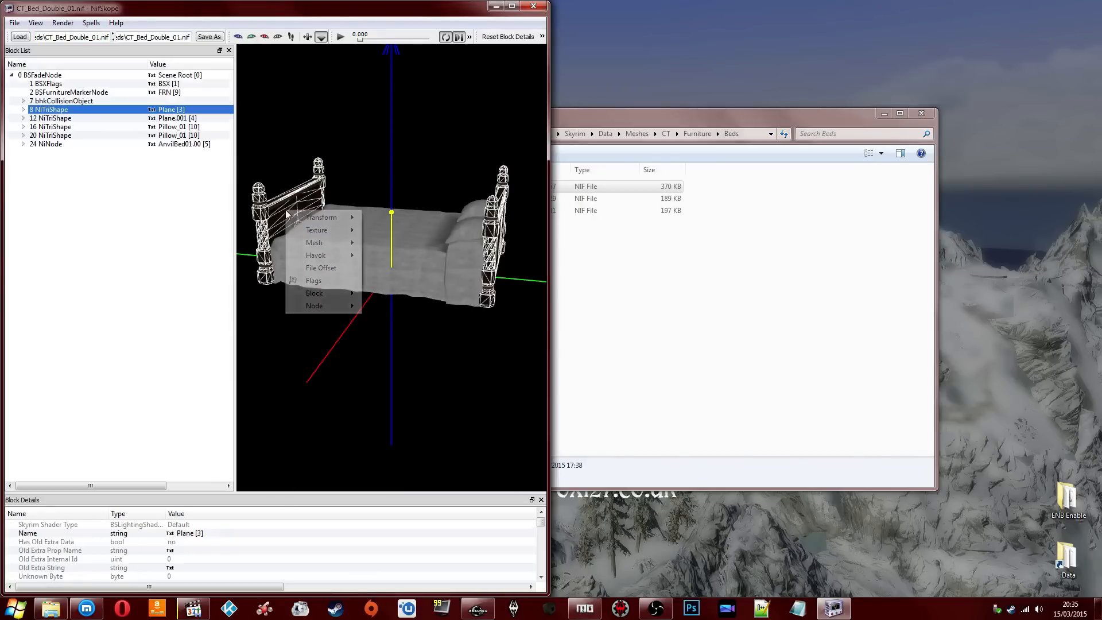
pyautogui.moveTo(321, 293)
pyautogui.click(402, 346)
pyautogui.moveTo(384, 307); pyautogui.dragTo(360, 204)
pyautogui.rightClick(360, 204)
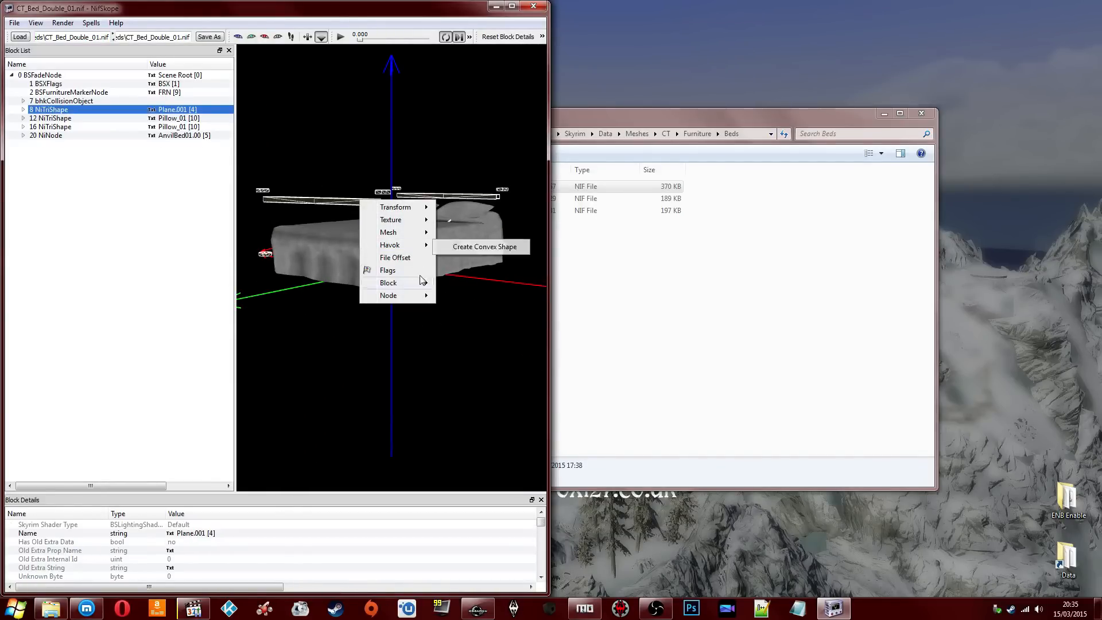
pyautogui.moveTo(400, 284)
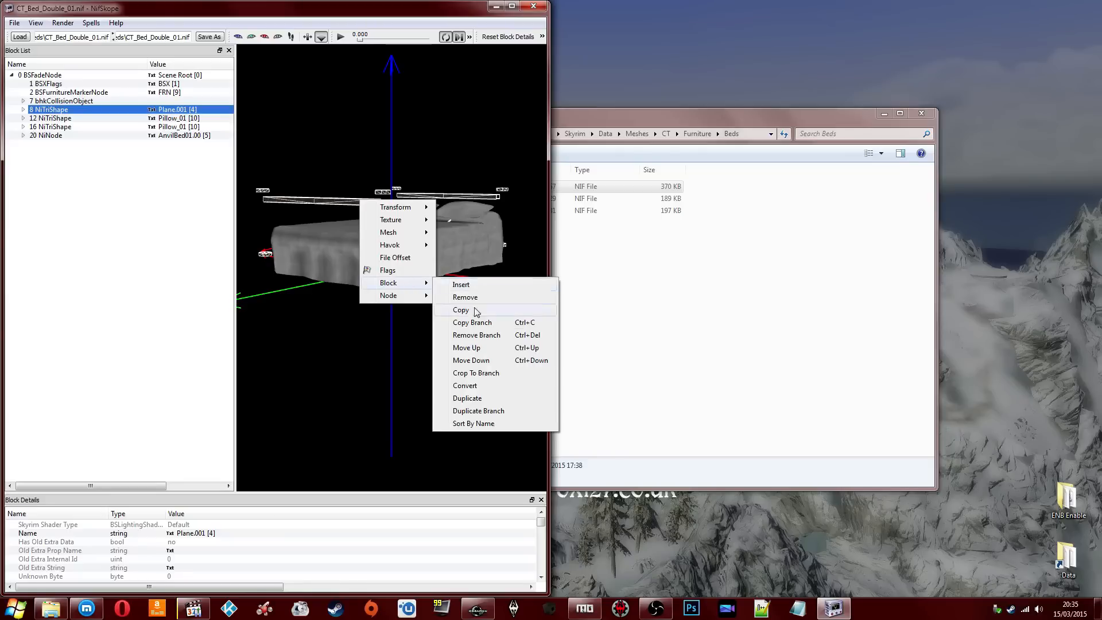
pyautogui.click(468, 339)
pyautogui.moveTo(437, 252); pyautogui.dragTo(402, 262)
pyautogui.click(418, 241)
pyautogui.click(314, 208)
pyautogui.click(364, 174)
pyautogui.click(384, 225)
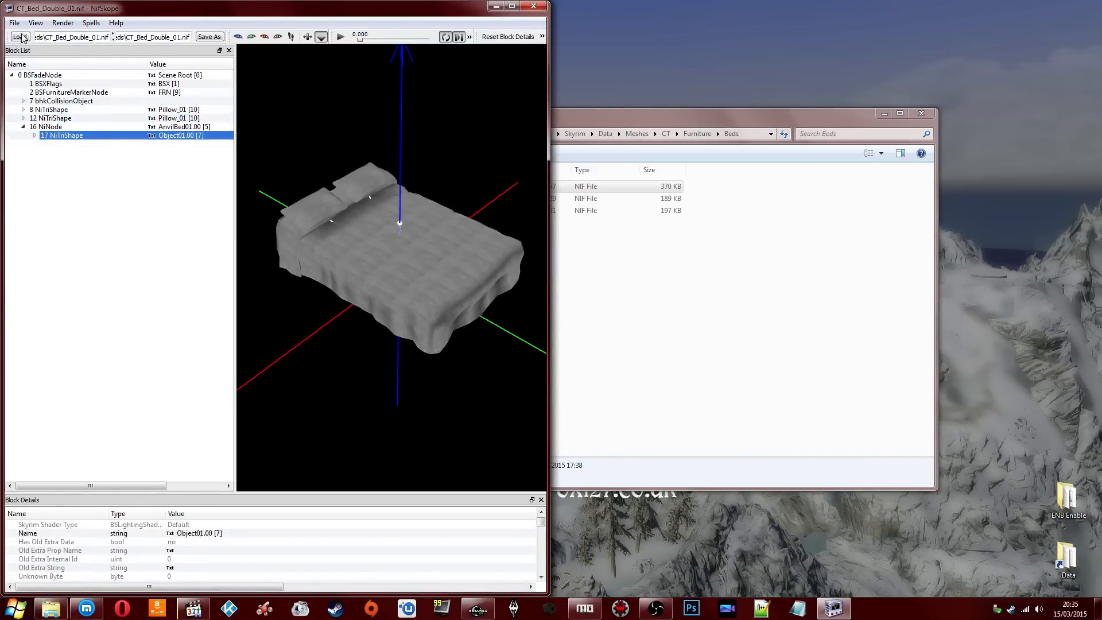
# Step: Save the reduced bed mesh in the Beds folder under a new name starting with CT_Bed_Double_01_
pyautogui.click(210, 37)
pyautogui.click(151, 271)
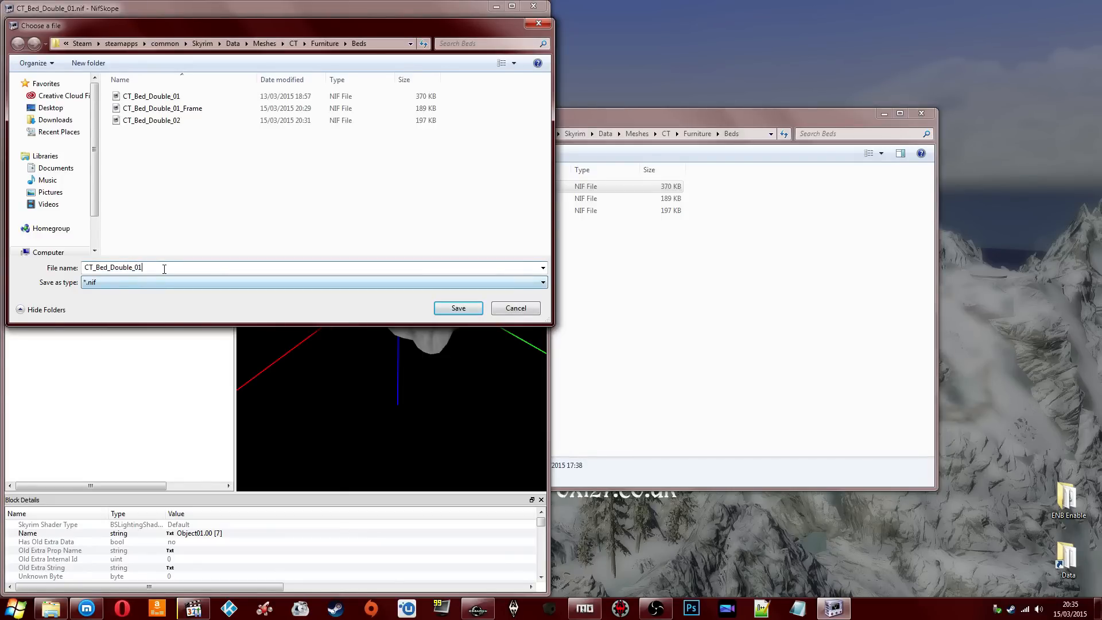
pyautogui.write('_')
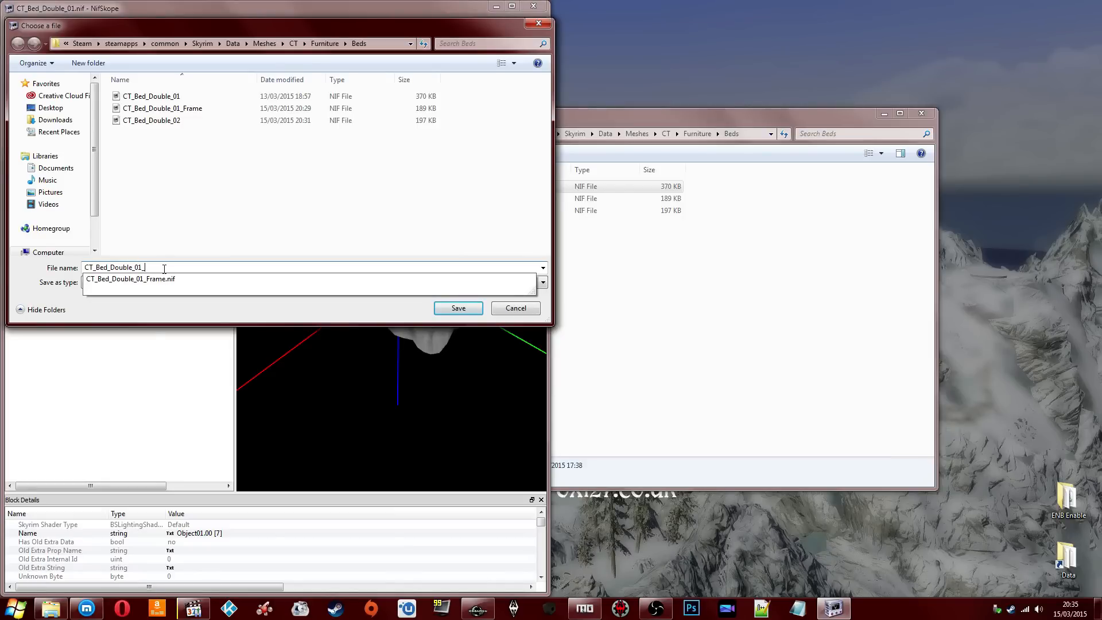
# Step: Save the mesh in the Beds folder under the file name CT_Bed_Double_01_Covers
pyautogui.write('She')
pyautogui.press('BackSpace')
pyautogui.press('BackSpace')
pyautogui.press('BackSpace')
pyautogui.write('Covers')
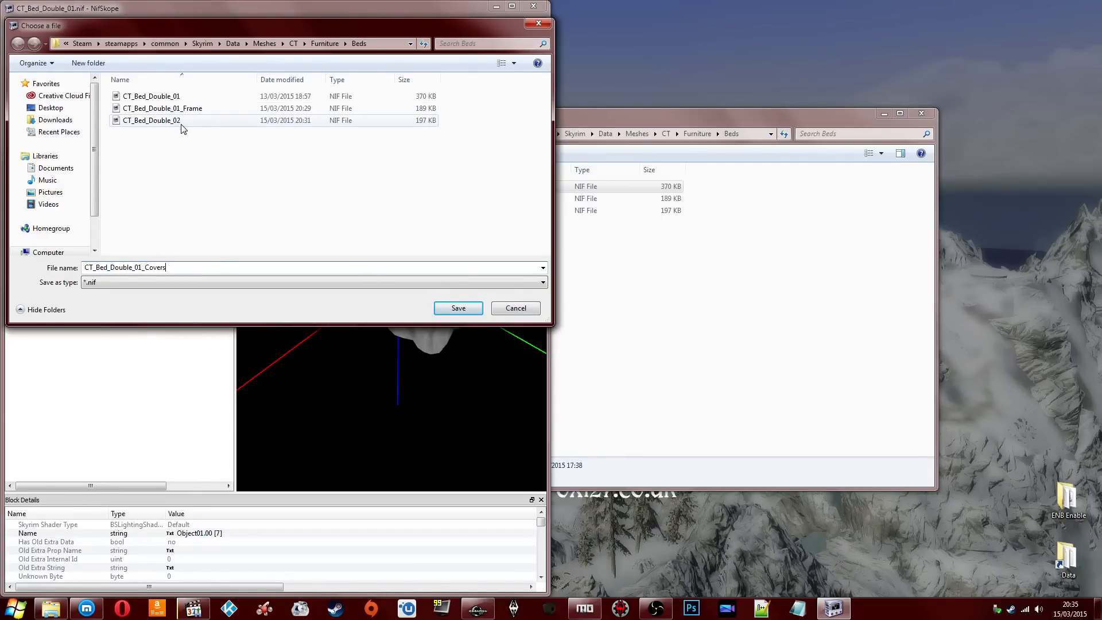
pyautogui.click(458, 310)
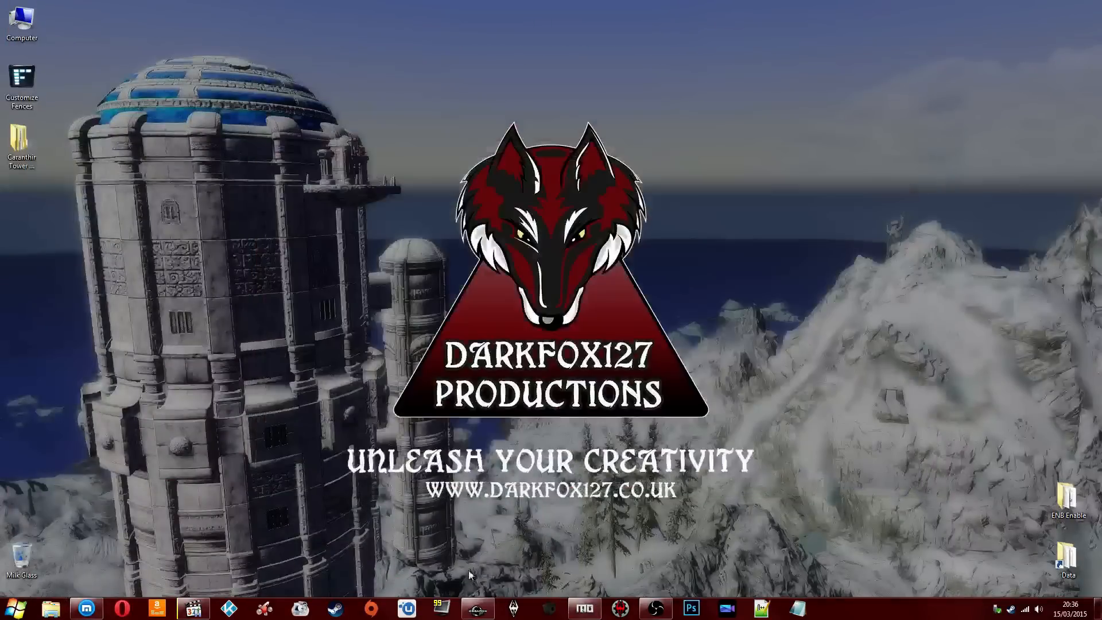
# Step: Browse from the Skyrim Data folder to Meshes\CT\Furniture\Beds
pyautogui.click(487, 607)
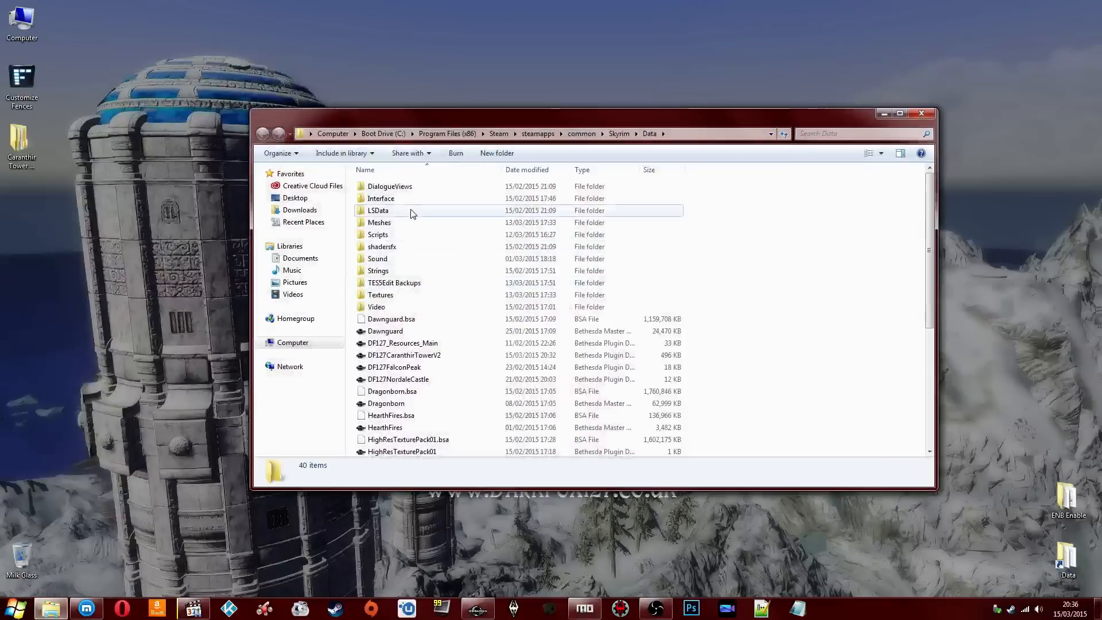
pyautogui.doubleClick(402, 223)
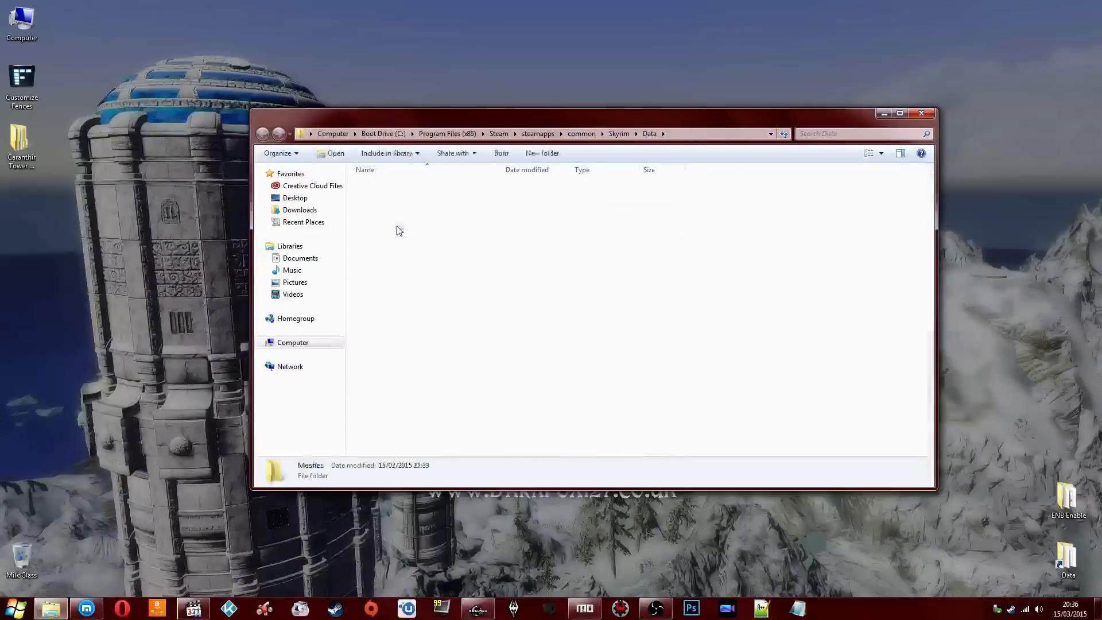
pyautogui.click(394, 272)
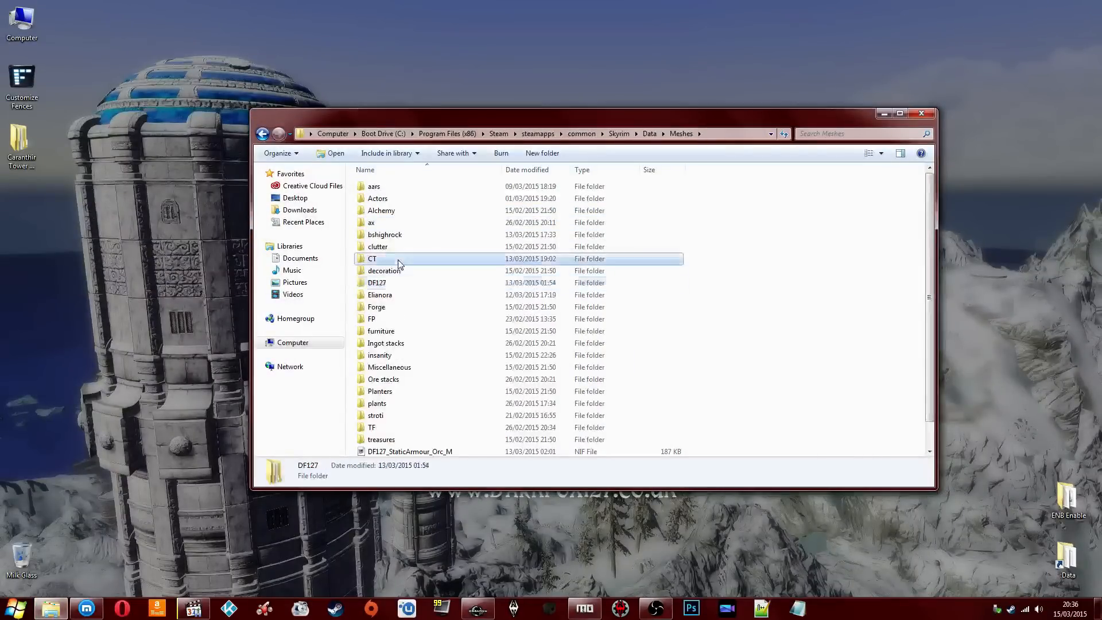
pyautogui.doubleClick(398, 259)
pyautogui.click(396, 247)
pyautogui.click(393, 264)
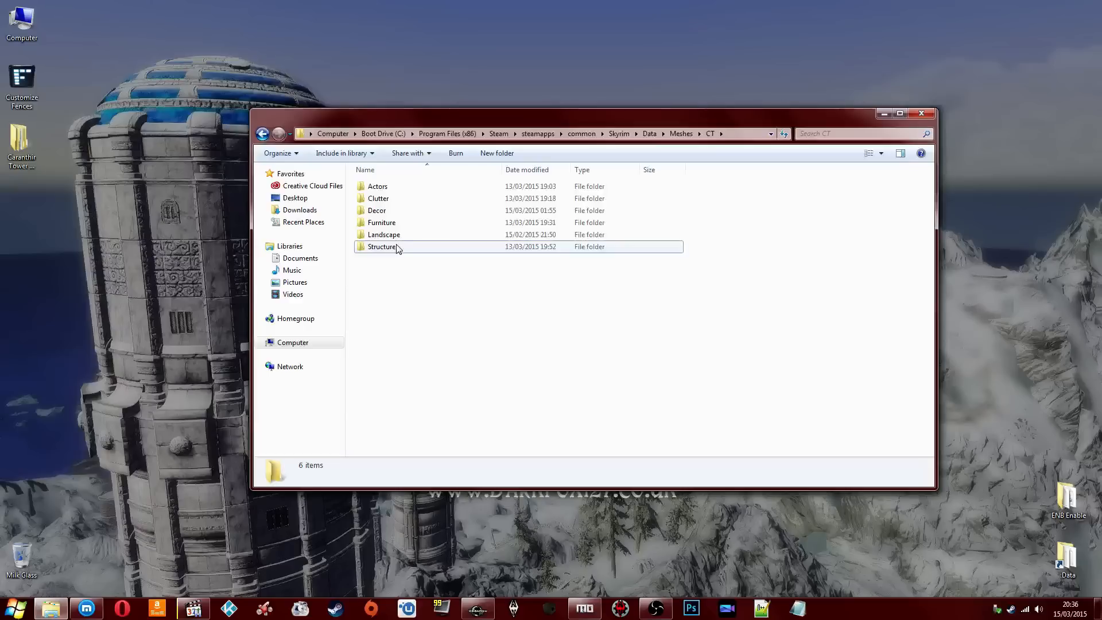
pyautogui.click(397, 225)
pyautogui.click(397, 212)
pyautogui.click(397, 198)
pyautogui.click(395, 188)
pyautogui.click(390, 223)
pyautogui.click(389, 234)
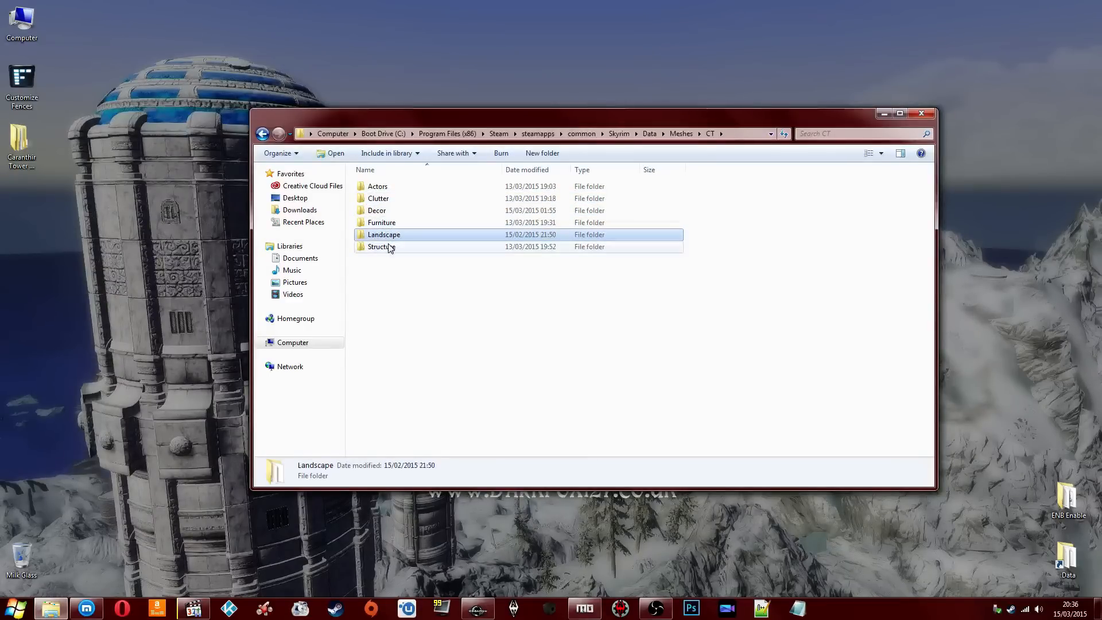
pyautogui.click(389, 246)
pyautogui.doubleClick(389, 222)
pyautogui.doubleClick(378, 198)
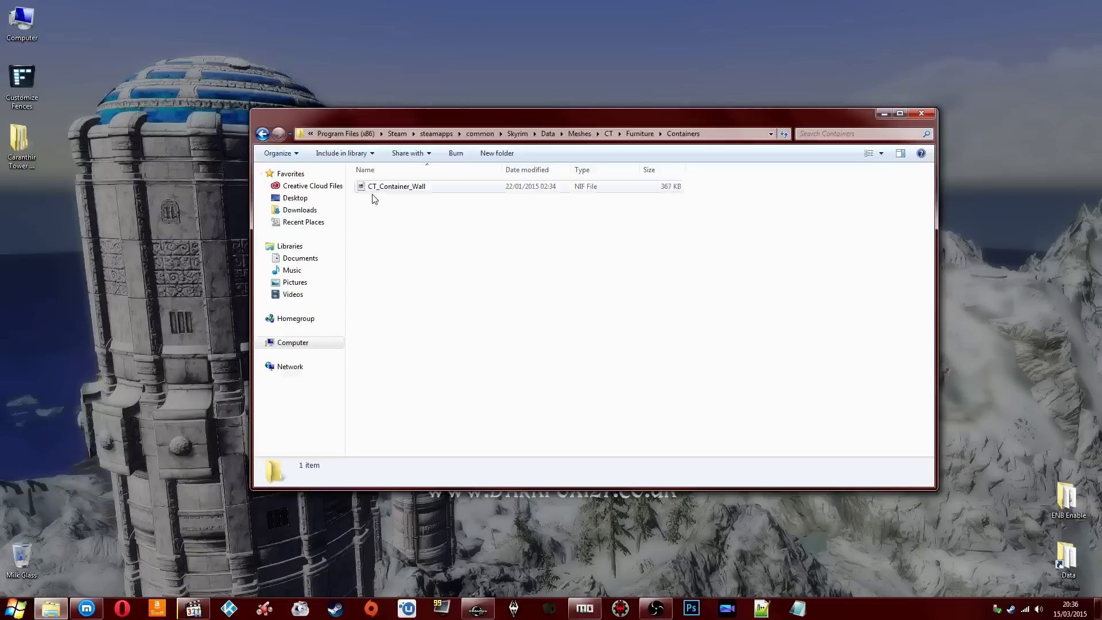
pyautogui.press('BackSpace')
pyautogui.doubleClick(400, 187)
pyautogui.click(404, 198)
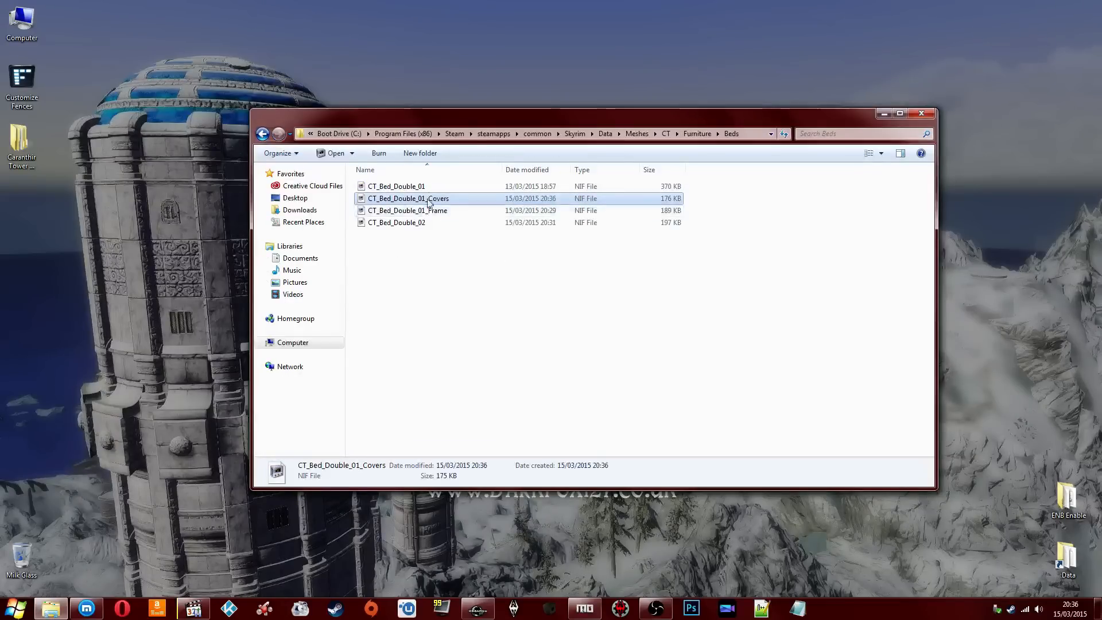
# Step: Open the CT_Bed_Double_01 mesh in NifSkope and remove the BSFurnitureMarkerNode branch beneath its root node
pyautogui.click(425, 187)
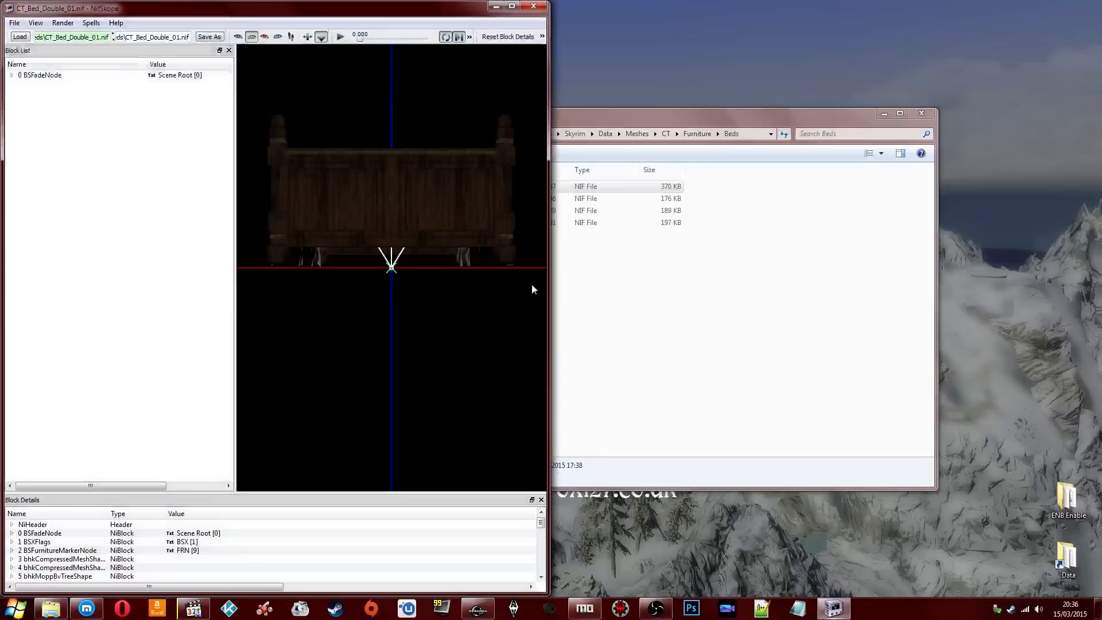
pyautogui.moveTo(531, 284); pyautogui.dragTo(351, 225)
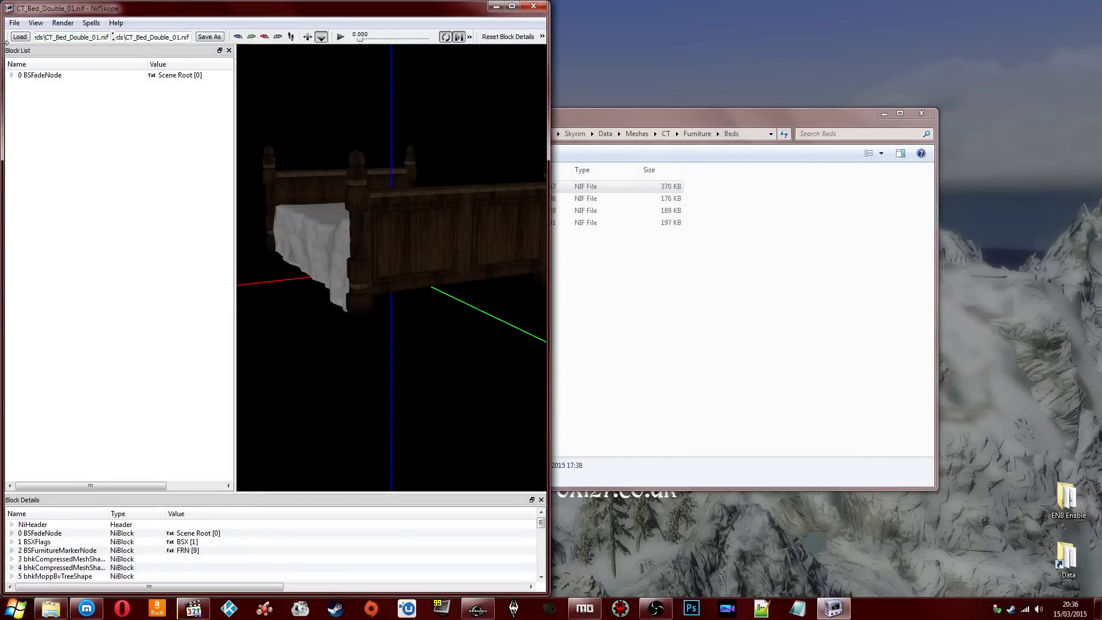
pyautogui.click(11, 76)
pyautogui.moveTo(370, 140); pyautogui.dragTo(440, 175)
pyautogui.rightClick(89, 92)
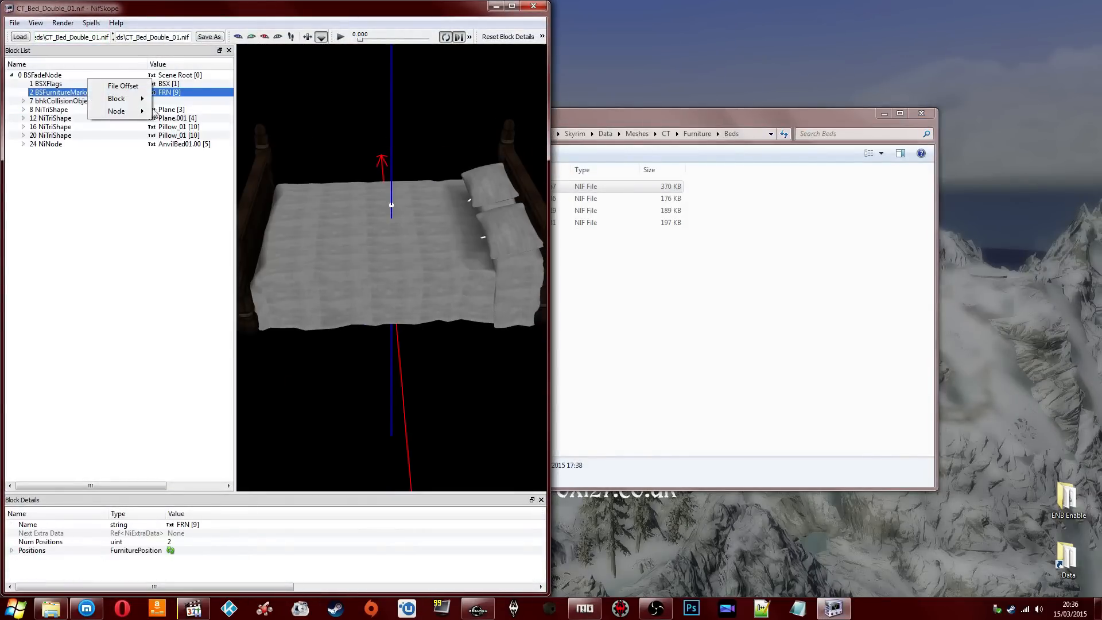
pyautogui.moveTo(131, 104)
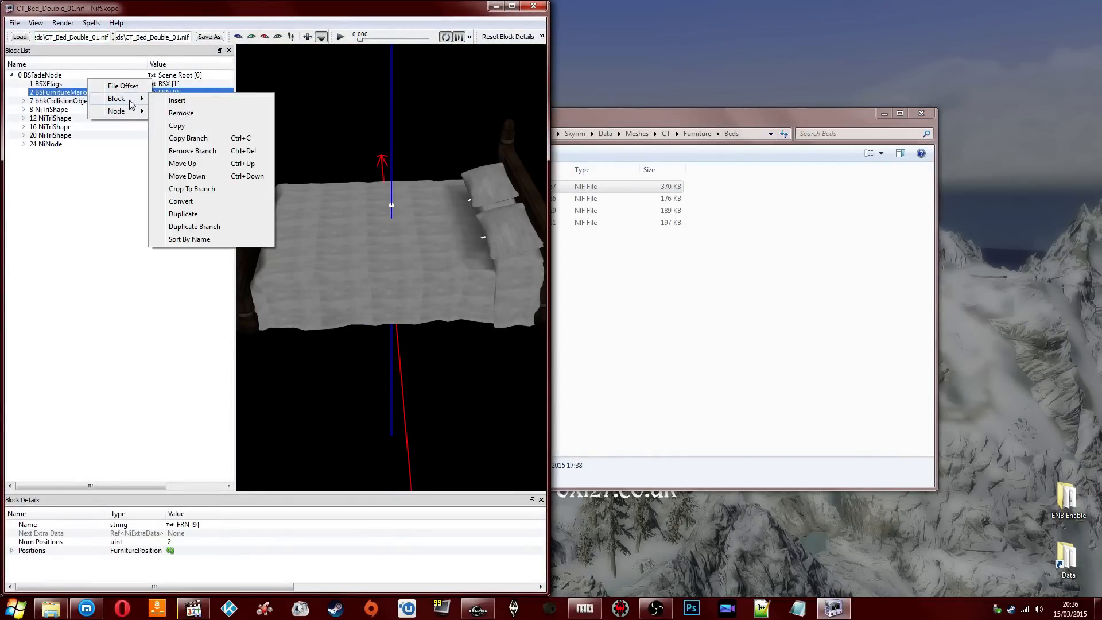
pyautogui.click(209, 152)
# Step: Examine the remaining blocks of the double bed mesh and which part of the model each one represents
pyautogui.moveTo(306, 175); pyautogui.dragTo(334, 103)
pyautogui.click(52, 85)
pyautogui.click(56, 92)
pyautogui.click(64, 75)
pyautogui.click(93, 111)
pyautogui.click(80, 102)
pyautogui.click(64, 110)
pyautogui.click(51, 127)
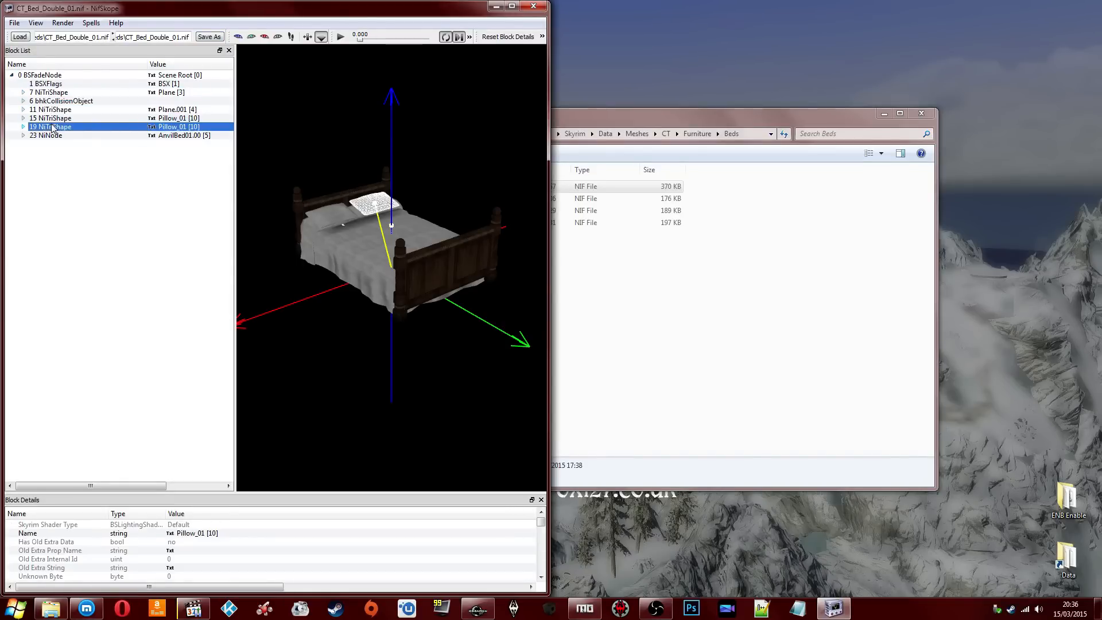
# Step: Save the edited mesh over the existing CT_Bed_Double_01 file and close it
pyautogui.click(209, 38)
pyautogui.click(455, 309)
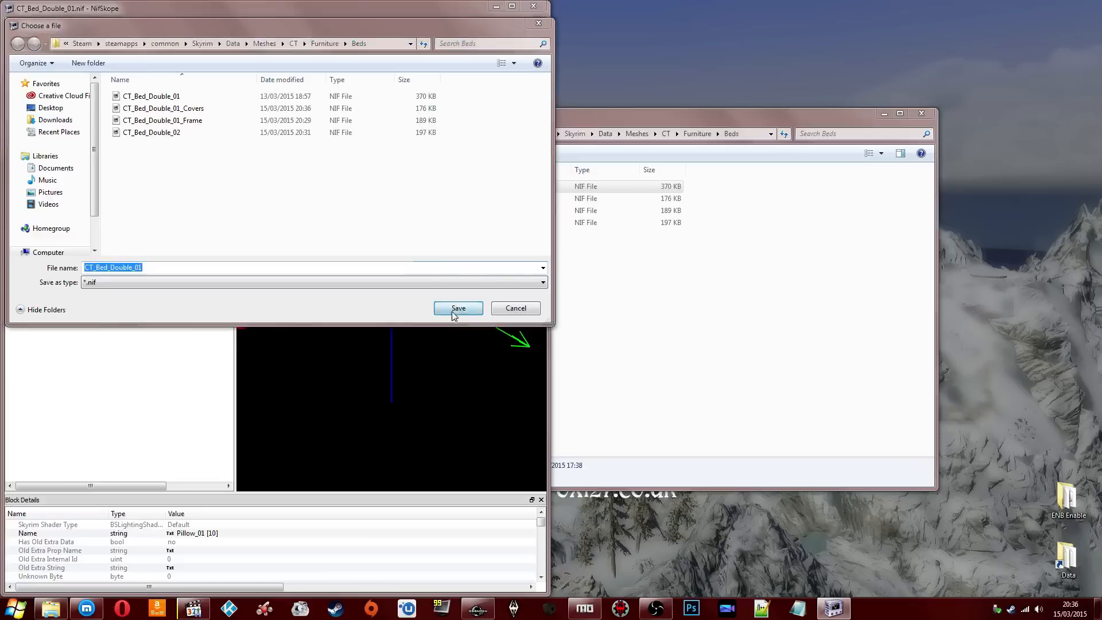
pyautogui.click(580, 307)
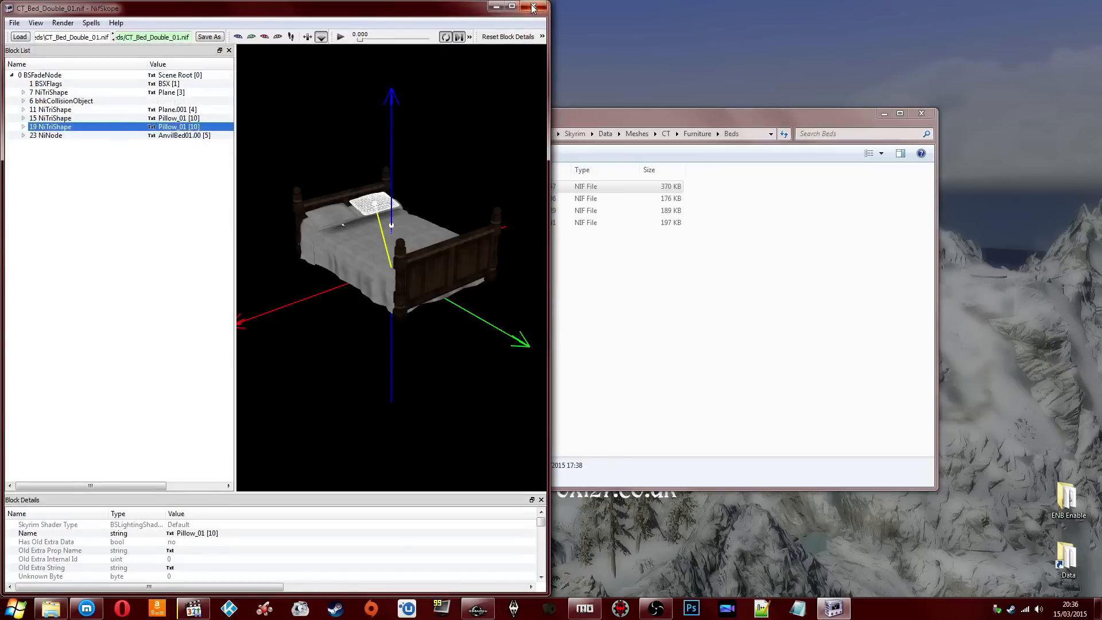
pyautogui.click(533, 6)
# Step: View the CT_Bed_Double_01_Frame mesh and close it
pyautogui.click(408, 198)
pyautogui.click(436, 211)
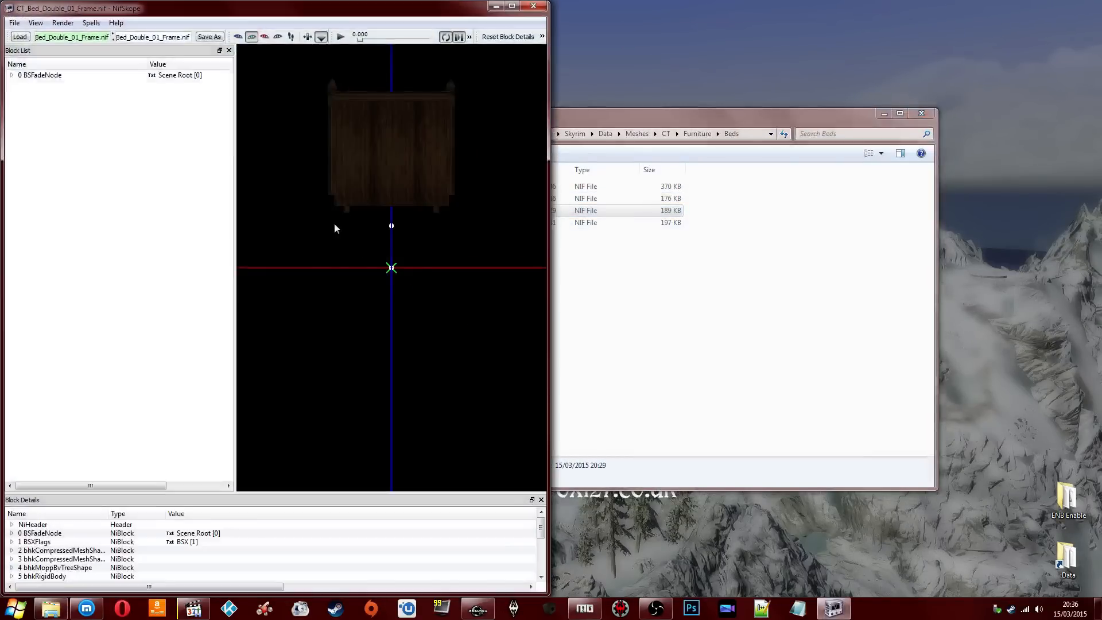
pyautogui.moveTo(334, 222); pyautogui.dragTo(571, 27)
pyautogui.click(537, 6)
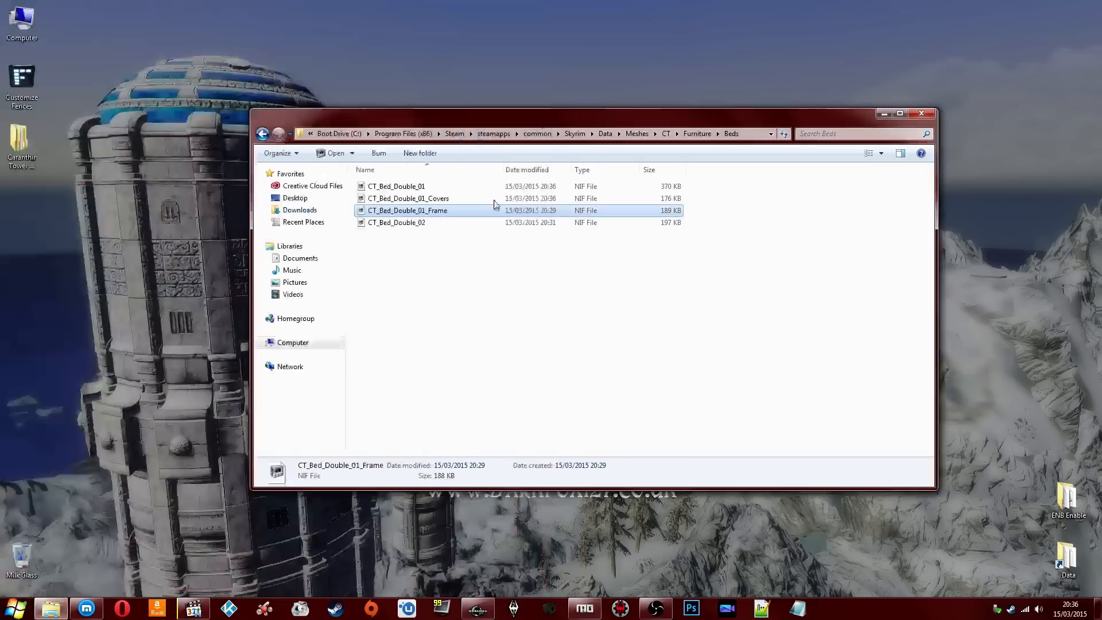
# Step: Open the CT_Bed_Double_02 mesh and remove its BSFurnitureMarkerNode branch
pyautogui.doubleClick(453, 222)
pyautogui.moveTo(352, 226); pyautogui.dragTo(423, 253)
pyautogui.click(8, 77)
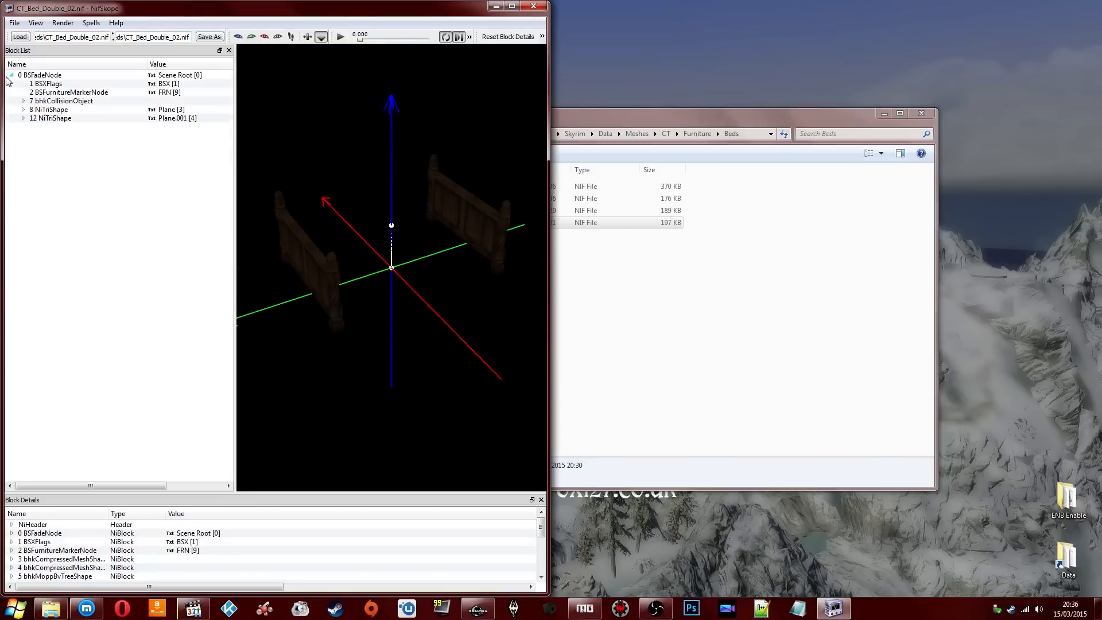
pyautogui.rightClick(53, 91)
pyautogui.moveTo(92, 95)
pyautogui.click(158, 148)
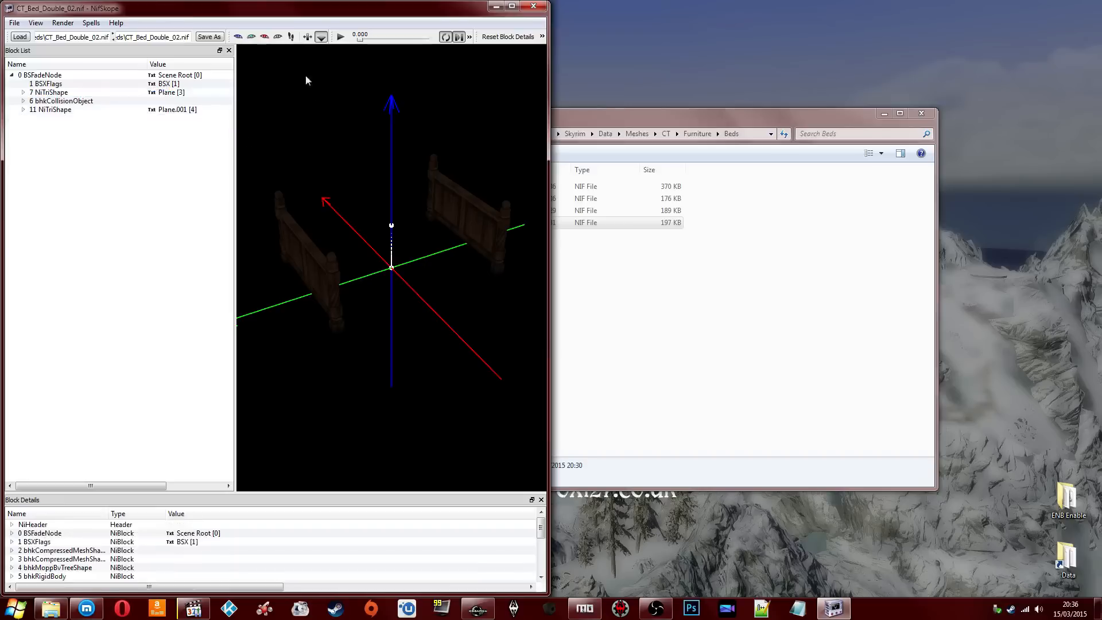
# Step: Save the edited mesh over the existing CT_Bed_Double_02 file, and close both the mesh and the Beds folder
pyautogui.click(221, 37)
pyautogui.click(454, 309)
pyautogui.click(584, 308)
pyautogui.click(528, 8)
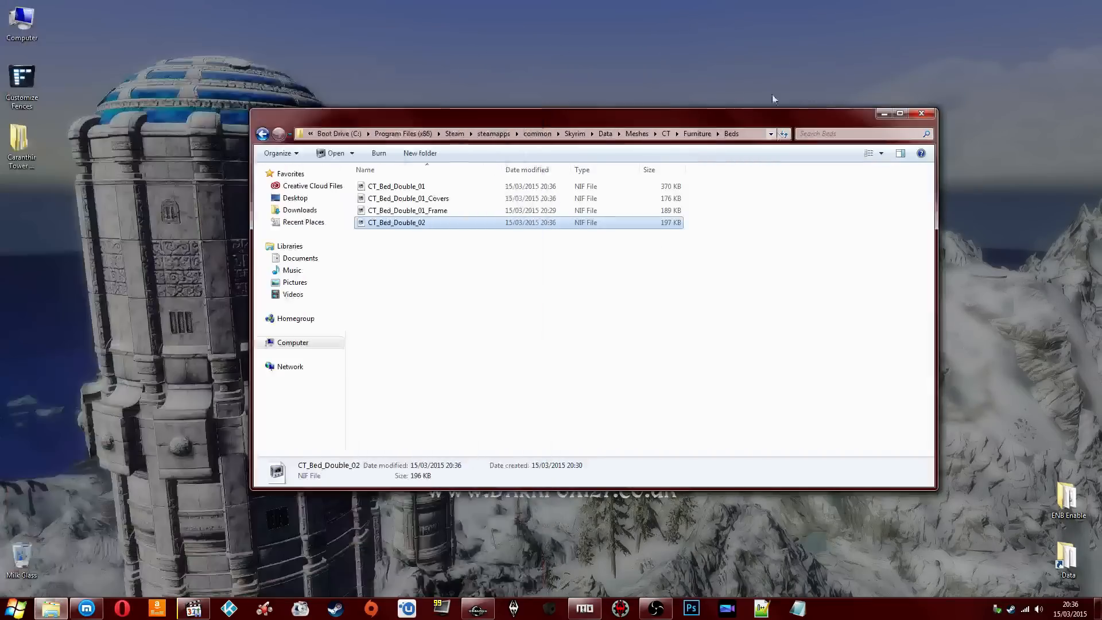
pyautogui.click(922, 113)
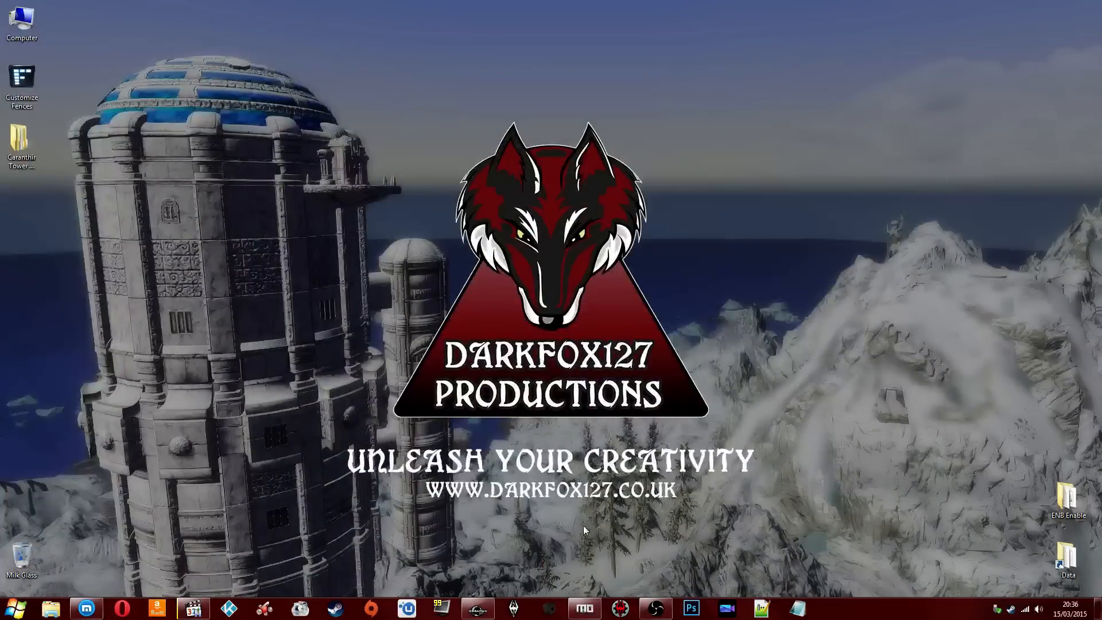
# Step: Switch to the Creation Kit and check the live stream chat in the browser
pyautogui.click(478, 608)
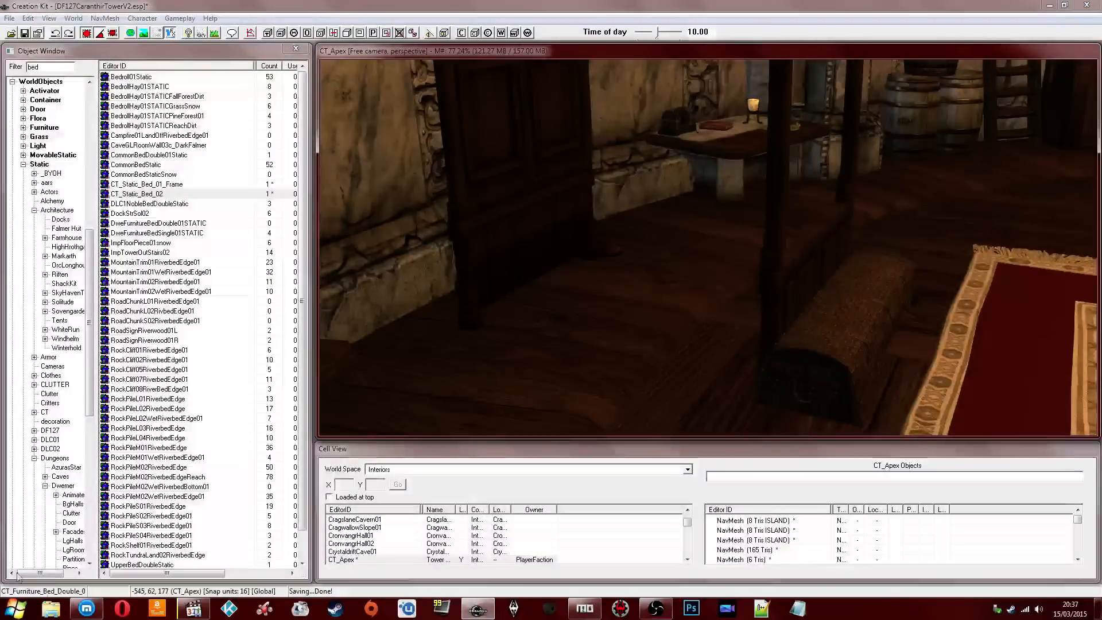
pyautogui.click(92, 611)
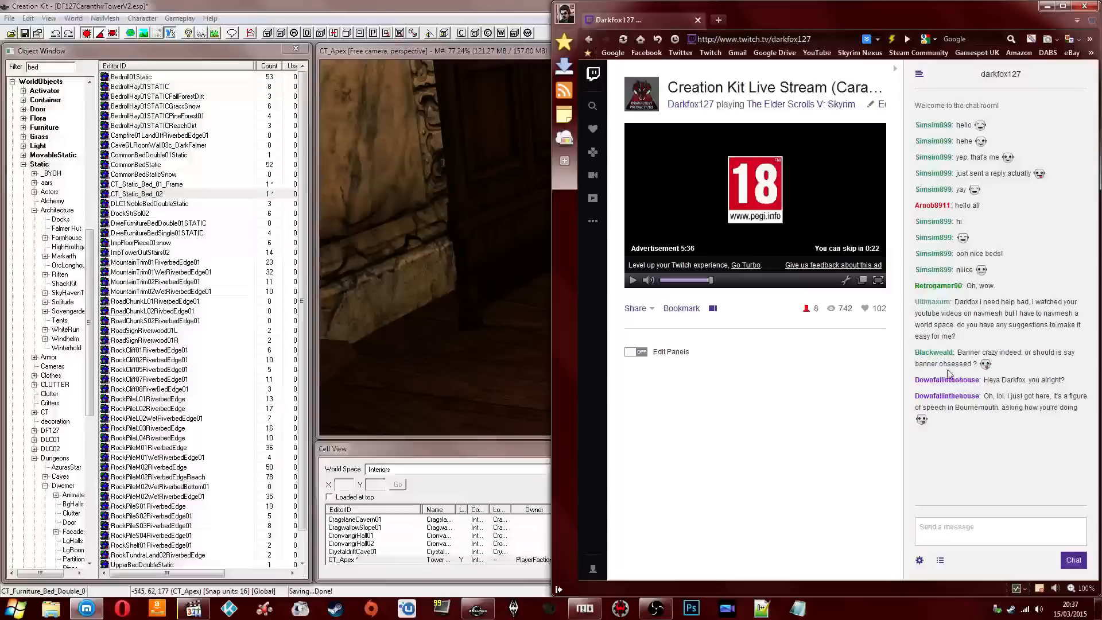
pyautogui.click(1048, 7)
# Step: Inspect the placed bed frame and the footlocker beside it in the CT_Apex cell
pyautogui.scroll(3, 660, 204)
pyautogui.scroll(-3, 627, 208)
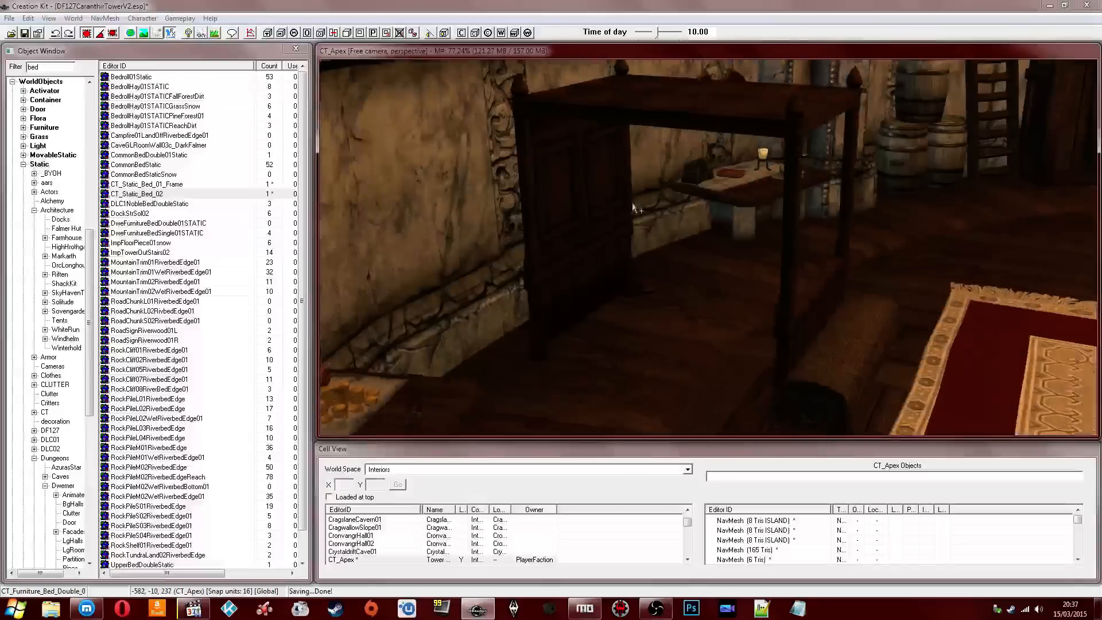
pyautogui.scroll(3, 740, 256)
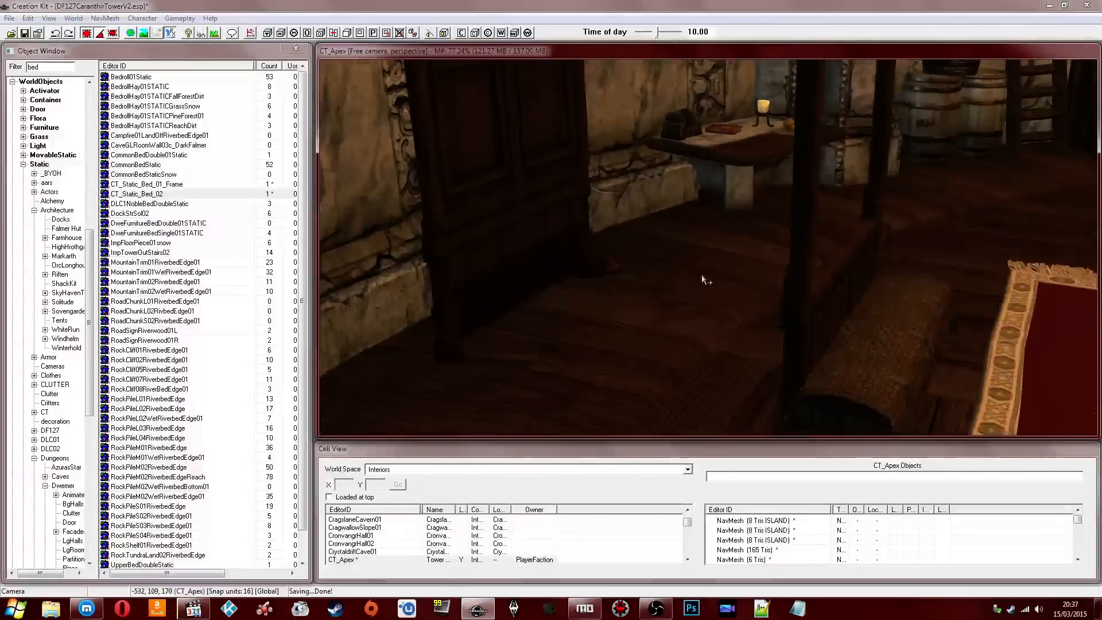
pyautogui.click(598, 268)
pyautogui.keyDown('shift'); pyautogui.moveTo(762, 270); pyautogui.dragTo(537, 244, button='middle'); pyautogui.keyUp('shift')
pyautogui.click(733, 272)
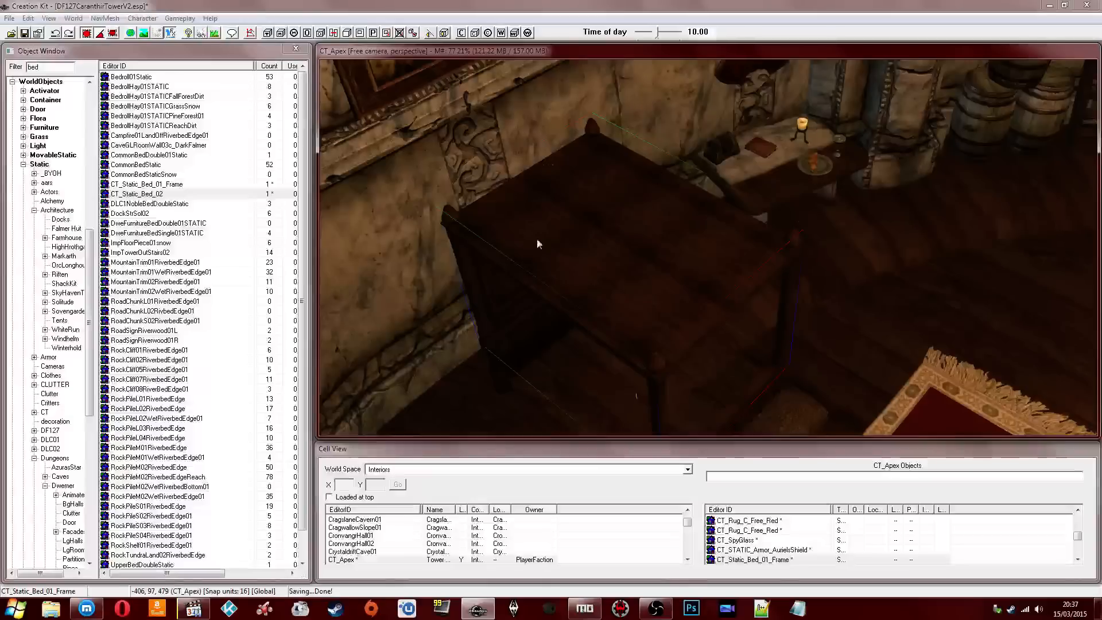
pyautogui.keyDown('shift'); pyautogui.moveTo(590, 176); pyautogui.dragTo(504, 217, button='middle'); pyautogui.keyUp('shift')
pyautogui.keyDown('ctrl'); pyautogui.click(765, 361); pyautogui.keyUp('ctrl')
pyautogui.click(769, 355)
# Step: Show the Furniture objects and filter the object list by ct_f
pyautogui.click(118, 178)
pyautogui.press('Up')
pyautogui.press('Down')
pyautogui.press('Down')
pyautogui.press('Down')
pyautogui.press('Down')
pyautogui.click(45, 127)
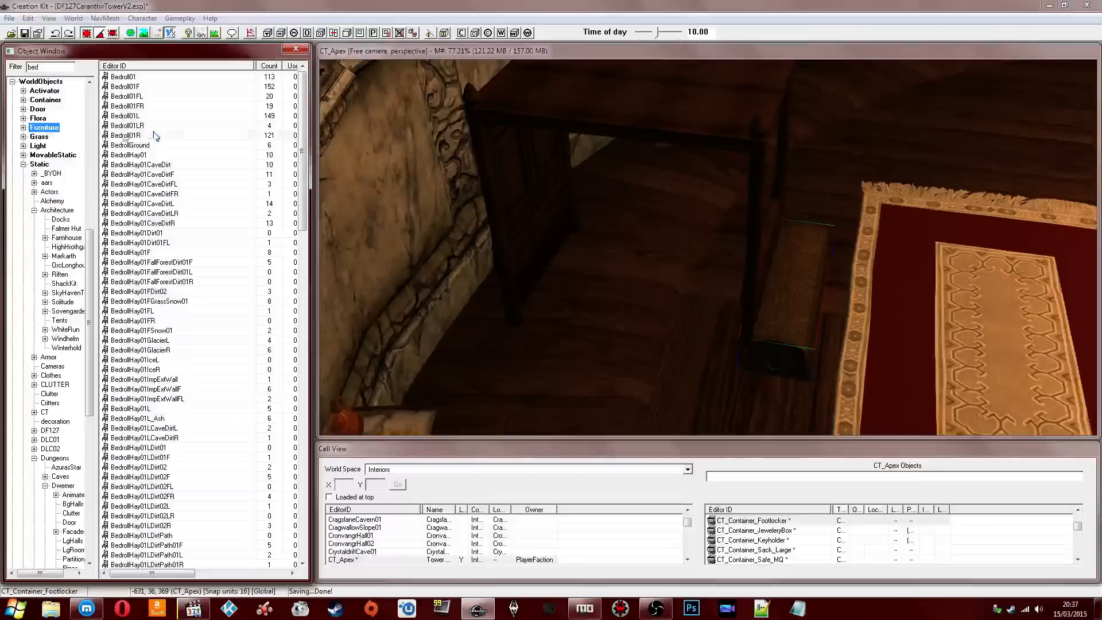
pyautogui.doubleClick(55, 67)
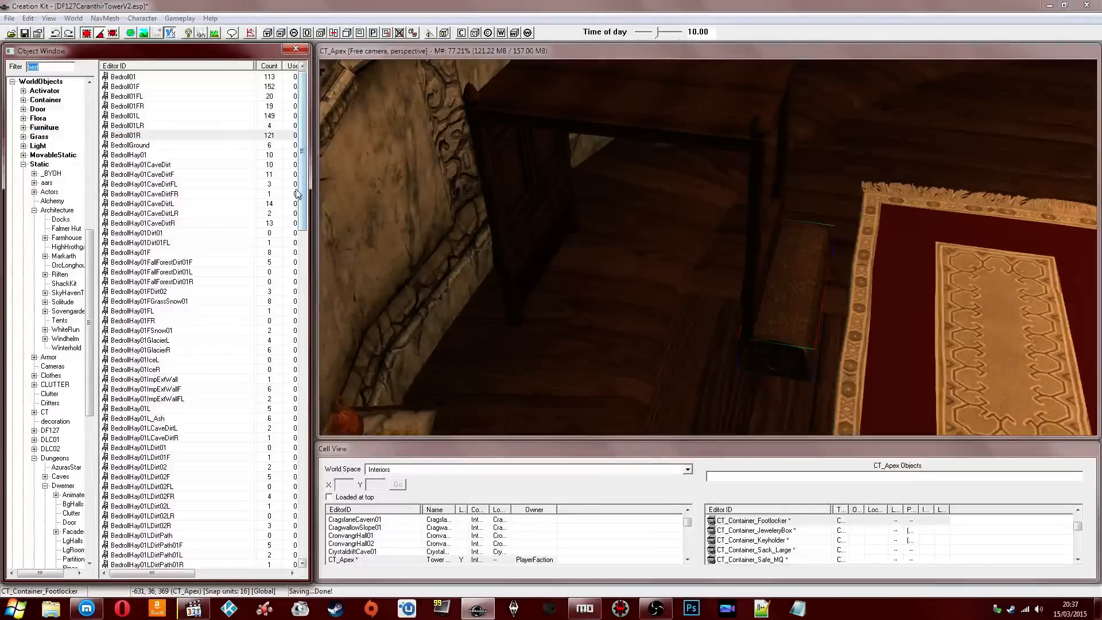
pyautogui.write('ct_f')
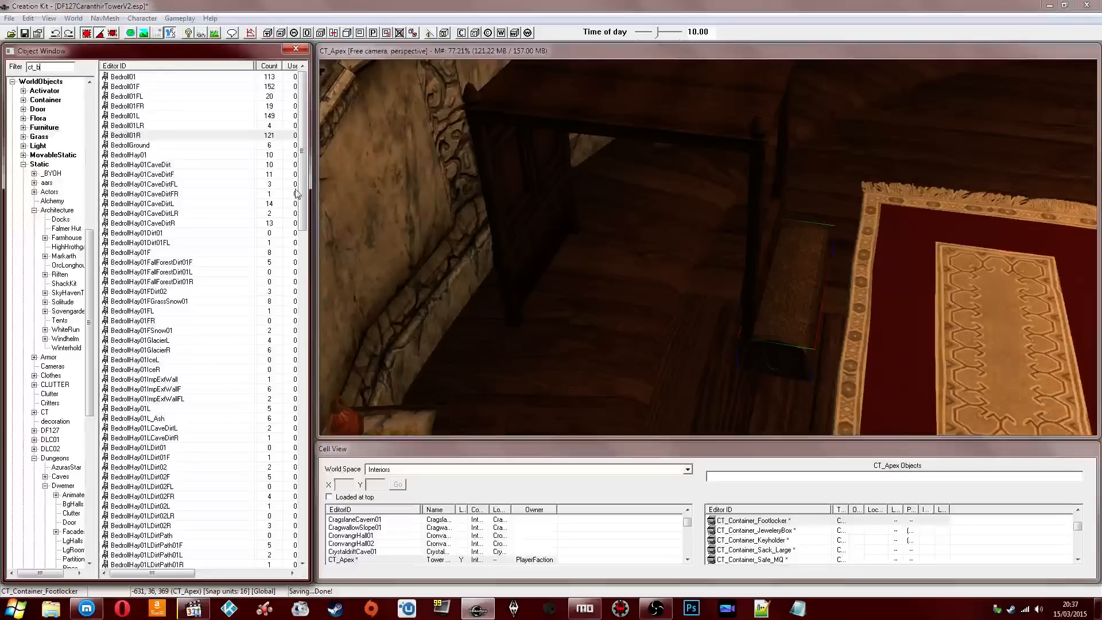
pyautogui.click(229, 184)
pyautogui.click(205, 135)
# Step: Open CT_Furniture_Bed_Double_01_Black and change its ID to CT_Furniture_Bed_Double_02_Black
pyautogui.doubleClick(161, 86)
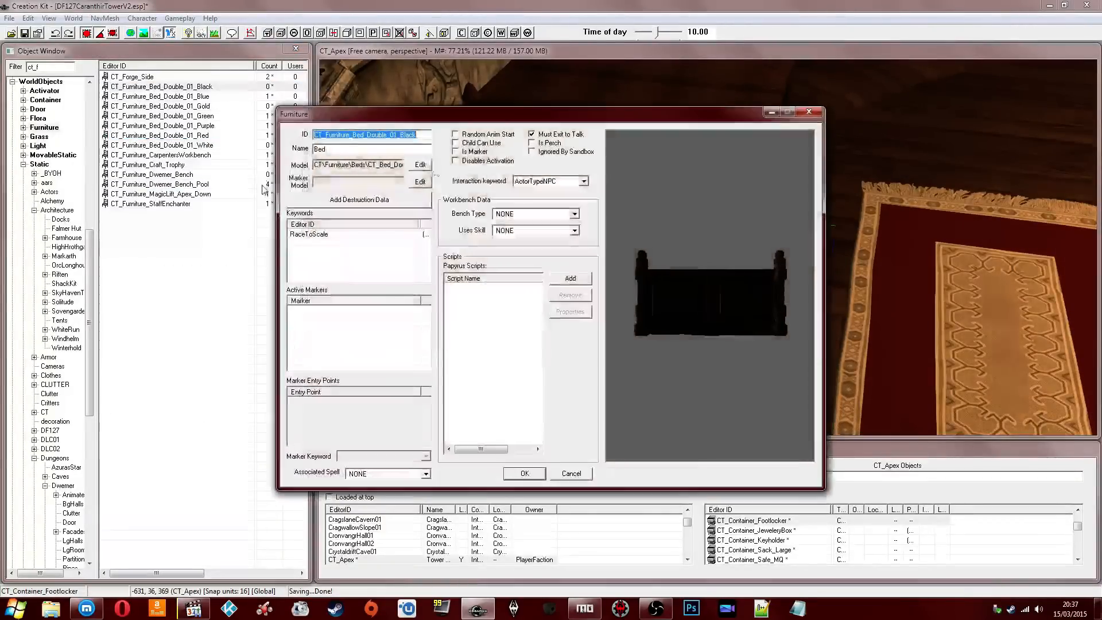
pyautogui.moveTo(417, 135); pyautogui.dragTo(401, 147)
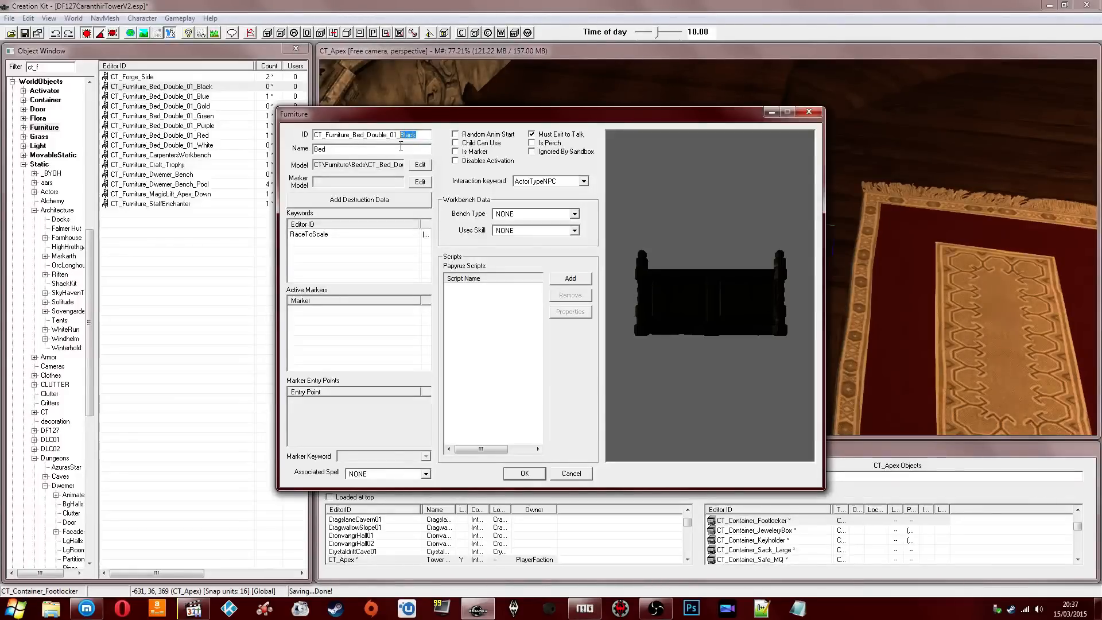
pyautogui.click(398, 137)
pyautogui.press('BackSpace')
pyautogui.write('2')
pyautogui.moveTo(420, 138); pyautogui.dragTo(400, 149)
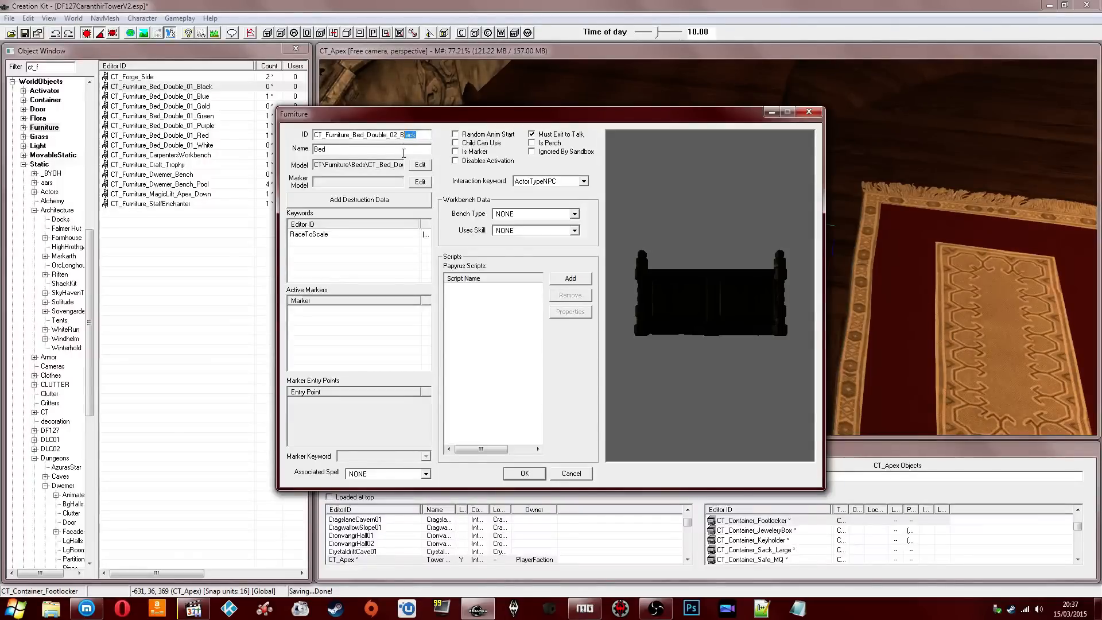
# Step: Set the model file of CT_Furniture_Bed_Double_02_Black to CT_Bed_Double_01_Covers
pyautogui.click(417, 166)
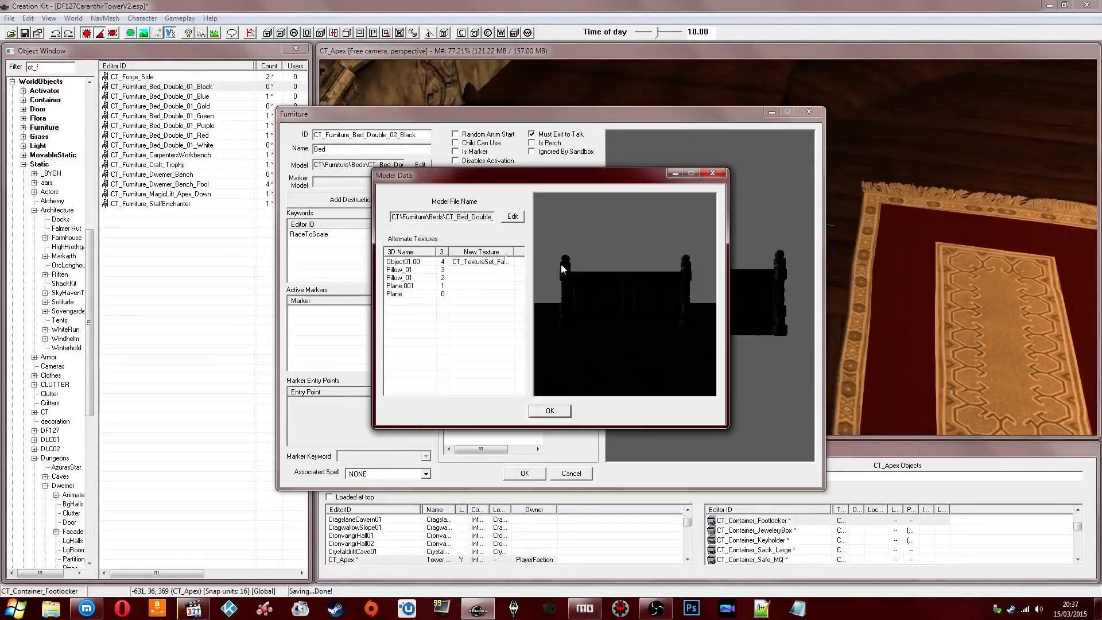
pyautogui.click(513, 217)
pyautogui.click(499, 274)
pyautogui.click(510, 253)
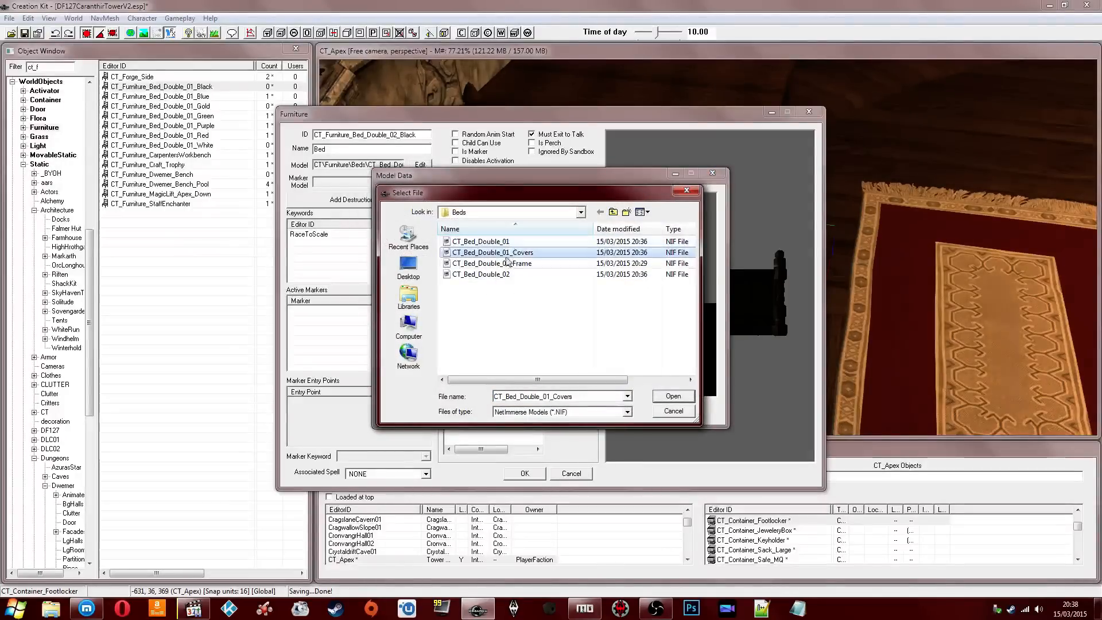
pyautogui.click(660, 395)
# Step: Assign CT_TextureSet_Fabric_White as the alternate texture of the covers model's Object01 part and check it in the preview
pyautogui.moveTo(679, 332); pyautogui.dragTo(466, 297)
pyautogui.click(452, 269)
pyautogui.click(457, 263)
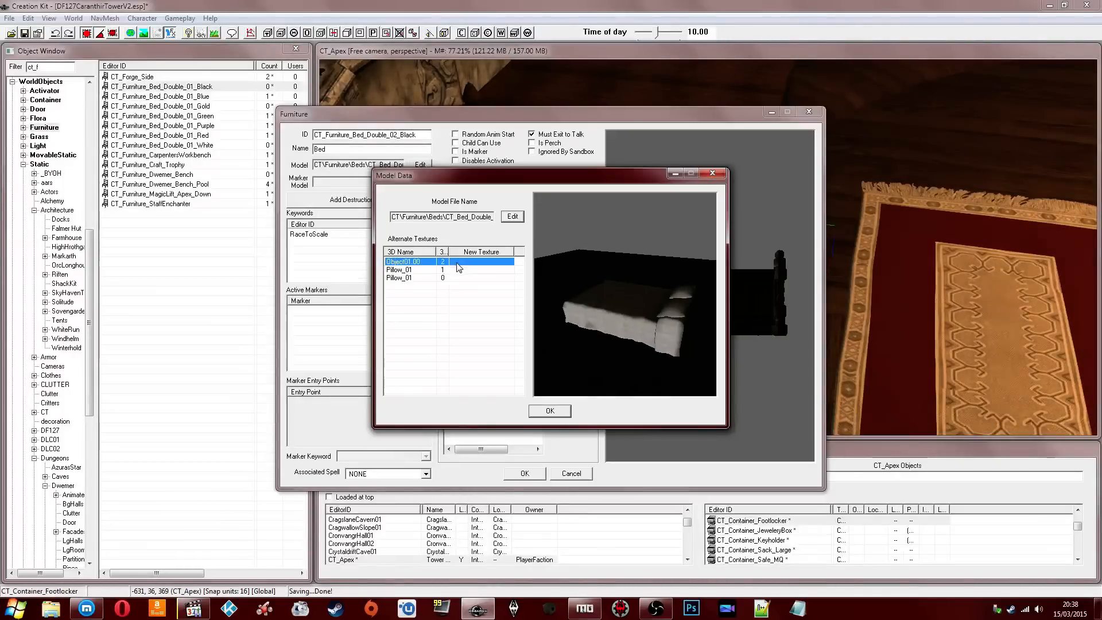
pyautogui.rightClick(457, 263)
pyautogui.click(469, 270)
pyautogui.write('white')
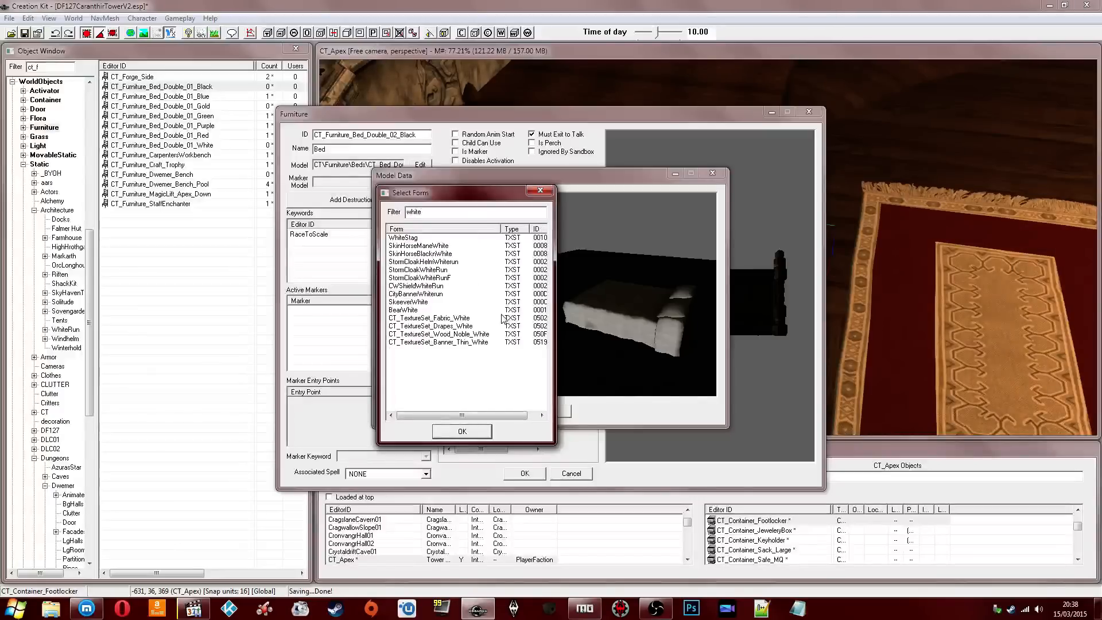
pyautogui.click(459, 326)
pyautogui.click(452, 319)
pyautogui.click(462, 431)
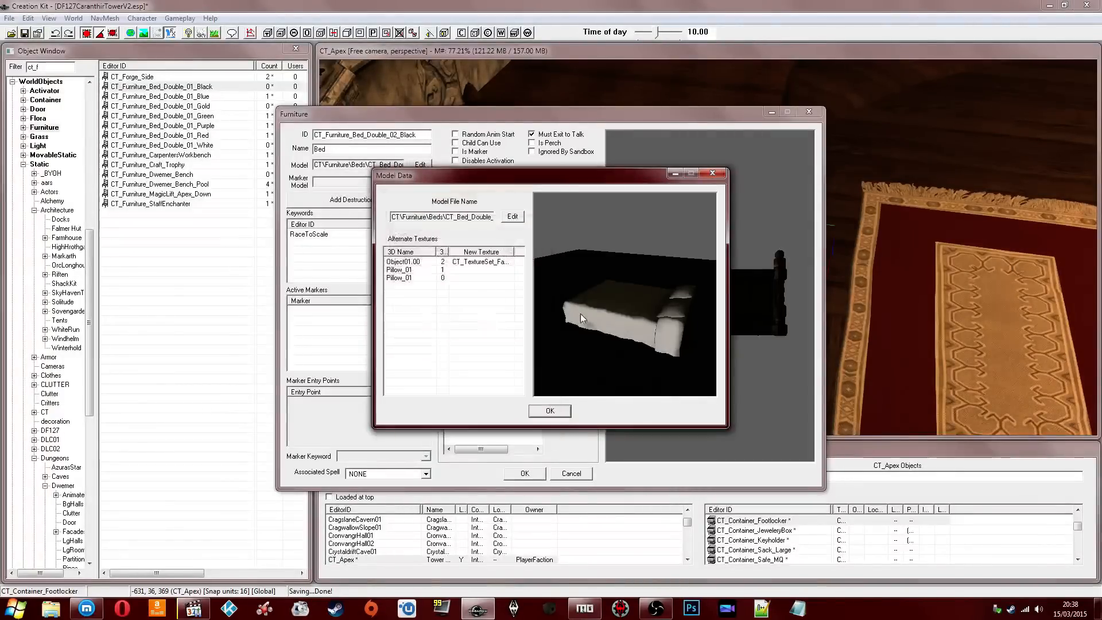
pyautogui.moveTo(642, 305); pyautogui.dragTo(614, 292)
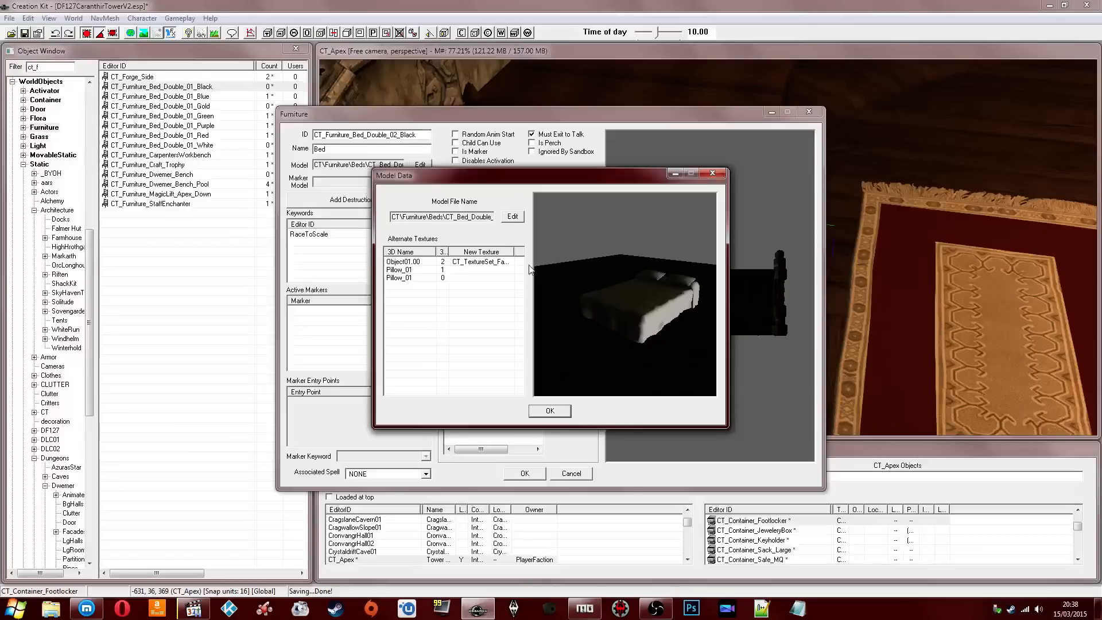
pyautogui.click(550, 411)
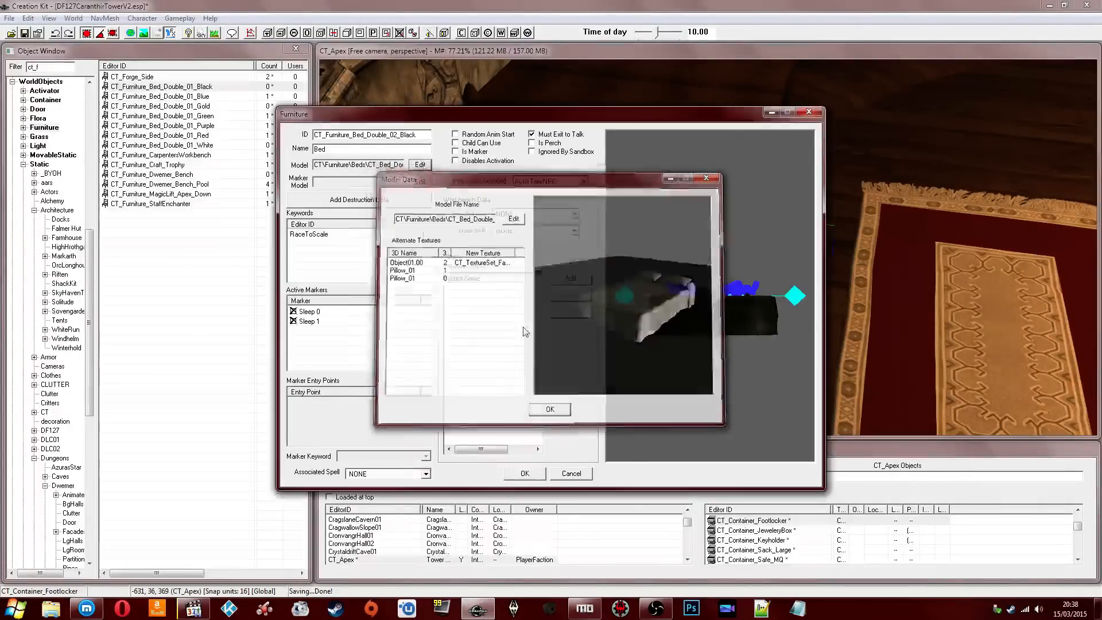
# Step: Assign CT_TextureSet_Fabric_Black as the alternate texture of the covers model's Object01 part
pyautogui.click(415, 165)
pyautogui.rightClick(483, 256)
pyautogui.click(472, 263)
pyautogui.rightClick(474, 264)
pyautogui.click(488, 272)
pyautogui.write('black')
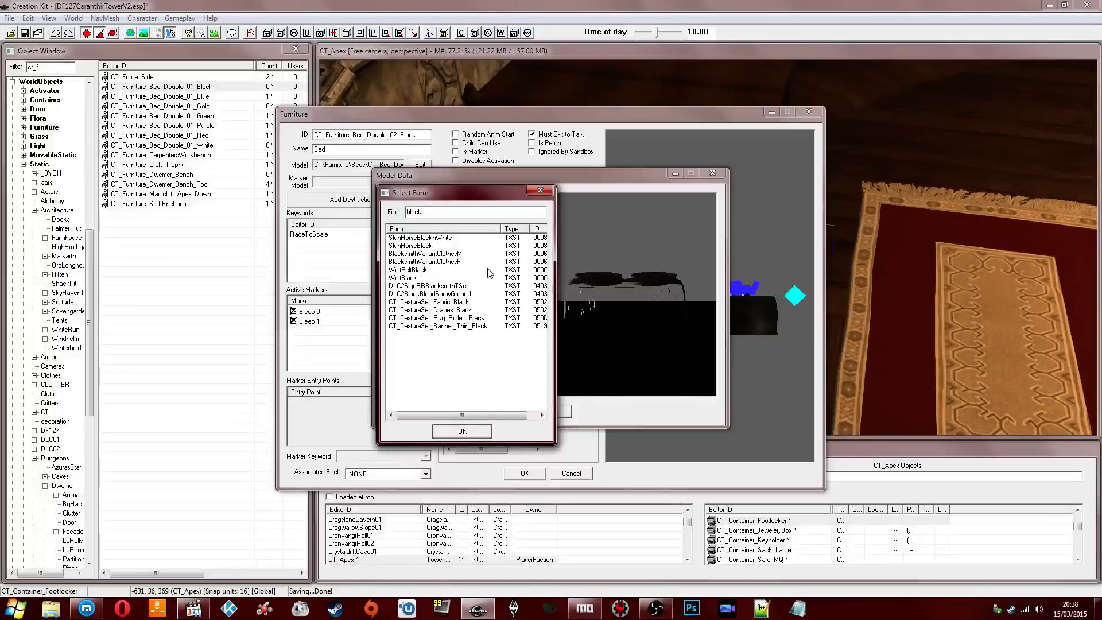
pyautogui.click(445, 317)
pyautogui.click(447, 302)
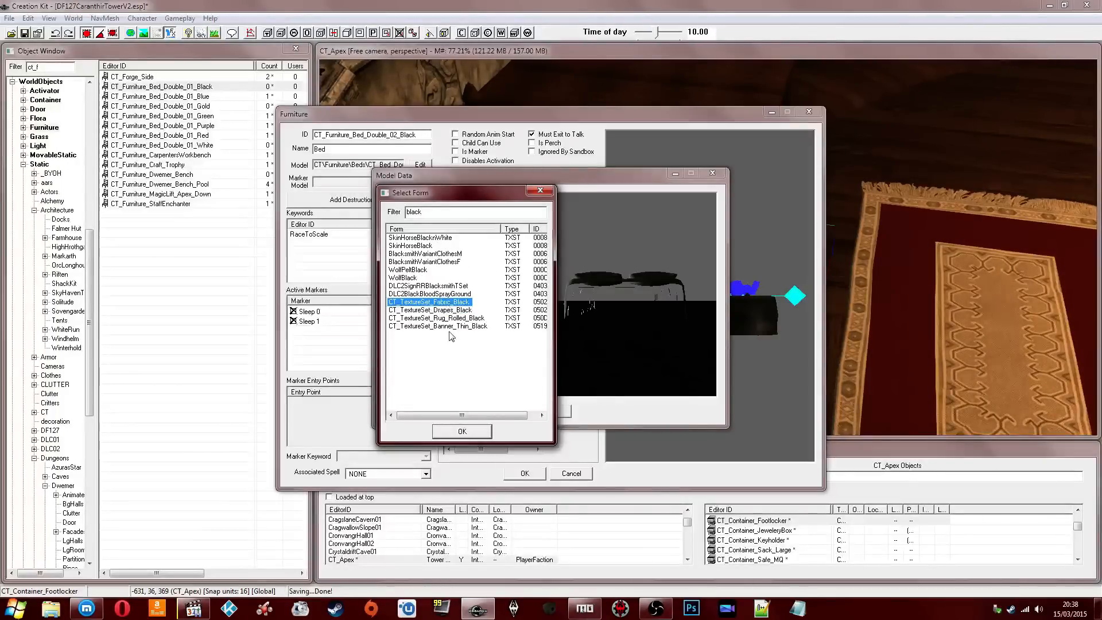
pyautogui.click(461, 431)
pyautogui.moveTo(594, 293)
pyautogui.mouseDown()
pyautogui.moveTo(619, 313)
pyautogui.moveTo(680, 320)
pyautogui.moveTo(602, 284)
pyautogui.moveTo(608, 304)
pyautogui.mouseUp()
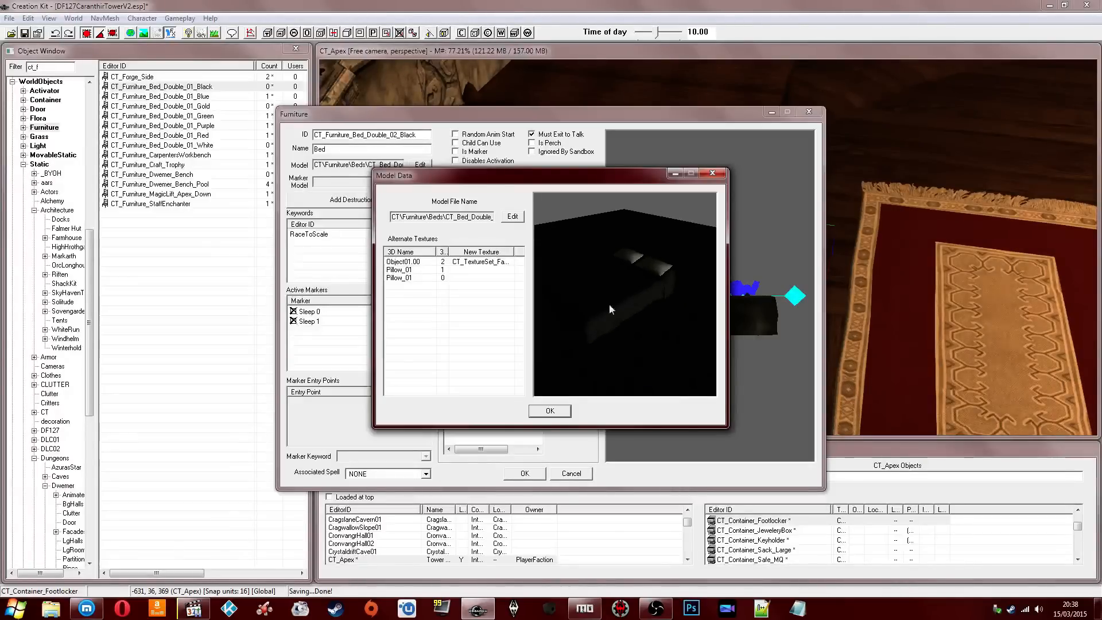
pyautogui.click(550, 411)
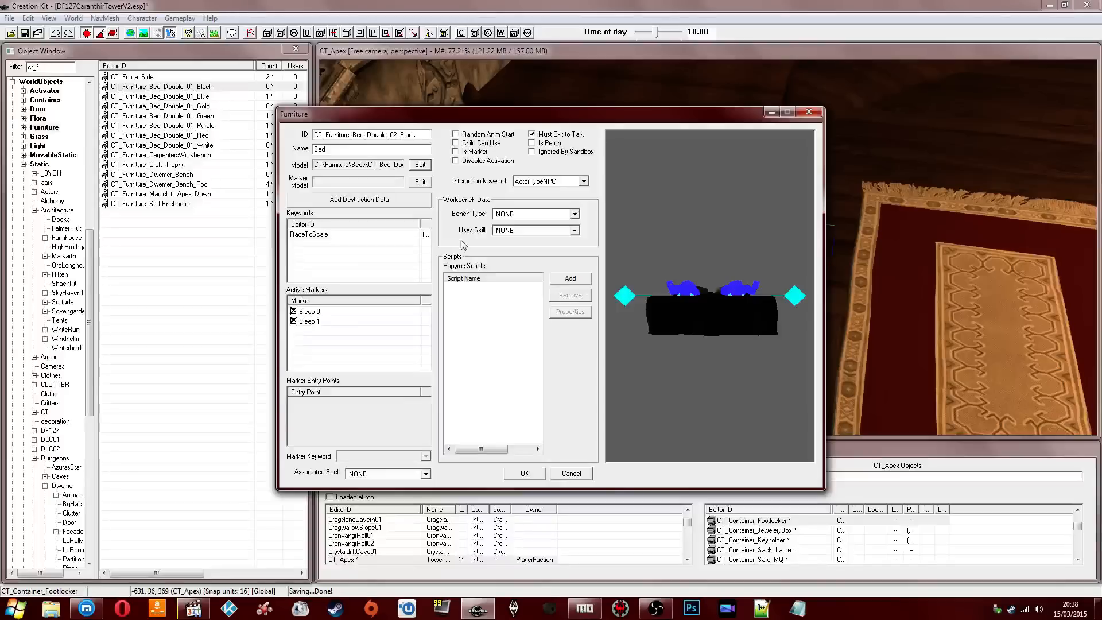
# Step: Review the covers and their sleep markers in the preview, and save the furniture as a new object
pyautogui.moveTo(689, 309); pyautogui.dragTo(741, 269)
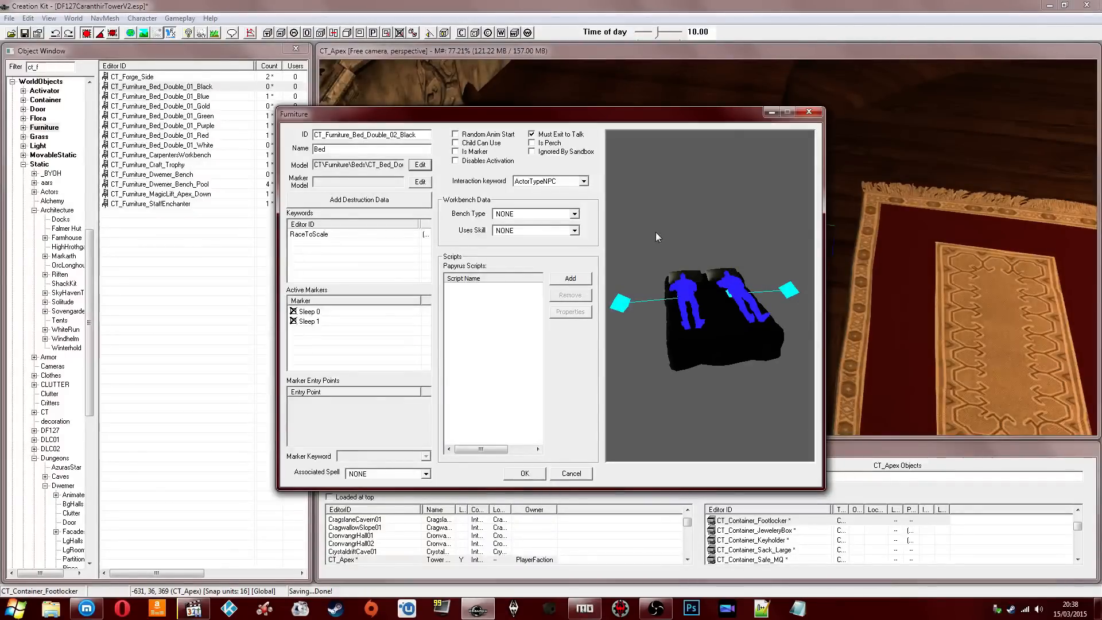
pyautogui.click(405, 150)
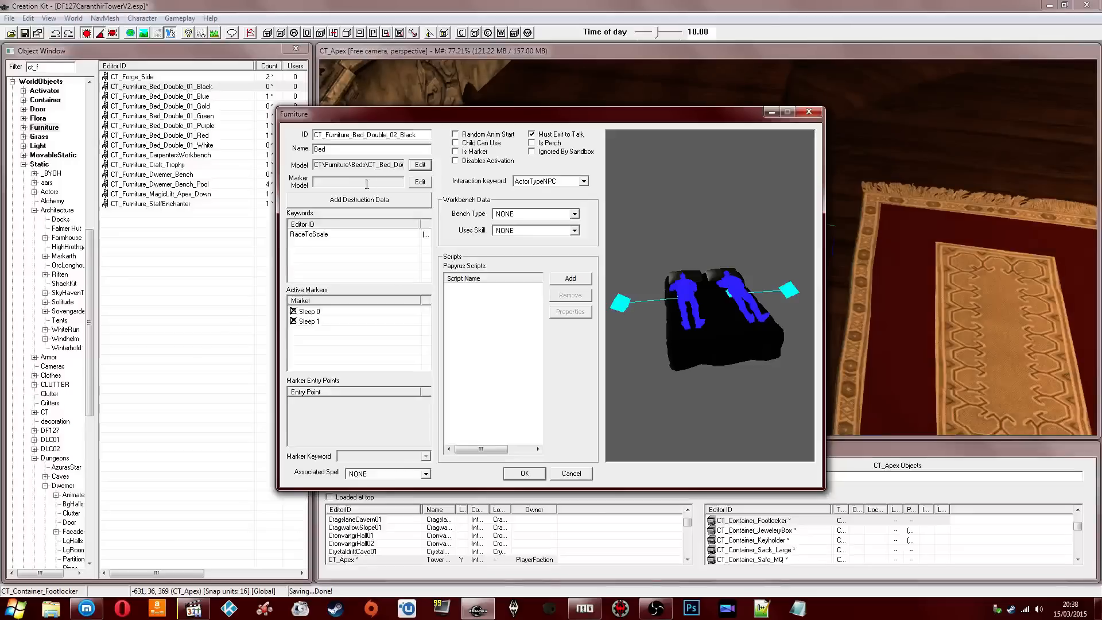
pyautogui.moveTo(648, 200); pyautogui.dragTo(672, 217)
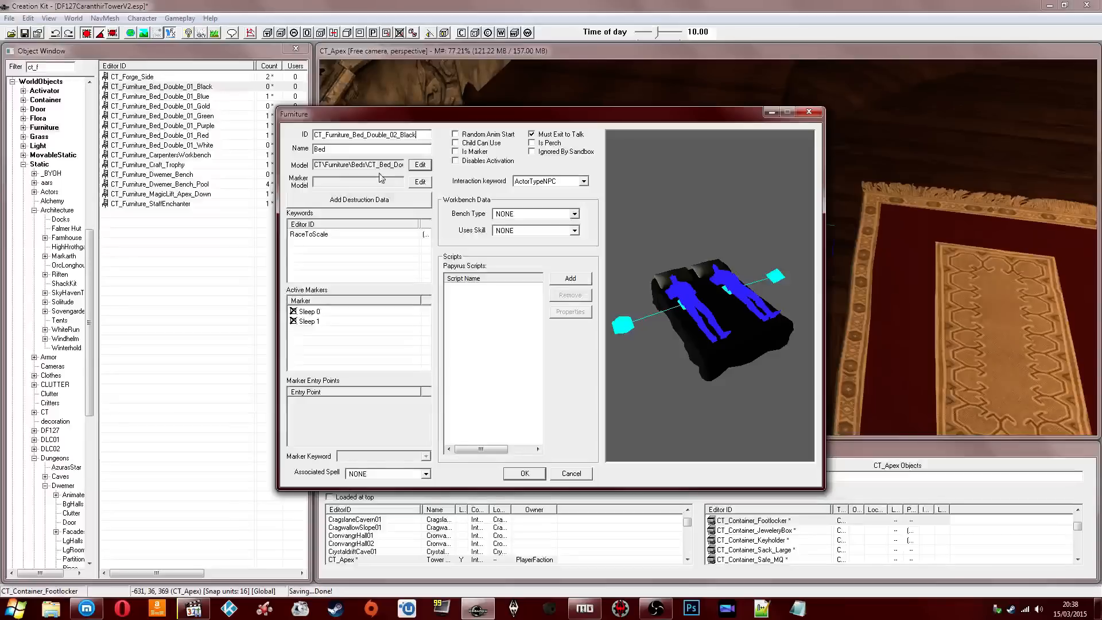
pyautogui.click(519, 473)
pyautogui.click(556, 357)
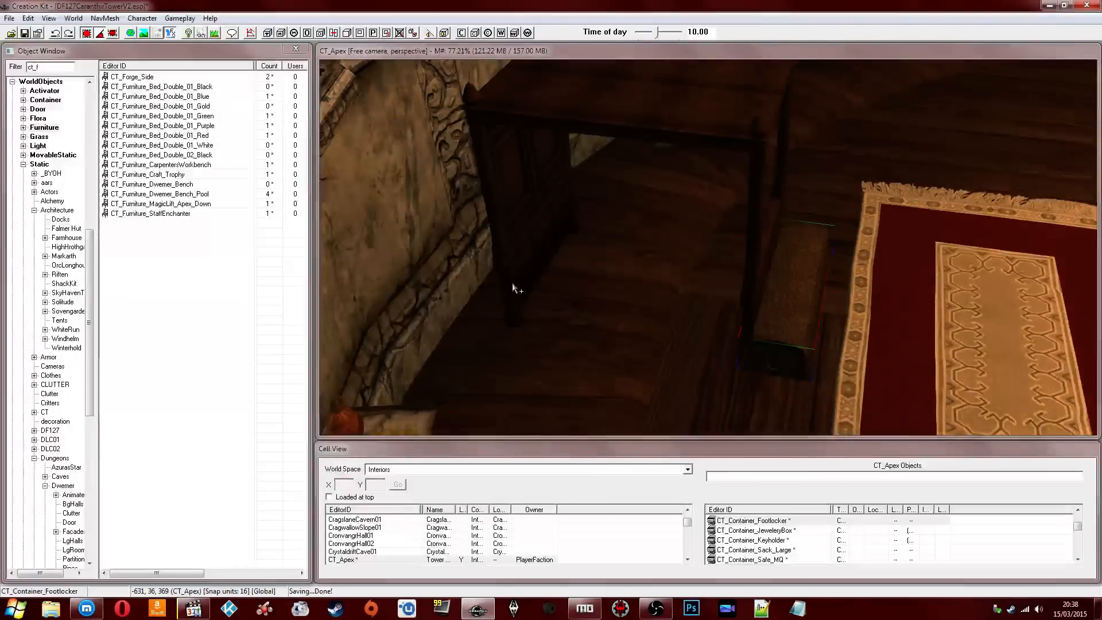
# Step: Place CT_Furniture_Bed_Double_02_Black beside the bed frame in the CT_Apex cell and orient it with the frame
pyautogui.click(209, 117)
pyautogui.click(161, 146)
pyautogui.moveTo(156, 155); pyautogui.dragTo(688, 337)
pyautogui.moveTo(672, 287); pyautogui.dragTo(752, 287, button='right')
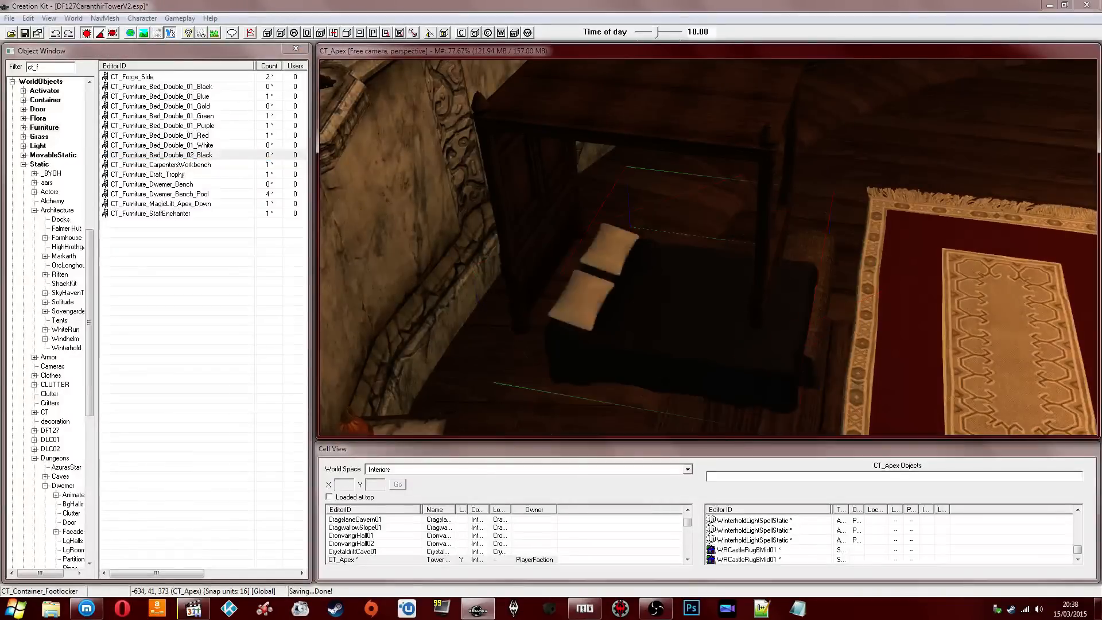
# Step: Move the black covers into place inside the bed frame and save the plugin
pyautogui.moveTo(706, 274); pyautogui.dragTo(664, 244)
pyautogui.scroll(1, 664, 244)
pyautogui.moveTo(664, 243); pyautogui.dragTo(729, 218, button='middle')
pyautogui.scroll(1, 674, 237)
pyautogui.hotkey('ctrl', 's')
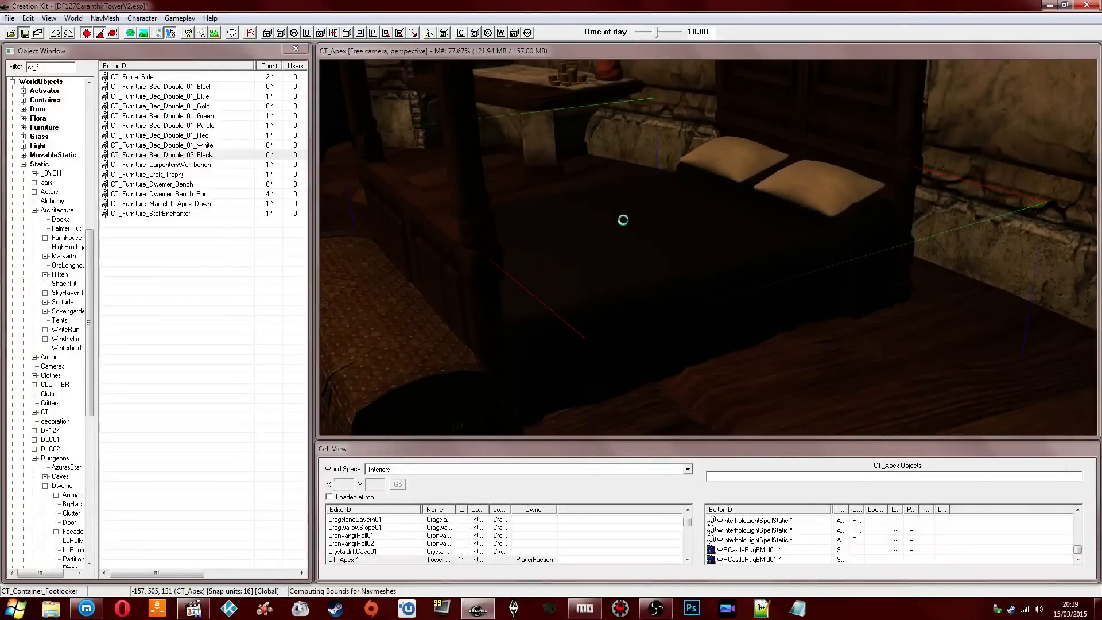
# Step: Examine the assembled bed by selecting its frame, static base and furniture covers individually
pyautogui.keyDown('shift'); pyautogui.moveTo(600, 217); pyautogui.dragTo(703, 211, button='middle'); pyautogui.keyUp('shift')
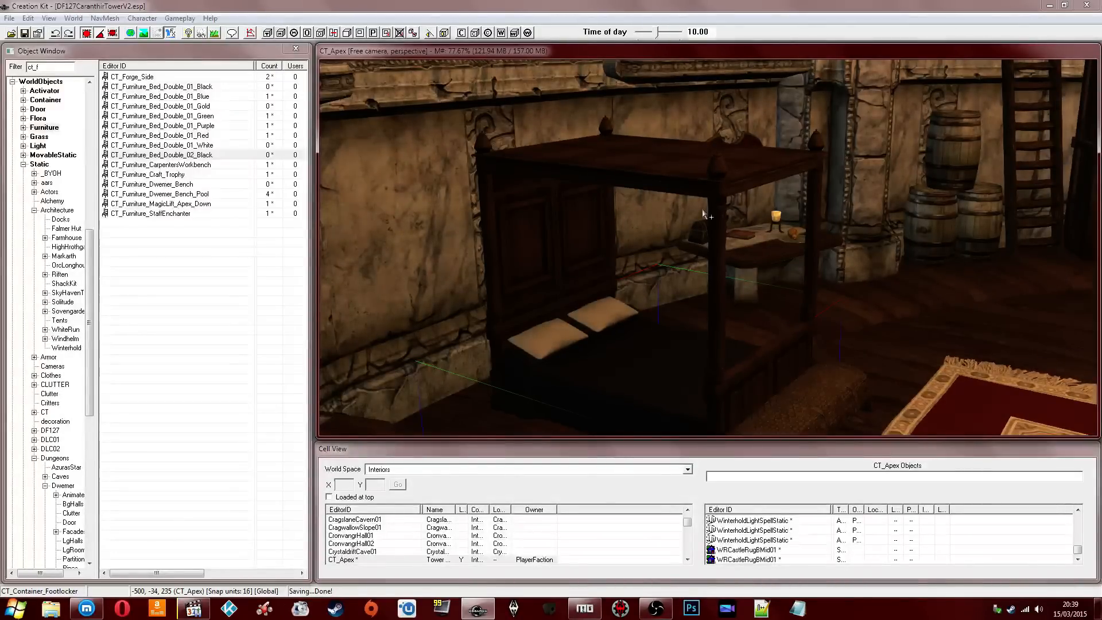
pyautogui.moveTo(695, 291); pyautogui.dragTo(678, 285, button='middle')
pyautogui.click(590, 214)
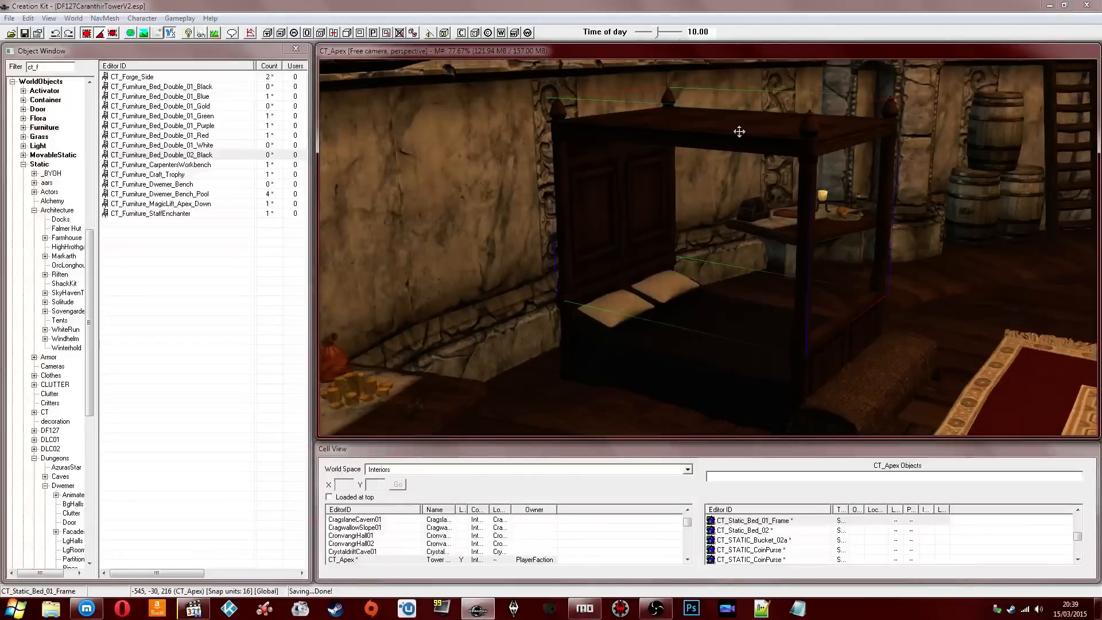
pyautogui.click(822, 347)
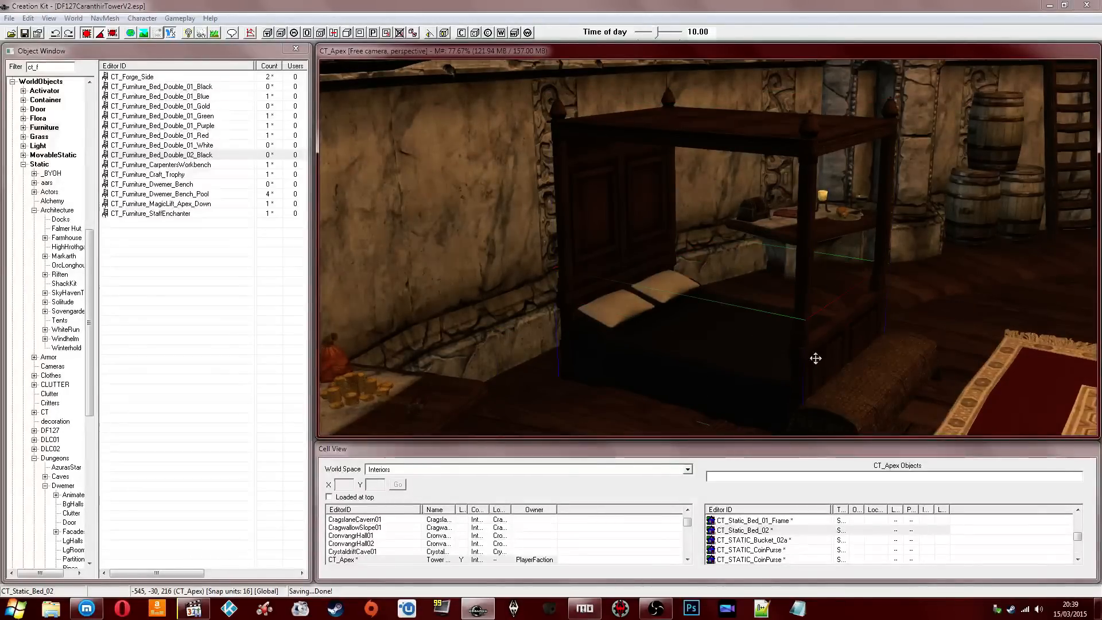
pyautogui.click(685, 332)
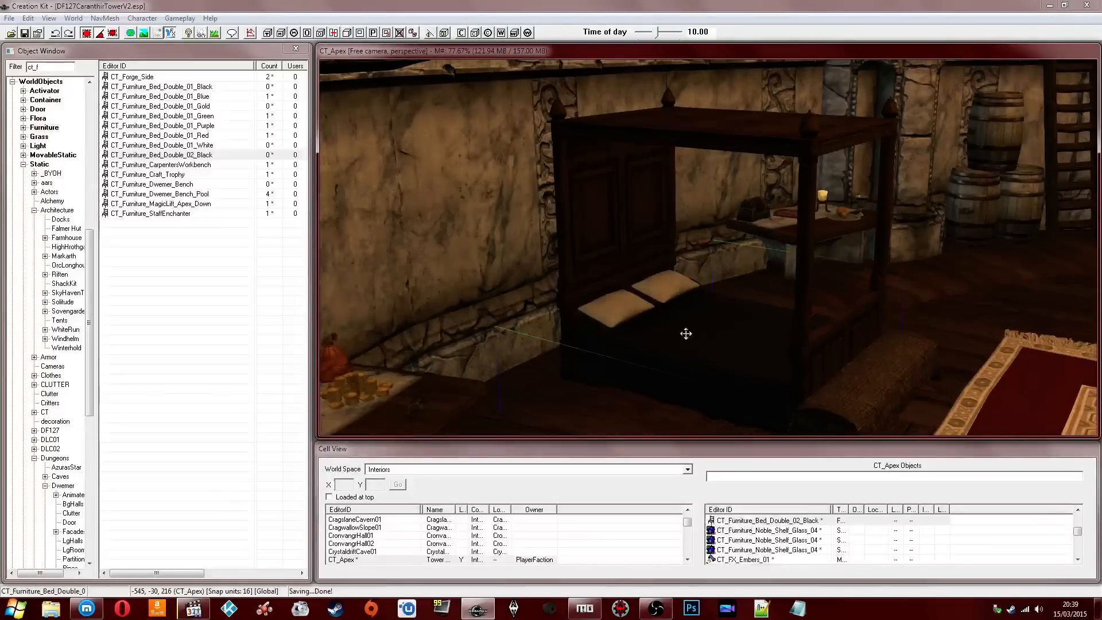
# Step: Raise the black covers slightly inside the bed frame, check the fit up close and save the plugin
pyautogui.hotkey('ctrl', 'q')
pyautogui.press('q')
pyautogui.press('z')
pyautogui.moveTo(706, 342); pyautogui.dragTo(705, 336)
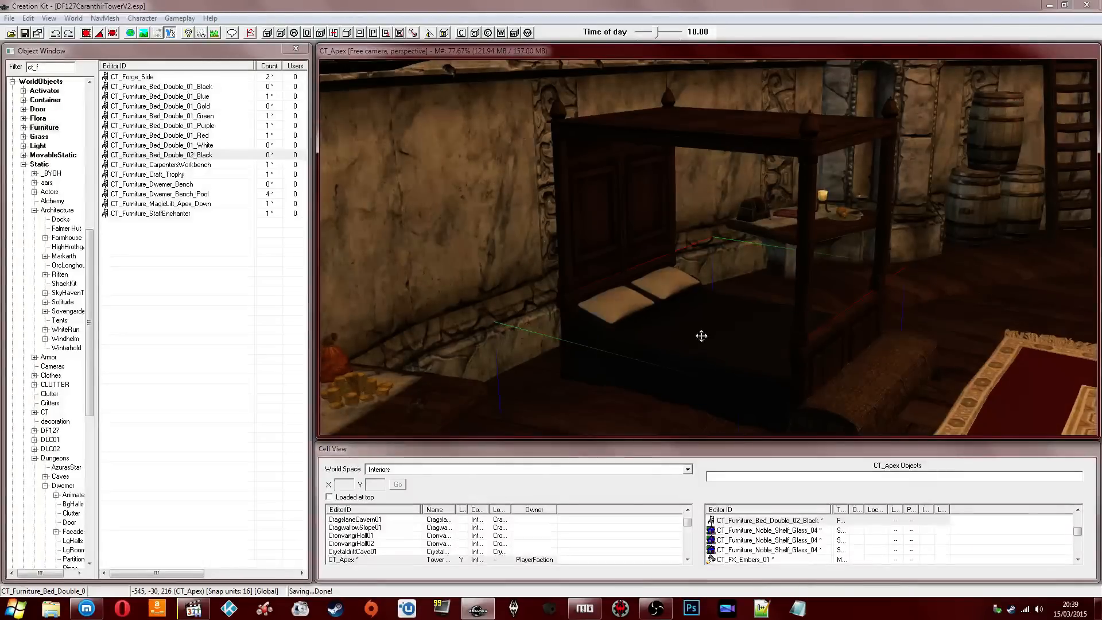
pyautogui.scroll(3, 699, 334)
pyautogui.scroll(5, 698, 330)
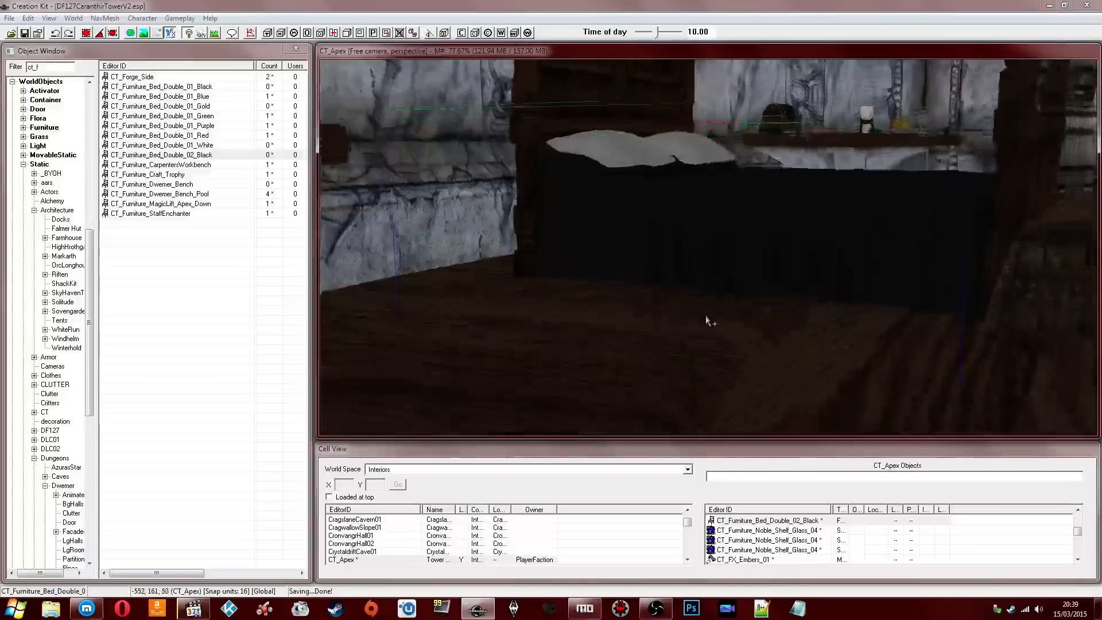
pyautogui.scroll(-6, 717, 272)
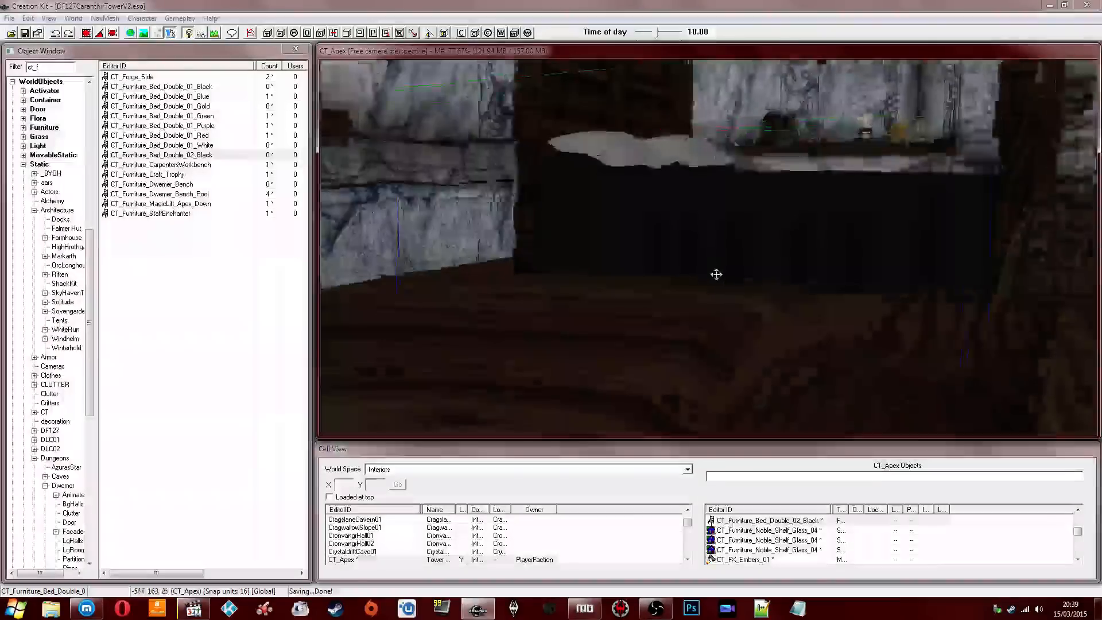
pyautogui.click(25, 33)
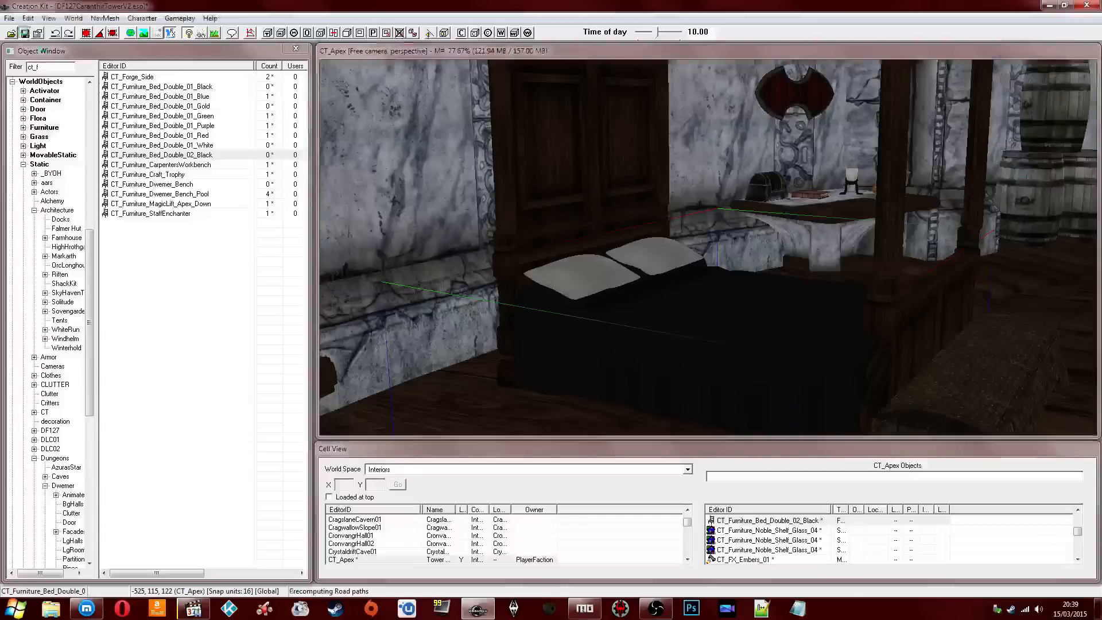
# Step: Inspect the bed from several sides, switching the cell lighting back on
pyautogui.scroll(-2, 688, 260)
pyautogui.scroll(-2, 689, 265)
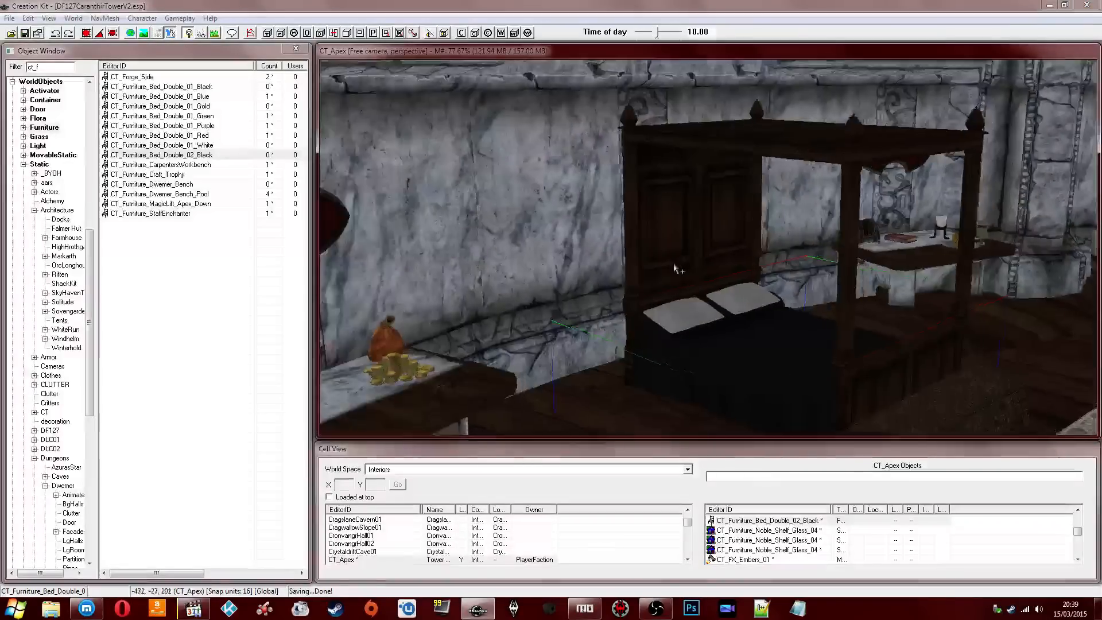
pyautogui.keyDown('shift'); pyautogui.moveTo(666, 263); pyautogui.dragTo(614, 290, button='middle'); pyautogui.keyUp('shift')
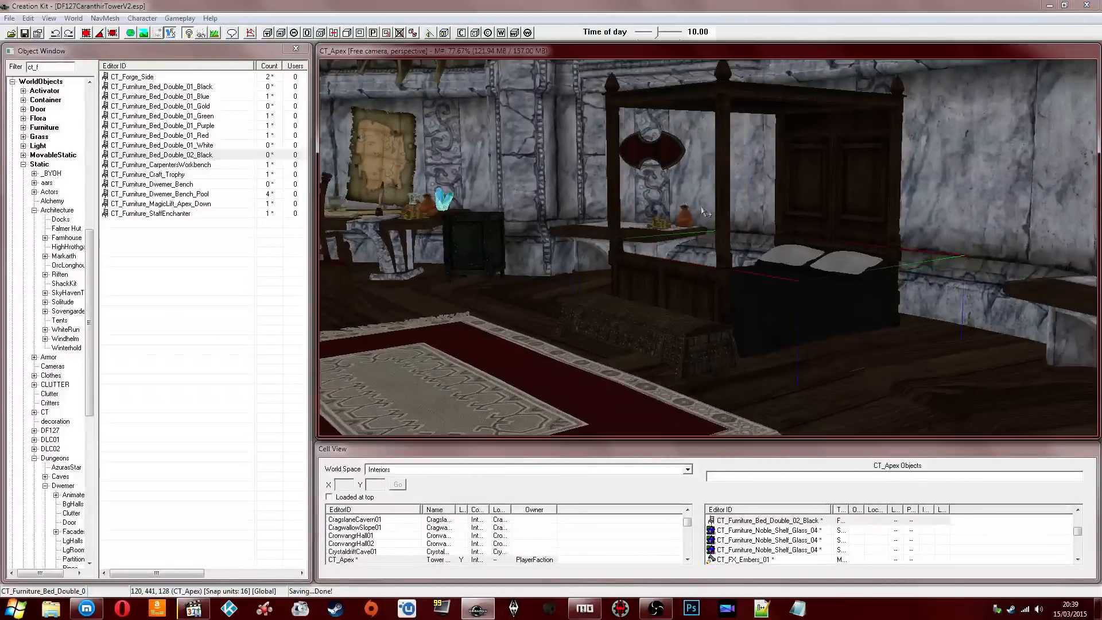
pyautogui.press('a')
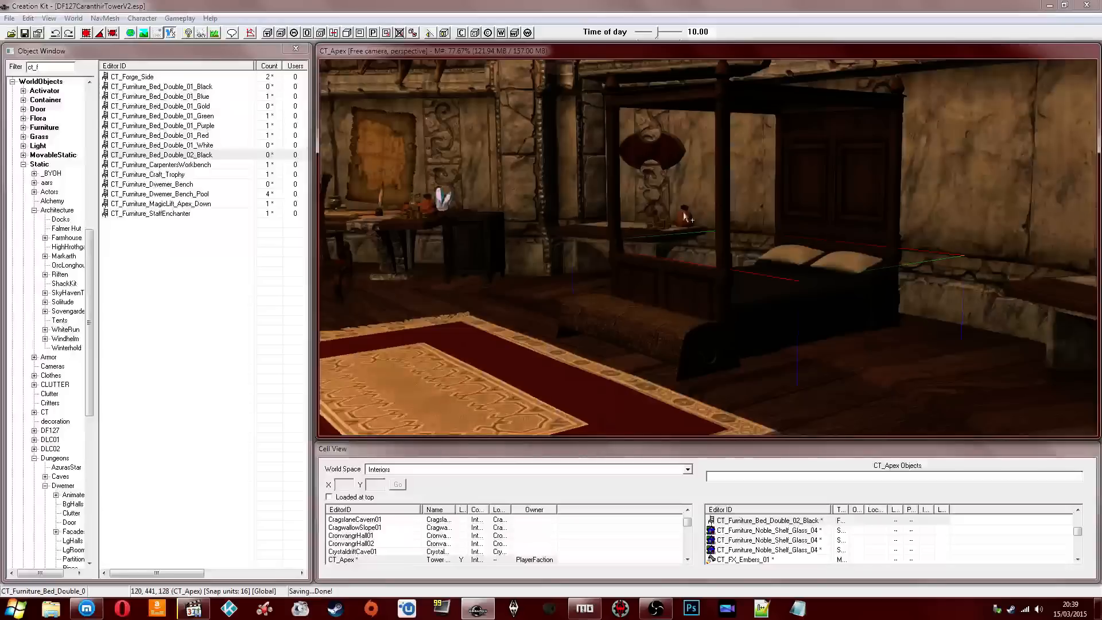
pyautogui.keyDown('shift'); pyautogui.moveTo(887, 215); pyautogui.dragTo(718, 236, button='middle'); pyautogui.keyUp('shift')
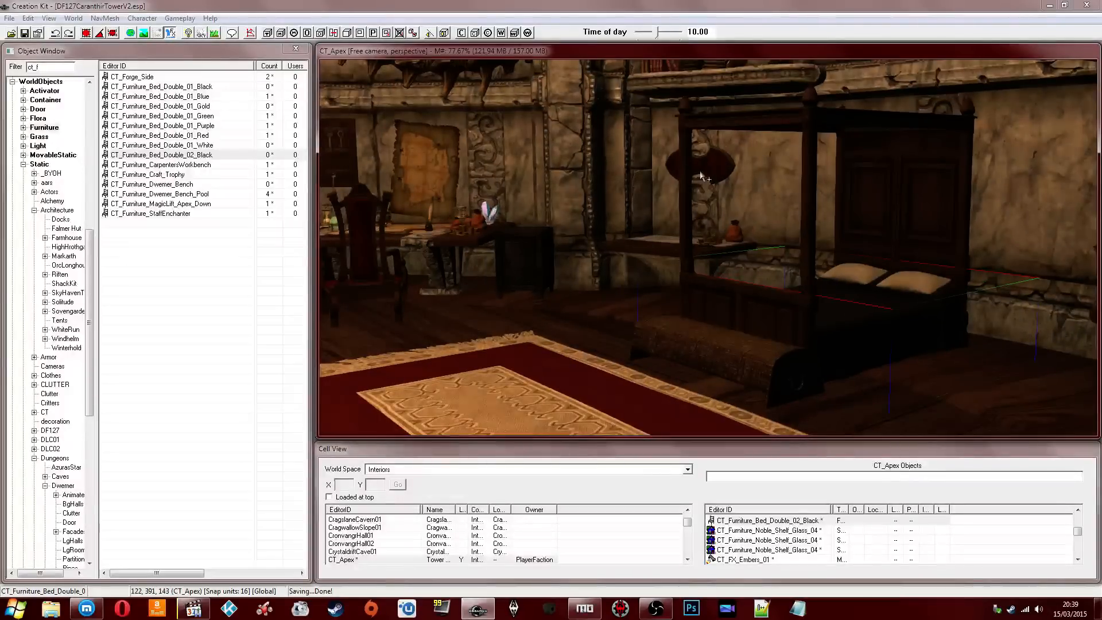
# Step: Close the Creation Kit and copy d3d9.dll, enbhost and enblocal from the ENB Enable folder
pyautogui.click(1093, 5)
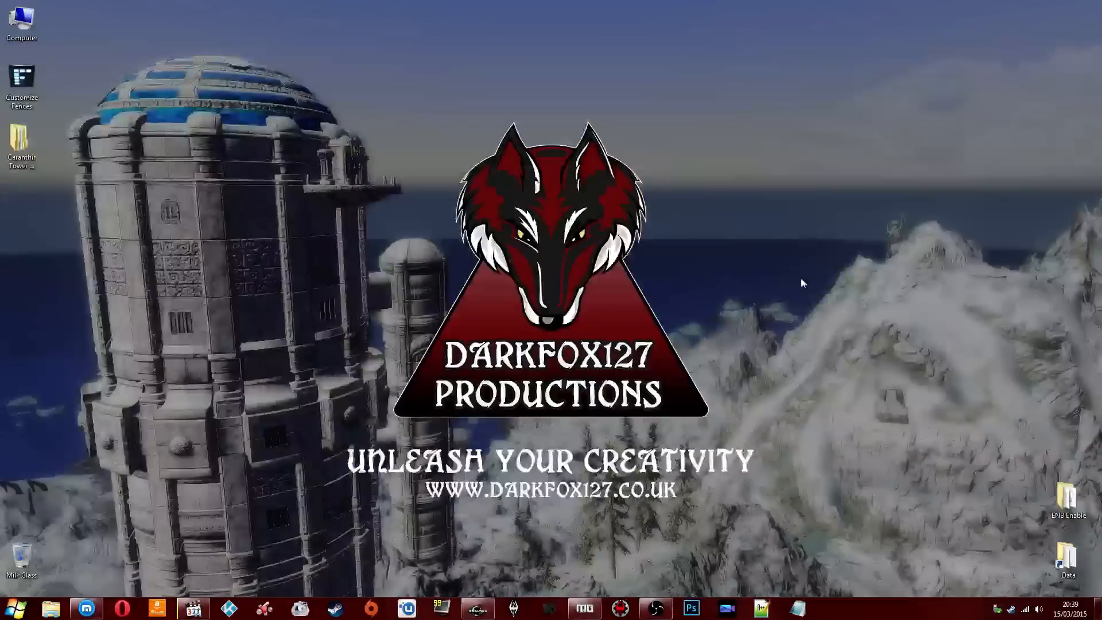
pyautogui.doubleClick(1068, 498)
pyautogui.moveTo(502, 270); pyautogui.dragTo(457, 185)
pyautogui.rightClick(441, 195)
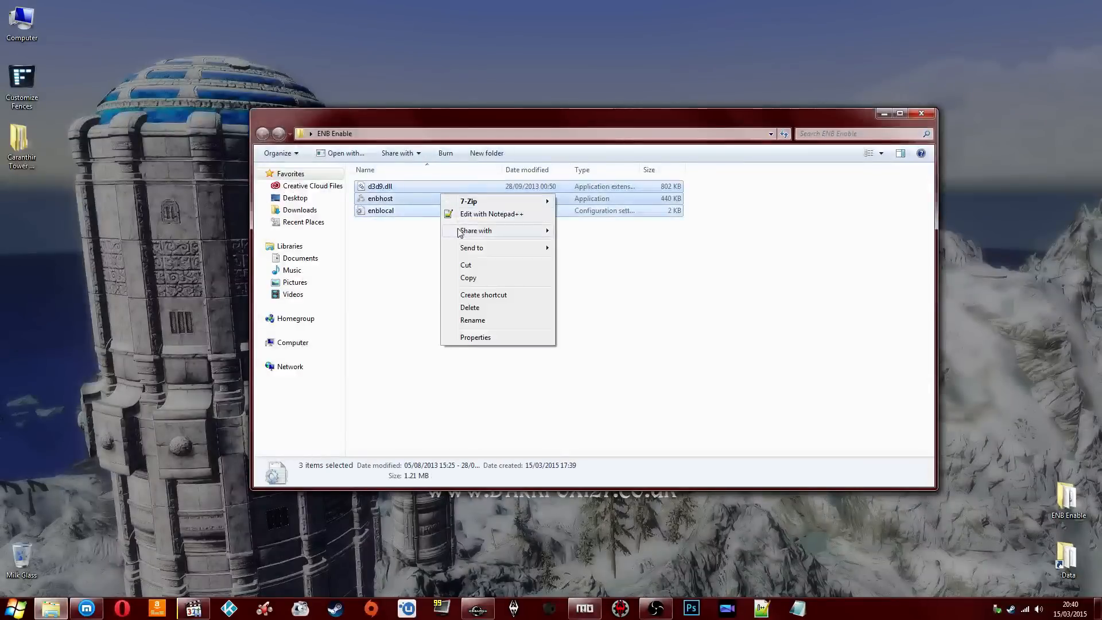
pyautogui.click(468, 277)
# Step: Paste the copied ENB files into the main Skyrim game folder
pyautogui.doubleClick(1063, 573)
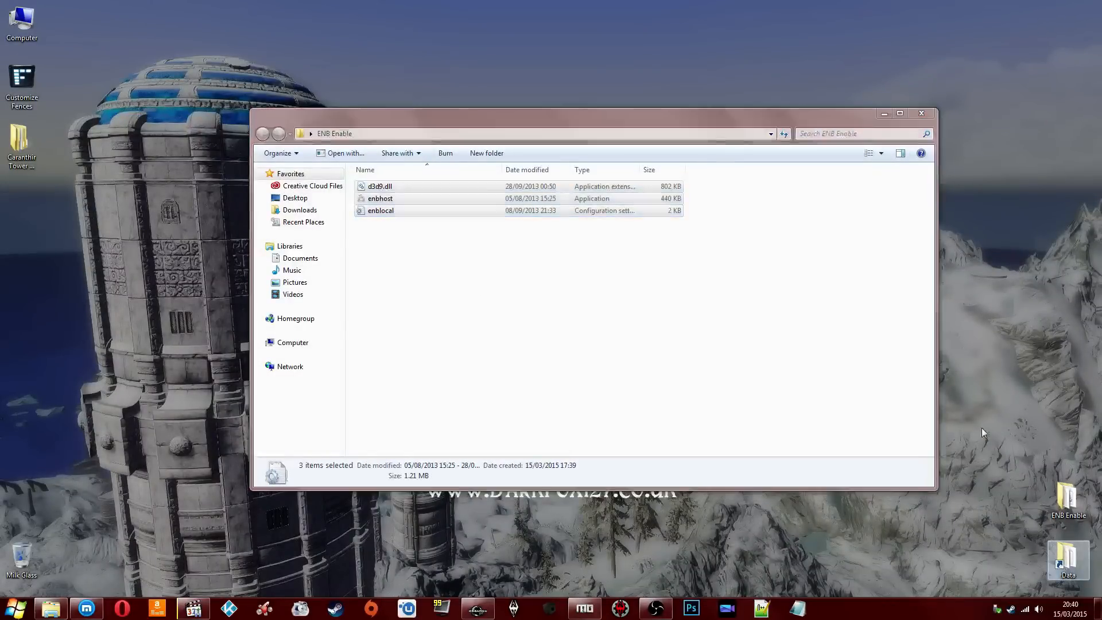
pyautogui.click(634, 148)
pyautogui.rightClick(842, 368)
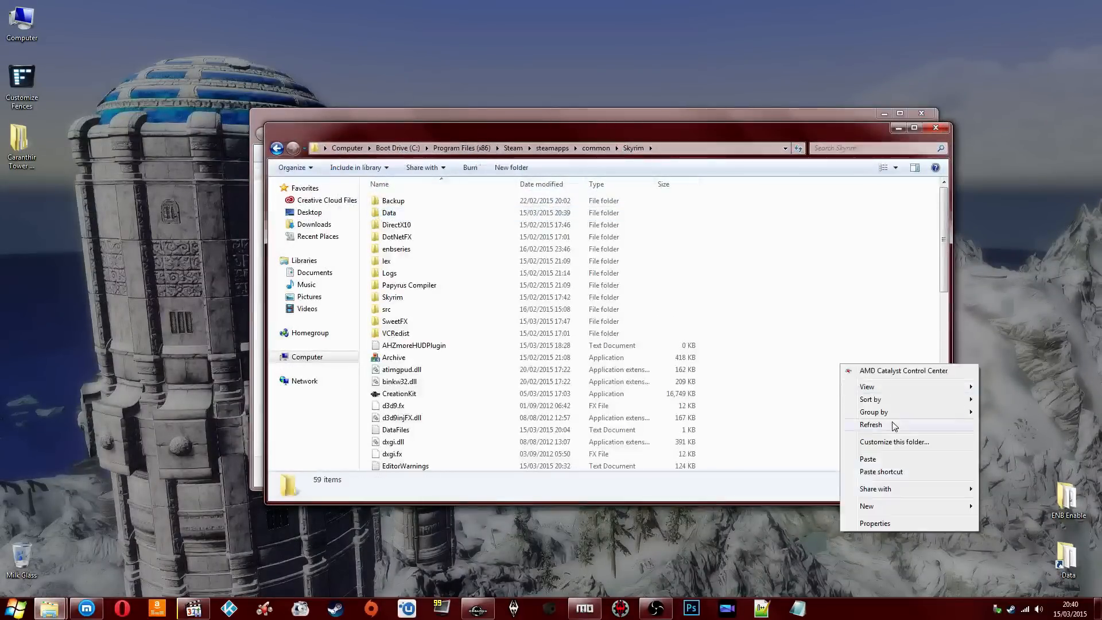
pyautogui.click(867, 455)
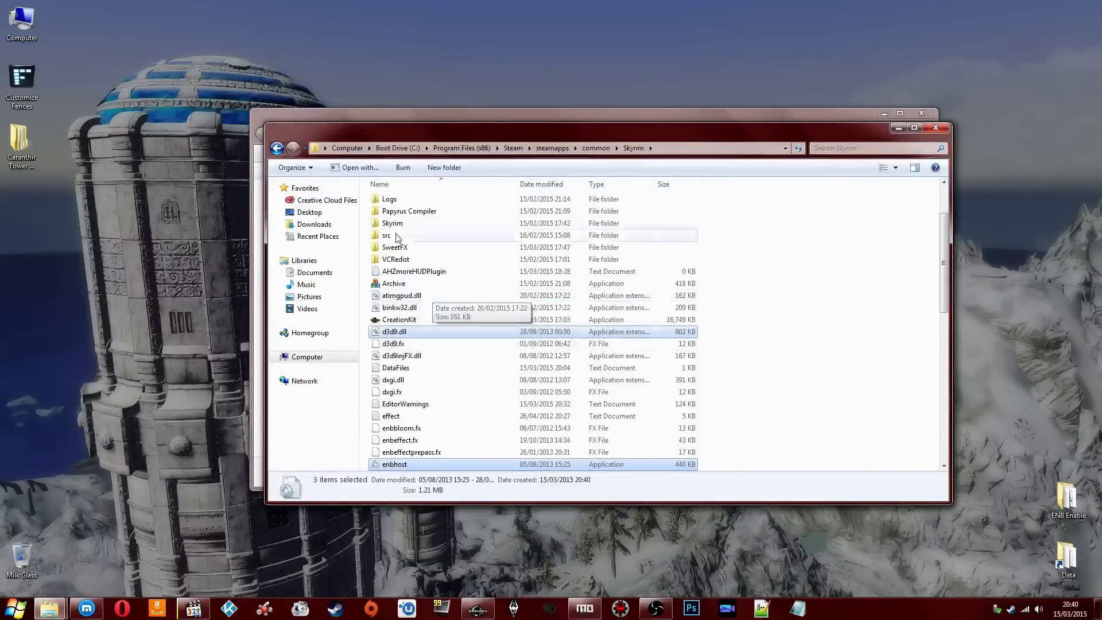
pyautogui.click(838, 284)
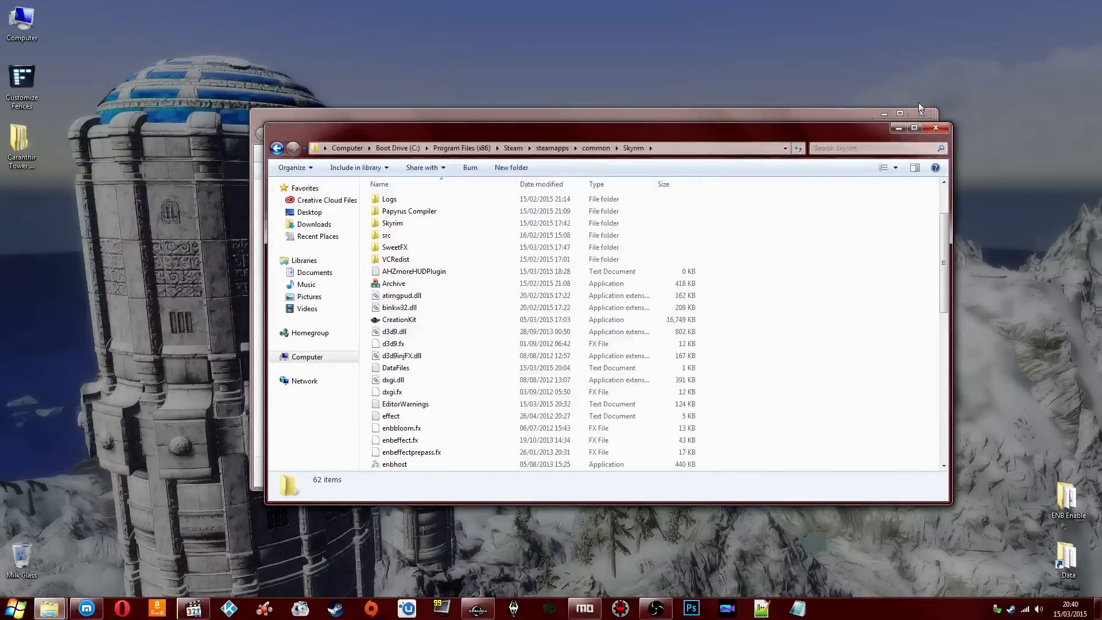
# Step: Close the Skyrim and ENB Enable folder windows and bring up Open Broadcaster Software
pyautogui.click(936, 131)
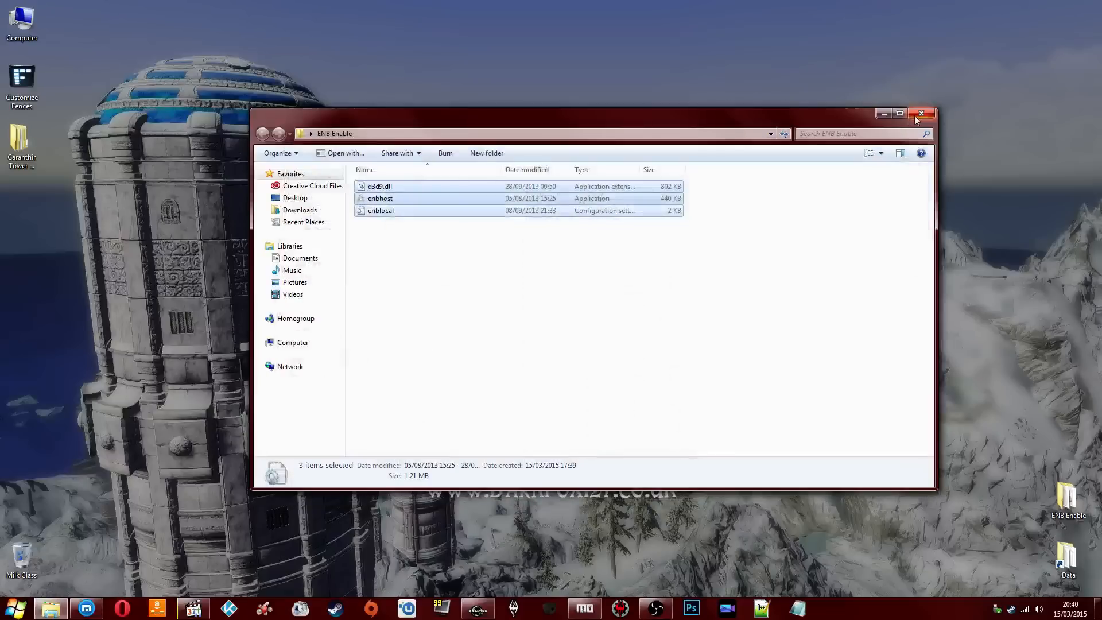
pyautogui.click(708, 298)
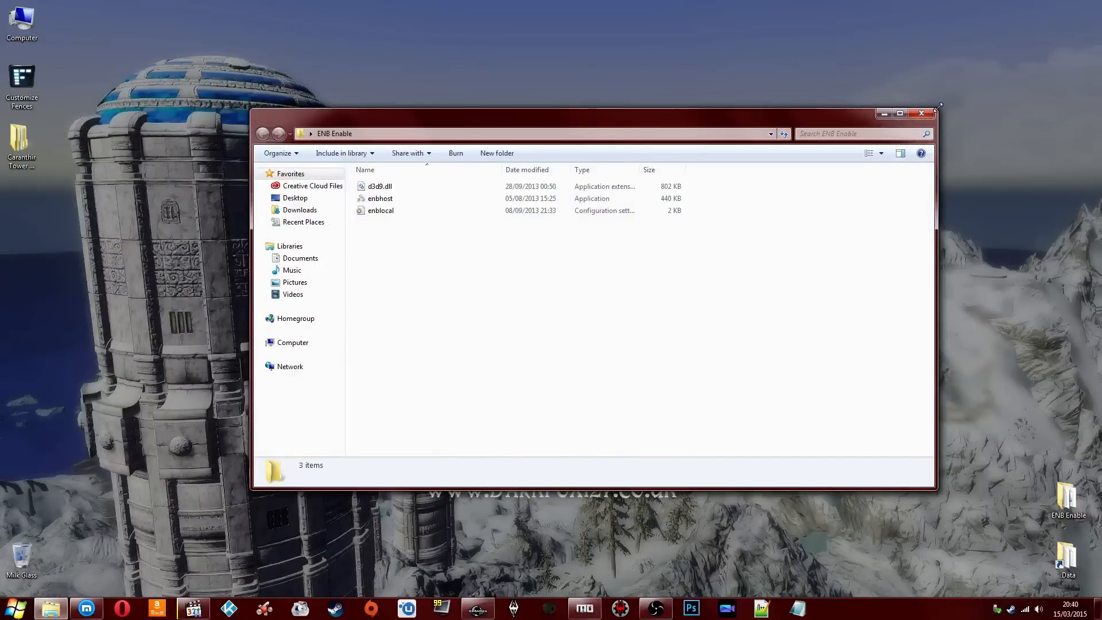
pyautogui.click(921, 113)
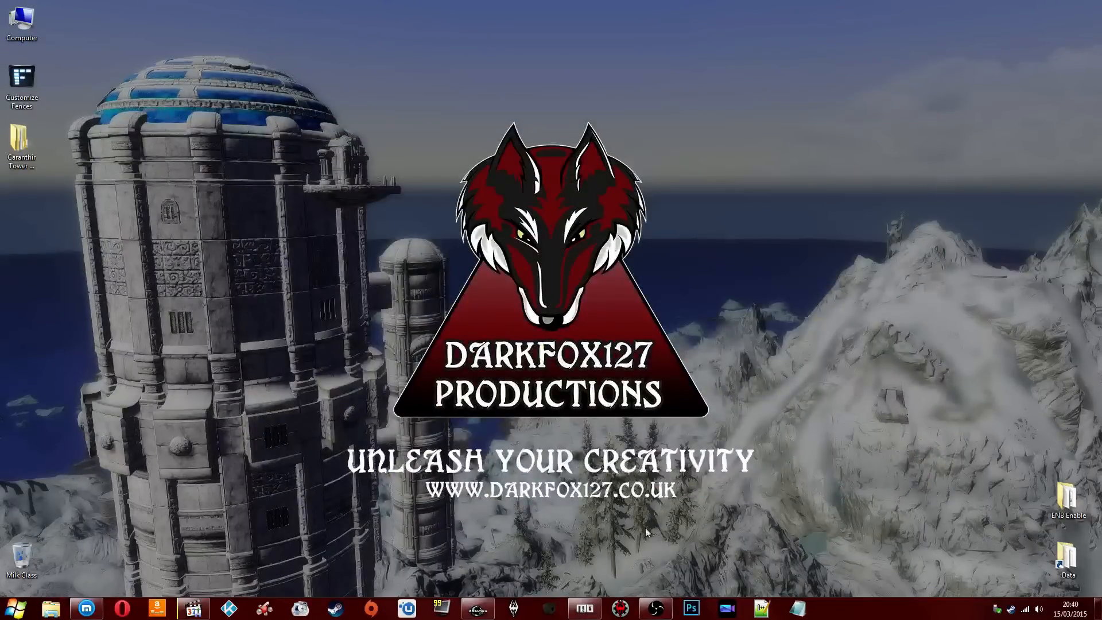
pyautogui.click(656, 607)
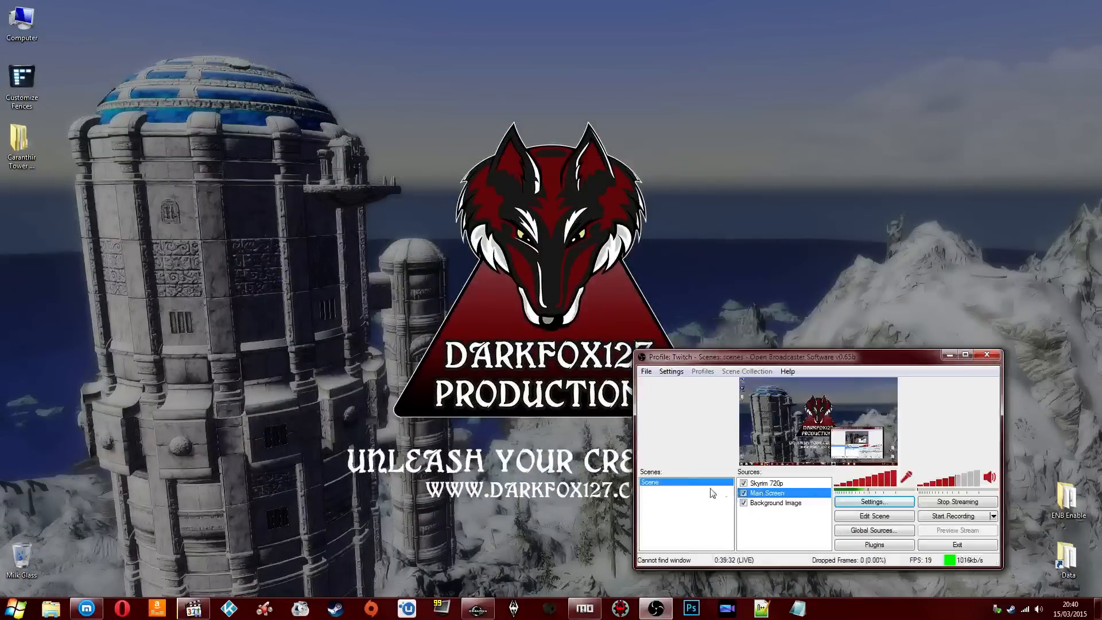
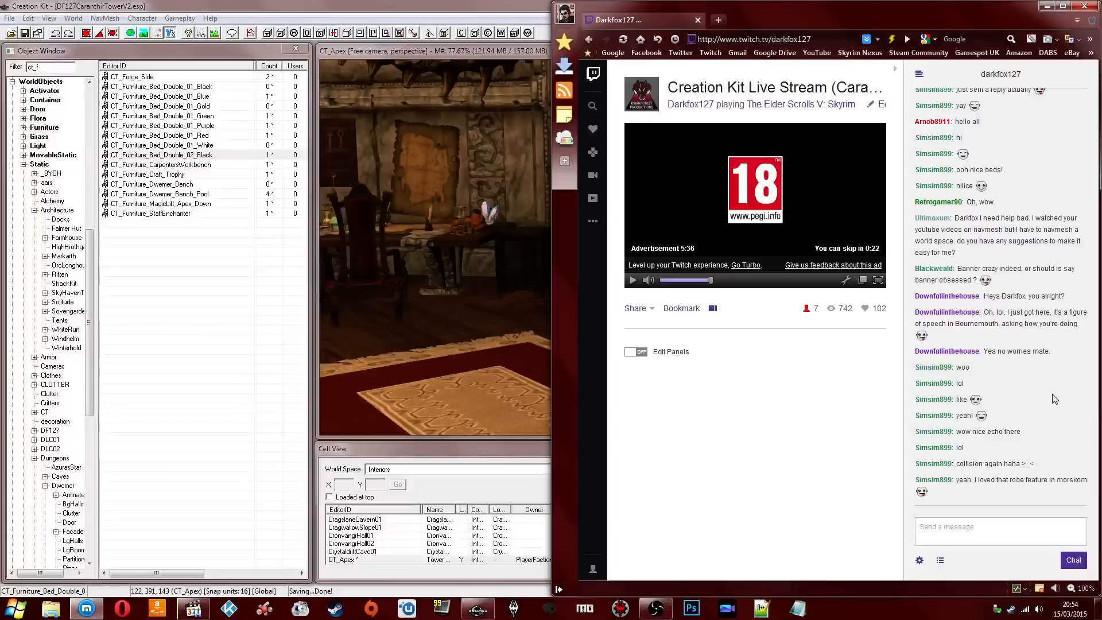
# Step: Switch to the Creation Kit and examine the four-poster bed with black covers in the CT_Apex cell
pyautogui.click(1007, 527)
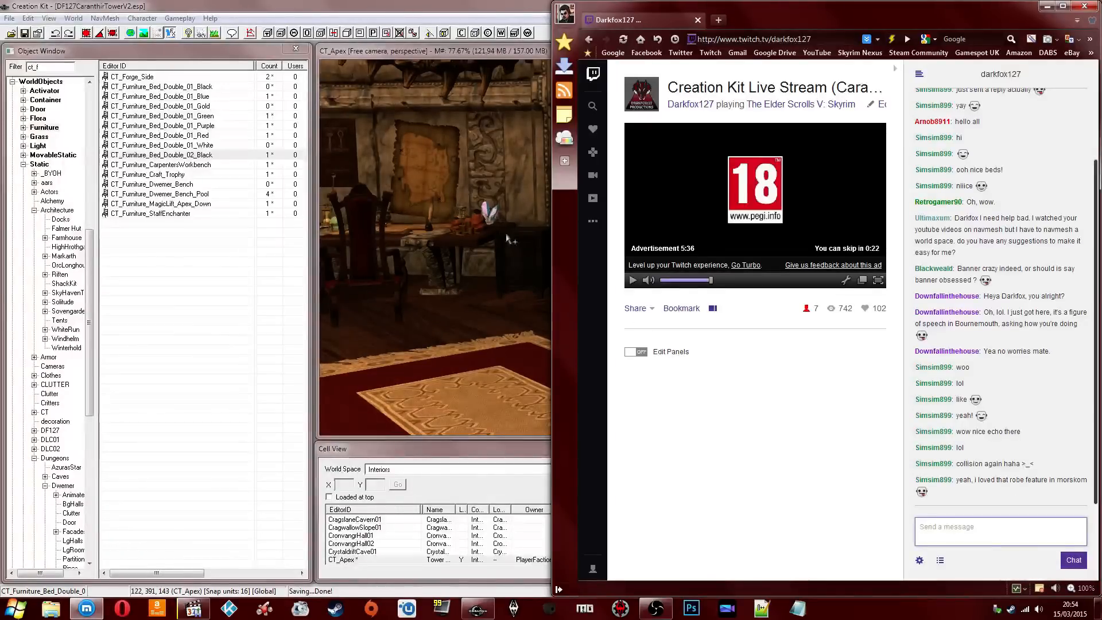
pyautogui.click(479, 258)
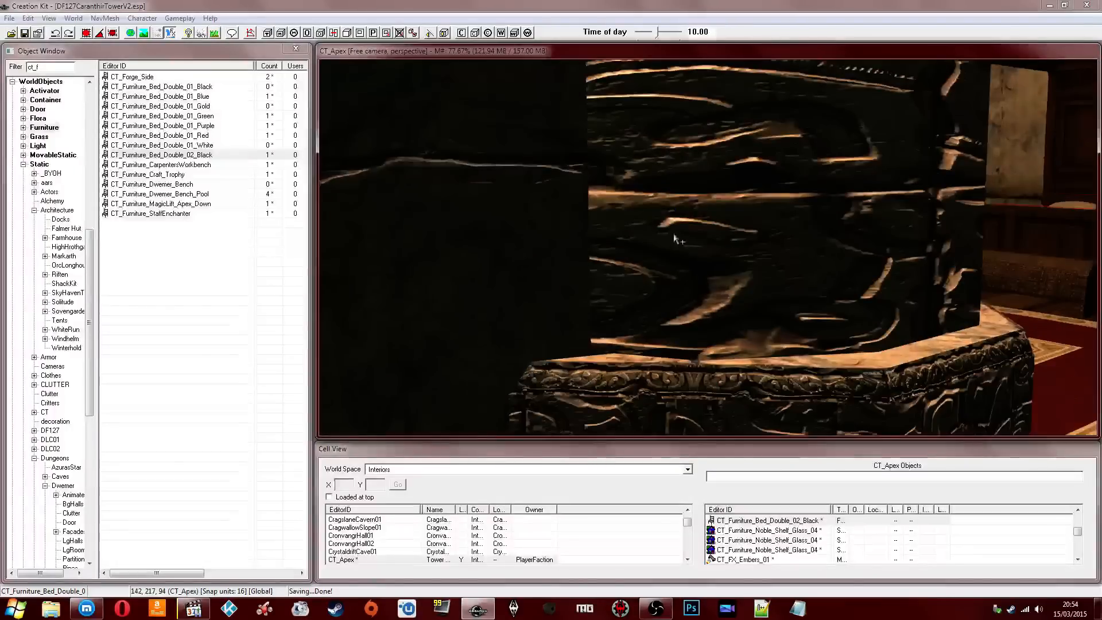
pyautogui.moveTo(674, 236); pyautogui.dragTo(648, 238, button='middle')
pyautogui.click(766, 229)
pyautogui.keyDown('shift'); pyautogui.moveTo(767, 230); pyautogui.dragTo(710, 233, button='middle'); pyautogui.keyUp('shift')
pyautogui.click(764, 252)
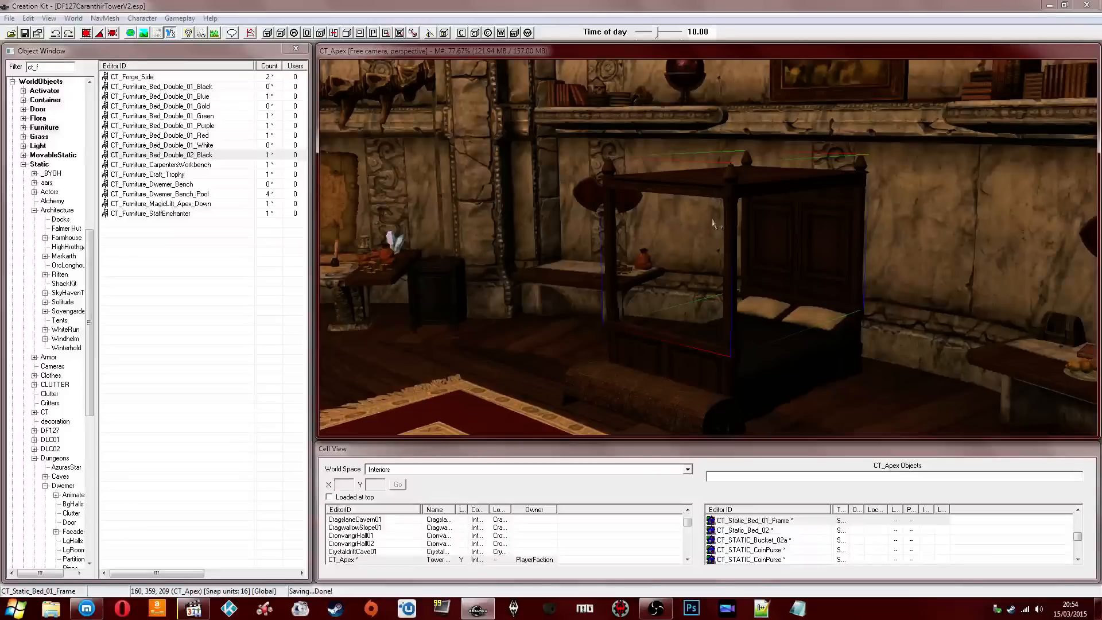
pyautogui.keyDown('shift'); pyautogui.moveTo(720, 188); pyautogui.dragTo(754, 242, button='middle'); pyautogui.keyUp('shift')
# Step: Select the bed's black covers together with its static frame pieces and toggle their visibility to examine how the bed is assembled
pyautogui.click(627, 289)
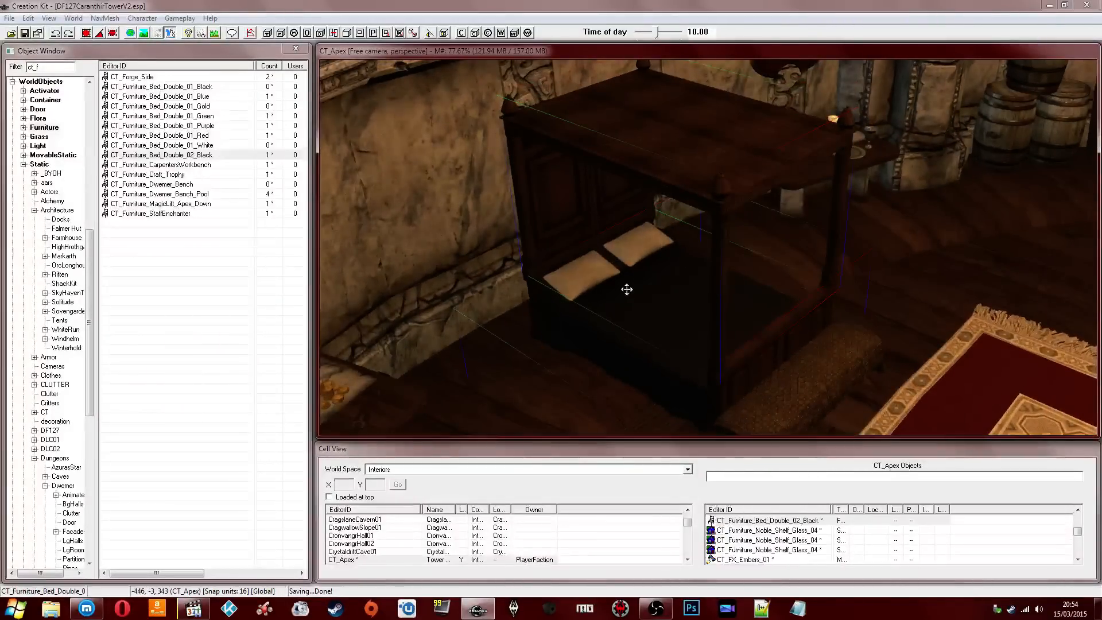
pyautogui.press('1')
pyautogui.press('1')
pyautogui.keyDown('ctrl'); pyautogui.click(603, 268); pyautogui.keyUp('ctrl')
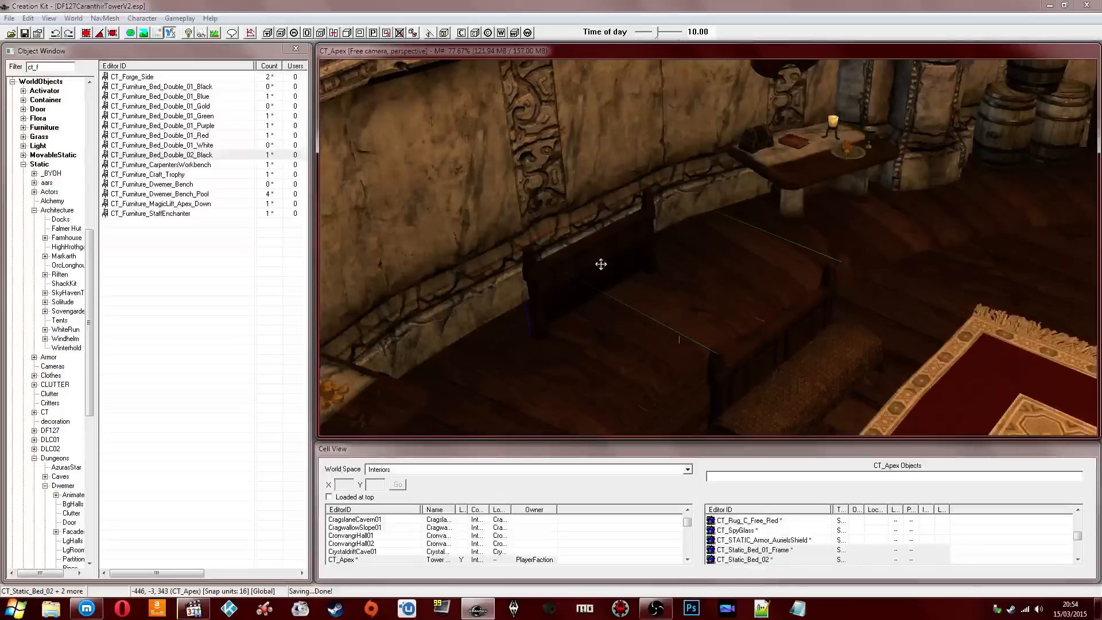
pyautogui.press('1')
# Step: Check the complete bed up close and within the room, and save the plugin
pyautogui.keyDown('shift'); pyautogui.moveTo(601, 264); pyautogui.dragTo(626, 222, button='middle'); pyautogui.keyUp('shift')
pyautogui.moveTo(659, 240); pyautogui.dragTo(691, 233)
pyautogui.scroll(-5, 691, 233)
pyautogui.keyDown('shift'); pyautogui.moveTo(706, 232); pyautogui.dragTo(777, 238, button='middle'); pyautogui.keyUp('shift')
pyautogui.scroll(-2, 774, 206)
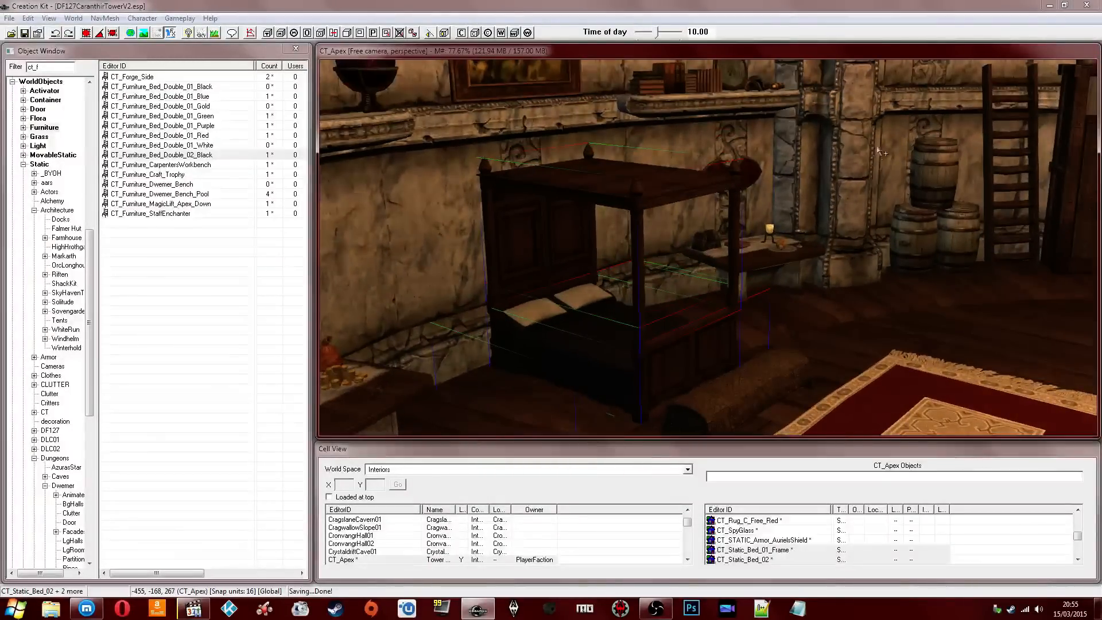
pyautogui.scroll(-2, 879, 150)
pyautogui.keyDown('shift'); pyautogui.moveTo(878, 150); pyautogui.dragTo(875, 189, button='middle'); pyautogui.keyUp('shift')
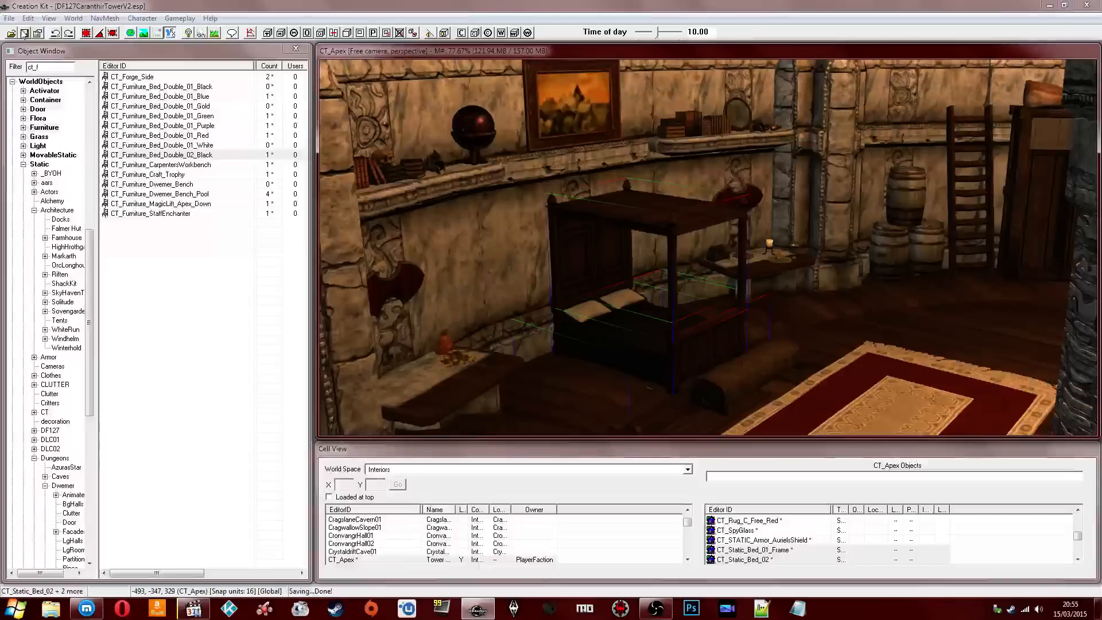
pyautogui.click(24, 34)
# Step: Examine the area around the bed and red rug, cycling the visibility of a selected object there
pyautogui.moveTo(824, 258); pyautogui.dragTo(784, 264, button='middle')
pyautogui.click(721, 295)
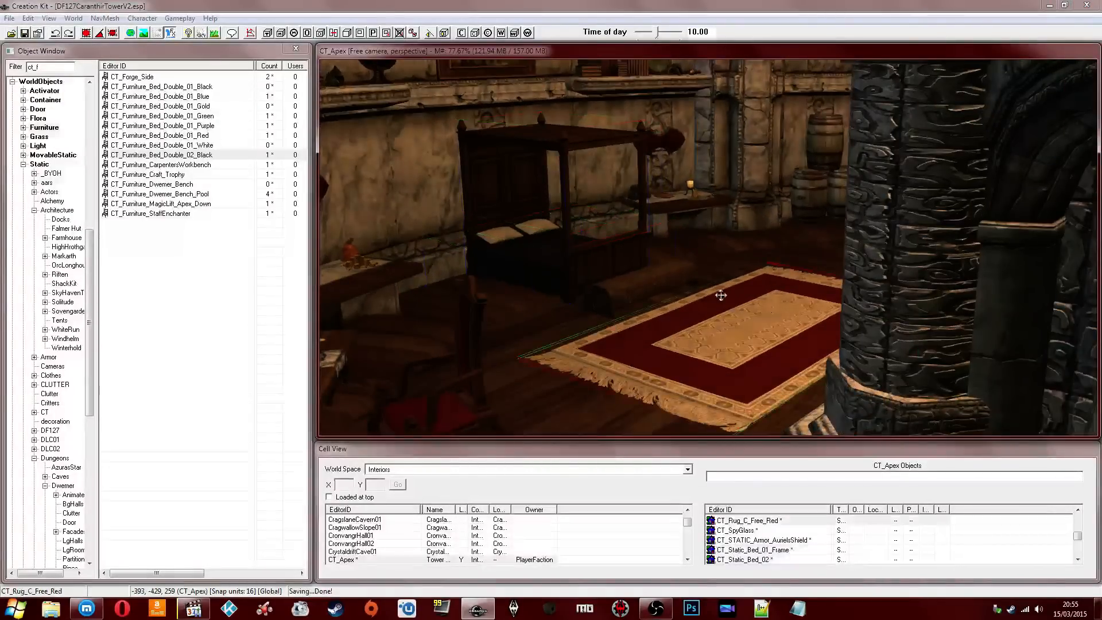
pyautogui.keyDown('shift'); pyautogui.moveTo(720, 295); pyautogui.dragTo(675, 278, button='middle'); pyautogui.keyUp('shift')
pyautogui.click(746, 208)
pyautogui.press('1')
pyautogui.press('1')
pyautogui.press('1')
pyautogui.press('1')
pyautogui.press('1')
# Step: Tour the rest of the CT_Apex interior, examining the doorways, the portal area and the indoor garden
pyautogui.keyDown('shift'); pyautogui.moveTo(612, 230); pyautogui.dragTo(649, 260, button='middle'); pyautogui.keyUp('shift')
pyautogui.click(650, 297)
pyautogui.keyDown('shift'); pyautogui.moveTo(446, 179); pyautogui.dragTo(725, 256, button='middle'); pyautogui.keyUp('shift')
pyautogui.scroll(-6, 727, 268)
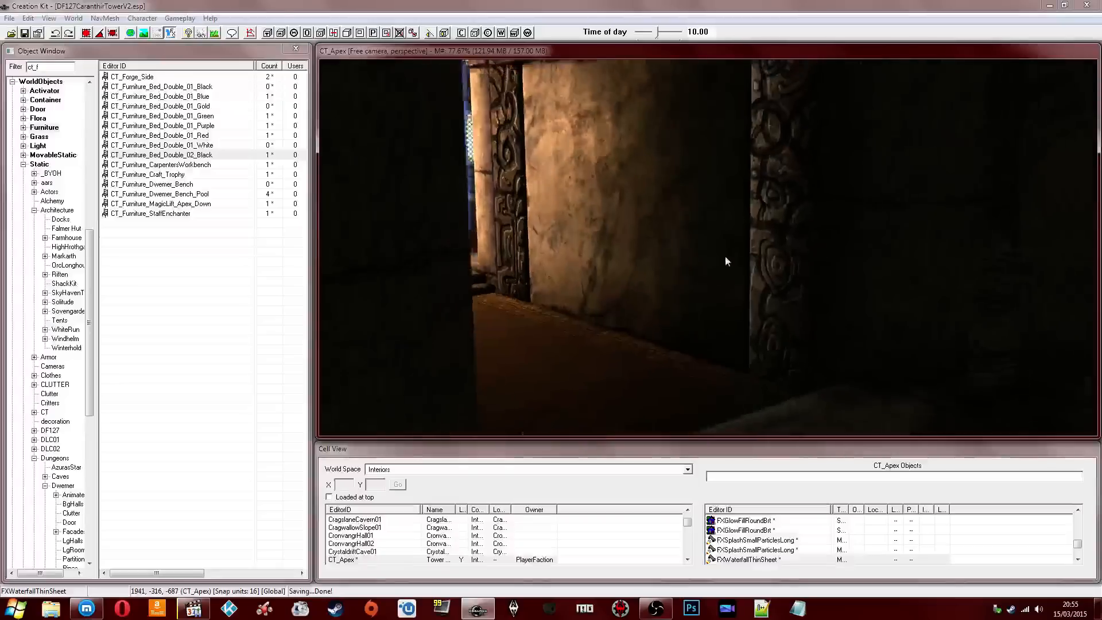
pyautogui.scroll(-6, 726, 261)
pyautogui.click(950, 241)
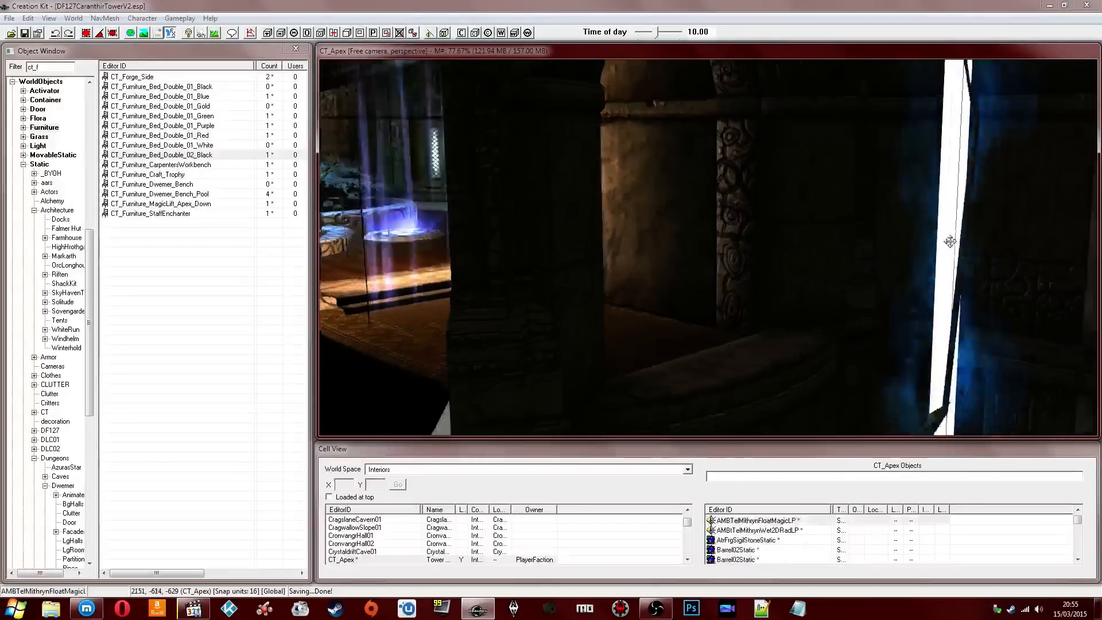
pyautogui.keyDown('shift'); pyautogui.moveTo(949, 241); pyautogui.dragTo(947, 300, button='middle'); pyautogui.keyUp('shift')
pyautogui.moveTo(795, 132)
pyautogui.keyDown('shift'); pyautogui.mouseDown(button='middle')
pyautogui.moveTo(774, 179)
pyautogui.moveTo(809, 206)
pyautogui.moveTo(683, 179)
pyautogui.moveTo(692, 183)
pyautogui.moveTo(672, 212)
pyautogui.moveTo(634, 235)
pyautogui.moveTo(578, 230)
pyautogui.moveTo(640, 211)
pyautogui.moveTo(762, 221)
pyautogui.moveTo(795, 259)
pyautogui.moveTo(804, 311)
pyautogui.moveTo(735, 298)
pyautogui.moveTo(756, 301)
pyautogui.moveTo(763, 281)
pyautogui.moveTo(740, 290)
pyautogui.moveTo(765, 289)
pyautogui.moveTo(775, 270)
pyautogui.moveTo(759, 292)
pyautogui.mouseUp(button='middle'); pyautogui.keyUp('shift')
pyautogui.scroll(4, 692, 183)
pyautogui.scroll(3, 689, 192)
pyautogui.click(637, 200)
pyautogui.click(804, 311)
pyautogui.scroll(3, 755, 301)
pyautogui.click(765, 294)
pyautogui.scroll(-2, 810, 295)
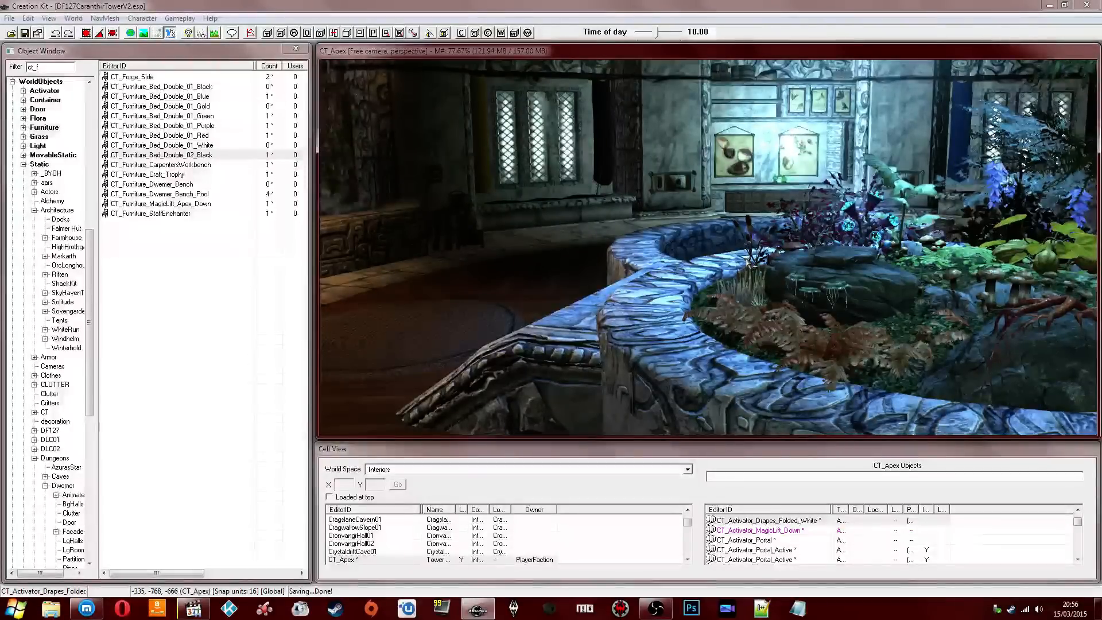
pyautogui.keyDown('shift'); pyautogui.moveTo(755, 266); pyautogui.dragTo(725, 277, button='middle'); pyautogui.keyUp('shift')
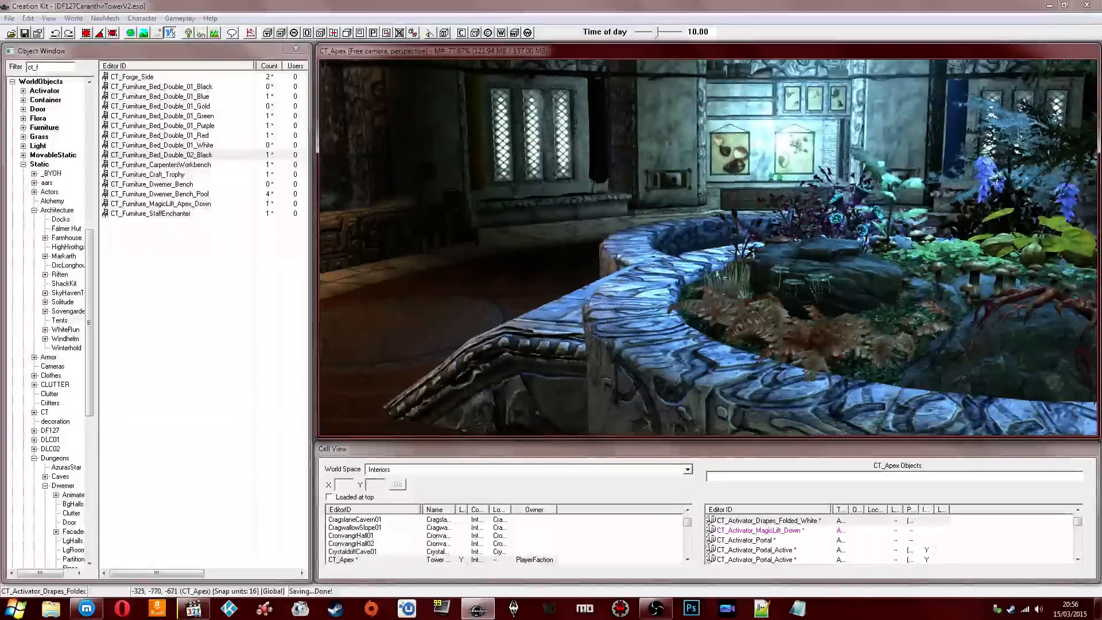
# Step: Look through the interior cell list for the CT cells and check the colour variants of the CT_Furniture_Bed_Double objects
pyautogui.click(380, 543)
pyautogui.scroll(-1, 380, 543)
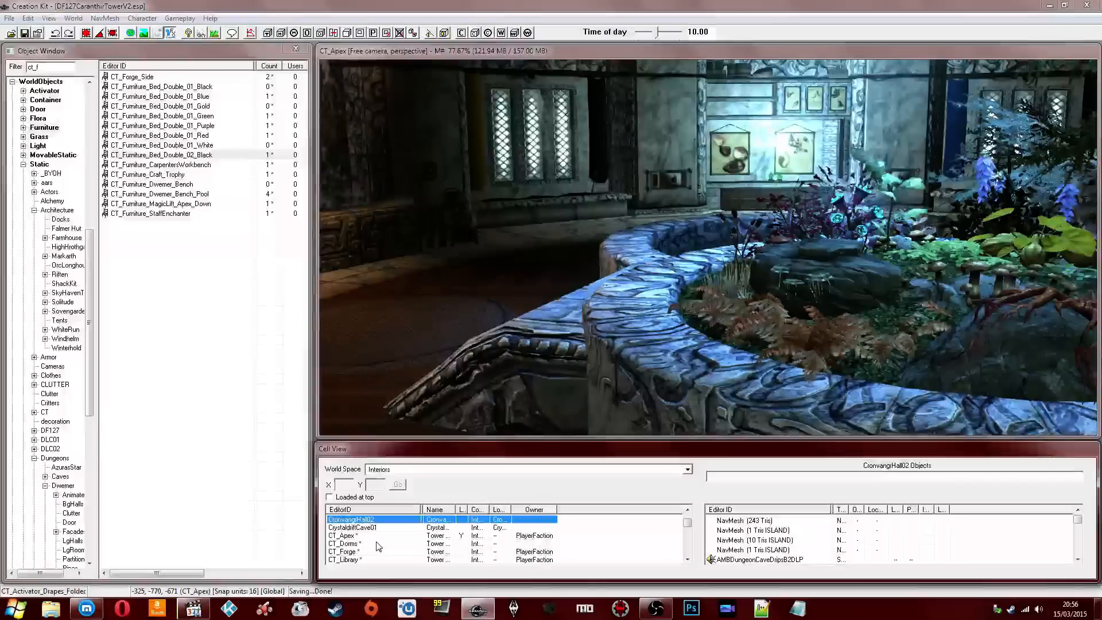
pyautogui.moveTo(439, 291); pyautogui.dragTo(458, 275, button='middle')
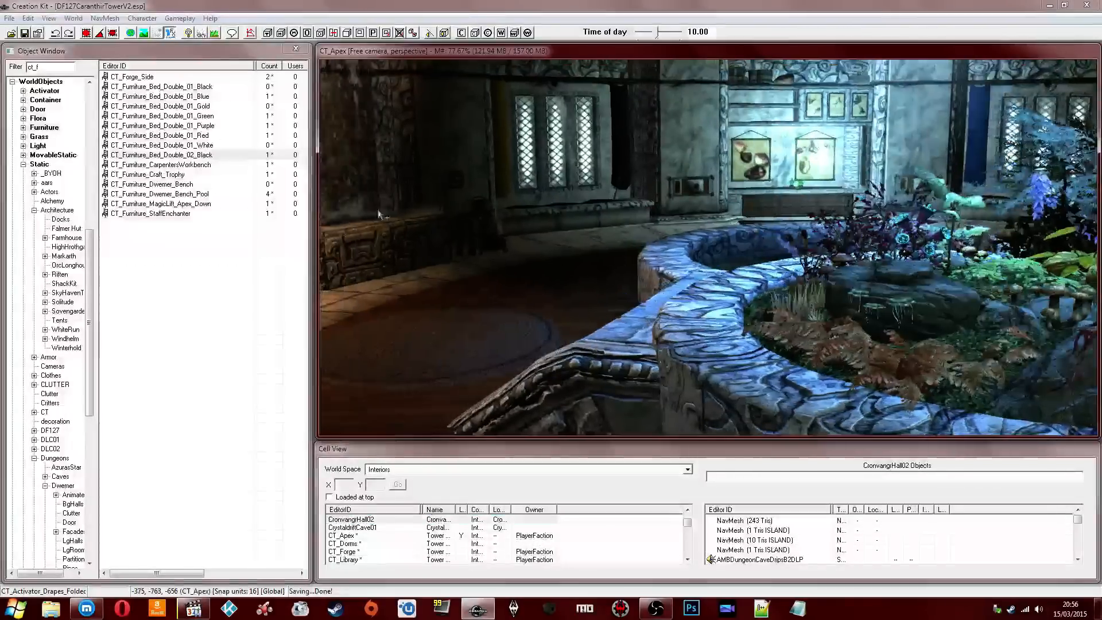
pyautogui.click(172, 154)
pyautogui.click(175, 106)
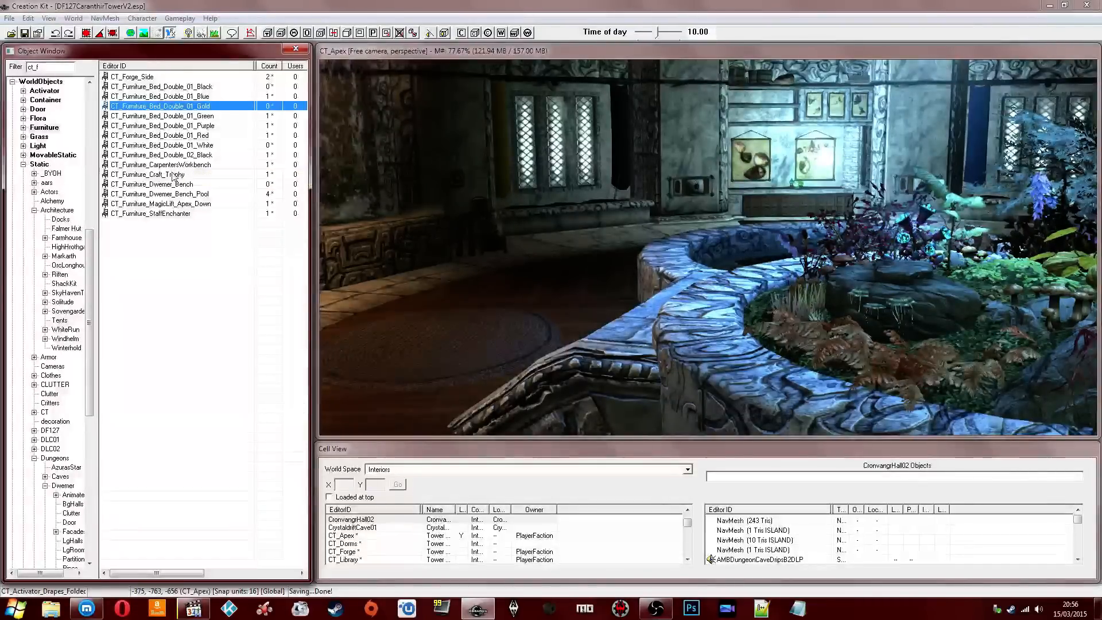
pyautogui.press('Up')
pyautogui.press('Up')
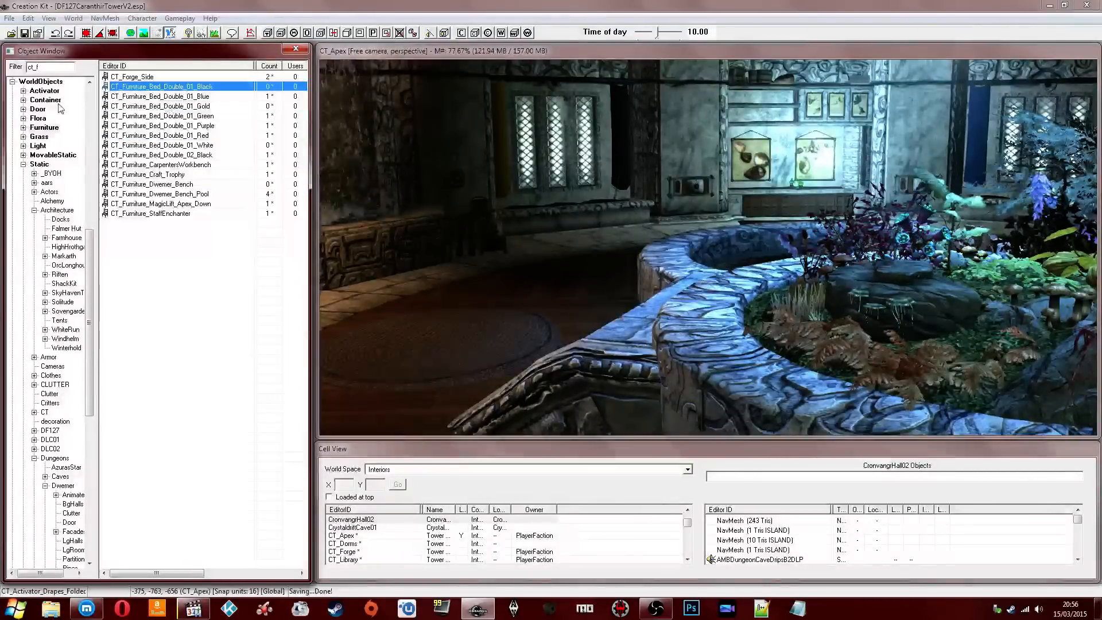
# Step: Open a blank form for a new actor in the Actor category
pyautogui.scroll(13, 34, 98)
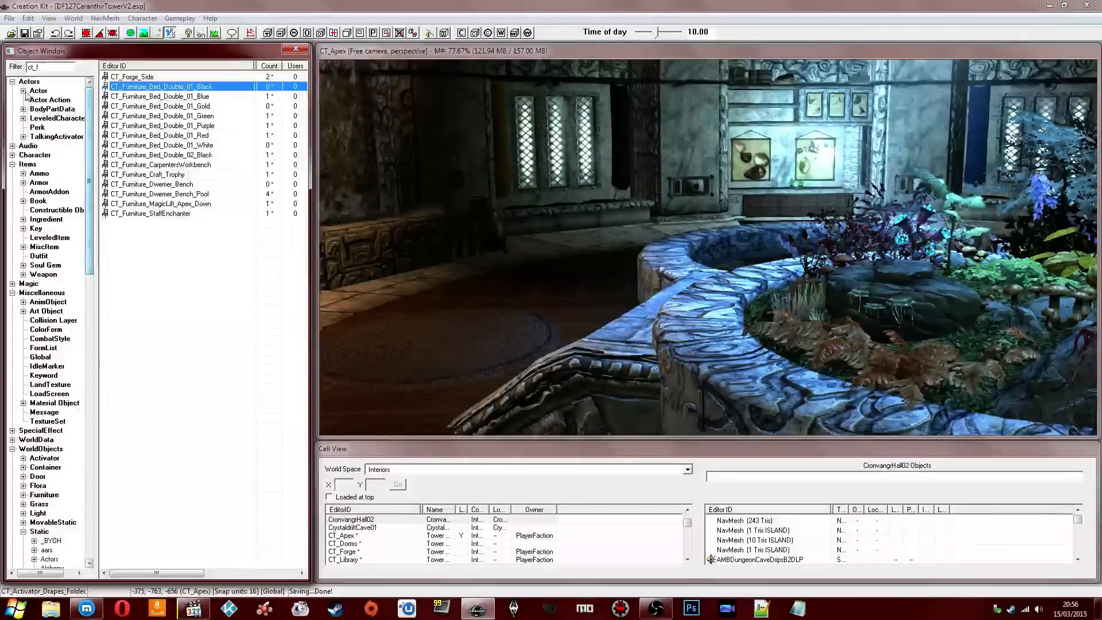
pyautogui.click(34, 91)
pyautogui.rightClick(207, 131)
pyautogui.click(232, 138)
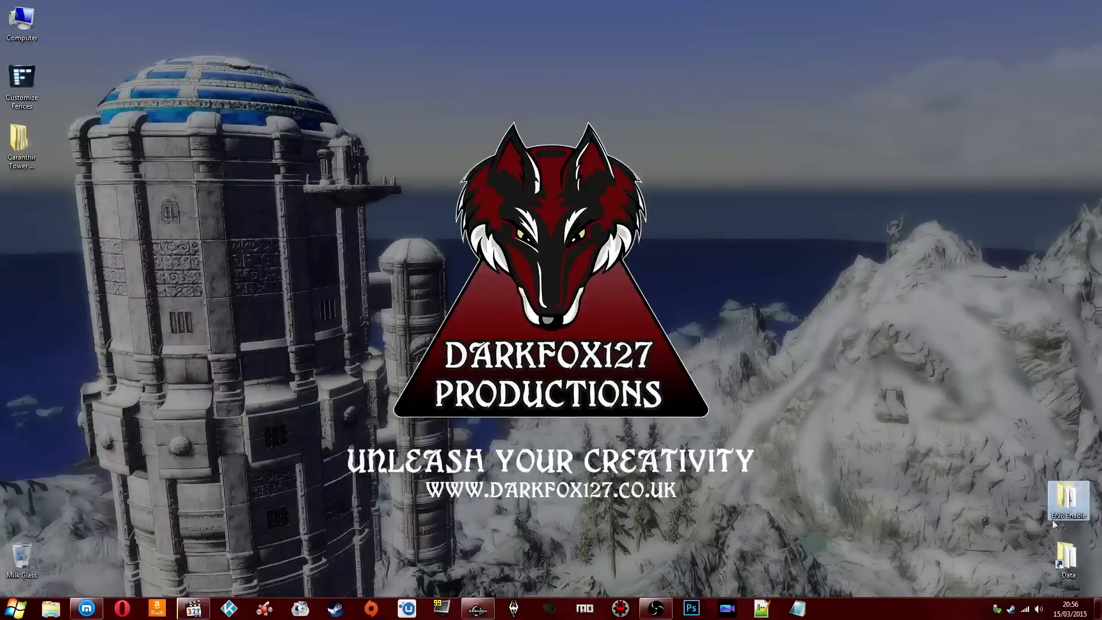
# Step: Delete d3d9.dll, enbhost and enblocal from the main Skyrim game folder and close the folder window
pyautogui.doubleClick(1066, 555)
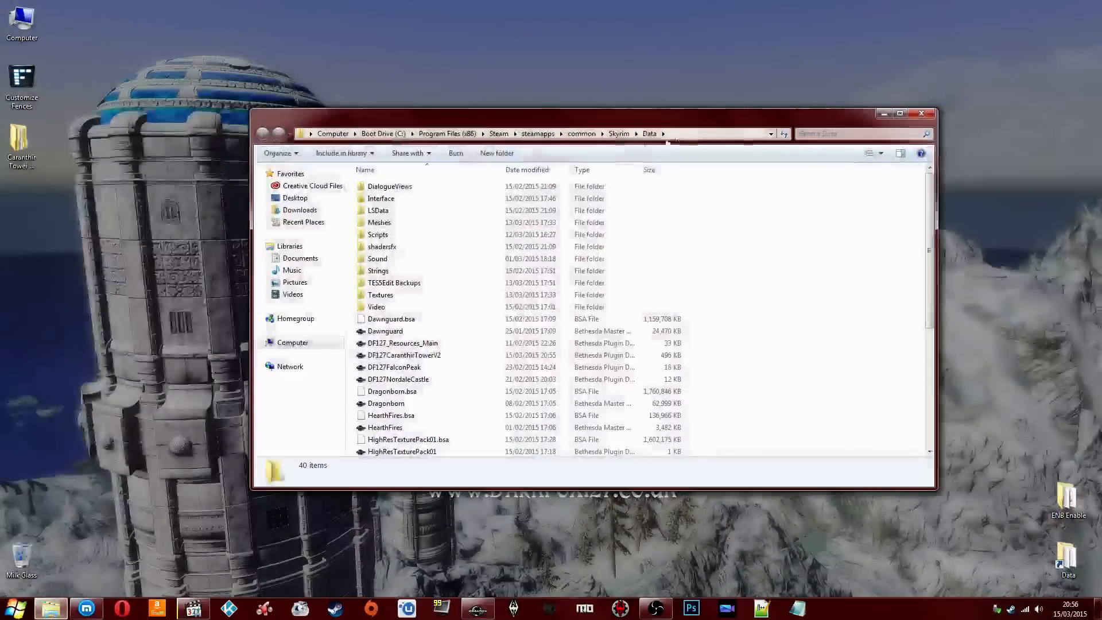
pyautogui.click(618, 133)
pyautogui.scroll(-4, 628, 328)
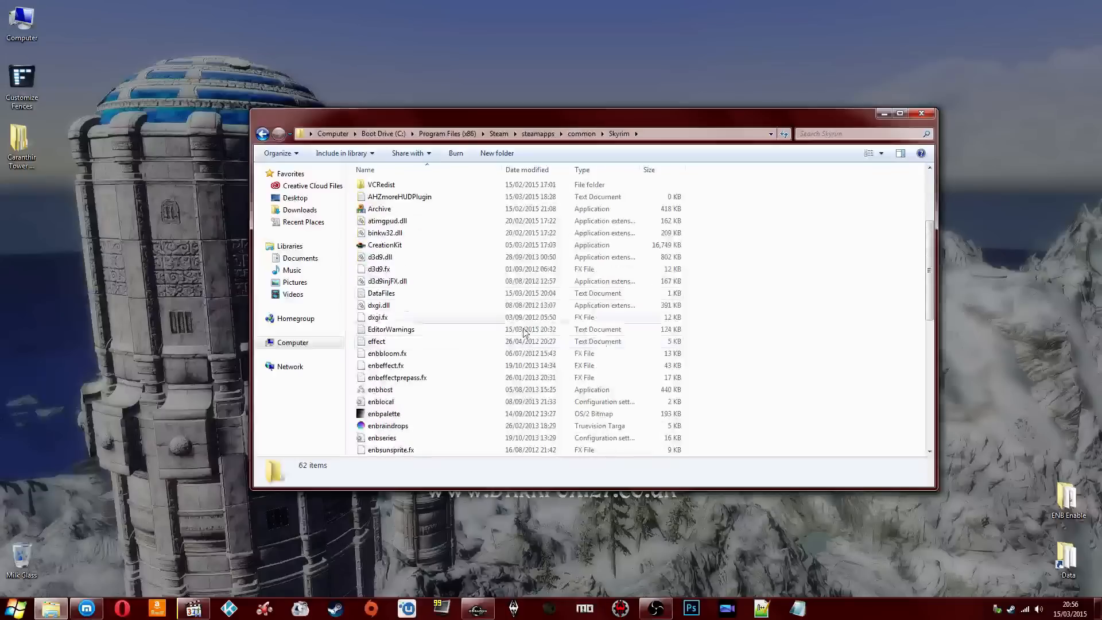
pyautogui.click(411, 259)
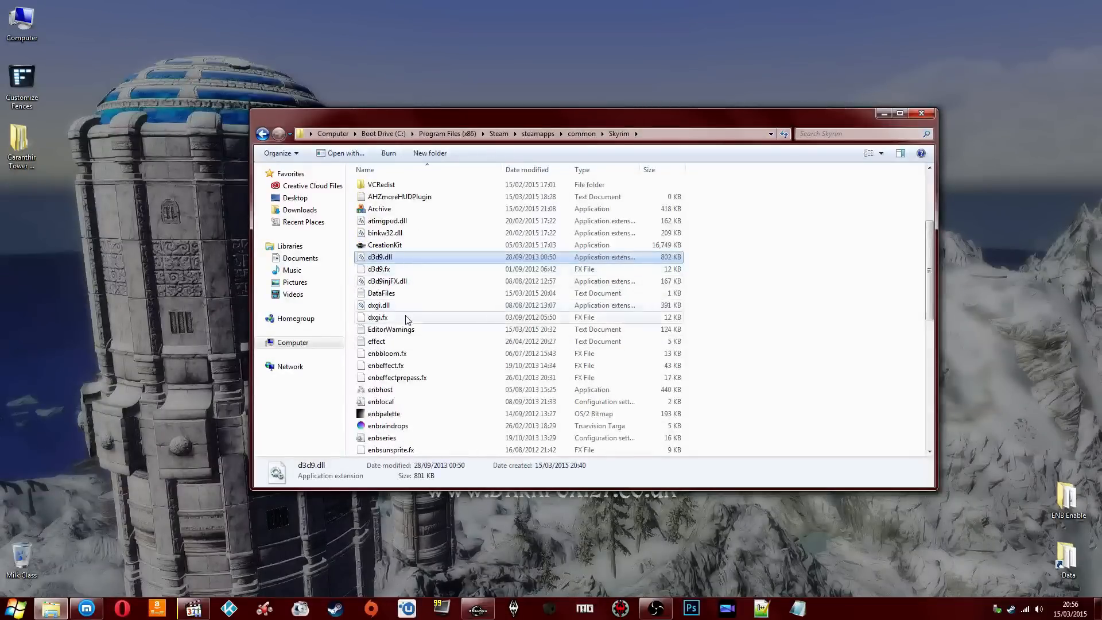
pyautogui.keyDown('ctrl'); pyautogui.click(405, 390); pyautogui.keyUp('ctrl')
pyautogui.press('Delete')
pyautogui.press('Return')
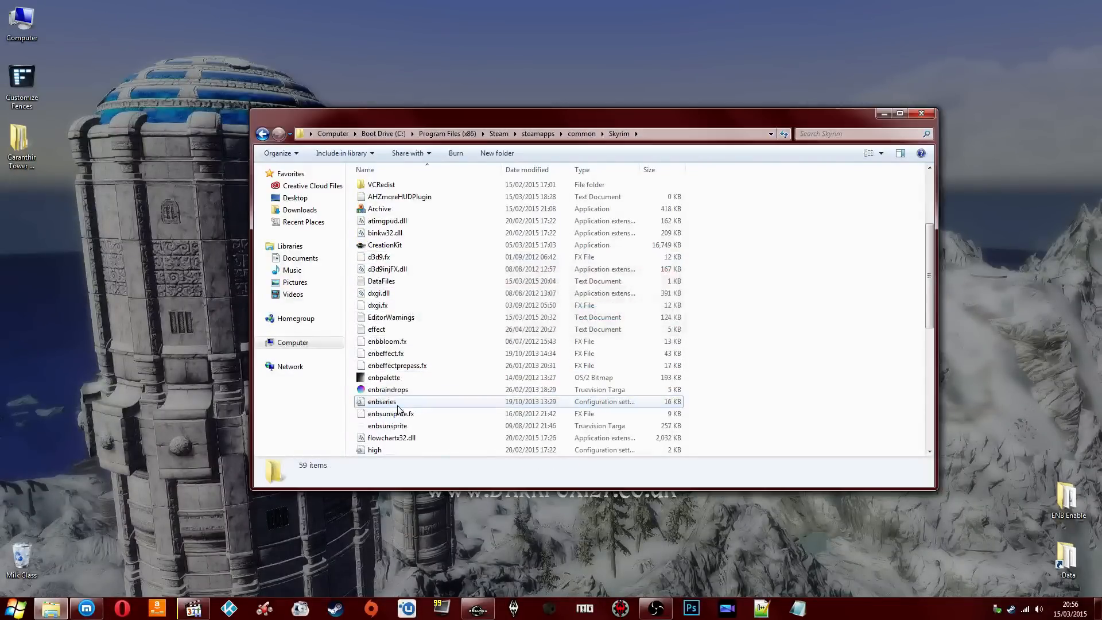
pyautogui.click(920, 114)
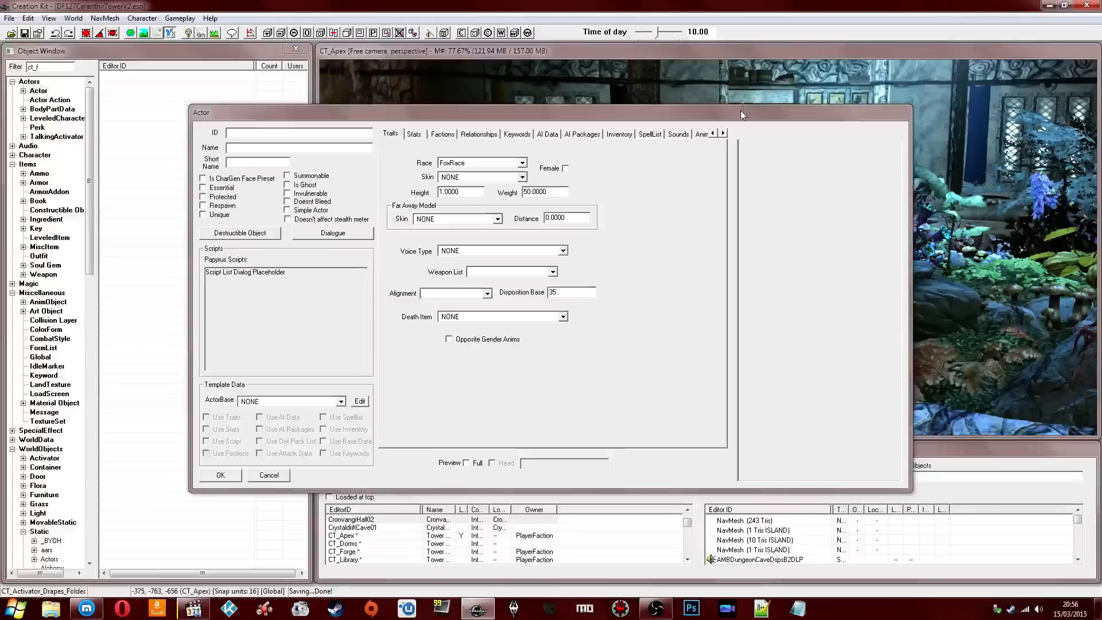
# Step: Reposition the new Actor form and open the CT NPC Names text file to check the planned names and races
pyautogui.moveTo(739, 118); pyautogui.dragTo(645, 131)
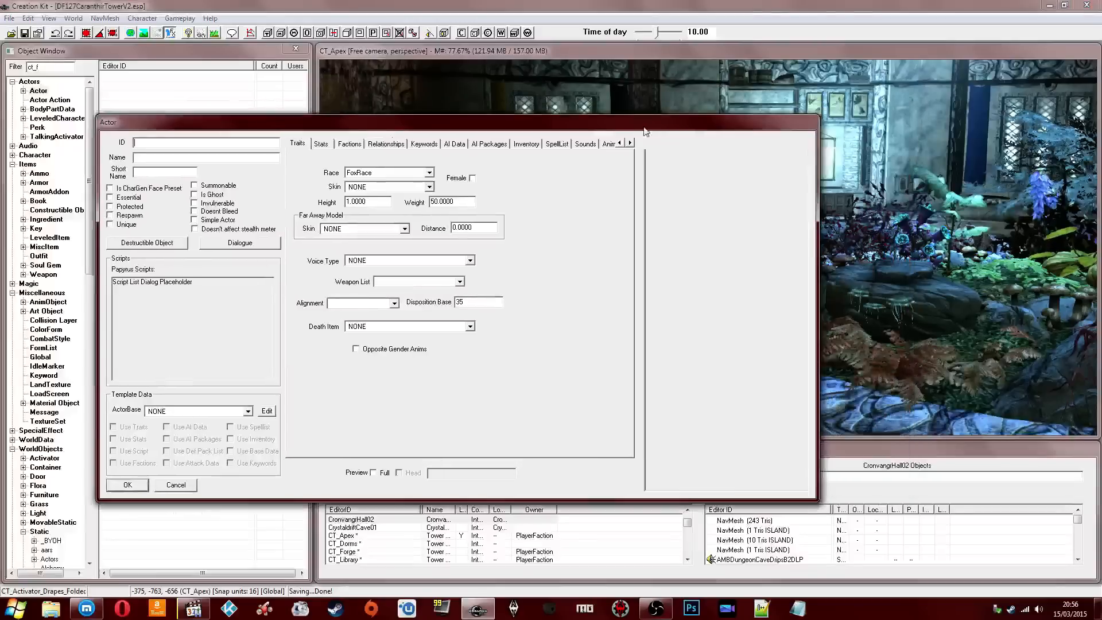
pyautogui.moveTo(476, 125); pyautogui.dragTo(501, 133)
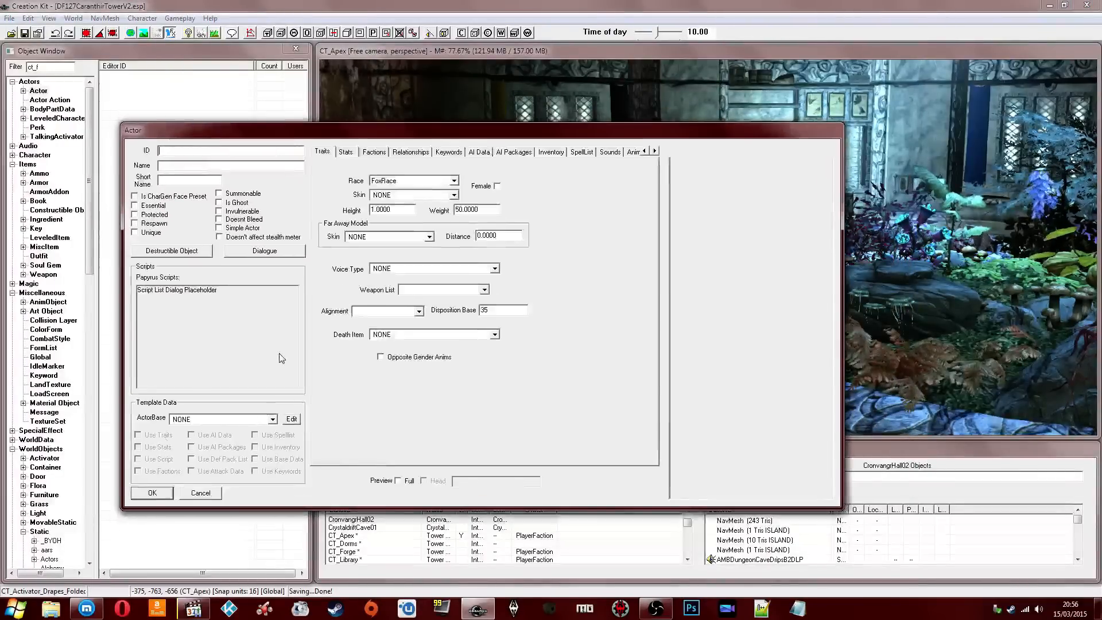
pyautogui.click(51, 608)
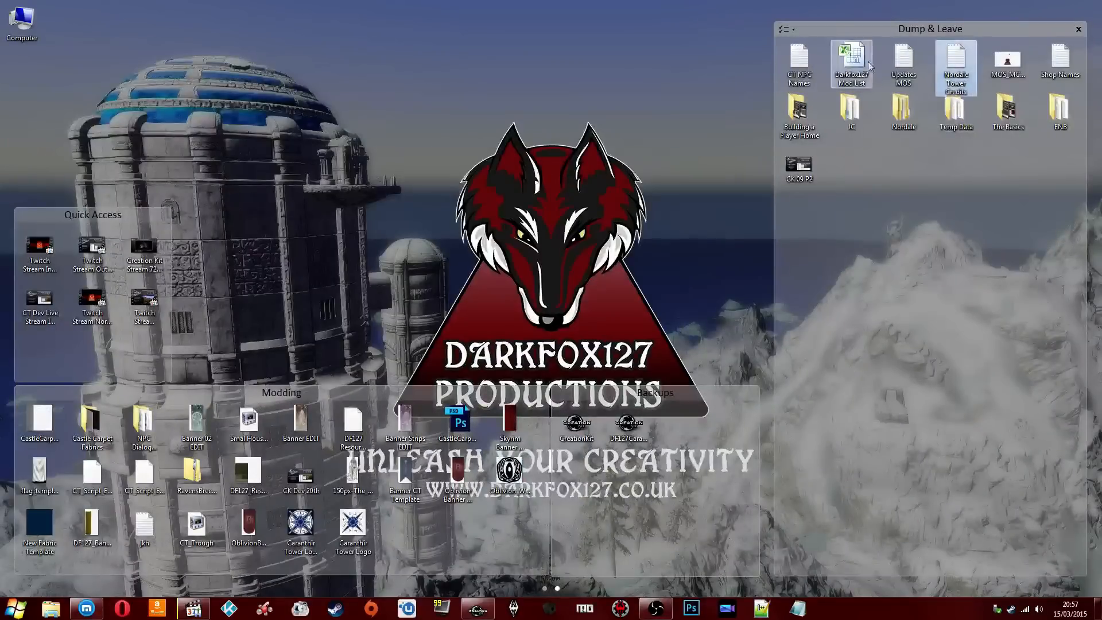
pyautogui.doubleClick(809, 60)
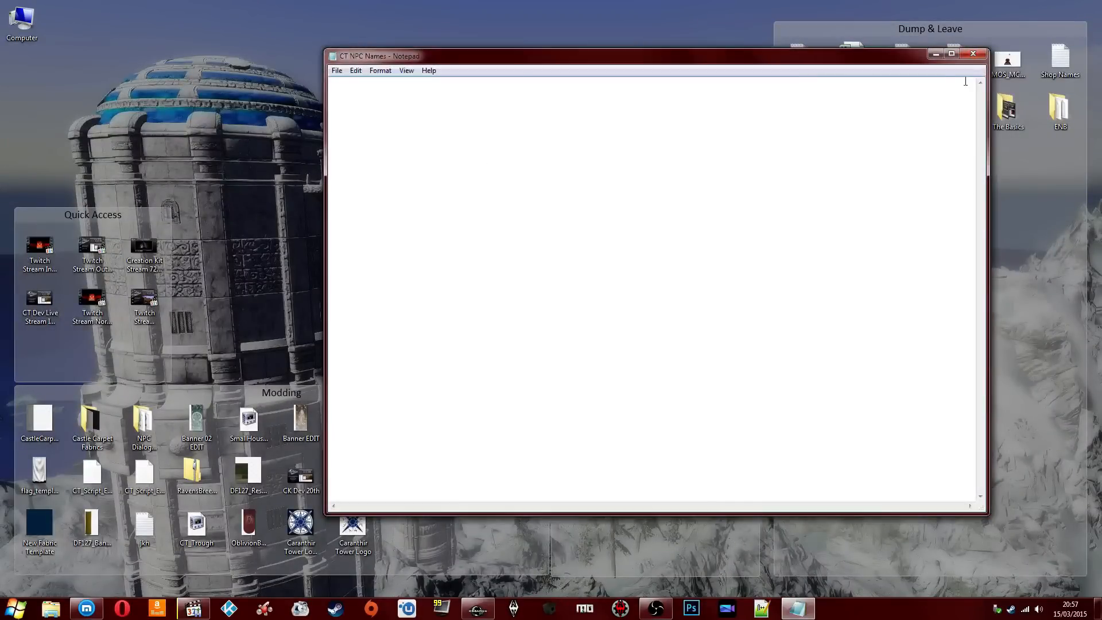
pyautogui.click(973, 54)
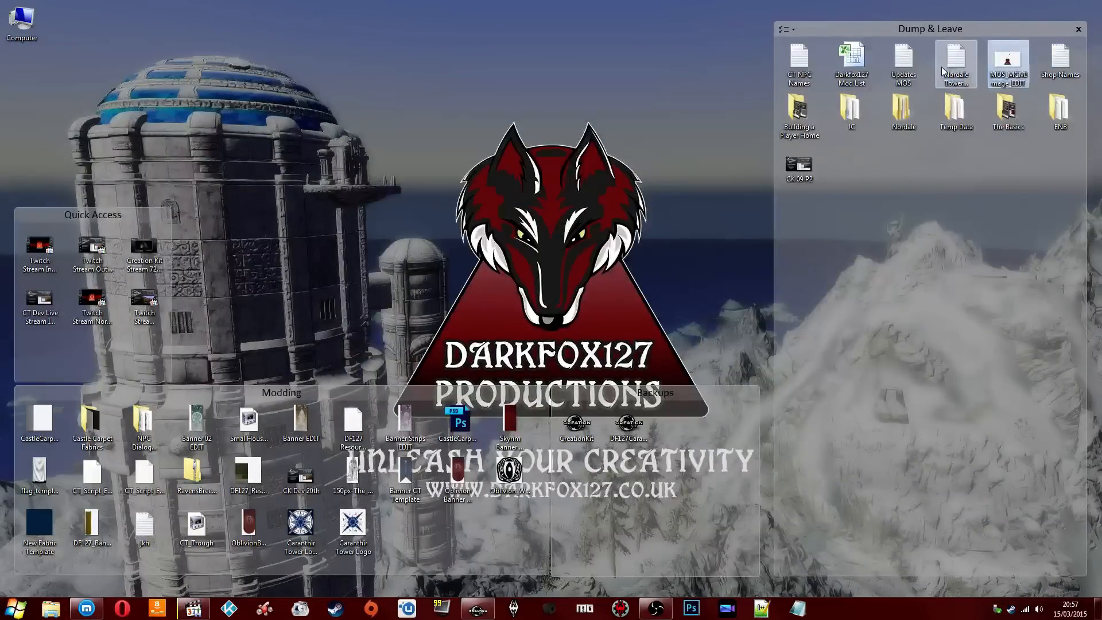
pyautogui.doubleClick(801, 62)
pyautogui.hotkey('ctrl', 'a')
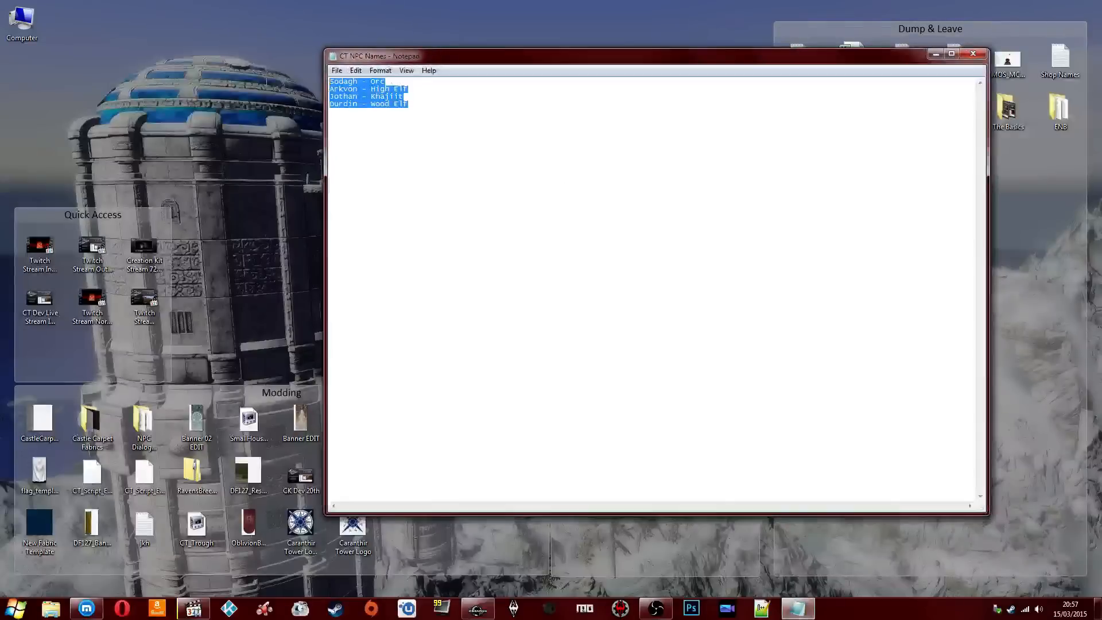
pyautogui.click(618, 162)
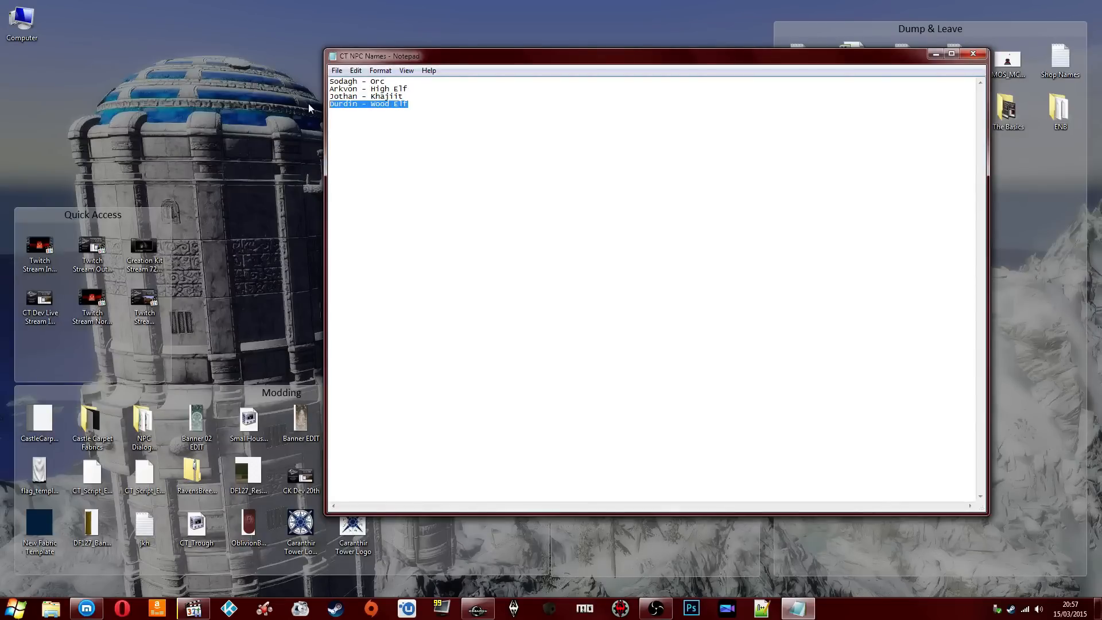
# Step: Try removing the Durdin - Wood Elf entry from the CT NPC Names file, and close the file without saving
pyautogui.click(376, 89)
pyautogui.moveTo(411, 103); pyautogui.dragTo(315, 109)
pyautogui.press('BackSpace')
pyautogui.press('BackSpace')
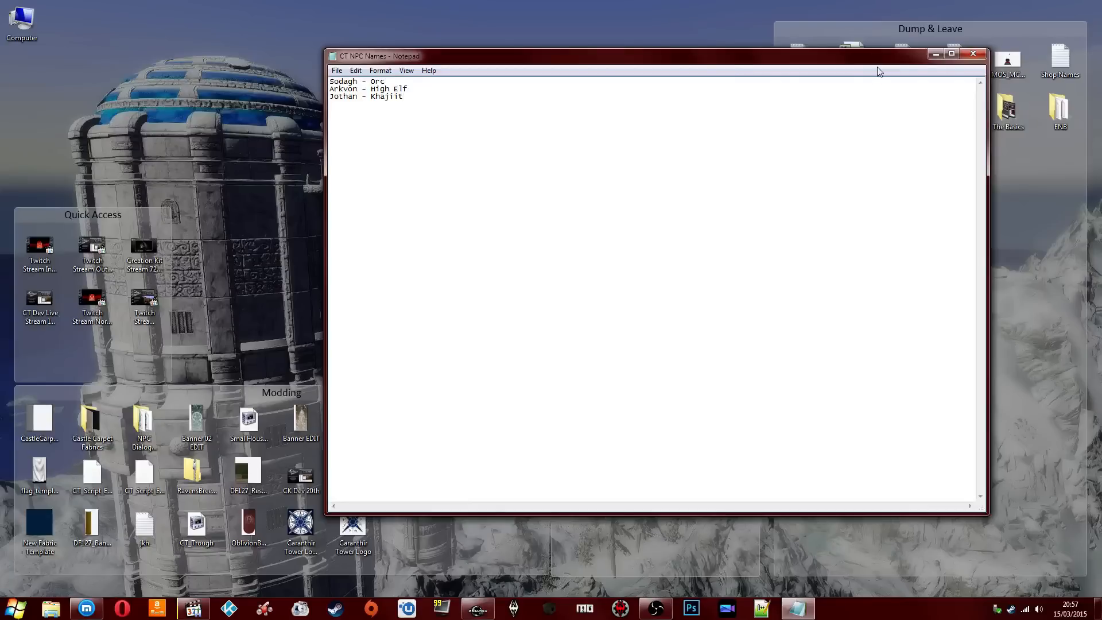
pyautogui.click(967, 56)
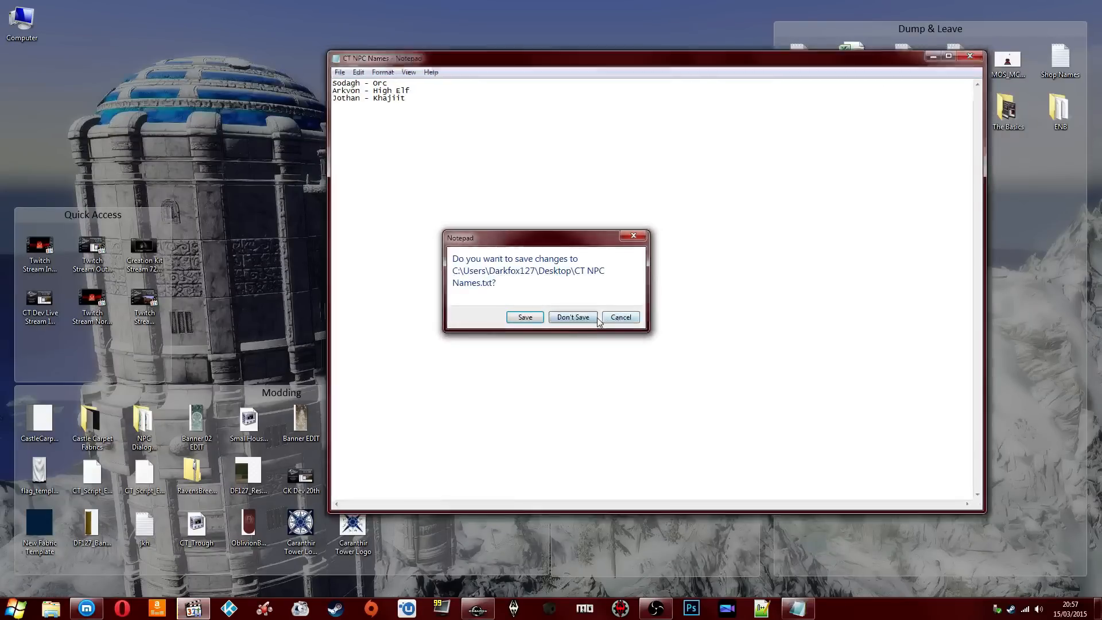
pyautogui.click(571, 315)
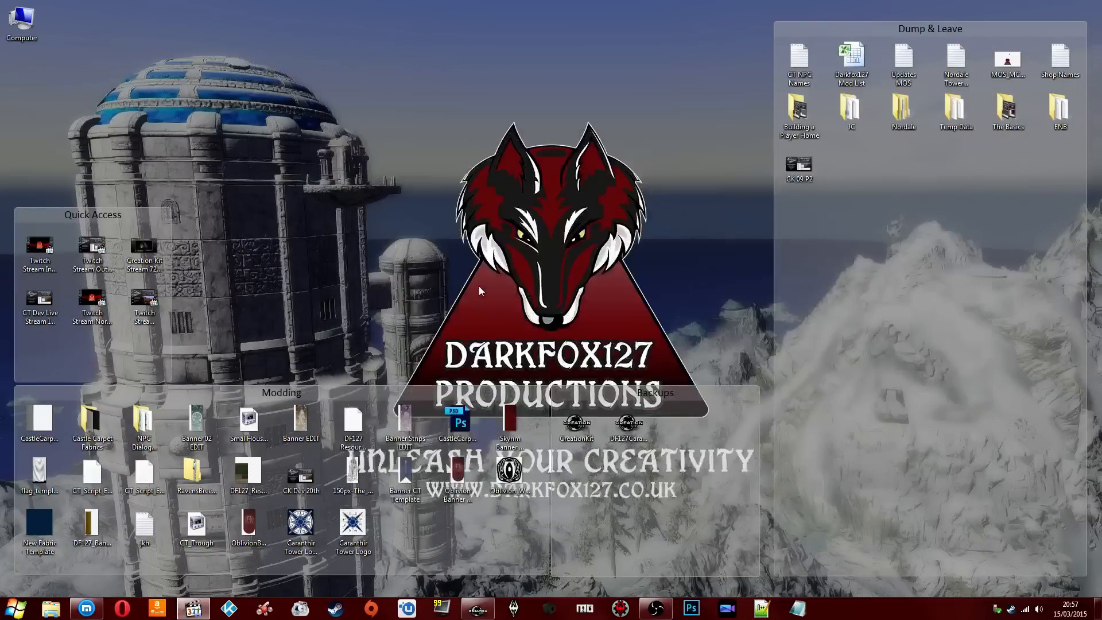
# Step: Check the chat on the Twitch stream page in the browser, and minimise it to return to the desktop
pyautogui.click(86, 608)
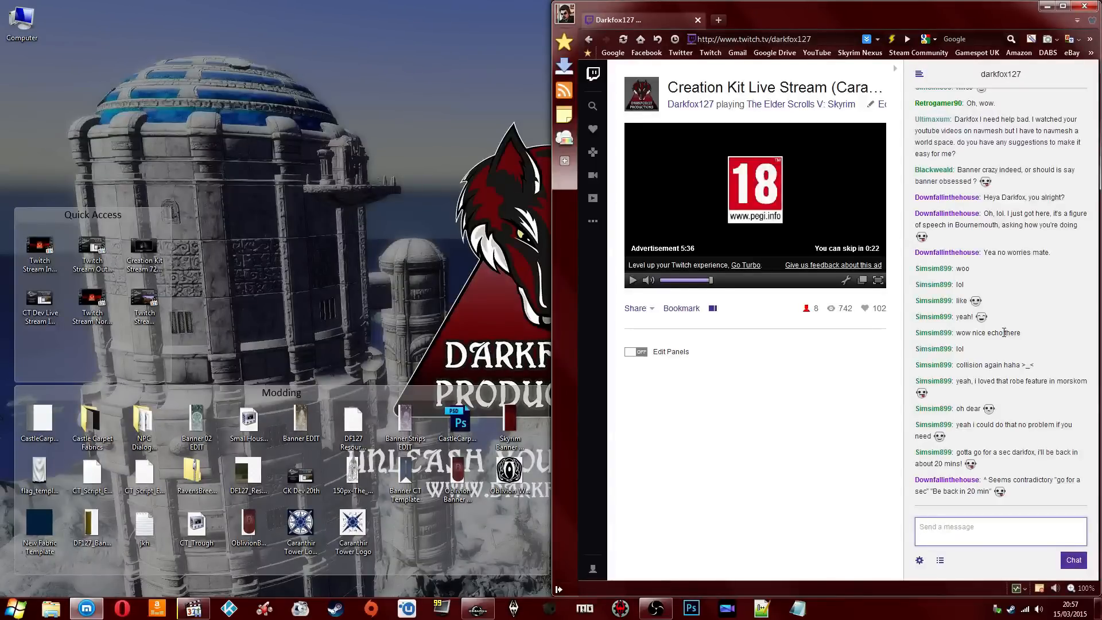
pyautogui.click(1048, 6)
pyautogui.moveTo(1, 192); pyautogui.dragTo(452, 325)
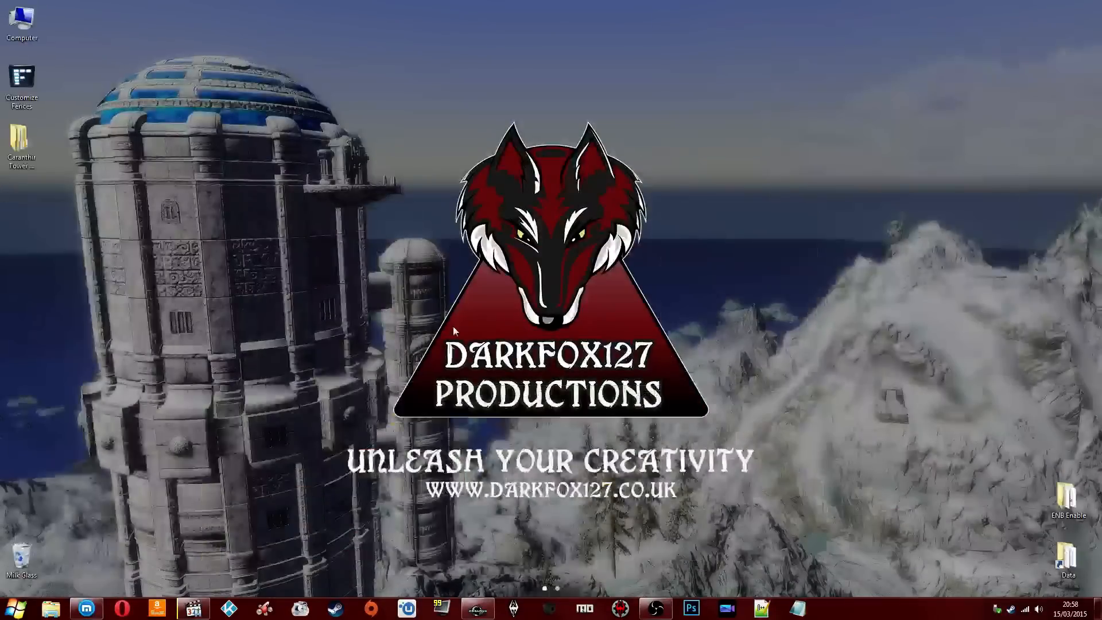
# Step: Switch to the Creation Kit, enter CT_Actor_ as the new actor's ID, and flag the actor as Essential and Unique
pyautogui.click(478, 608)
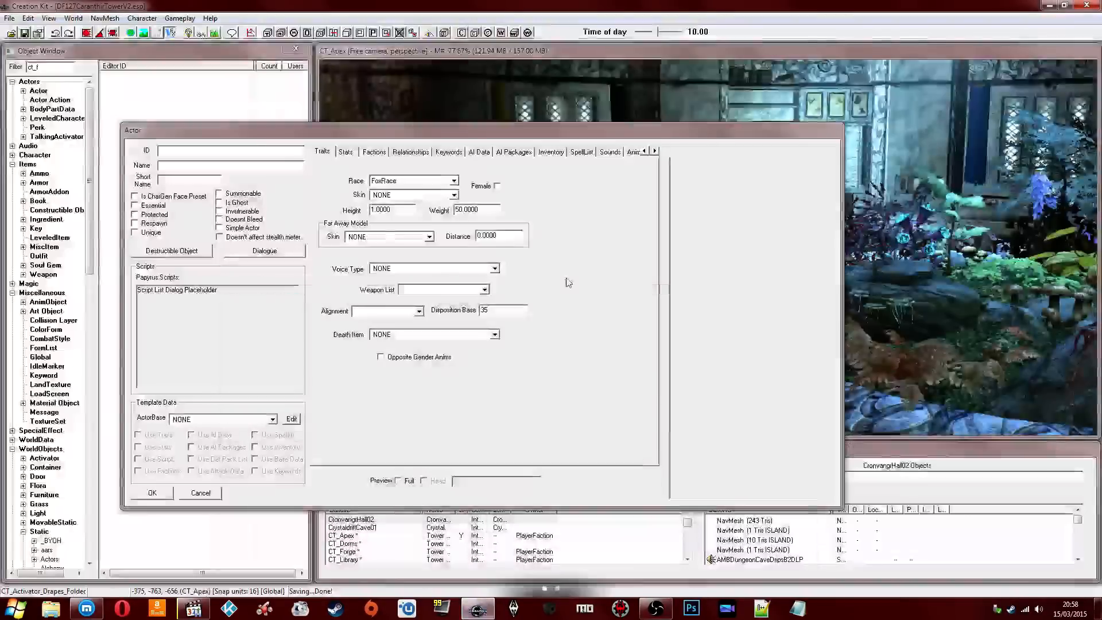
pyautogui.click(183, 150)
pyautogui.write('CT_Actor_')
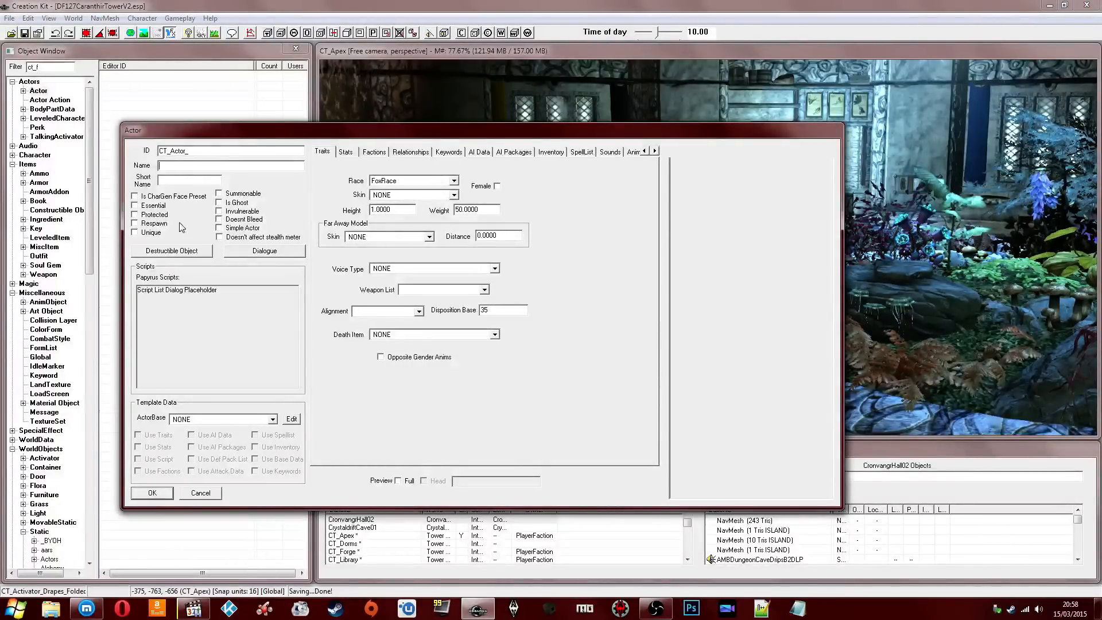
pyautogui.click(154, 206)
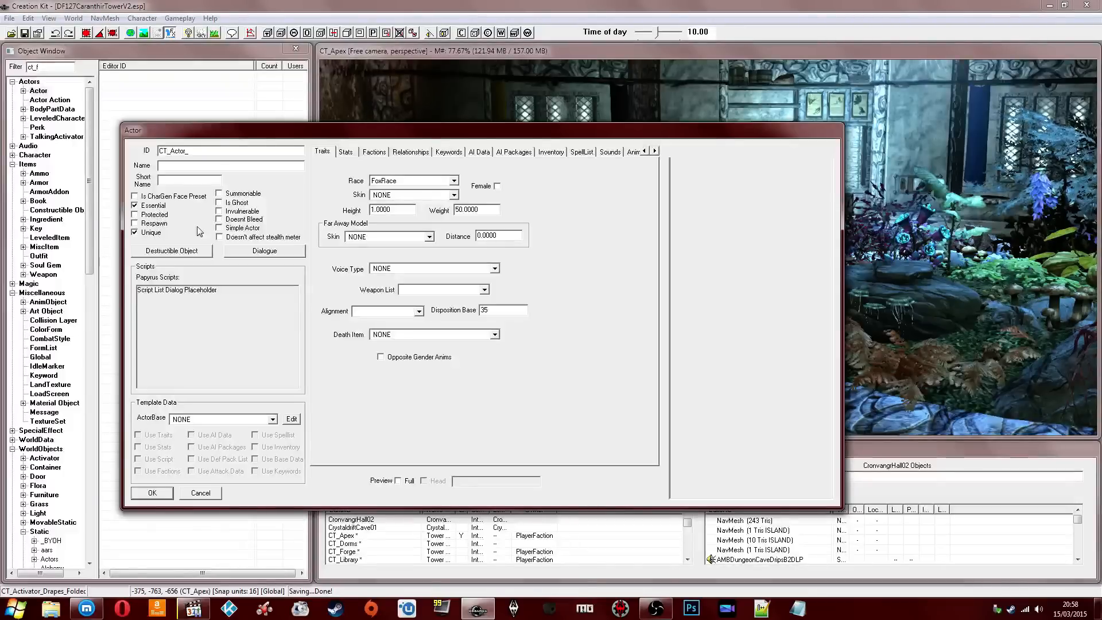
# Step: Set the new actor's race to BretonRace
pyautogui.click(412, 182)
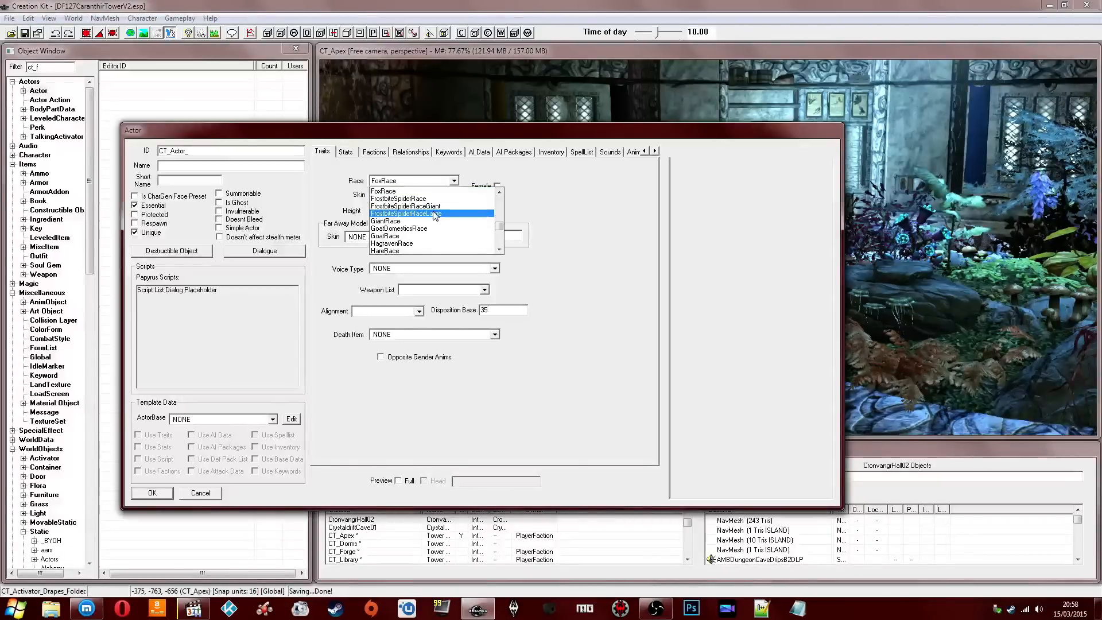
pyautogui.scroll(8, 420, 215)
pyautogui.scroll(5, 421, 214)
pyautogui.scroll(4, 421, 214)
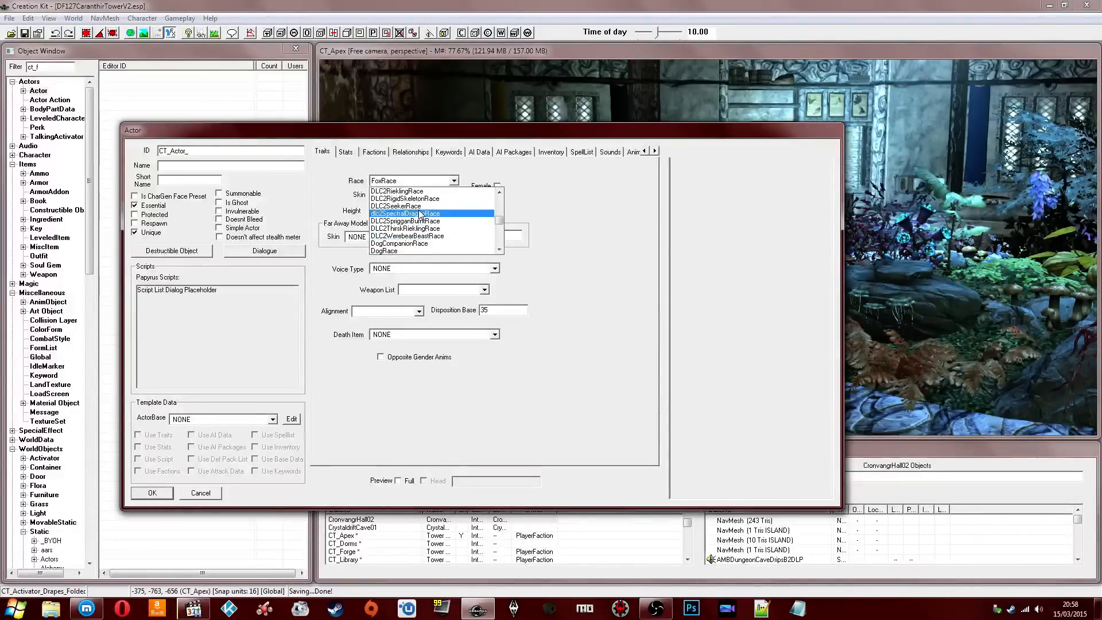
pyautogui.scroll(-3, 420, 215)
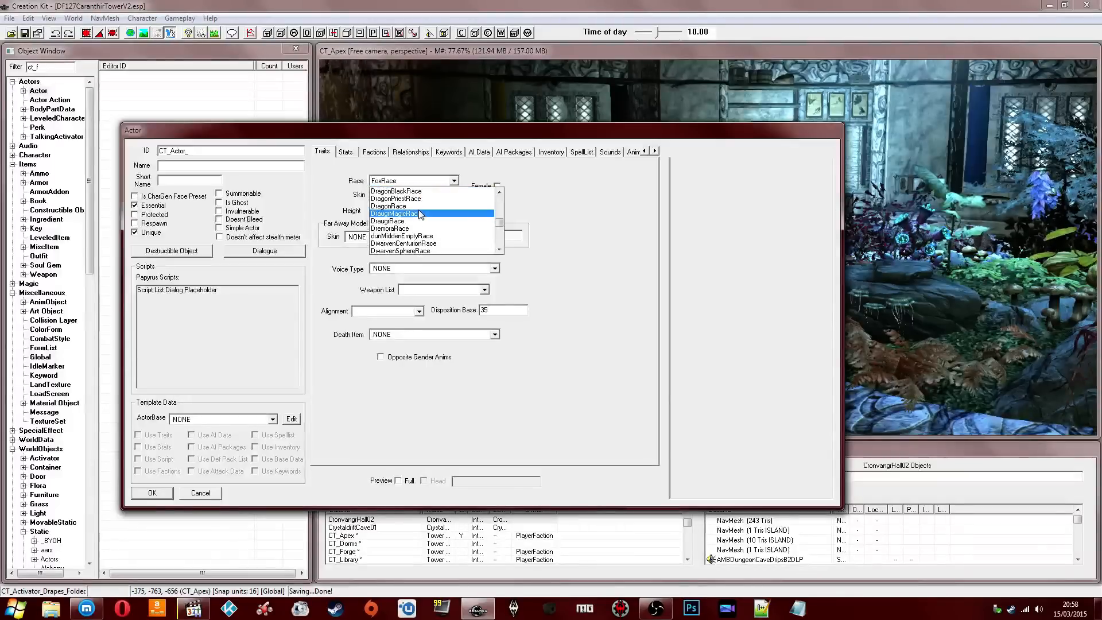
pyautogui.scroll(5, 421, 215)
pyautogui.scroll(8, 420, 214)
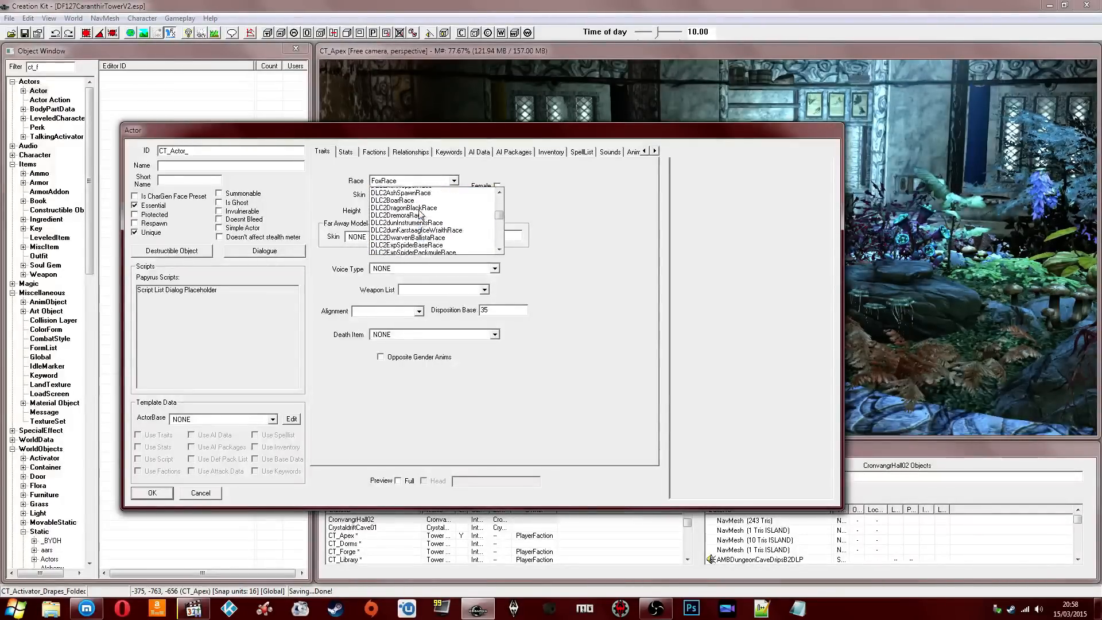
pyautogui.scroll(6, 420, 214)
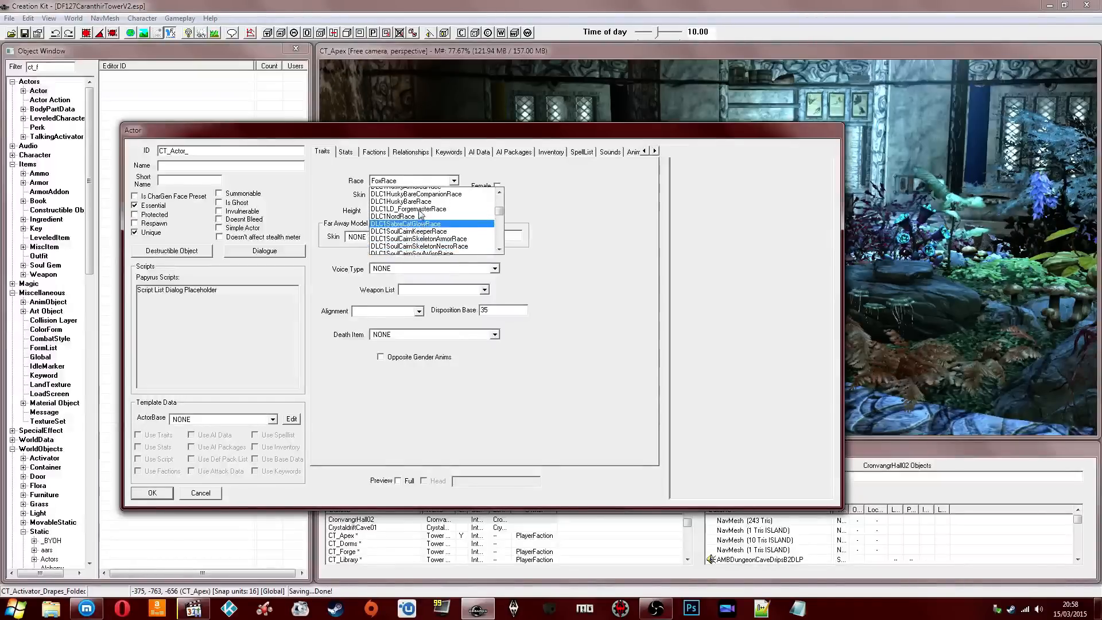
pyautogui.scroll(6, 421, 215)
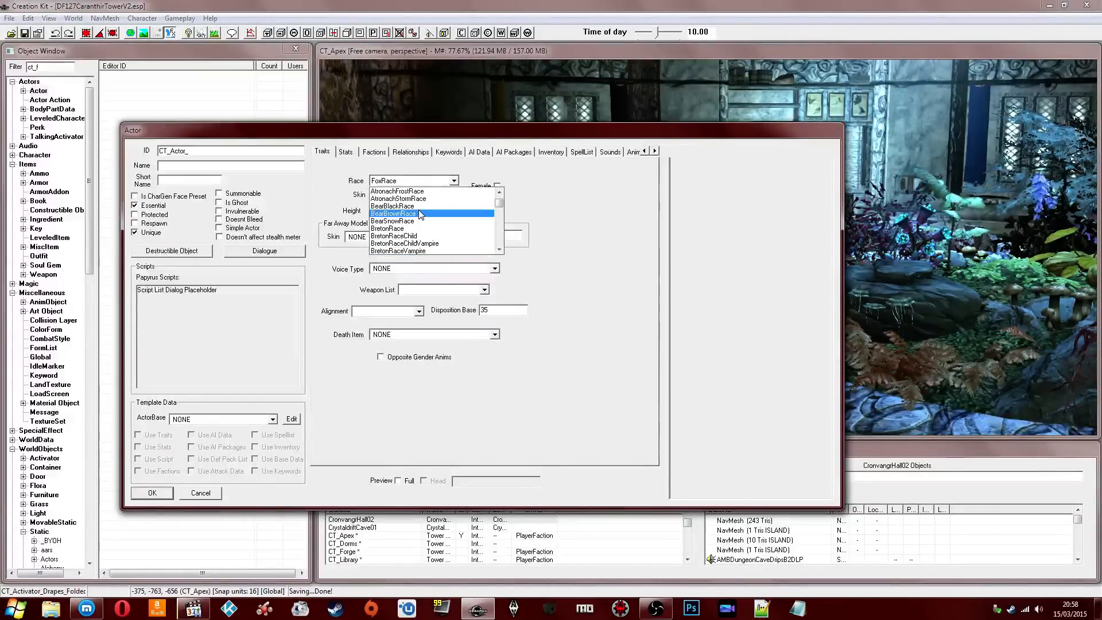
pyautogui.click(422, 206)
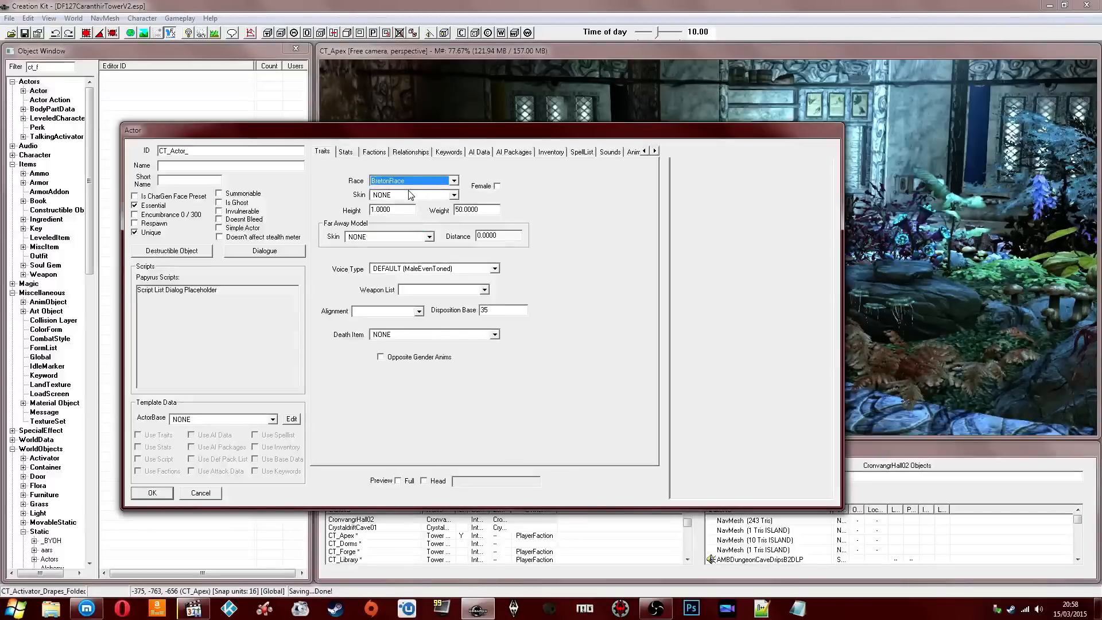
pyautogui.click(426, 198)
pyautogui.click(413, 203)
# Step: Show the full-body preview of the actor, make the actor female, and frame the model closely in the preview
pyautogui.click(397, 481)
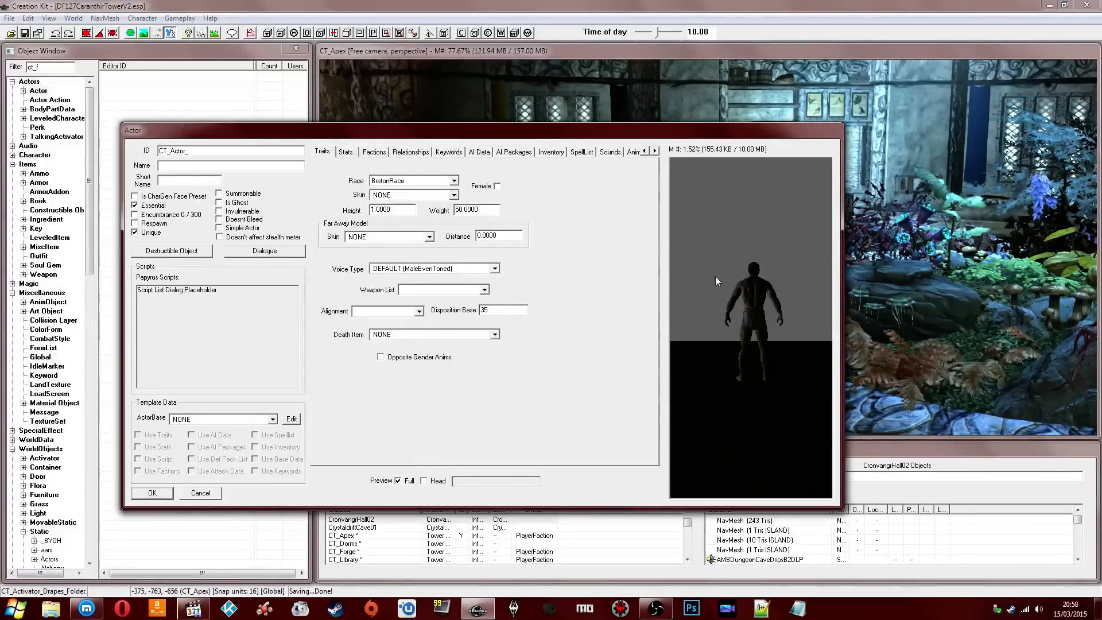
pyautogui.scroll(3, 783, 299)
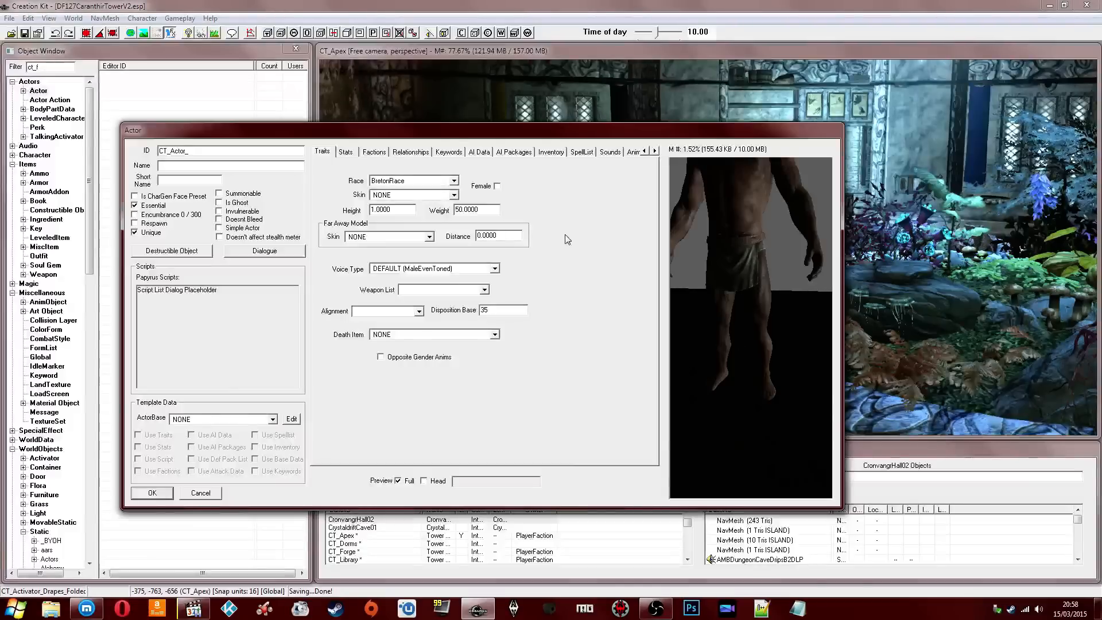
pyautogui.click(497, 186)
pyautogui.moveTo(755, 250); pyautogui.dragTo(714, 223)
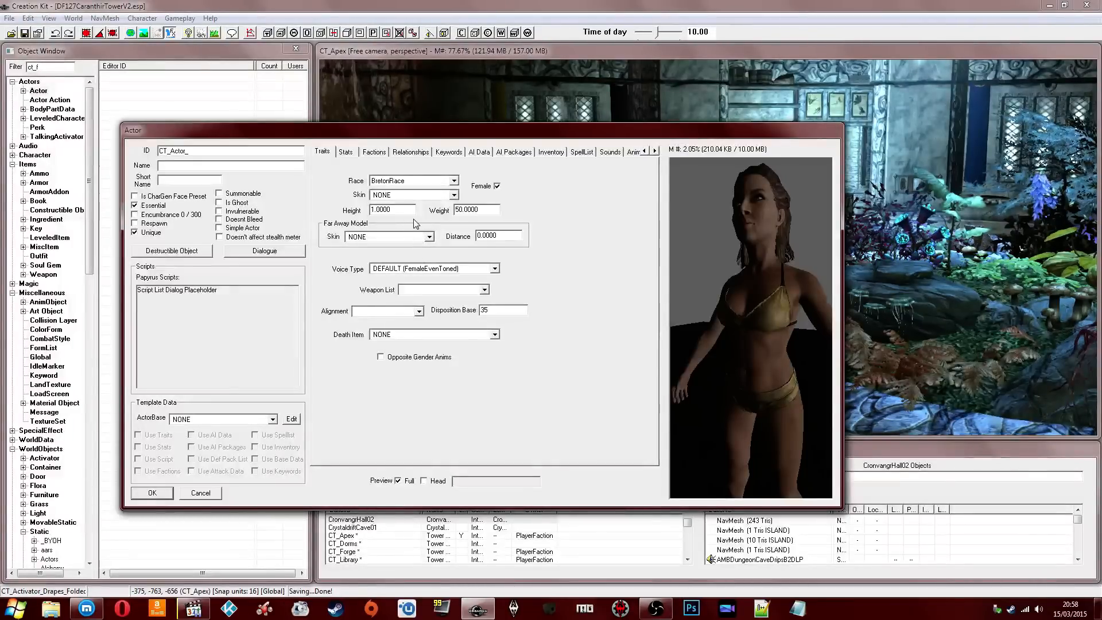
# Step: Try FarmClothesOutfit02 as the actor's default outfit and refresh the full preview to see it worn
pyautogui.click(551, 152)
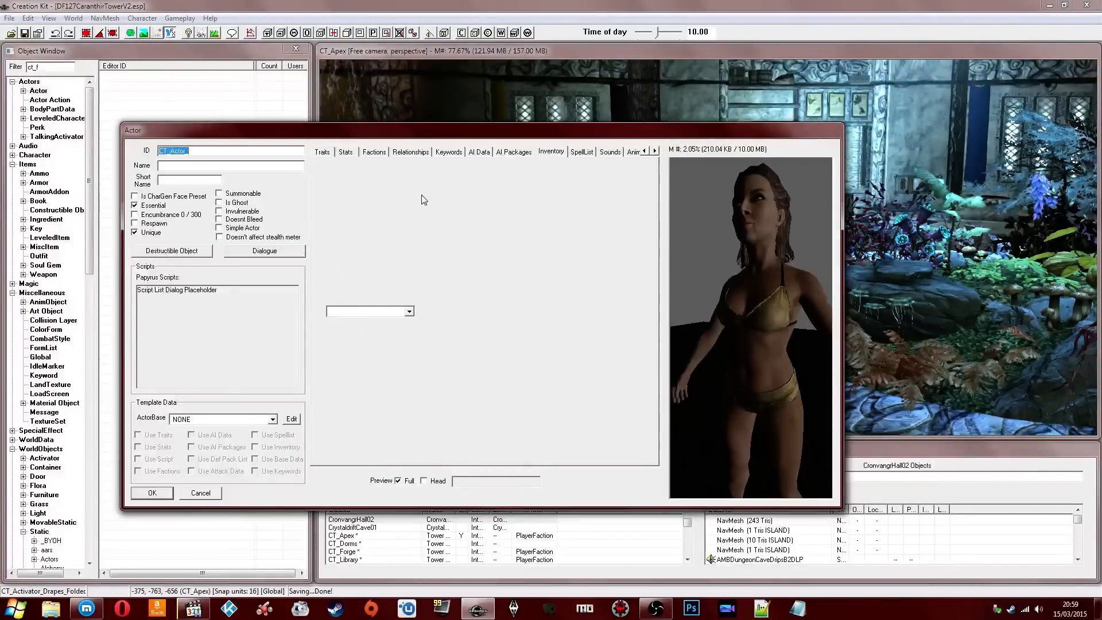
pyautogui.click(351, 196)
pyautogui.click(350, 195)
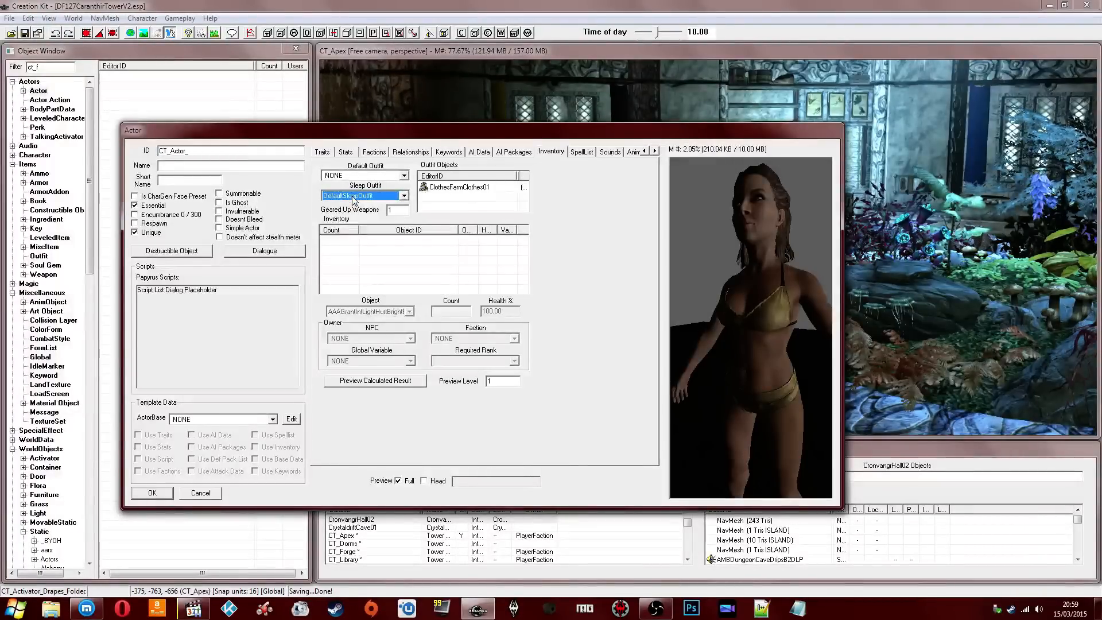
pyautogui.click(360, 176)
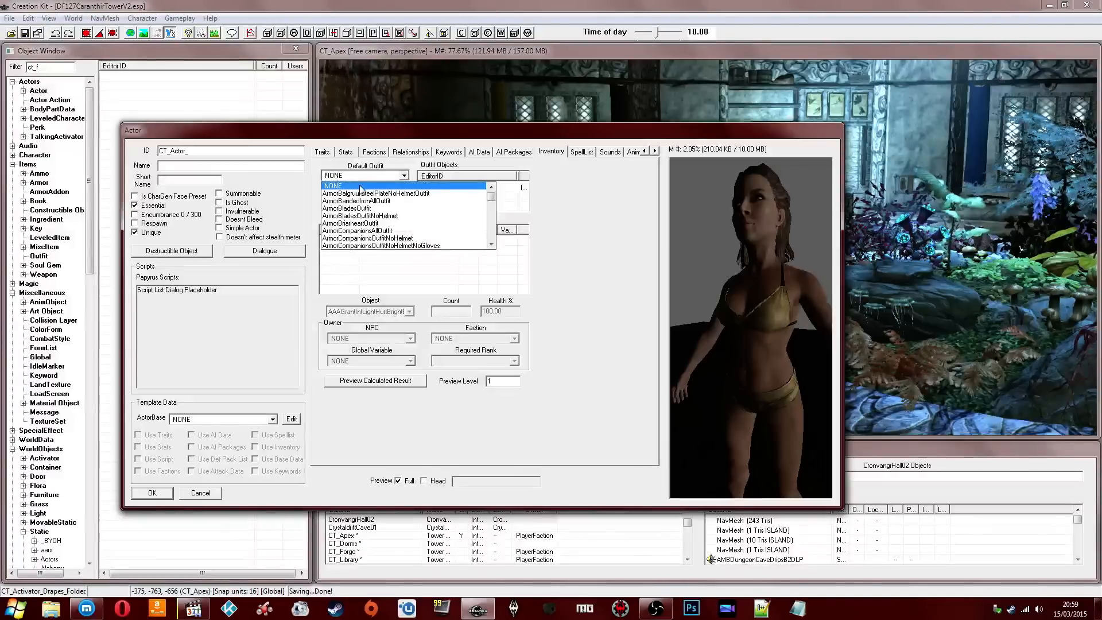
pyautogui.write('cl')
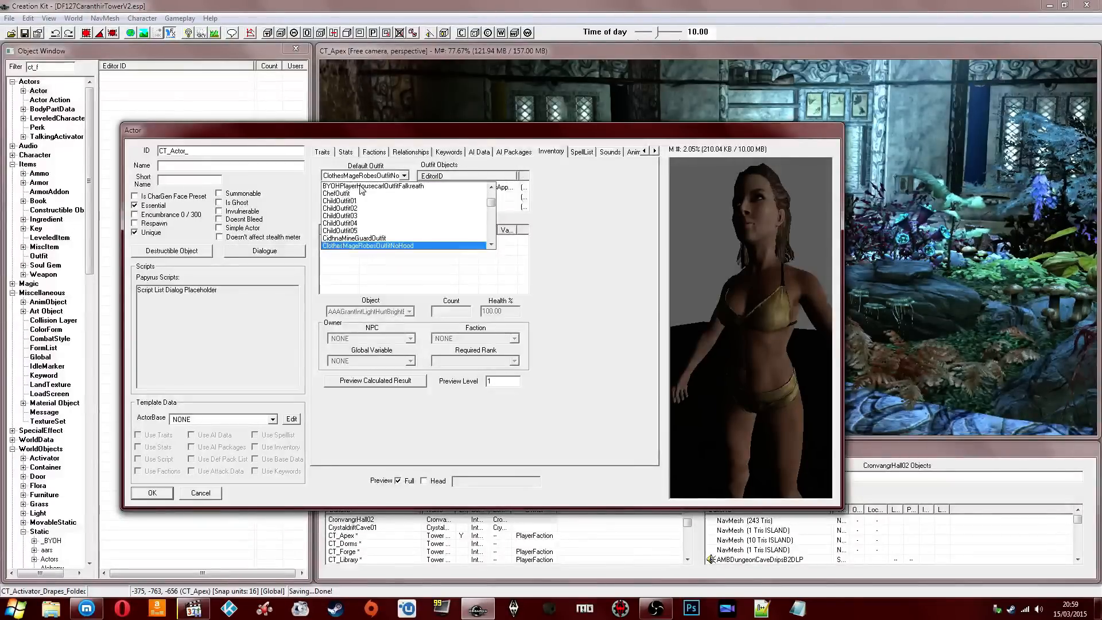
pyautogui.scroll(-10, 362, 189)
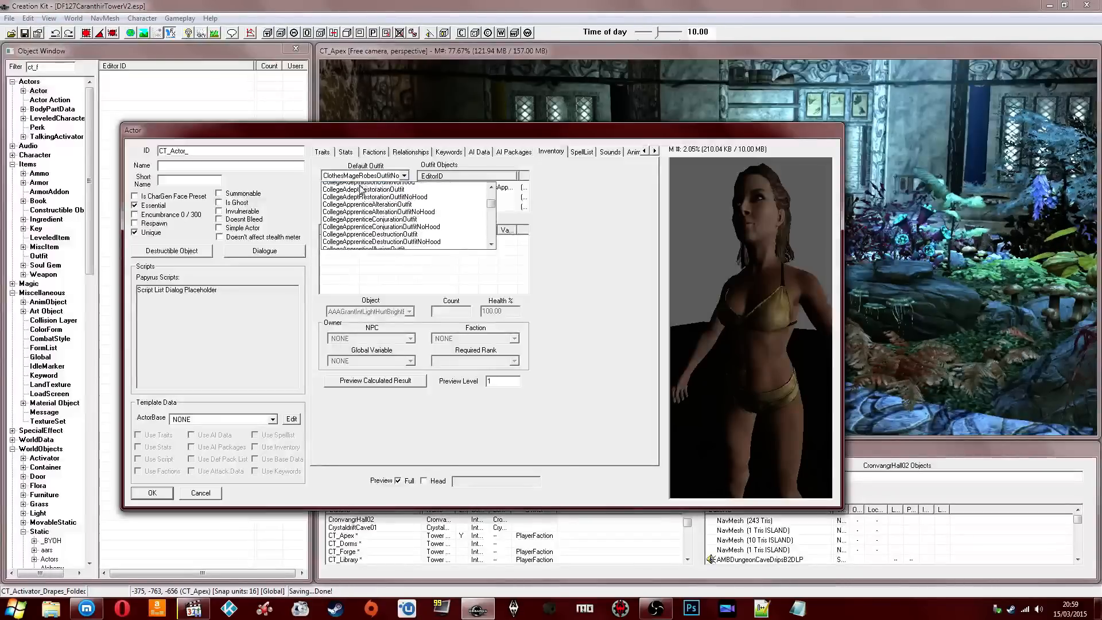
pyautogui.scroll(6, 362, 195)
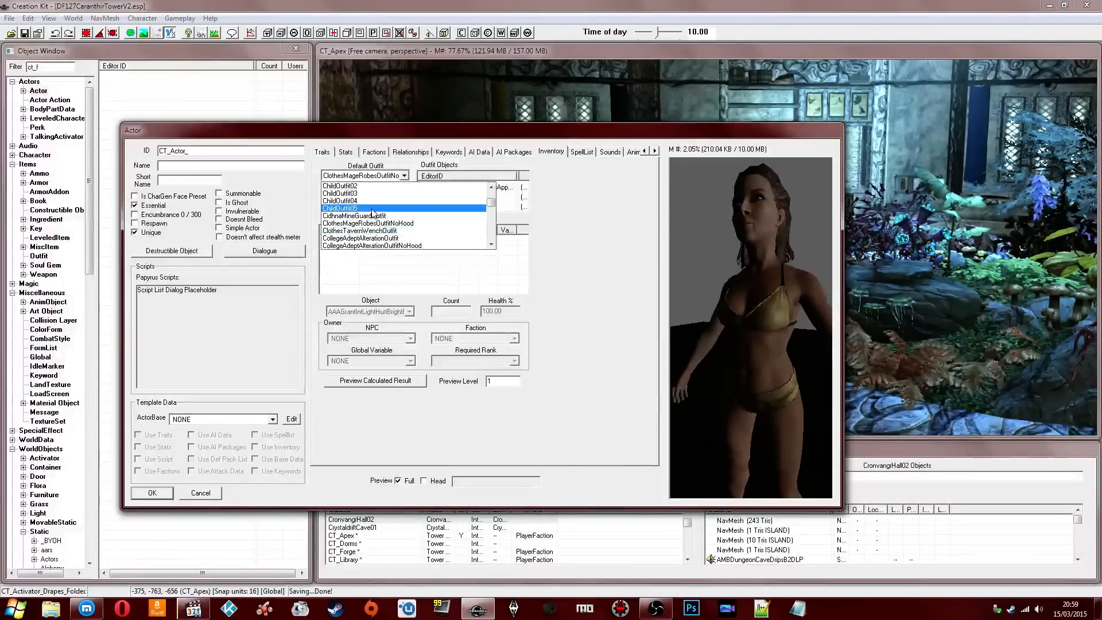
pyautogui.write('far')
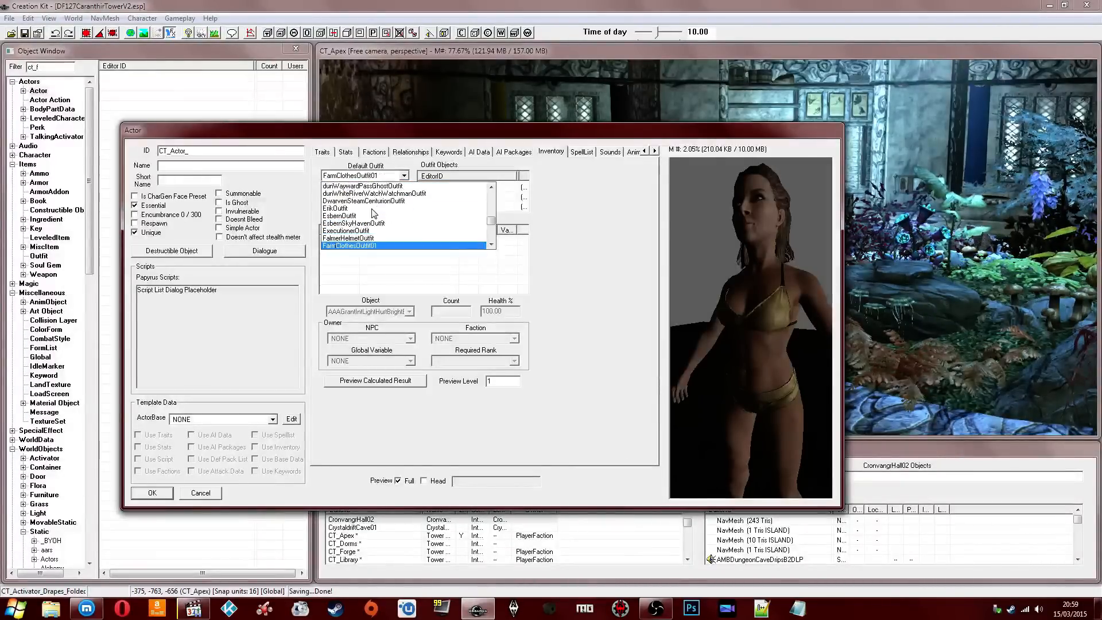
pyautogui.scroll(-1, 373, 212)
pyautogui.click(392, 247)
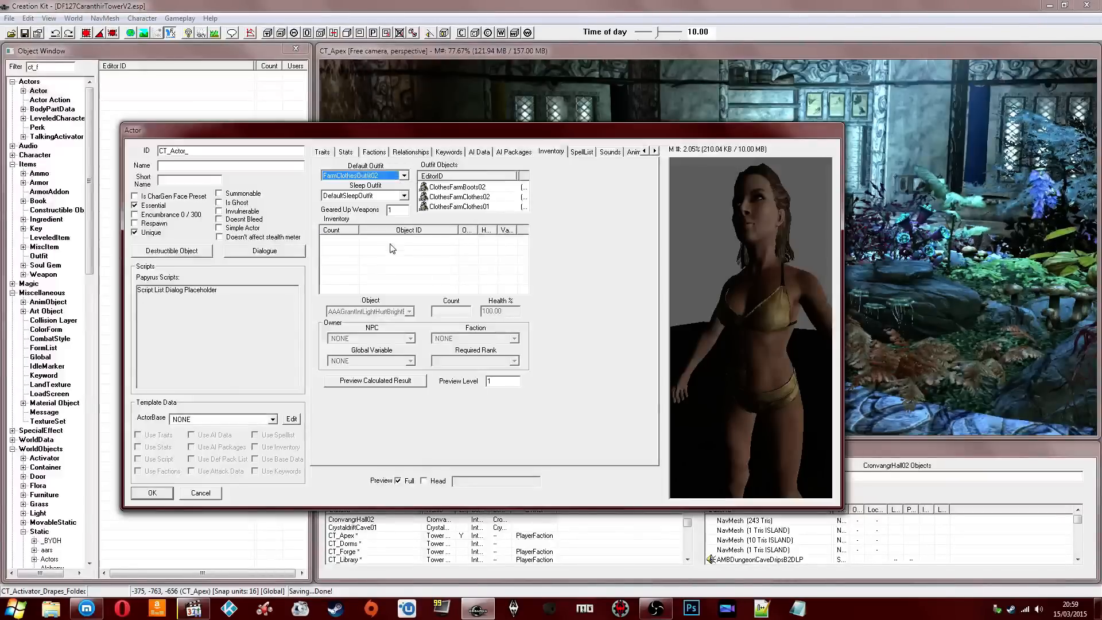
pyautogui.click(399, 479)
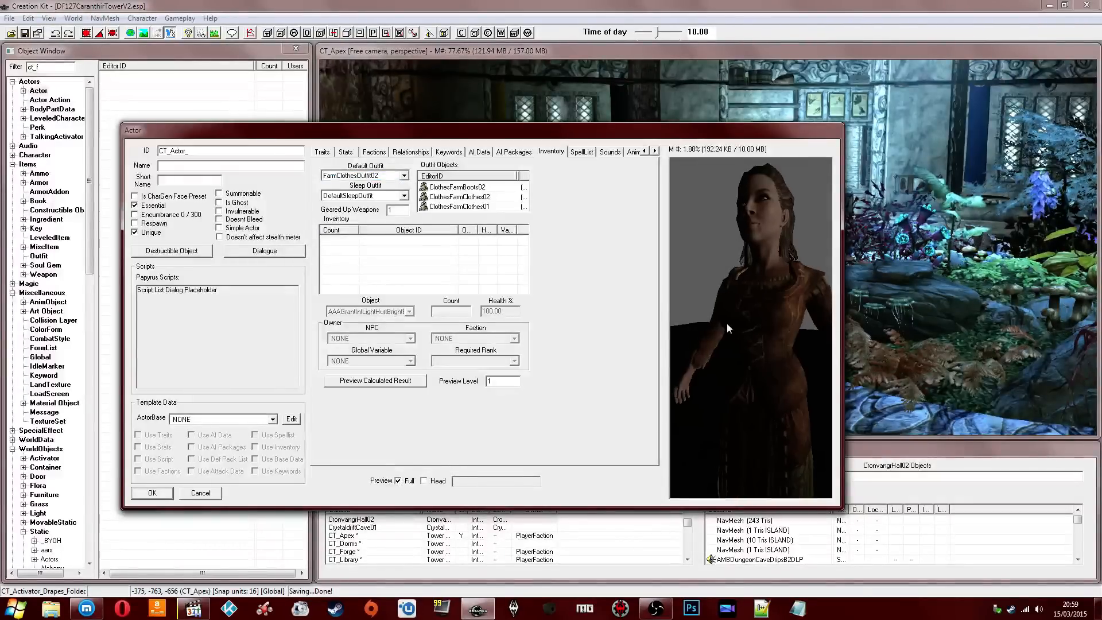
# Step: Try FarmClothesOutfit02Variant and FarmClothesOutfit03 as the default outfit, refreshing the full preview for each
pyautogui.click(382, 179)
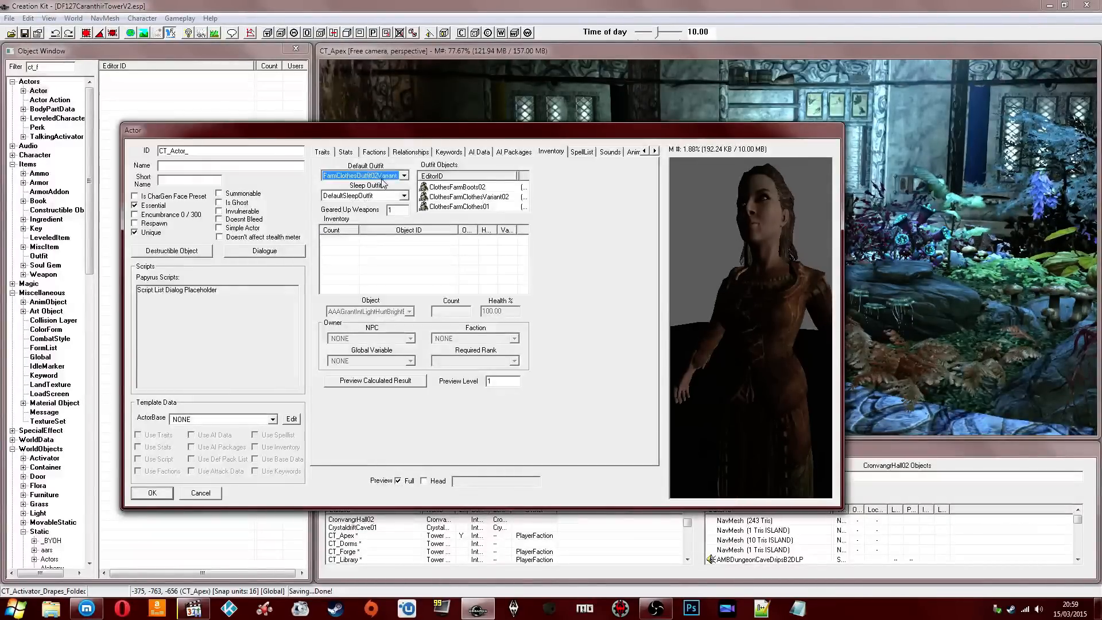
pyautogui.click(398, 481)
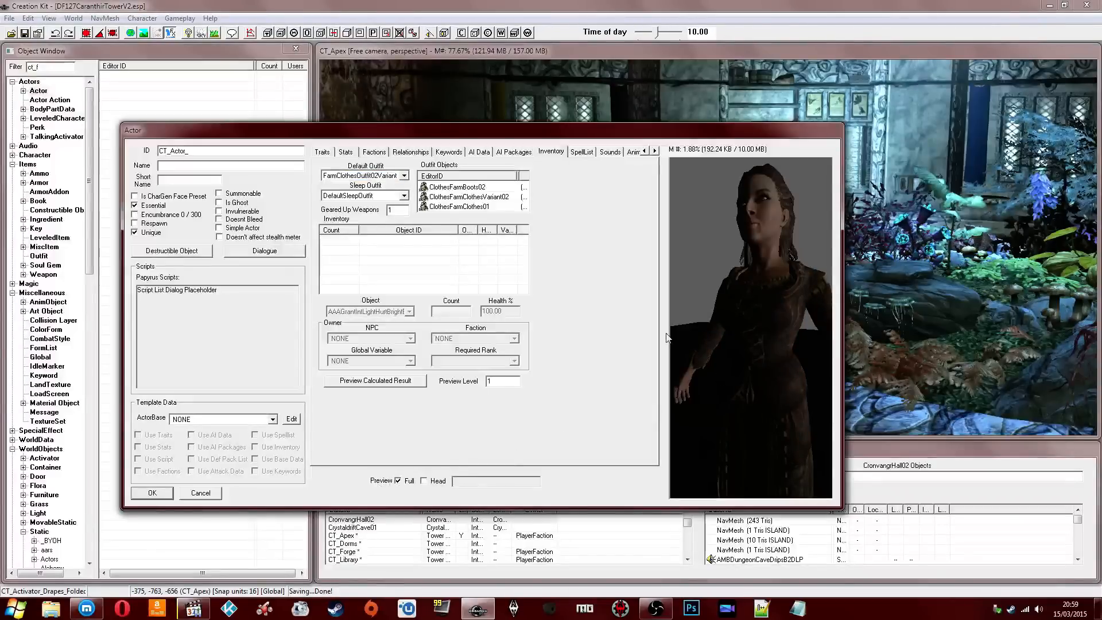
pyautogui.click(372, 176)
pyautogui.scroll(-1, 369, 177)
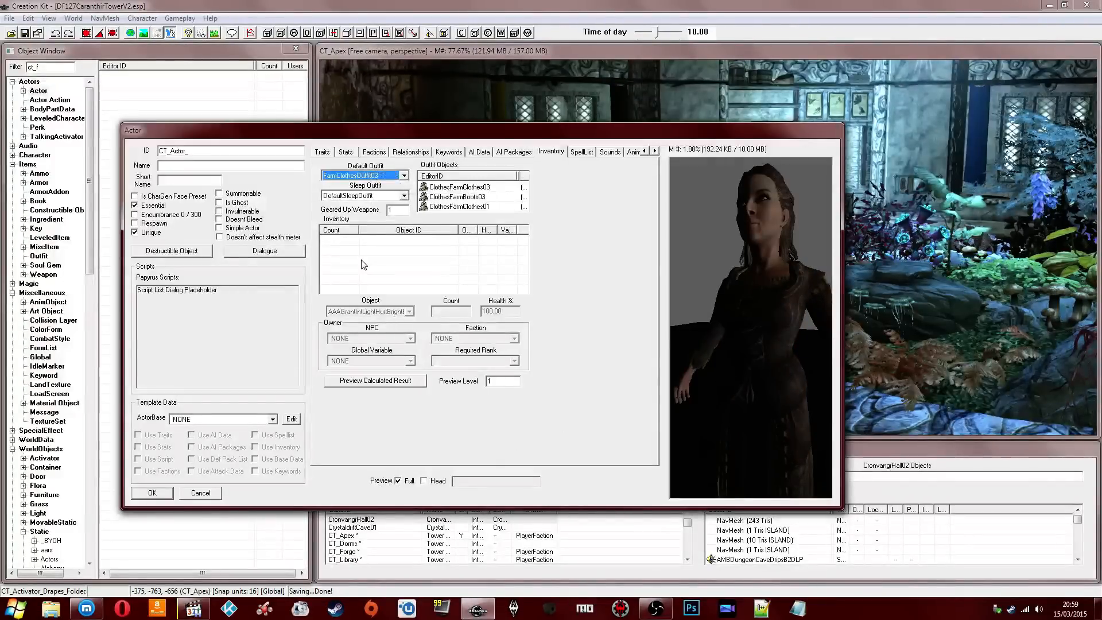
pyautogui.click(399, 482)
# Step: Set the default outfit to FarmClothesOutfit03Variant and inspect it on the refreshed preview model
pyautogui.click(383, 176)
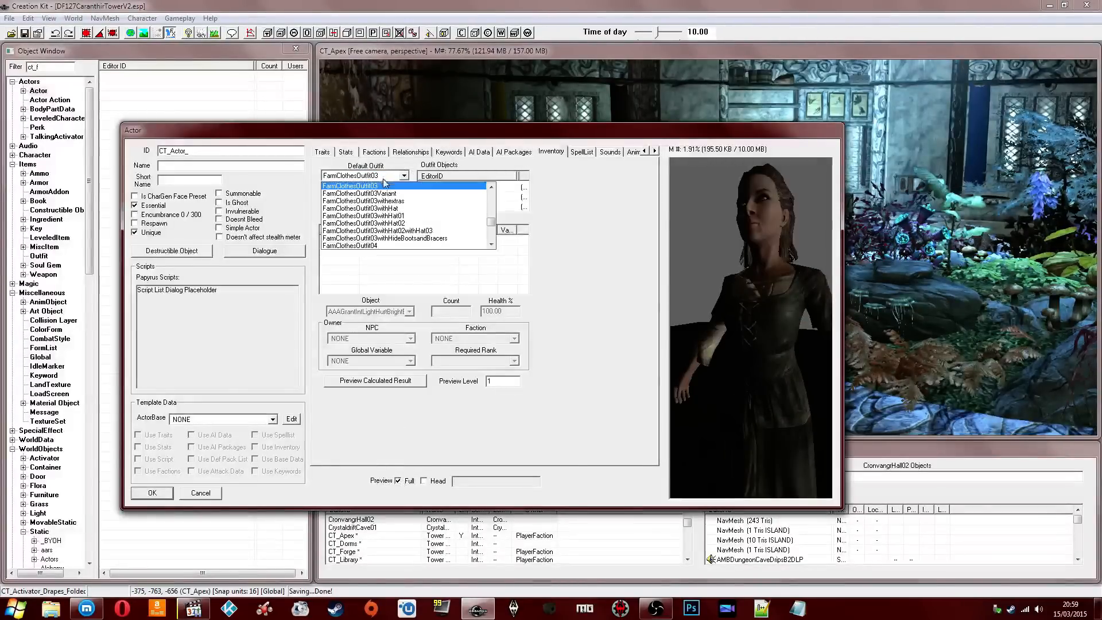
pyautogui.click(383, 193)
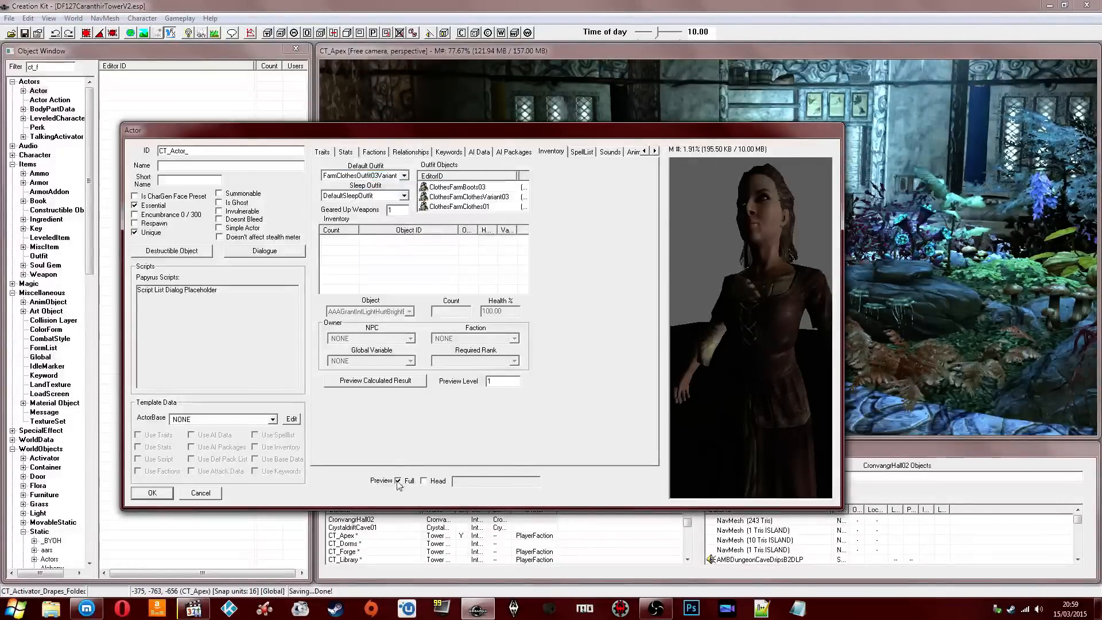
pyautogui.moveTo(774, 315)
pyautogui.keyDown('shift'); pyautogui.mouseDown(button='middle')
pyautogui.moveTo(743, 301)
pyautogui.moveTo(758, 315)
pyautogui.mouseUp(button='middle'); pyautogui.keyUp('shift')
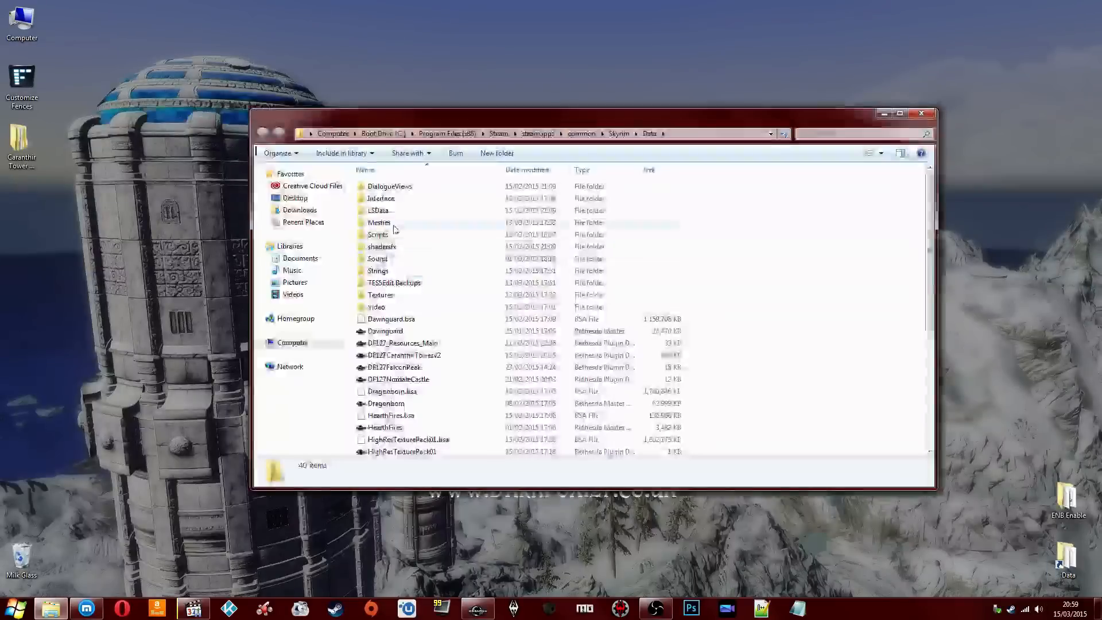
# Step: Browse Skyrim's Meshes folder, checking the CT subfolder, and open the Static Clothes folder inside DF127
pyautogui.doubleClick(383, 178)
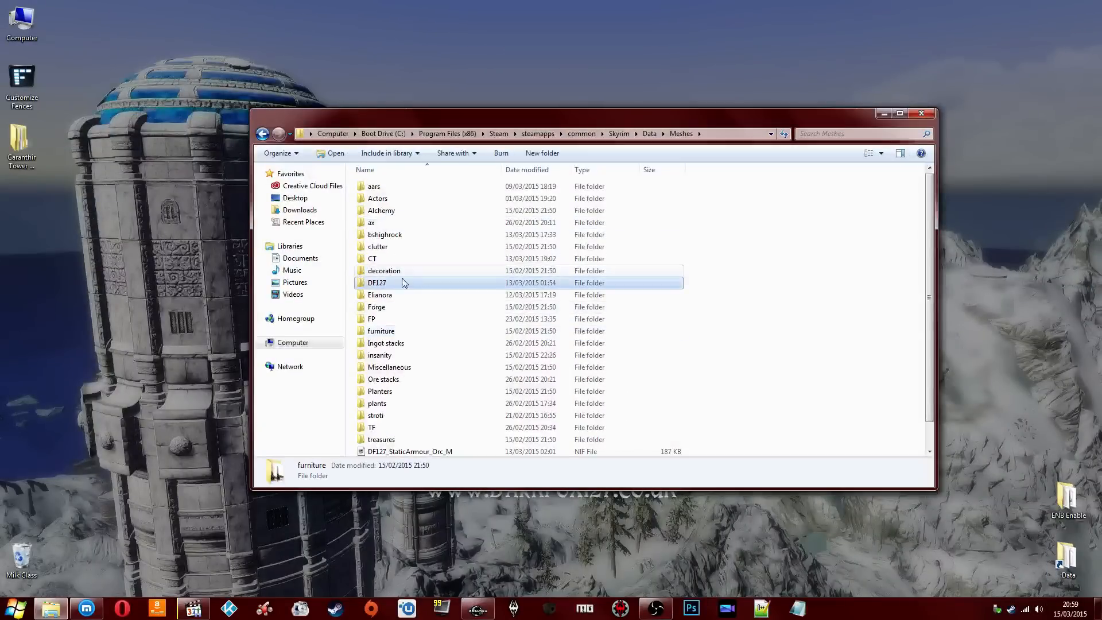
pyautogui.doubleClick(376, 258)
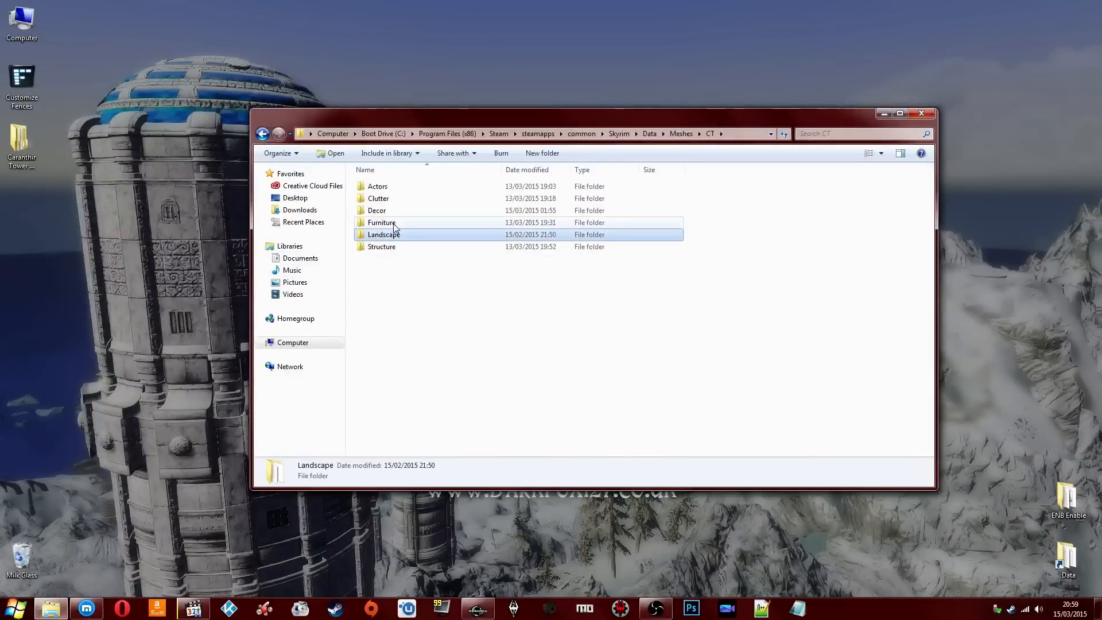
pyautogui.click(262, 133)
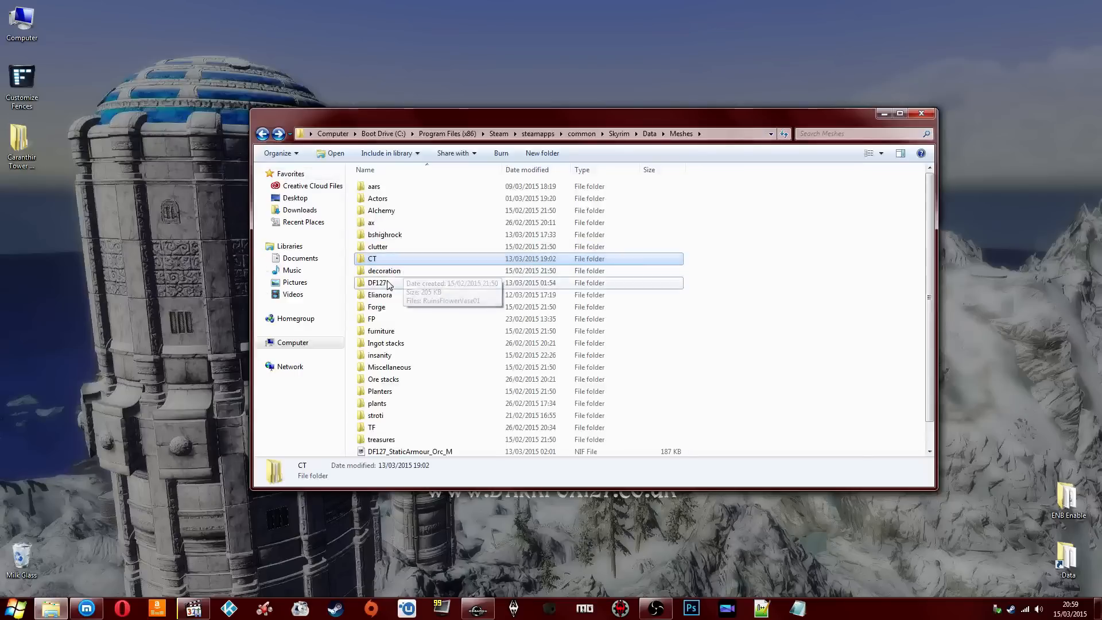
pyautogui.doubleClick(383, 283)
pyautogui.doubleClick(390, 259)
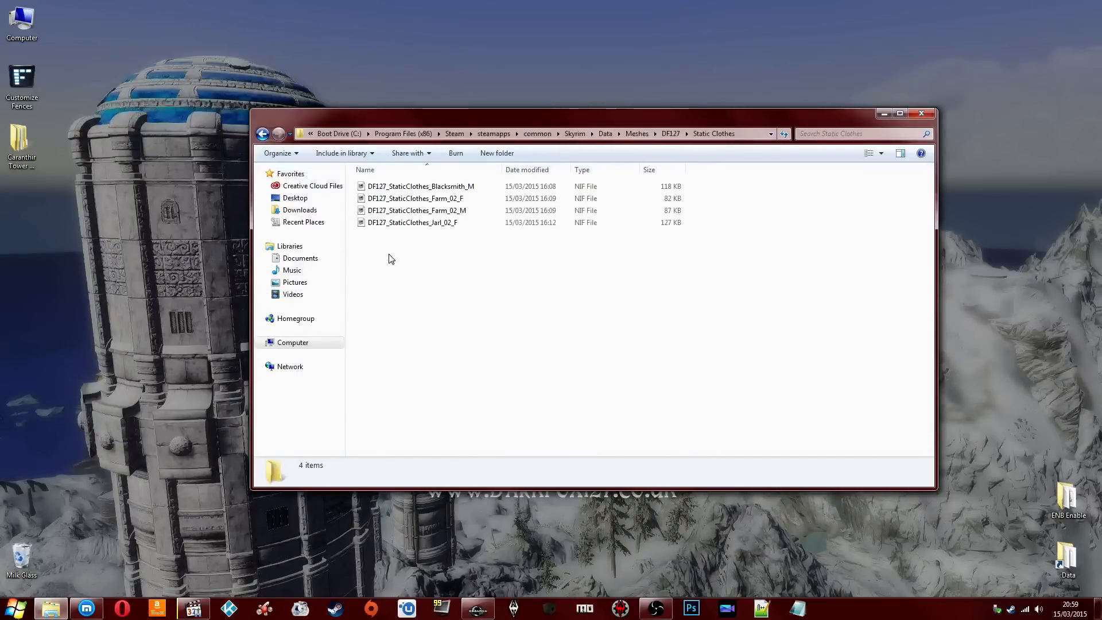
# Step: Open DF127_StaticClothes_Farm_02_F in NifSkope and inspect the front of the dress up close, selecting its mesh shape
pyautogui.click(411, 211)
pyautogui.click(413, 198)
pyautogui.click(415, 187)
pyautogui.click(415, 200)
pyautogui.doubleClick(419, 198)
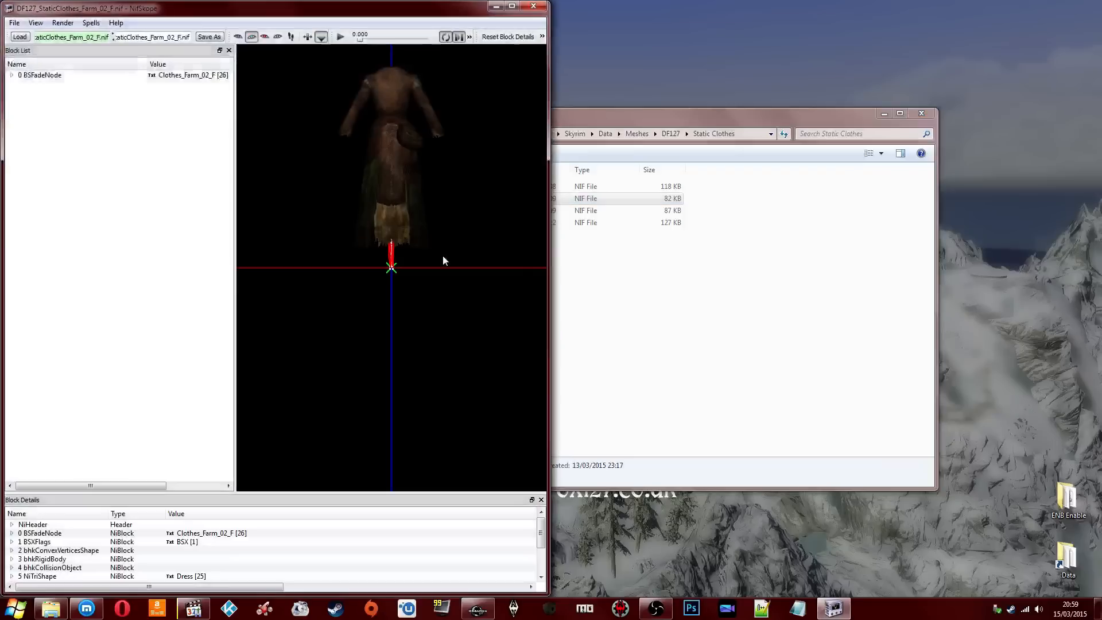
pyautogui.moveTo(442, 256); pyautogui.dragTo(448, 230)
pyautogui.moveTo(448, 231); pyautogui.dragTo(459, 374, button='middle')
pyautogui.scroll(2, 423, 289)
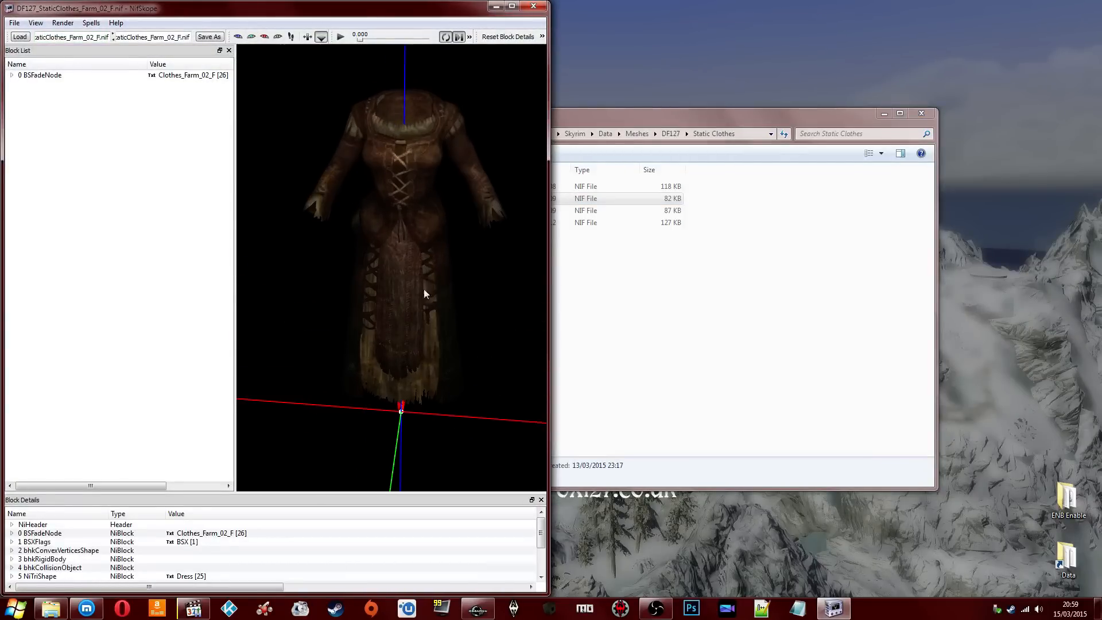
pyautogui.click(423, 272)
pyautogui.click(377, 412)
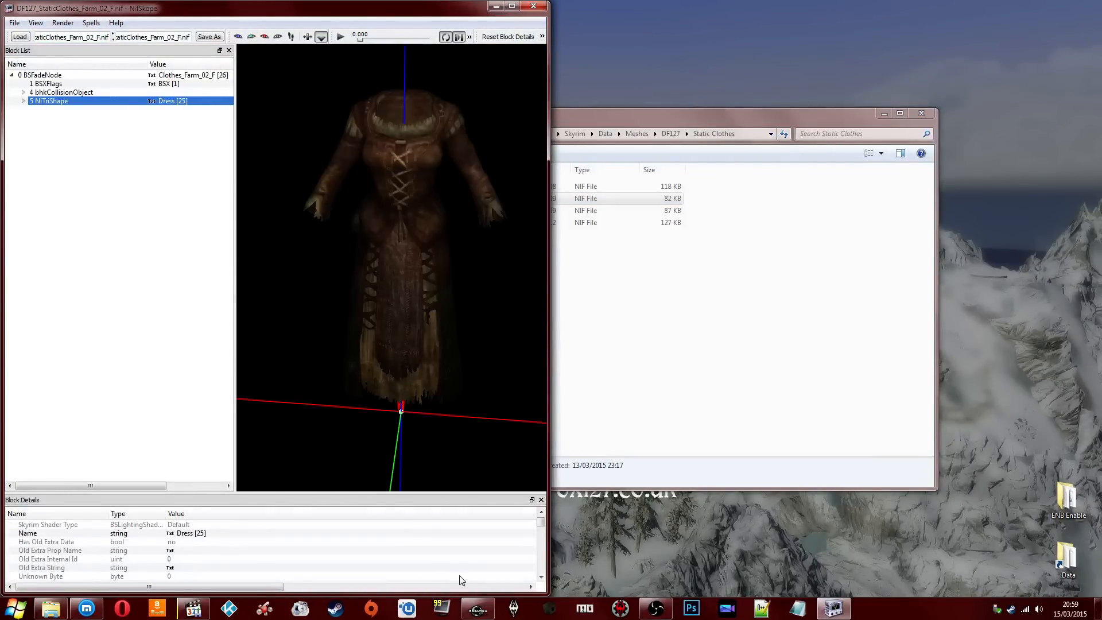
# Step: Back in the Creation Kit, set the actor's default outfit to FarmClothesOutfit02 and inspect it on the refreshed full preview
pyautogui.click(477, 609)
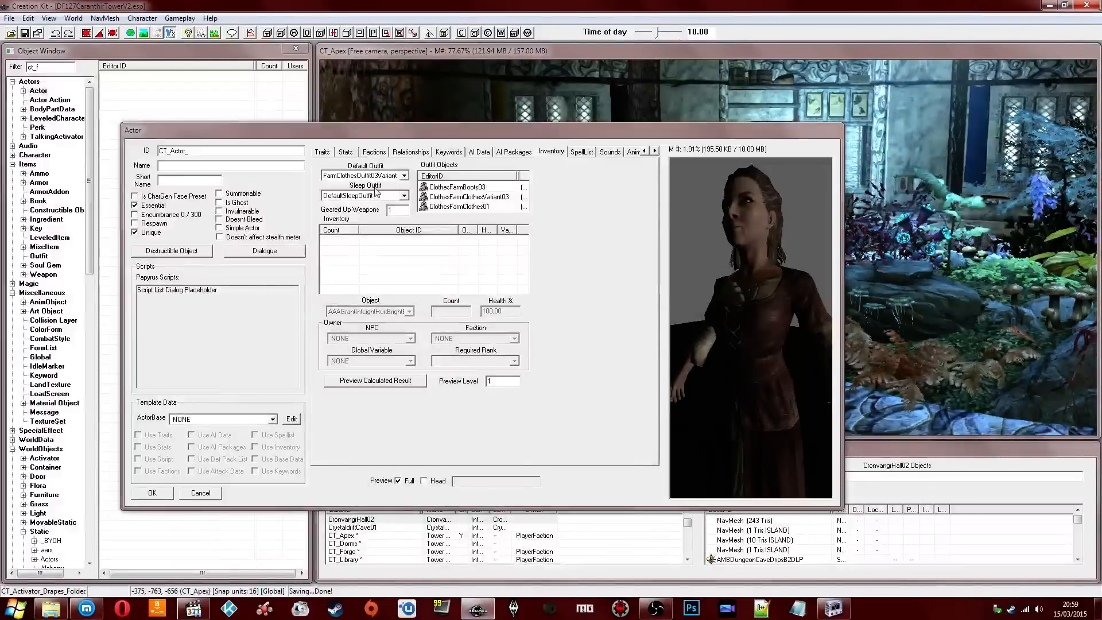
pyautogui.click(373, 175)
pyautogui.click(394, 201)
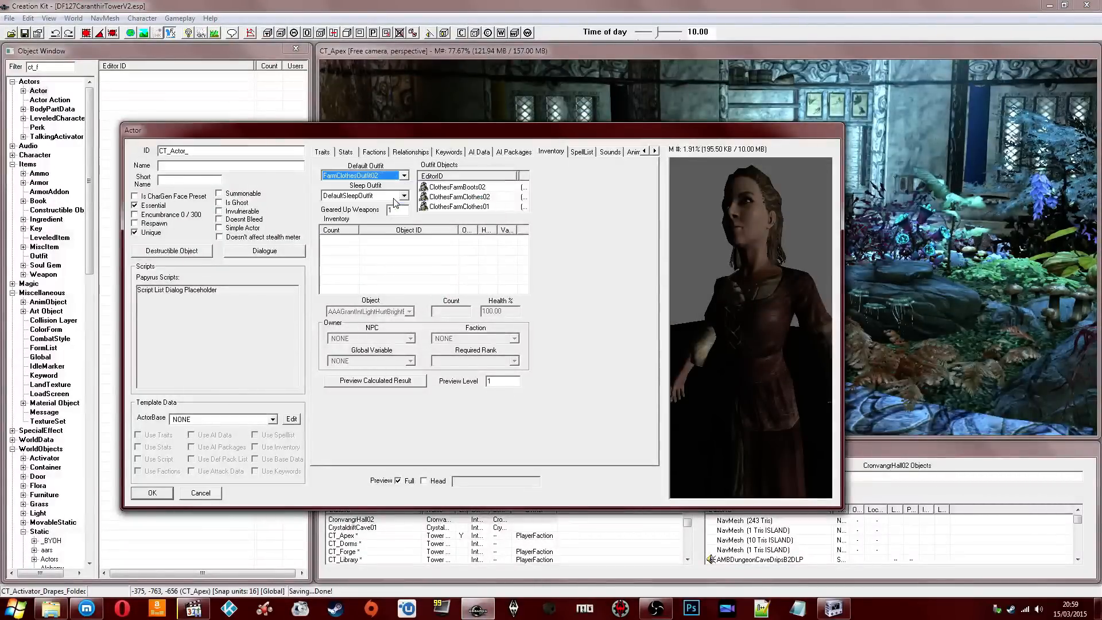
pyautogui.doubleClick(401, 478)
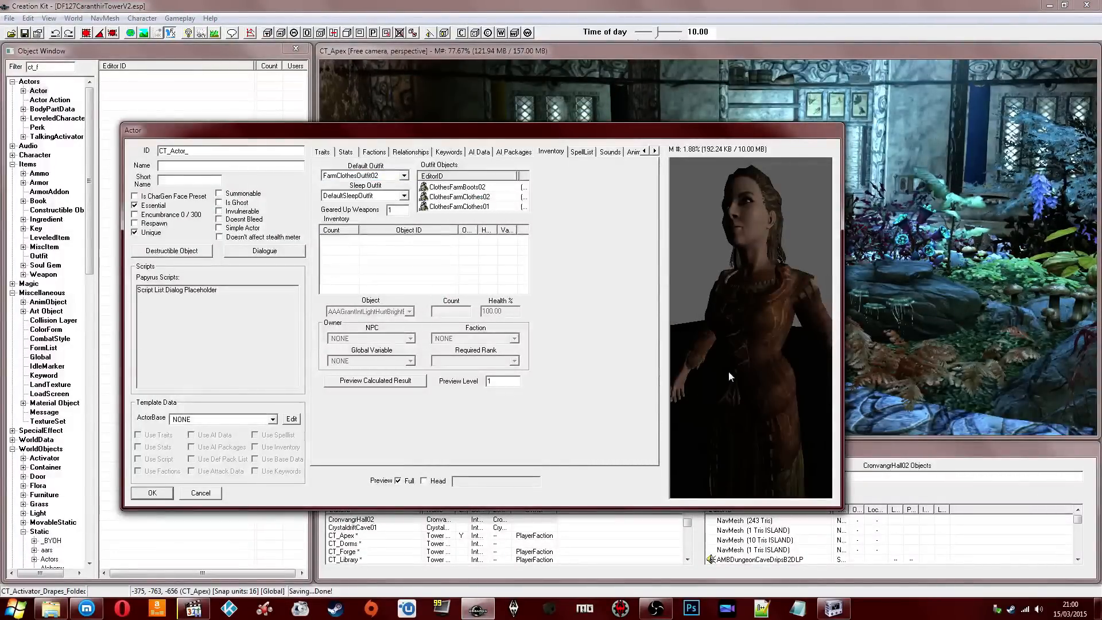
pyautogui.keyDown('shift'); pyautogui.moveTo(729, 372); pyautogui.dragTo(726, 345, button='middle'); pyautogui.keyUp('shift')
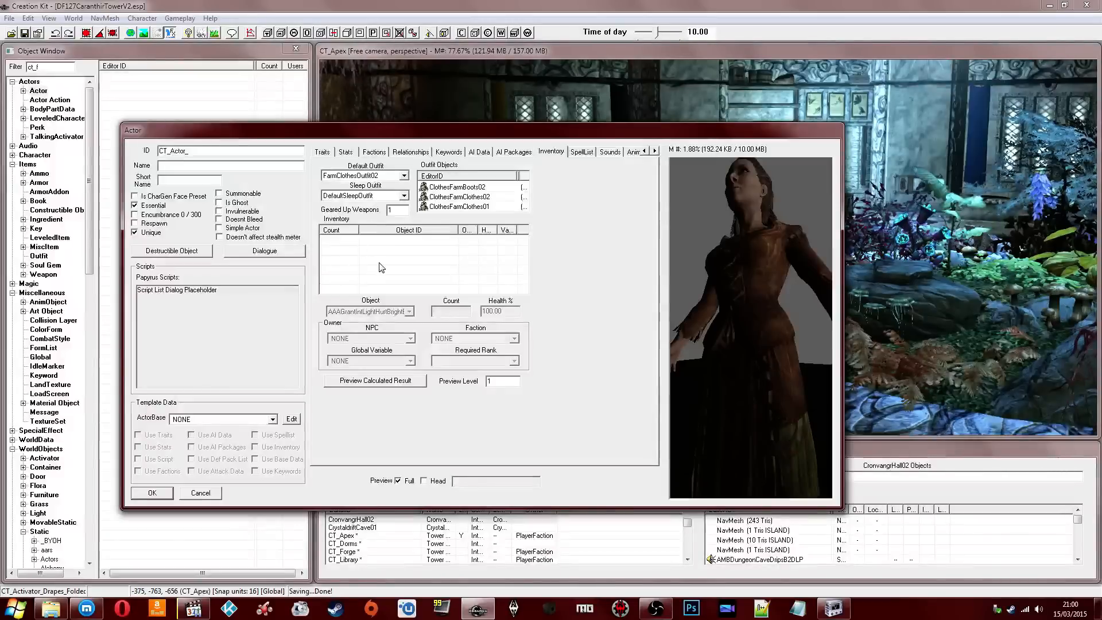
# Step: Compare the NifSkope dress with the actor's previewed outfit, close NifSkope, and return to the actor's traits
pyautogui.click(834, 608)
pyautogui.moveTo(308, 163); pyautogui.dragTo(361, 146)
pyautogui.click(533, 6)
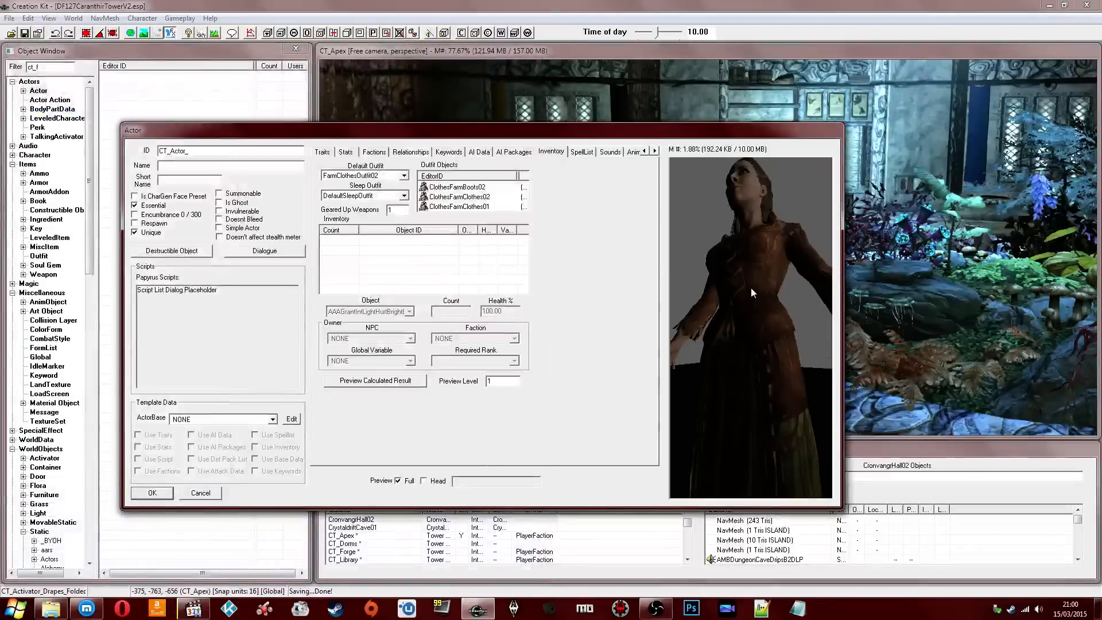
pyautogui.click(468, 197)
pyautogui.keyDown('shift'); pyautogui.moveTo(704, 258); pyautogui.dragTo(724, 292, button='middle'); pyautogui.keyUp('shift')
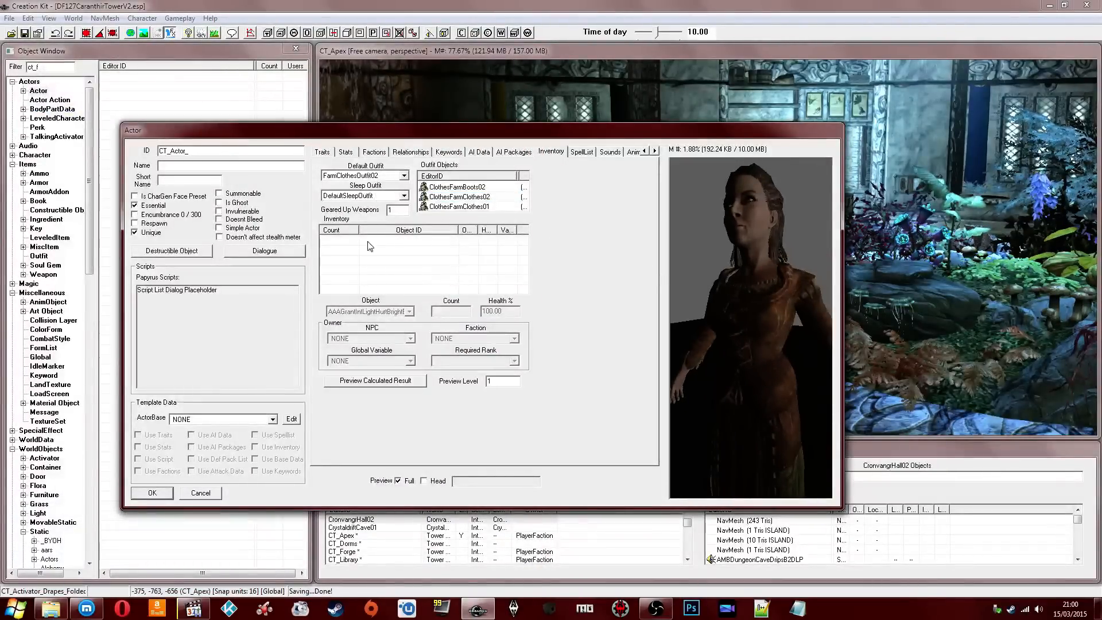
pyautogui.click(322, 152)
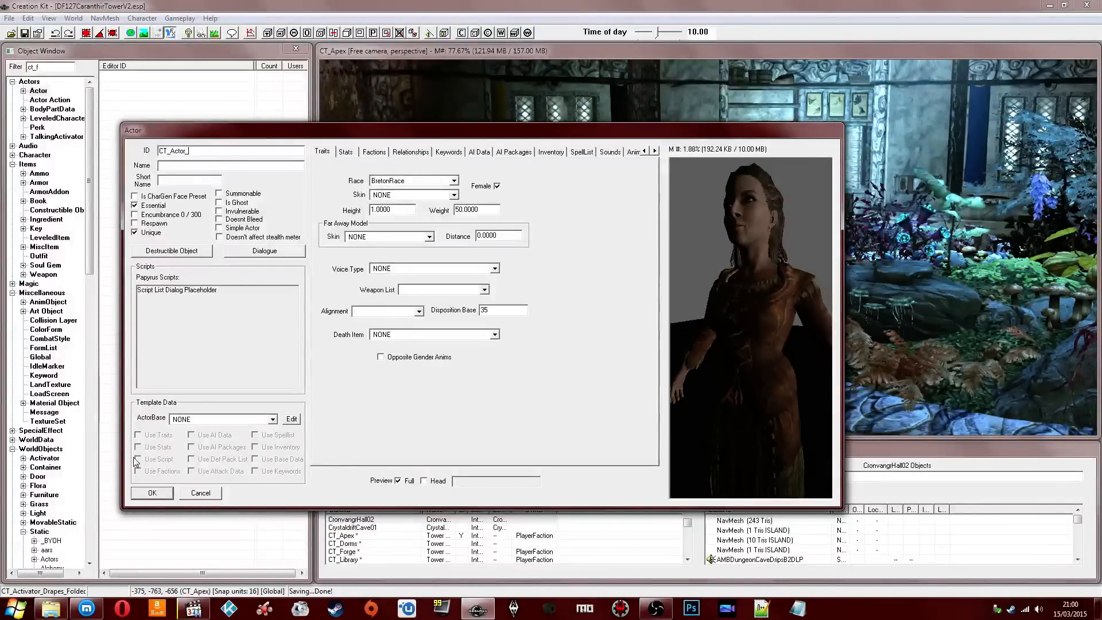
# Step: Switch to the web browser, search Google in a new tab for "tamriel rebuilt name generator", and open the Tamriel Rebuilt Name Generator page
pyautogui.click(92, 610)
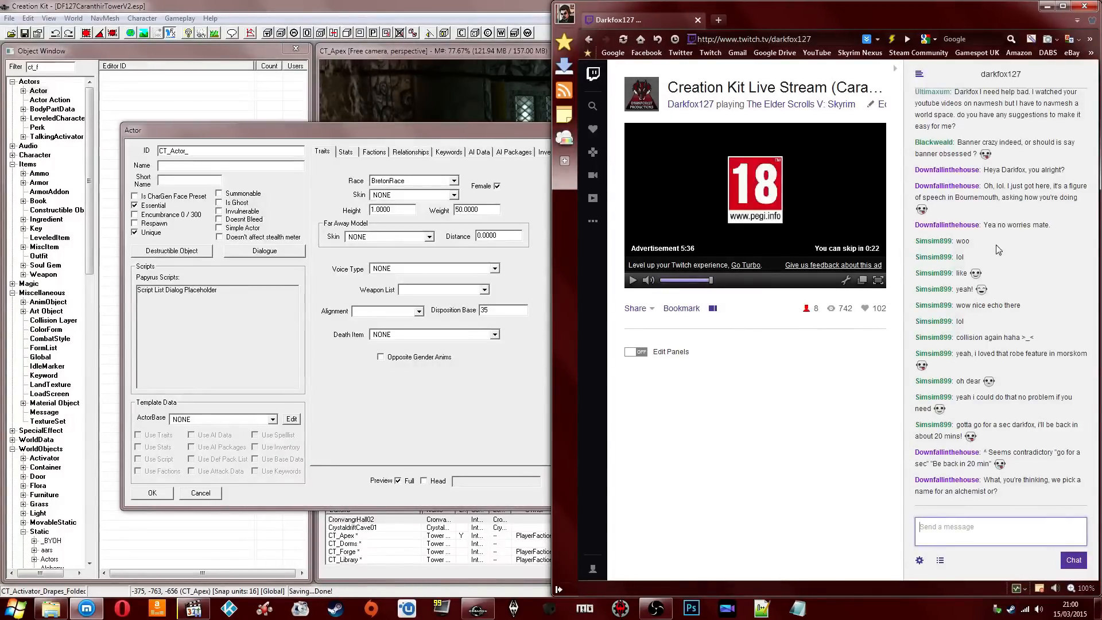
pyautogui.click(716, 21)
pyautogui.click(605, 53)
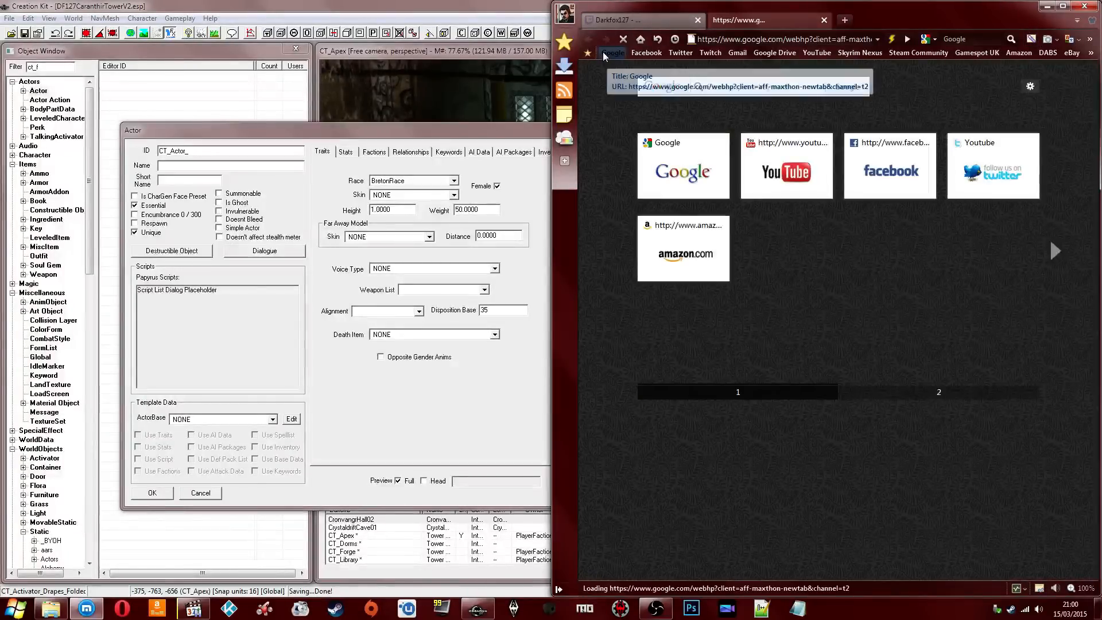
pyautogui.write('mriuel rebuild')
pyautogui.press('Return')
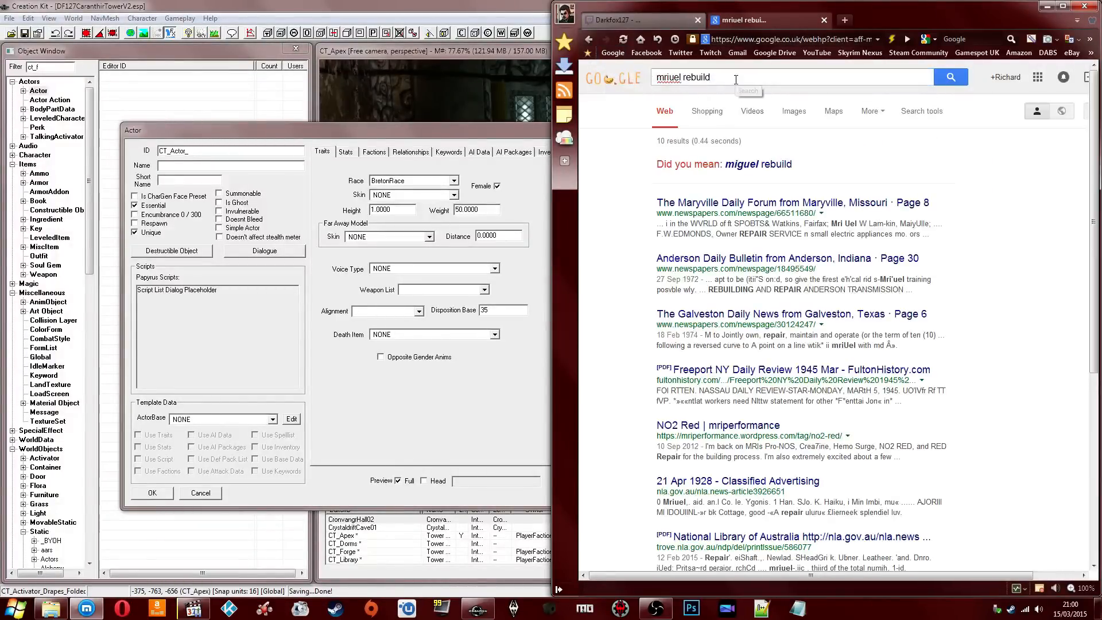
pyautogui.hotkey('ctrl', 'a')
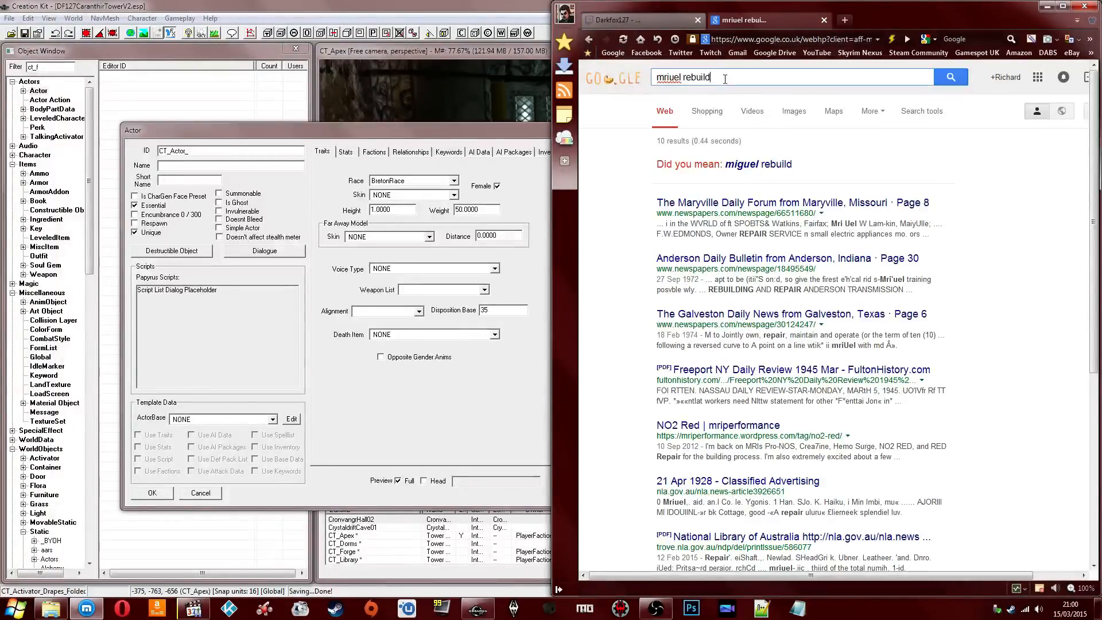
pyautogui.write('tamriel rebuilt')
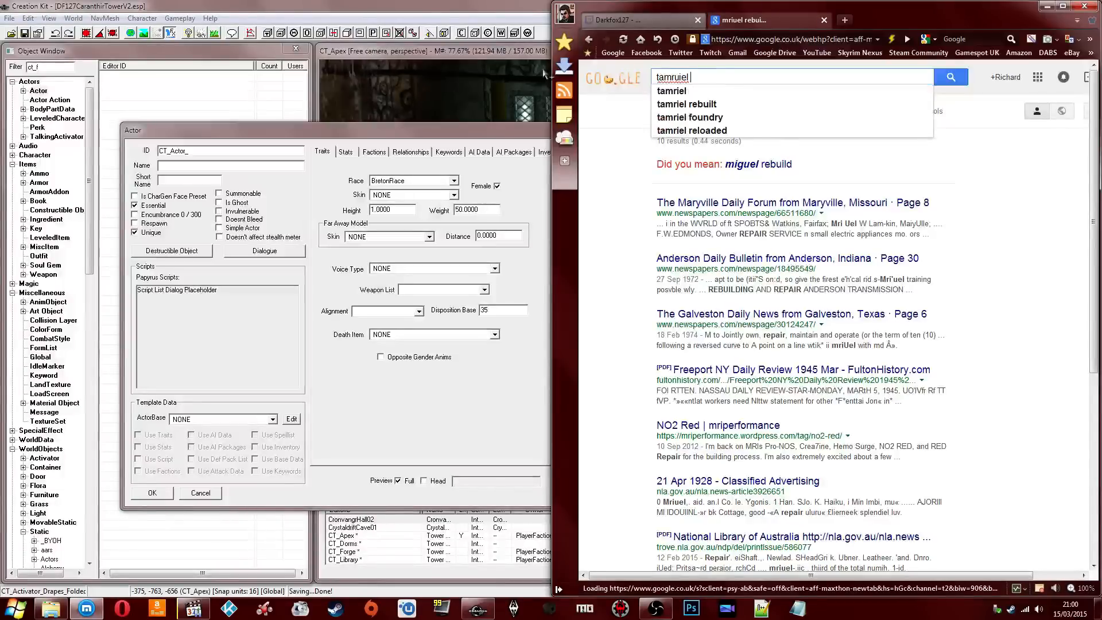
pyautogui.write(' name gen')
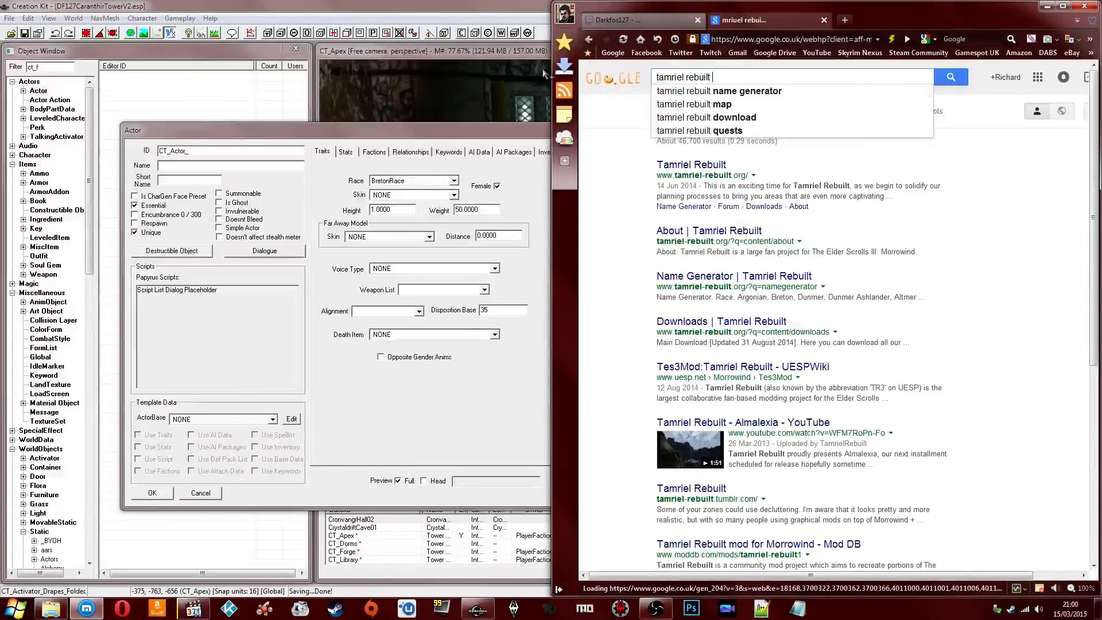
pyautogui.write('erator')
pyautogui.press('Return')
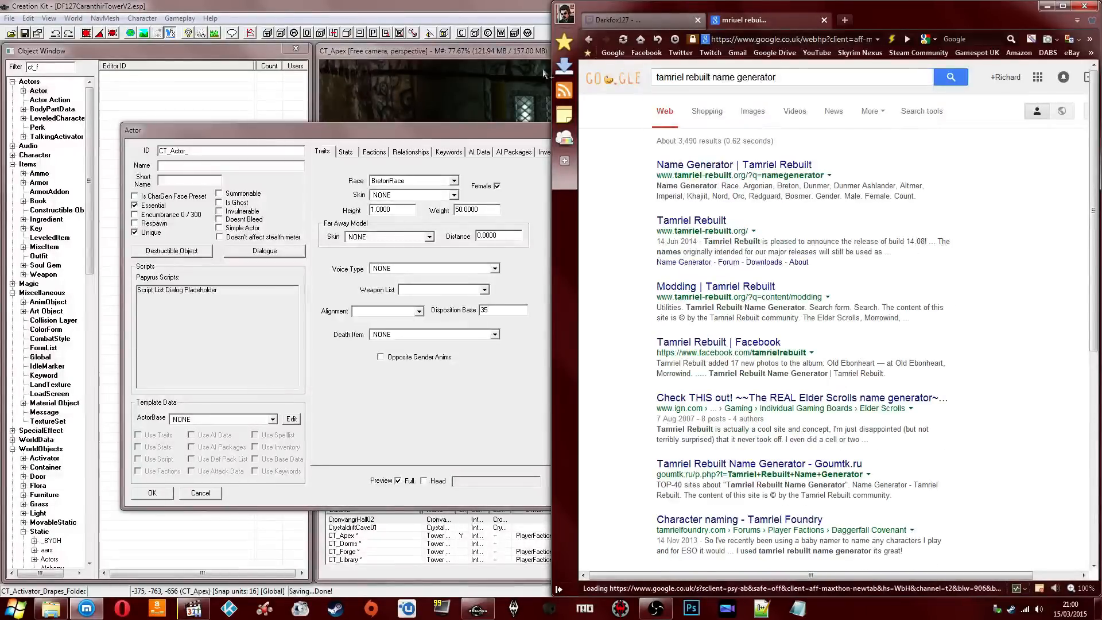
pyautogui.click(763, 166)
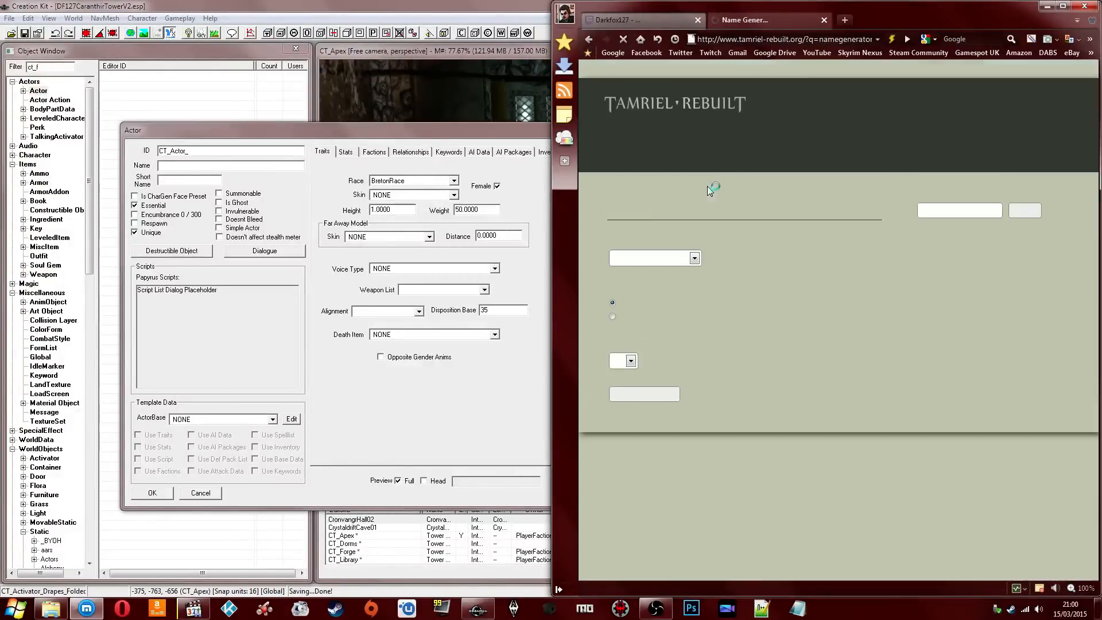
# Step: Generate 20 female Breton names and look through the resulting list
pyautogui.click(673, 262)
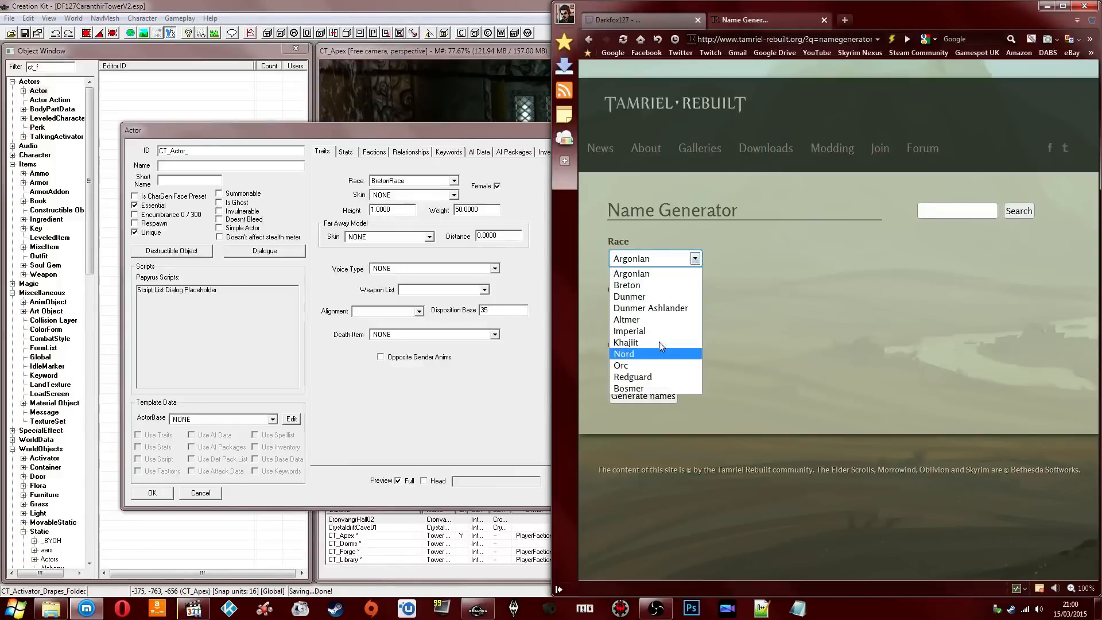
pyautogui.click(631, 286)
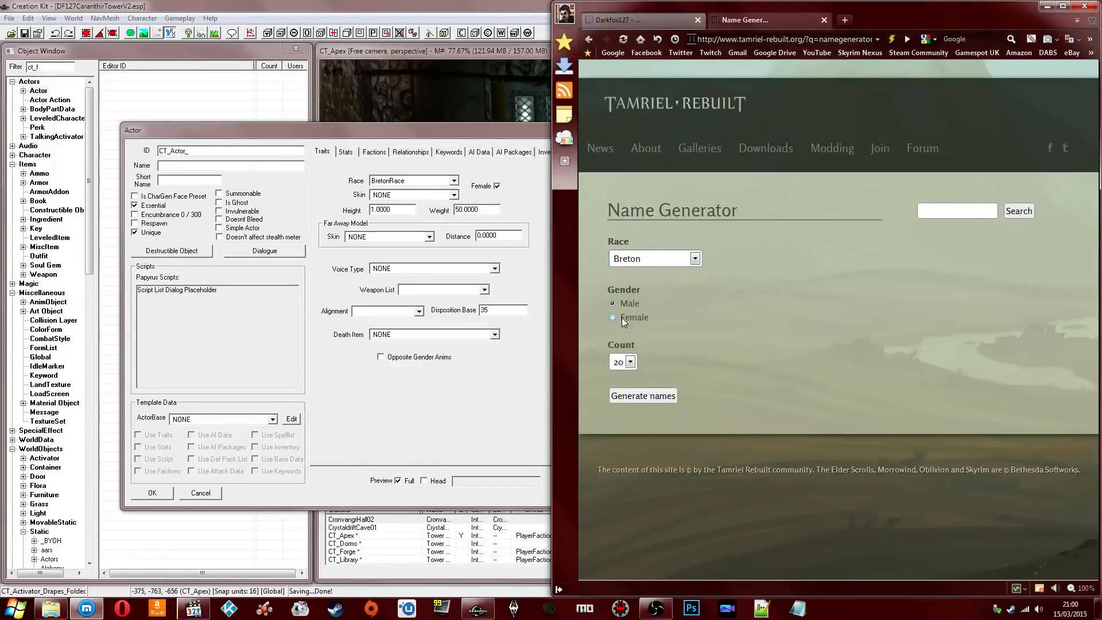
pyautogui.click(625, 363)
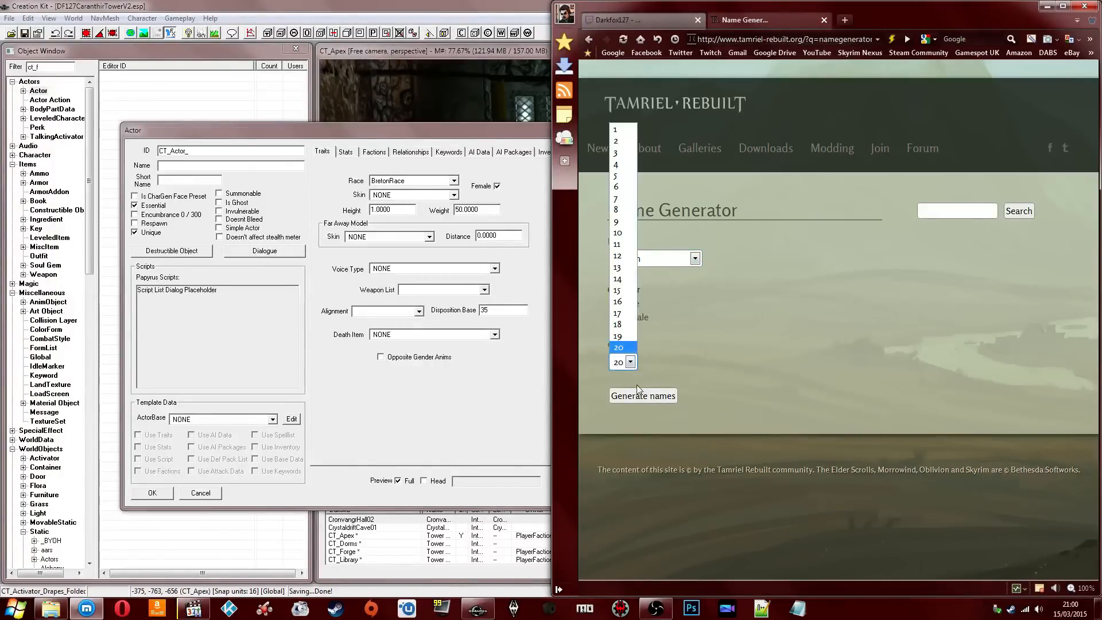
pyautogui.click(622, 350)
pyautogui.click(655, 15)
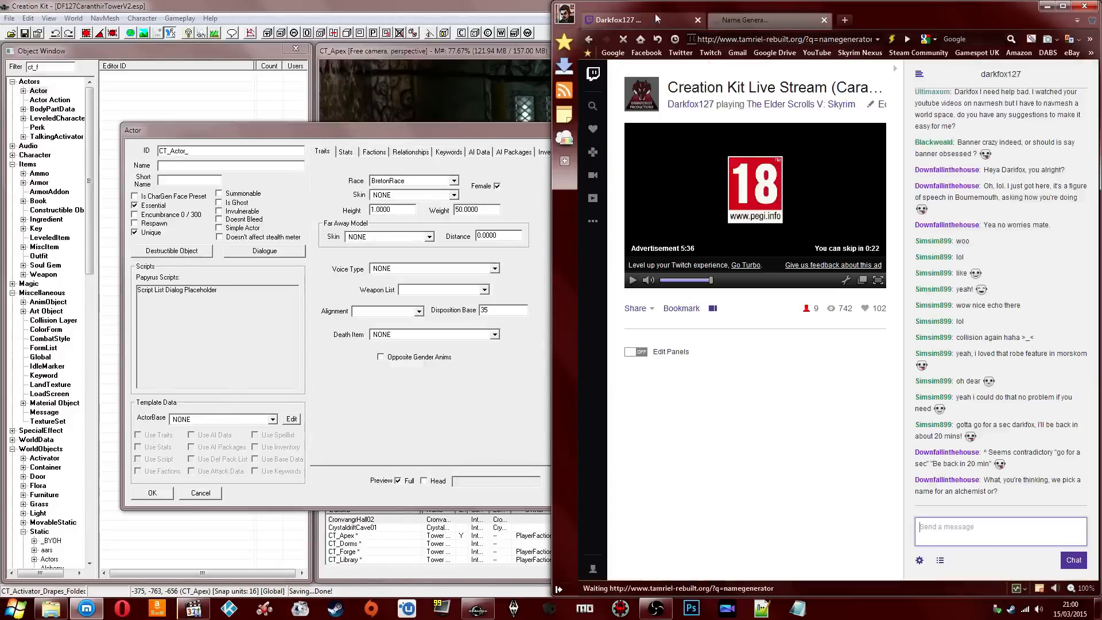
pyautogui.click(778, 23)
pyautogui.scroll(-5, 731, 264)
pyautogui.scroll(2, 755, 282)
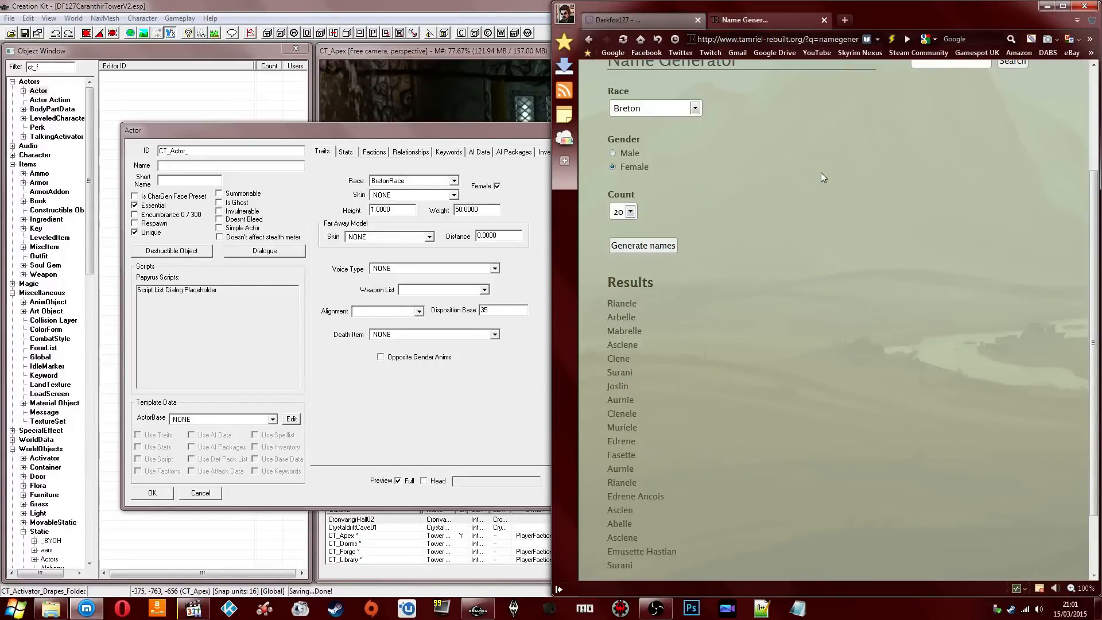
# Step: Return to the Creation Kit's Actor window and set the actor's voice type to FemaleCommander
pyautogui.click(322, 189)
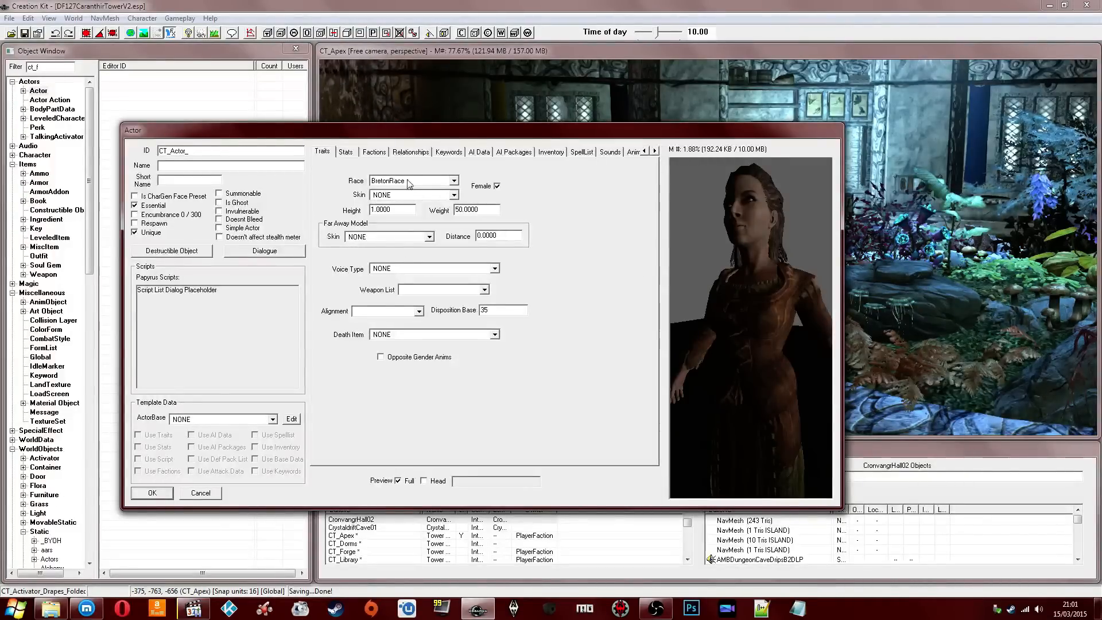
pyautogui.click(427, 268)
pyautogui.scroll(-3, 434, 294)
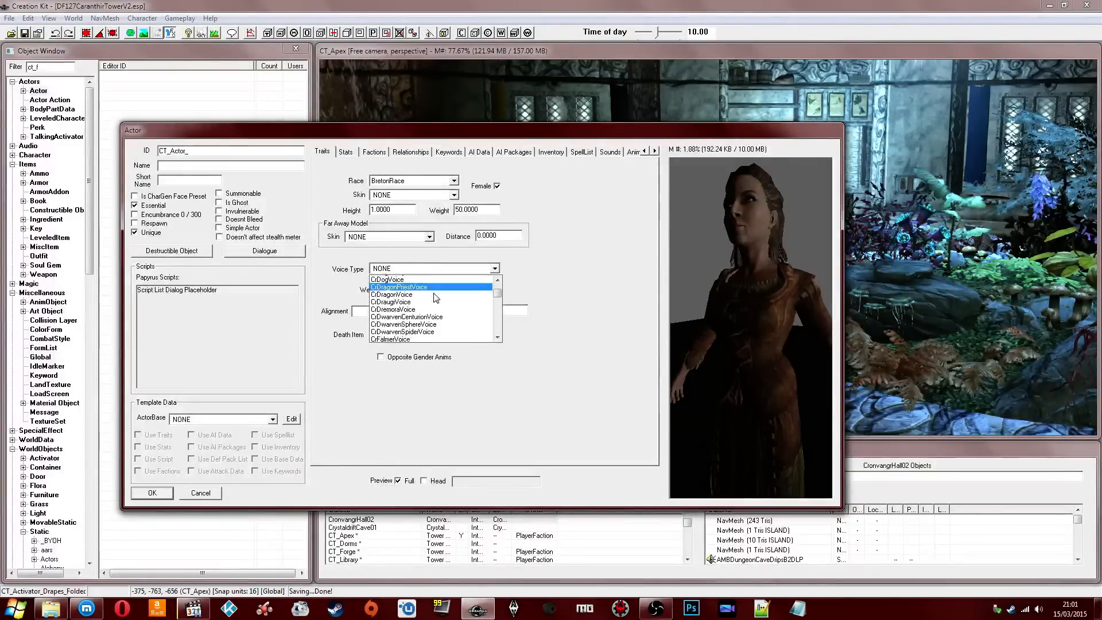
pyautogui.scroll(-15, 434, 296)
pyautogui.scroll(-10, 434, 297)
pyautogui.scroll(3, 436, 297)
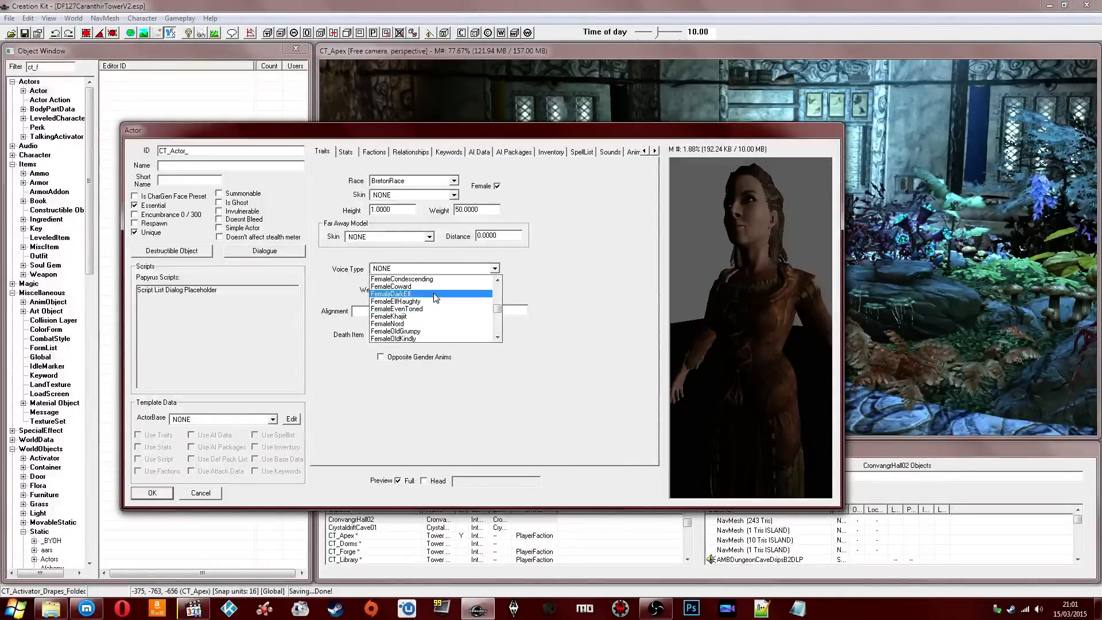
pyautogui.scroll(2, 433, 295)
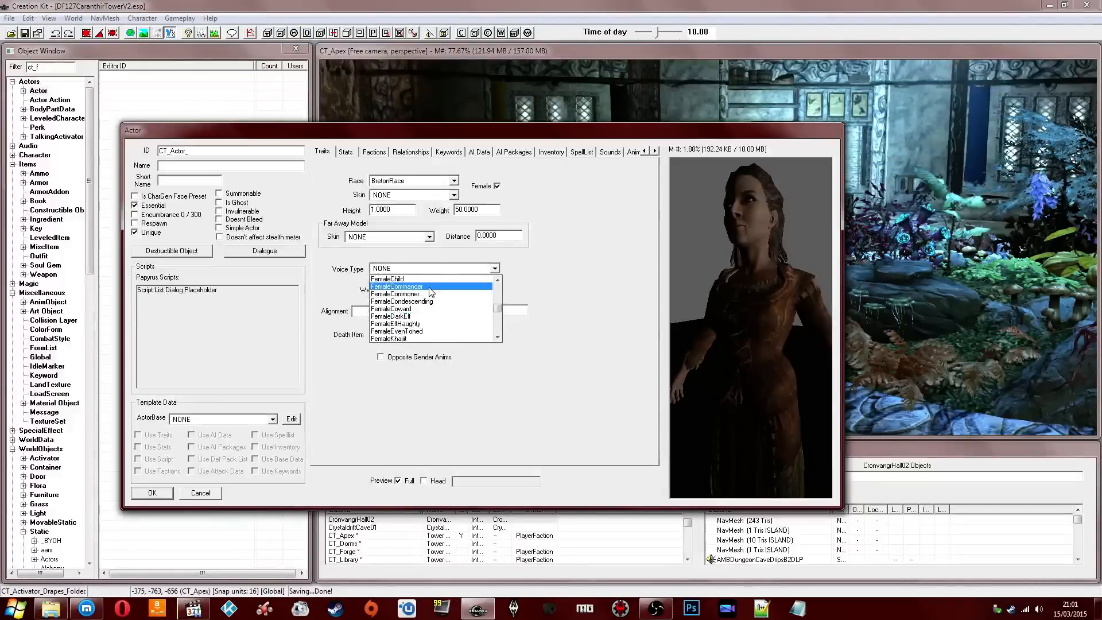
pyautogui.click(432, 287)
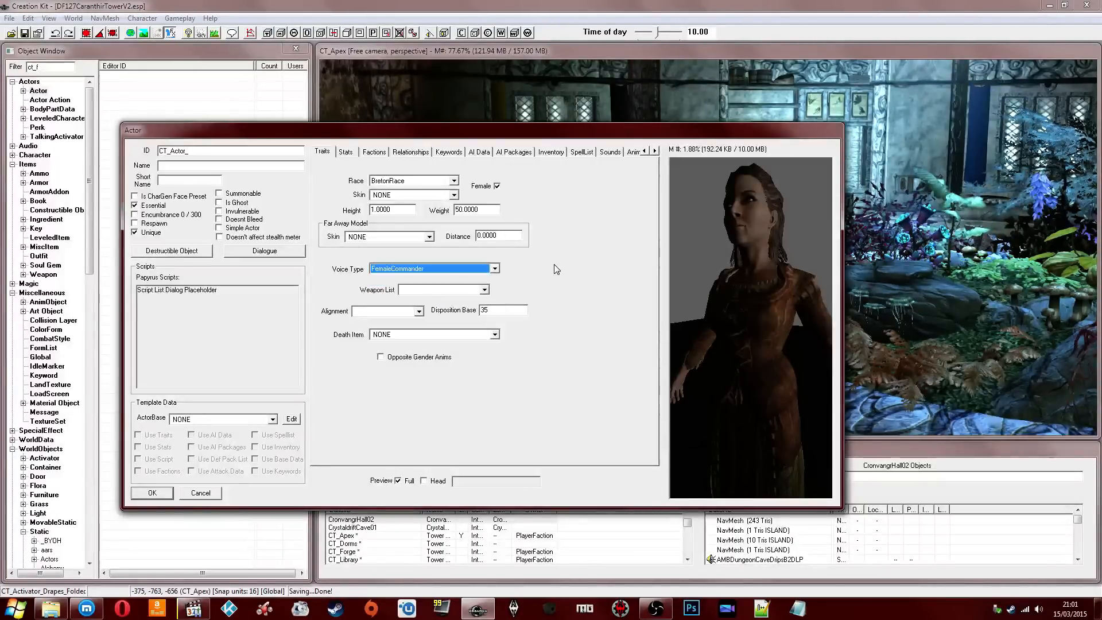
# Step: Move the Actor window aside, turn the preview slightly, and filter the LeveledItem objects in the Object Window by "vendor"
pyautogui.moveTo(561, 136); pyautogui.dragTo(674, 90)
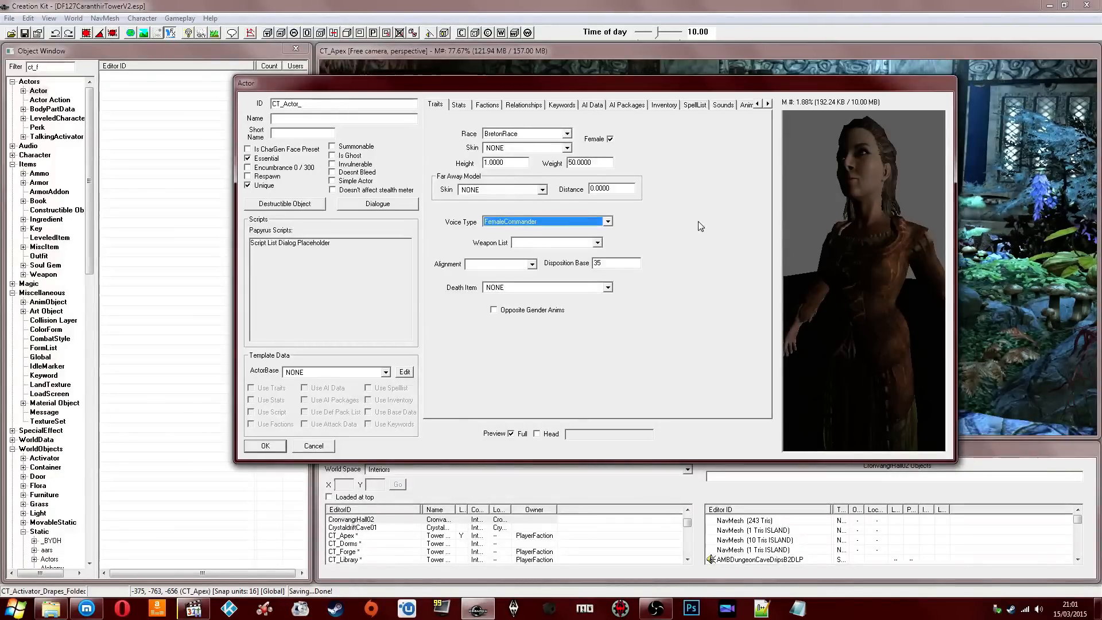
pyautogui.moveTo(835, 202); pyautogui.dragTo(815, 198)
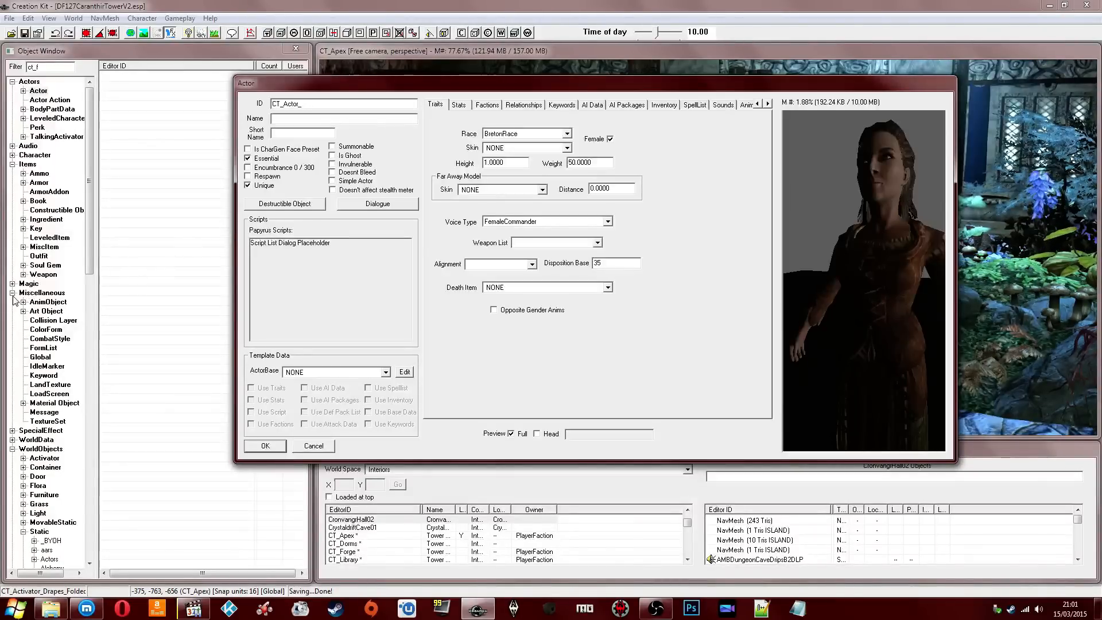
pyautogui.click(45, 319)
pyautogui.click(56, 238)
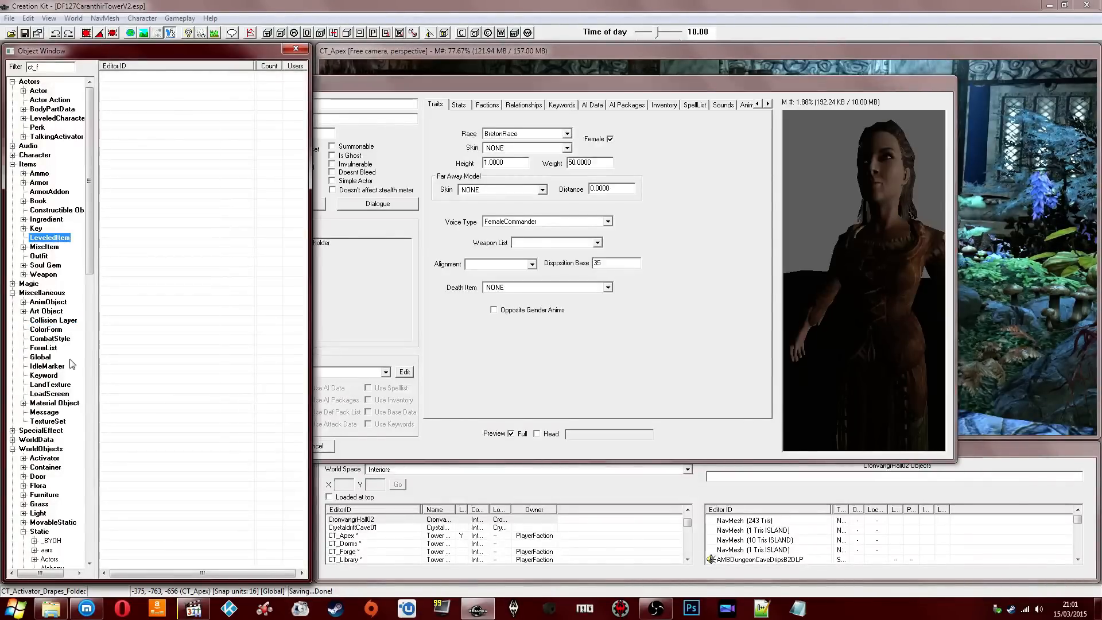
pyautogui.moveTo(49, 67); pyautogui.dragTo(2, 78)
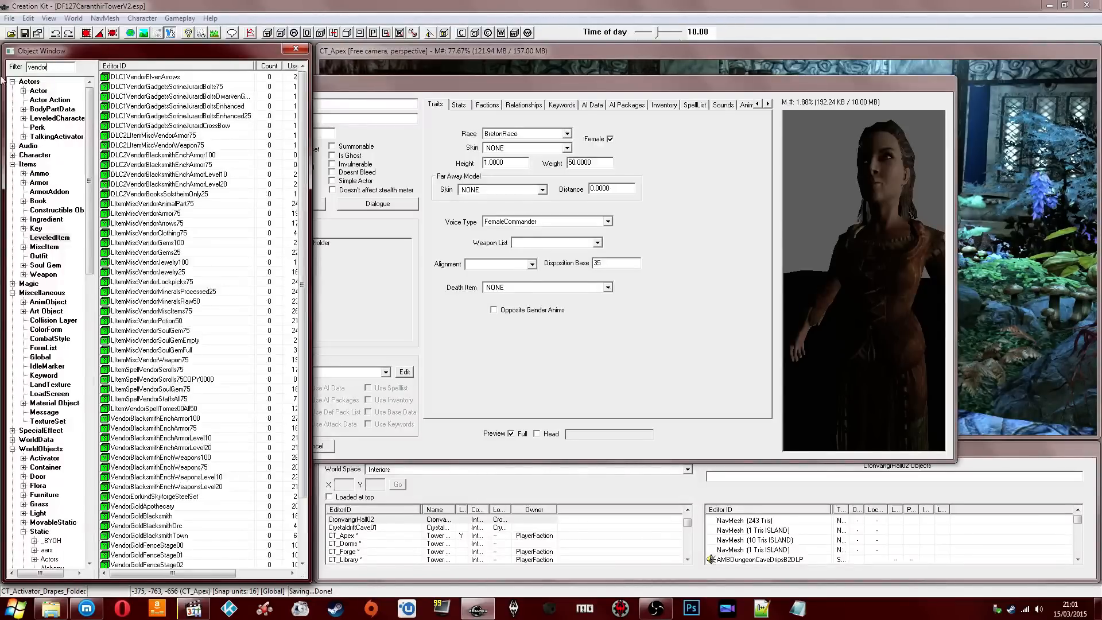
# Step: Collapse the expanded Items, Actors and Architecture branches in the Object Window and list the vendor-related FormList entries under Miscellaneous
pyautogui.click(44, 341)
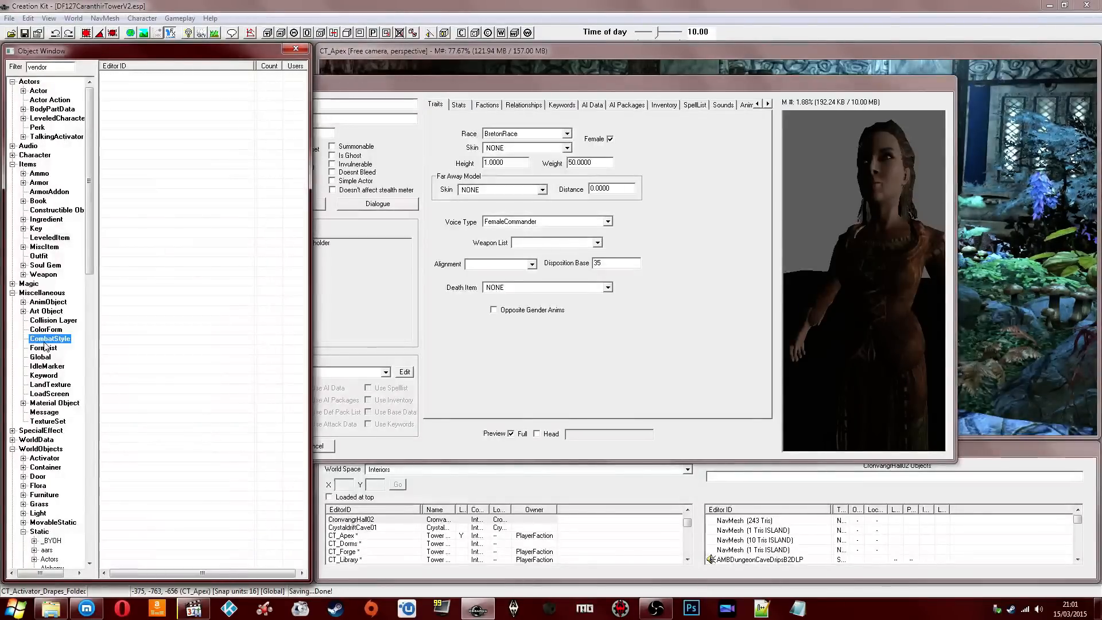
pyautogui.click(13, 292)
pyautogui.click(12, 165)
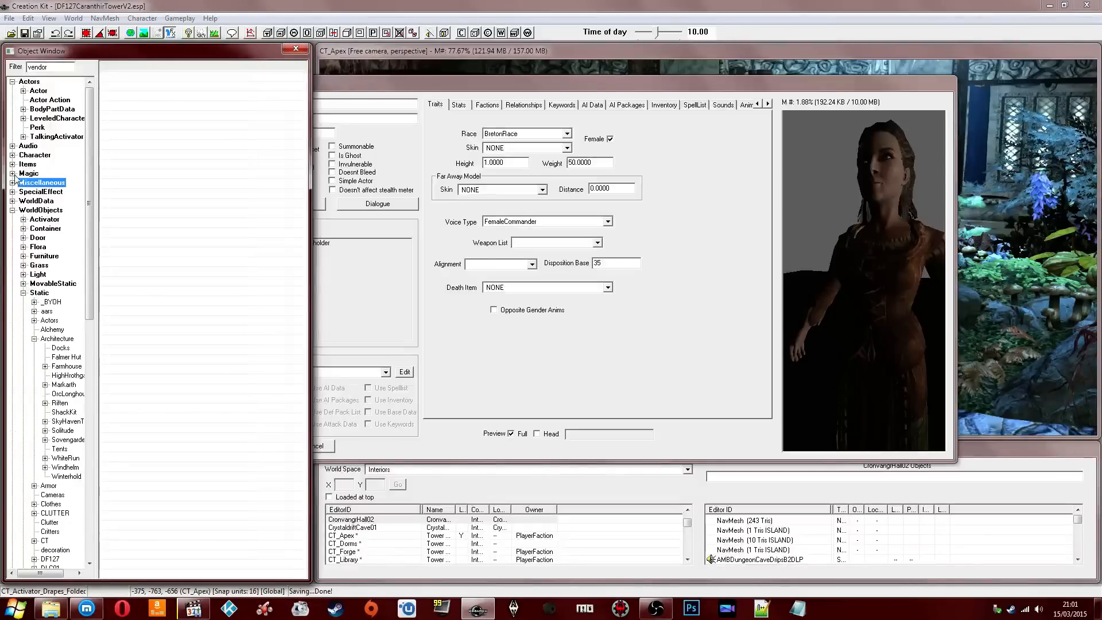
pyautogui.click(12, 81)
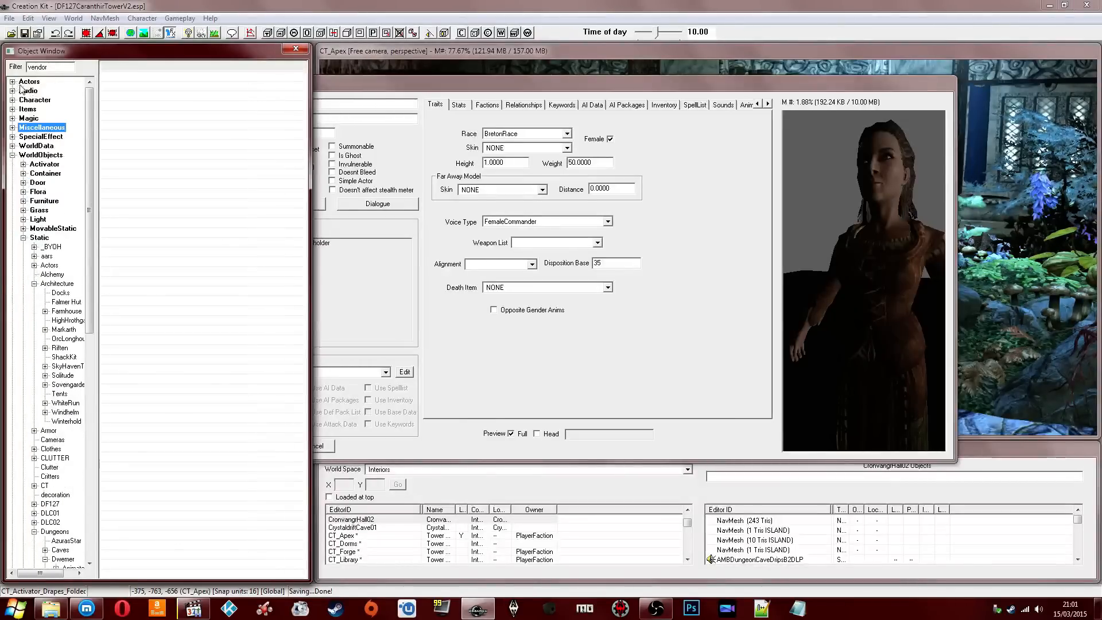
pyautogui.click(46, 257)
pyautogui.click(35, 284)
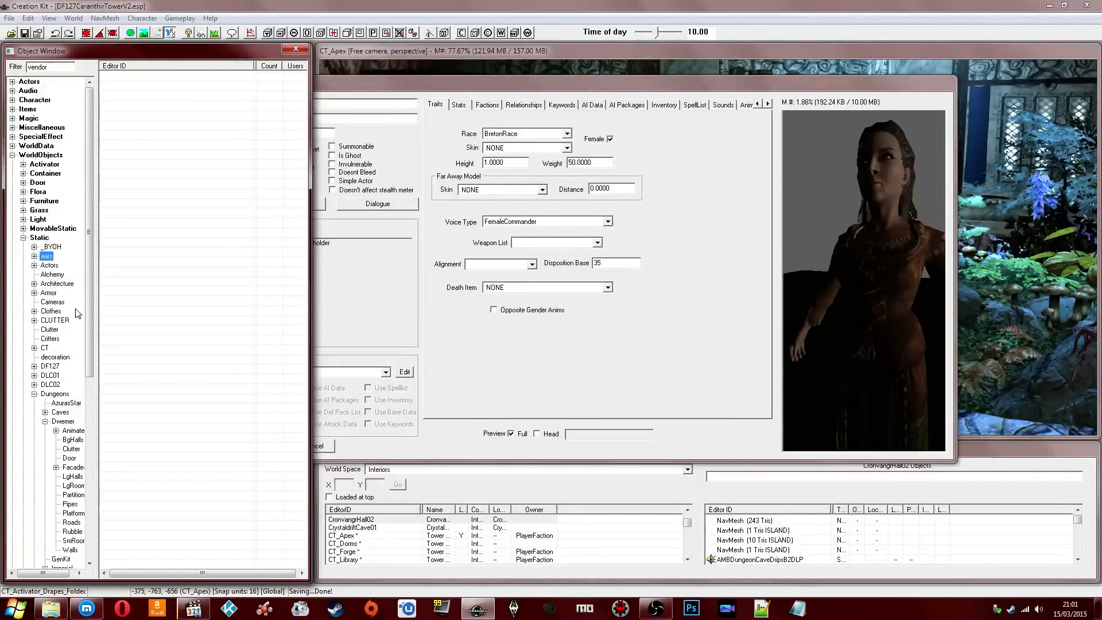
pyautogui.click(12, 128)
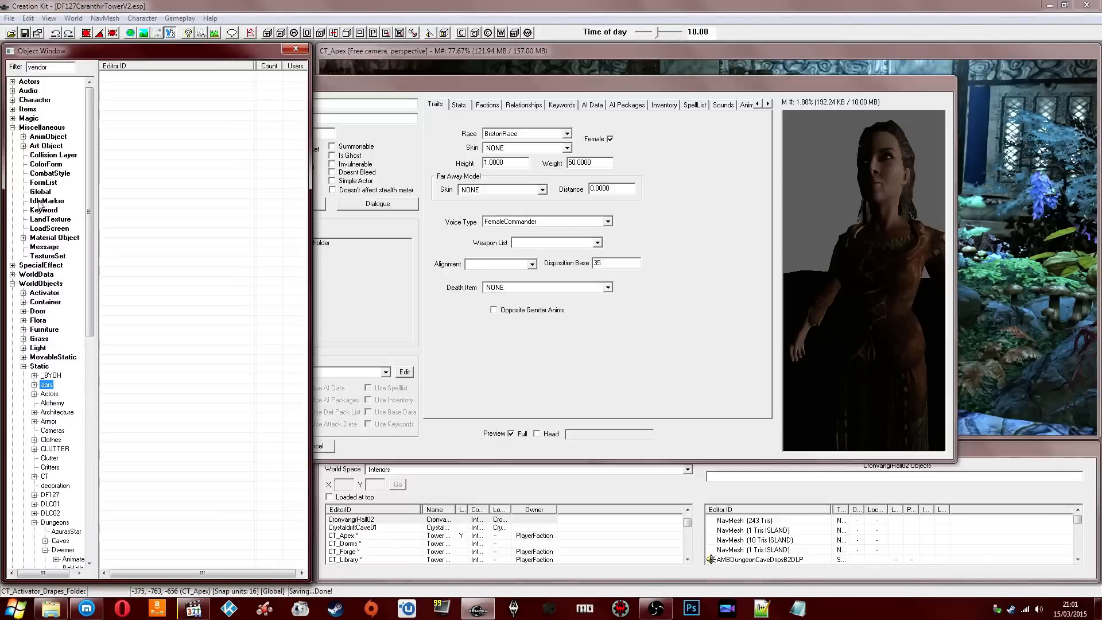
pyautogui.click(43, 182)
# Step: Go through the vendor form lists, examine the voice types in VoicesVendor, and close that list
pyautogui.click(153, 213)
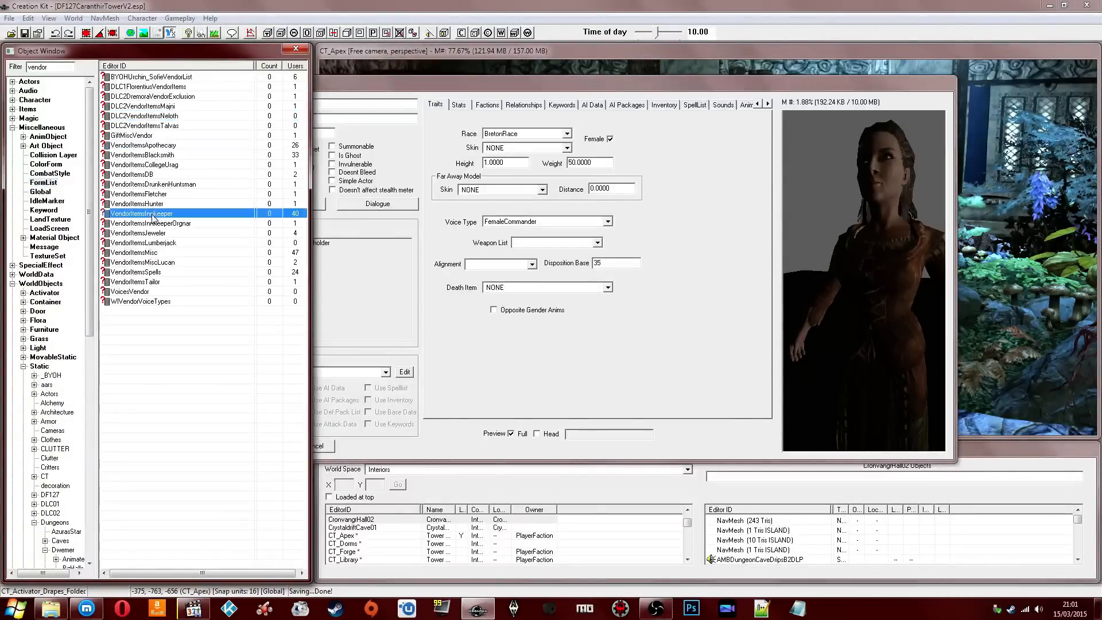
pyautogui.press('Down')
pyautogui.press('Down')
pyautogui.press('Down')
pyautogui.press('Down')
pyautogui.press('Down')
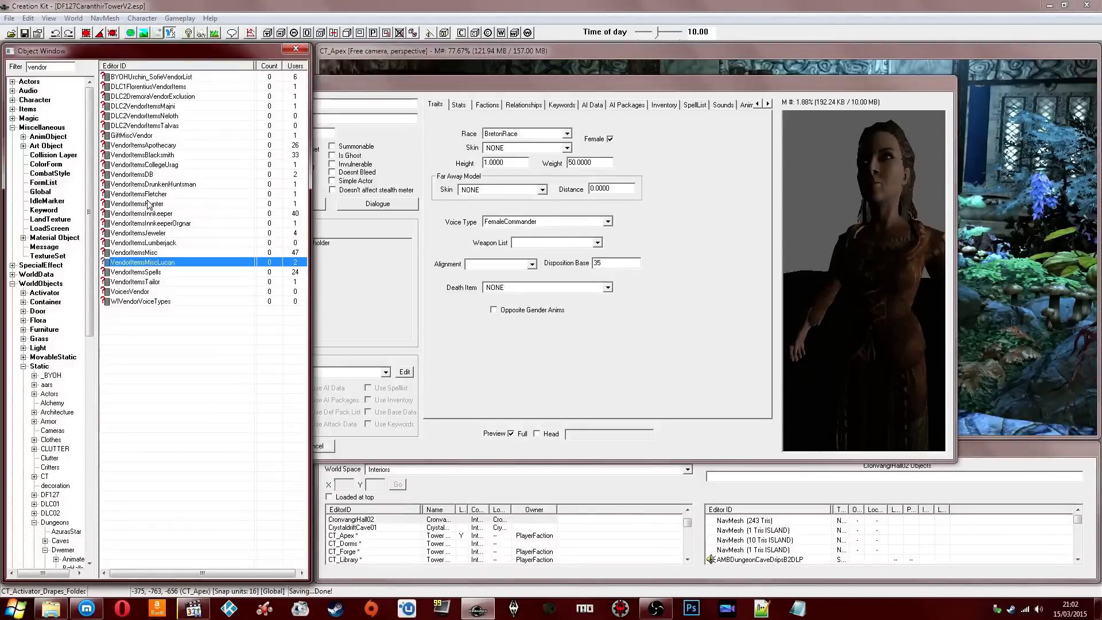
pyautogui.doubleClick(144, 291)
pyautogui.click(559, 300)
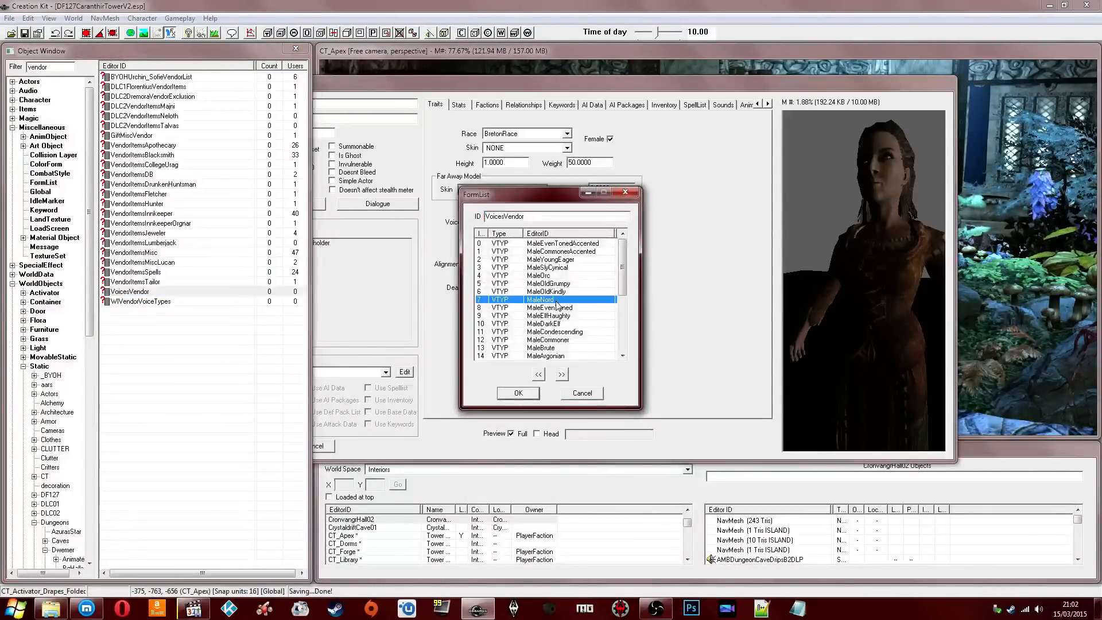
pyautogui.scroll(-5, 557, 304)
pyautogui.scroll(2, 557, 304)
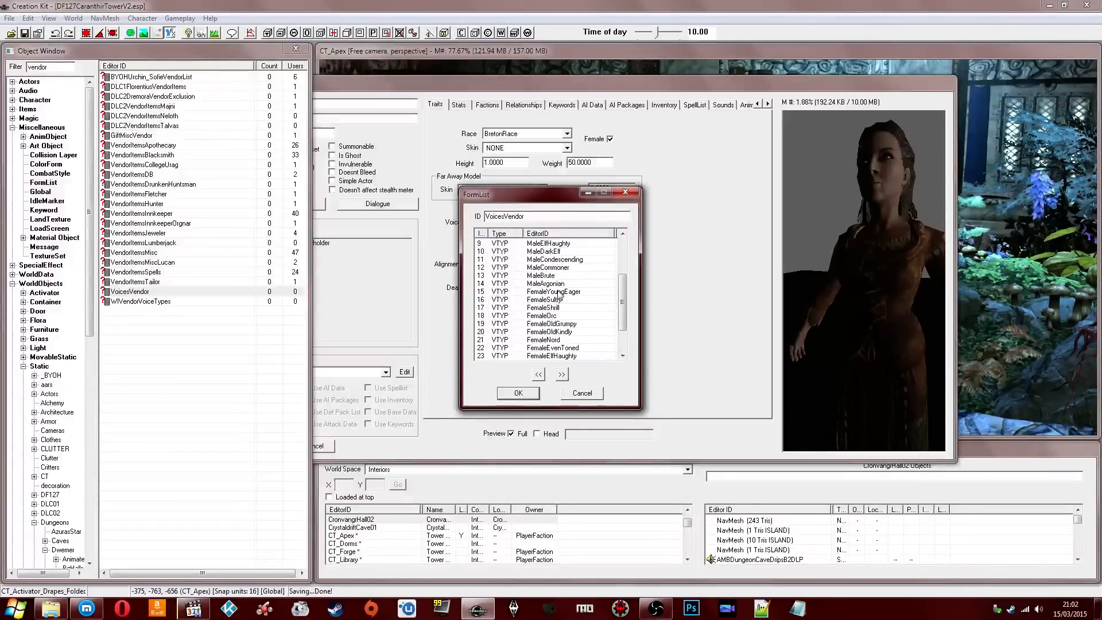
pyautogui.click(623, 194)
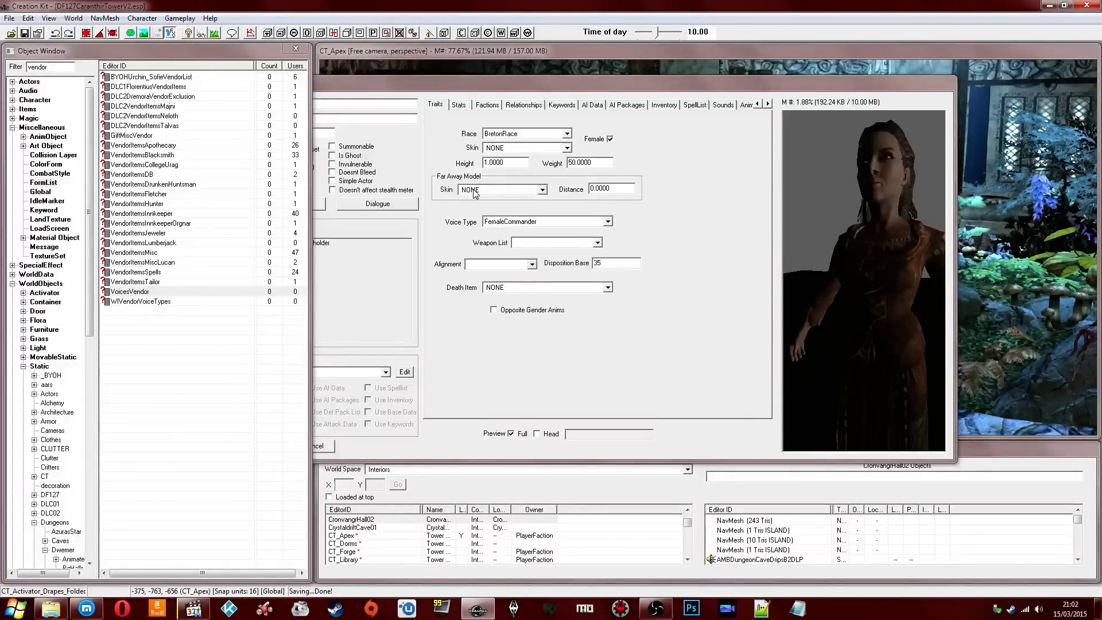
# Step: Filter the form lists by "voic" and look down the list for the voice-related entries
pyautogui.click(209, 206)
pyautogui.click(150, 96)
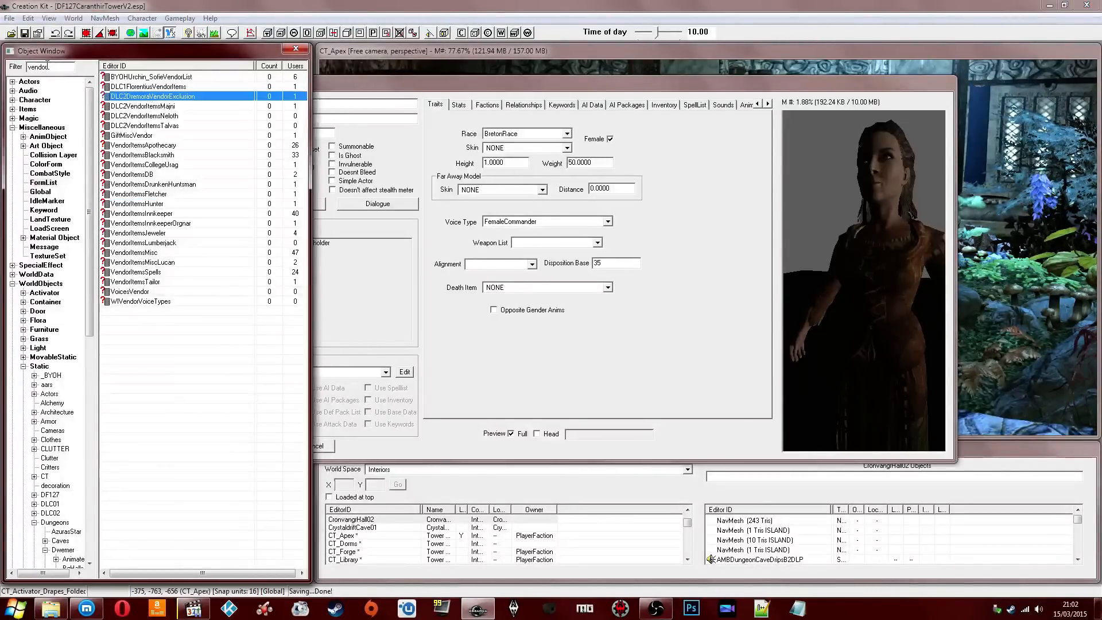
pyautogui.moveTo(53, 68); pyautogui.dragTo(1, 73)
pyautogui.write('voic')
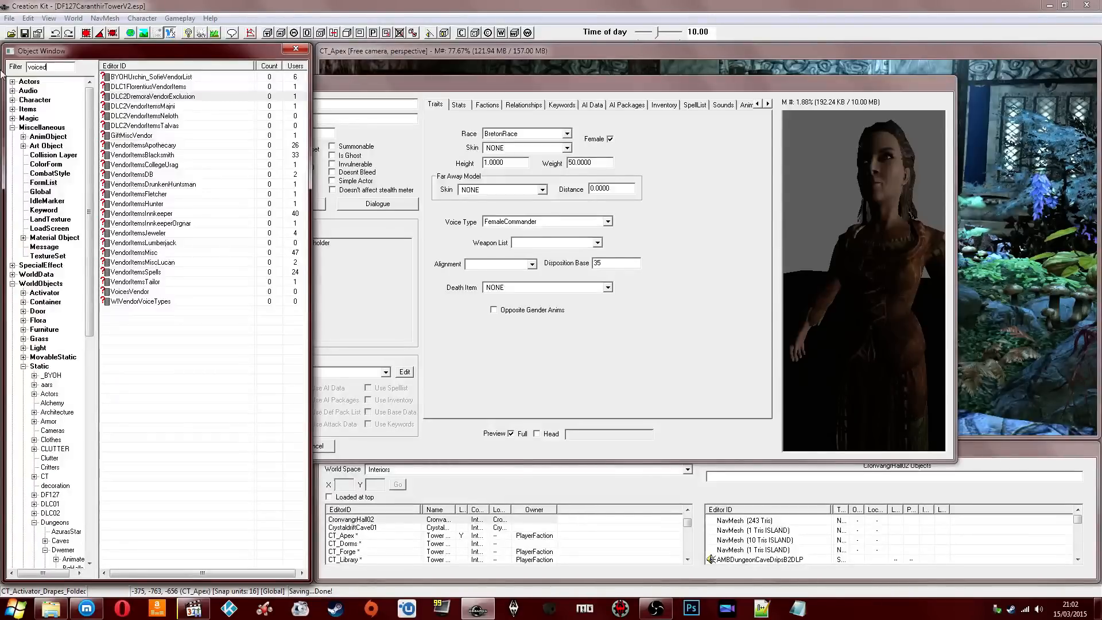
pyautogui.scroll(-20, 236, 179)
# Step: Examine the voice types in the VoicesFollowerAll form list and close it without changes
pyautogui.click(220, 292)
pyautogui.click(192, 252)
pyautogui.click(162, 262)
pyautogui.click(154, 244)
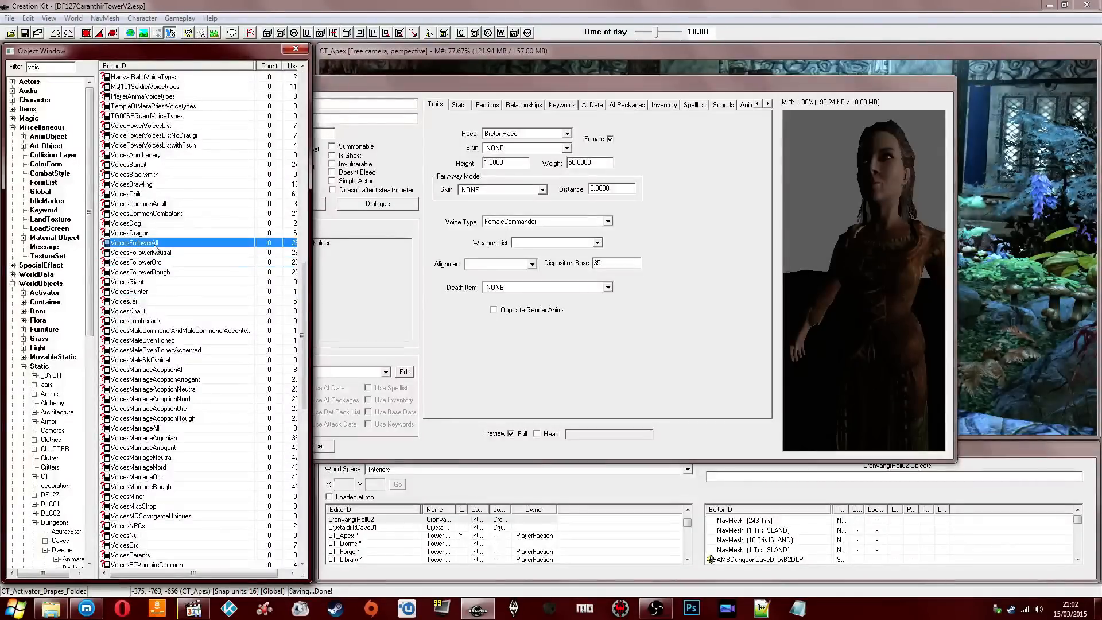
pyautogui.doubleClick(154, 244)
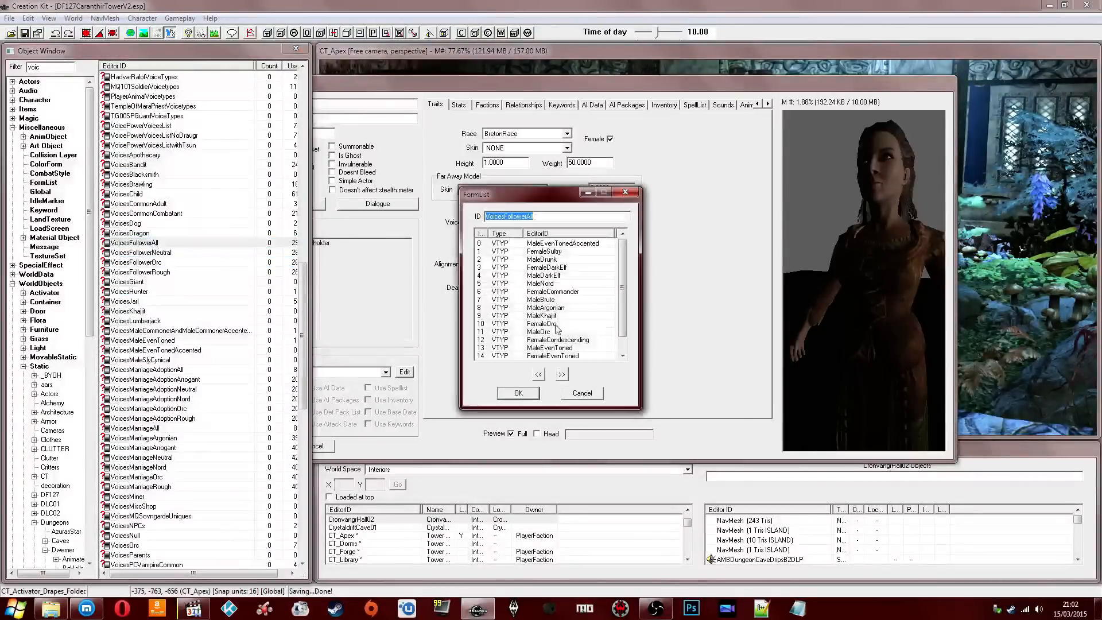
pyautogui.click(566, 394)
# Step: Return to the FormList category and look through the voice form lists for one suited to a vendor
pyautogui.click(53, 356)
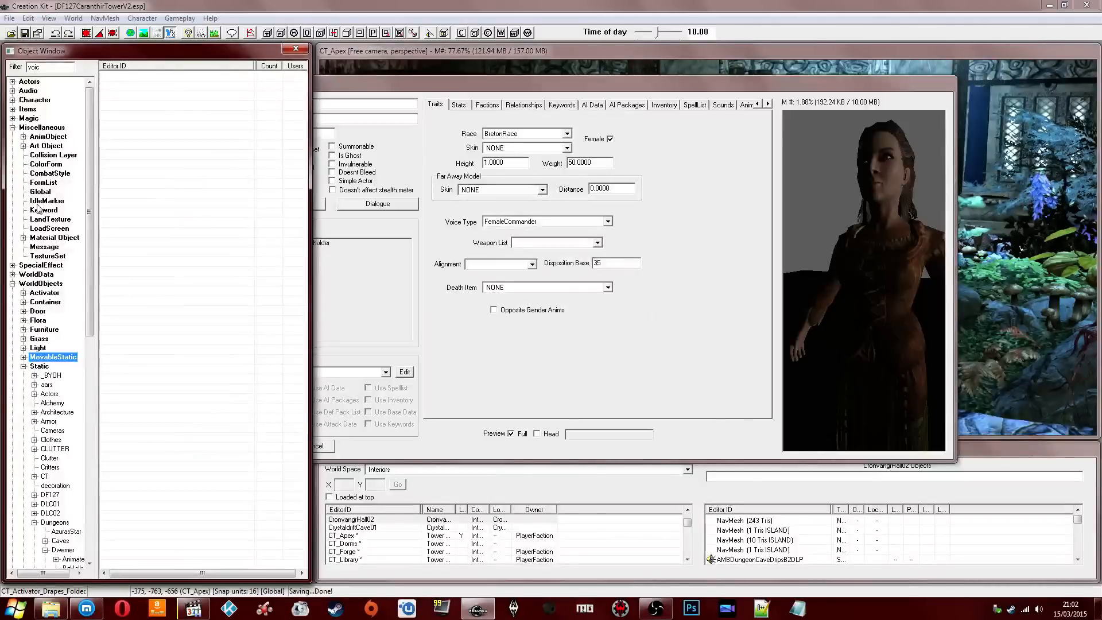
pyautogui.click(43, 182)
pyautogui.scroll(-10, 197, 308)
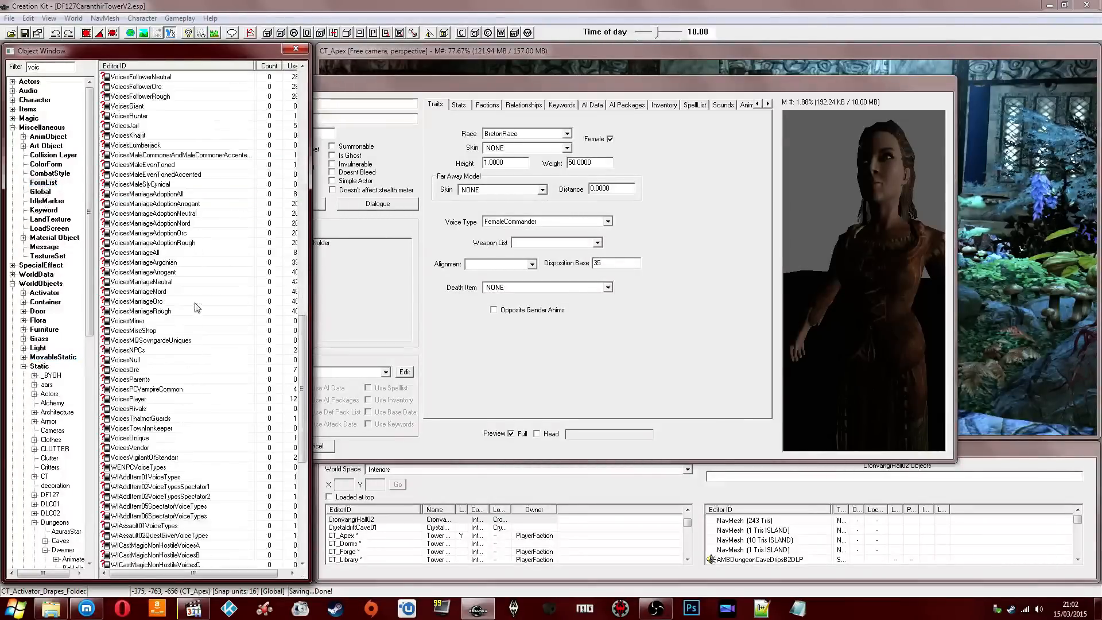
pyautogui.scroll(-7, 197, 308)
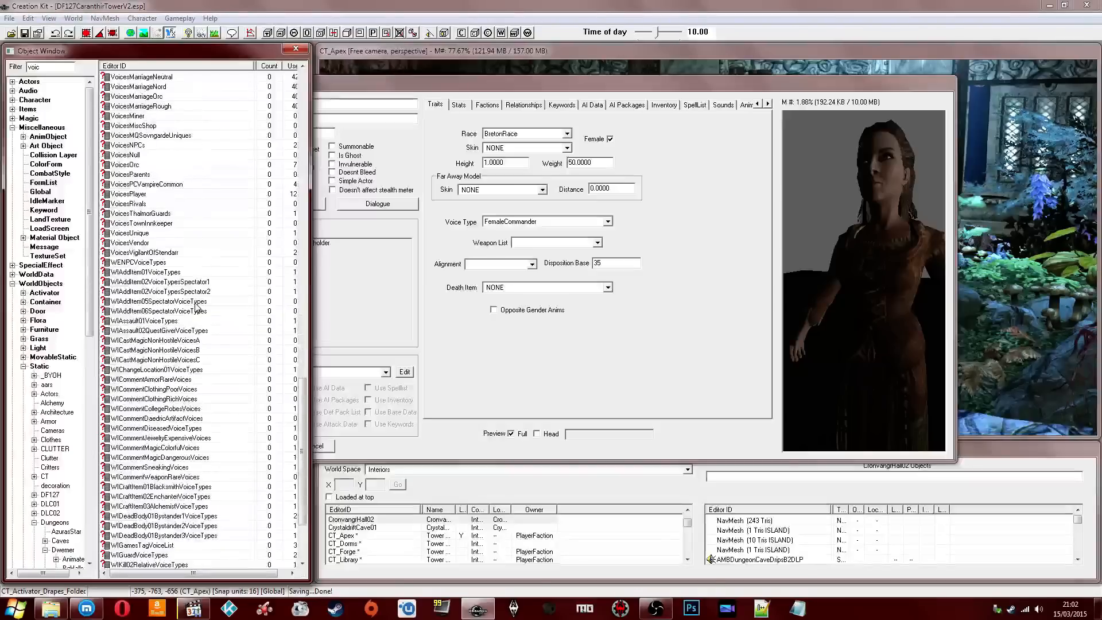
pyautogui.scroll(4, 197, 308)
pyautogui.click(152, 339)
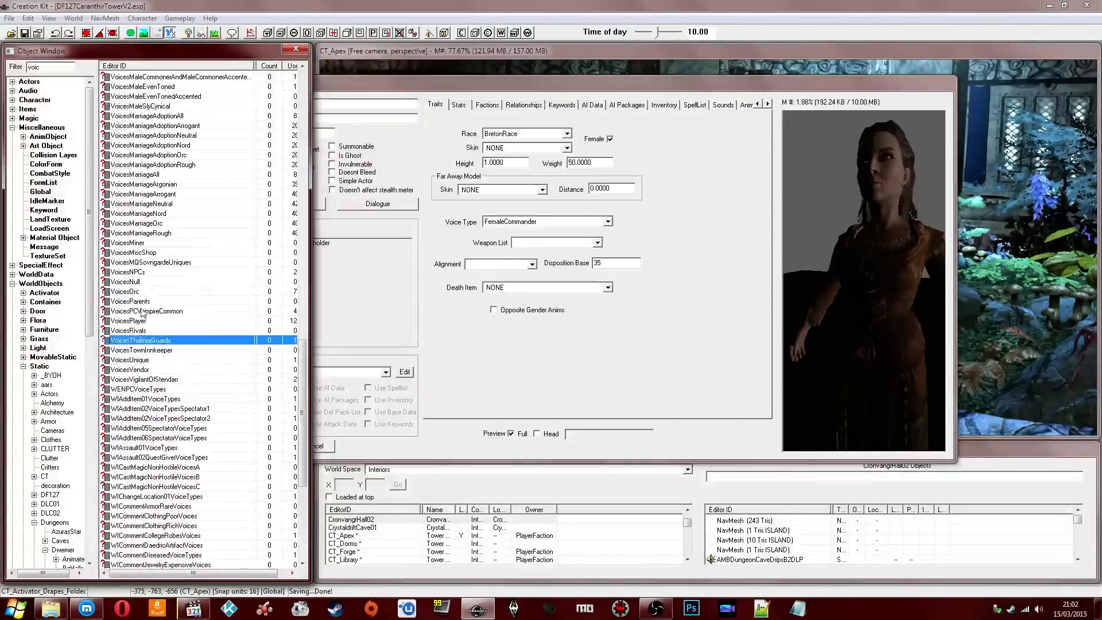
pyautogui.click(142, 302)
pyautogui.click(136, 371)
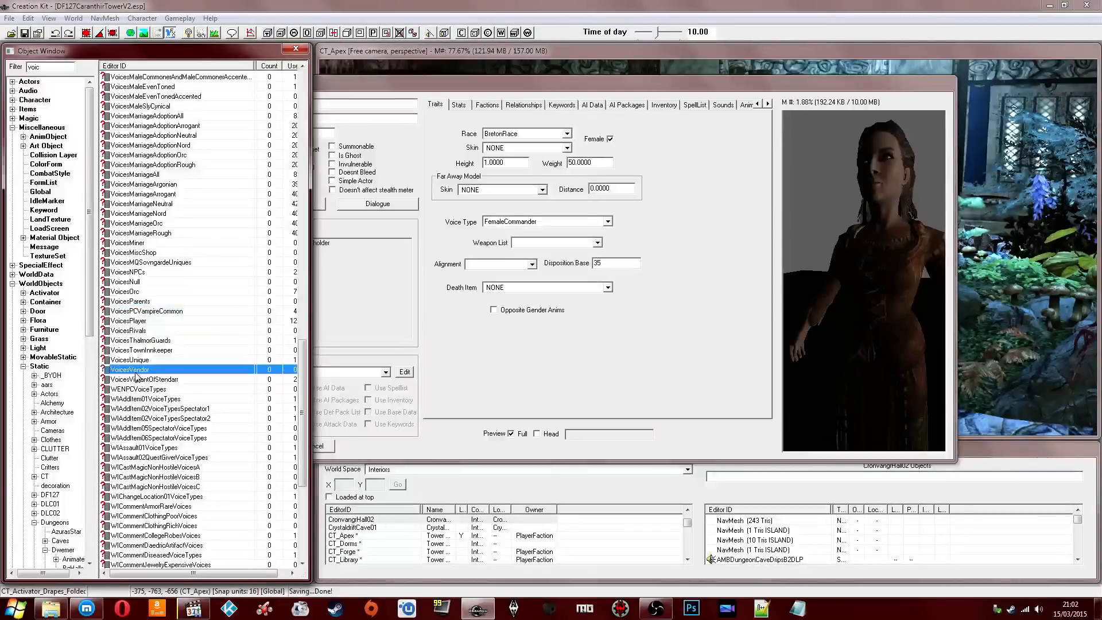
pyautogui.click(169, 380)
pyautogui.scroll(6, 169, 376)
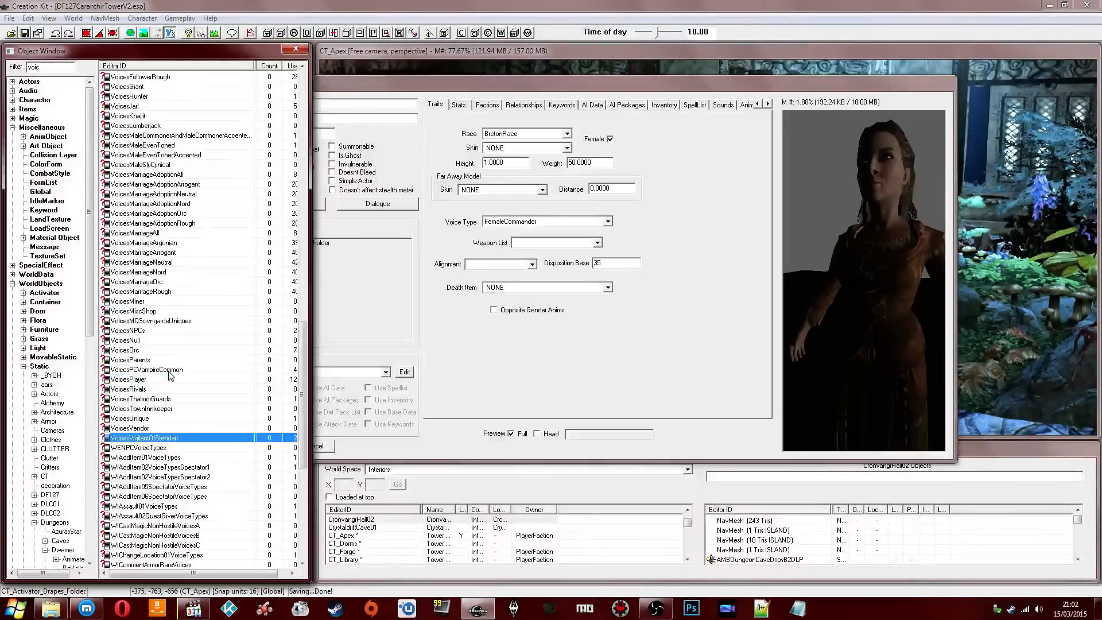
pyautogui.scroll(4, 191, 221)
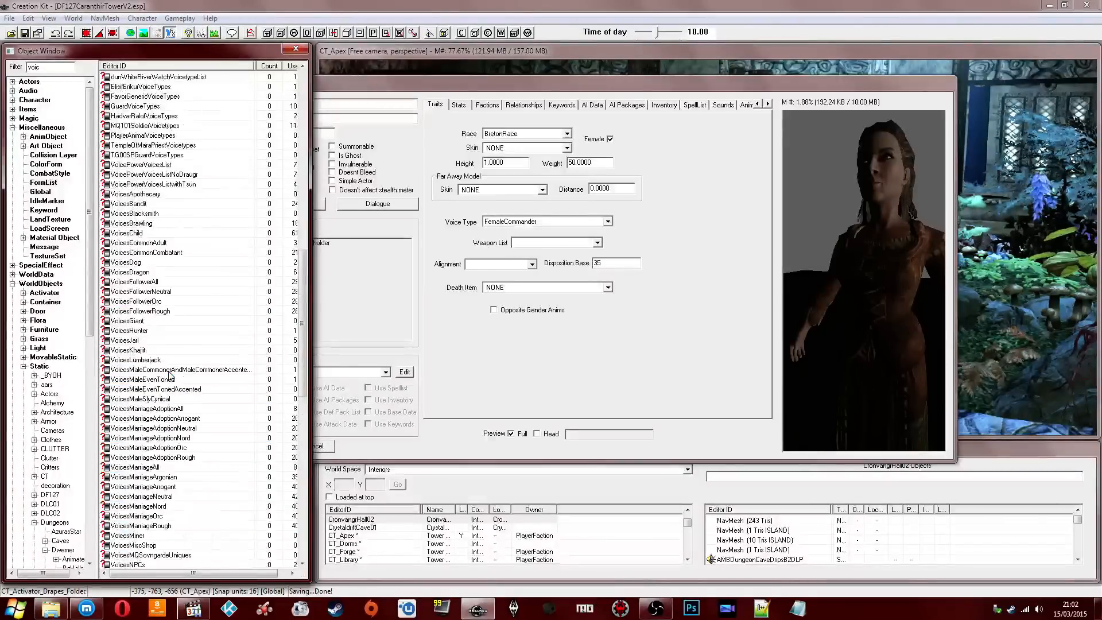
# Step: Examine the female voice types in the VoicesApothecary form list and place its window clear of the actor's Voice Type setting
pyautogui.doubleClick(152, 195)
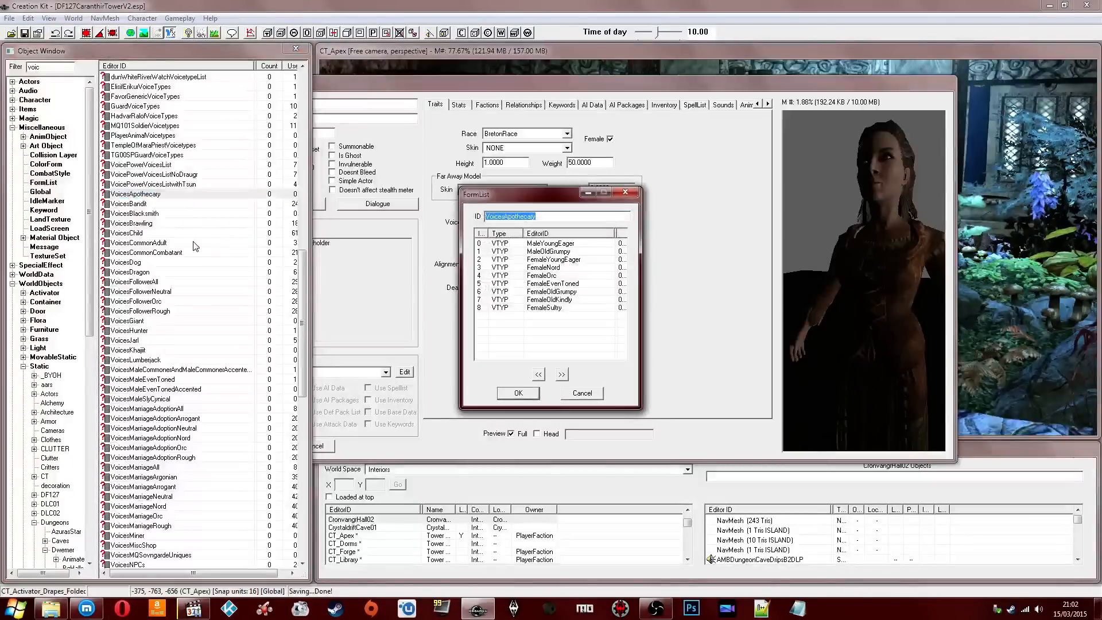
pyautogui.click(533, 276)
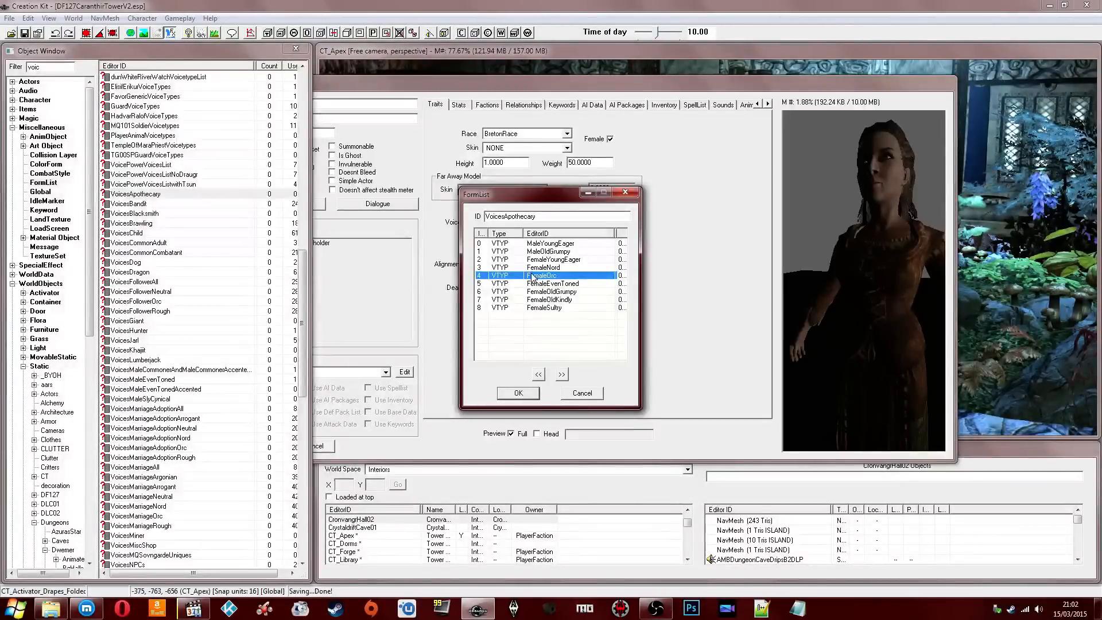
pyautogui.moveTo(545, 194); pyautogui.dragTo(725, 272)
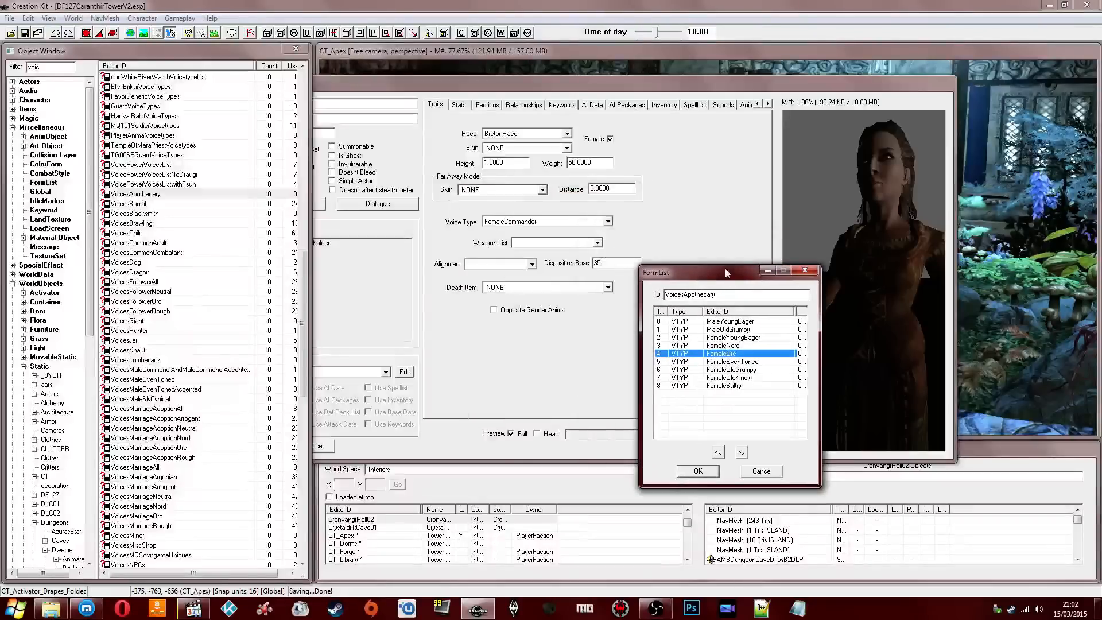
# Step: Set the actor's voice type to FemaleEvenToned and close the VoicesApothecary form list without changes
pyautogui.click(576, 222)
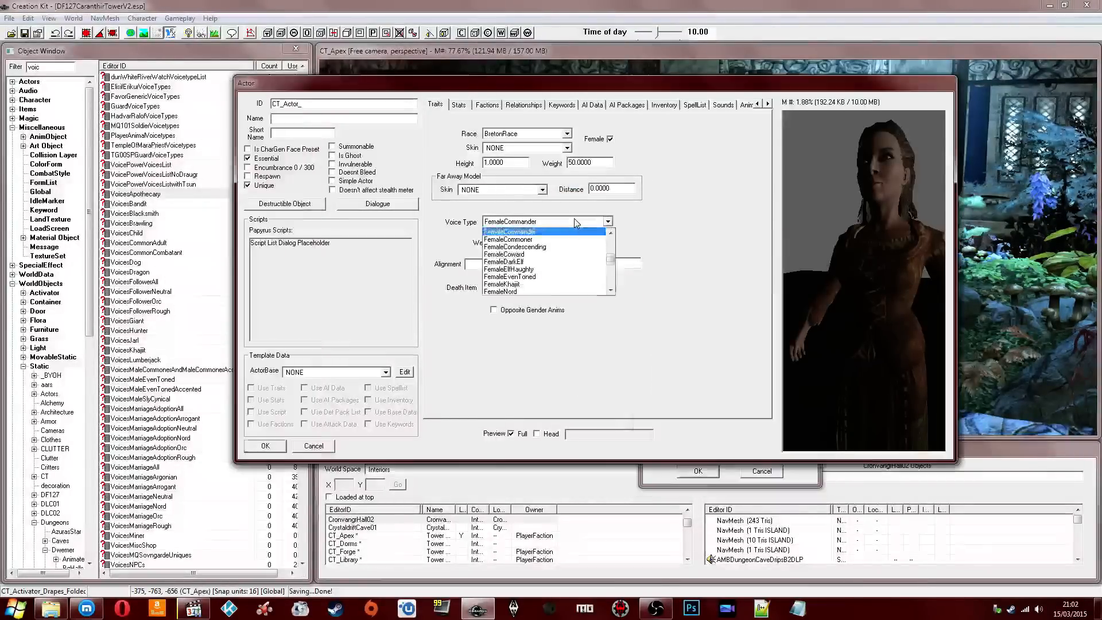
pyautogui.click(561, 277)
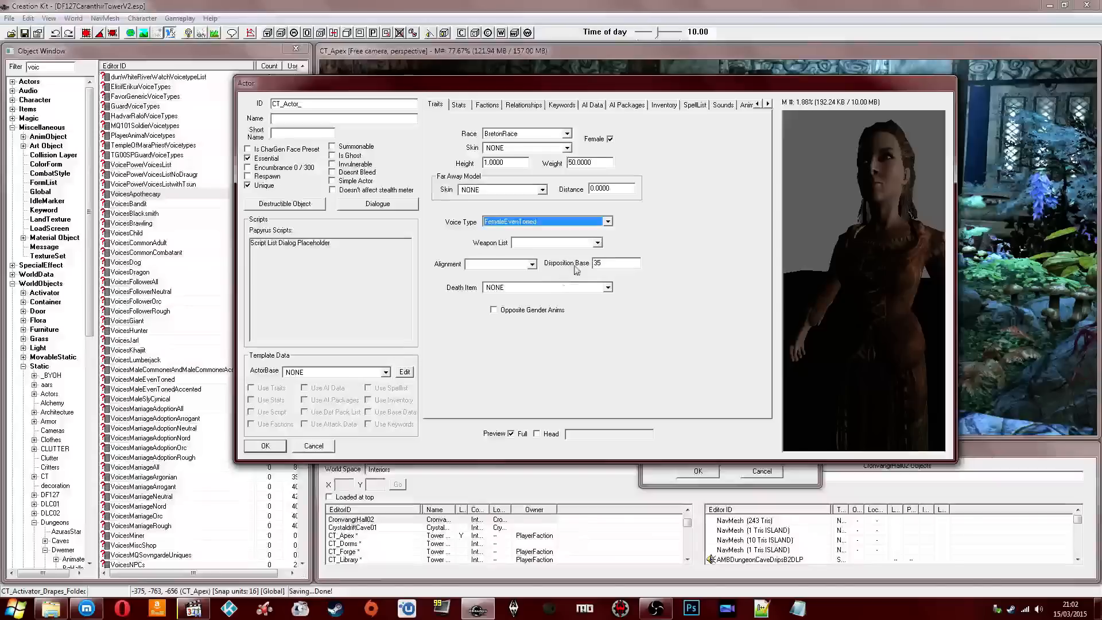
pyautogui.click(790, 480)
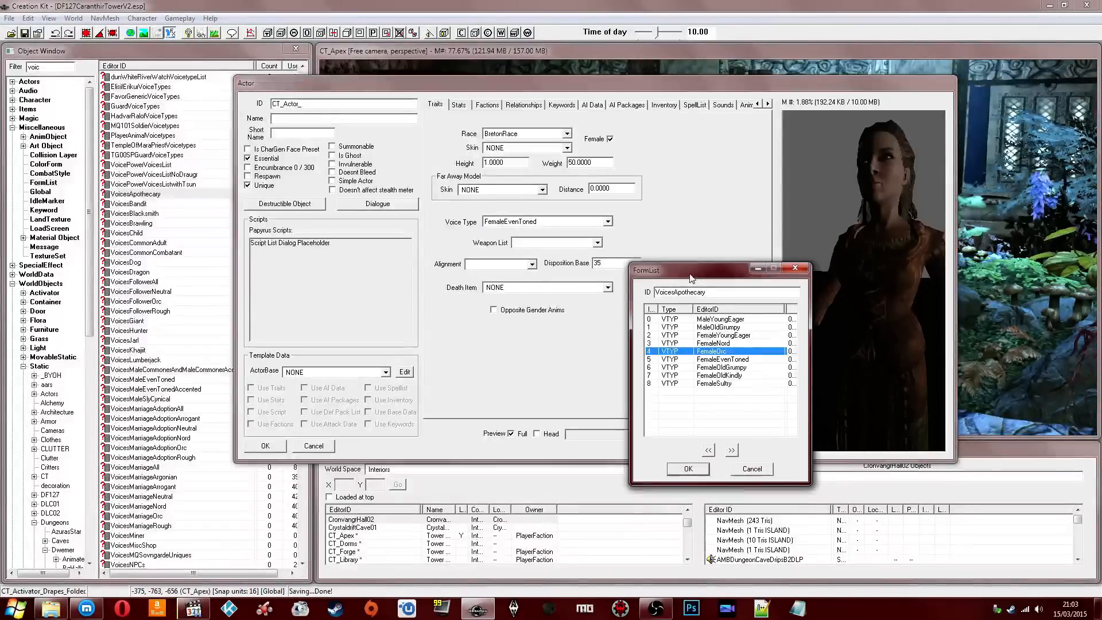
pyautogui.click(761, 471)
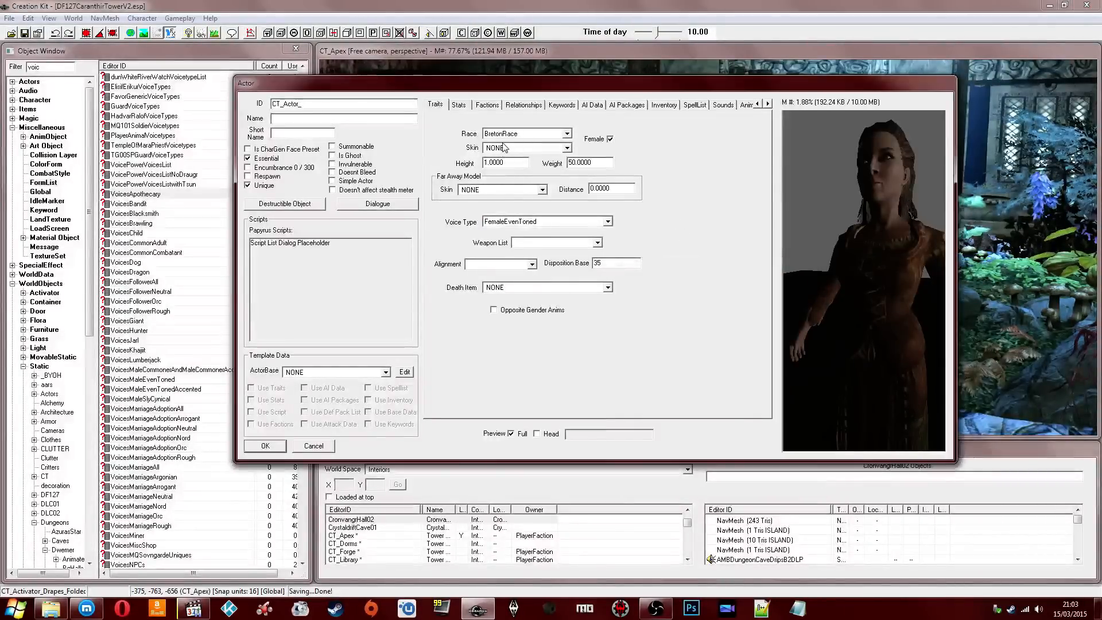
# Step: Set the actor's disposition base to 80 and open her stats
pyautogui.doubleClick(625, 261)
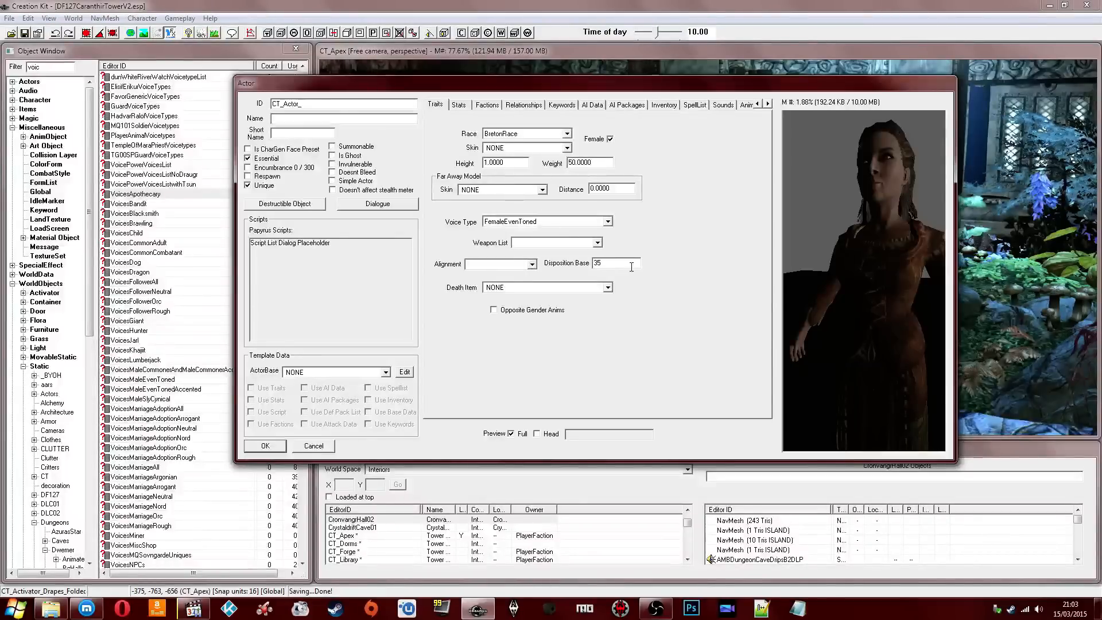
pyautogui.write('80')
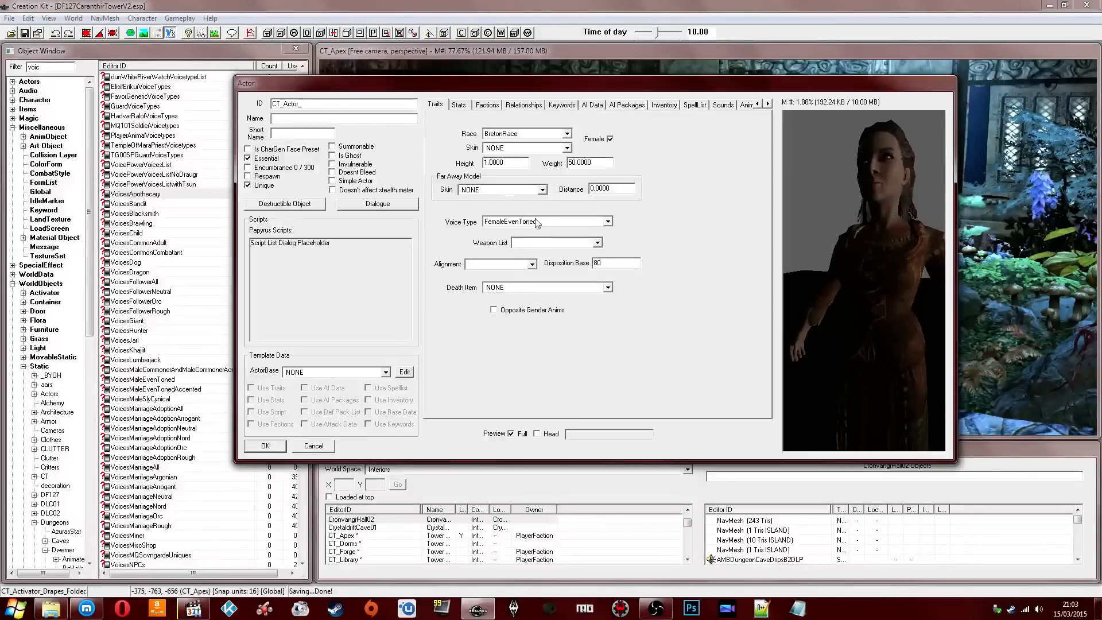
pyautogui.click(458, 105)
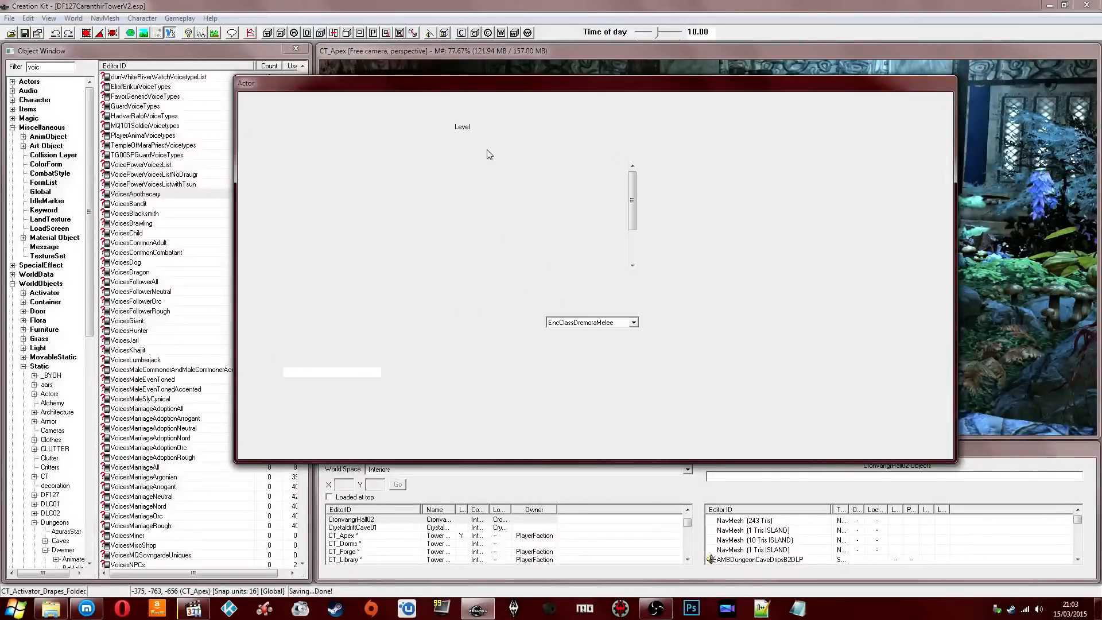
# Step: Set the actor's level to 25 and enable automatic calculation of her stats
pyautogui.moveTo(513, 124); pyautogui.dragTo(445, 133)
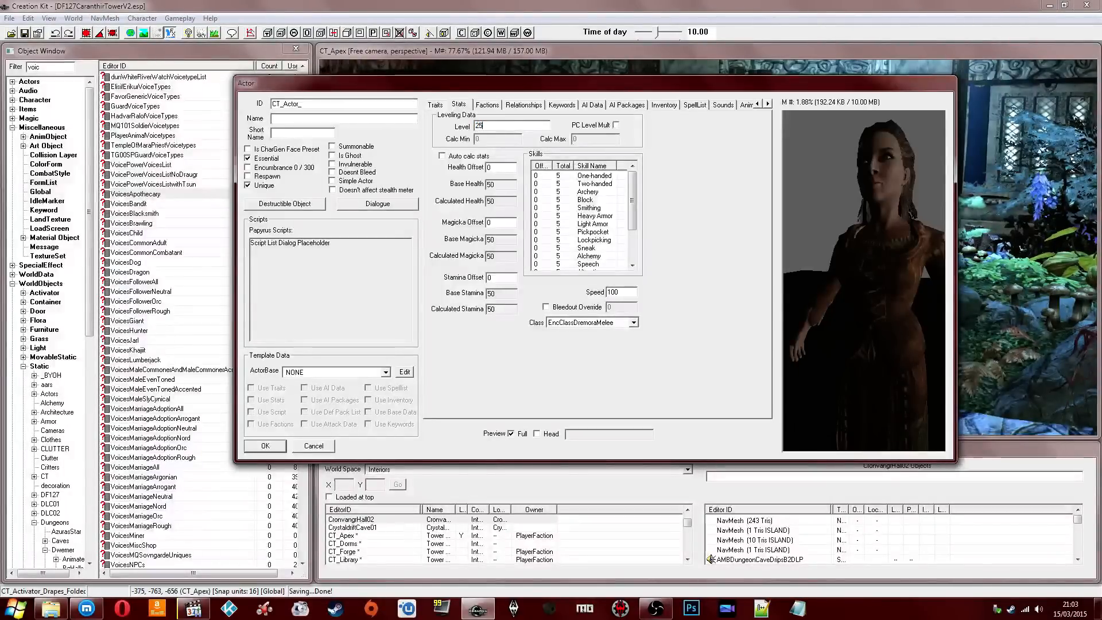
pyautogui.click(479, 156)
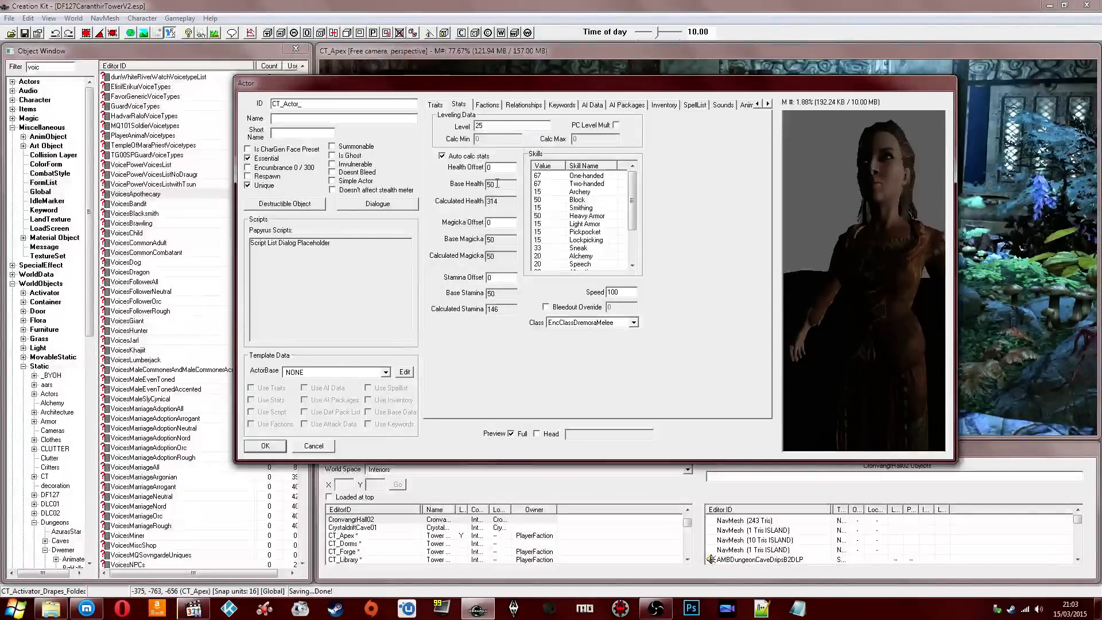
pyautogui.click(586, 184)
# Step: Set the actor's class to TrainerAlchemyMaster and look over the resulting skill values
pyautogui.click(575, 322)
pyautogui.scroll(5, 584, 356)
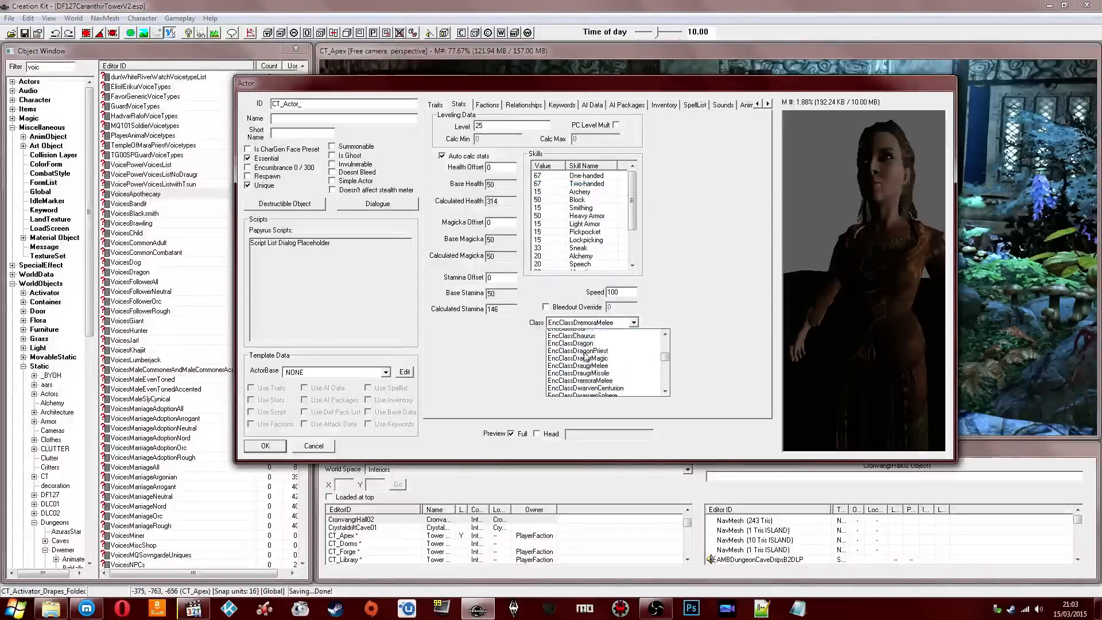
pyautogui.press('m')
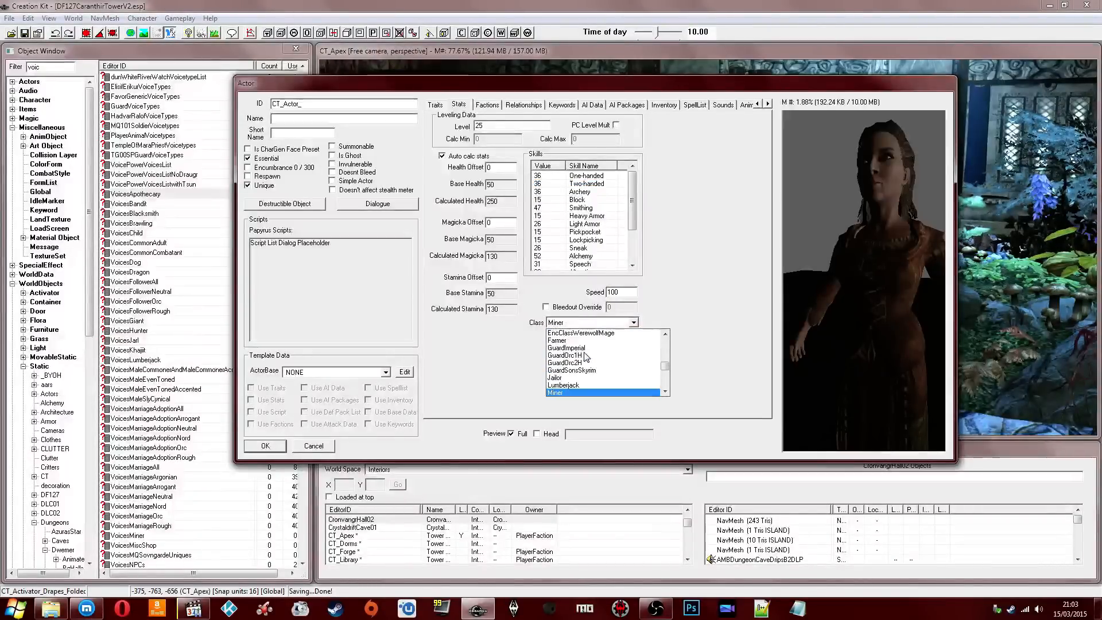
pyautogui.scroll(-10, 585, 357)
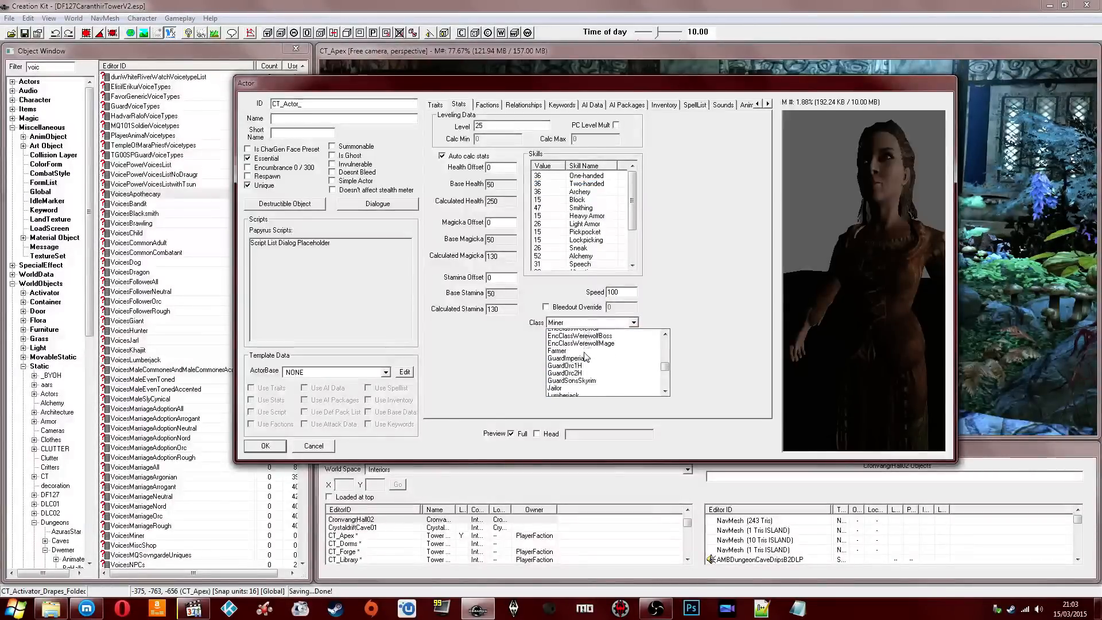
pyautogui.scroll(-3, 585, 356)
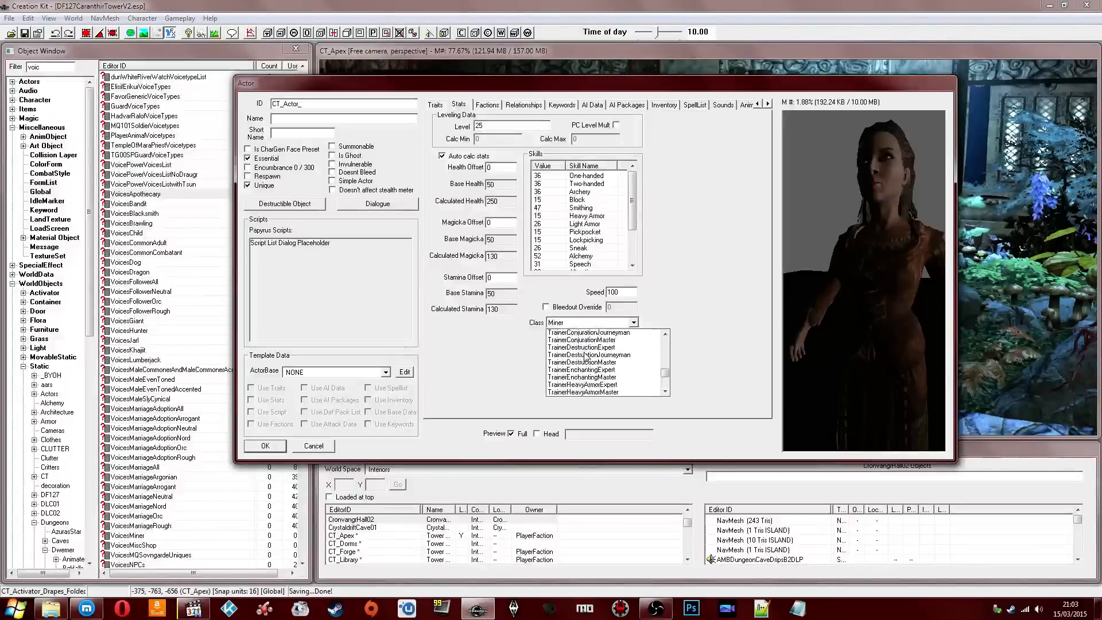
pyautogui.scroll(3, 586, 356)
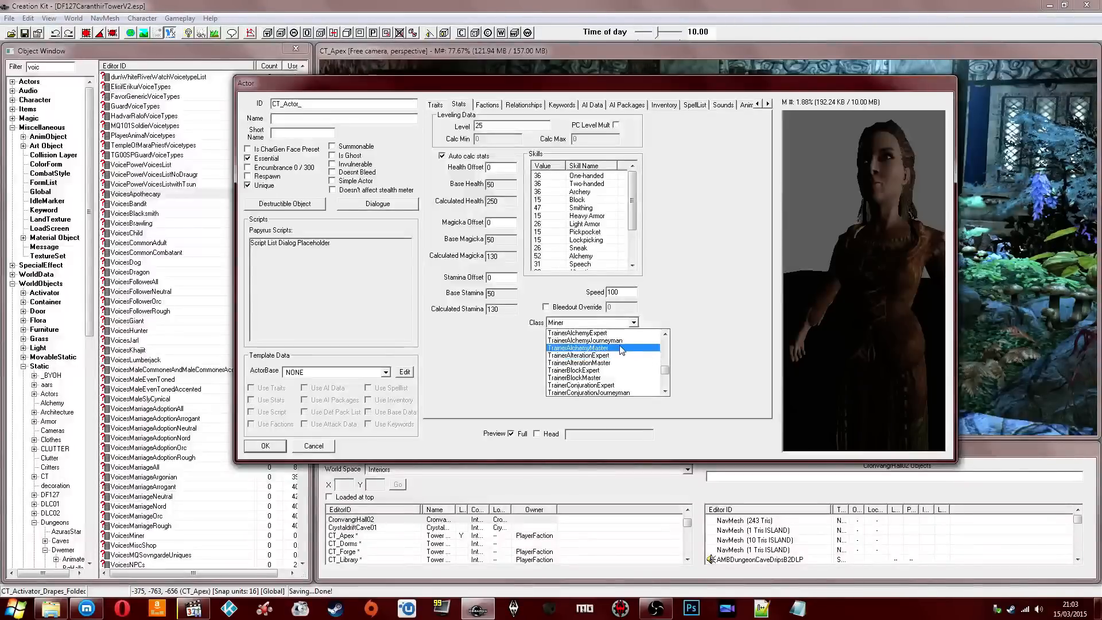
pyautogui.click(608, 348)
pyautogui.click(577, 201)
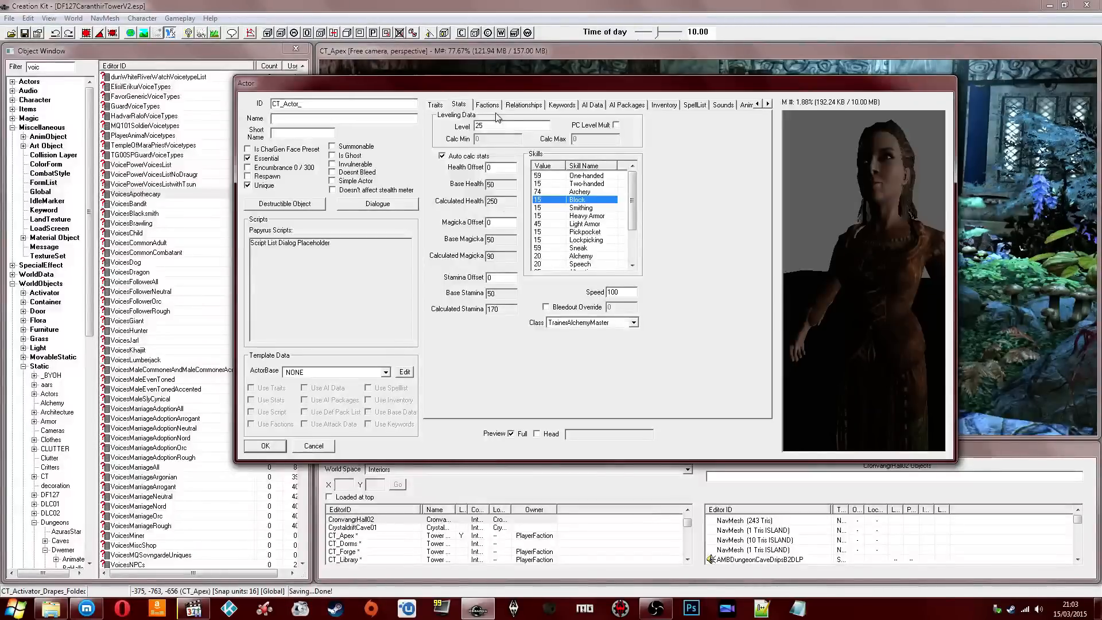
pyautogui.click(565, 324)
pyautogui.click(566, 324)
pyautogui.click(683, 315)
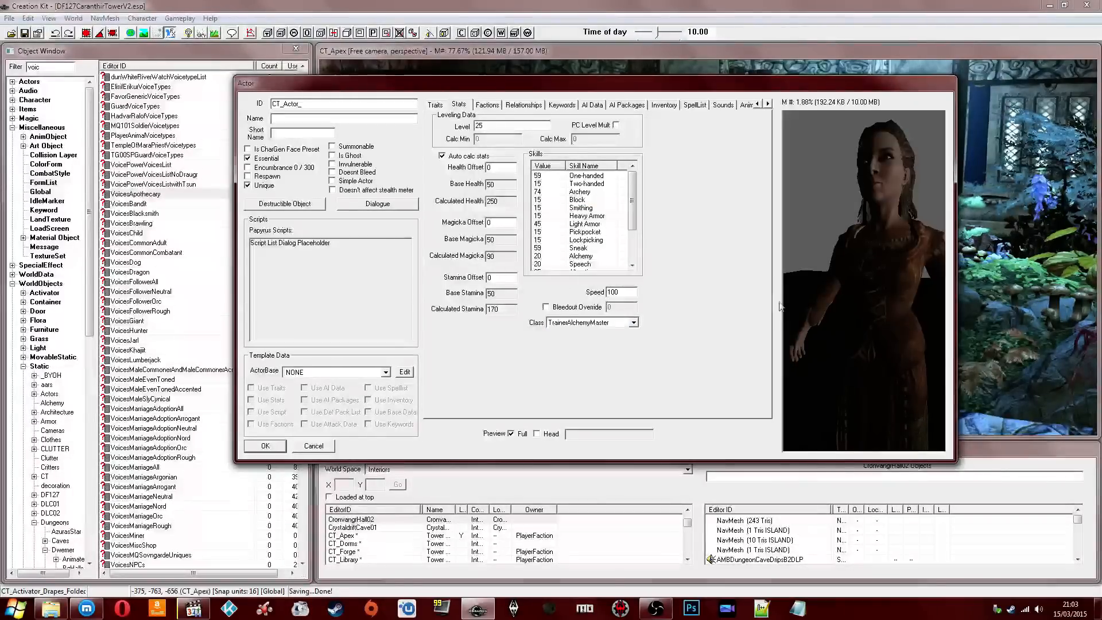
pyautogui.click(574, 200)
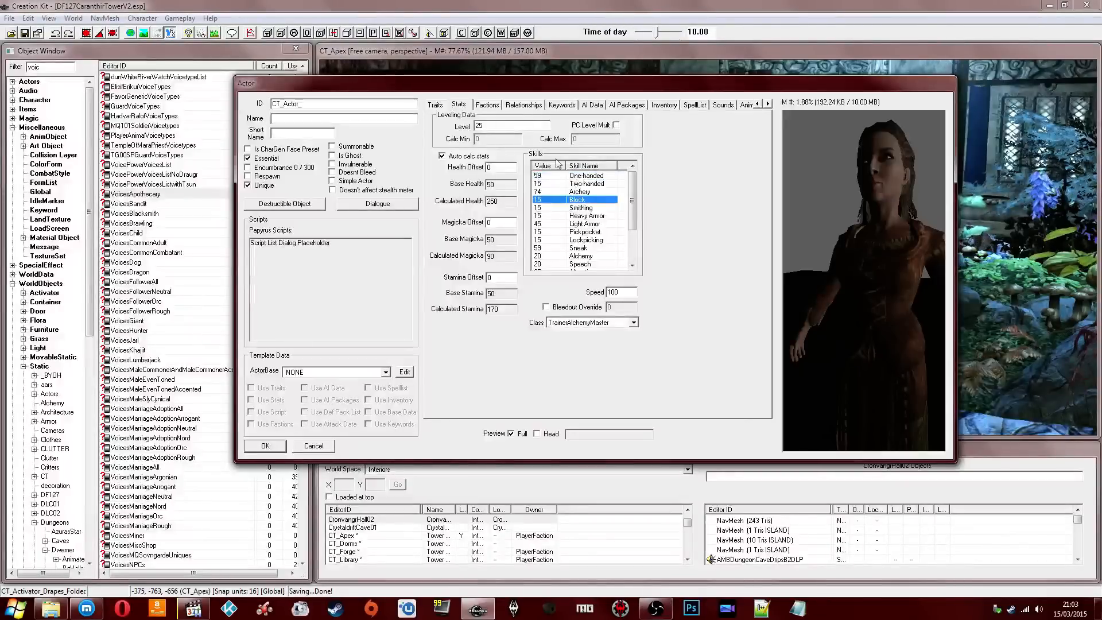
# Step: Filter the available factions for ct_ and add CT_Faction_Main to the actor
pyautogui.click(486, 104)
pyautogui.click(522, 106)
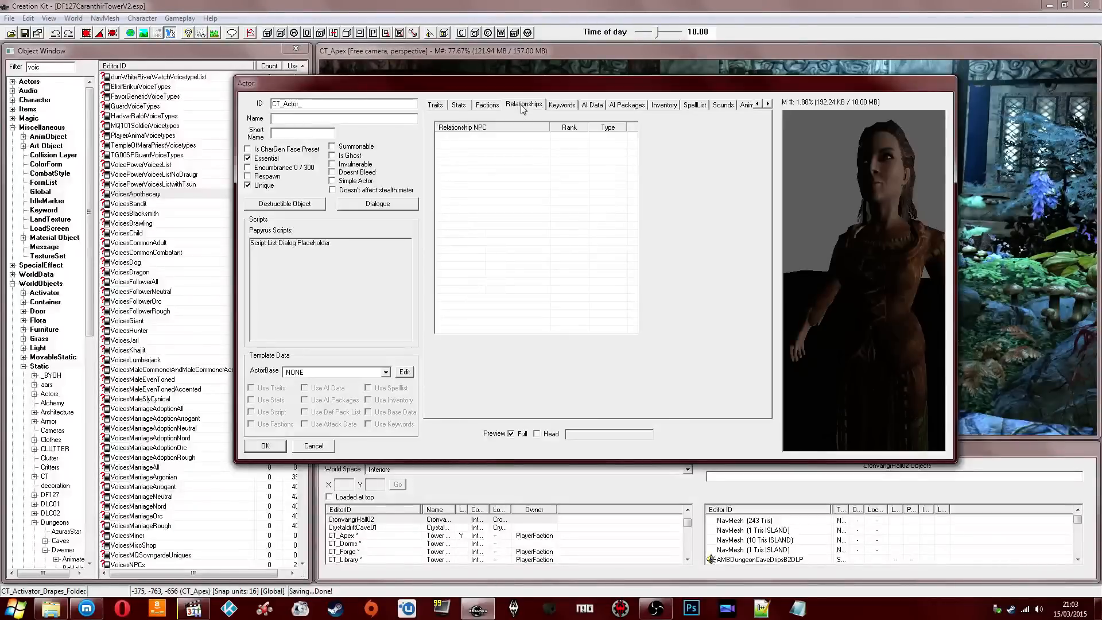
pyautogui.click(487, 105)
pyautogui.rightClick(493, 178)
pyautogui.click(510, 197)
pyautogui.rightClick(508, 186)
pyautogui.click(516, 193)
pyautogui.write('tower')
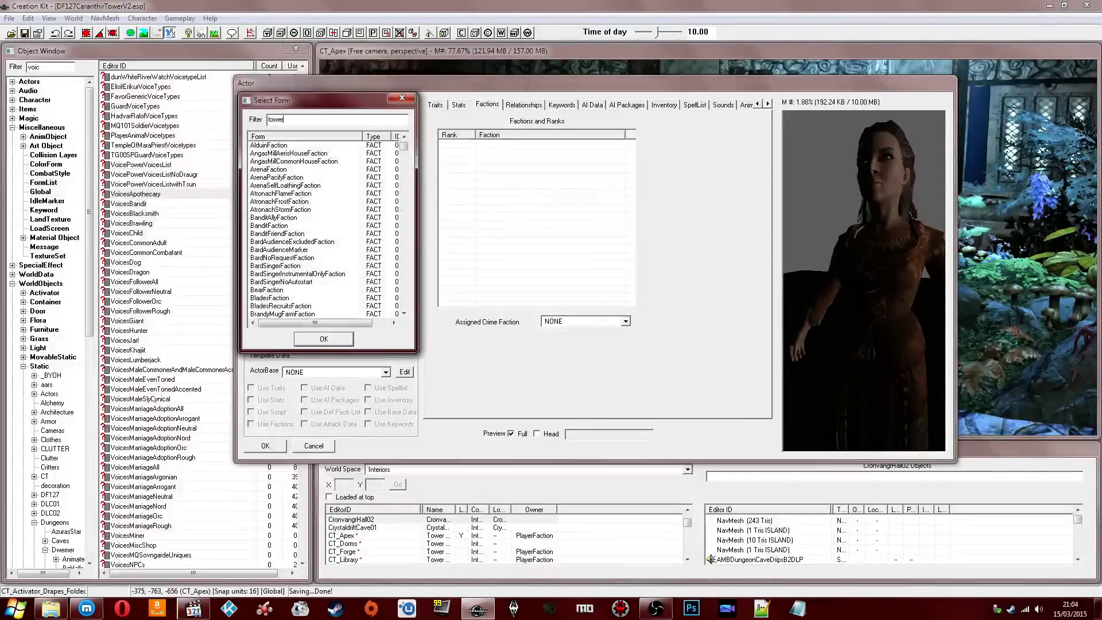
pyautogui.moveTo(284, 119); pyautogui.dragTo(256, 124)
pyautogui.write('ct_')
pyautogui.click(323, 338)
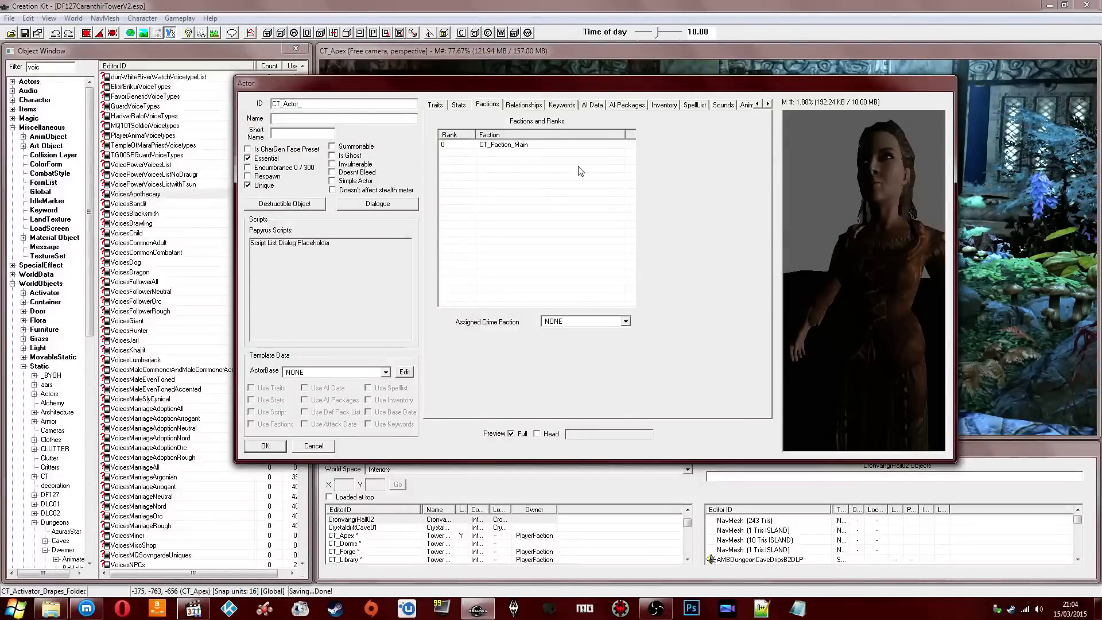
# Step: Set the actor's mood to Happy in her AI data
pyautogui.click(508, 105)
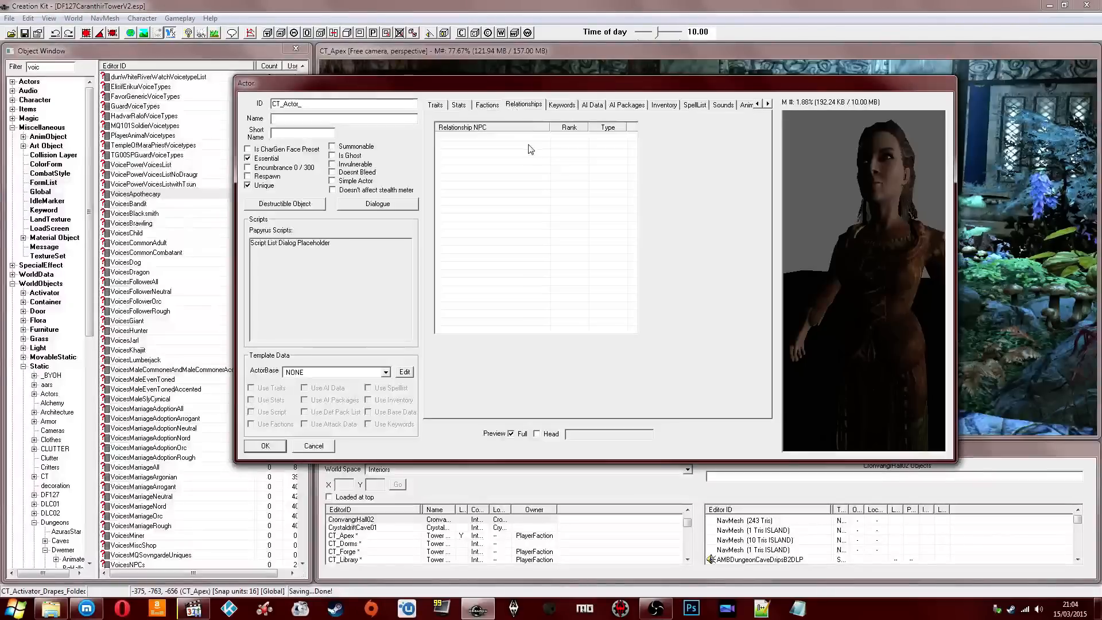
pyautogui.click(561, 105)
pyautogui.click(591, 104)
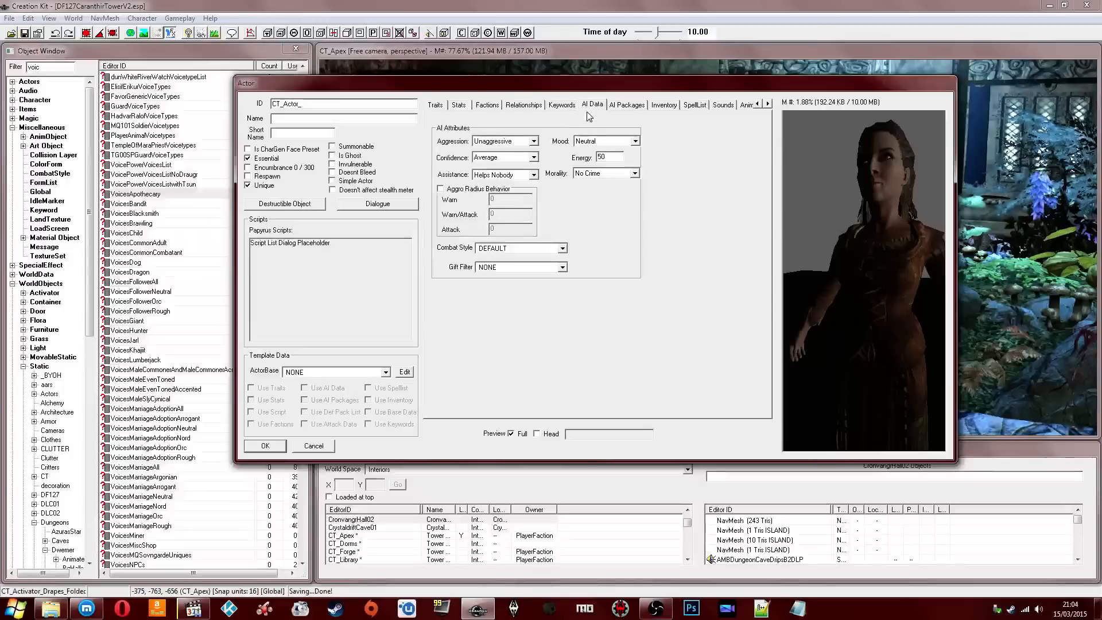
pyautogui.click(611, 141)
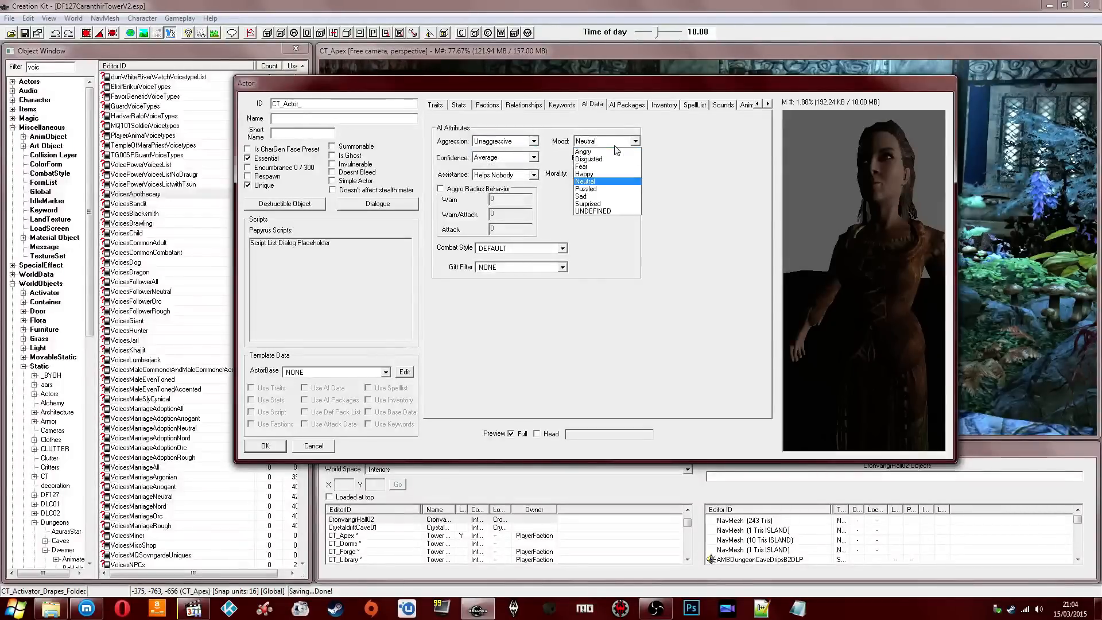
pyautogui.click(602, 166)
pyautogui.press('Down')
# Step: Copy the suggested name Agathodaemon from the Twitch stream chat into a blank Notepad document, and discard that document
pyautogui.click(86, 609)
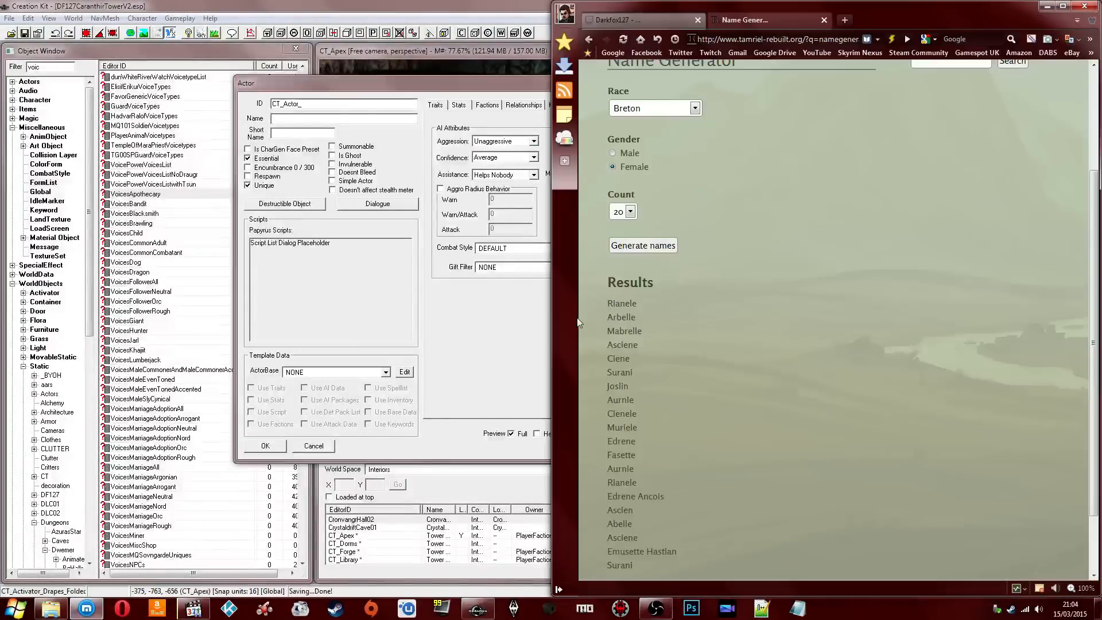
pyautogui.click(617, 19)
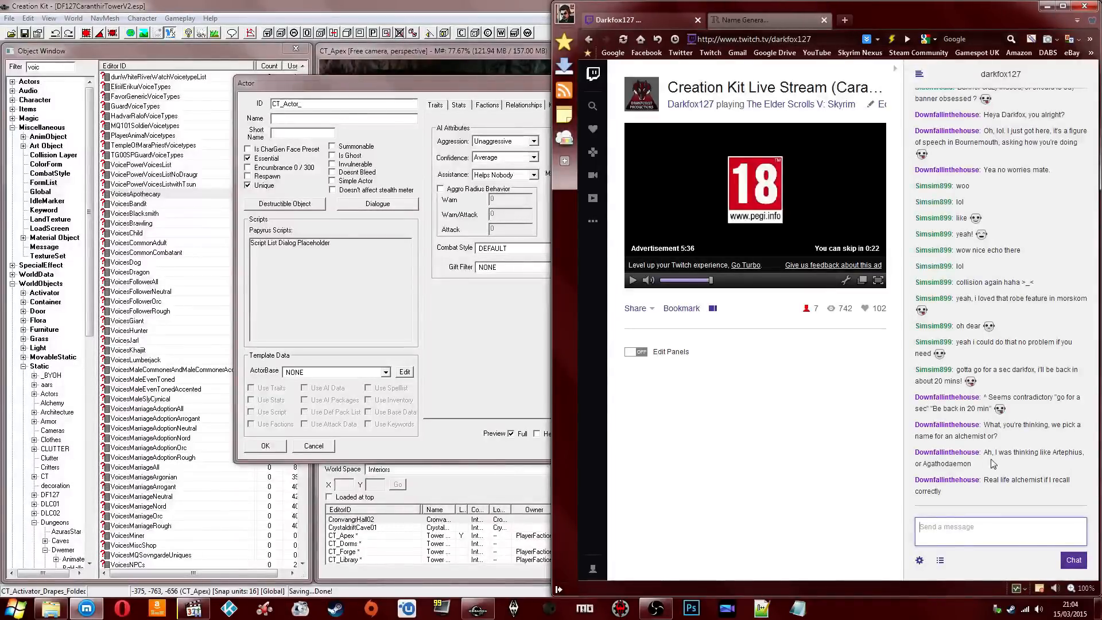
pyautogui.moveTo(971, 464); pyautogui.dragTo(922, 465)
pyautogui.rightClick(921, 464)
pyautogui.click(937, 473)
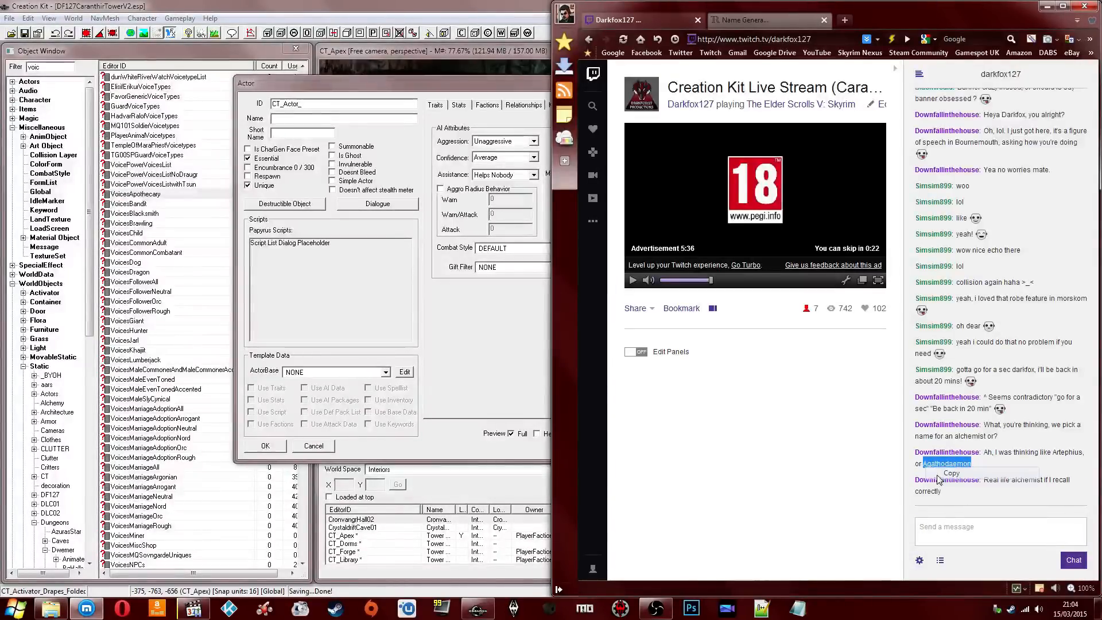
pyautogui.click(797, 607)
pyautogui.rightClick(546, 342)
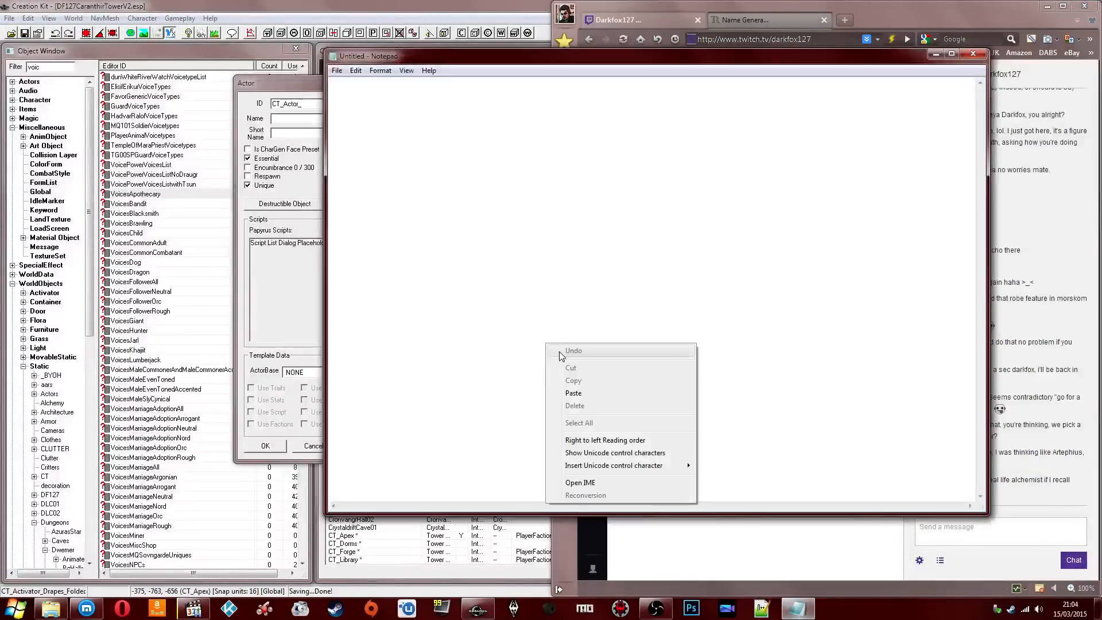
pyautogui.click(574, 392)
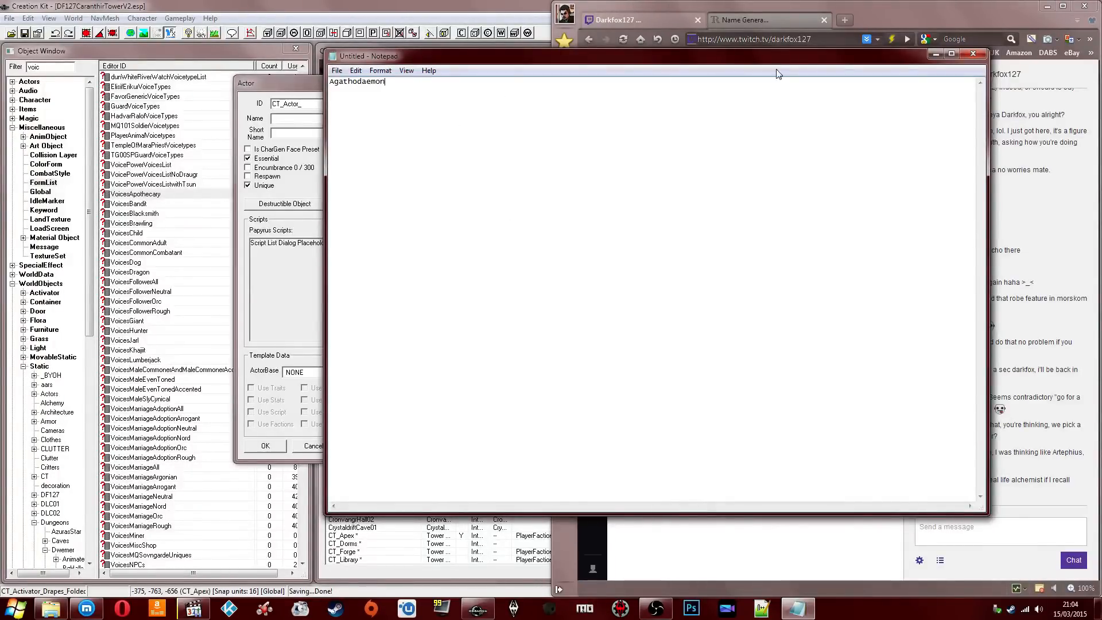
pyautogui.click(972, 54)
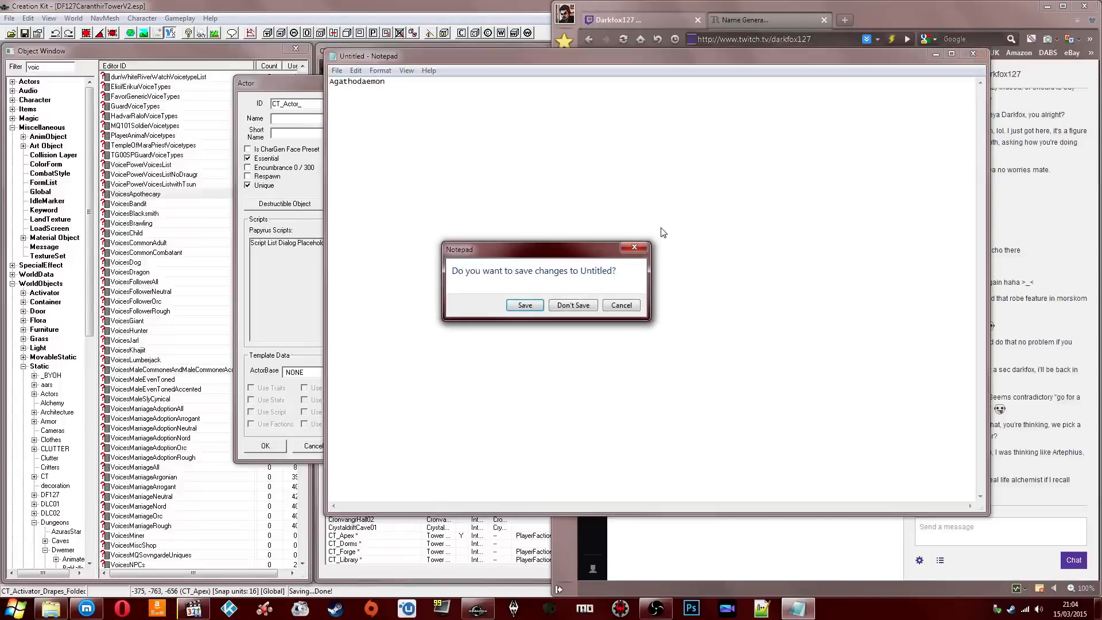
pyautogui.click(572, 305)
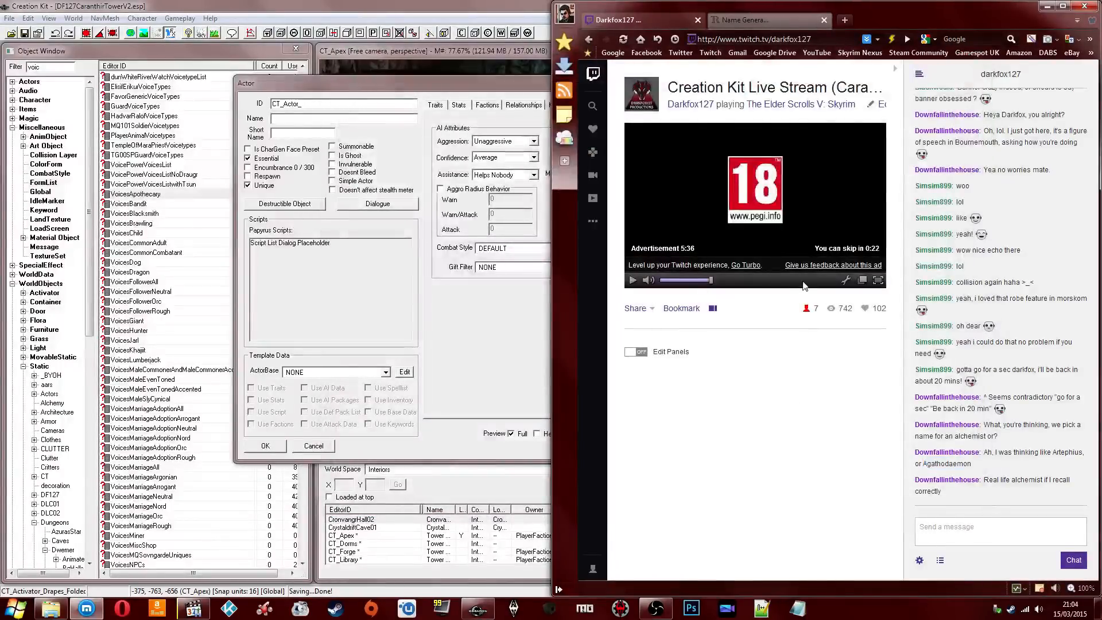
# Step: Close the Name Generator page and minimise the browser to return to the actor in the Creation Kit
pyautogui.click(756, 28)
pyautogui.click(826, 21)
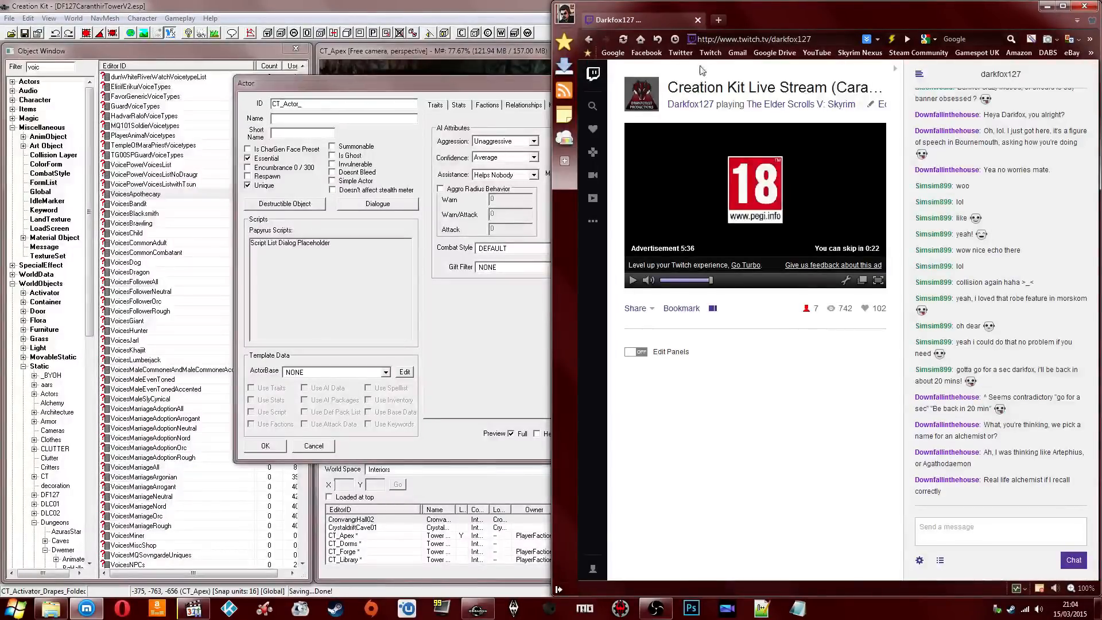
pyautogui.click(1048, 6)
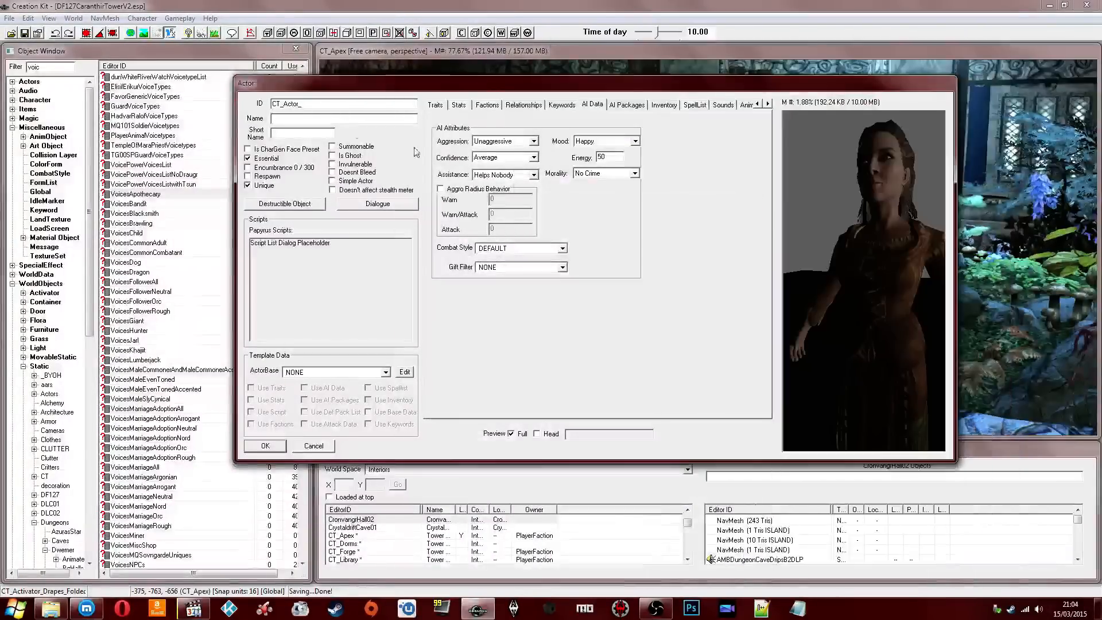
# Step: Complete the actor's ID as CT_Actor_Alchemist and save the actor
pyautogui.write('Alchemist')
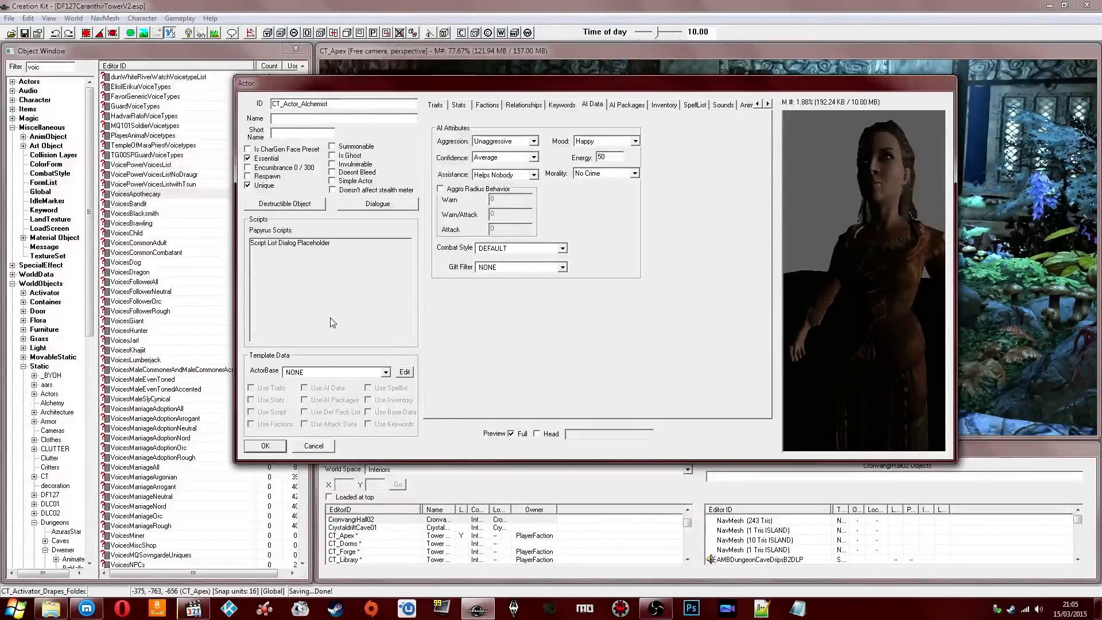
pyautogui.click(278, 449)
# Step: Filter the Object Window for alchem and reopen CT_Actor_Alchemist from the Actor category
pyautogui.click(197, 145)
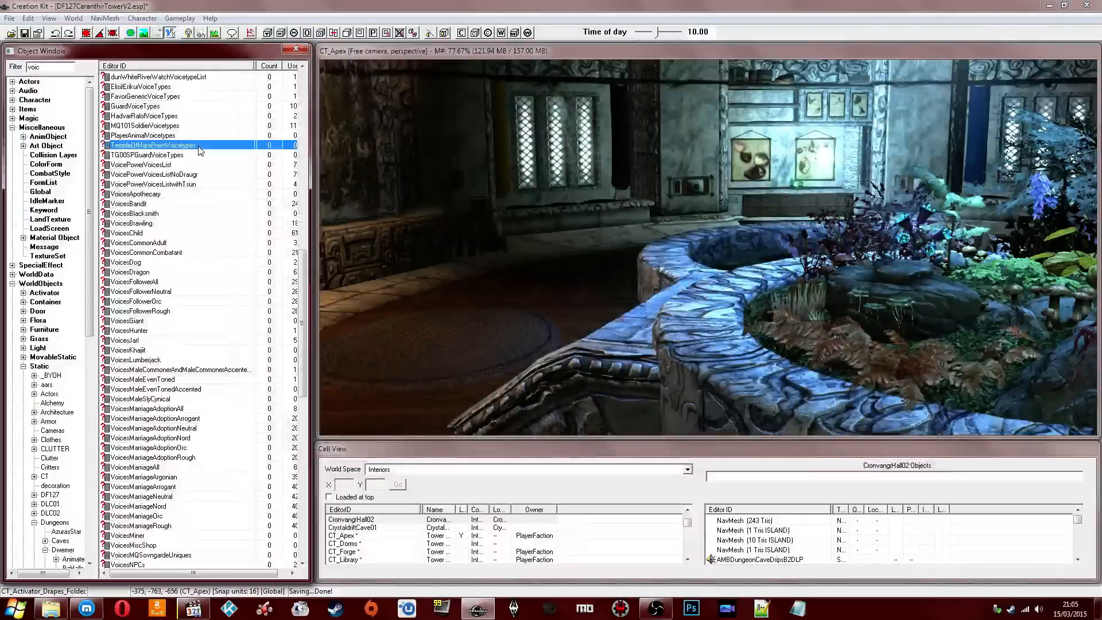
pyautogui.moveTo(49, 67); pyautogui.dragTo(12, 67)
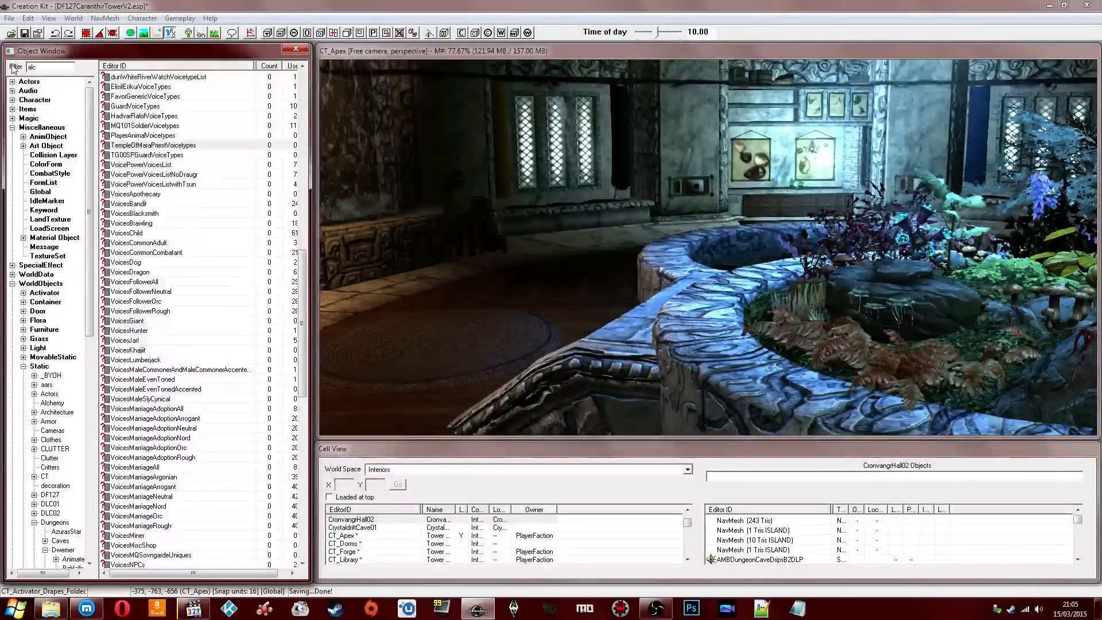
pyautogui.write('alchem')
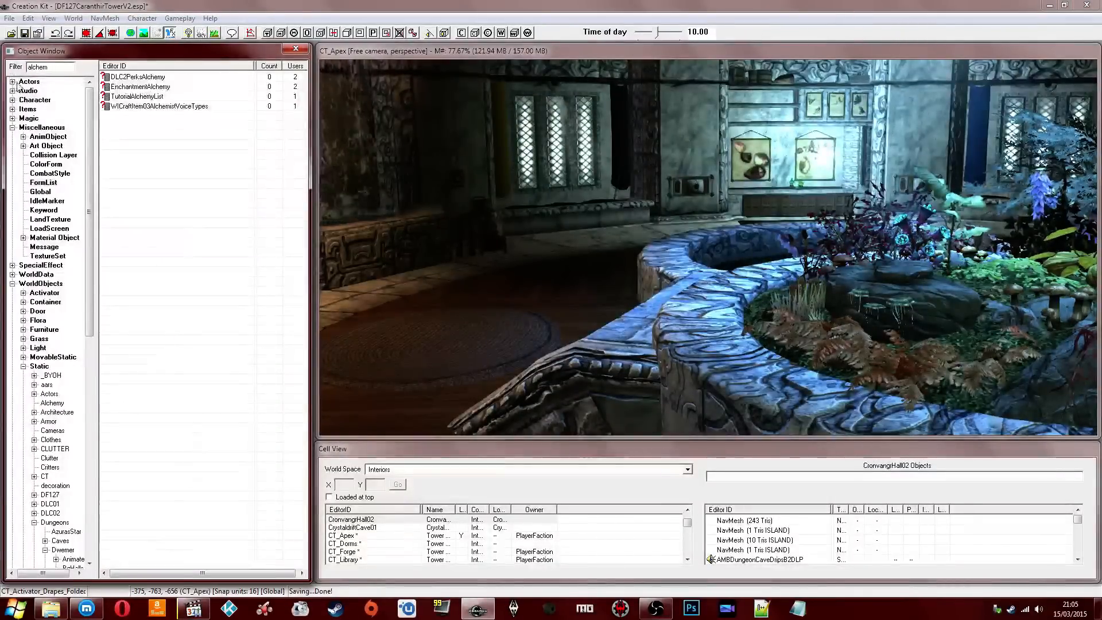
pyautogui.click(12, 82)
pyautogui.click(39, 91)
pyautogui.click(156, 87)
pyautogui.doubleClick(157, 88)
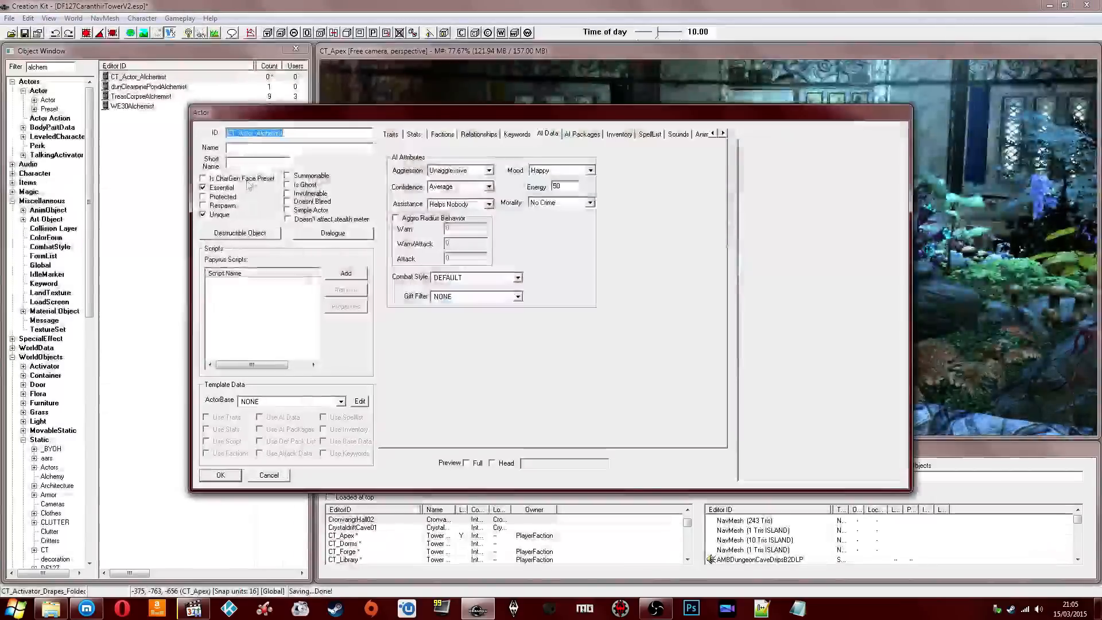
# Step: Enter A as the actor's name and review her stats, factions and relationships
pyautogui.click(320, 148)
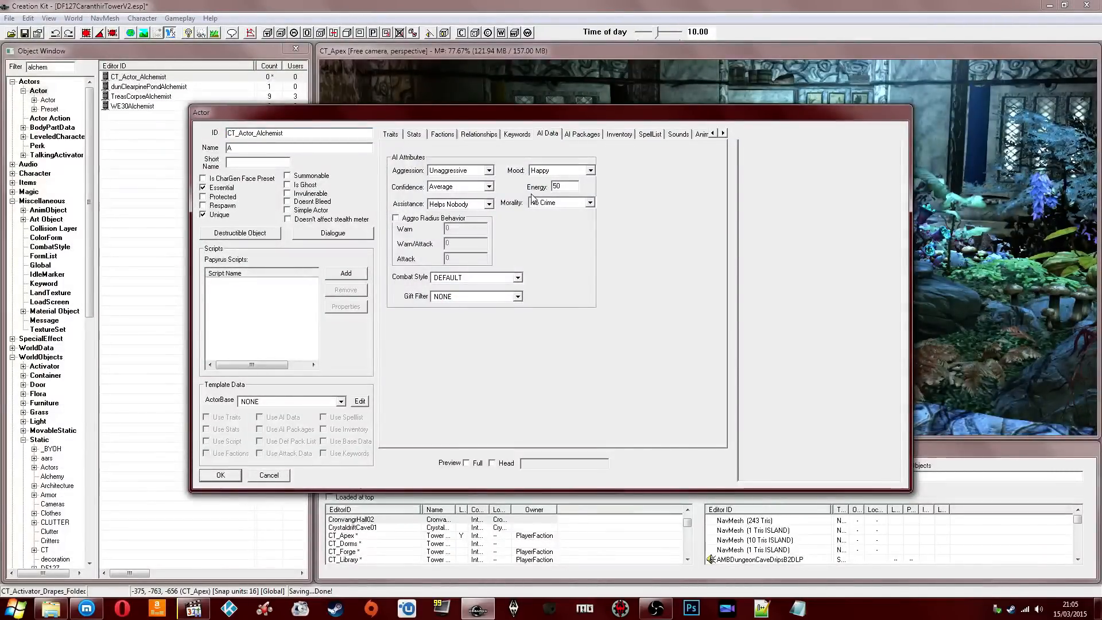
pyautogui.click(415, 135)
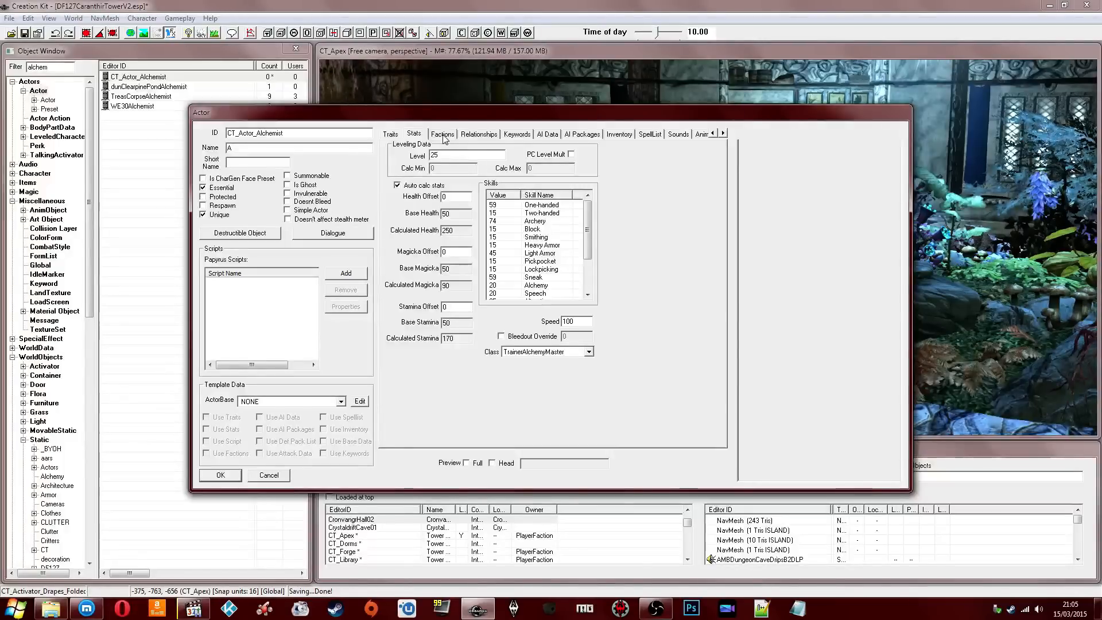
pyautogui.click(454, 136)
pyautogui.click(470, 135)
# Step: Set the actor's confidence to Cautious and her energy to 75 in the AI attributes
pyautogui.click(548, 135)
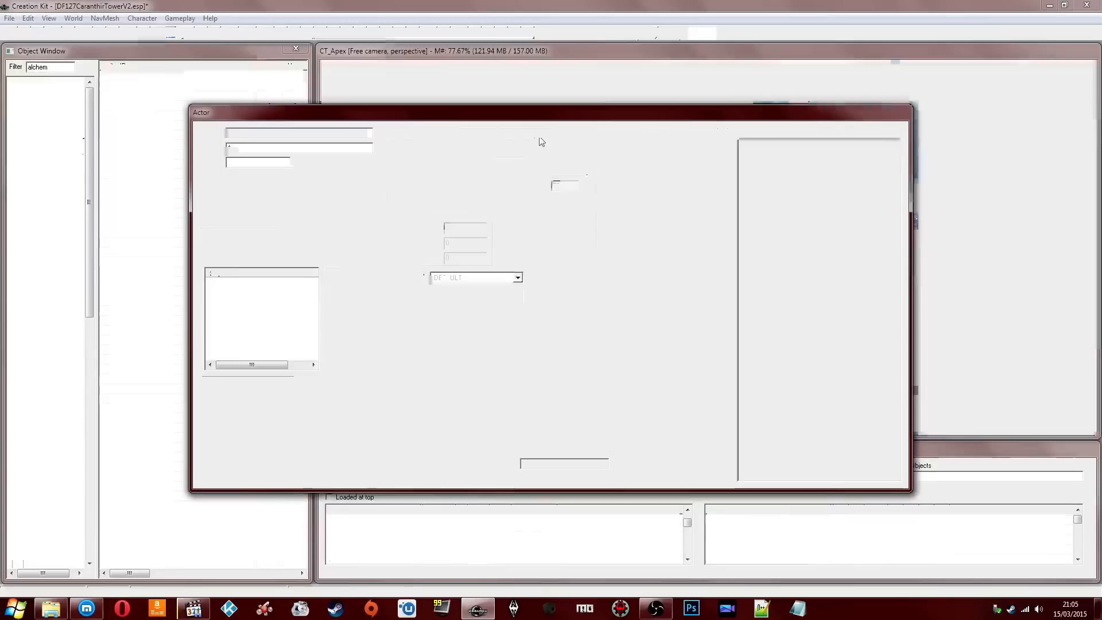
pyautogui.click(554, 171)
pyautogui.click(554, 171)
pyautogui.click(460, 188)
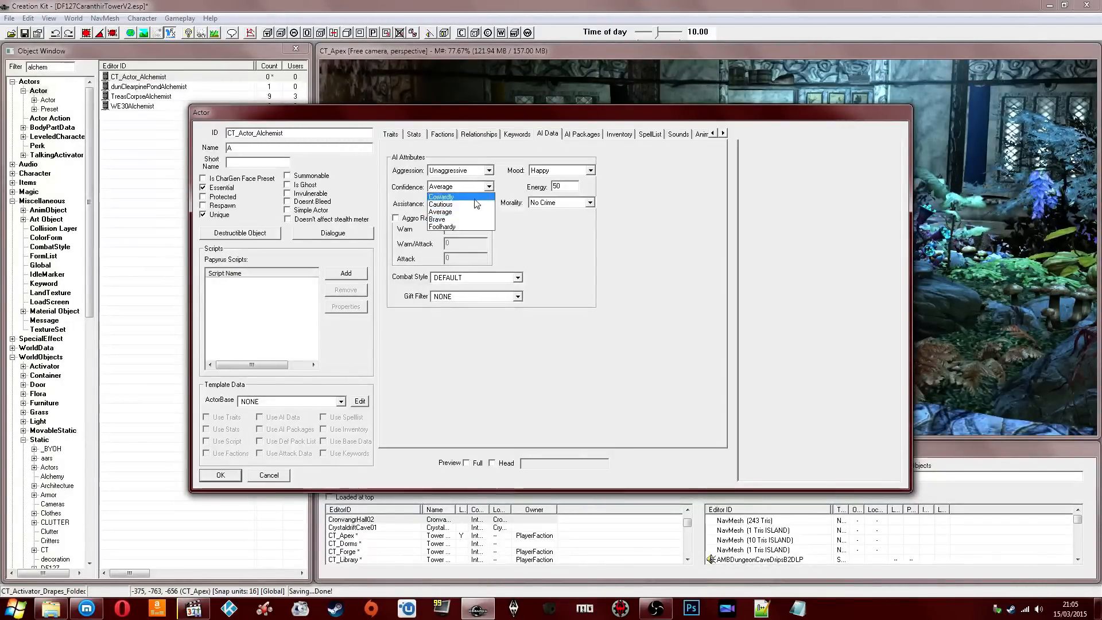
pyautogui.click(476, 204)
pyautogui.press('Tab')
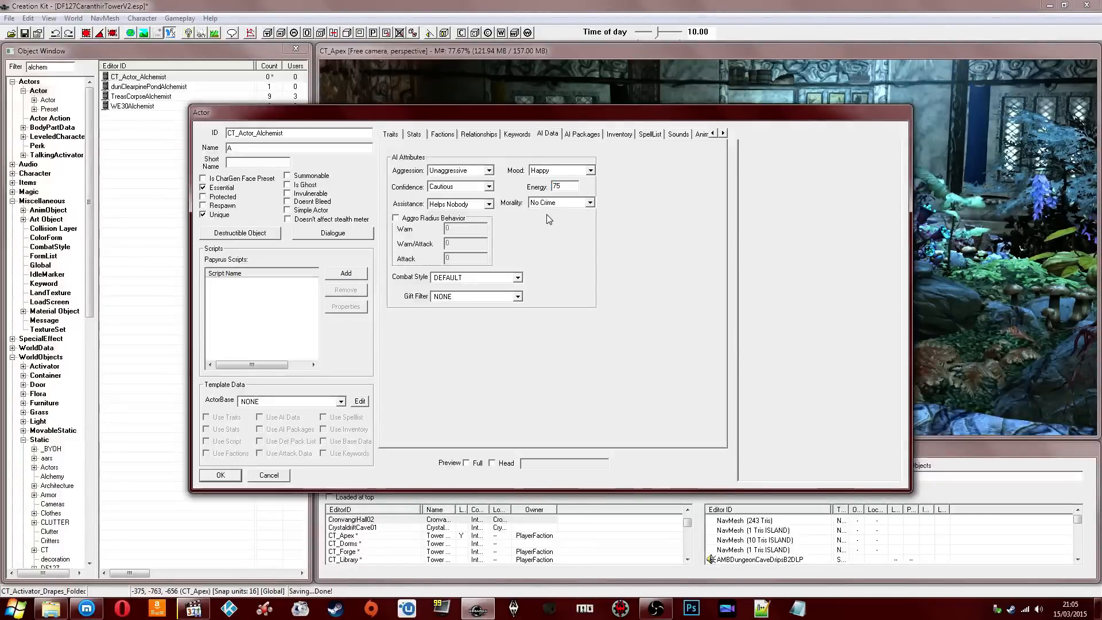
# Step: Set the actor's assistance to Helps Friends and Allies and open her AI package list
pyautogui.click(462, 204)
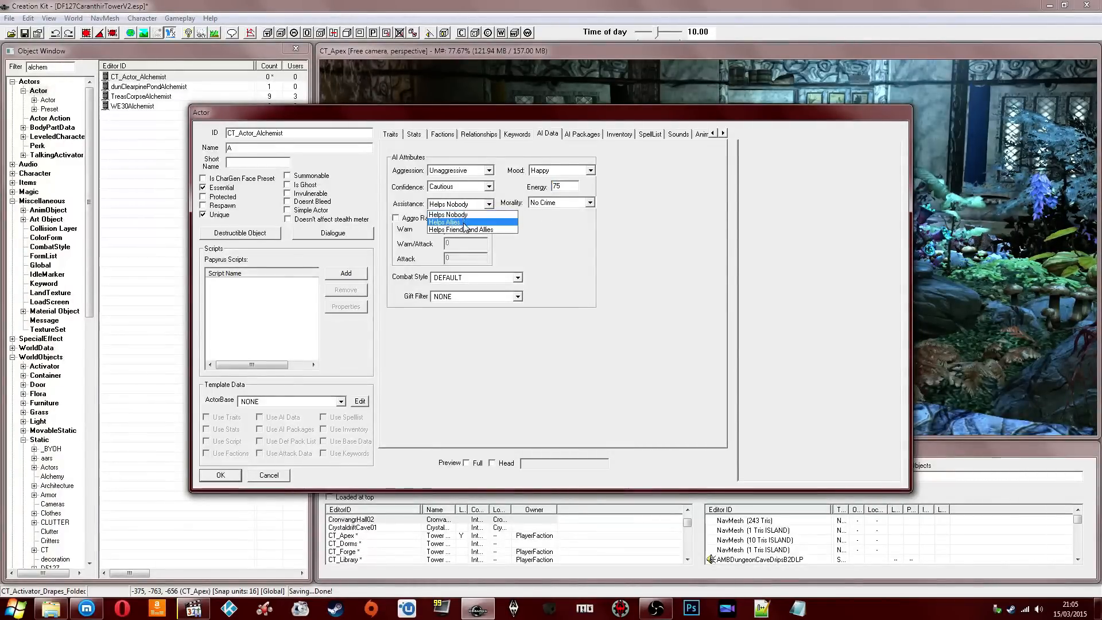
pyautogui.click(468, 229)
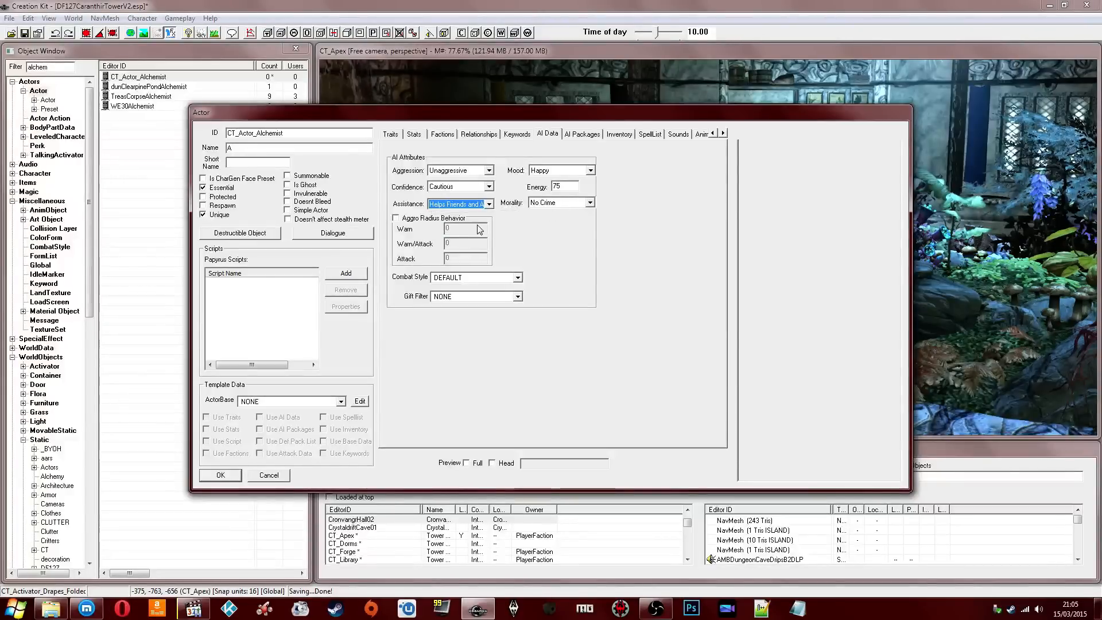
pyautogui.click(582, 134)
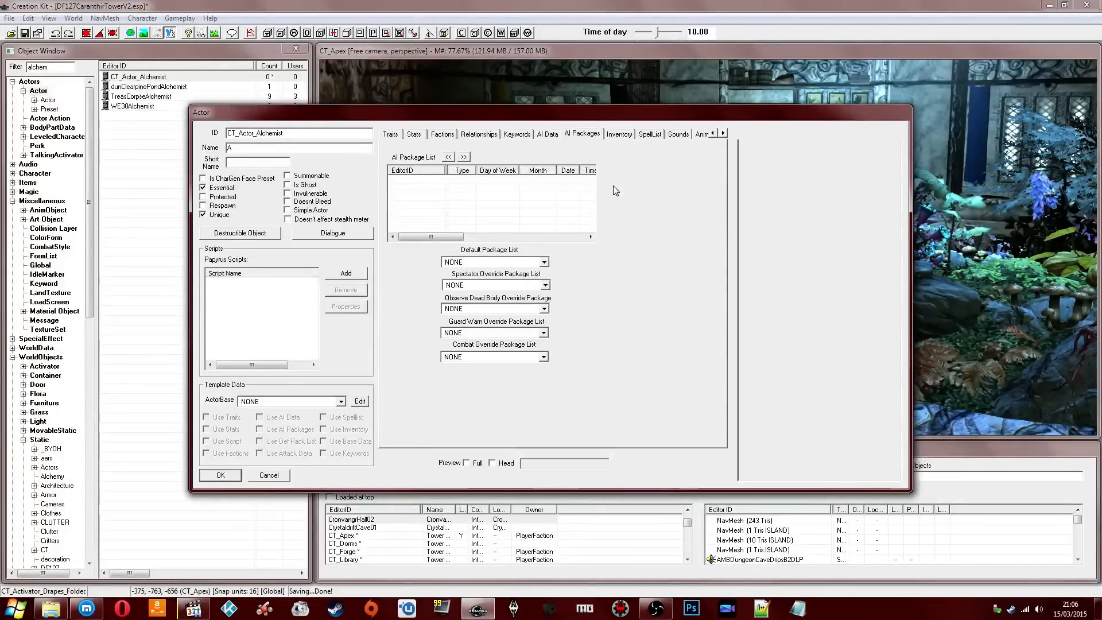
# Step: Review the actor's outfits and inventory, spells and perks, and sound settings
pyautogui.click(616, 136)
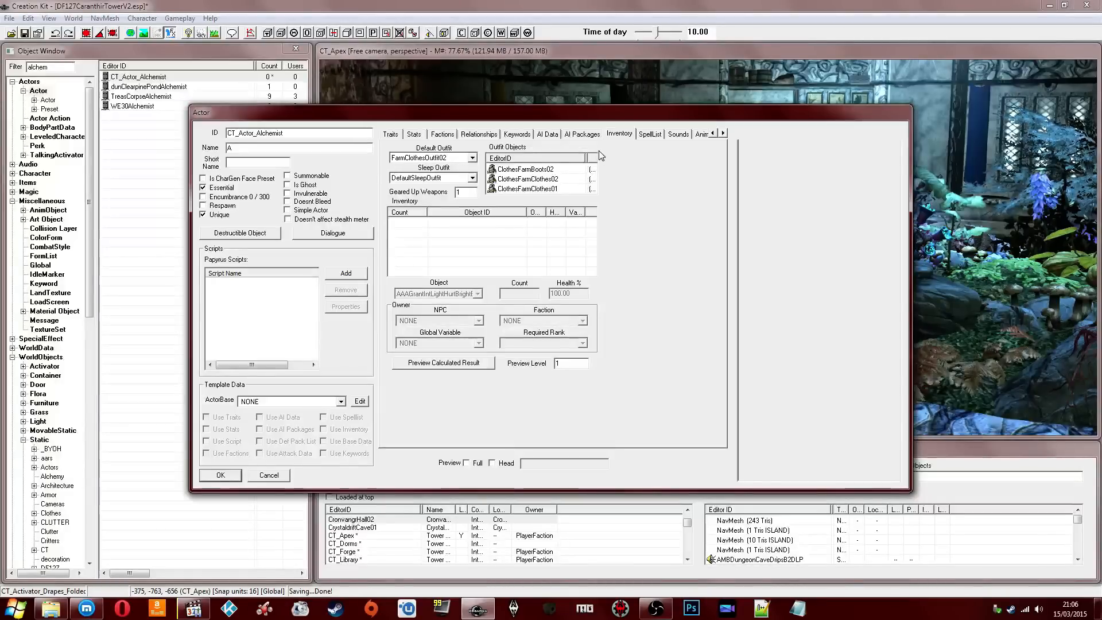
pyautogui.click(515, 170)
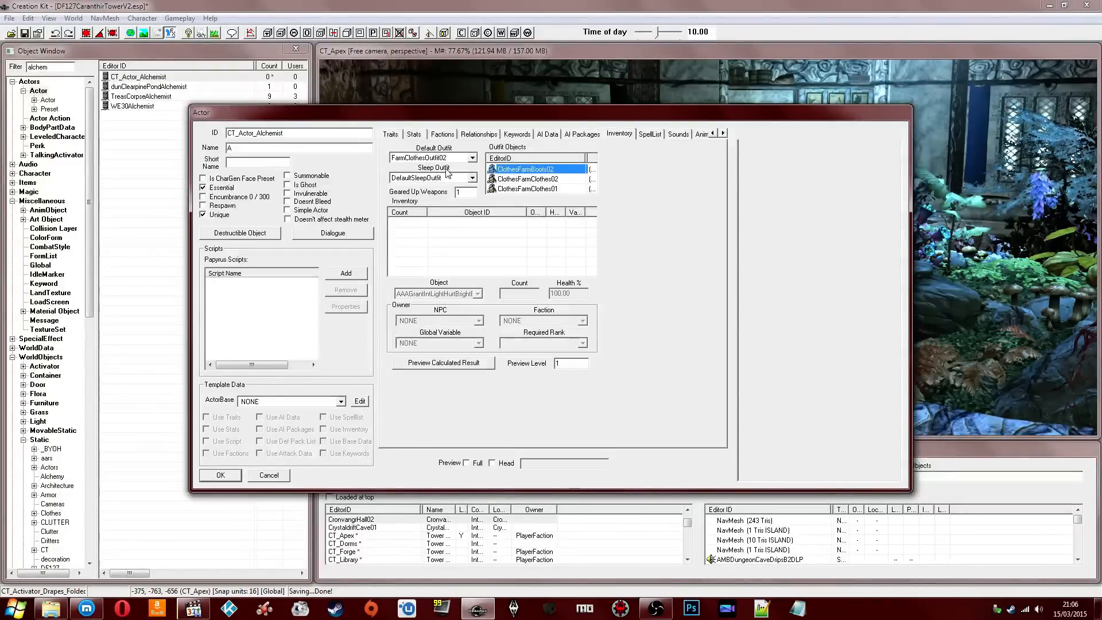
pyautogui.click(643, 135)
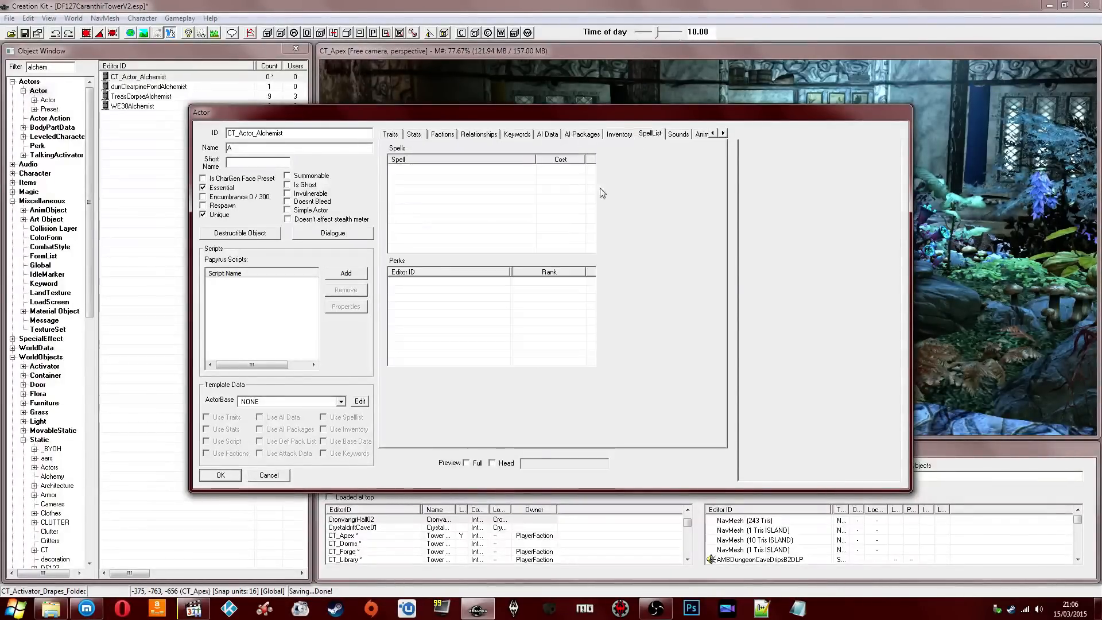
pyautogui.click(680, 135)
pyautogui.click(722, 133)
pyautogui.click(722, 133)
pyautogui.click(722, 133)
pyautogui.click(723, 133)
pyautogui.click(723, 133)
pyautogui.click(723, 134)
pyautogui.click(723, 133)
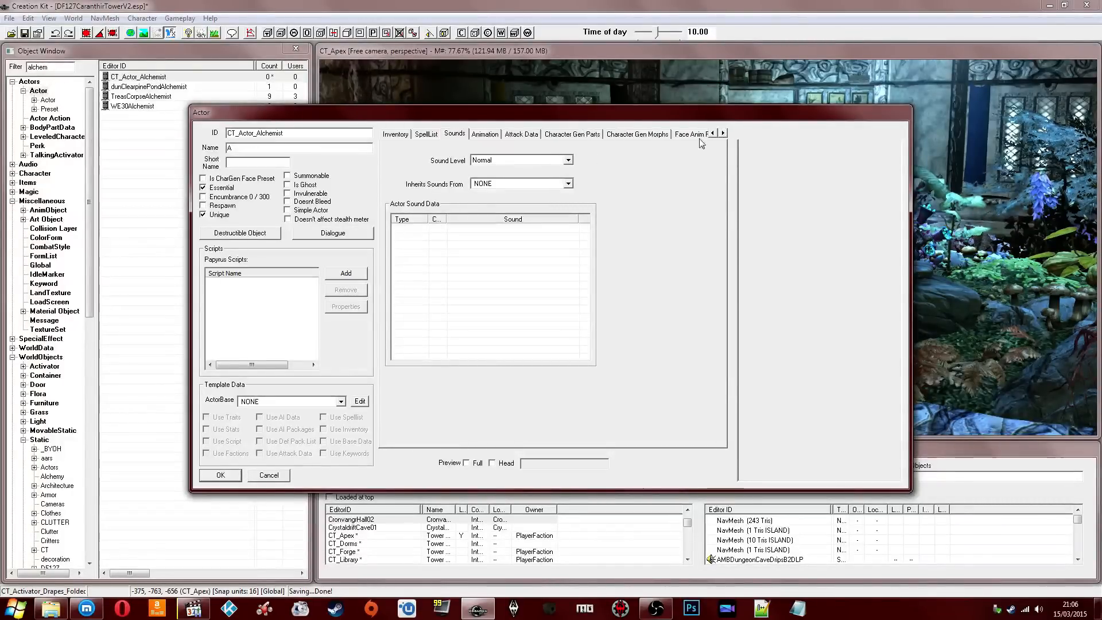
# Step: Preview the actor's head alongside her character gen parts, accept the actor's changes and save the plugin
pyautogui.click(573, 134)
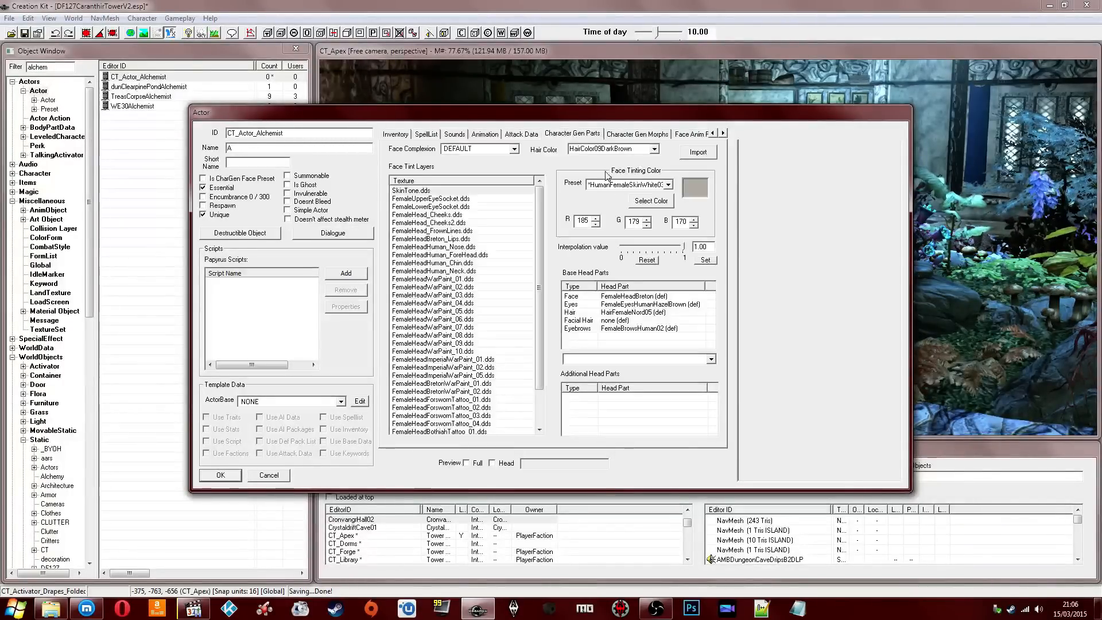
pyautogui.click(504, 464)
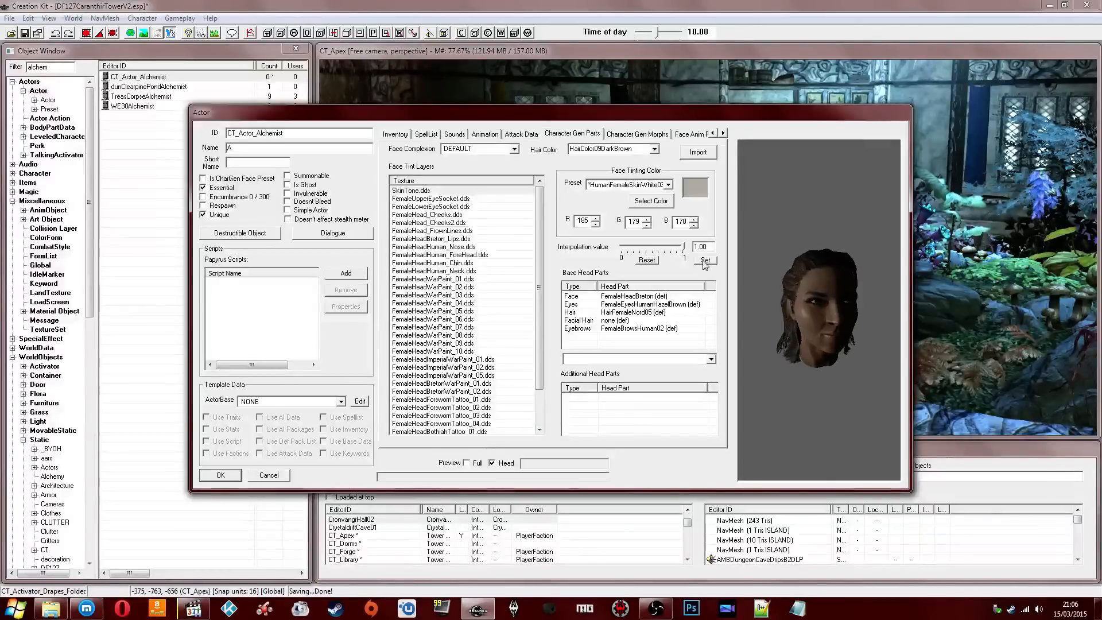
pyautogui.click(220, 475)
pyautogui.hotkey('ctrl', 's')
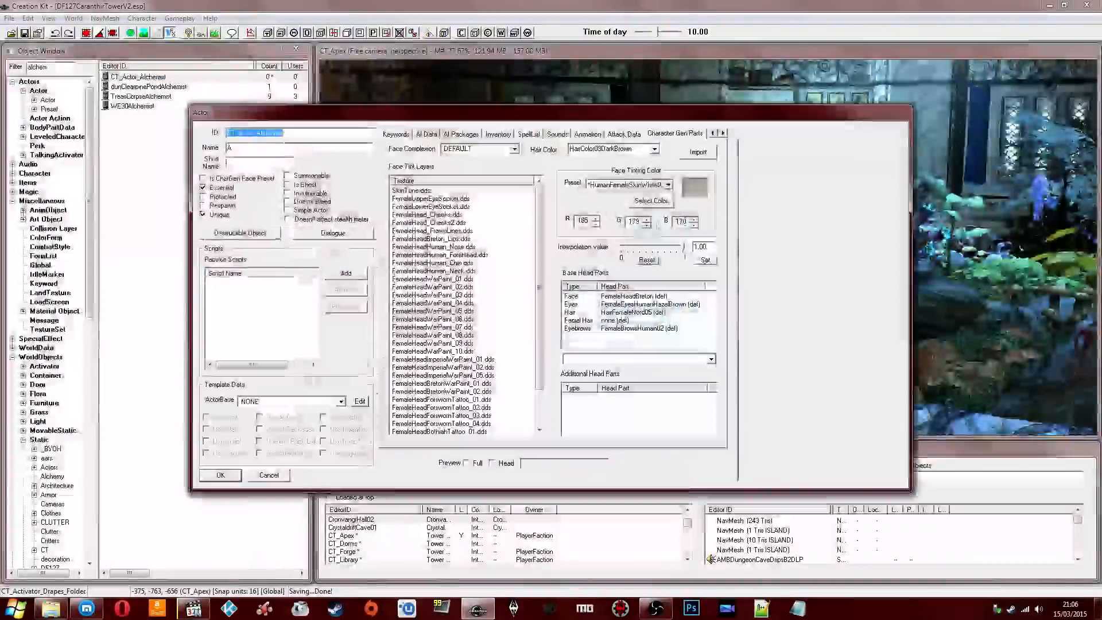
# Step: Display the full-body preview of CT_Actor_Alchemist and inspect her figure
pyautogui.click(465, 462)
pyautogui.scroll(6, 812, 273)
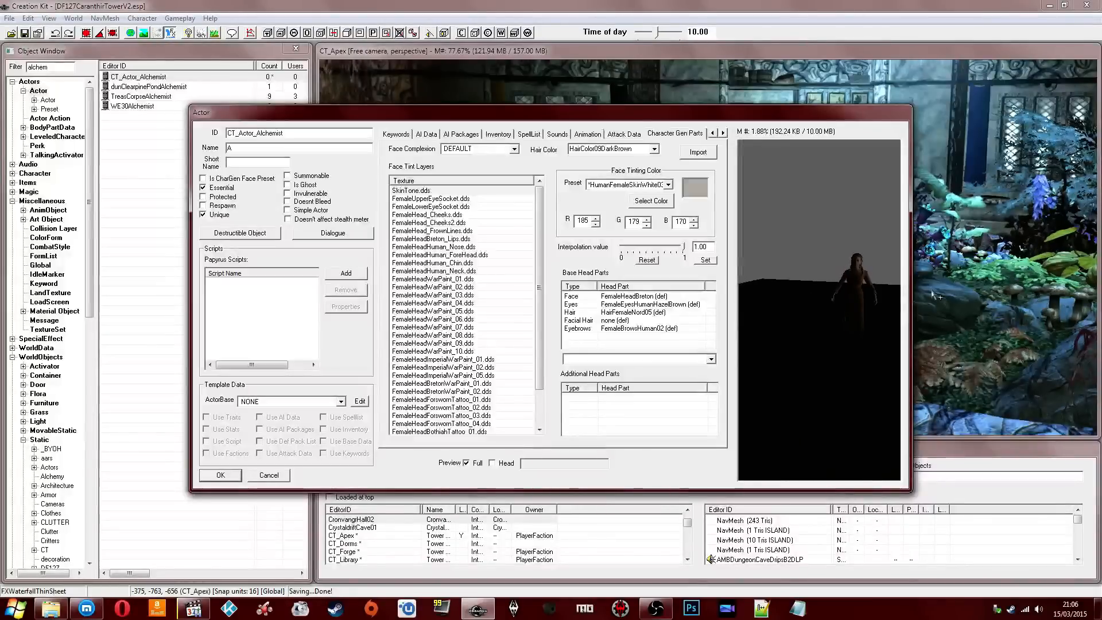
pyautogui.scroll(-6, 864, 284)
pyautogui.moveTo(864, 284); pyautogui.dragTo(817, 280)
pyautogui.scroll(5, 828, 259)
pyautogui.scroll(-6, 817, 281)
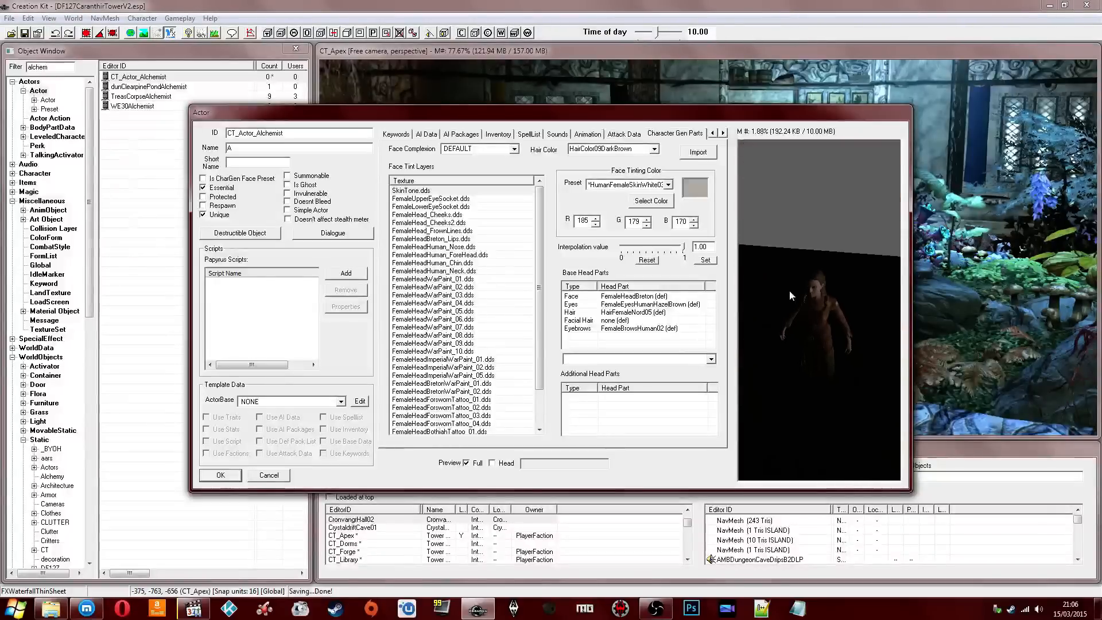
# Step: Switch the actor's preview to her head and turn on brighter lighting to see the face
pyautogui.click(492, 462)
pyautogui.moveTo(804, 299); pyautogui.dragTo(807, 302)
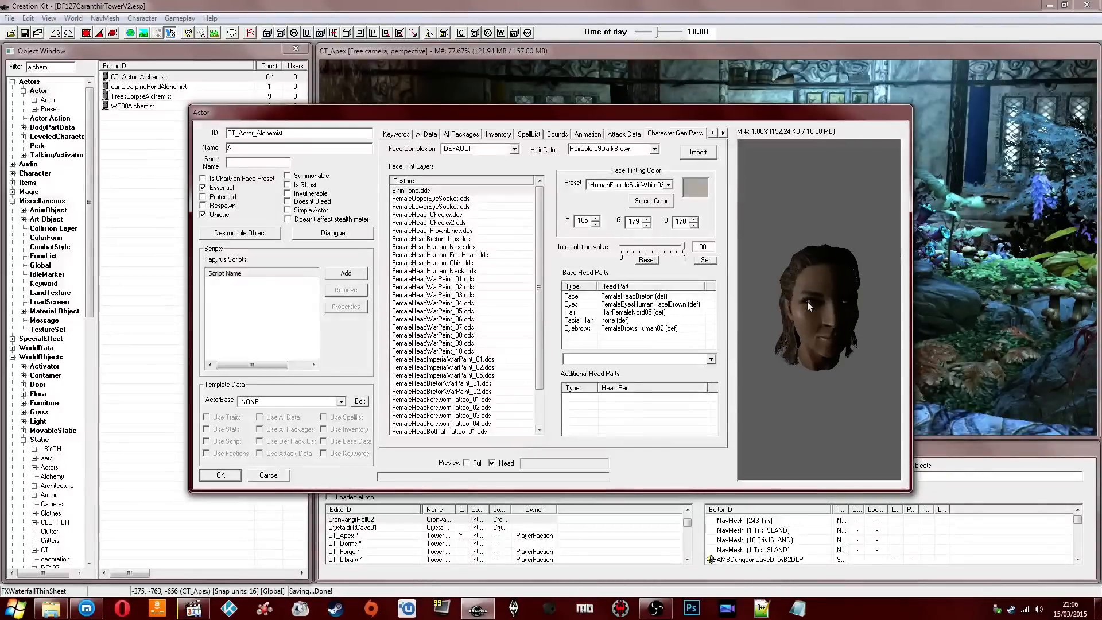
pyautogui.click(191, 31)
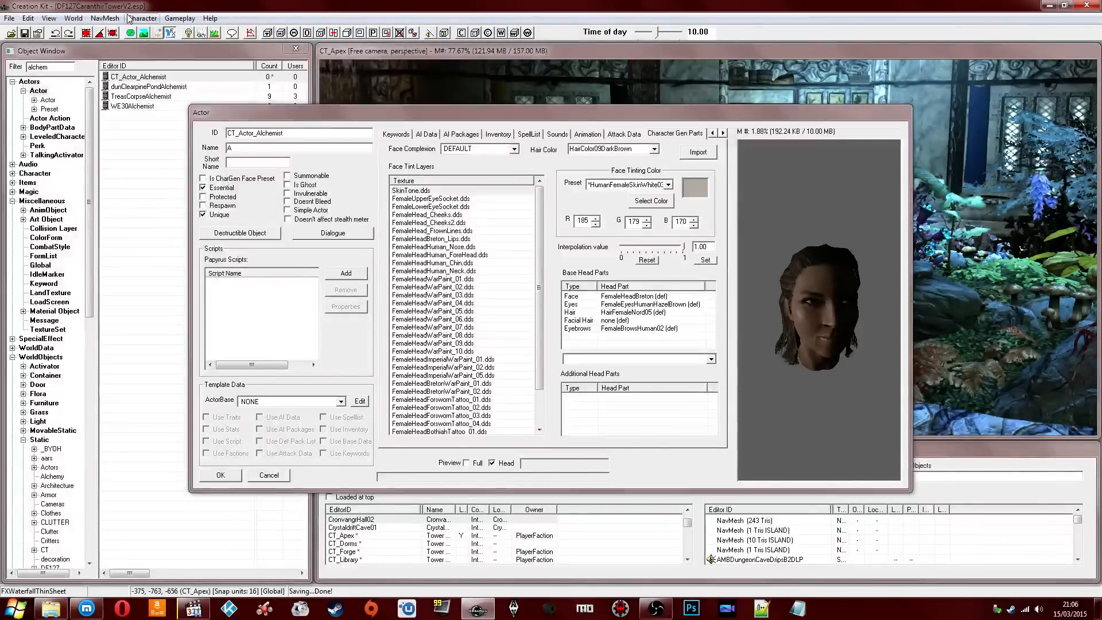
pyautogui.click(188, 32)
pyautogui.click(784, 281)
pyautogui.scroll(4, 784, 280)
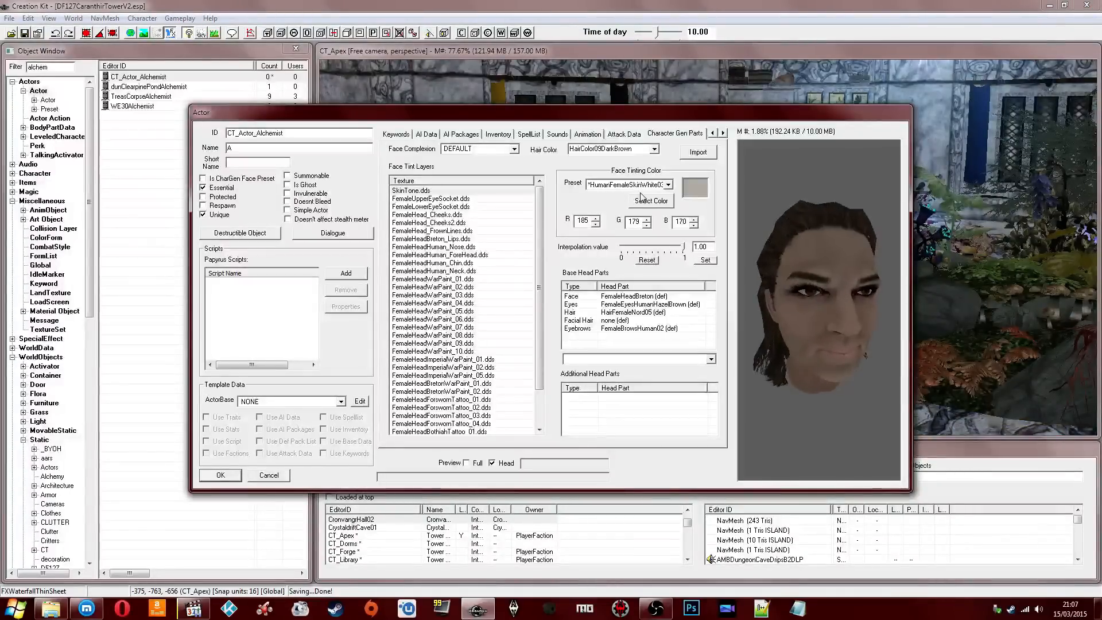
# Step: Try the SkinHeadFemaleBretonComplexion_Rough01 face complexion, and settle on SkinHeadFemaleBreton
pyautogui.click(514, 149)
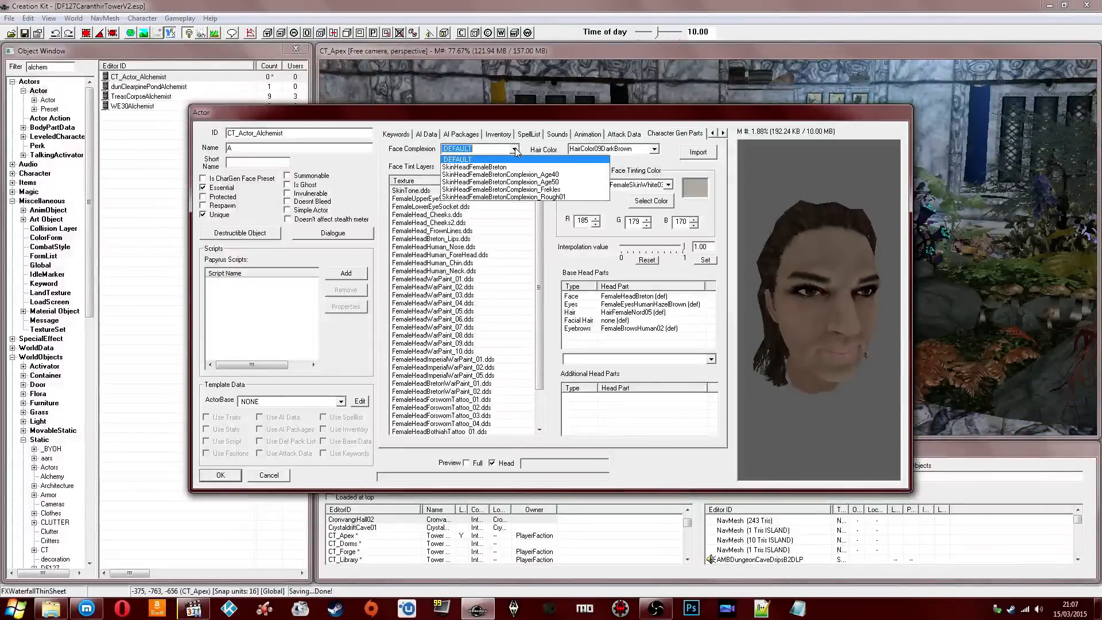
pyautogui.click(483, 195)
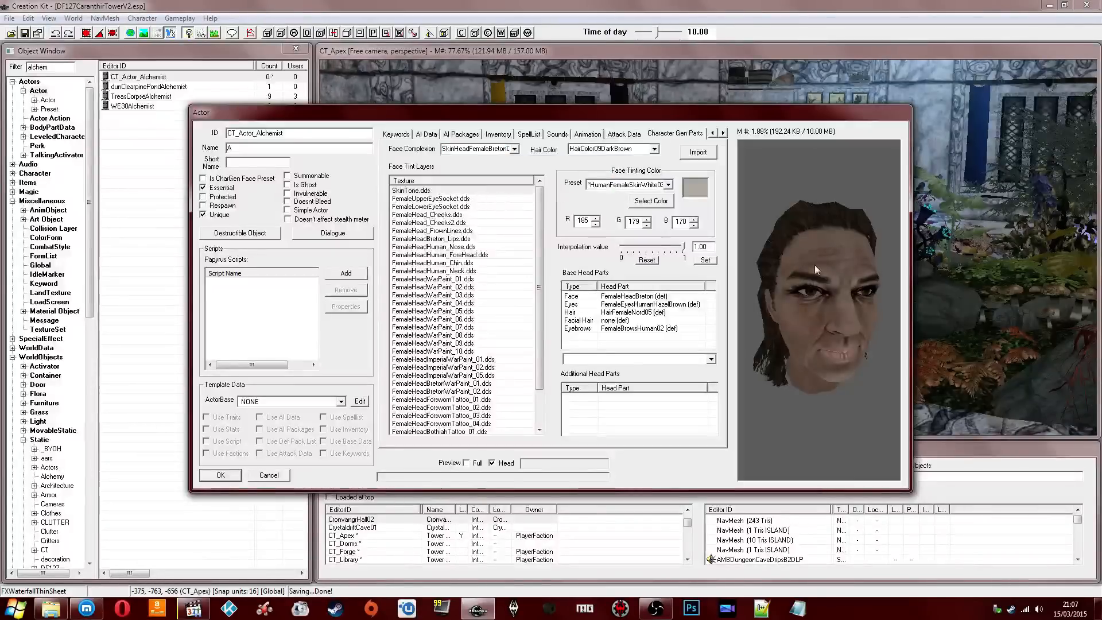
pyautogui.click(515, 149)
pyautogui.click(509, 167)
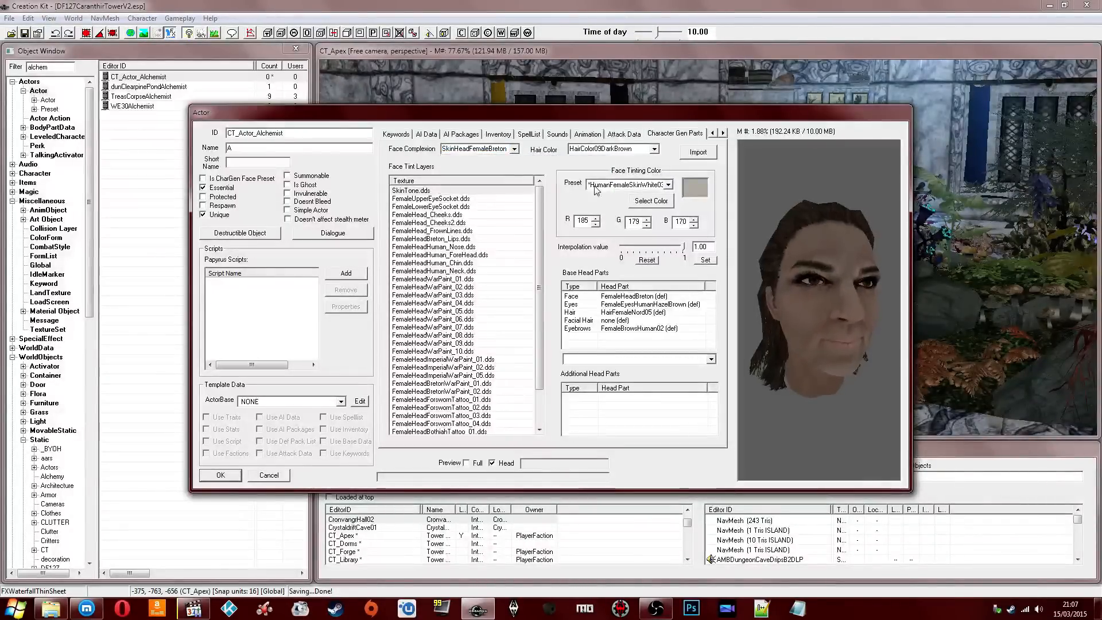
# Step: Set the actor's hair color to HairColor02LightBlond
pyautogui.click(654, 149)
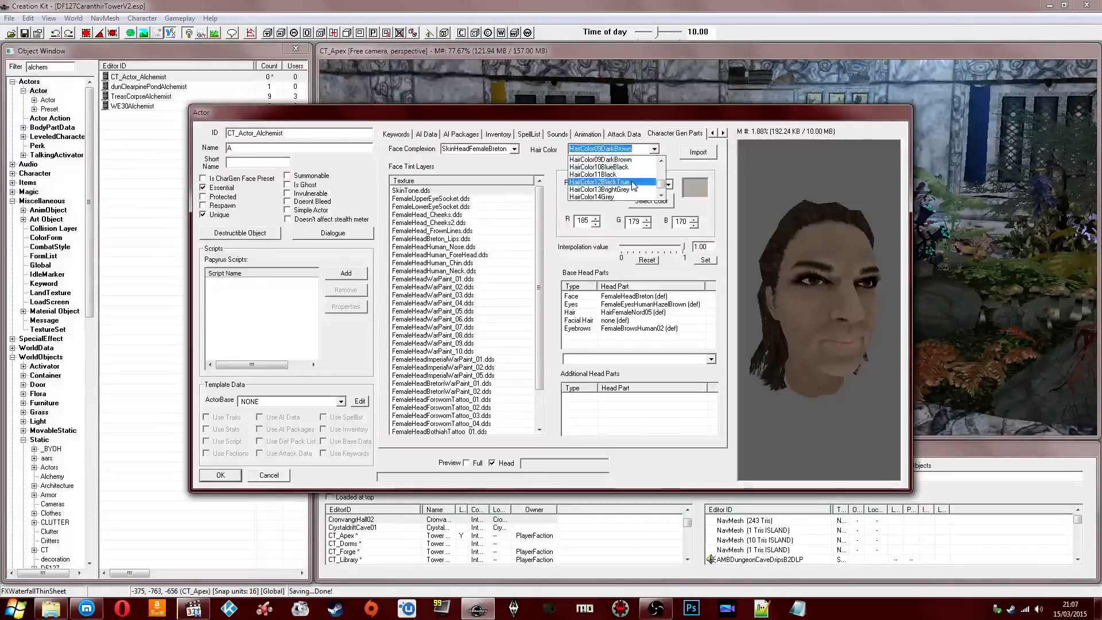
pyautogui.scroll(3, 631, 190)
pyautogui.scroll(1, 637, 181)
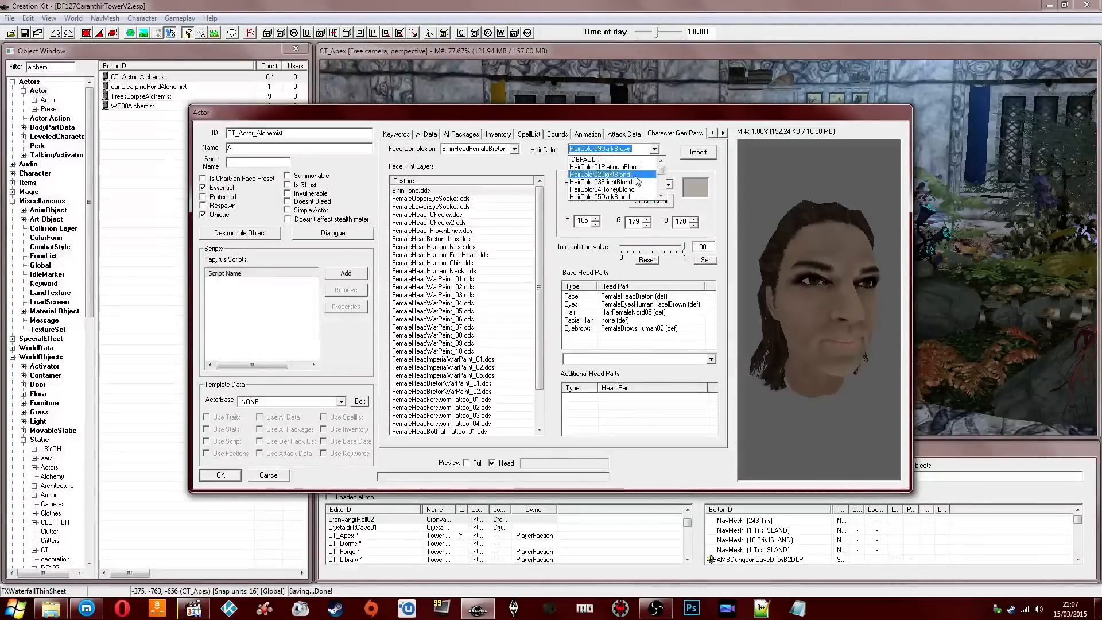
pyautogui.click(636, 174)
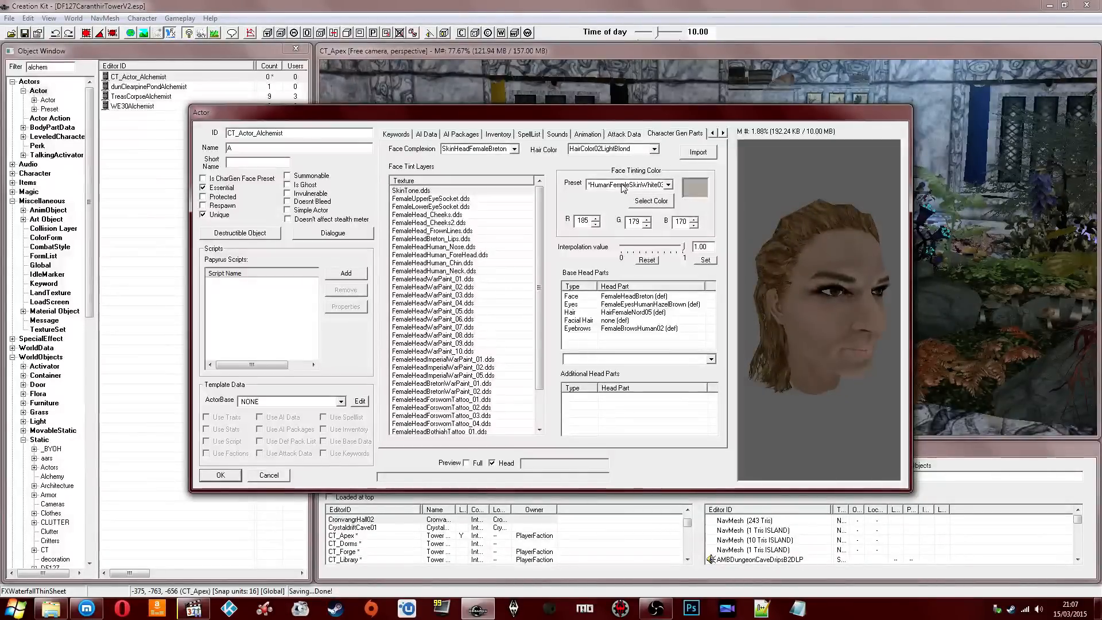
# Step: Try FemaleEyesHumanLightBlueBloodShot as the actor's eyes and inspect them up close in the head preview
pyautogui.click(607, 297)
pyautogui.click(624, 360)
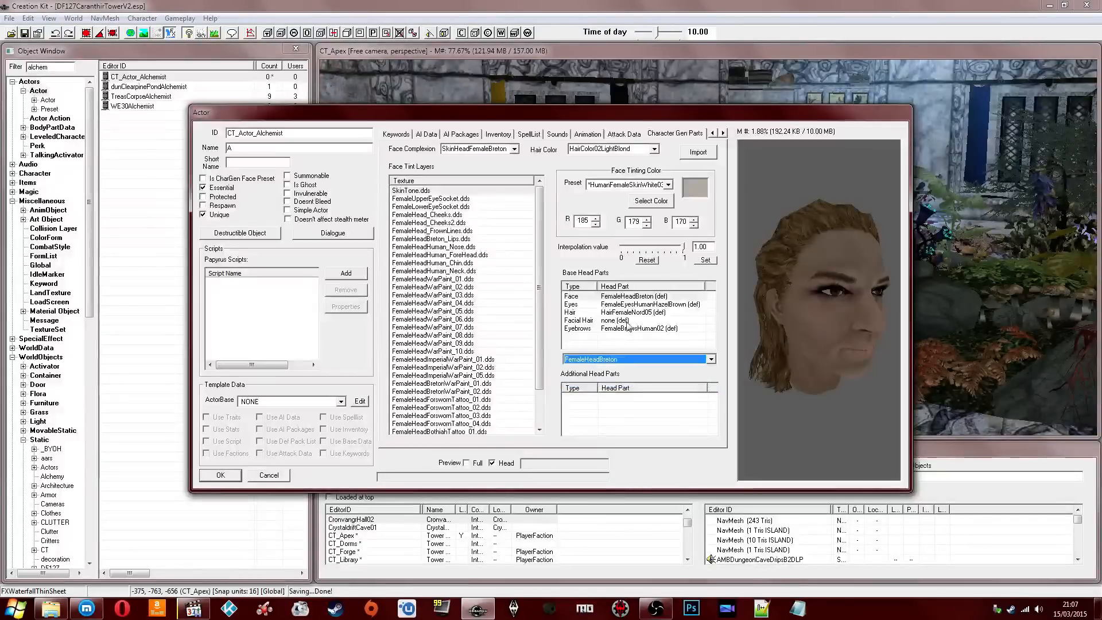
pyautogui.click(629, 305)
pyautogui.click(637, 360)
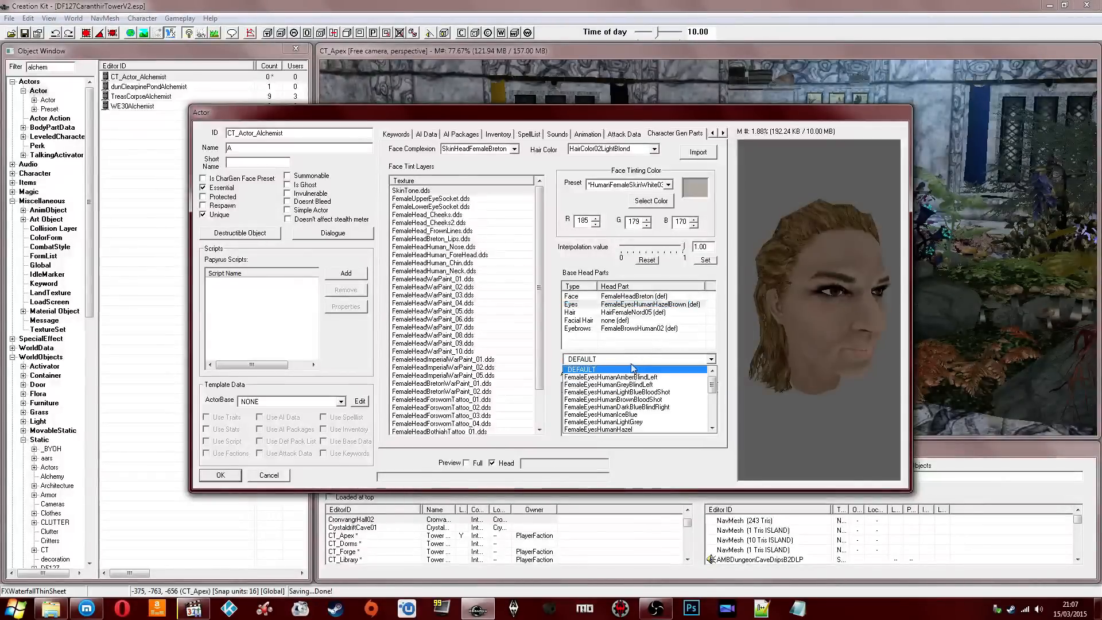
pyautogui.click(626, 377)
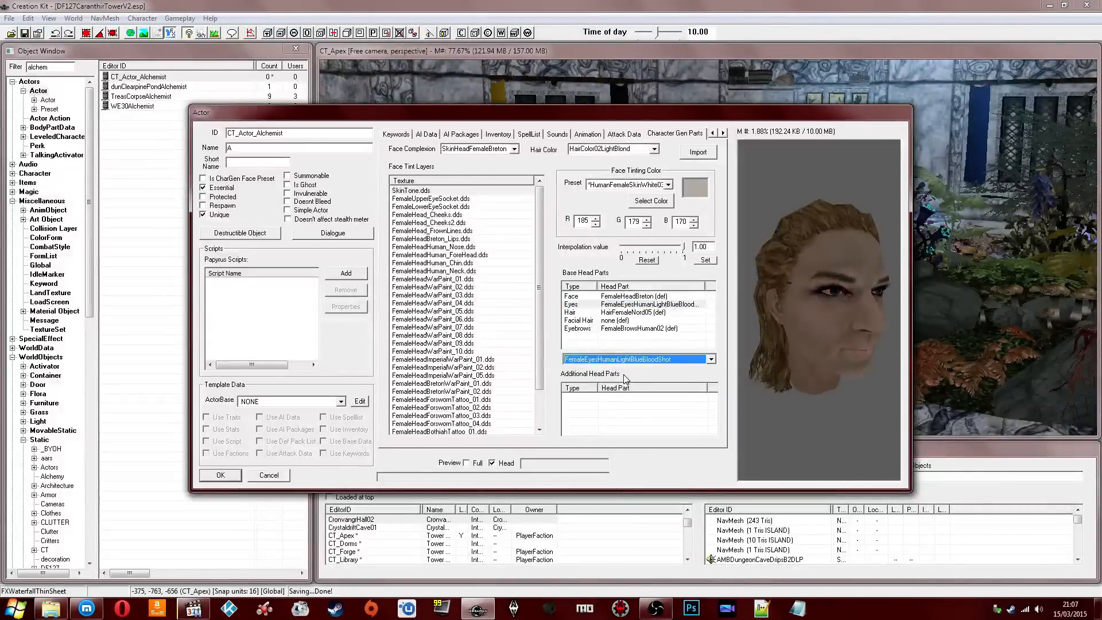
pyautogui.scroll(1, 626, 379)
pyautogui.moveTo(774, 356)
pyautogui.mouseDown()
pyautogui.moveTo(757, 329)
pyautogui.moveTo(779, 345)
pyautogui.mouseUp()
pyautogui.scroll(2, 760, 333)
# Step: Set the eyes head part to FemaleEyesHumanGreenHazel and check it in the preview
pyautogui.click(703, 359)
pyautogui.scroll(-2, 663, 409)
pyautogui.scroll(-4, 662, 430)
pyautogui.click(666, 392)
pyautogui.moveTo(785, 334); pyautogui.dragTo(810, 262)
# Step: Try hair head parts such as HairFemaleRedguard04, HairFemaleNord17 and HairFemaleNord03 on the actor
pyautogui.click(660, 313)
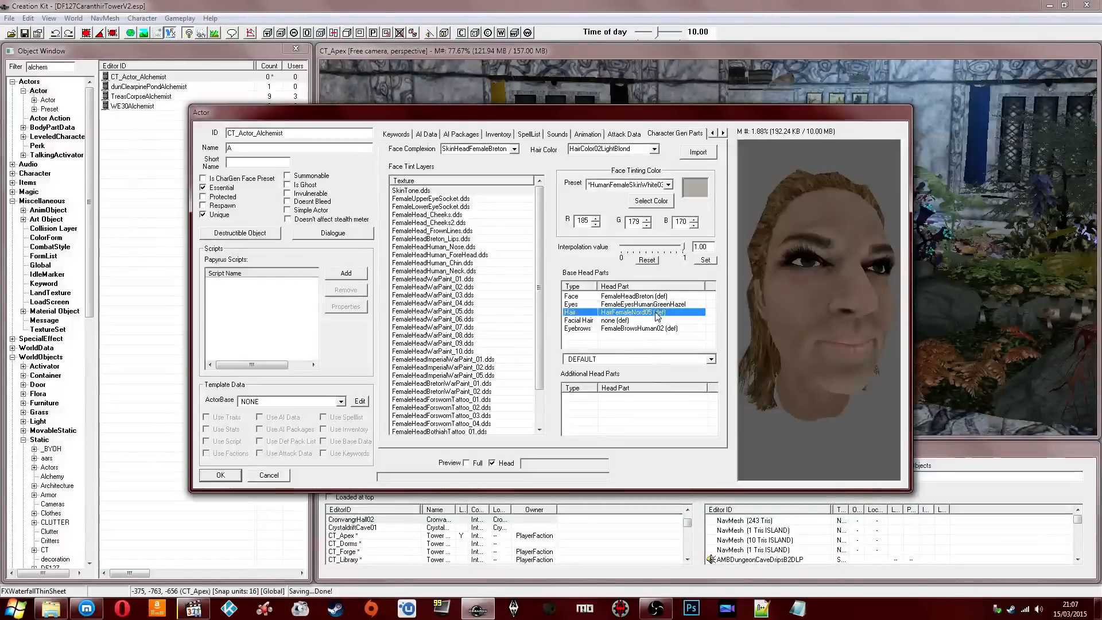
pyautogui.moveTo(740, 293); pyautogui.dragTo(749, 298)
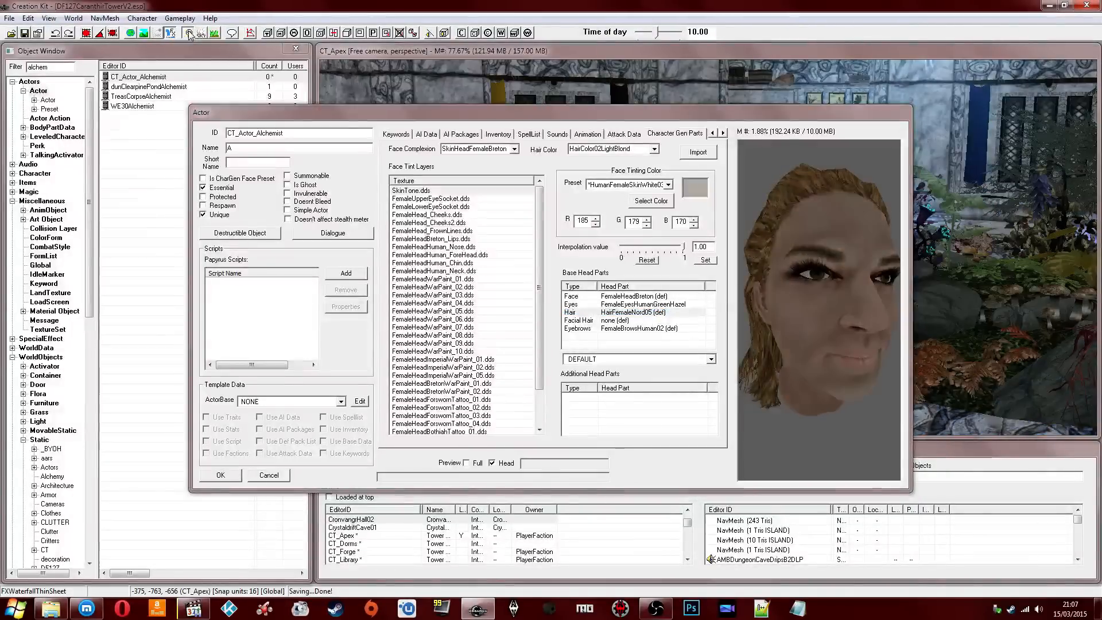
pyautogui.click(616, 361)
pyautogui.scroll(-1, 616, 361)
pyautogui.scroll(-4, 615, 361)
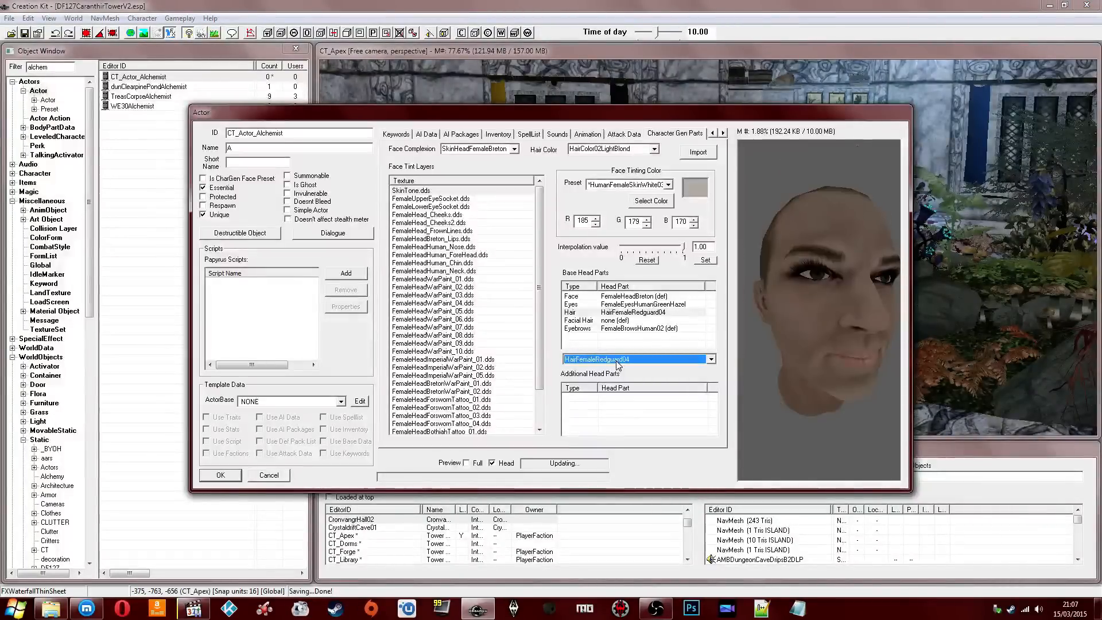
pyautogui.scroll(6, 615, 360)
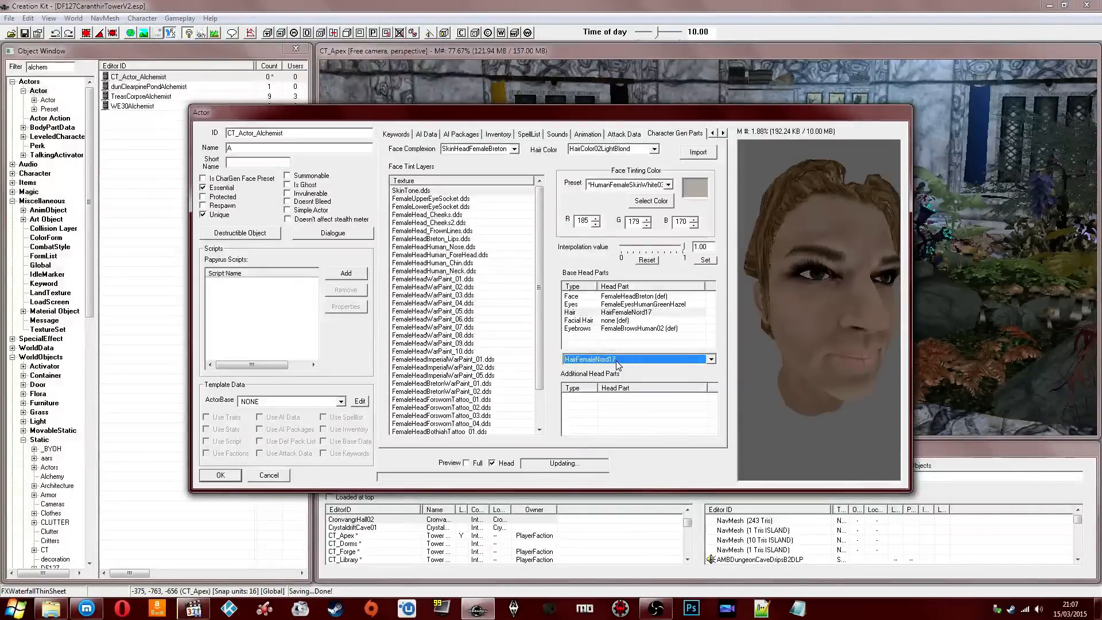
pyautogui.scroll(10, 615, 360)
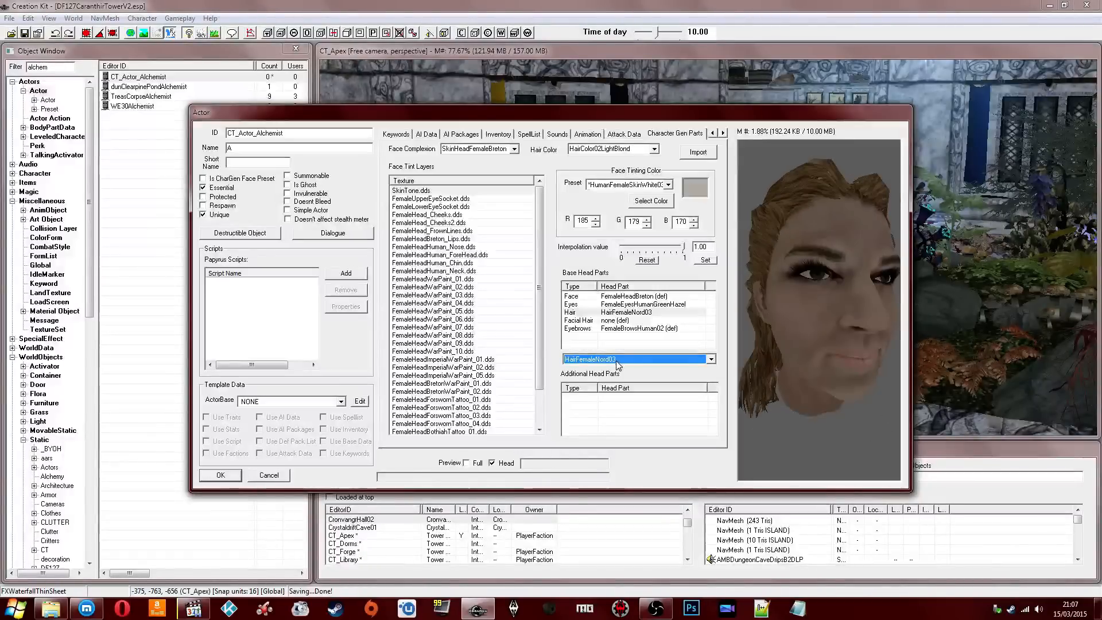
pyautogui.moveTo(835, 291); pyautogui.dragTo(789, 310)
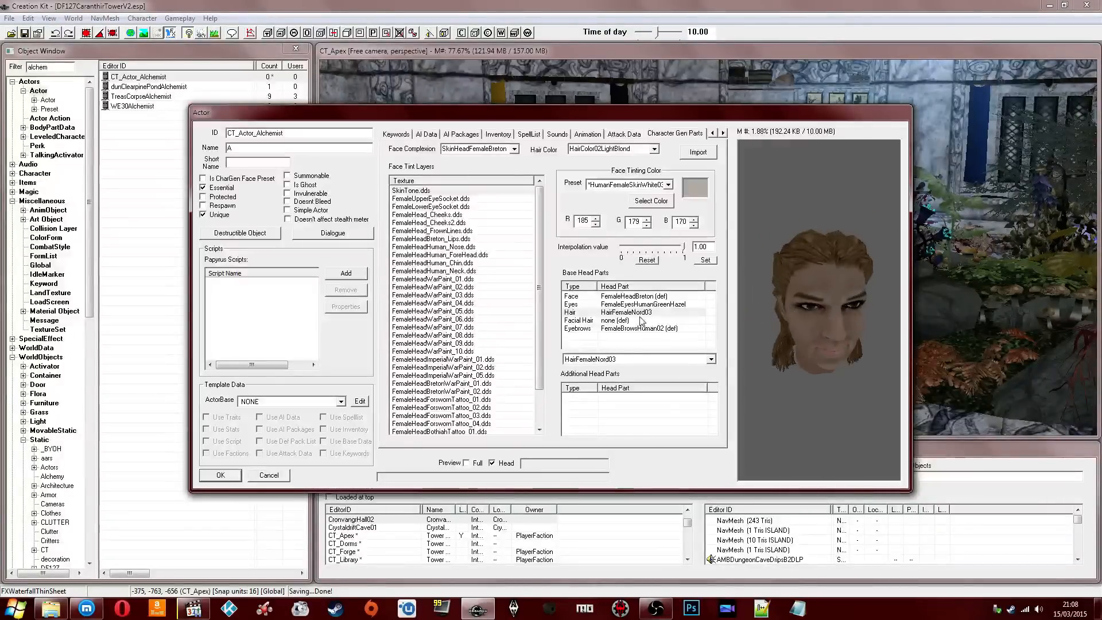
# Step: Try the HairFemaleNord06 and HairFemaleNord08 hair parts and inspect the braided style from the side
pyautogui.click(631, 361)
pyautogui.scroll(-3, 631, 361)
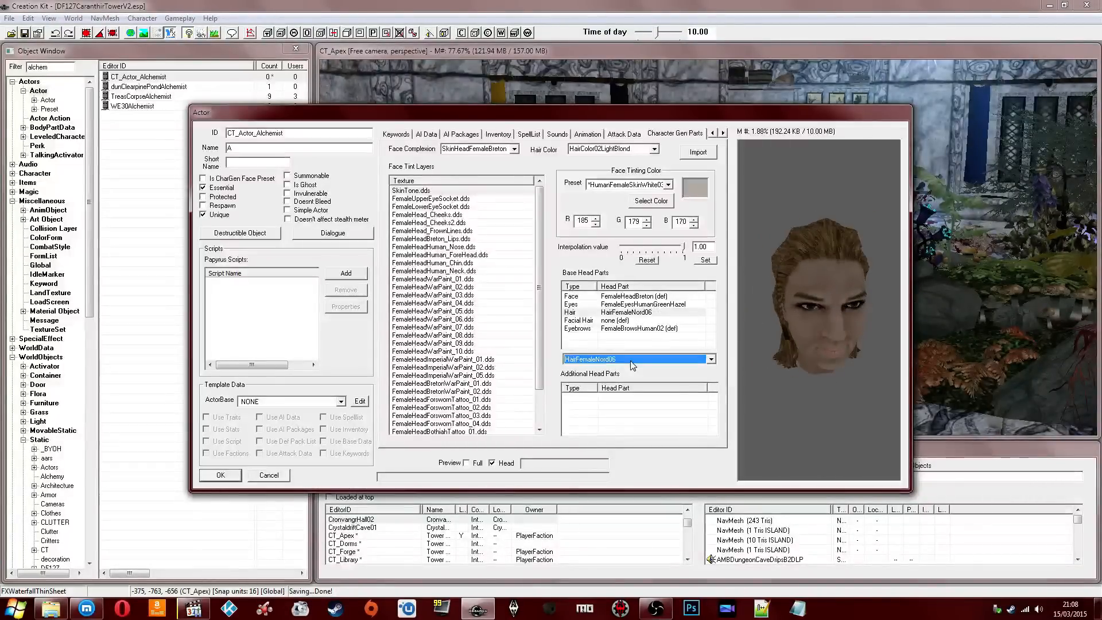
pyautogui.scroll(-2, 632, 365)
pyautogui.click(794, 340)
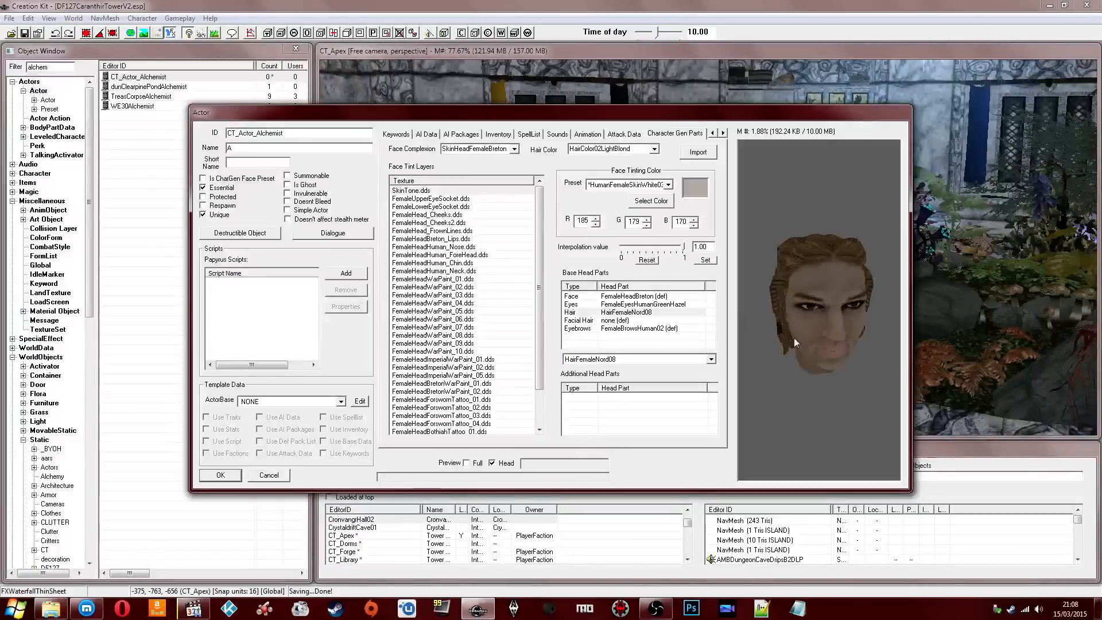
pyautogui.moveTo(794, 343); pyautogui.dragTo(826, 315)
# Step: Try HairFemaleNord09, then set the hair head part to HairFemaleNord11 and check it in the head preview
pyautogui.click(642, 360)
pyautogui.click(642, 360)
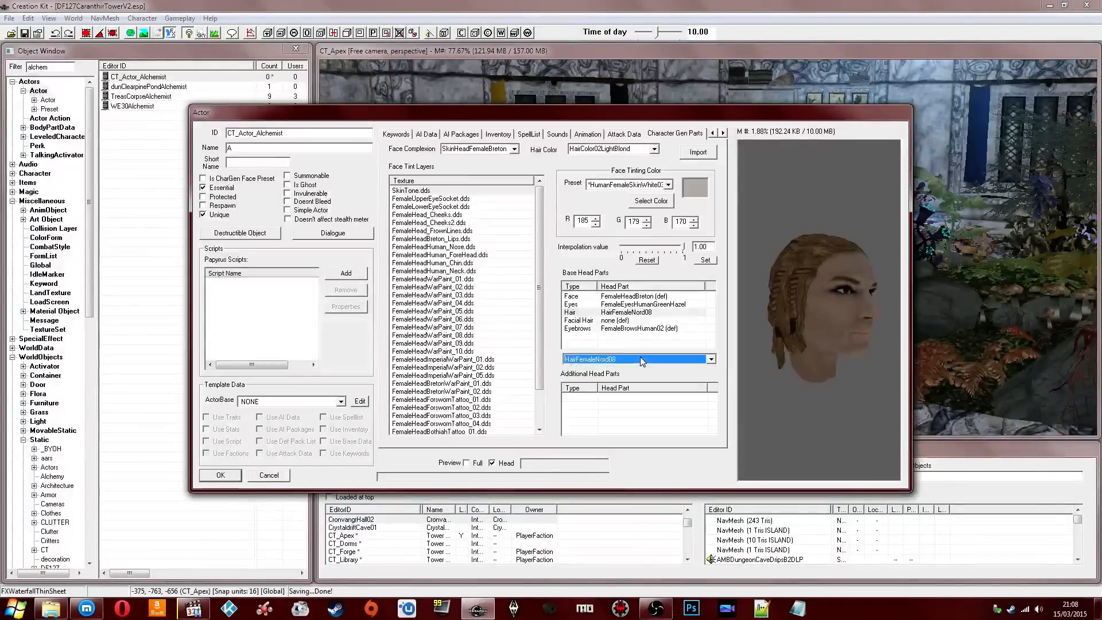
pyautogui.scroll(-4, 641, 360)
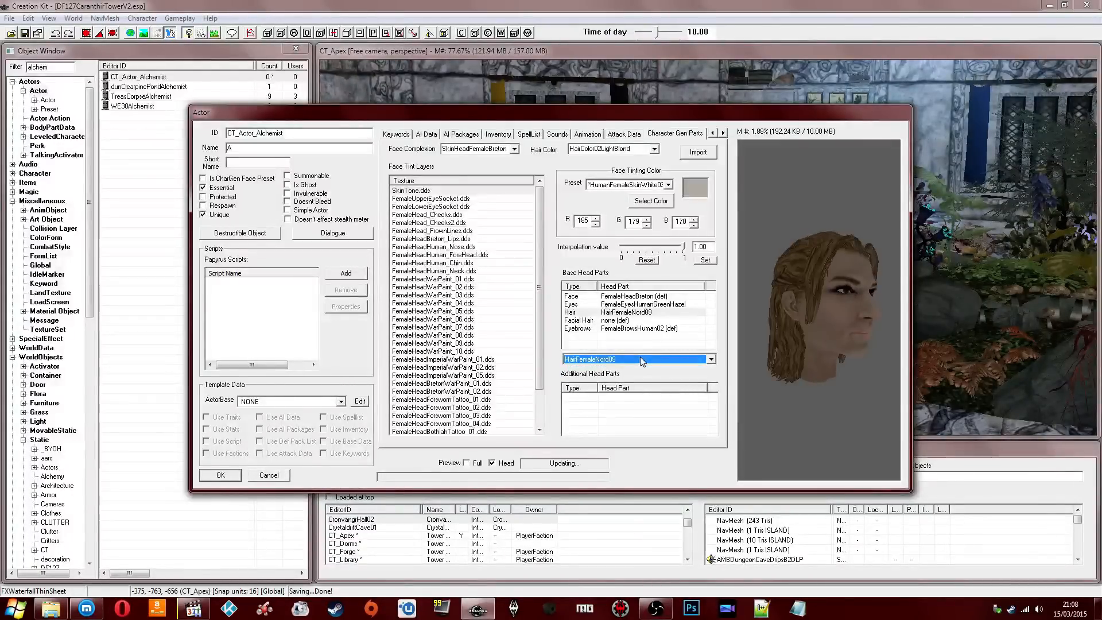
pyautogui.scroll(-2, 642, 360)
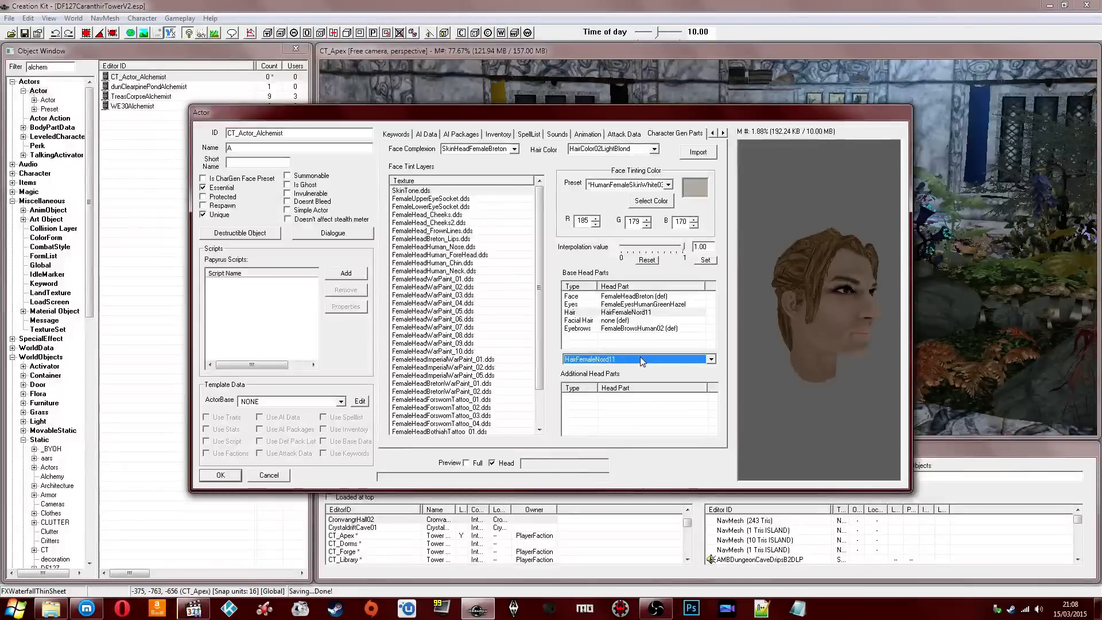
pyautogui.moveTo(795, 348); pyautogui.dragTo(762, 332)
# Step: Check which facial hair head parts are available for the actor
pyautogui.click(621, 320)
pyautogui.click(619, 359)
pyautogui.click(618, 363)
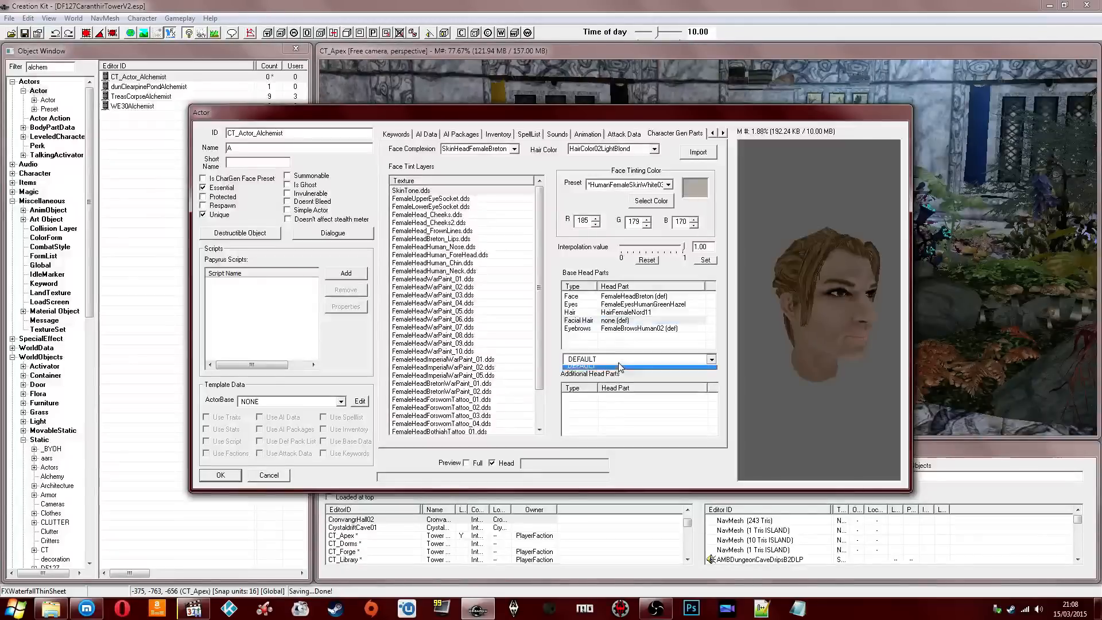
# Step: Set the eyebrows head part to FemaleBrowsHuman09 and inspect the brows up close
pyautogui.click(619, 320)
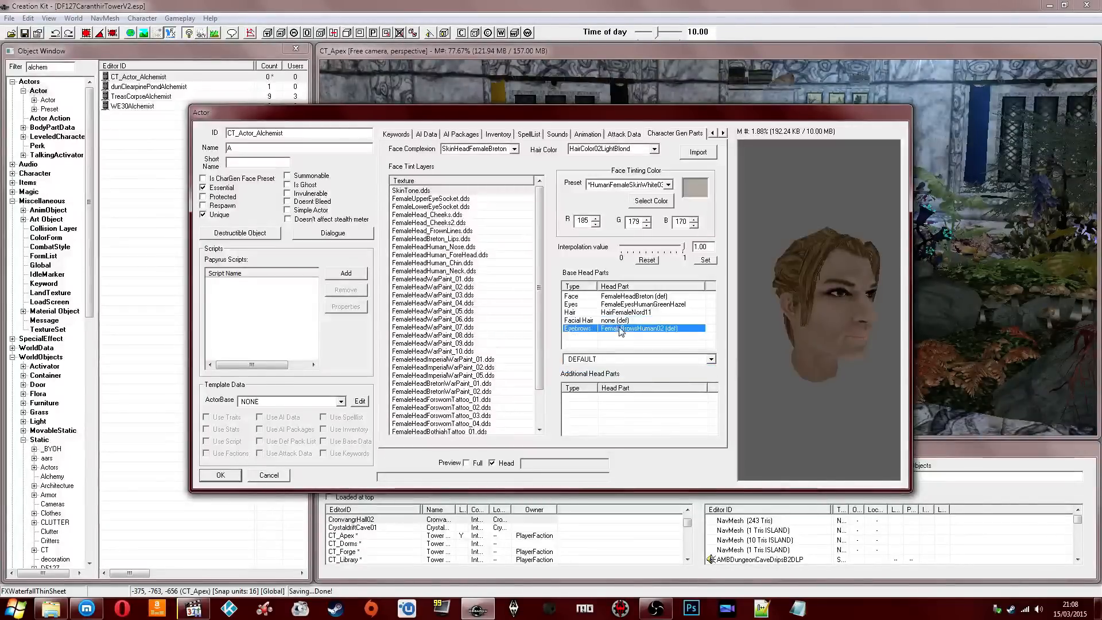
pyautogui.click(622, 329)
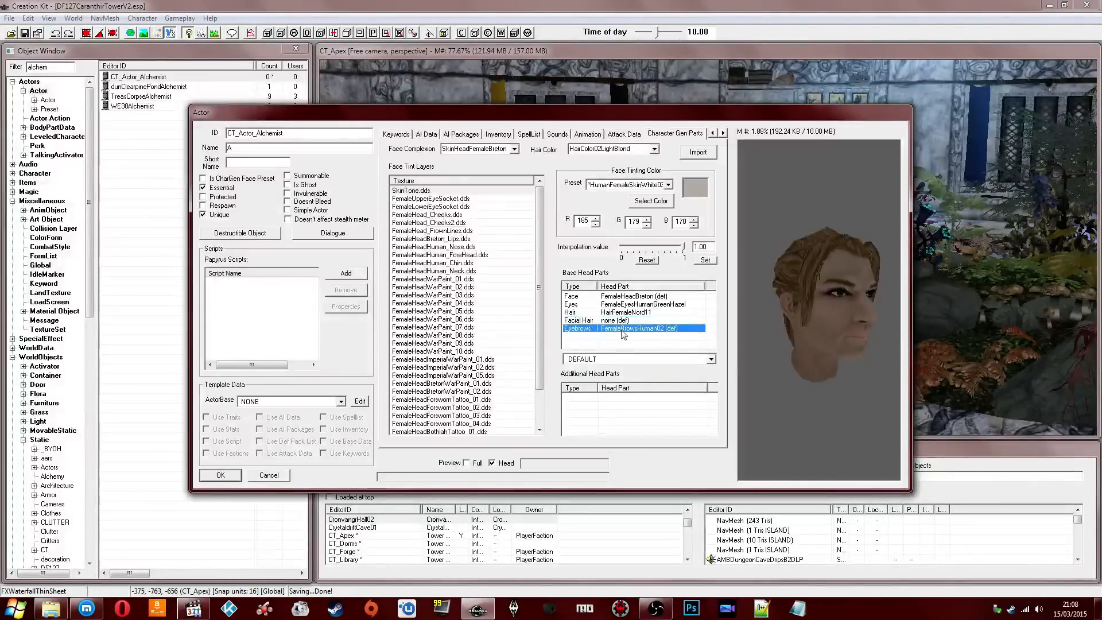
pyautogui.click(620, 358)
pyautogui.click(619, 375)
pyautogui.press('Up')
pyautogui.press('Up')
pyautogui.press('Up')
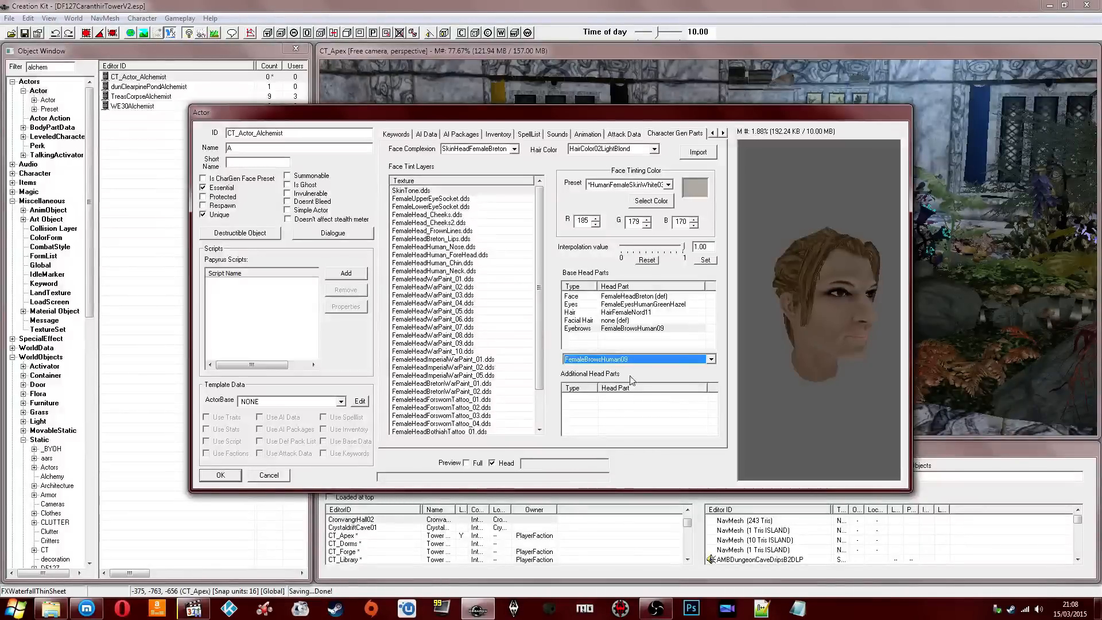
pyautogui.press('Down')
pyautogui.click(789, 363)
pyautogui.scroll(5, 786, 361)
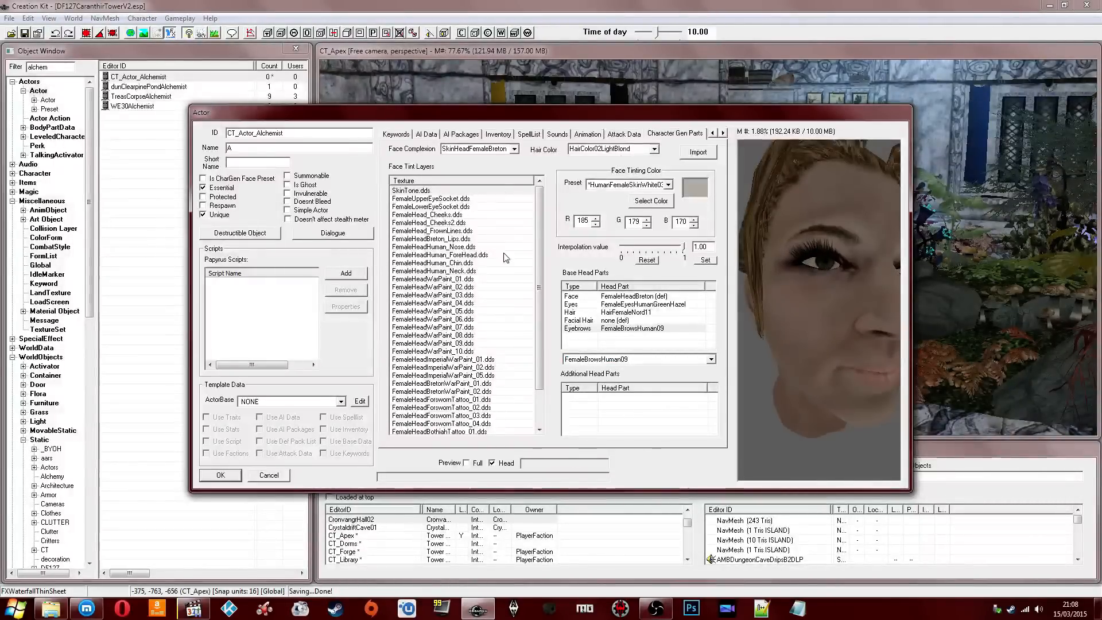
# Step: Try different face tinting color presets on the FemaleUpperEyeSocket.dds tint layer
pyautogui.click(453, 198)
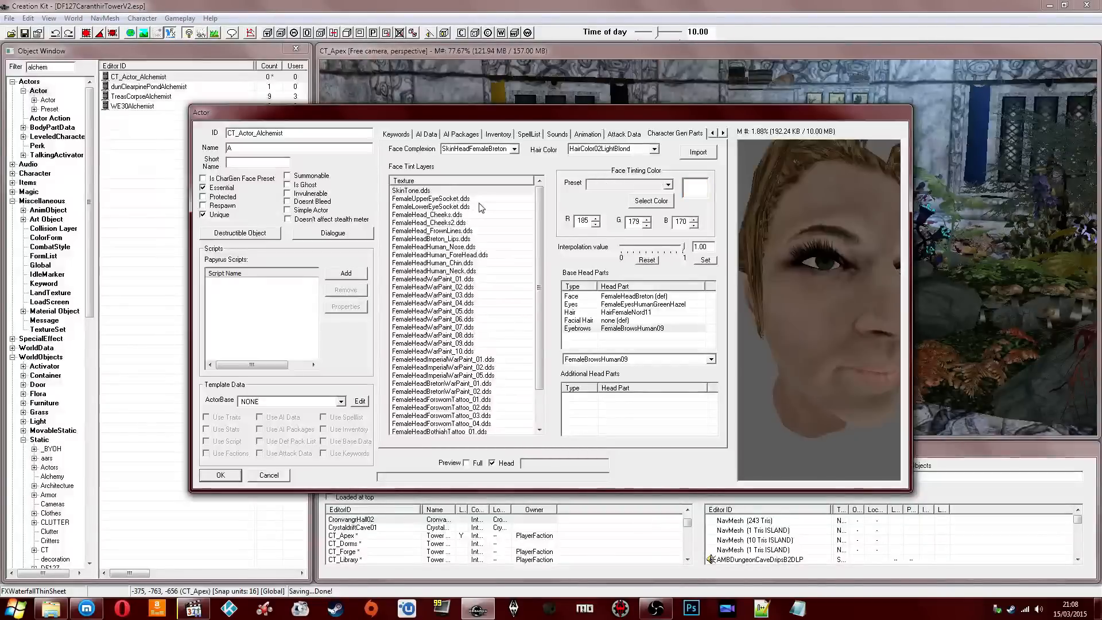
pyautogui.click(630, 187)
pyautogui.click(630, 187)
pyautogui.press('Down')
pyautogui.press('Down')
pyautogui.press('Down')
pyautogui.press('Down')
# Step: Set the tint preset of the FemaleLowerEyeSocket.dds layer to RedTintLight
pyautogui.click(423, 208)
pyautogui.click(634, 188)
pyautogui.click(635, 187)
pyautogui.scroll(-4, 634, 187)
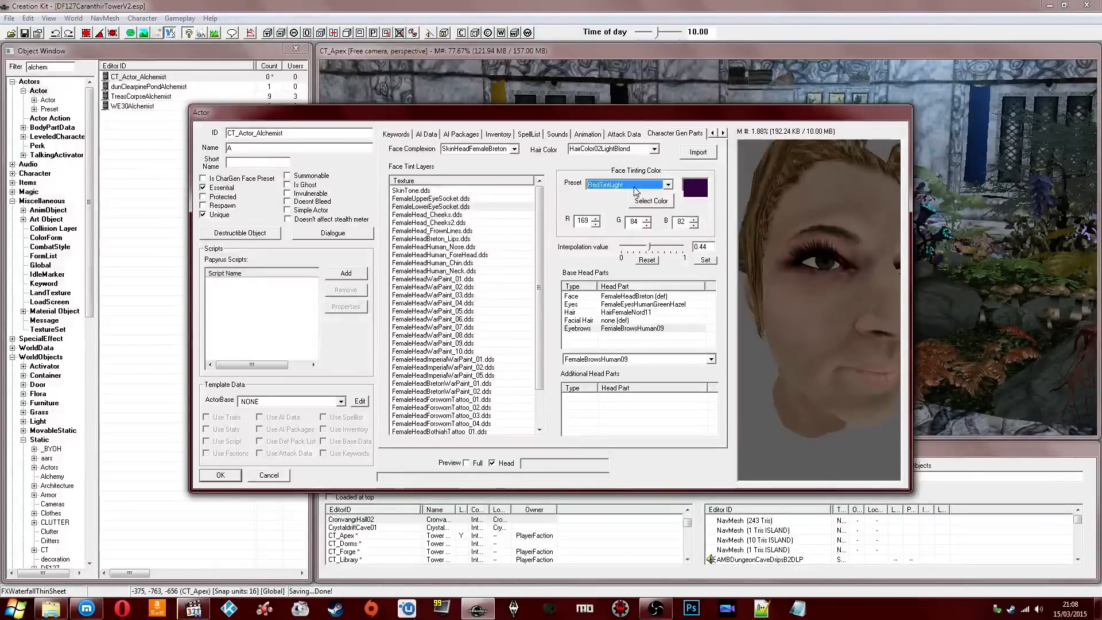
pyautogui.scroll(-1, 636, 191)
pyautogui.scroll(-4, 634, 192)
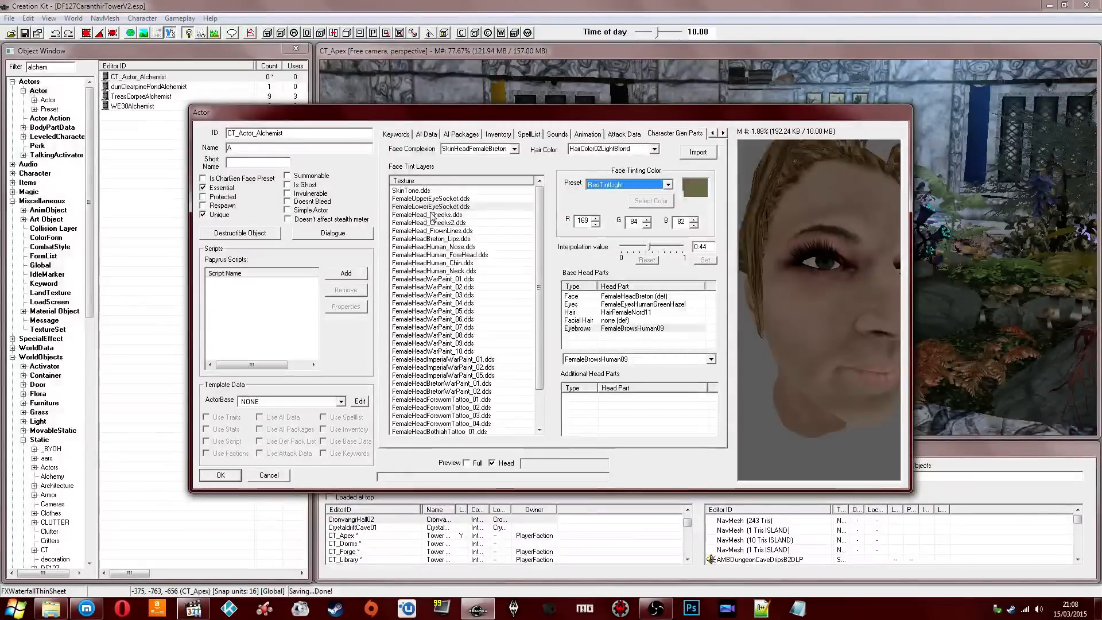
# Step: Set the tint of FemaleHead_Cheeks.dds to RedTintLight and of FemaleHead_Cheeks2.dds to RedTintAverage
pyautogui.scroll(5, 632, 193)
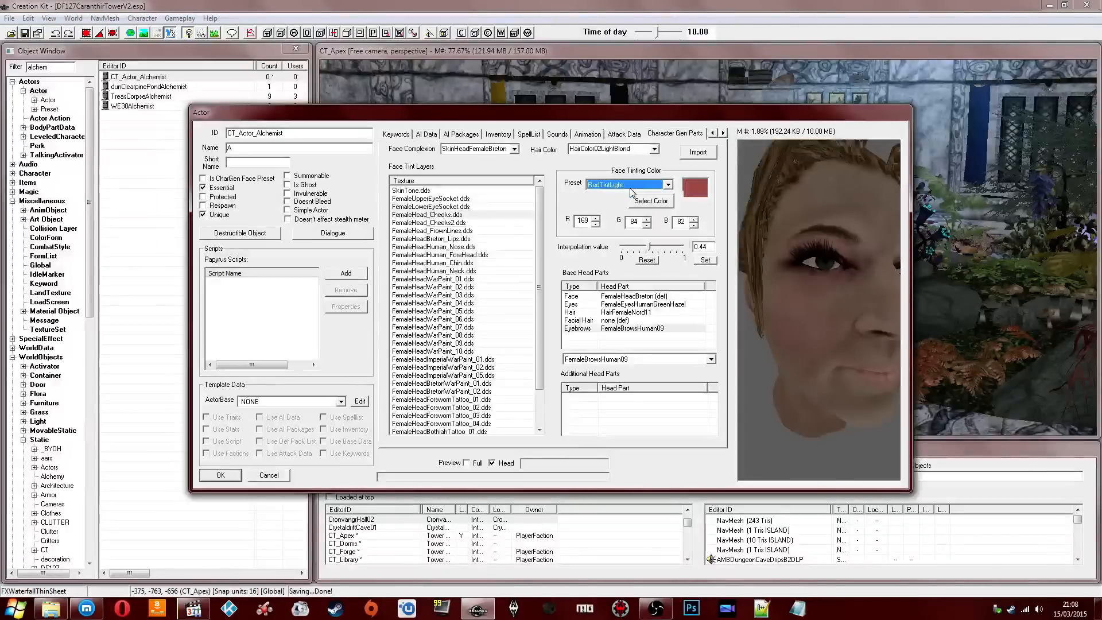
pyautogui.scroll(-5, 606, 188)
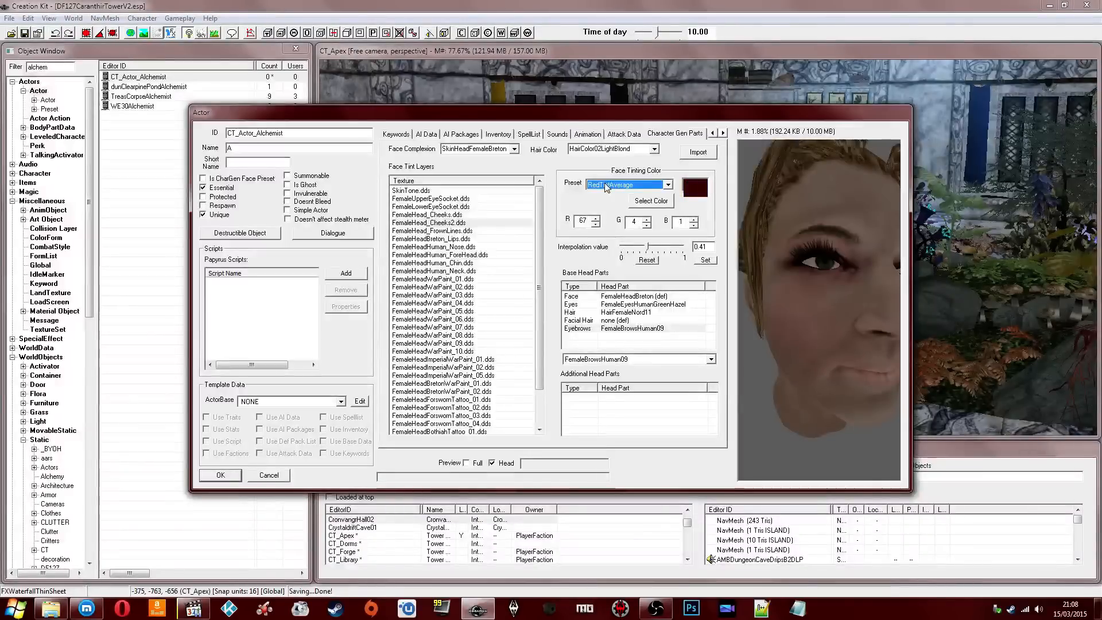
# Step: Set the tint preset of the FemaleHead_FrownLines.dds layer to ColorAverage
pyautogui.click(486, 231)
pyautogui.click(622, 185)
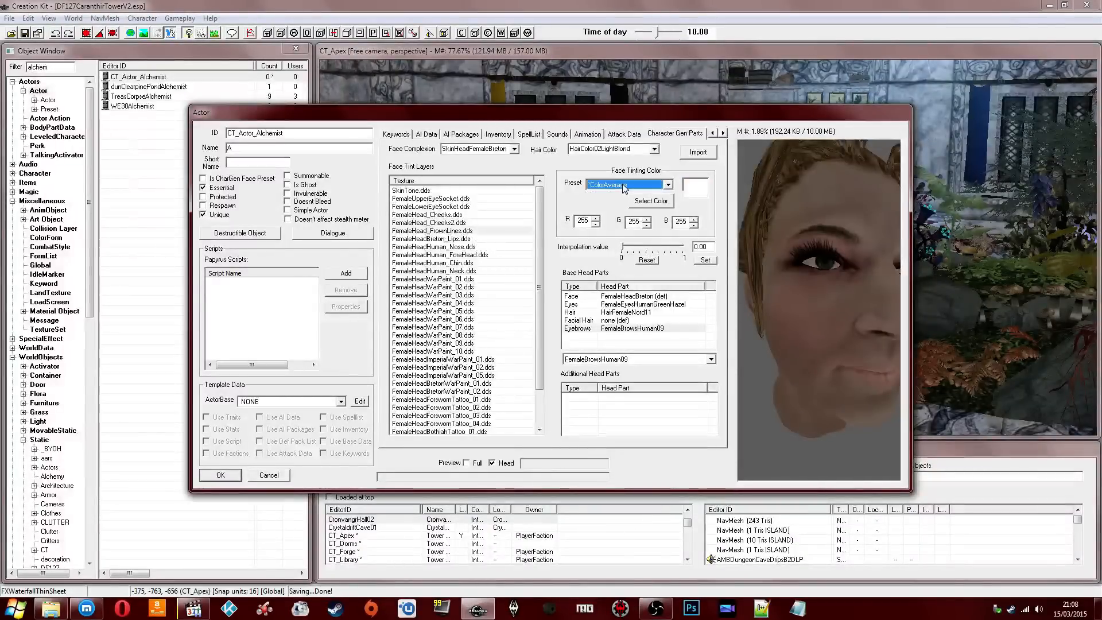
pyautogui.scroll(-1, 623, 185)
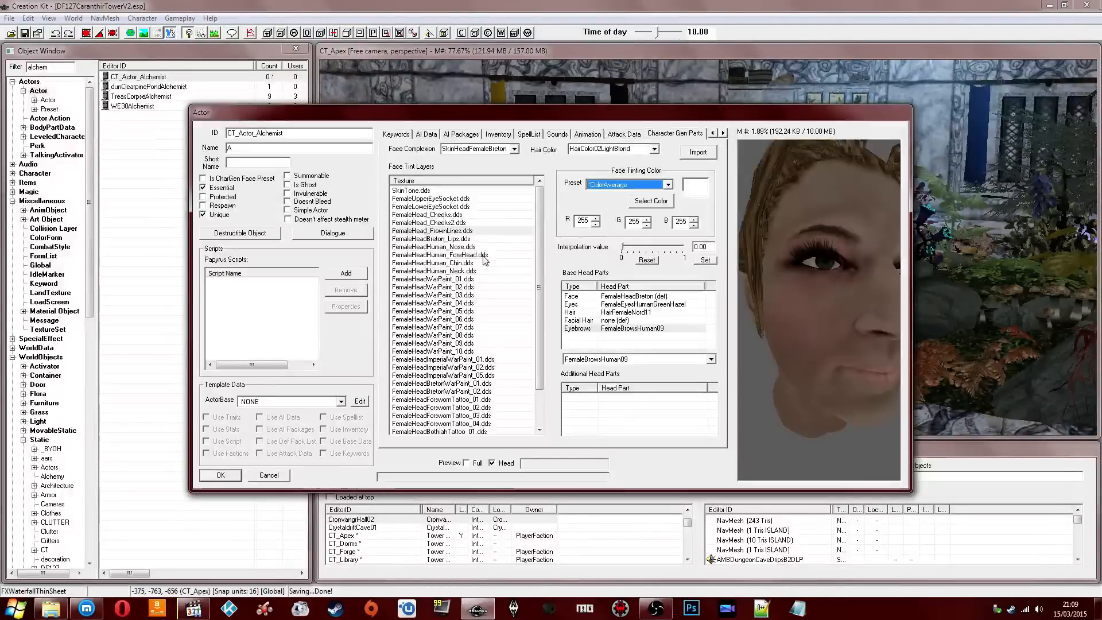
pyautogui.scroll(-3, 551, 204)
pyautogui.scroll(-2, 536, 220)
# Step: Try the RedTintDark preset on the FemaleHeadBreton_Lips.dds layer and inspect the face in the preview
pyautogui.click(517, 239)
pyautogui.click(617, 187)
pyautogui.scroll(2, 619, 188)
pyautogui.click(772, 252)
pyautogui.scroll(-4, 780, 241)
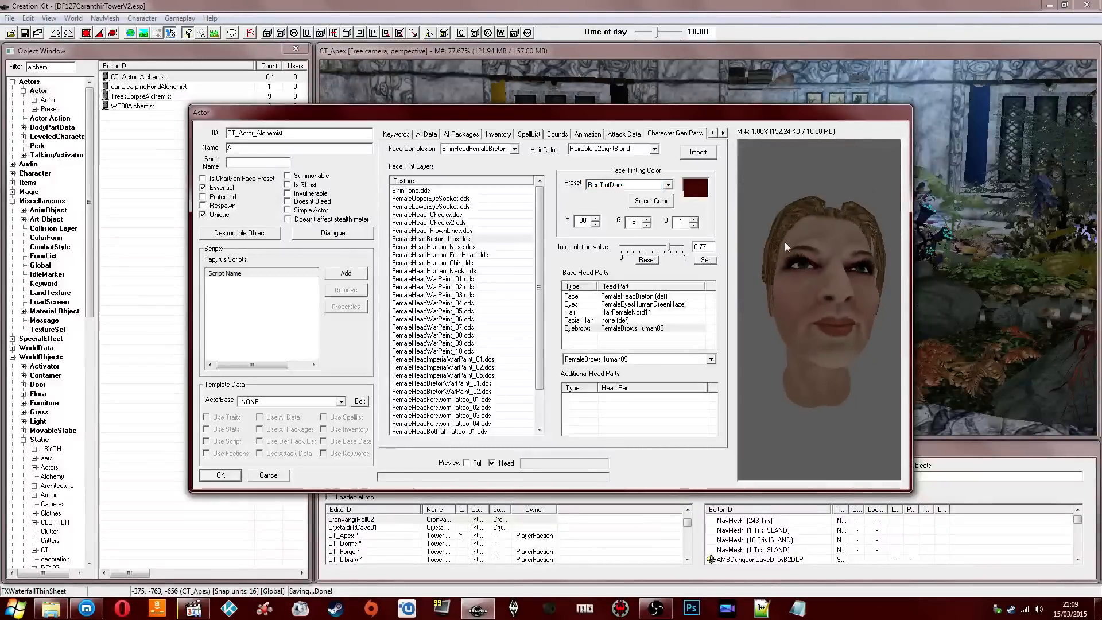
pyautogui.moveTo(784, 243); pyautogui.dragTo(789, 259)
# Step: Try BluishTintDark on the lips tint layer and step back through the presets to a more natural lip color
pyautogui.click(666, 184)
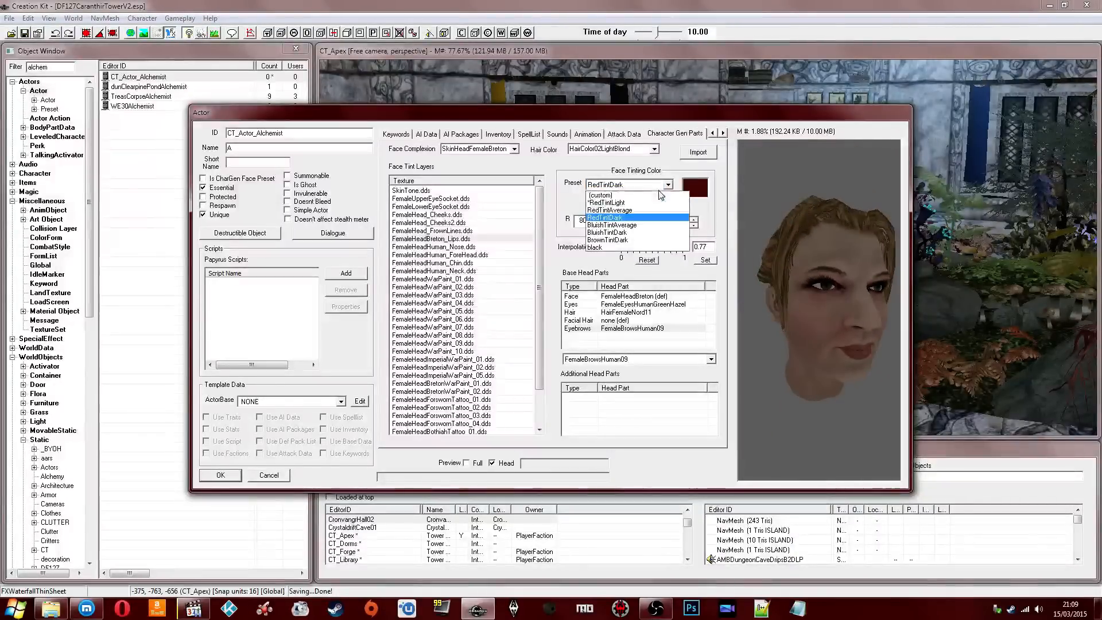
pyautogui.click(645, 235)
pyautogui.press('Up')
pyautogui.press('Up')
pyautogui.press('Up')
pyautogui.press('Up')
pyautogui.press('Up')
# Step: Try tint presets such as RedTintAverage on the FemaleHeadHuman_Nose.dds layer
pyautogui.click(455, 246)
pyautogui.click(599, 187)
pyautogui.press('Up')
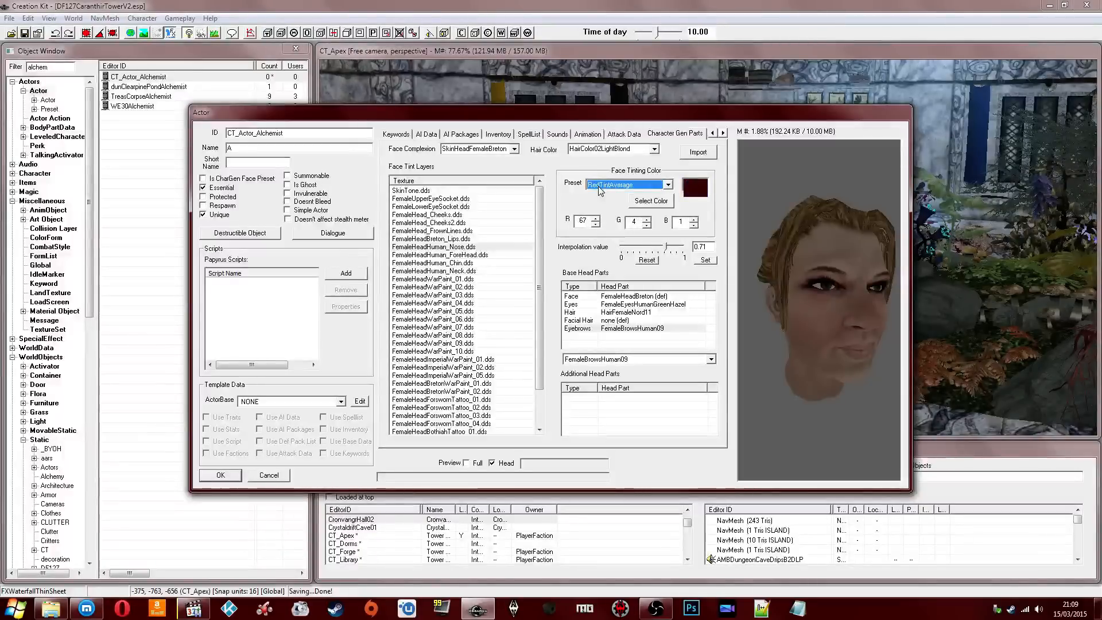
pyautogui.press('Down')
# Step: Try the RedTintLight and RedTintAverage presets on the forehead and chin tint layers
pyautogui.click(455, 255)
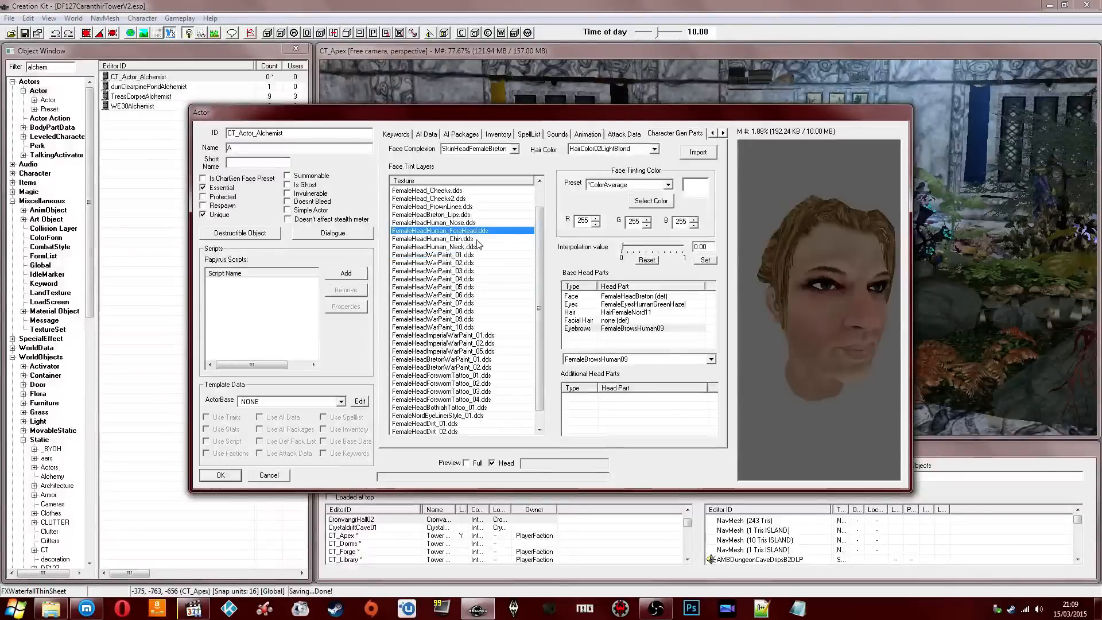
pyautogui.click(621, 185)
pyautogui.click(621, 193)
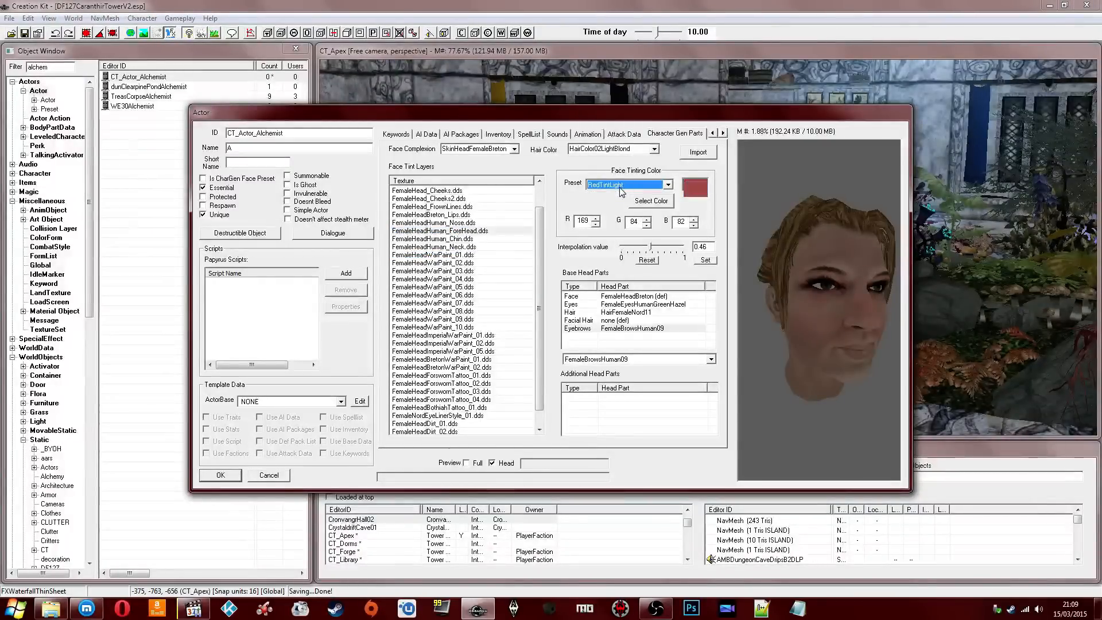
pyautogui.scroll(3, 620, 188)
pyautogui.scroll(4, 608, 185)
pyautogui.scroll(-7, 608, 185)
pyautogui.scroll(-5, 608, 185)
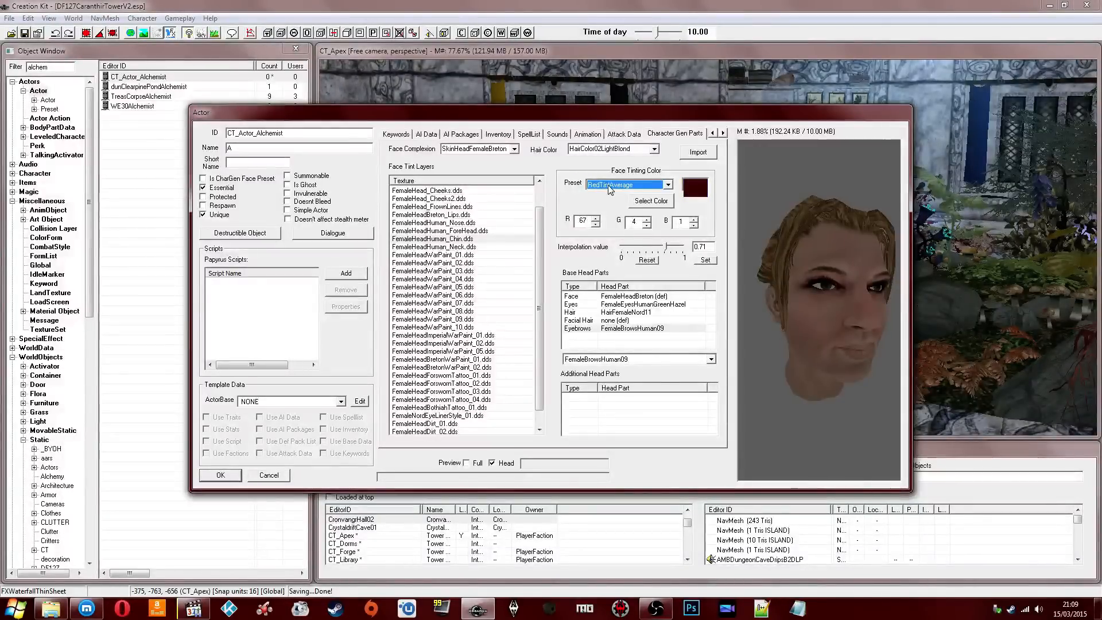
# Step: Set the tint preset of the FemaleHeadHuman_Neck.dds layer to ColorAverage
pyautogui.click(442, 247)
pyautogui.click(607, 186)
pyautogui.click(609, 184)
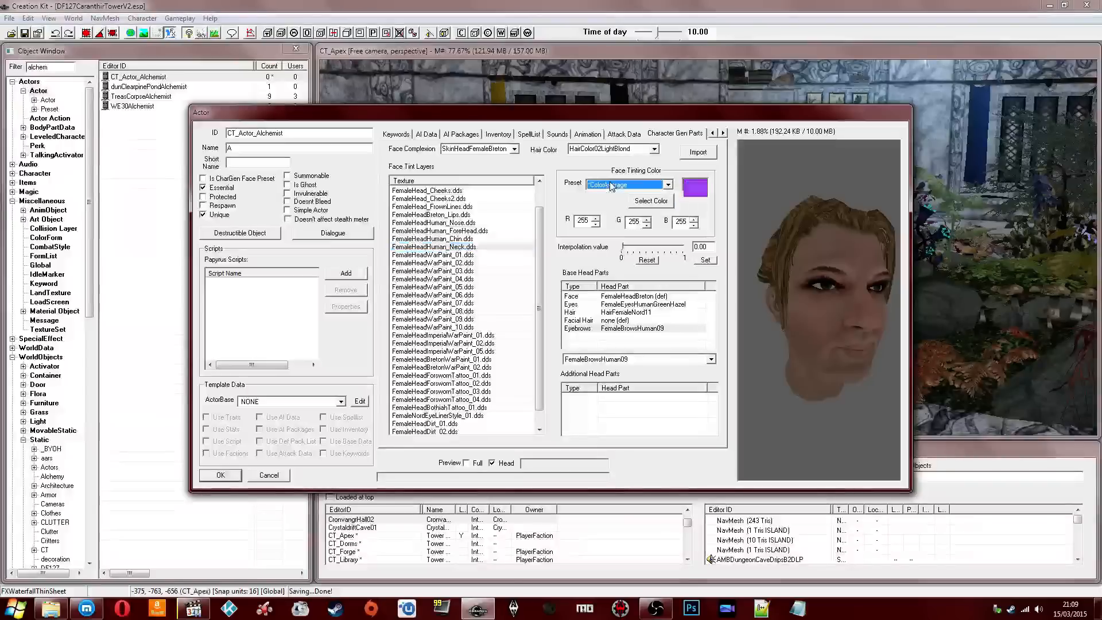
# Step: Try the RedTintAverage preset on the FemaleNordEyeLinerStyle_01.dds layer and inspect the eye up close
pyautogui.click(430, 254)
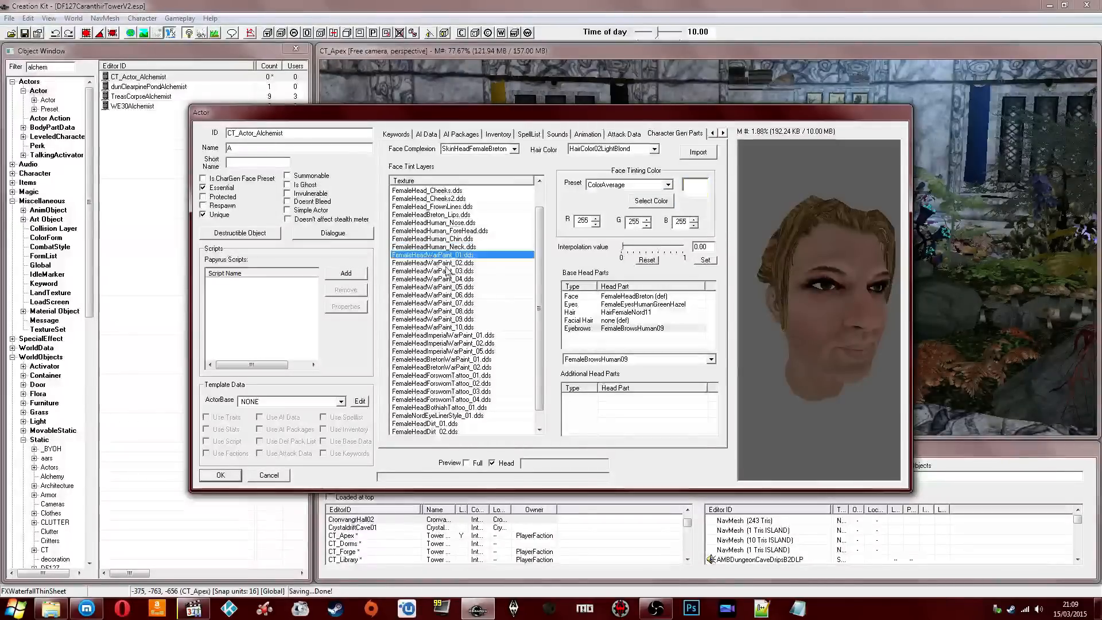
pyautogui.click(447, 343)
pyautogui.scroll(-1, 447, 344)
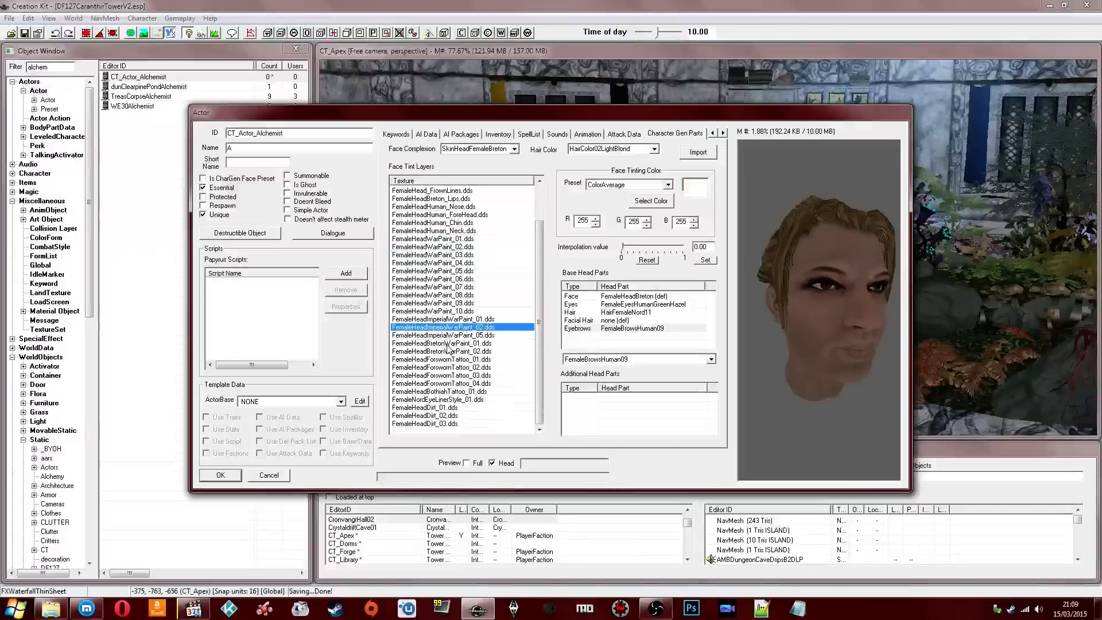
pyautogui.click(442, 399)
pyautogui.click(631, 185)
pyautogui.scroll(-1, 632, 185)
pyautogui.scroll(1, 631, 185)
pyautogui.click(784, 263)
pyautogui.scroll(3, 784, 263)
pyautogui.moveTo(785, 263); pyautogui.dragTo(779, 269)
pyautogui.scroll(-1, 638, 191)
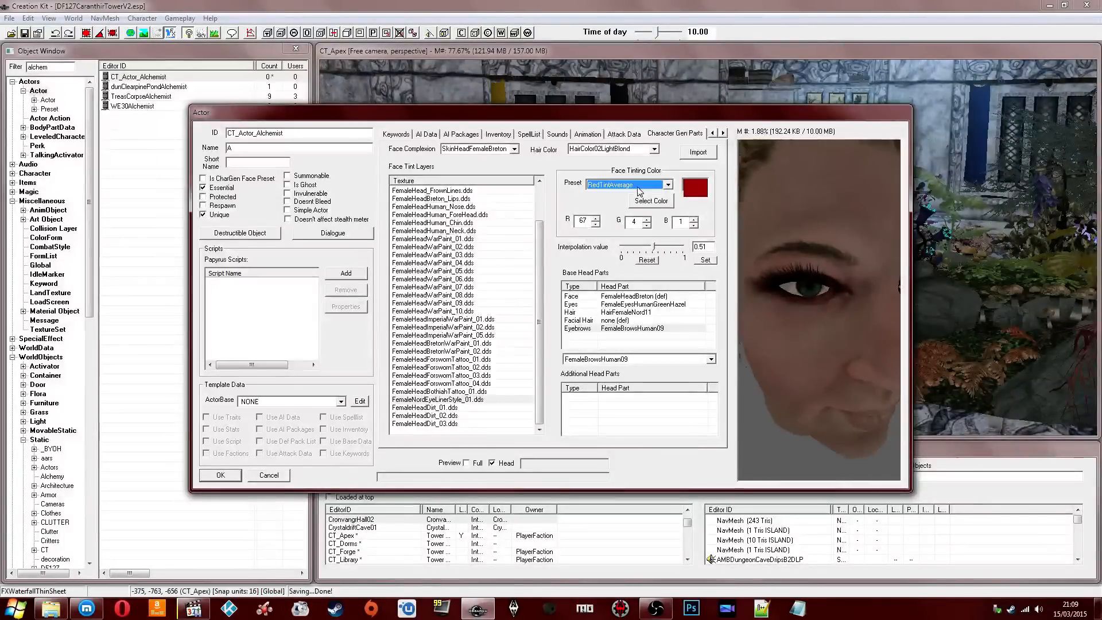
# Step: Try the BluishTintAverage and black presets on the eyeliner tint layer
pyautogui.scroll(1, 639, 191)
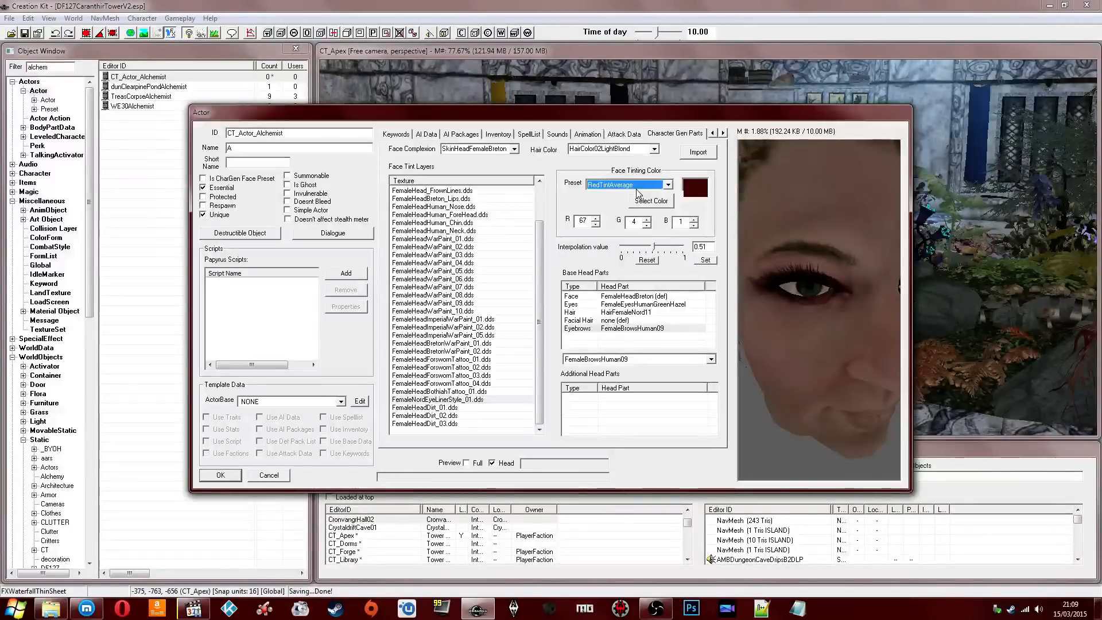
pyautogui.scroll(-2, 636, 191)
pyautogui.click(637, 187)
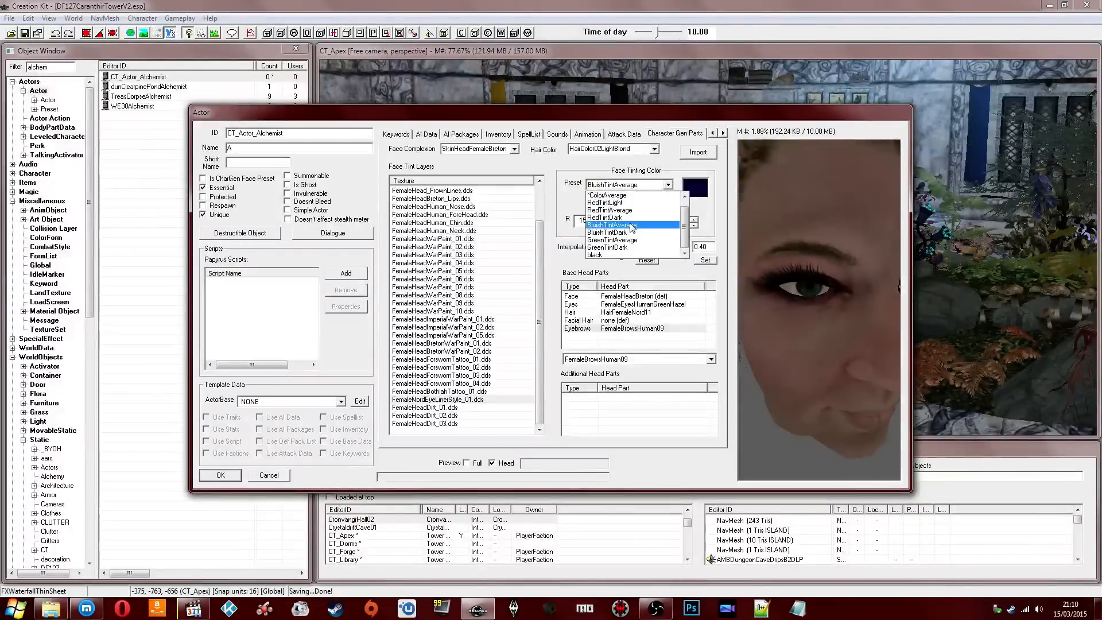
pyautogui.click(608, 255)
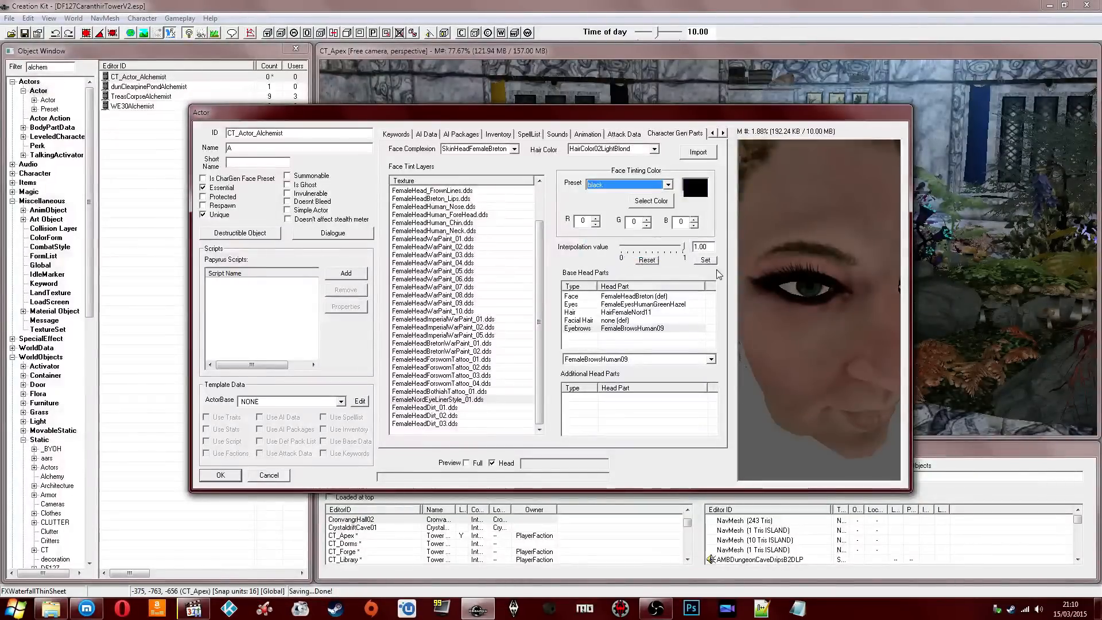
# Step: Set the eyeliner tint preset to RedTintDark and view the whole face from the front
pyautogui.click(644, 185)
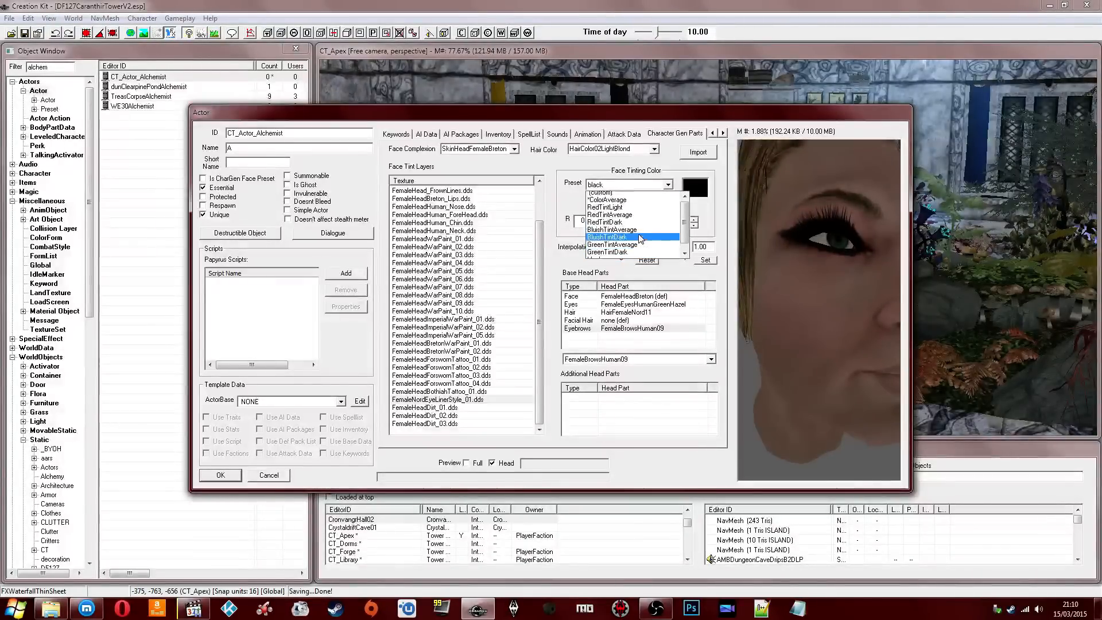
pyautogui.click(635, 229)
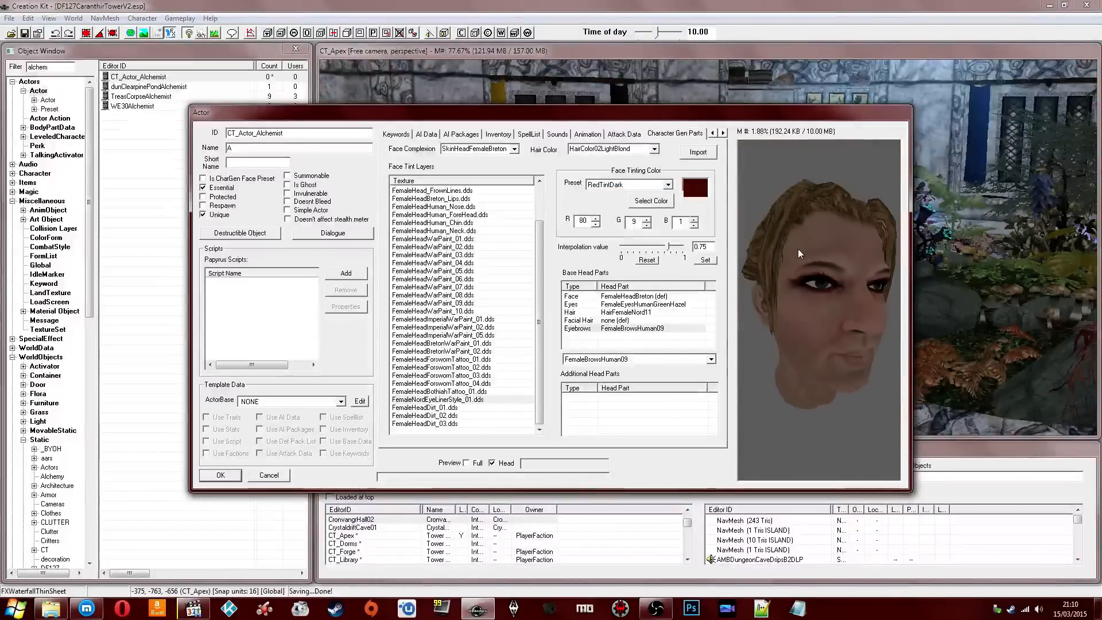
pyautogui.moveTo(781, 253); pyautogui.dragTo(755, 247)
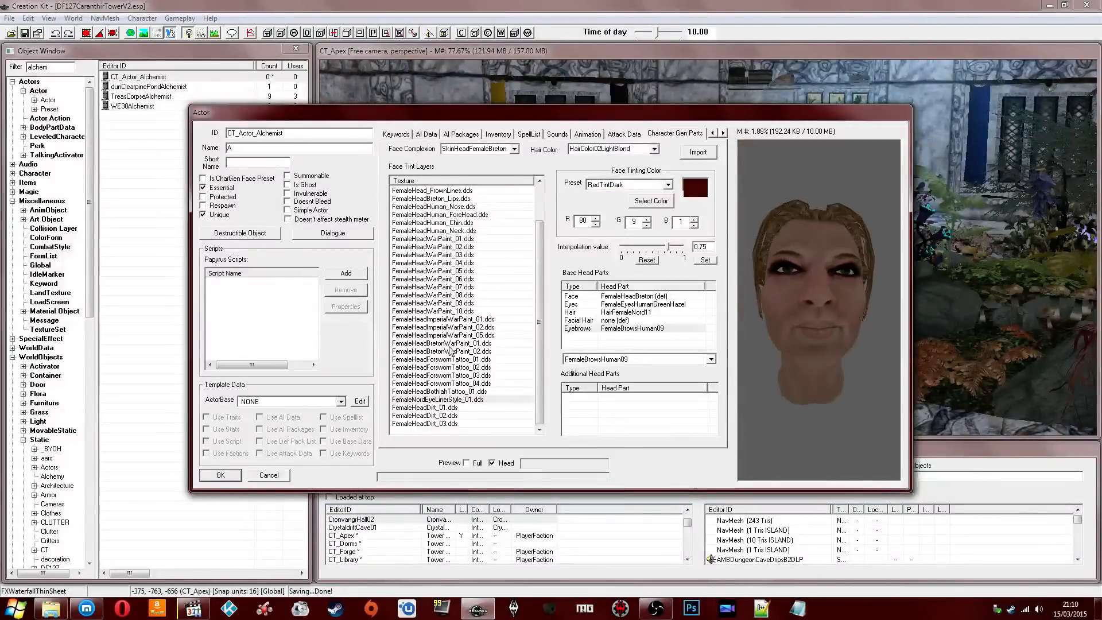
# Step: Try the BrownTintAverage preset on the FemaleHeadDirt_01.dds layer and check the face from the side
pyautogui.click(439, 407)
pyautogui.click(631, 184)
pyautogui.click(617, 222)
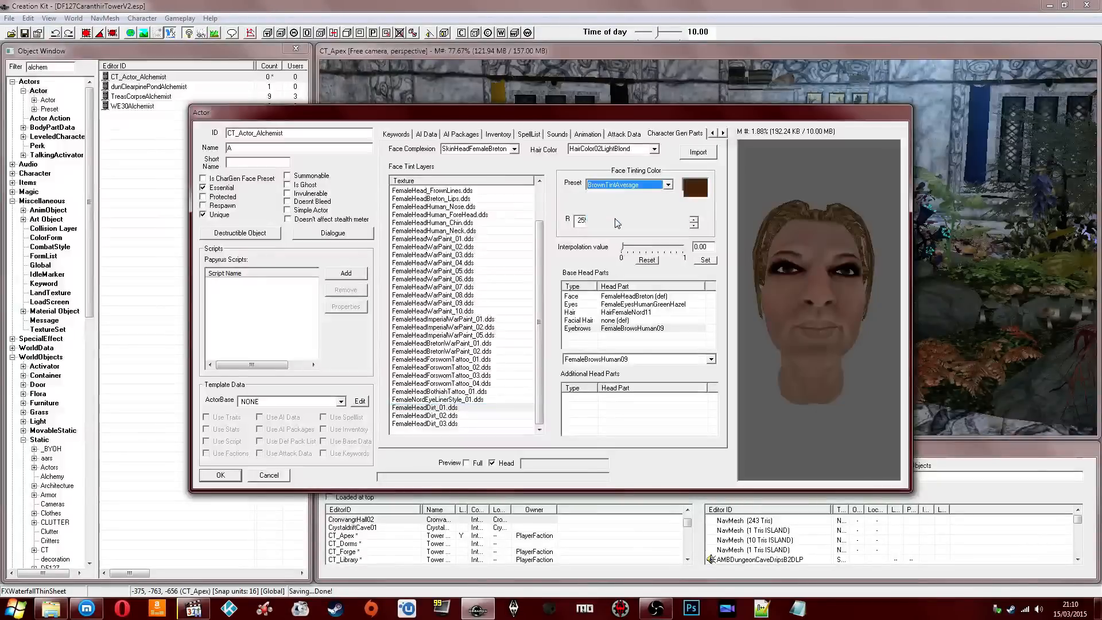
pyautogui.moveTo(780, 270); pyautogui.dragTo(826, 277)
# Step: Try the black preset on the FemaleHeadDirt_01.dds layer, then switch the layer to the custom preset
pyautogui.click(631, 185)
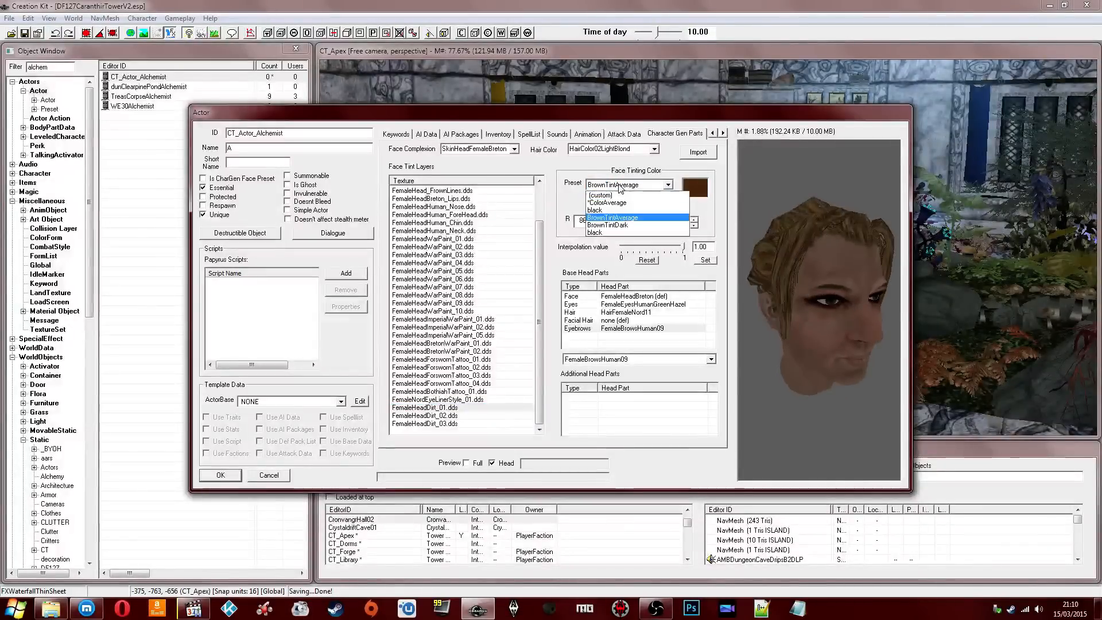
pyautogui.click(618, 210)
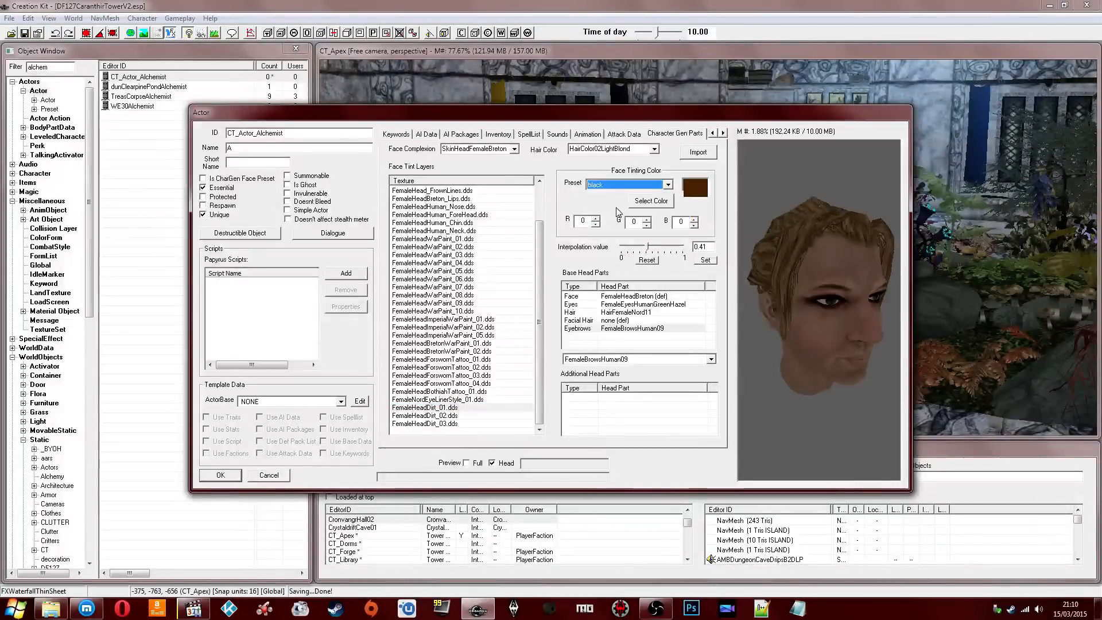
pyautogui.moveTo(806, 257); pyautogui.dragTo(769, 241)
pyautogui.click(617, 185)
pyautogui.click(616, 202)
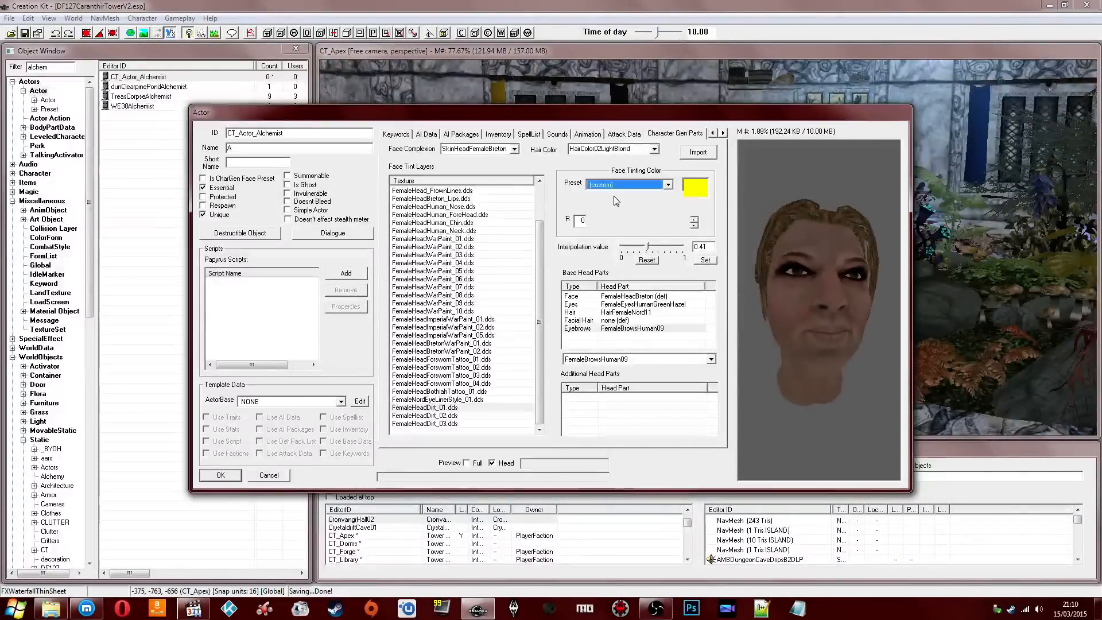
# Step: Check the FemaleHeadDirt_02, FemaleHeadForswornTattoo_04 and FemaleHeadWarPaint_02 tint layers without changing them
pyautogui.click(450, 370)
pyautogui.click(450, 415)
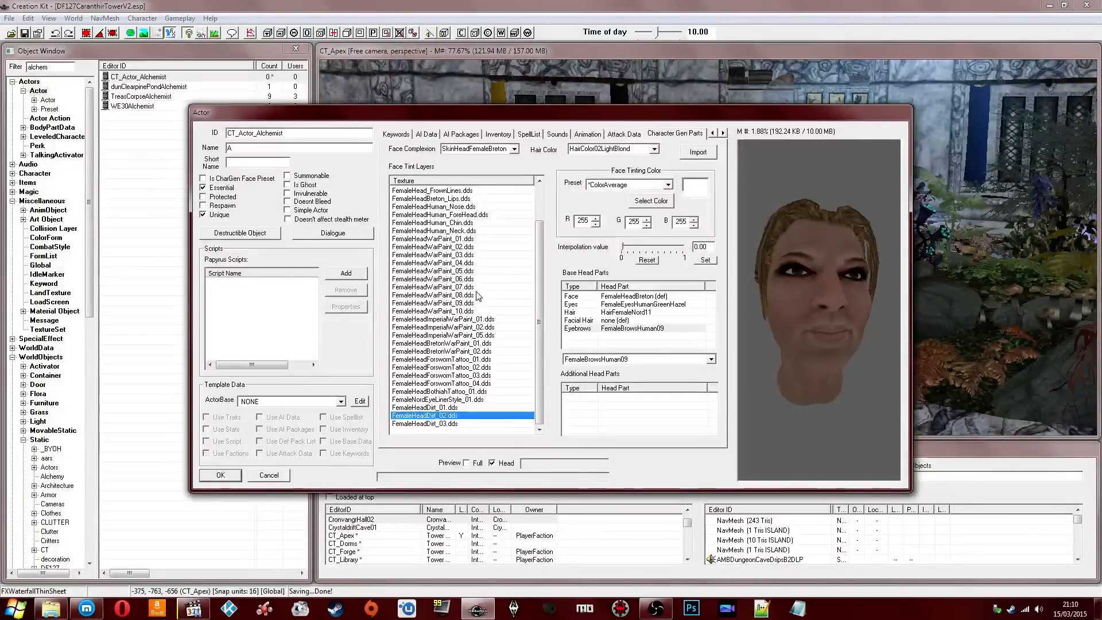
pyautogui.click(458, 385)
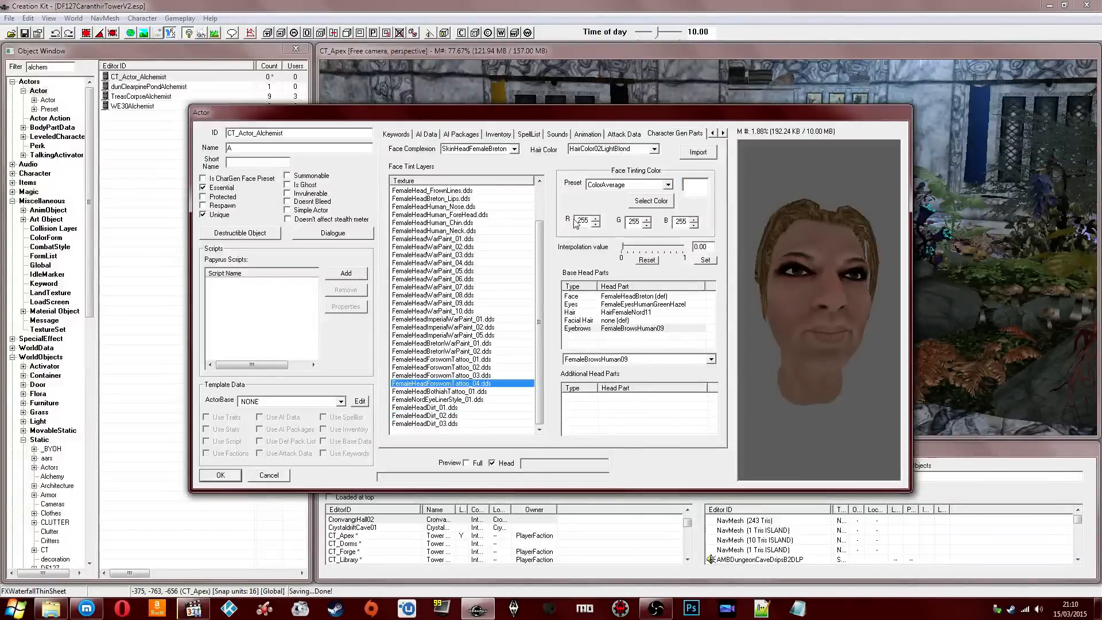
pyautogui.click(468, 247)
pyautogui.scroll(2, 498, 201)
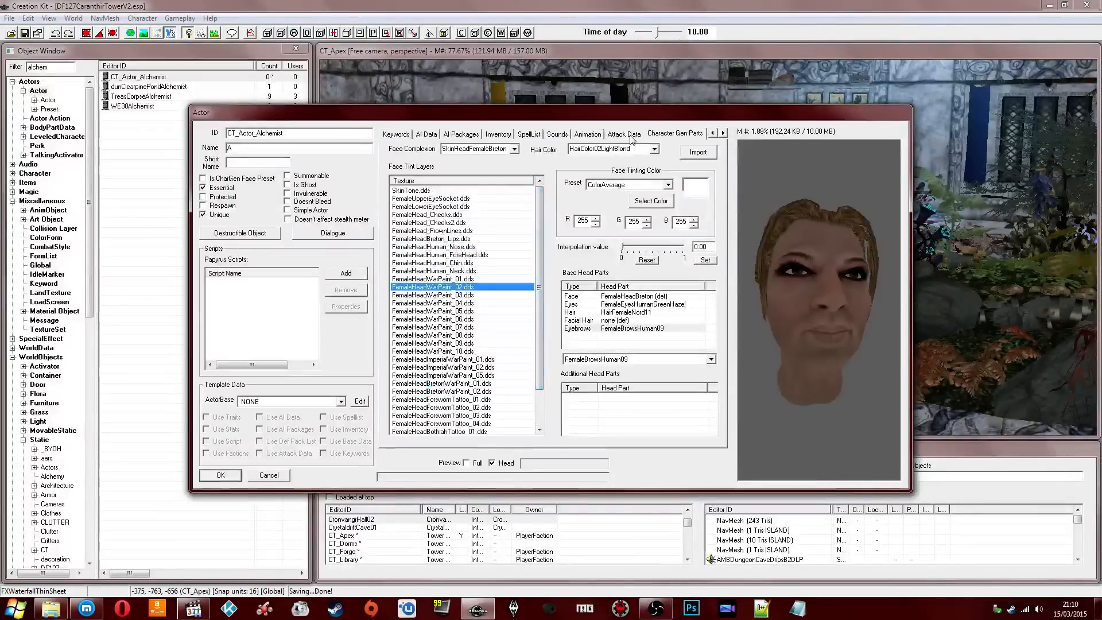
# Step: Open the alchemist's face morph settings and try mouth types LipType11, LipType14 and LipType2
pyautogui.click(722, 132)
pyautogui.click(723, 133)
pyautogui.click(723, 133)
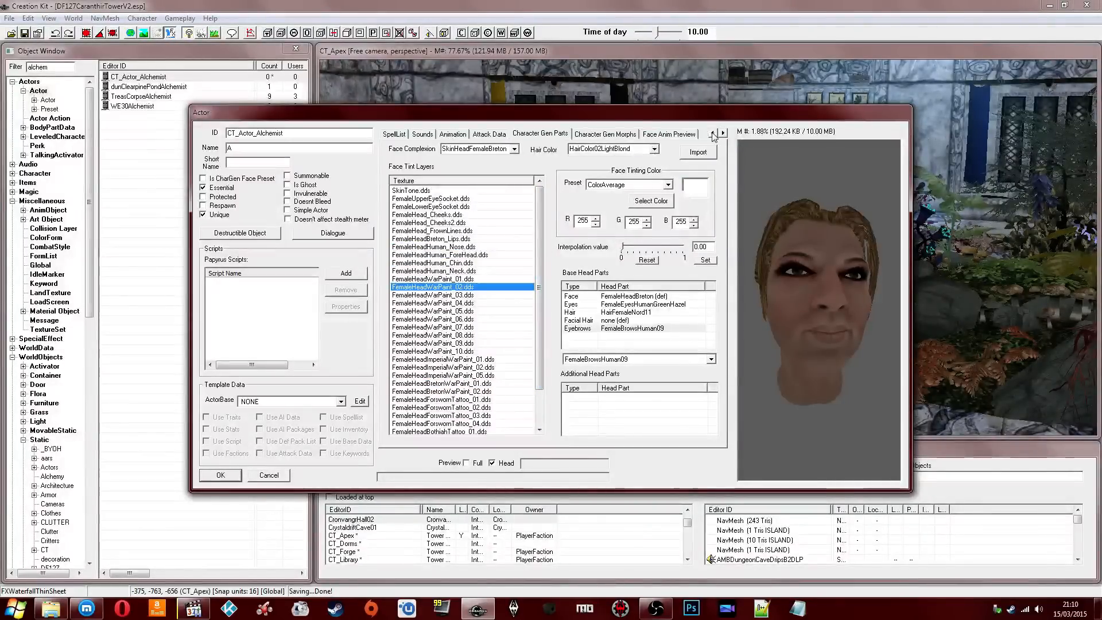
pyautogui.click(723, 132)
pyautogui.click(604, 133)
pyautogui.click(613, 158)
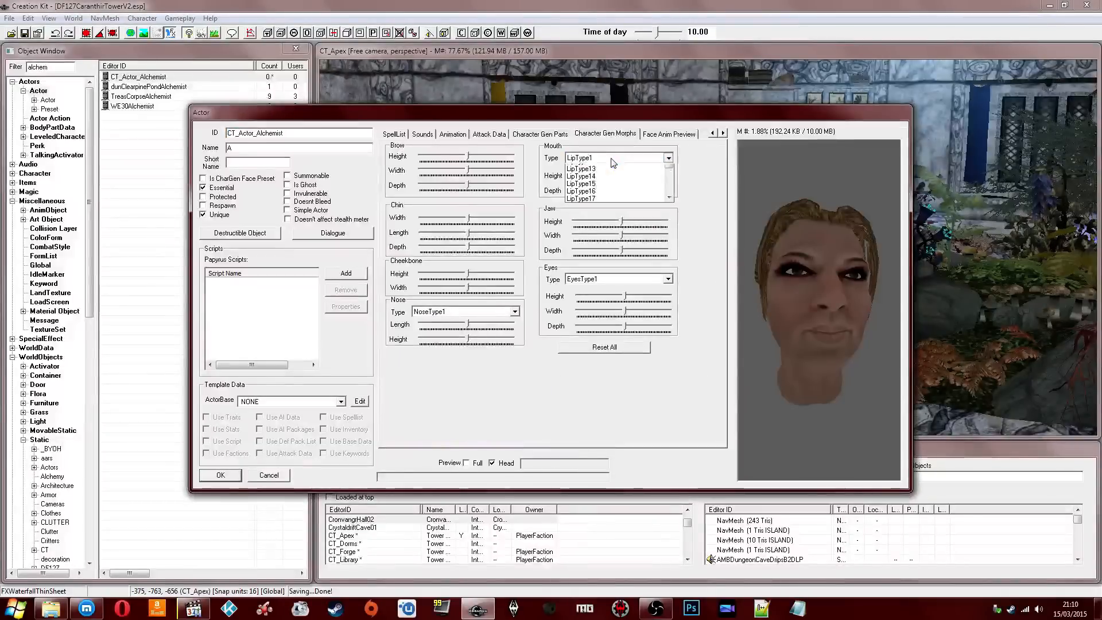
pyautogui.scroll(-2, 613, 162)
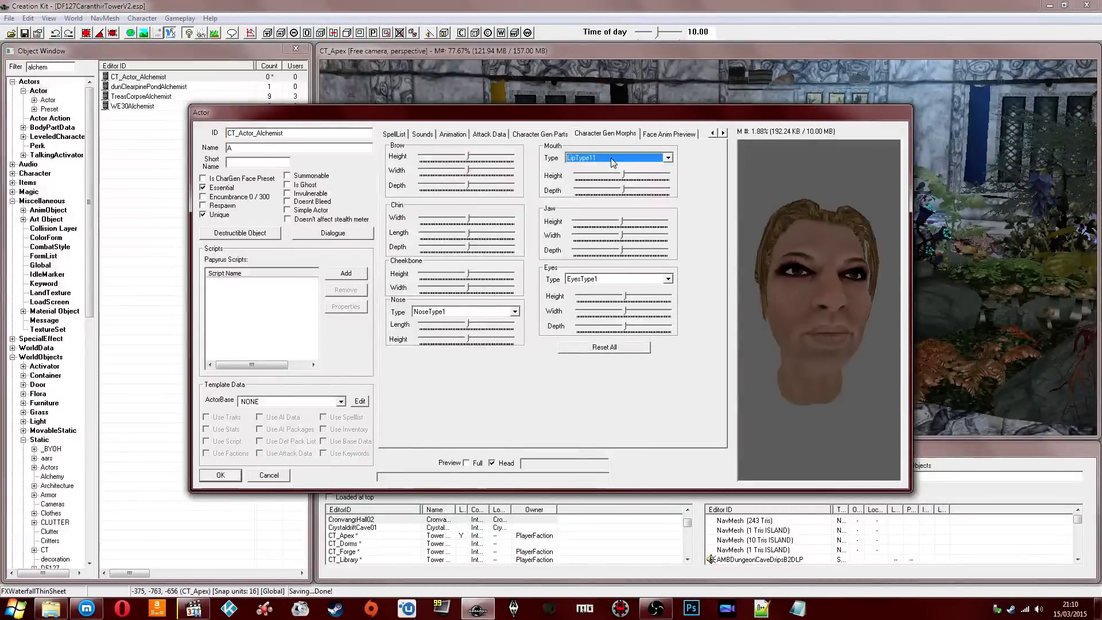
pyautogui.scroll(-1, 611, 157)
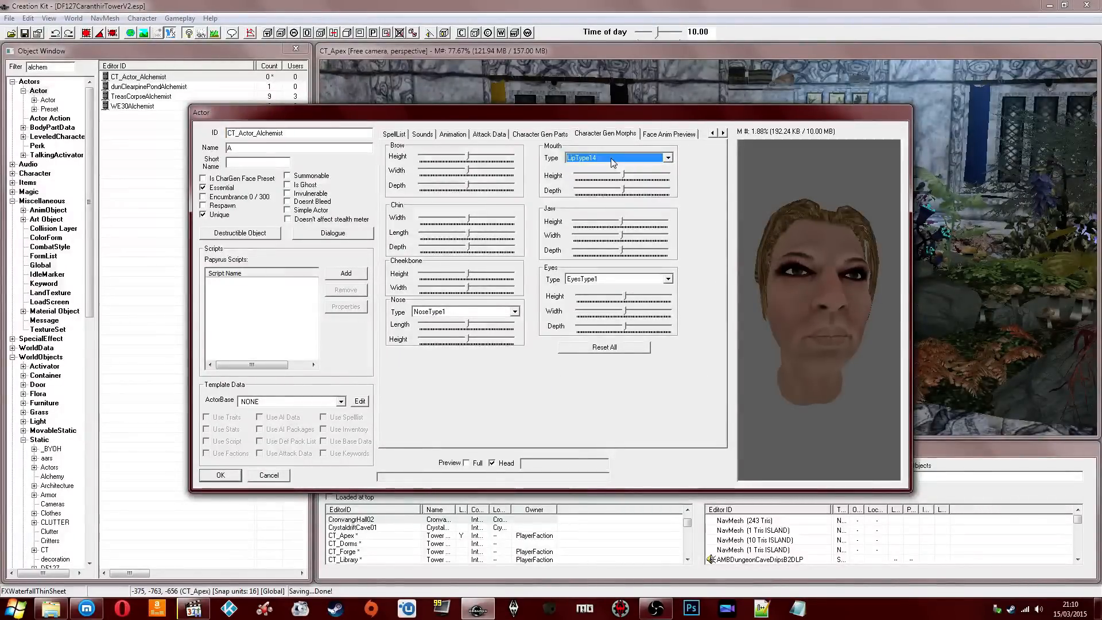
pyautogui.scroll(-1, 611, 157)
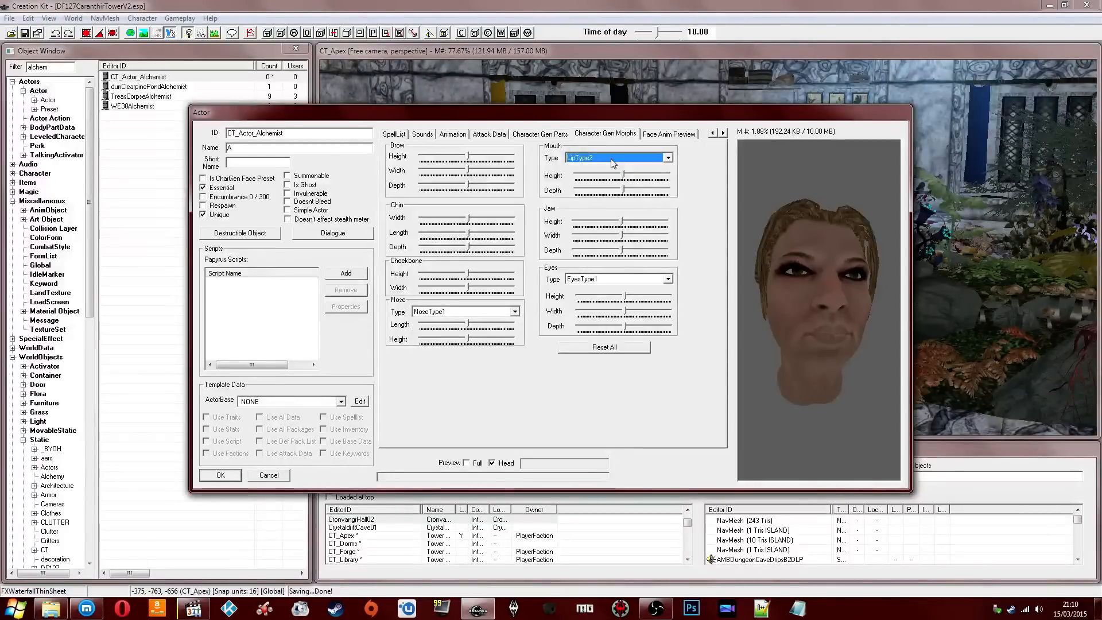
# Step: Go through the remaining lip types and set the mouth type to LipType10
pyautogui.scroll(-2, 611, 158)
pyautogui.scroll(-3, 610, 159)
pyautogui.scroll(-4, 613, 164)
pyautogui.scroll(9, 613, 164)
pyautogui.scroll(-2, 613, 164)
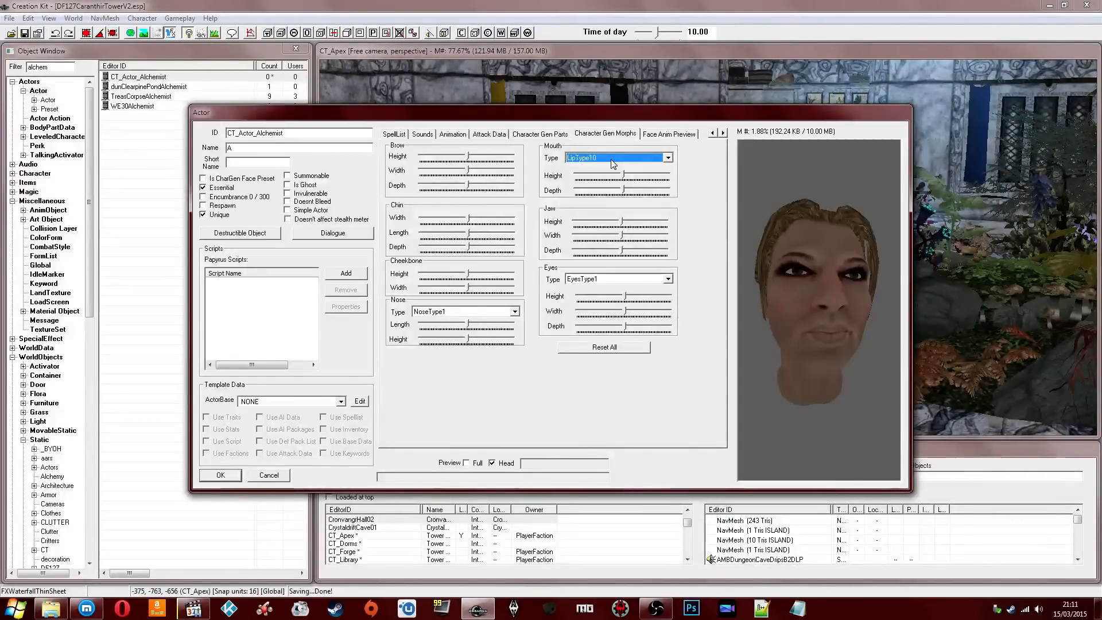
pyautogui.scroll(1, 613, 164)
# Step: Lower the mouth height, slightly raise the mouth depth, and reduce the jaw's height, width and depth
pyautogui.moveTo(774, 247); pyautogui.dragTo(805, 258)
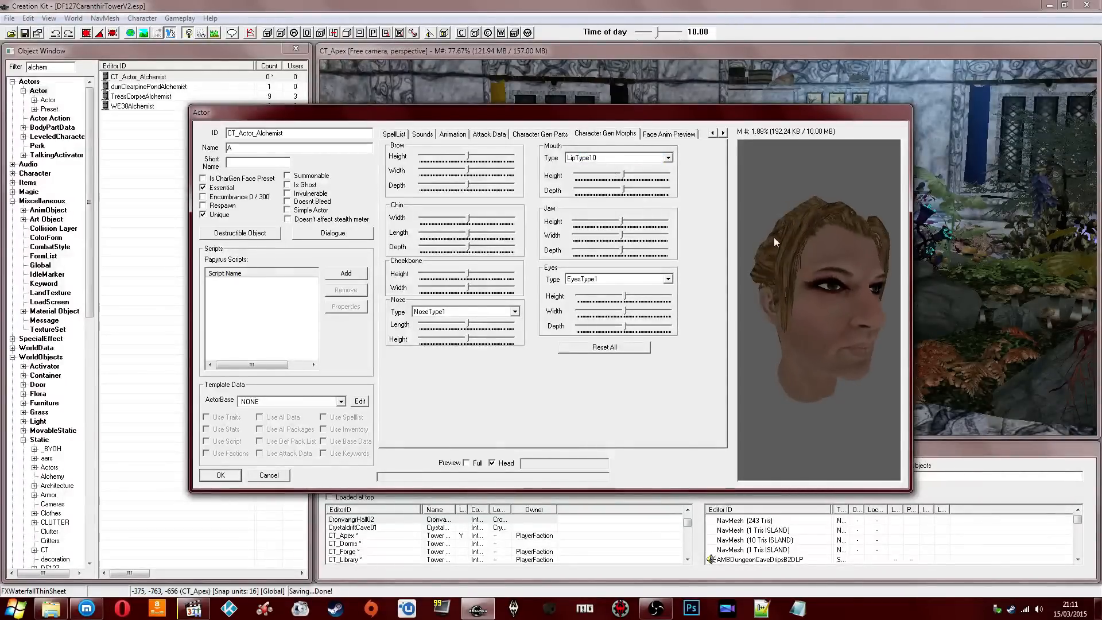
pyautogui.scroll(3, 773, 229)
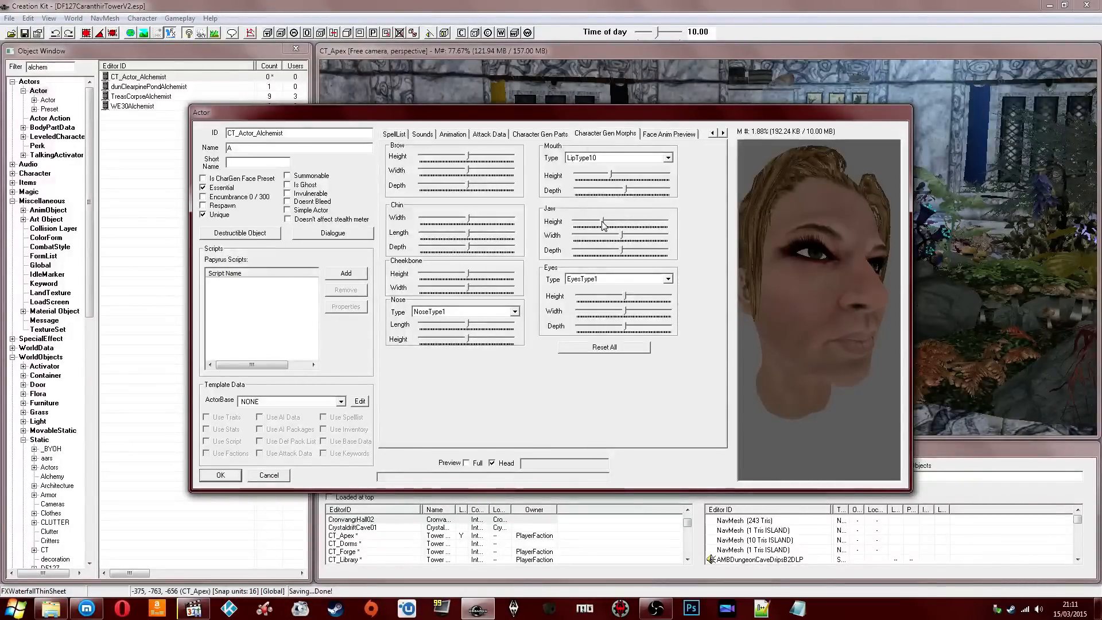
pyautogui.moveTo(621, 236)
pyautogui.mouseDown()
pyautogui.moveTo(631, 237)
pyautogui.moveTo(617, 237)
pyautogui.mouseUp()
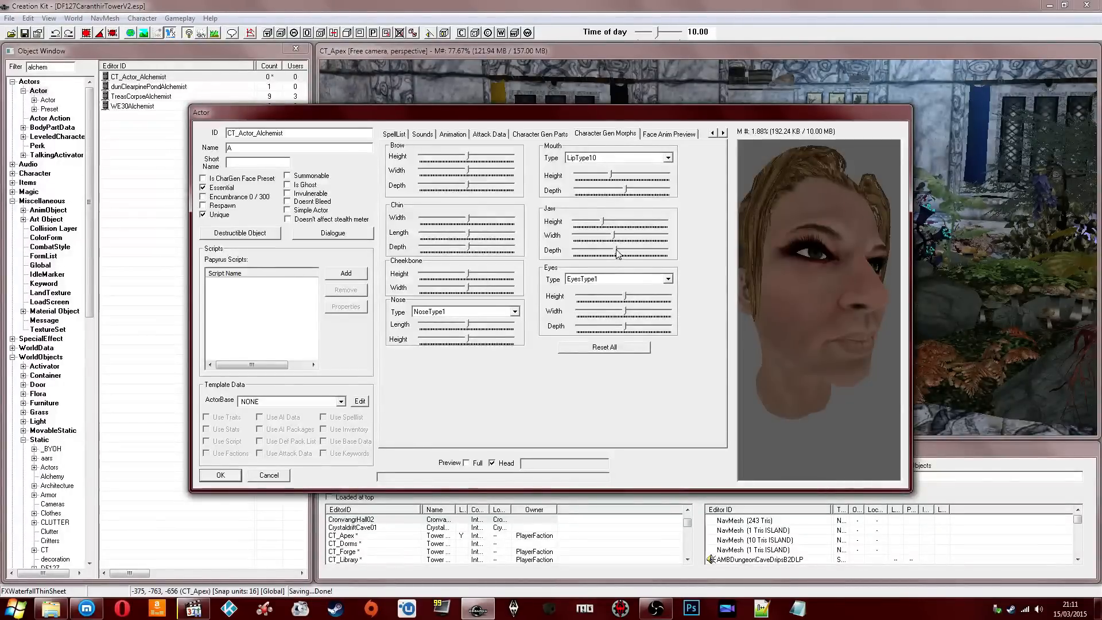
# Step: Try EyesType15 and the eye types following it while viewing the face at an angle
pyautogui.click(594, 280)
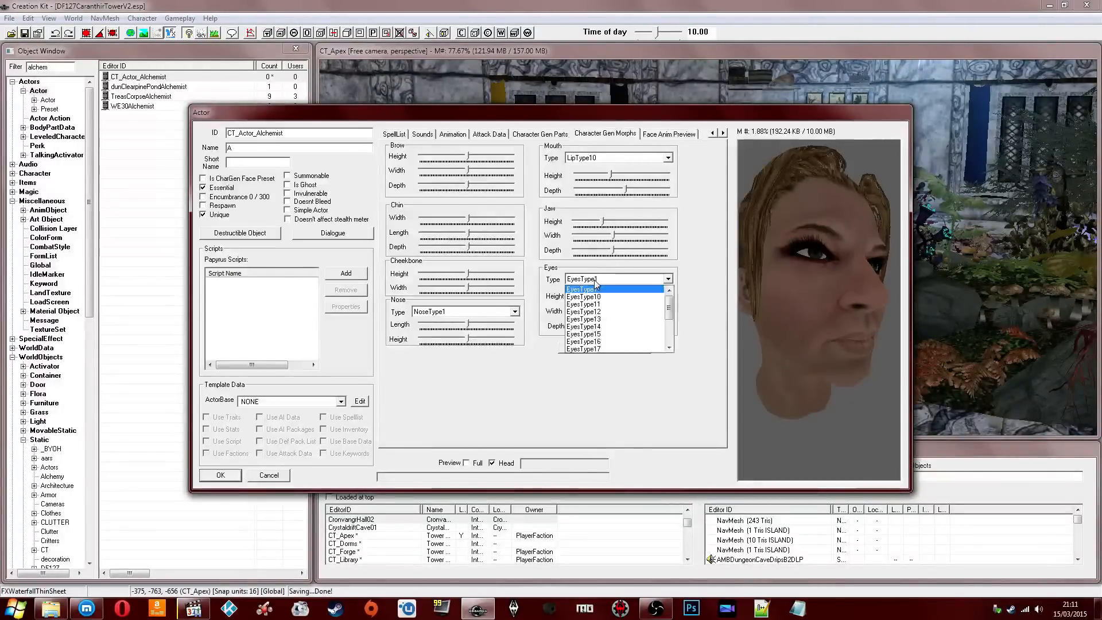
pyautogui.click(594, 280)
pyautogui.scroll(-4, 595, 280)
pyautogui.scroll(-2, 597, 283)
pyautogui.moveTo(748, 274); pyautogui.dragTo(794, 275)
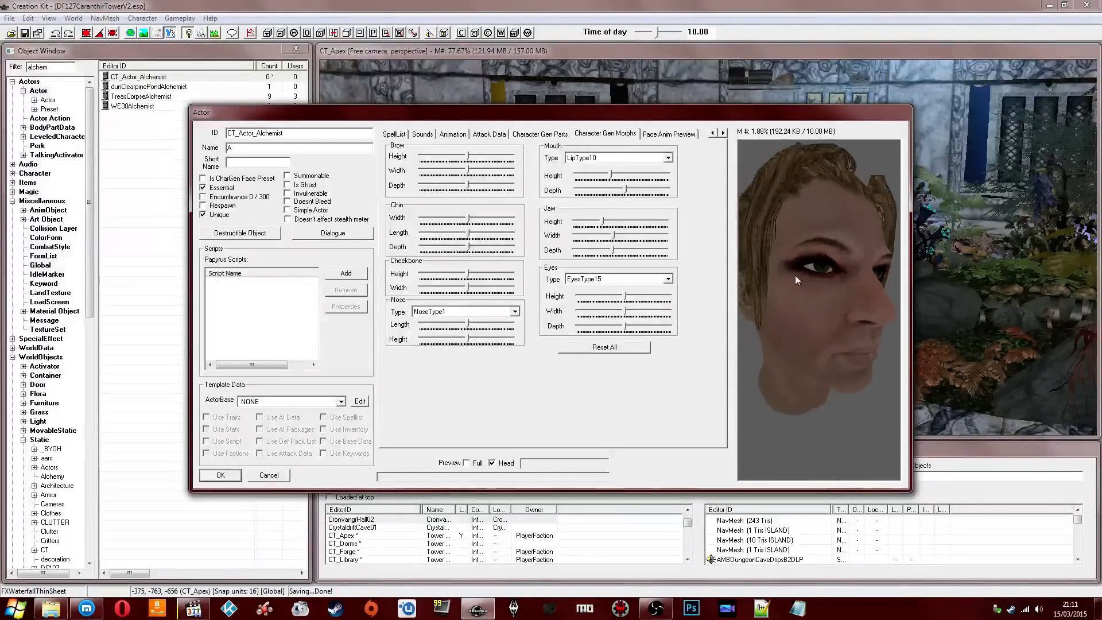
pyautogui.click(630, 280)
pyautogui.scroll(-3, 630, 282)
pyautogui.scroll(-1, 631, 281)
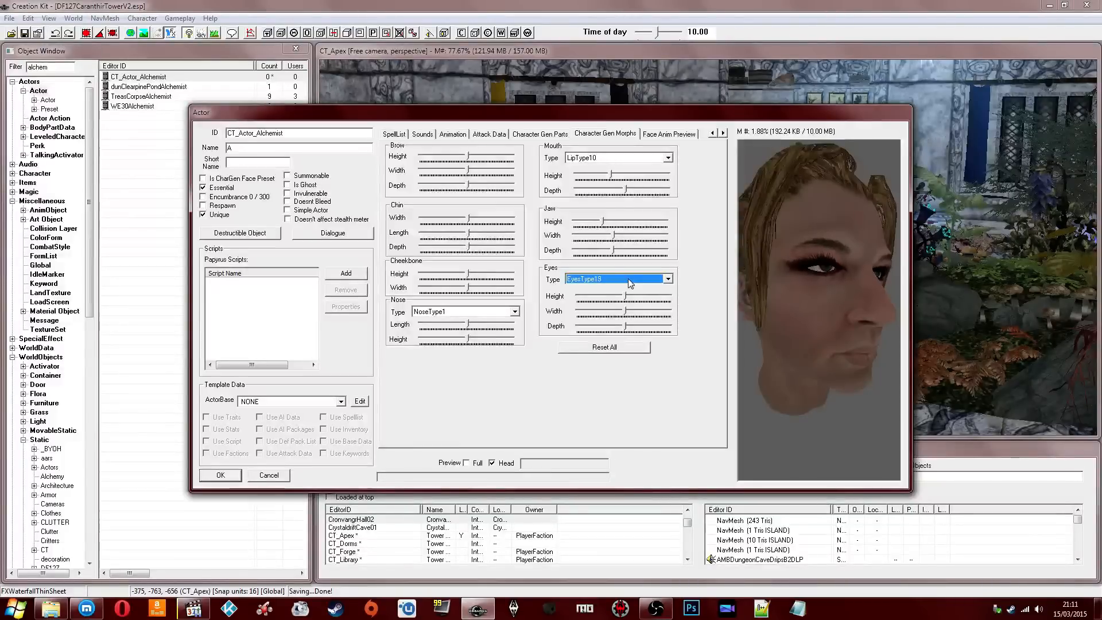
# Step: Try EyesType2 and EyesType5 while checking the face closer to the front and from farther away
pyautogui.click(796, 282)
pyautogui.moveTo(795, 277); pyautogui.dragTo(770, 267)
pyautogui.click(631, 282)
pyautogui.scroll(-4, 631, 287)
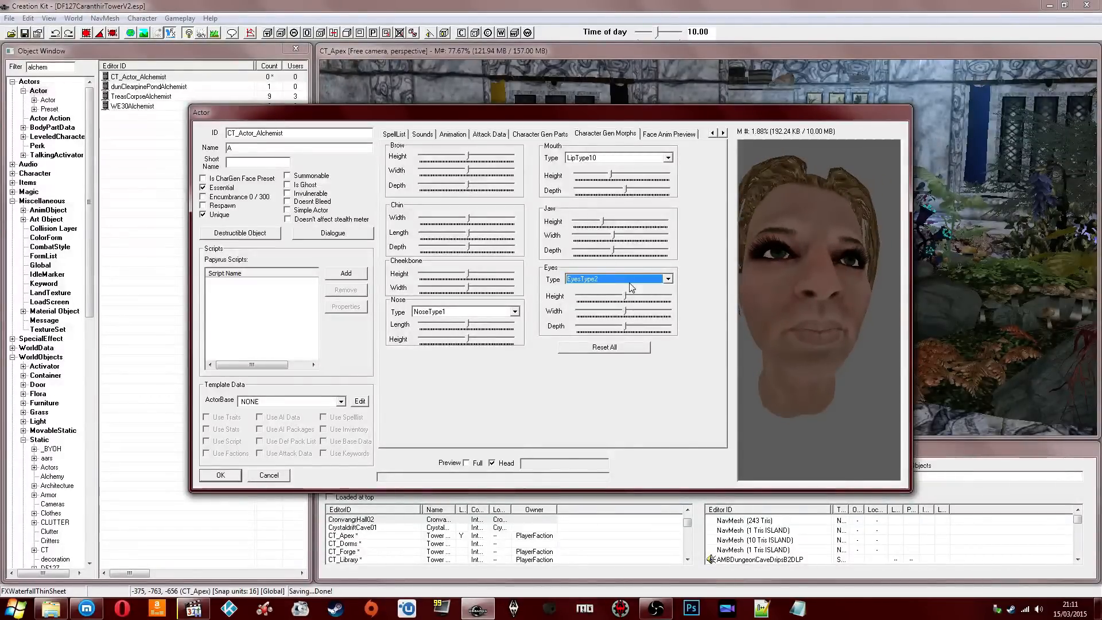
pyautogui.scroll(-1, 630, 287)
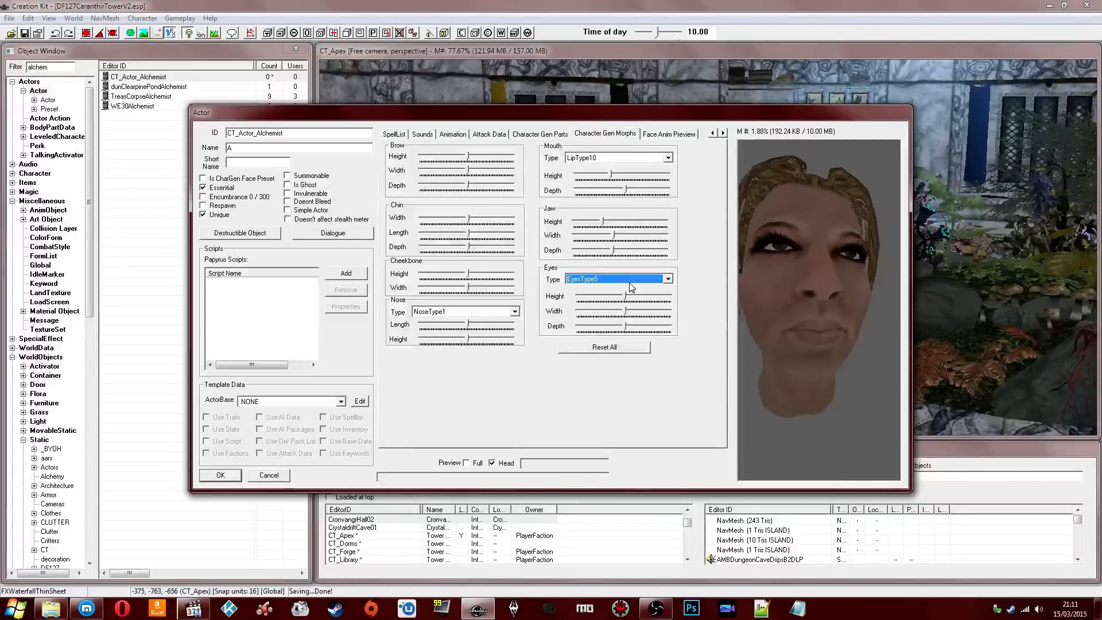
pyautogui.moveTo(769, 265); pyautogui.dragTo(786, 222)
pyautogui.scroll(-3, 809, 256)
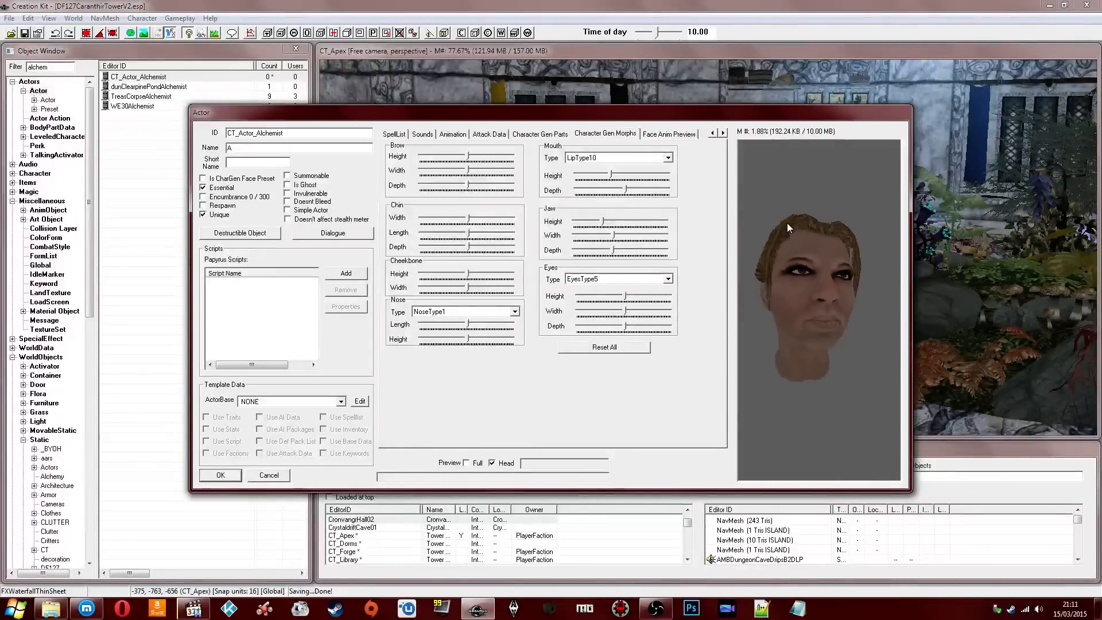
# Step: Set the eye type to EyesType15 and slightly reduce the eyes' height, width and depth
pyautogui.click(635, 280)
pyautogui.scroll(-4, 635, 280)
pyautogui.scroll(-6, 636, 281)
pyautogui.scroll(1, 636, 281)
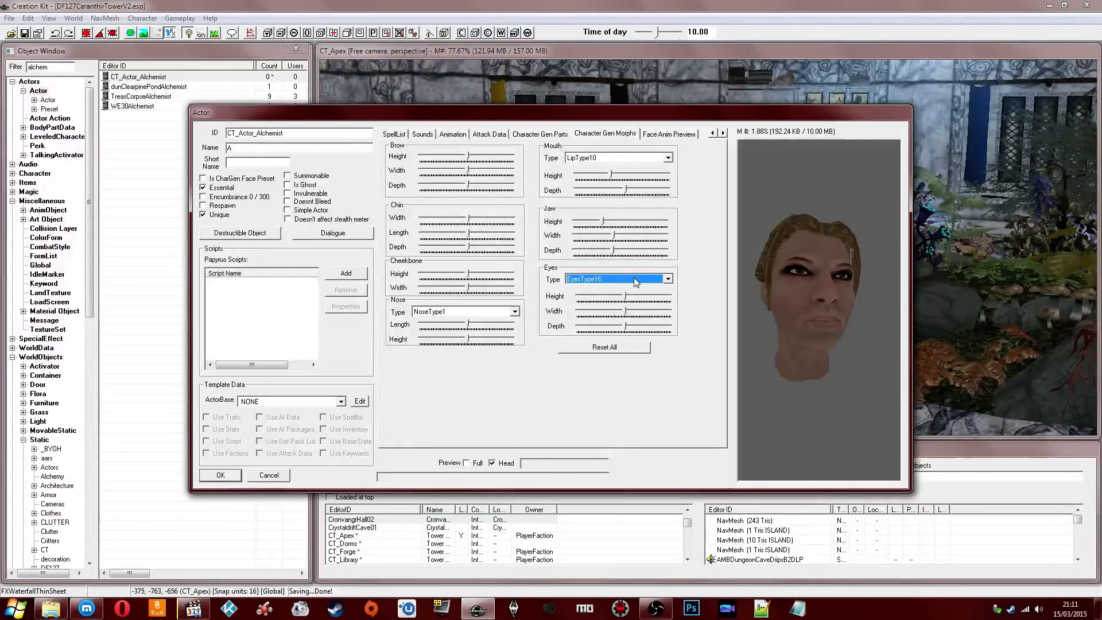
pyautogui.scroll(1, 636, 281)
pyautogui.moveTo(769, 265); pyautogui.dragTo(794, 267)
pyautogui.scroll(2, 794, 267)
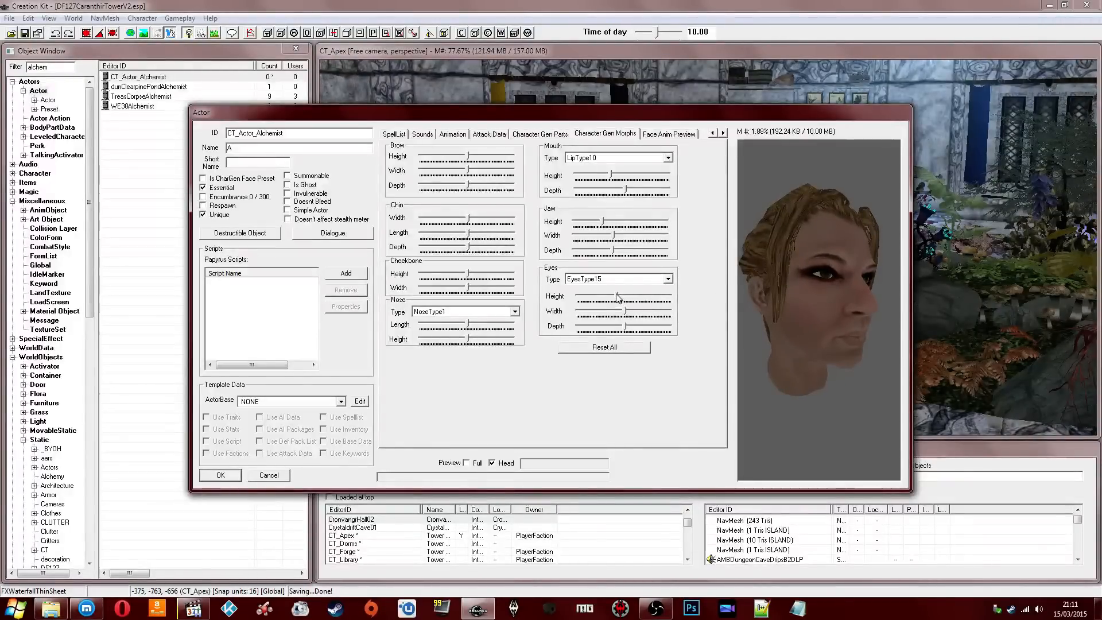
pyautogui.moveTo(618, 297); pyautogui.dragTo(617, 314)
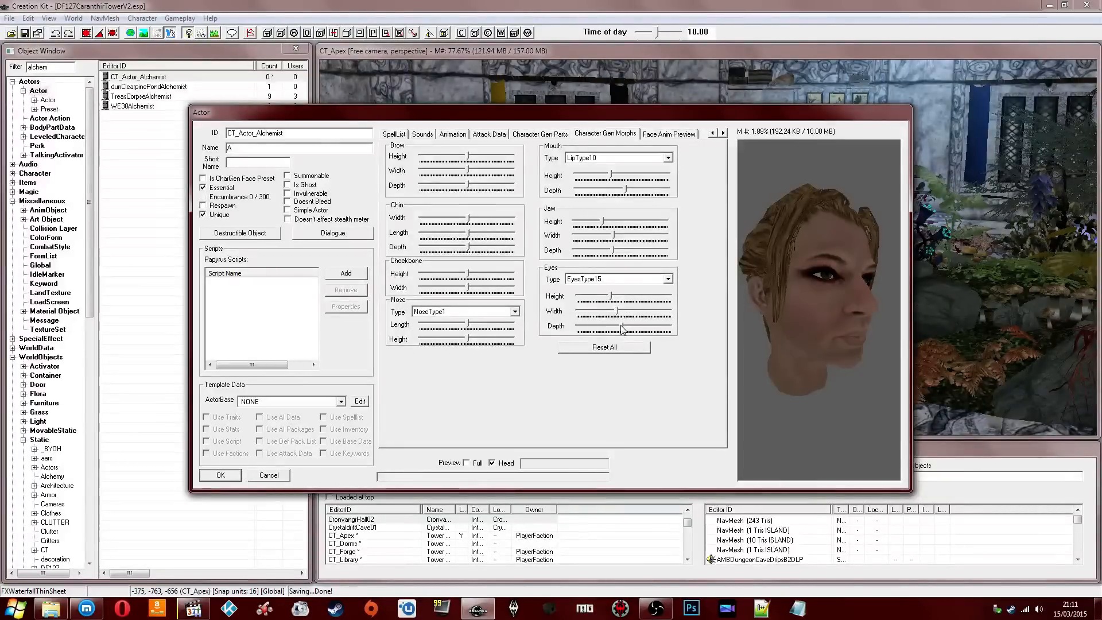
# Step: Compare nose types such as NoseType15 in profile and set the nose type to NoseType20
pyautogui.click(470, 312)
pyautogui.click(470, 313)
pyautogui.scroll(-3, 470, 311)
pyautogui.scroll(1, 469, 310)
pyautogui.moveTo(759, 321)
pyautogui.mouseDown()
pyautogui.moveTo(766, 280)
pyautogui.moveTo(698, 278)
pyautogui.moveTo(720, 290)
pyautogui.moveTo(794, 284)
pyautogui.moveTo(772, 306)
pyautogui.mouseUp()
pyautogui.click(493, 314)
pyautogui.click(487, 315)
pyautogui.scroll(-2, 487, 314)
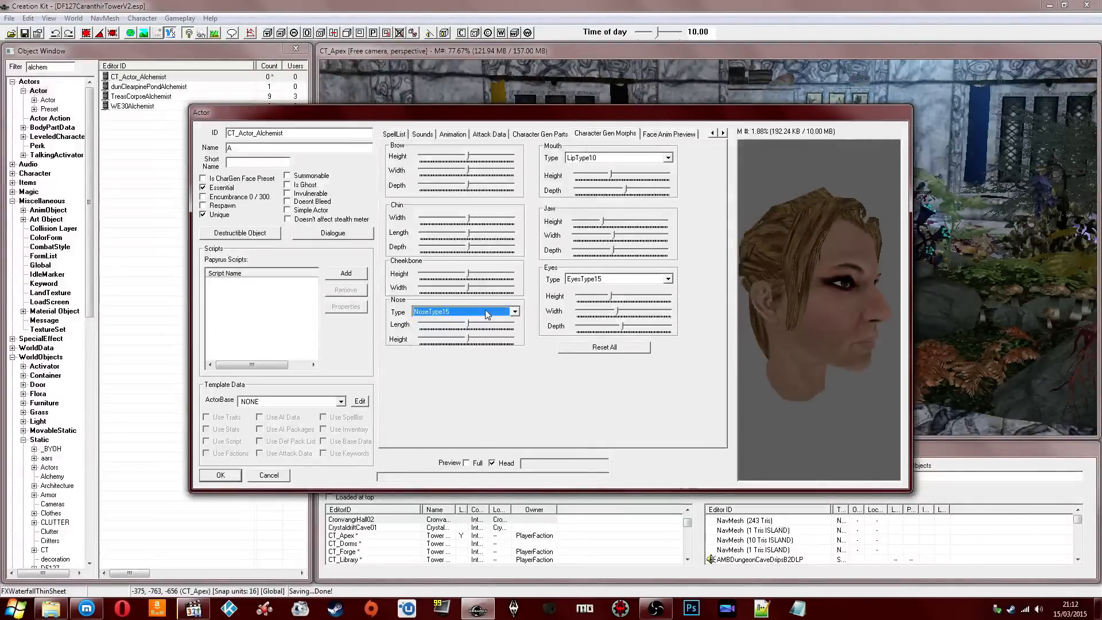
pyautogui.scroll(1, 487, 315)
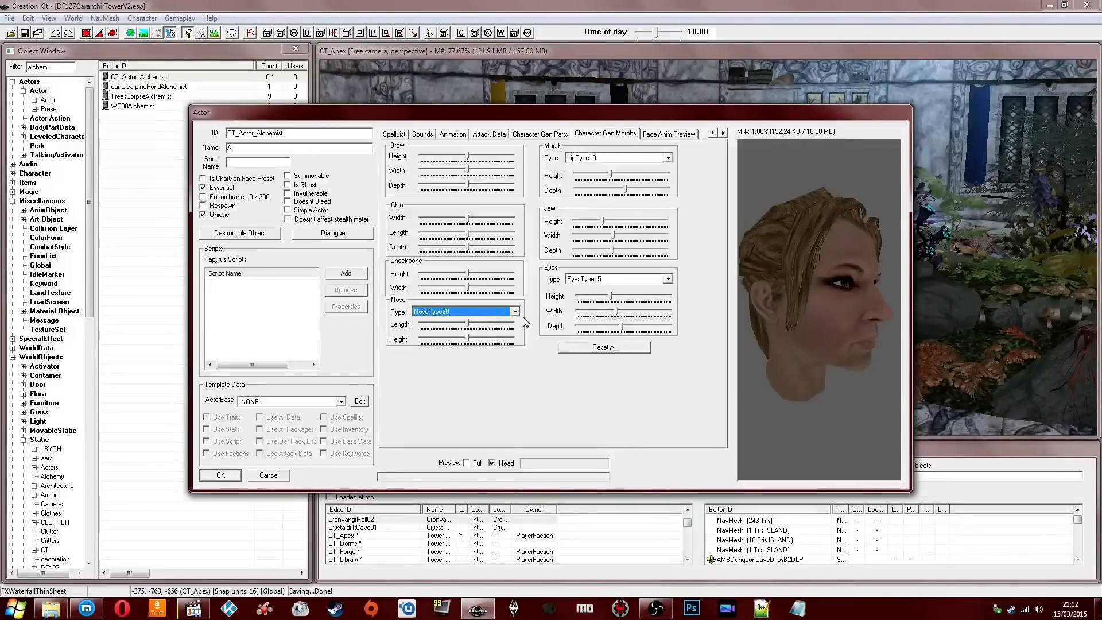
# Step: View the opposite side of the face and reduce the nose's length and height
pyautogui.moveTo(886, 273); pyautogui.dragTo(765, 256)
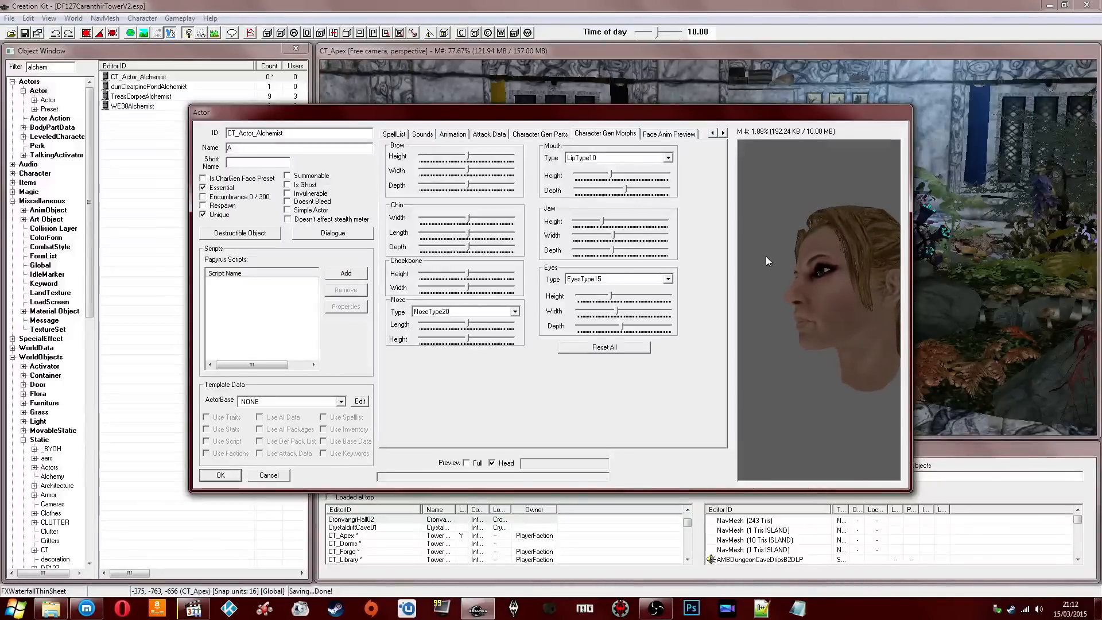
pyautogui.moveTo(469, 326); pyautogui.dragTo(457, 327)
pyautogui.click(472, 342)
pyautogui.click(456, 343)
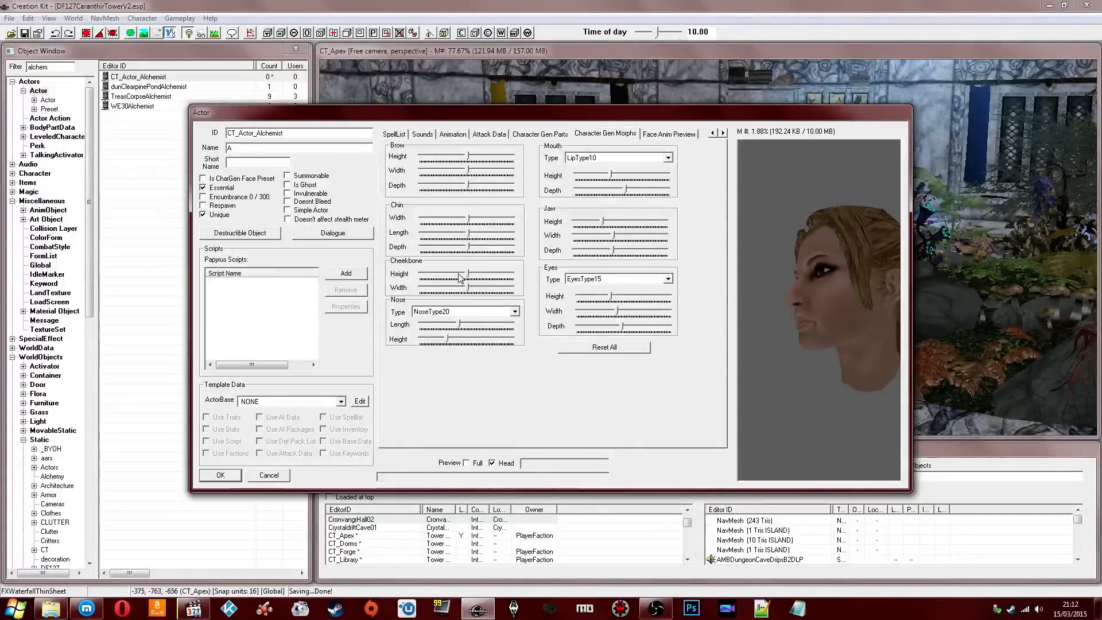
# Step: Reduce the cheekbone height and width, fine-tune the chin and brow proportions, and accept the actor's changes
pyautogui.moveTo(470, 277); pyautogui.dragTo(463, 278)
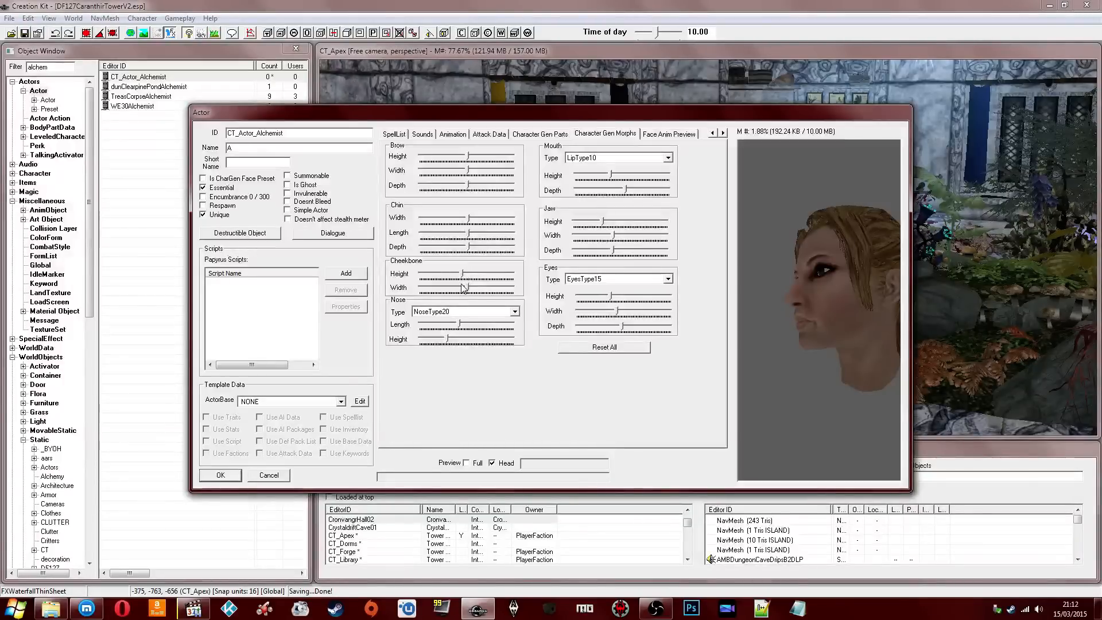
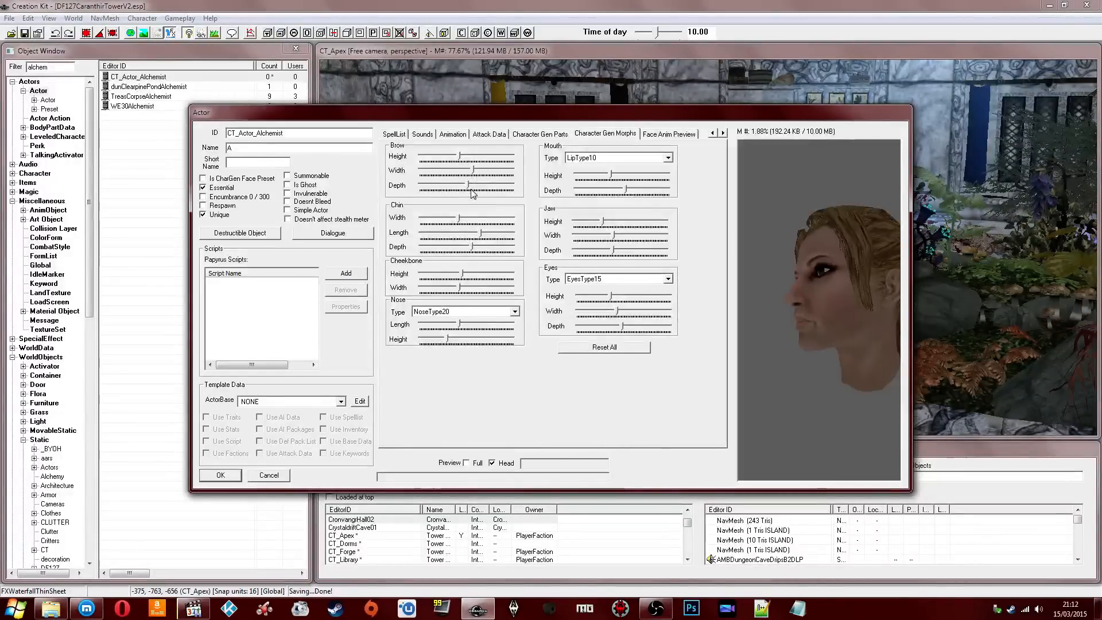
pyautogui.moveTo(822, 239); pyautogui.dragTo(823, 211)
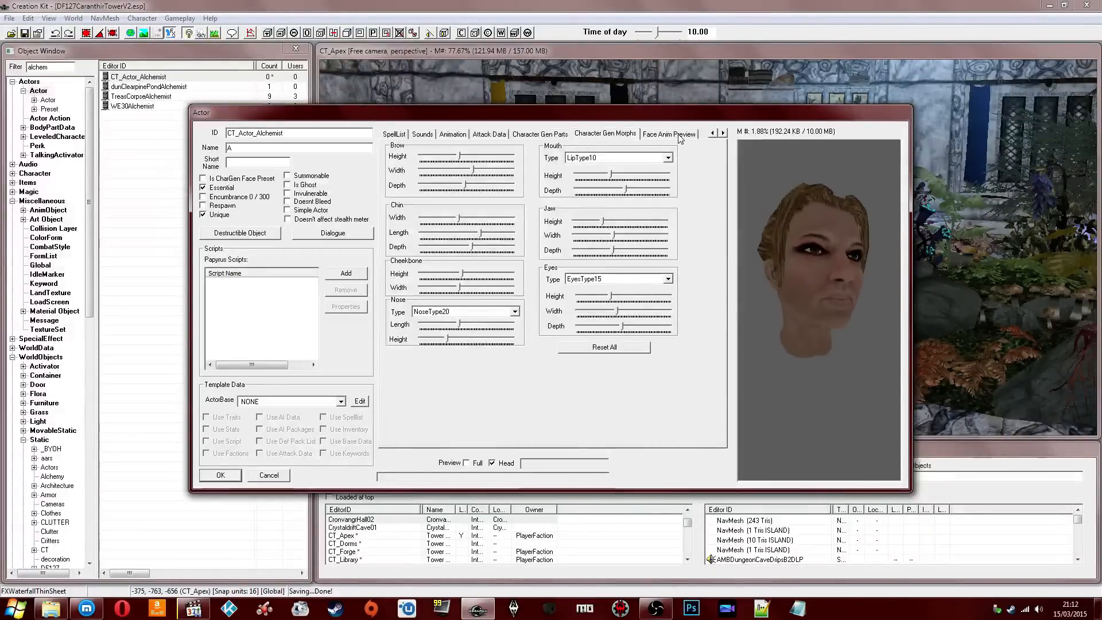
pyautogui.click(221, 476)
# Step: Select CT_Actor_Alchemist in the object list and save the plugin
pyautogui.click(167, 86)
pyautogui.click(172, 65)
pyautogui.click(166, 65)
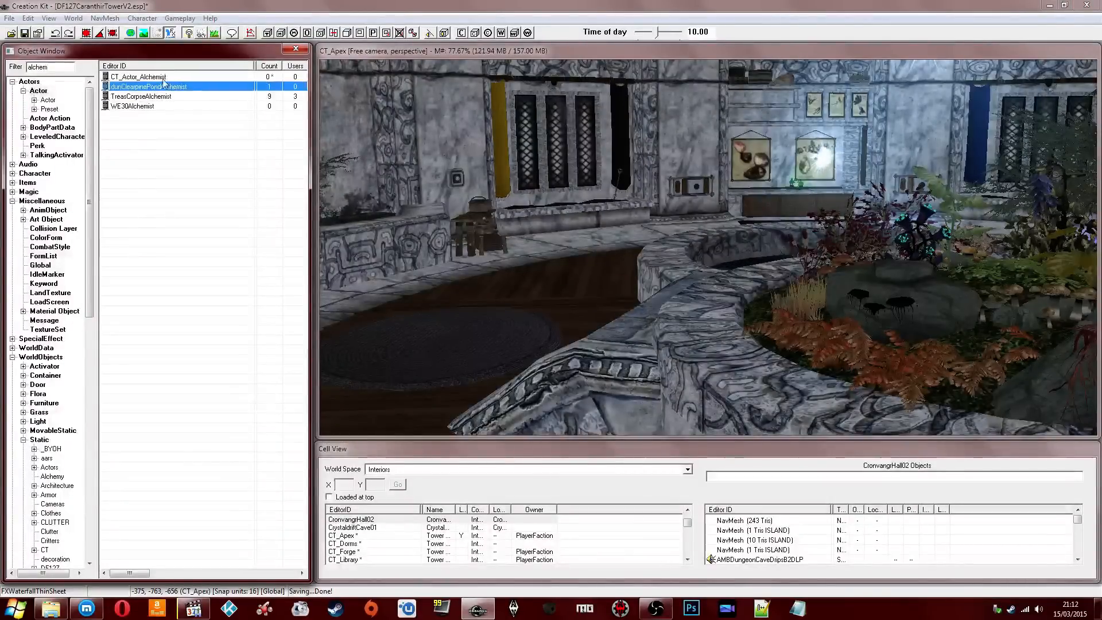
pyautogui.click(166, 76)
pyautogui.click(25, 34)
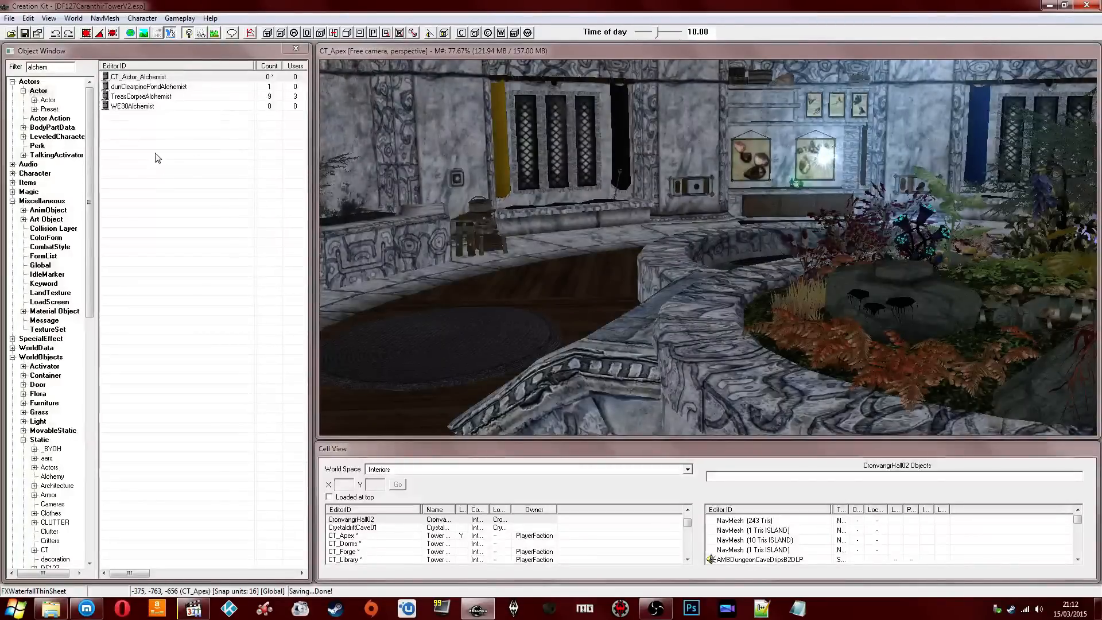
# Step: Place CT_Actor_Alchemist in the CT_Apex cell, standing on the wooden floor near the stone steps
pyautogui.click(500, 233)
pyautogui.moveTo(642, 247); pyautogui.dragTo(664, 208, button='middle')
pyautogui.scroll(10, 660, 214)
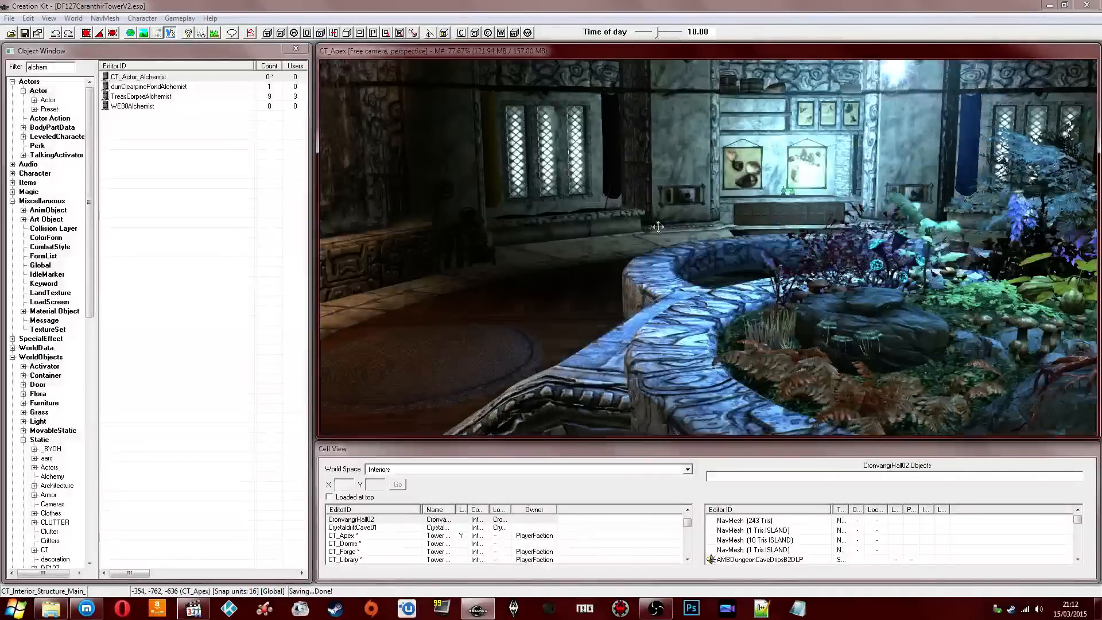
pyautogui.scroll(10, 668, 232)
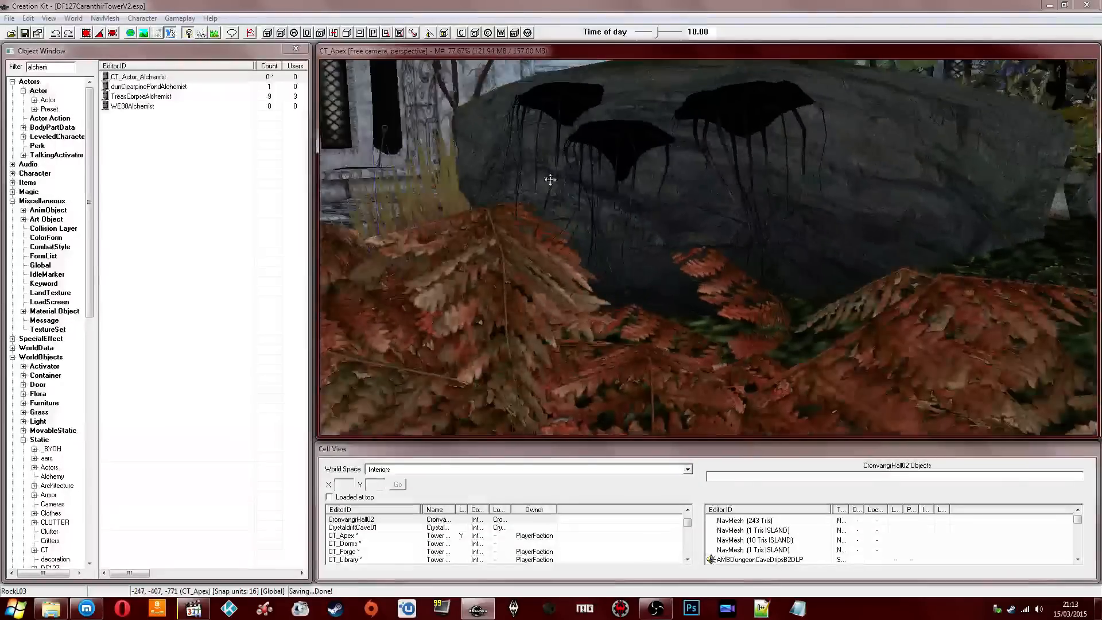
pyautogui.scroll(10, 640, 207)
pyautogui.scroll(-10, 687, 235)
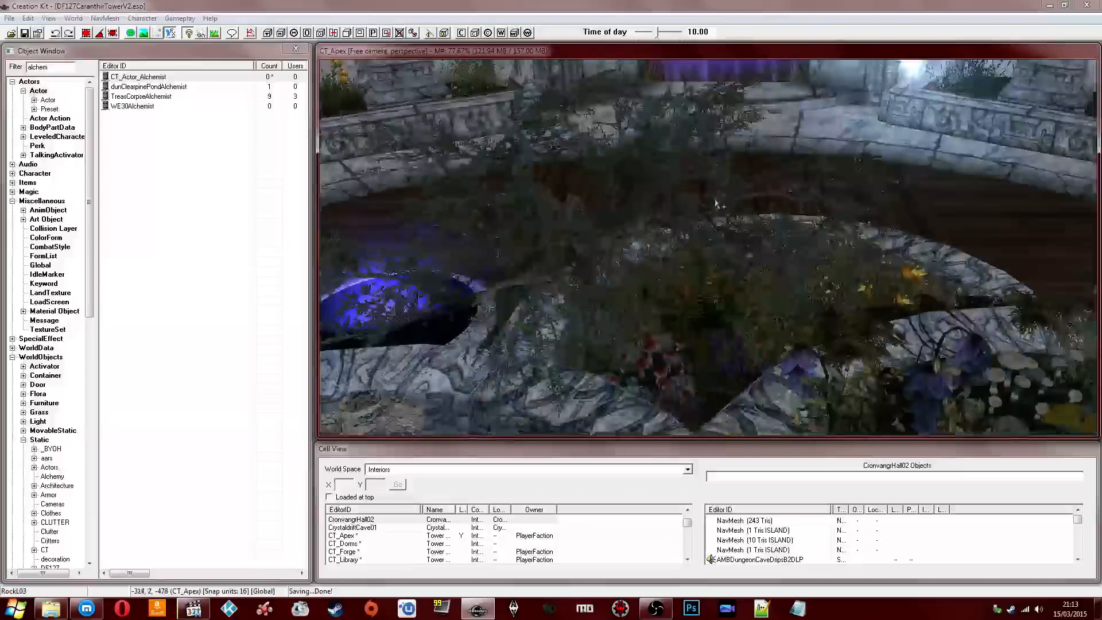
pyautogui.click(165, 96)
pyautogui.moveTo(142, 77); pyautogui.dragTo(939, 297)
pyautogui.keyDown('shift'); pyautogui.moveTo(938, 298); pyautogui.dragTo(660, 207, button='middle'); pyautogui.keyUp('shift')
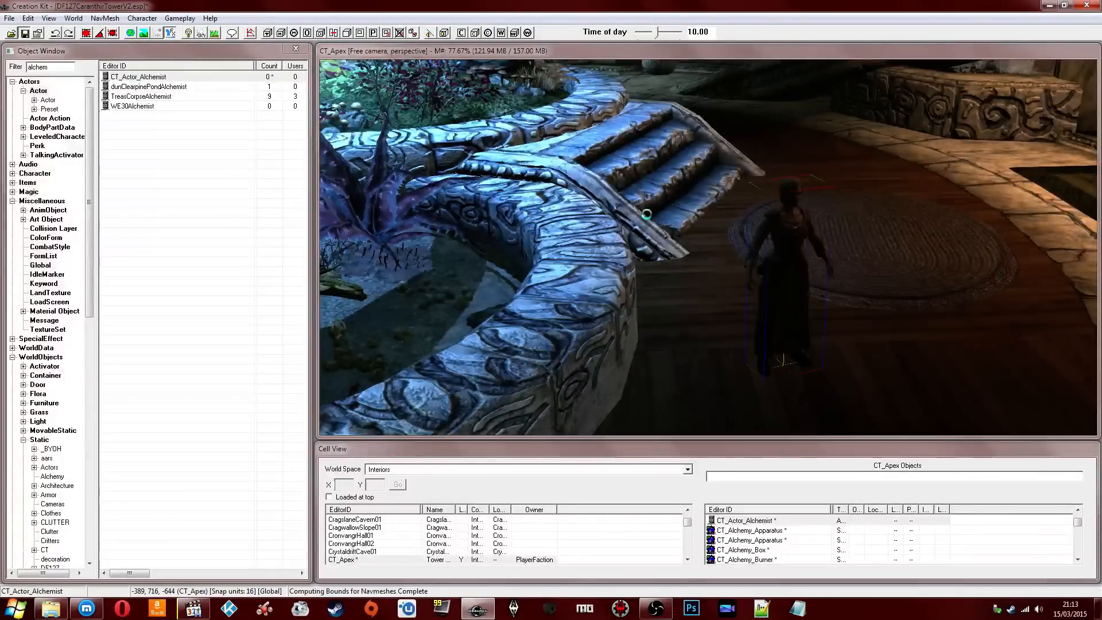
# Step: Switch to the web browser with the Twitch stream page and read the chat
pyautogui.click(87, 608)
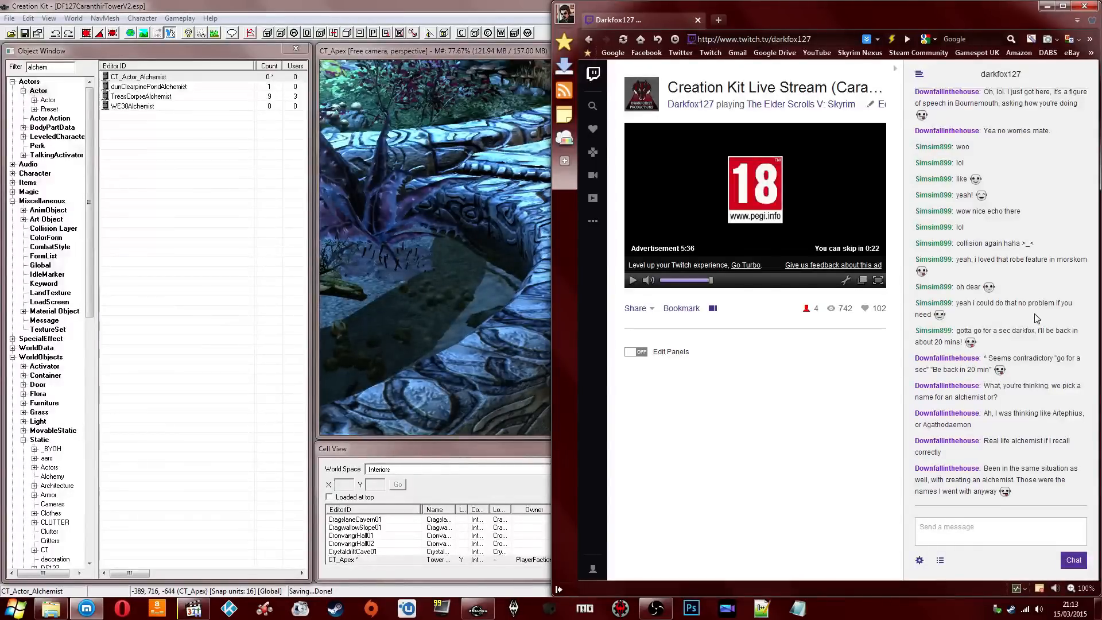
# Step: Switch back to the Creation Kit, look over the pond and portal area of CT_Apex, and save the plugin
pyautogui.click(413, 149)
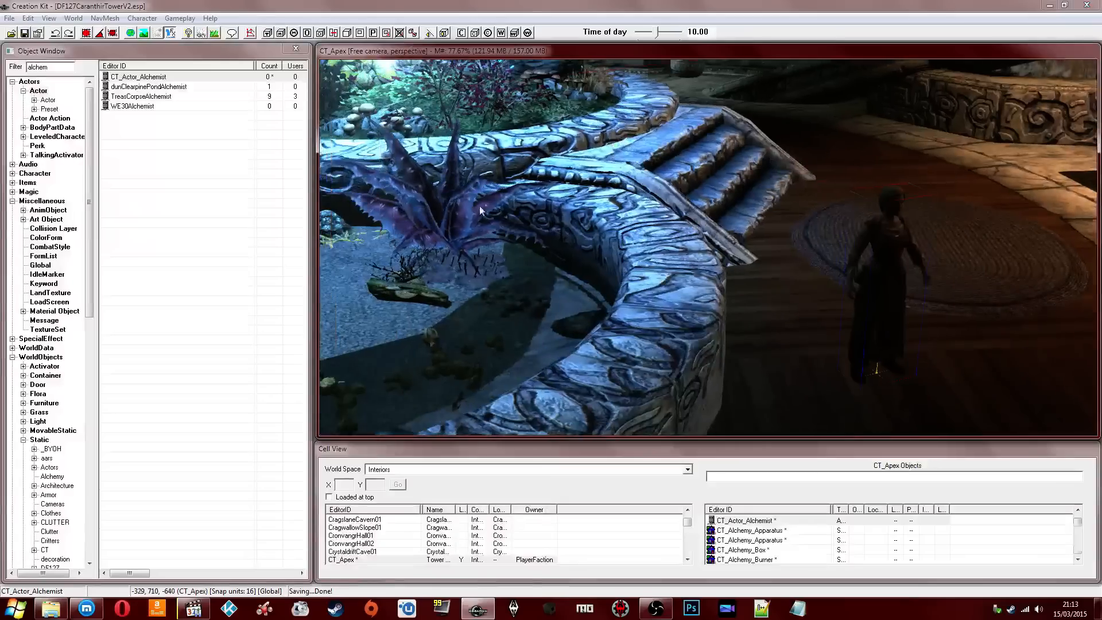
pyautogui.click(480, 206)
pyautogui.press('shift')
pyautogui.press('shift')
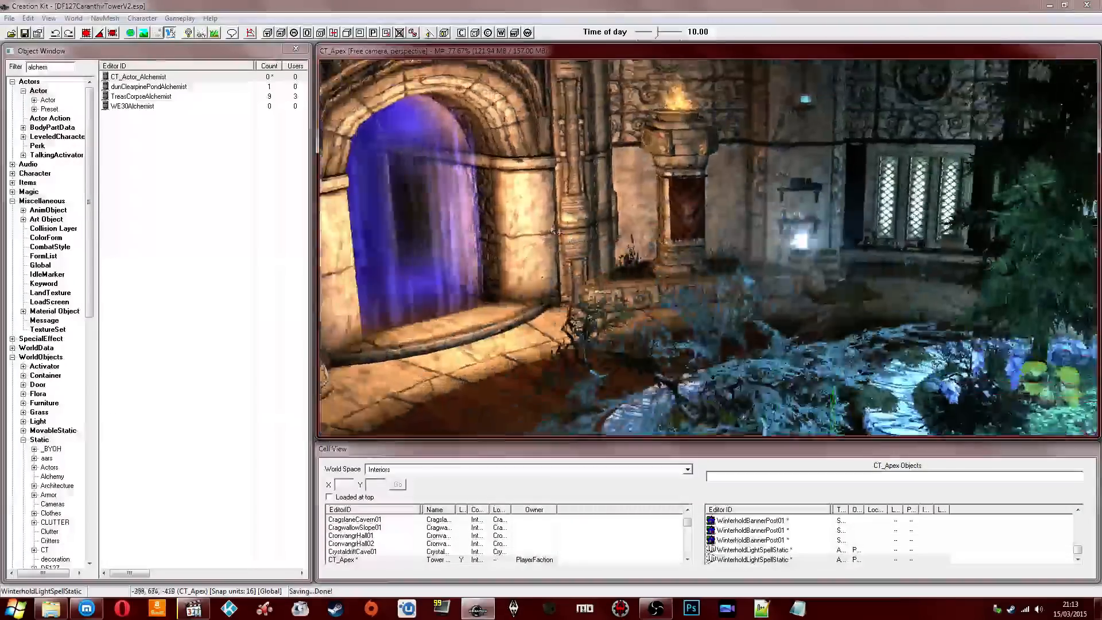
pyautogui.press('shift')
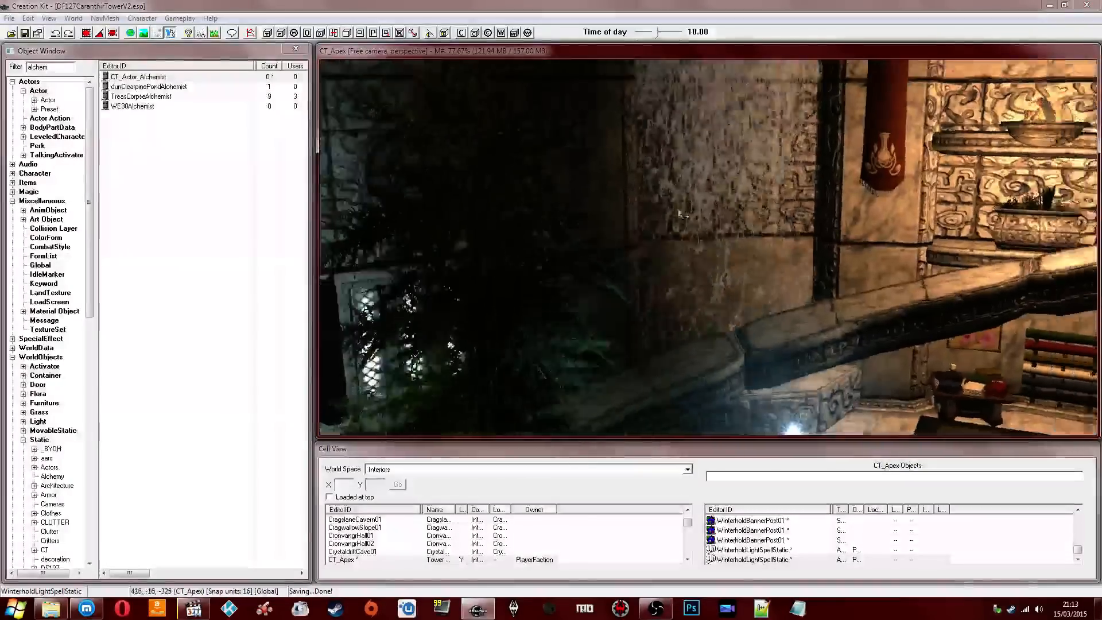
pyautogui.press('shift')
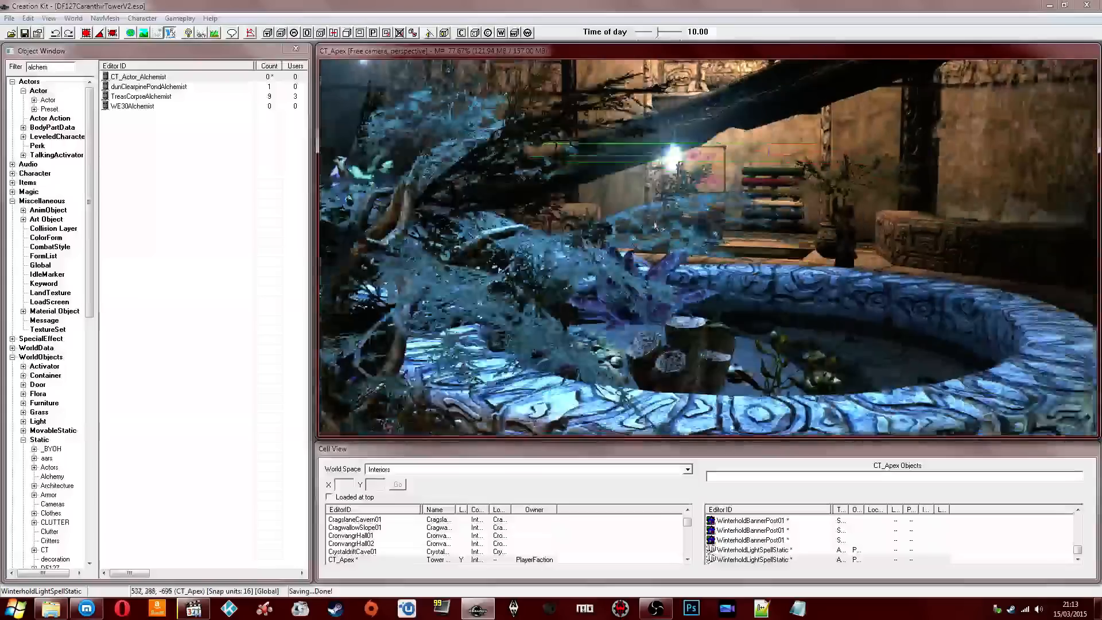
pyautogui.click(24, 32)
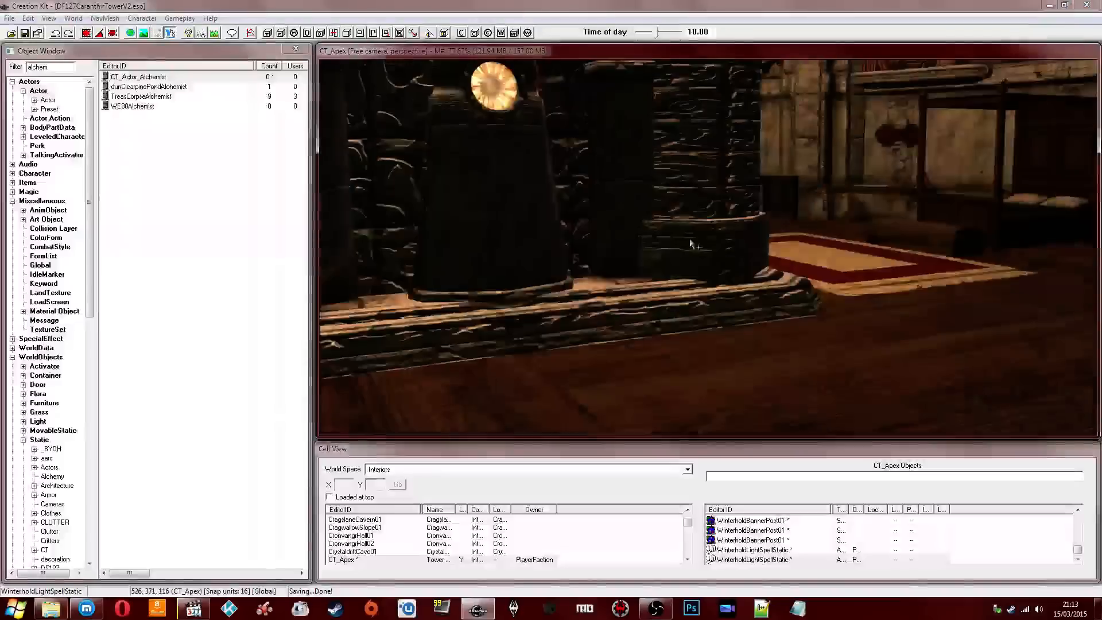
# Step: Examine the central fireplace, the red rug beside it and the surrounding rooms of CT_Apex
pyautogui.press('shift')
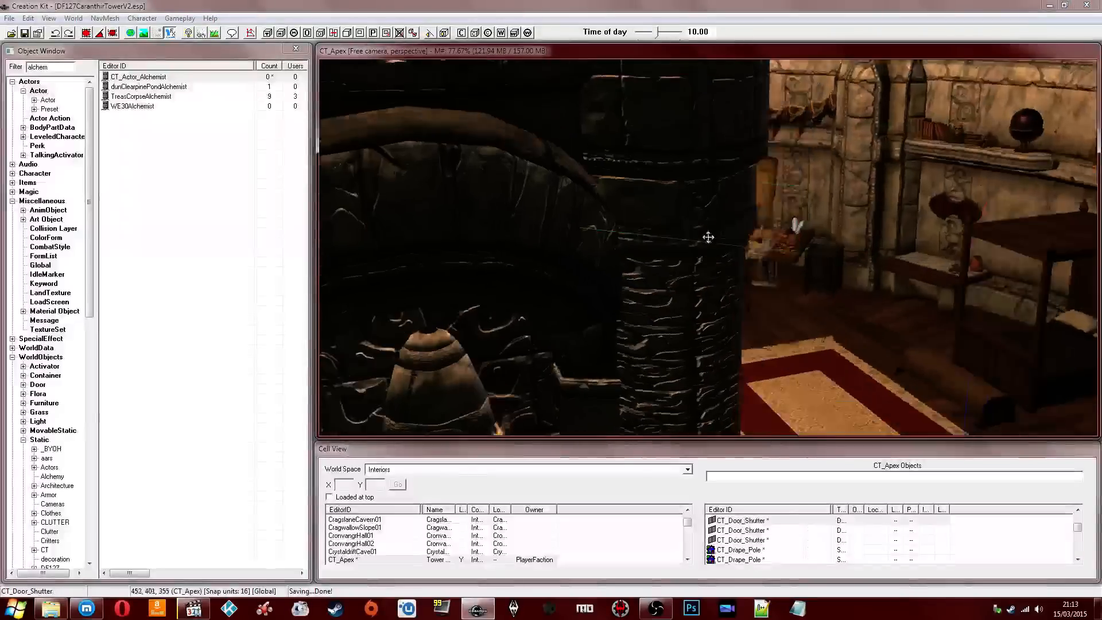
pyautogui.press('shift')
pyautogui.scroll(3, 695, 245)
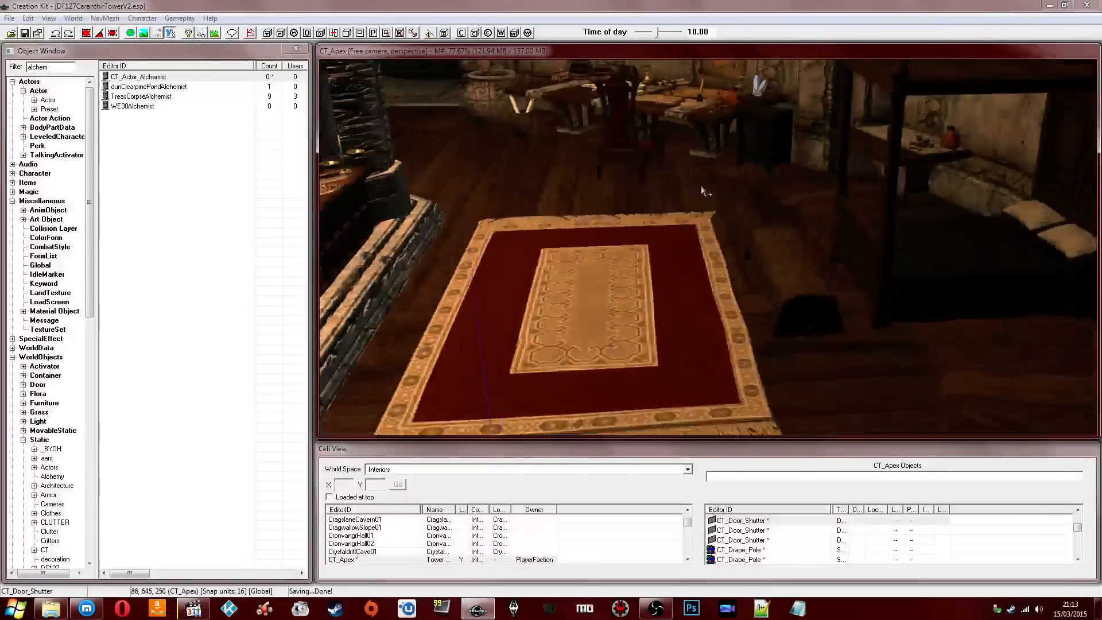
pyautogui.click(701, 190)
pyautogui.press('shift')
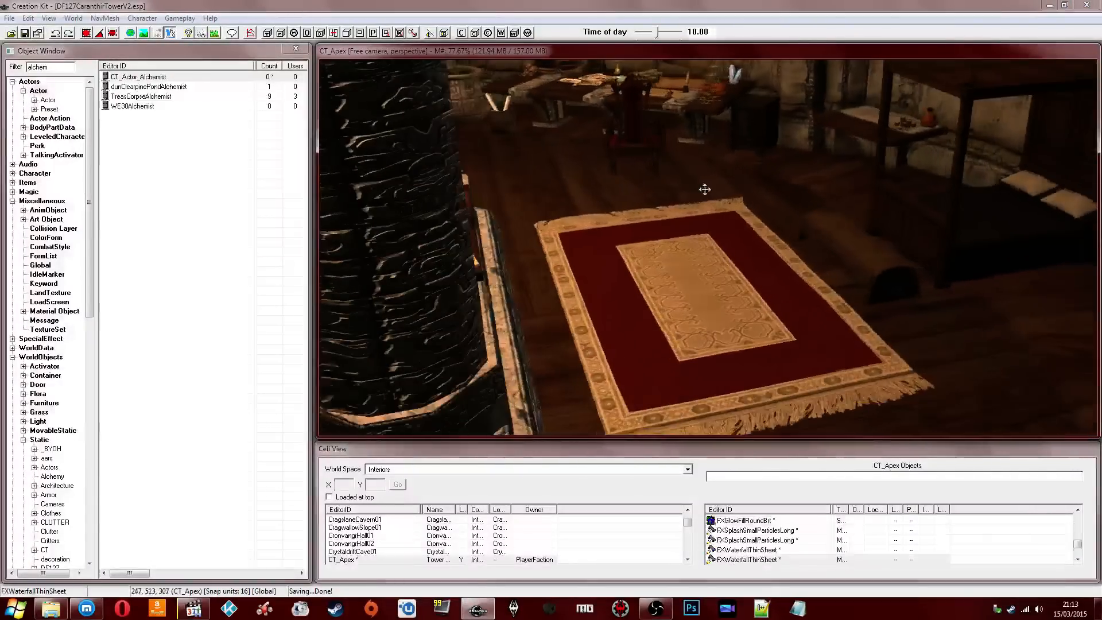
pyautogui.click(737, 240)
pyautogui.press('shift')
pyautogui.press('shift')
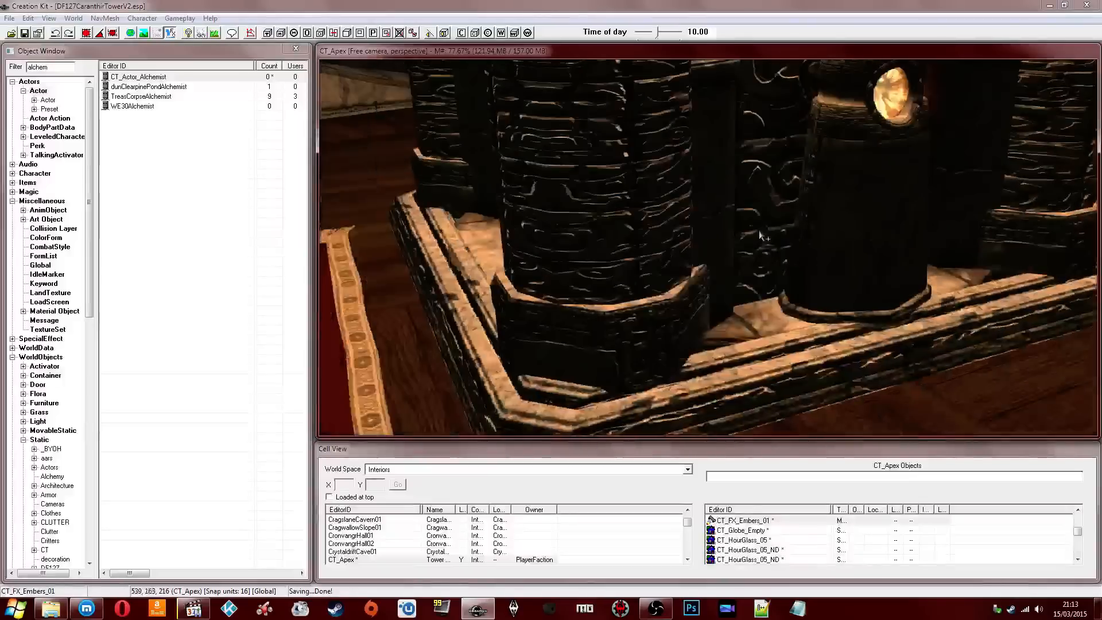
pyautogui.press('shift')
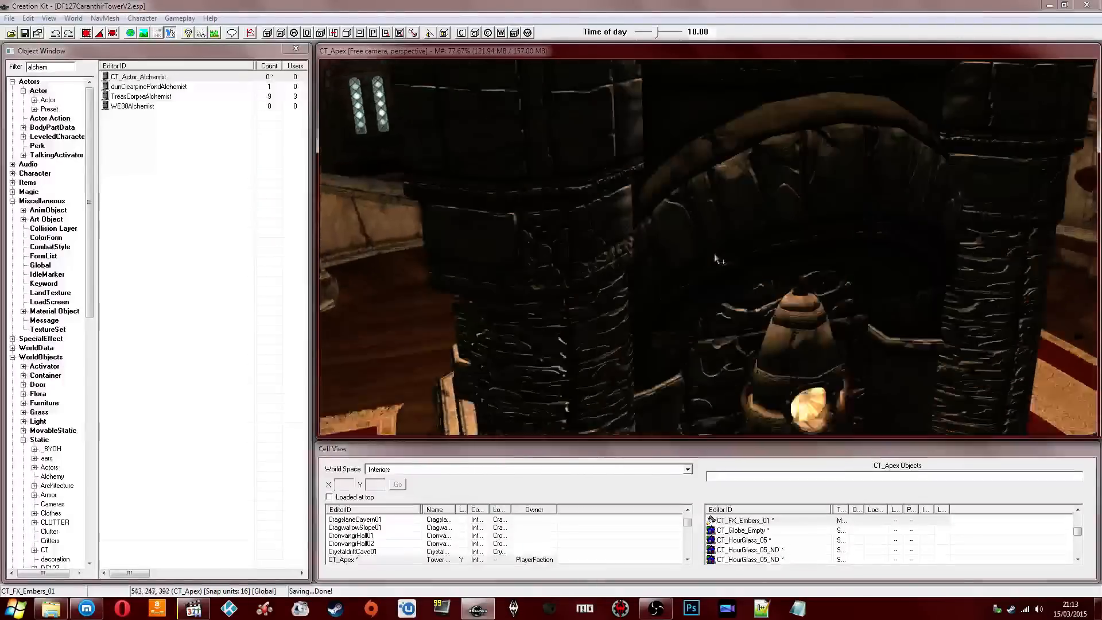
pyautogui.click(740, 236)
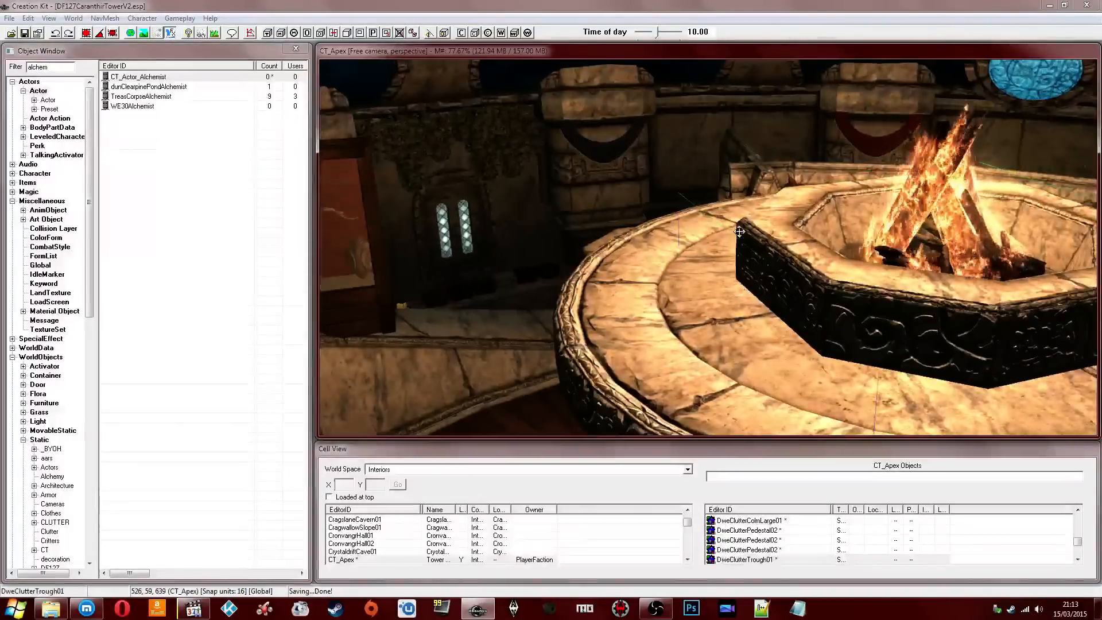
pyautogui.press('shift')
pyautogui.press('shift')
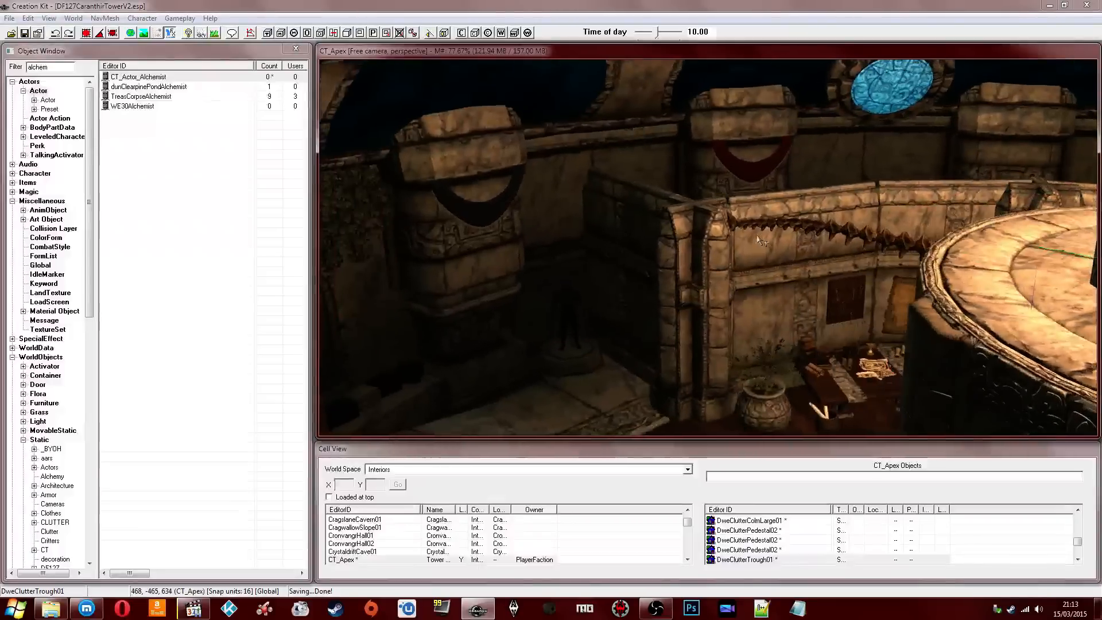
pyautogui.press('shift')
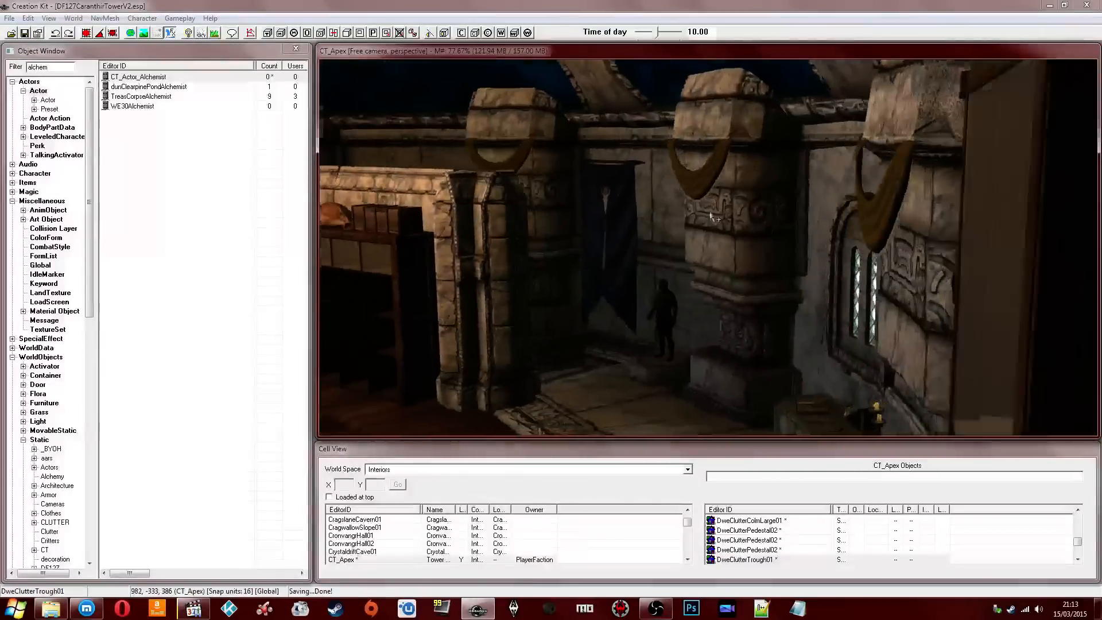
# Step: Inspect the gold drape on the wall pillar, the mannequin alcove and the open book near the window
pyautogui.click(732, 176)
pyautogui.scroll(3, 732, 176)
pyautogui.press('shift')
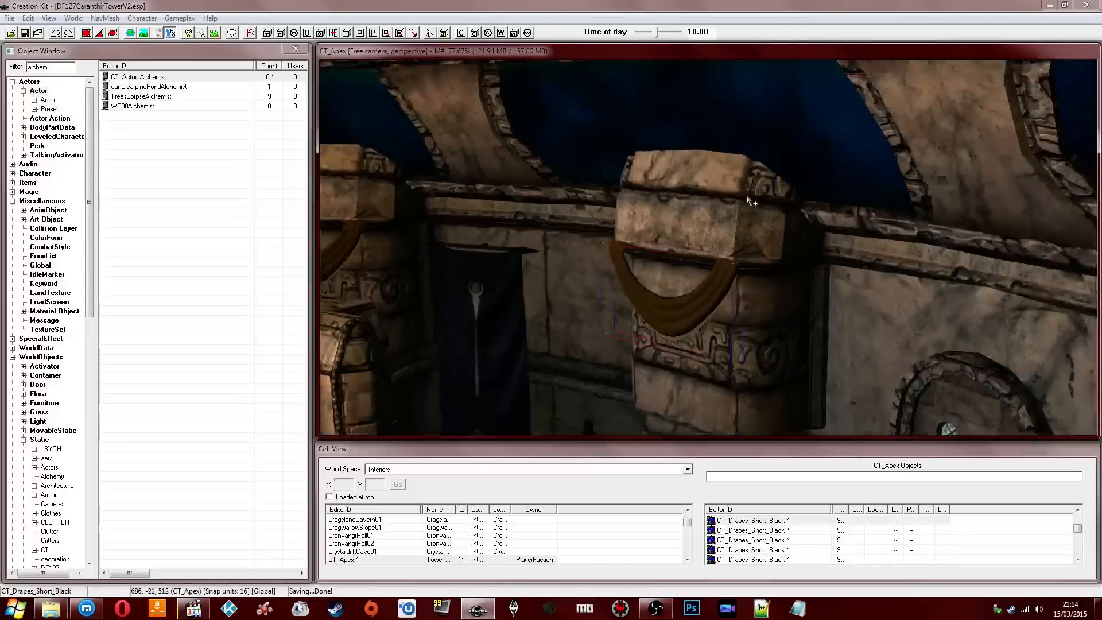
pyautogui.scroll(4, 742, 187)
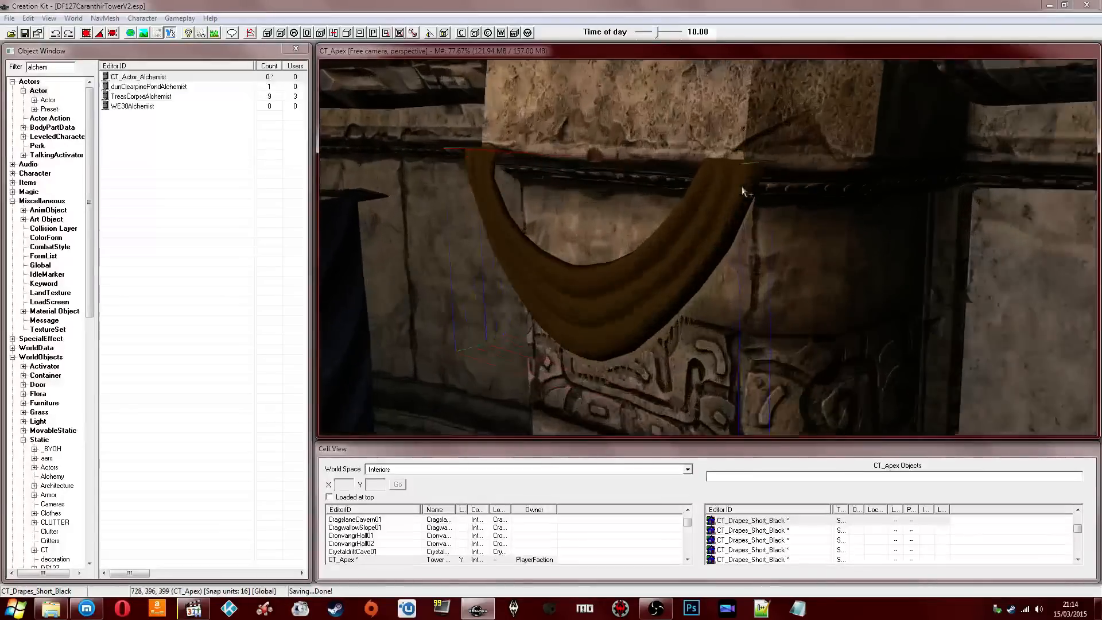
pyautogui.scroll(3, 742, 187)
pyautogui.scroll(-6, 746, 188)
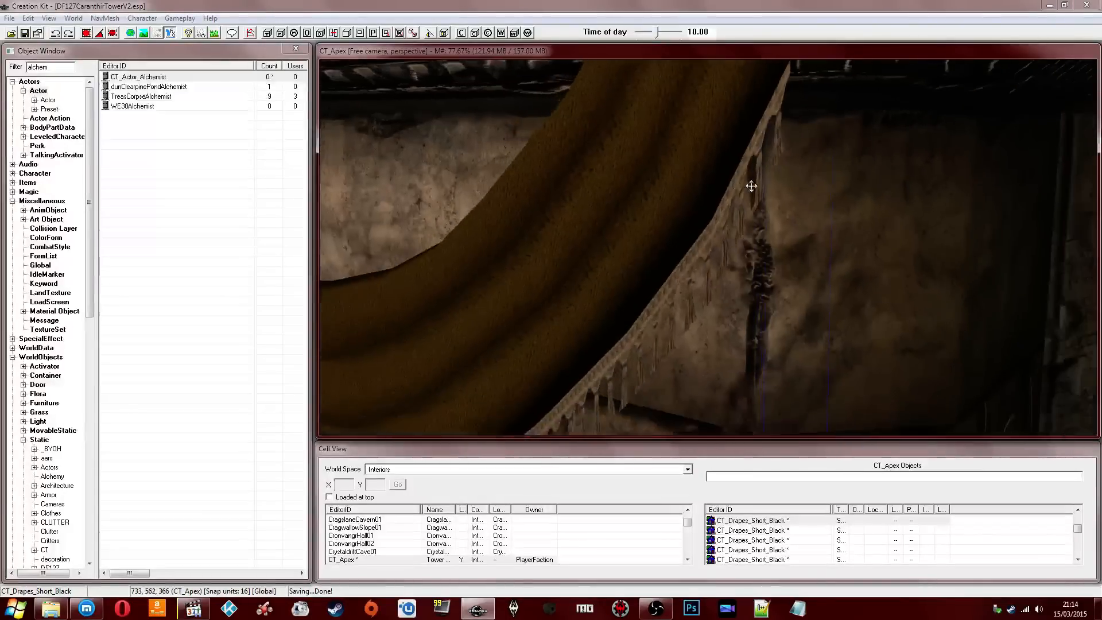
pyautogui.moveTo(750, 187); pyautogui.dragTo(730, 216, button='middle')
pyautogui.press('shift')
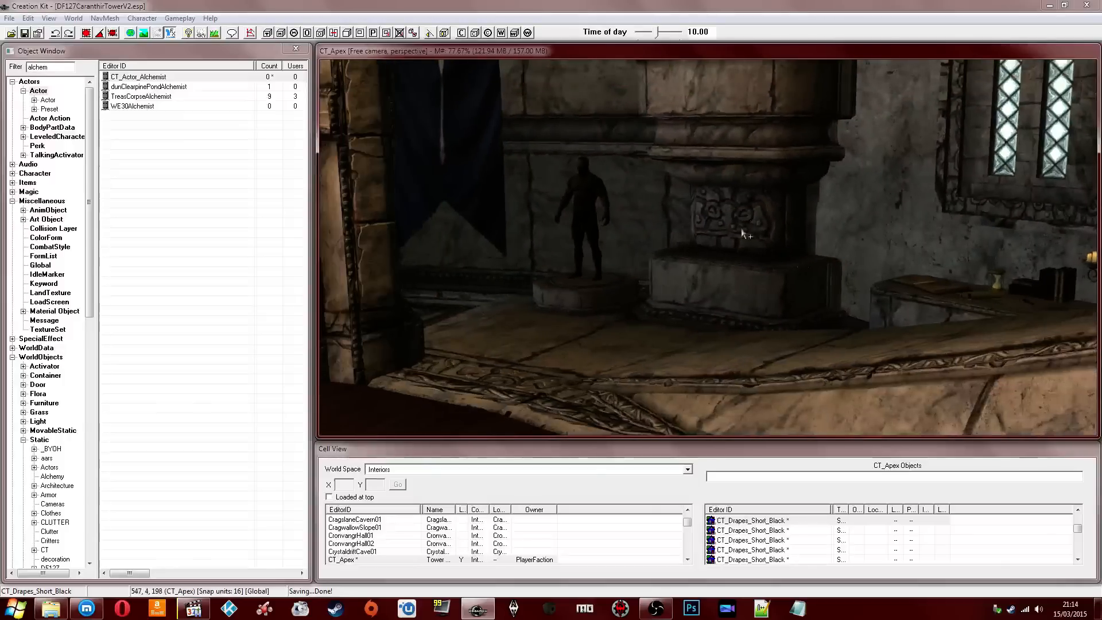
pyautogui.click(908, 294)
pyautogui.press('shift')
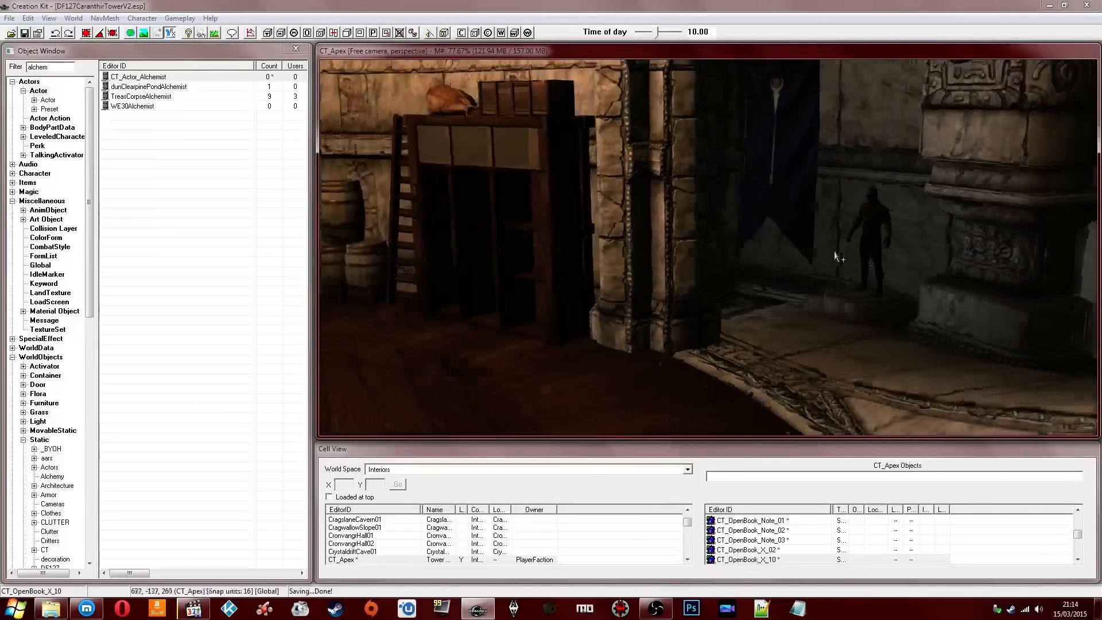
# Step: Inspect the display case, the stacked food barrels and the side tables flanking the four-poster bed
pyautogui.click(617, 197)
pyautogui.press('shift')
pyautogui.scroll(5, 629, 208)
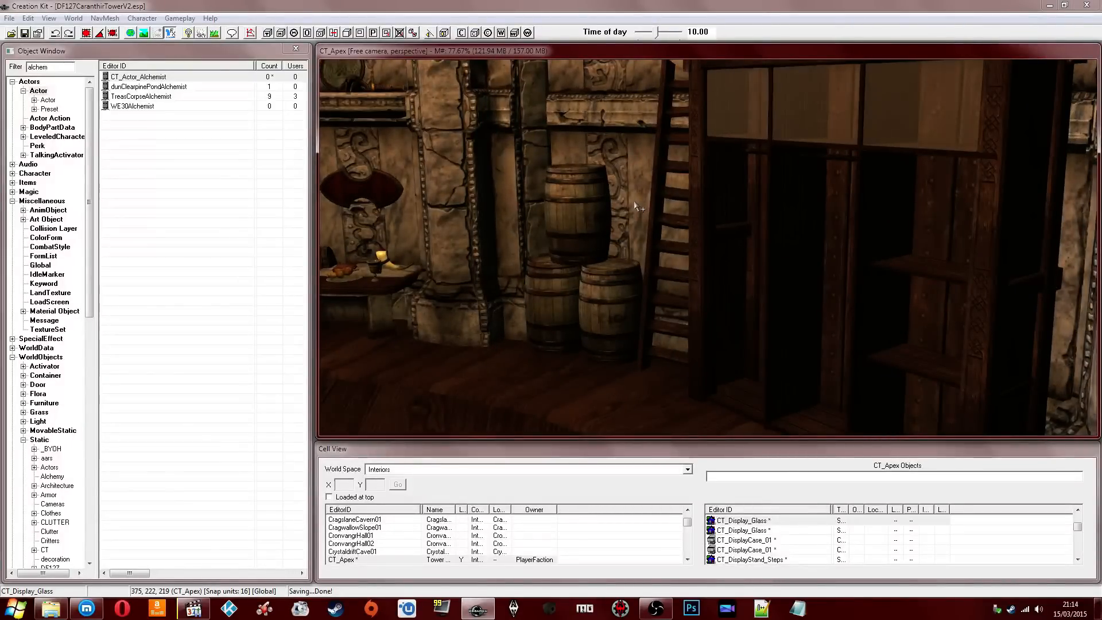
pyautogui.press('shift')
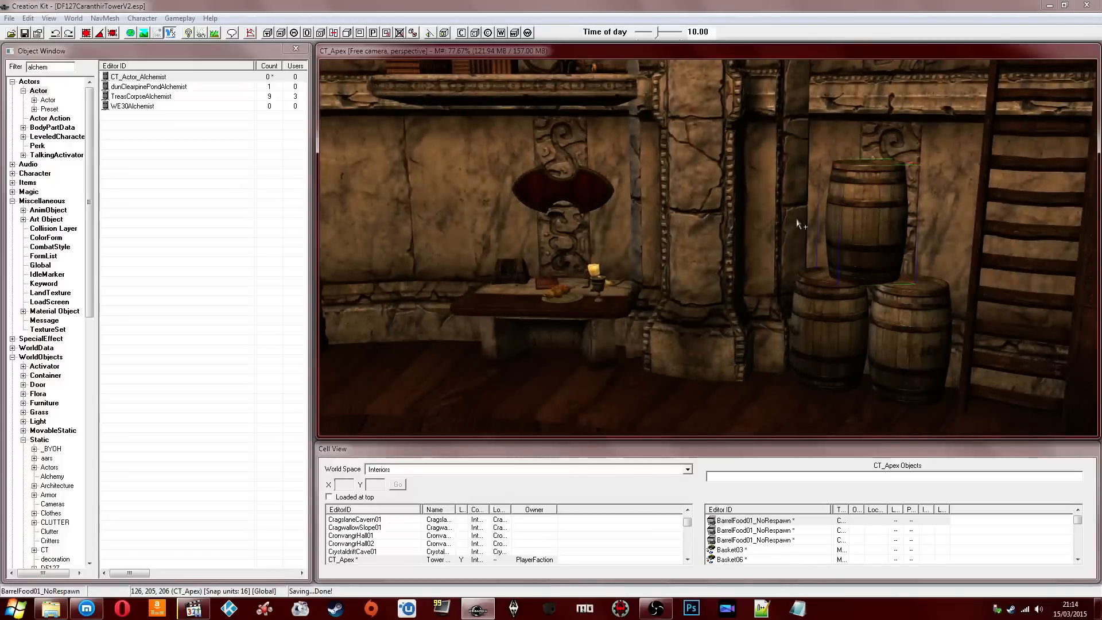
pyautogui.scroll(5, 816, 213)
pyautogui.scroll(-5, 815, 213)
pyautogui.scroll(2, 689, 220)
pyautogui.moveTo(674, 222); pyautogui.dragTo(743, 216, button='middle')
pyautogui.click(705, 296)
pyautogui.moveTo(714, 285); pyautogui.dragTo(691, 297, button='middle')
pyautogui.scroll(-4, 712, 272)
# Step: Filter the Furniture objects by "bed" and pick NobleBedDouble01L
pyautogui.click(67, 68)
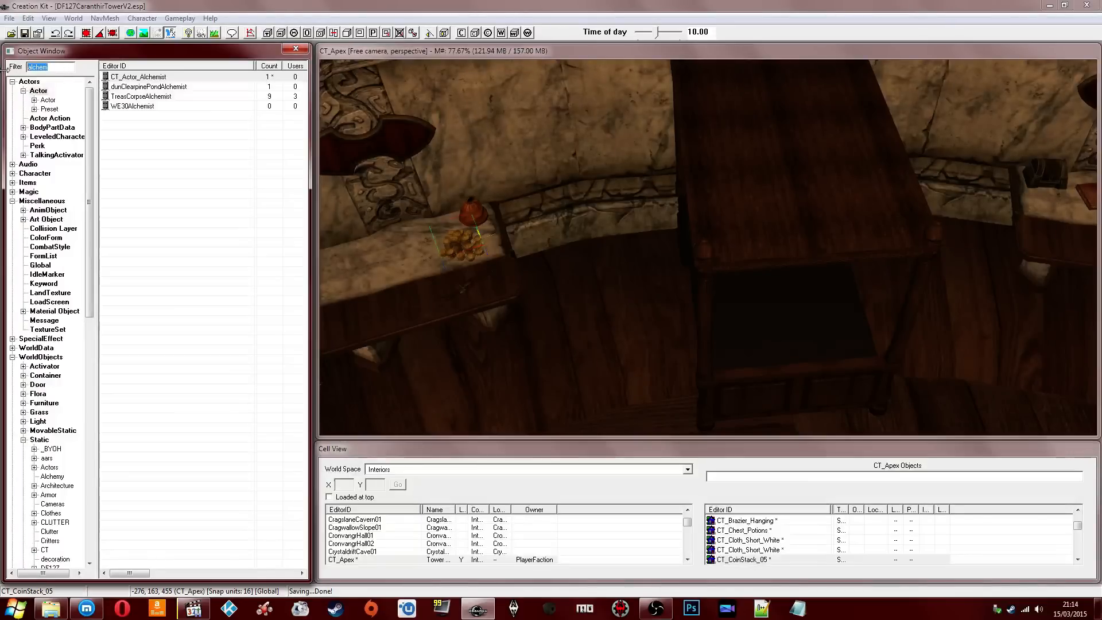
pyautogui.write('bed')
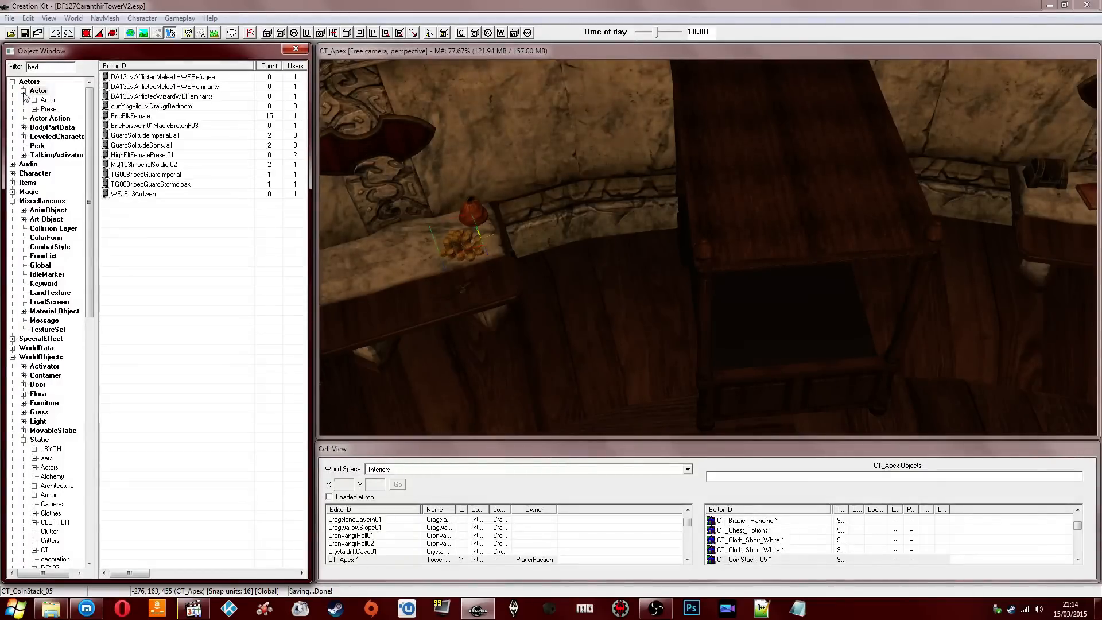
pyautogui.click(42, 403)
pyautogui.click(172, 280)
pyautogui.scroll(-20, 195, 376)
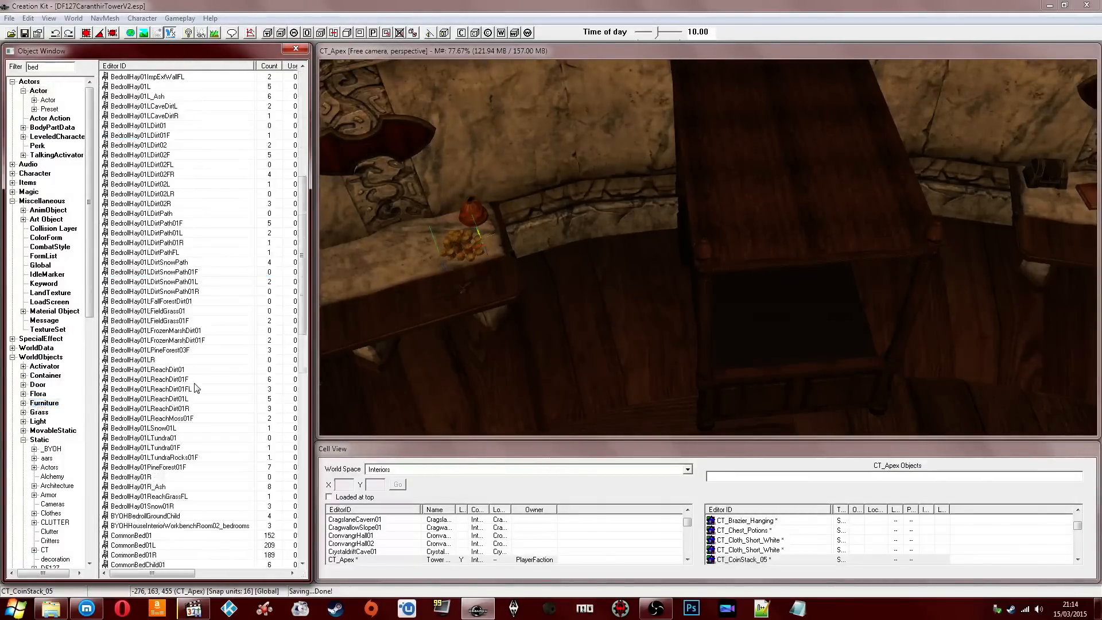
pyautogui.scroll(-2, 194, 386)
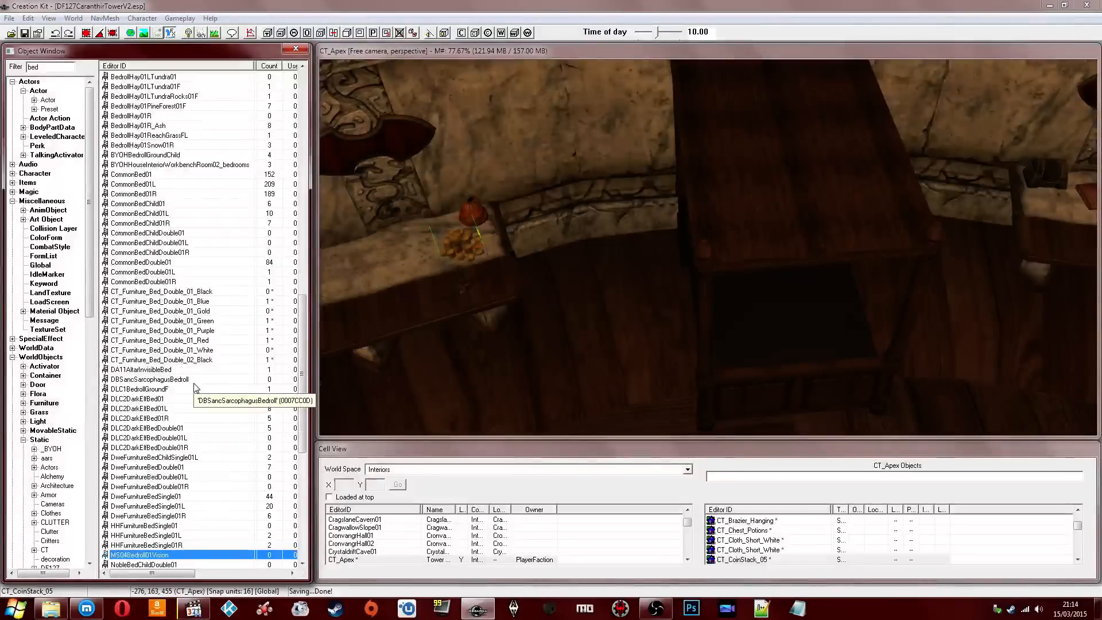
pyautogui.scroll(-5, 163, 494)
pyautogui.click(154, 515)
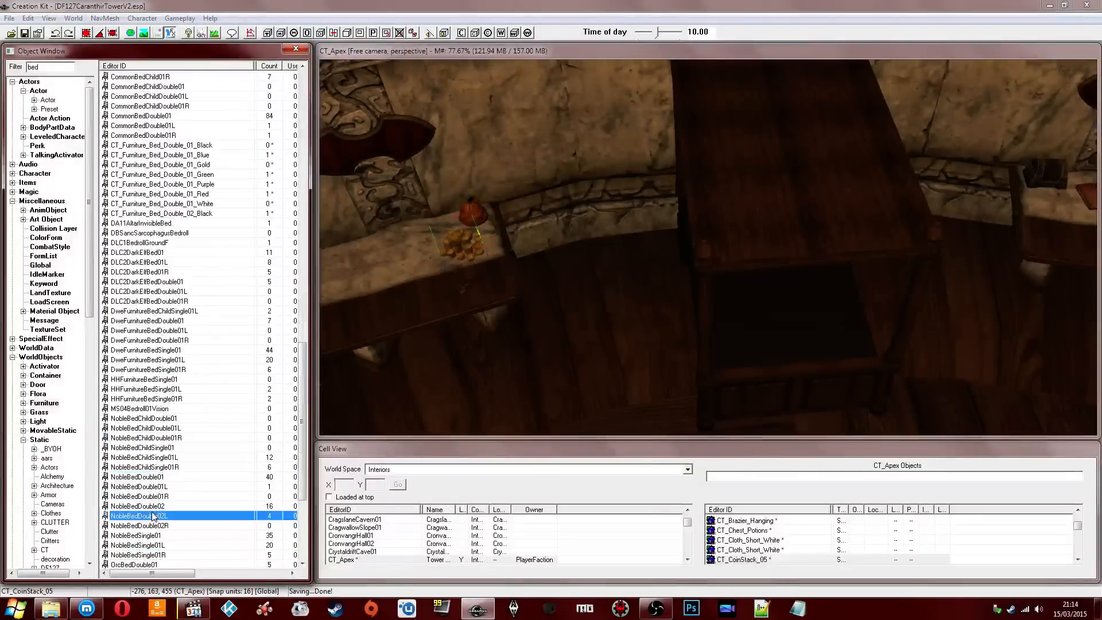
pyautogui.click(161, 486)
# Step: Try NobleBedDouble01L beside the four-poster bed, rotated to line up with it, and delete it again
pyautogui.moveTo(664, 395); pyautogui.dragTo(646, 394)
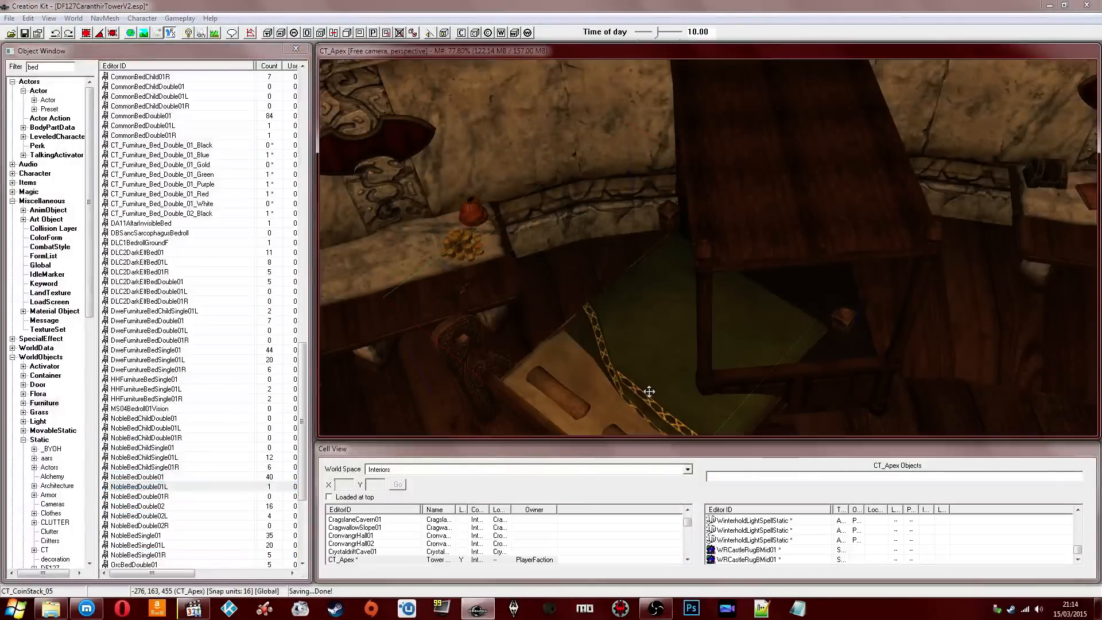
pyautogui.moveTo(673, 344); pyautogui.dragTo(593, 321, button='right')
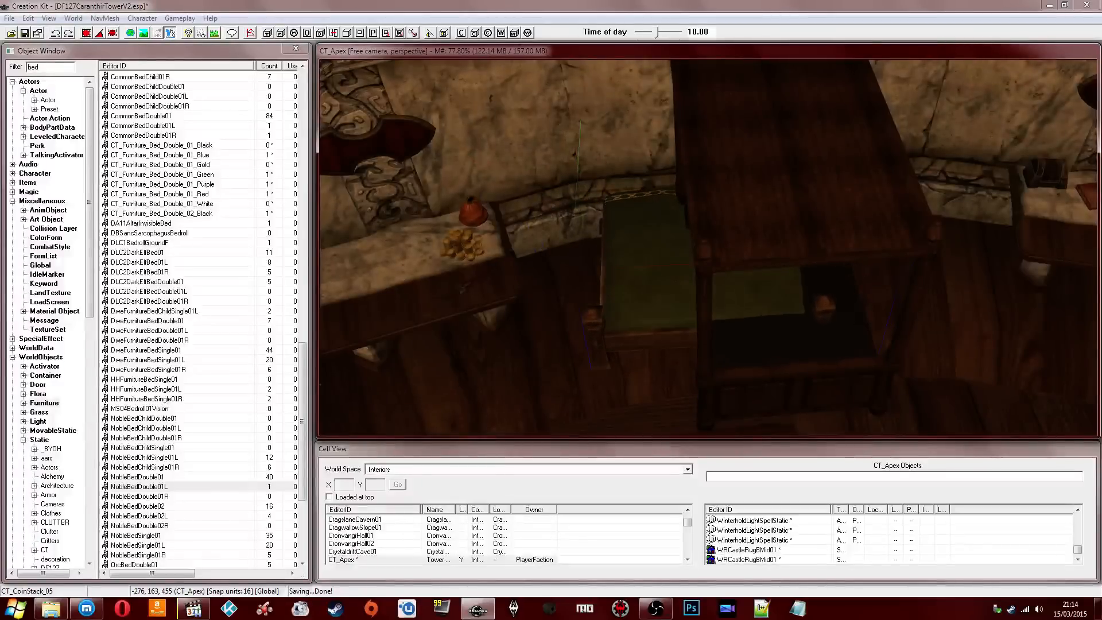
pyautogui.moveTo(661, 322); pyautogui.dragTo(769, 319)
pyautogui.moveTo(769, 319); pyautogui.dragTo(743, 318, button='right')
pyautogui.press('Delete')
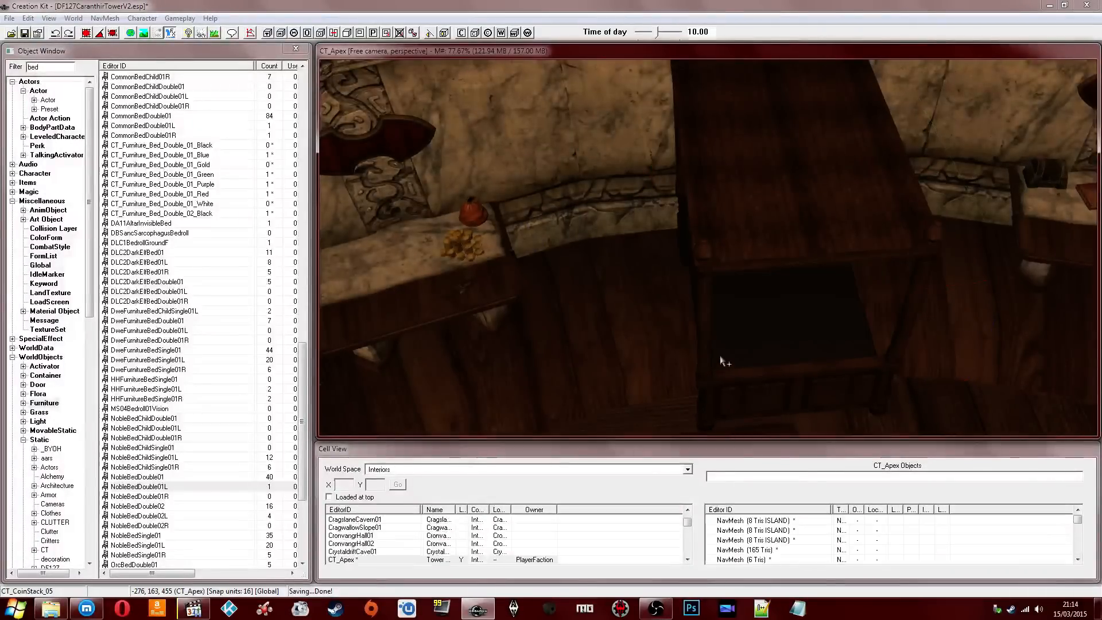
# Step: Shift the side table holding the coin stack, together with its coins, red pouch and elven dagger, slightly towards the four-poster bed
pyautogui.scroll(-2, 720, 351)
pyautogui.moveTo(718, 349); pyautogui.dragTo(705, 320, button='middle')
pyautogui.moveTo(535, 223); pyautogui.dragTo(752, 288, button='middle')
pyautogui.scroll(3, 612, 253)
pyautogui.click(631, 251)
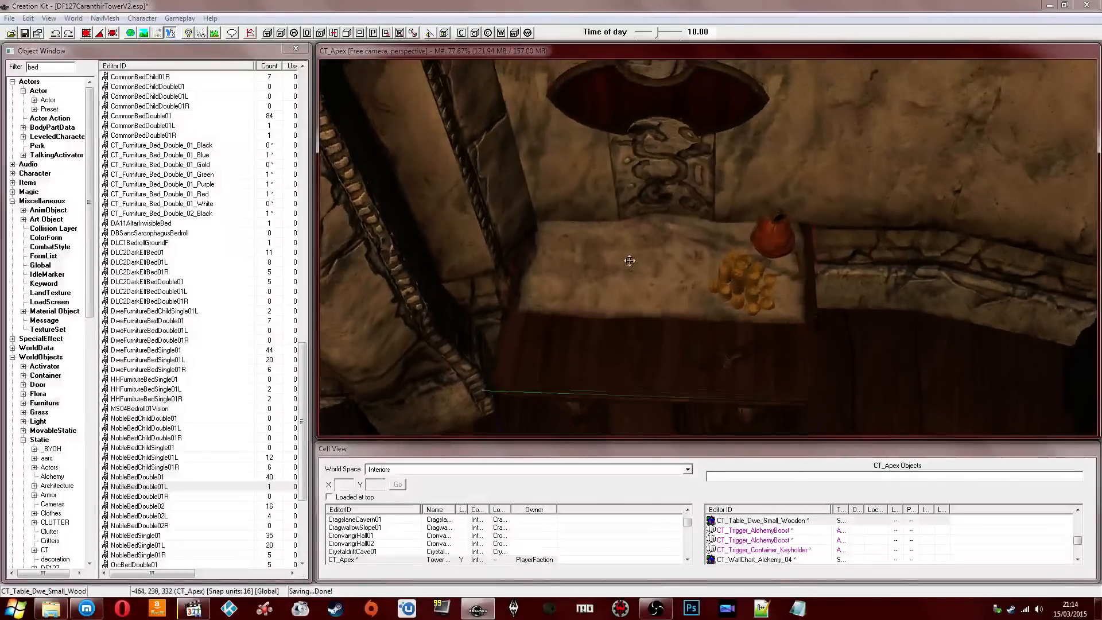
pyautogui.keyDown('ctrl'); pyautogui.click(751, 288); pyautogui.keyUp('ctrl')
pyautogui.keyDown('ctrl'); pyautogui.click(765, 250); pyautogui.keyUp('ctrl')
pyautogui.keyDown('ctrl'); pyautogui.click(740, 360); pyautogui.keyUp('ctrl')
pyautogui.moveTo(733, 352); pyautogui.dragTo(739, 352)
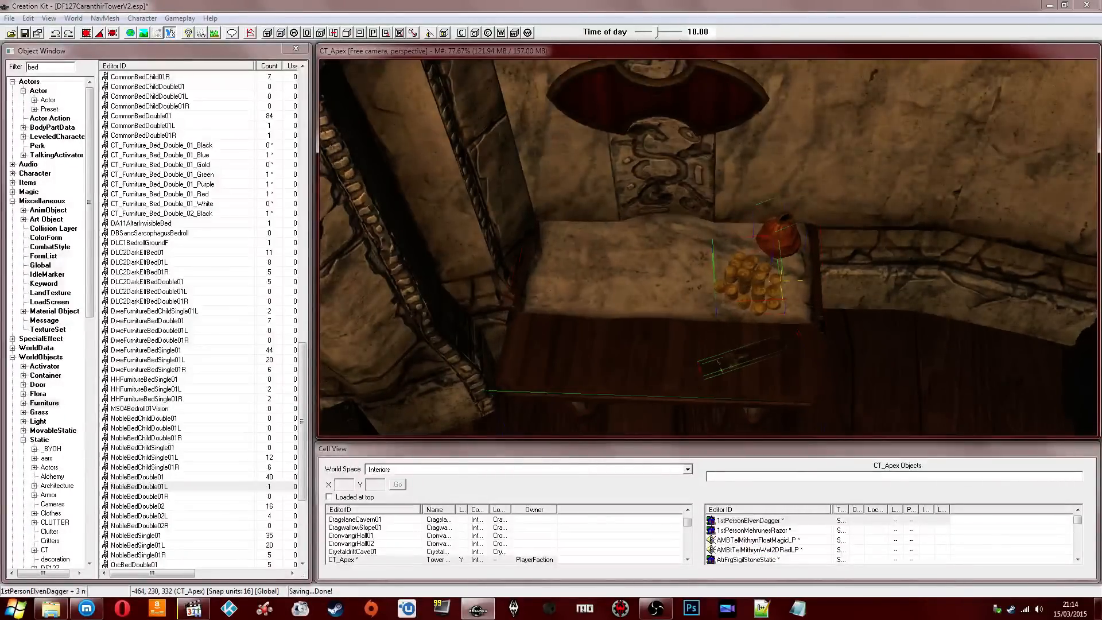
pyautogui.scroll(-3, 752, 349)
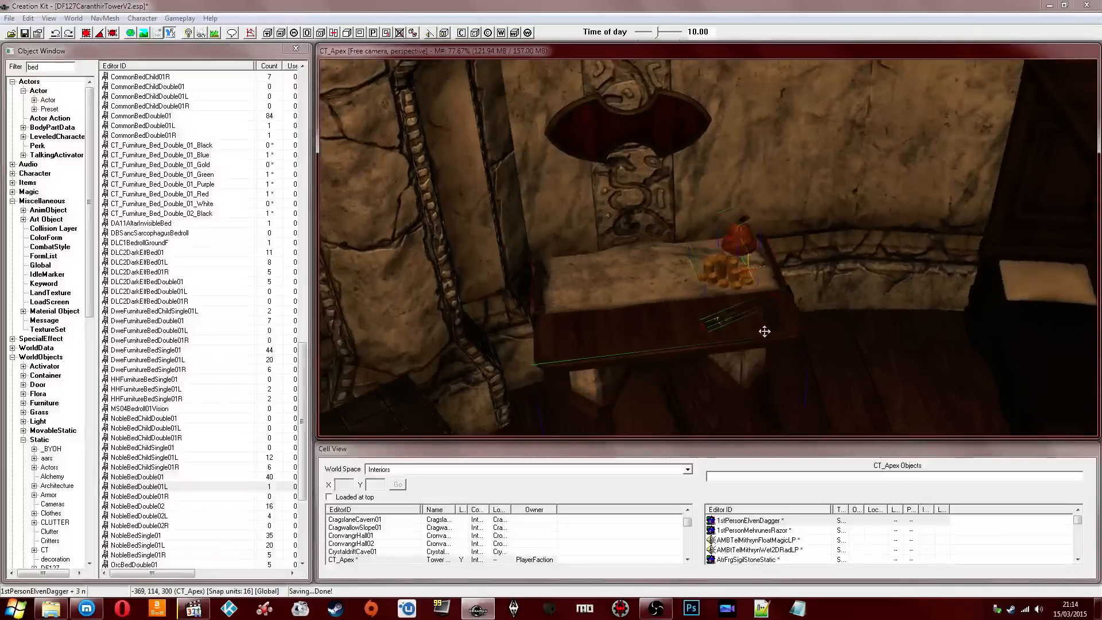
pyautogui.moveTo(768, 327)
pyautogui.keyDown('shift'); pyautogui.mouseDown(button='middle')
pyautogui.moveTo(791, 300)
pyautogui.moveTo(763, 349)
pyautogui.moveTo(723, 345)
pyautogui.moveTo(750, 300)
pyautogui.moveTo(754, 310)
pyautogui.mouseUp(button='middle'); pyautogui.keyUp('shift')
# Step: Select the side table nearest the barrels along with its plate, goblet, candle and jewelry box, and save the plugin
pyautogui.click(617, 219)
pyautogui.keyDown('shift'); pyautogui.moveTo(617, 219); pyautogui.dragTo(629, 209, button='middle'); pyautogui.keyUp('shift')
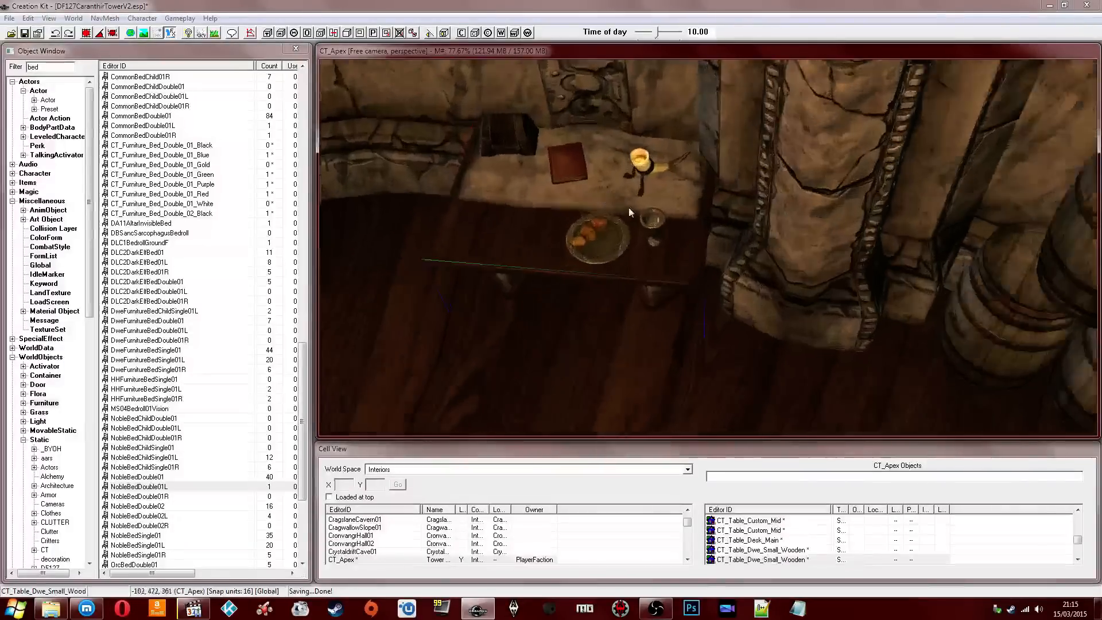
pyautogui.scroll(3, 629, 212)
pyautogui.click(690, 290)
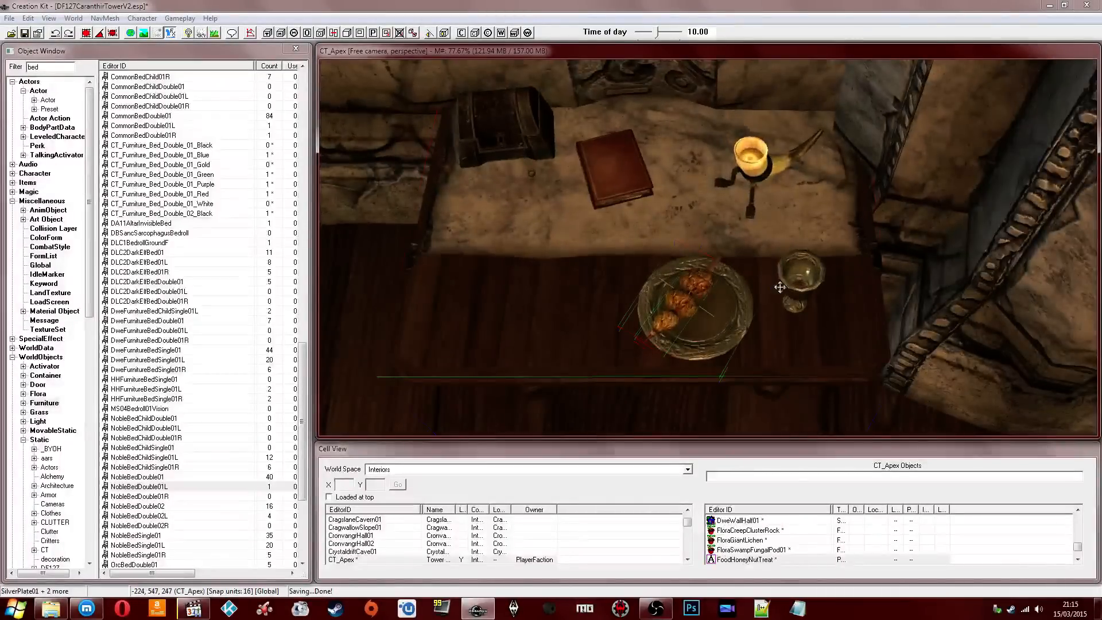
pyautogui.click(536, 170)
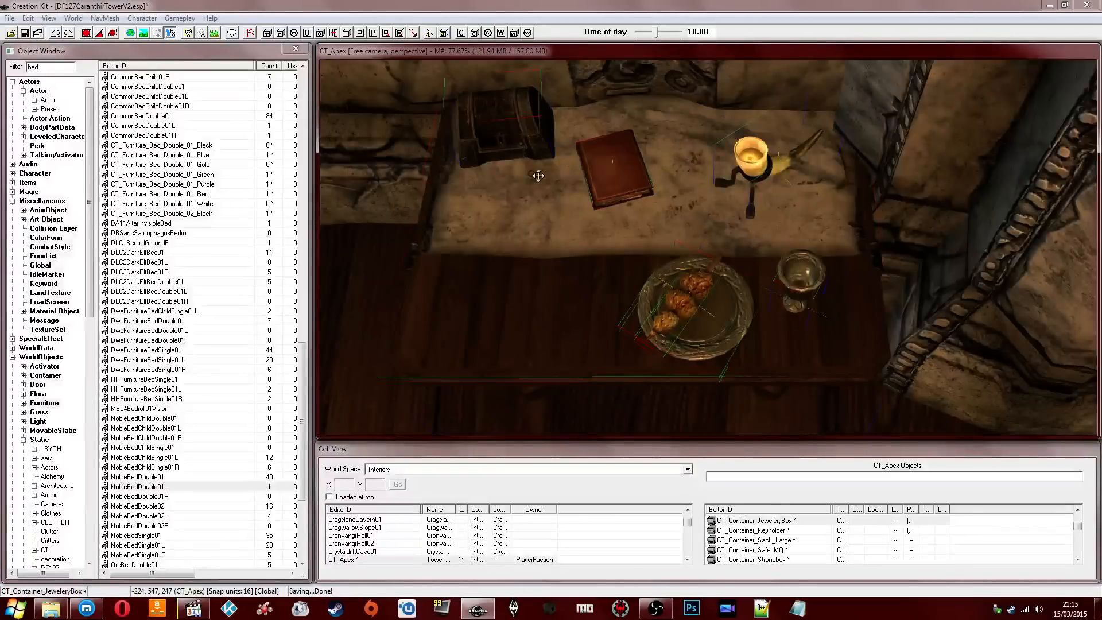
pyautogui.moveTo(538, 176); pyautogui.dragTo(590, 194, button='middle')
pyautogui.moveTo(670, 232)
pyautogui.mouseDown(button='middle')
pyautogui.moveTo(638, 227)
pyautogui.moveTo(664, 150)
pyautogui.moveTo(674, 172)
pyautogui.moveTo(642, 182)
pyautogui.moveTo(659, 192)
pyautogui.moveTo(649, 201)
pyautogui.mouseUp(button='middle')
pyautogui.scroll(-4, 627, 239)
pyautogui.click(24, 33)
# Step: Examine the painting and shelves above the four-poster bed, and select the bed itself
pyautogui.scroll(-3, 588, 214)
pyautogui.click(595, 215)
pyautogui.keyDown('shift'); pyautogui.moveTo(914, 171); pyautogui.dragTo(922, 164, button='middle'); pyautogui.keyUp('shift')
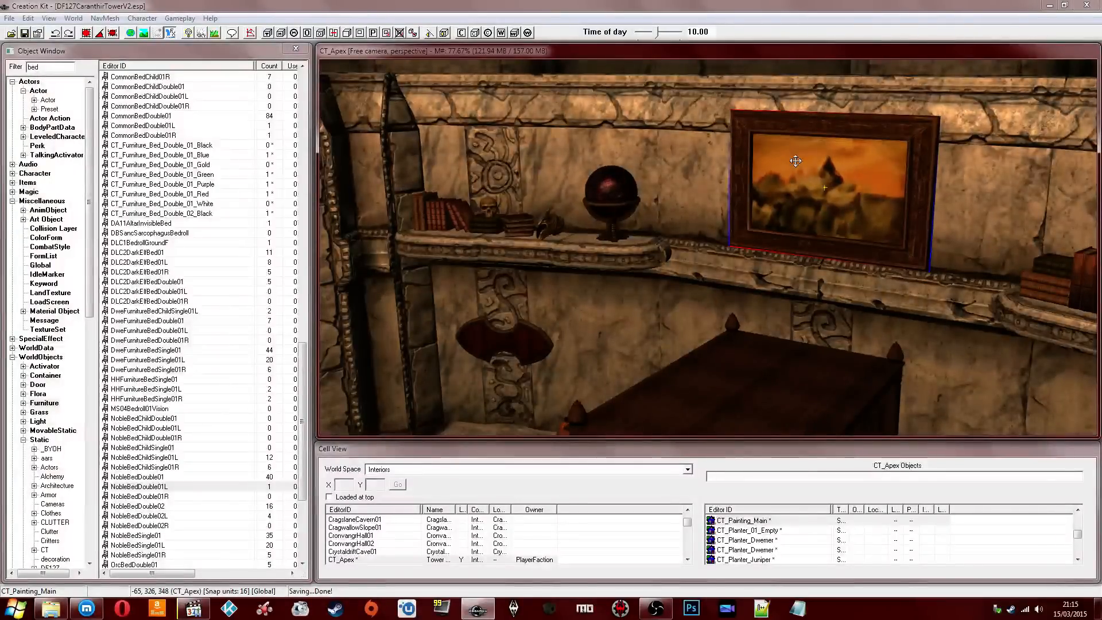
pyautogui.moveTo(792, 140)
pyautogui.mouseDown(button='middle')
pyautogui.moveTo(780, 152)
pyautogui.moveTo(814, 136)
pyautogui.moveTo(853, 153)
pyautogui.mouseUp(button='middle')
pyautogui.click(653, 182)
pyautogui.click(813, 133)
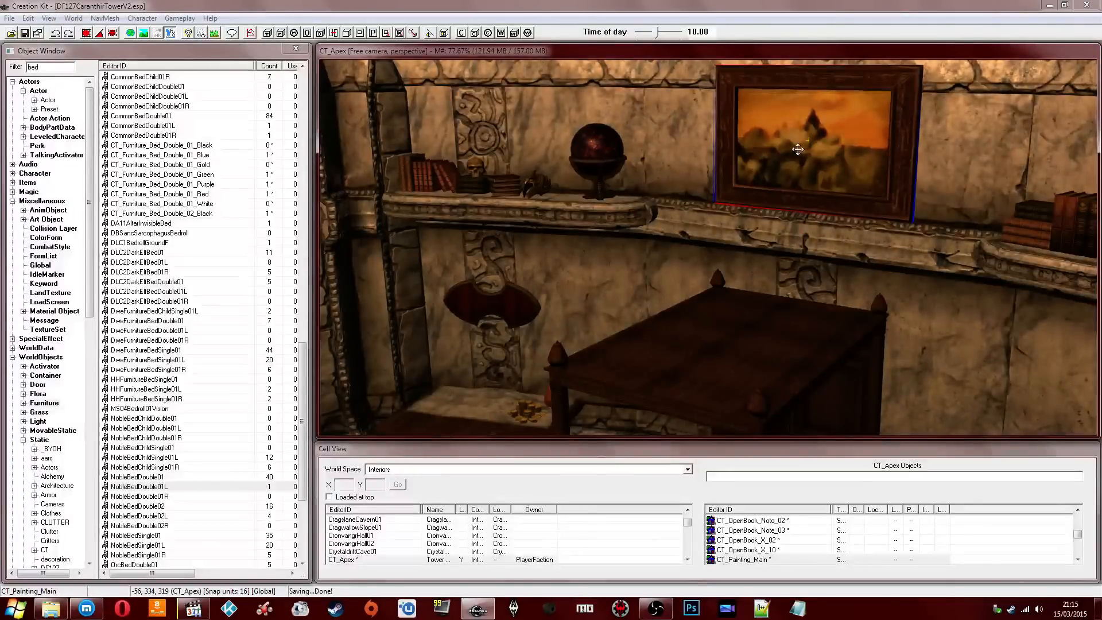
pyautogui.moveTo(797, 149); pyautogui.dragTo(794, 160, button='middle')
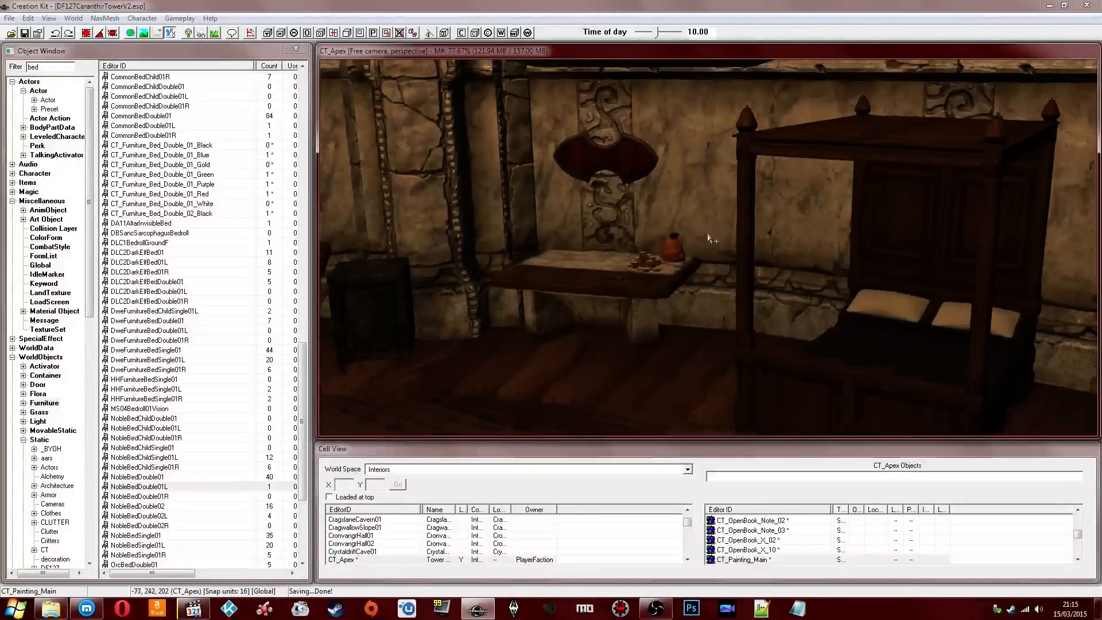
pyautogui.click(691, 198)
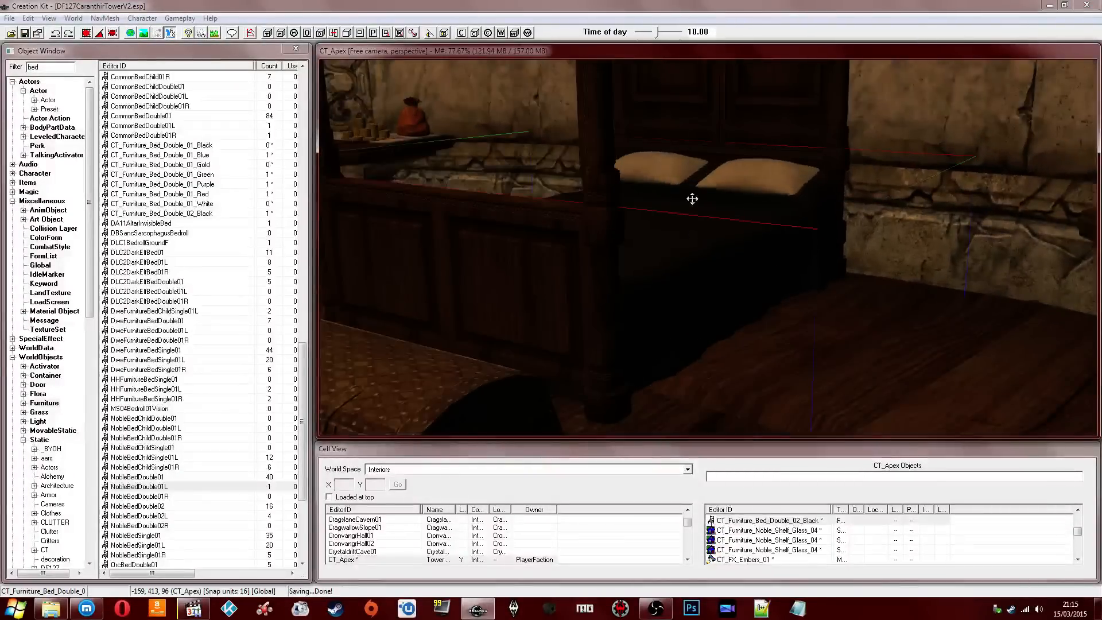